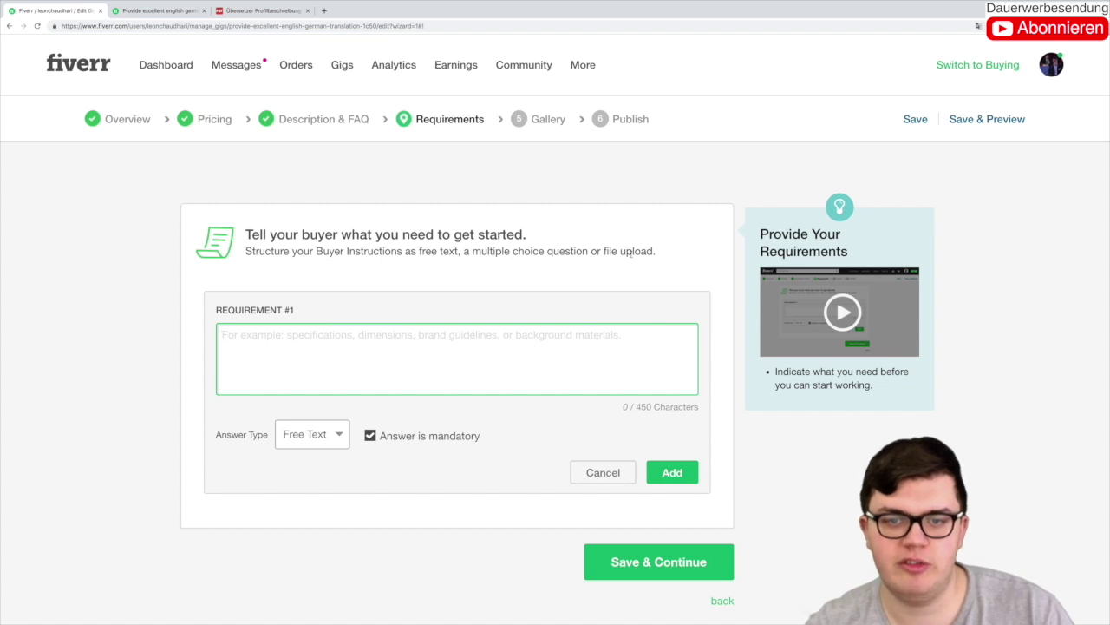
# Step: Set the new requirement's answer type to Free Text
pyautogui.click(338, 432)
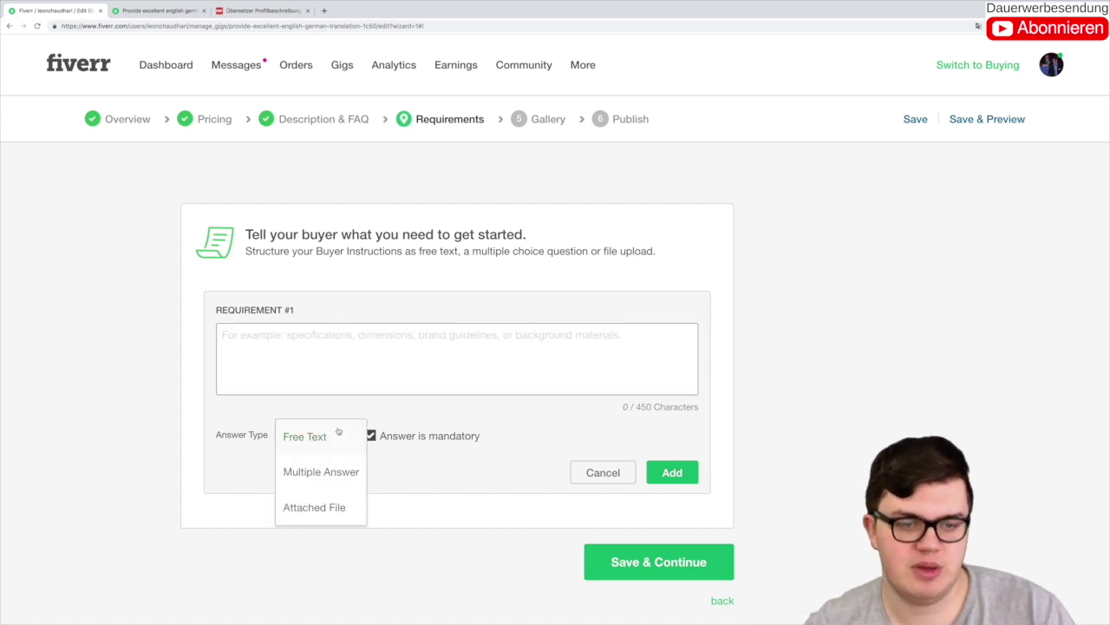
pyautogui.click(321, 470)
pyautogui.scroll(-1, 284, 480)
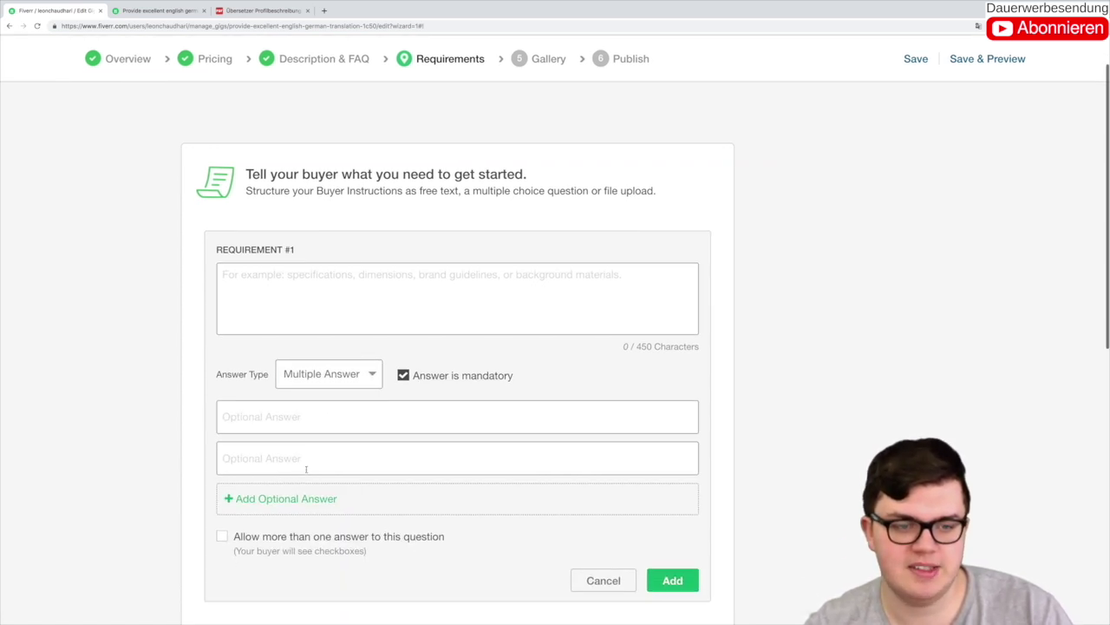
pyautogui.click(273, 425)
pyautogui.click(268, 445)
pyautogui.click(337, 378)
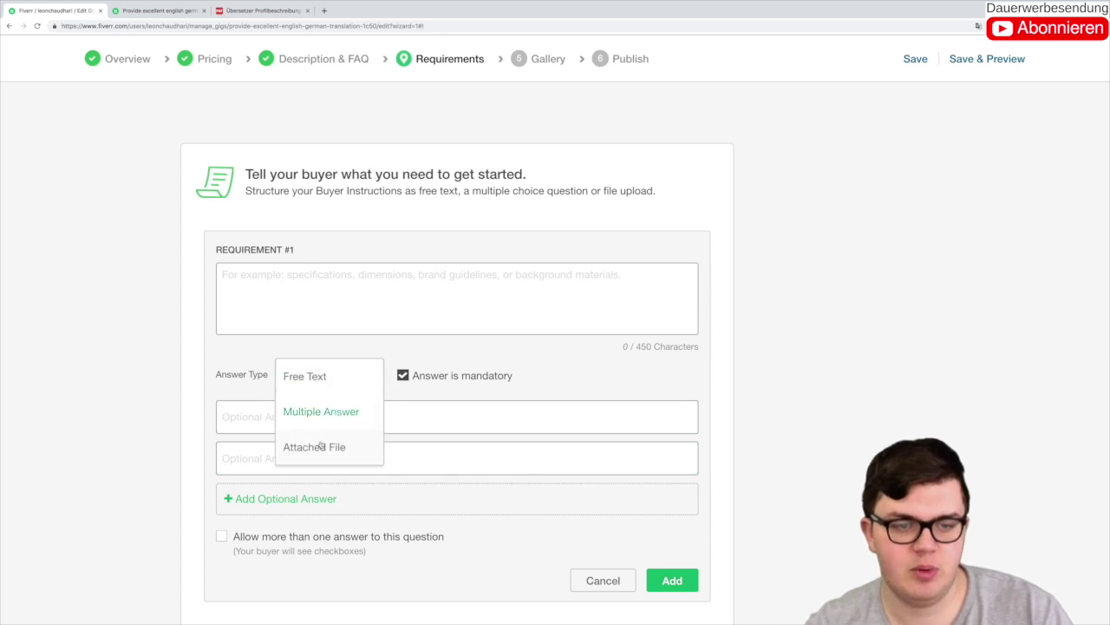
pyautogui.click(321, 445)
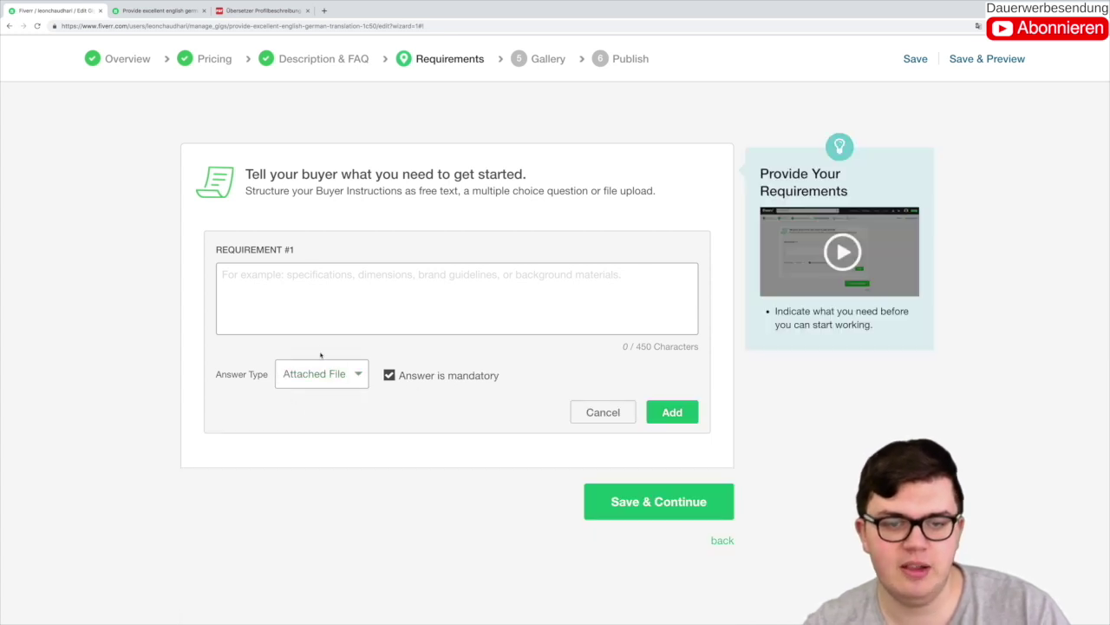
pyautogui.click(342, 380)
pyautogui.click(306, 375)
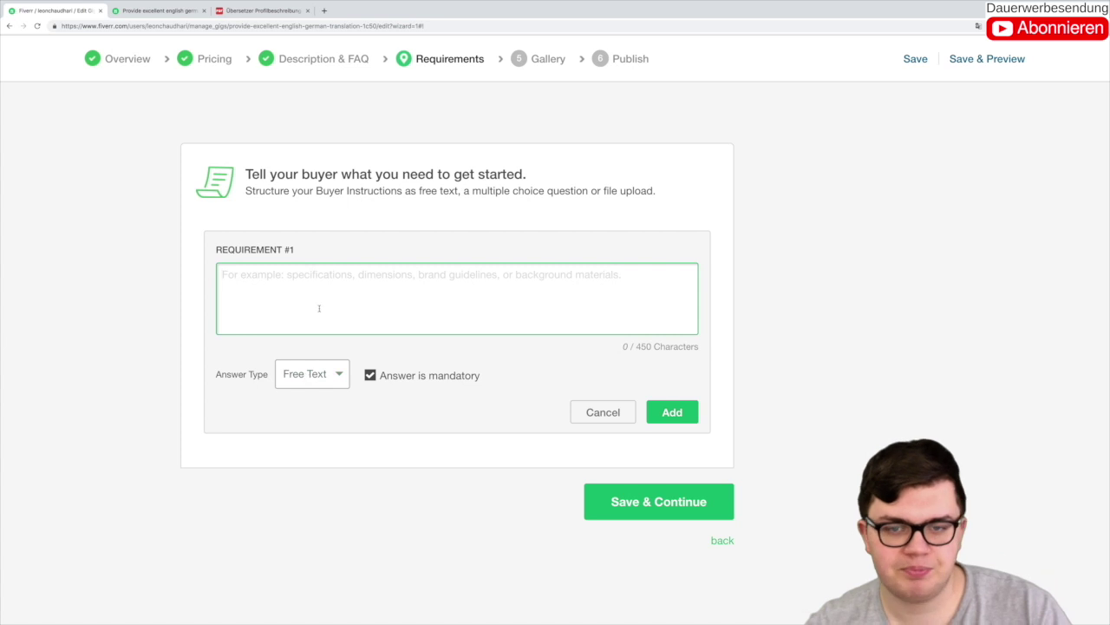
# Step: Add the requirement asking buyers to send their text as an editable doc, docx or txt file
pyautogui.write('P')
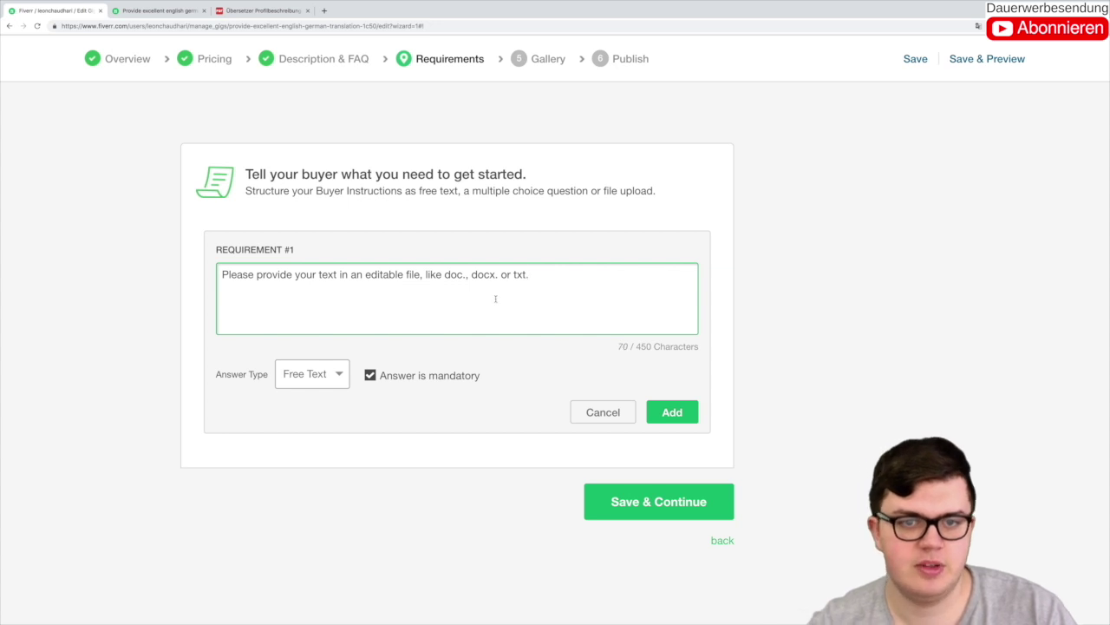
pyautogui.click(673, 412)
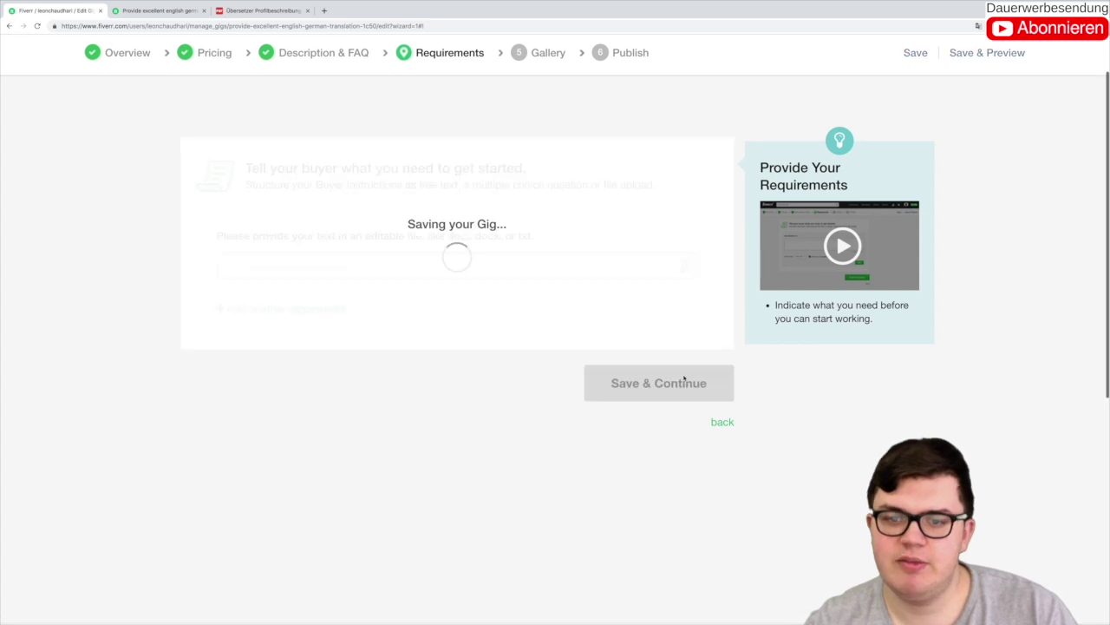
pyautogui.scroll(-1, 490, 291)
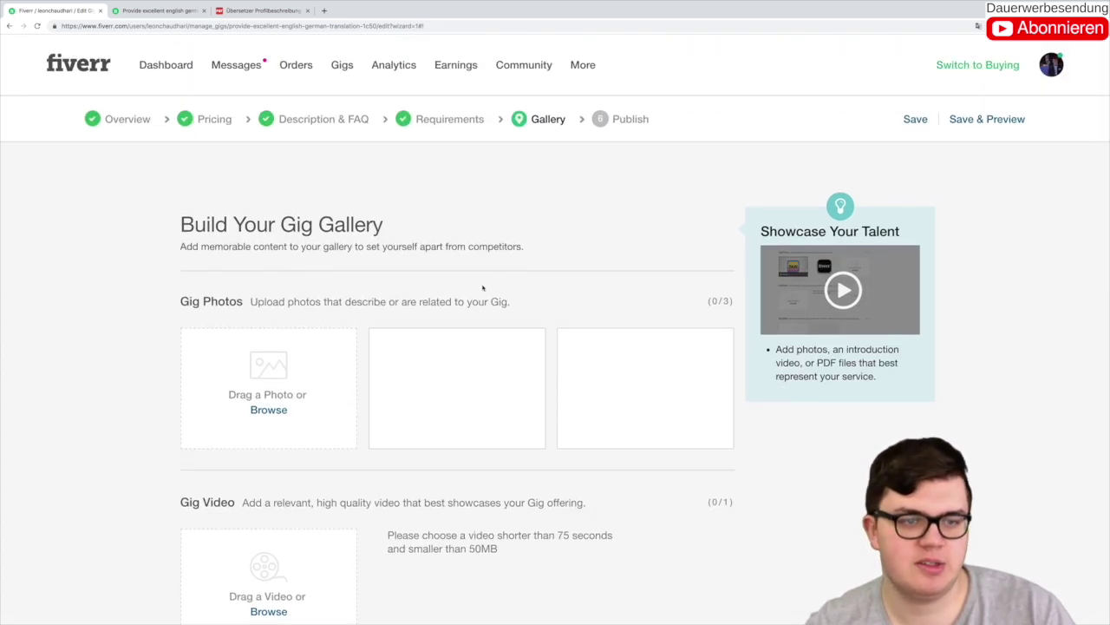
# Step: Open canva.com in a new tab and start a blank YouTube Thumbnail design
pyautogui.moveTo(299, 347)
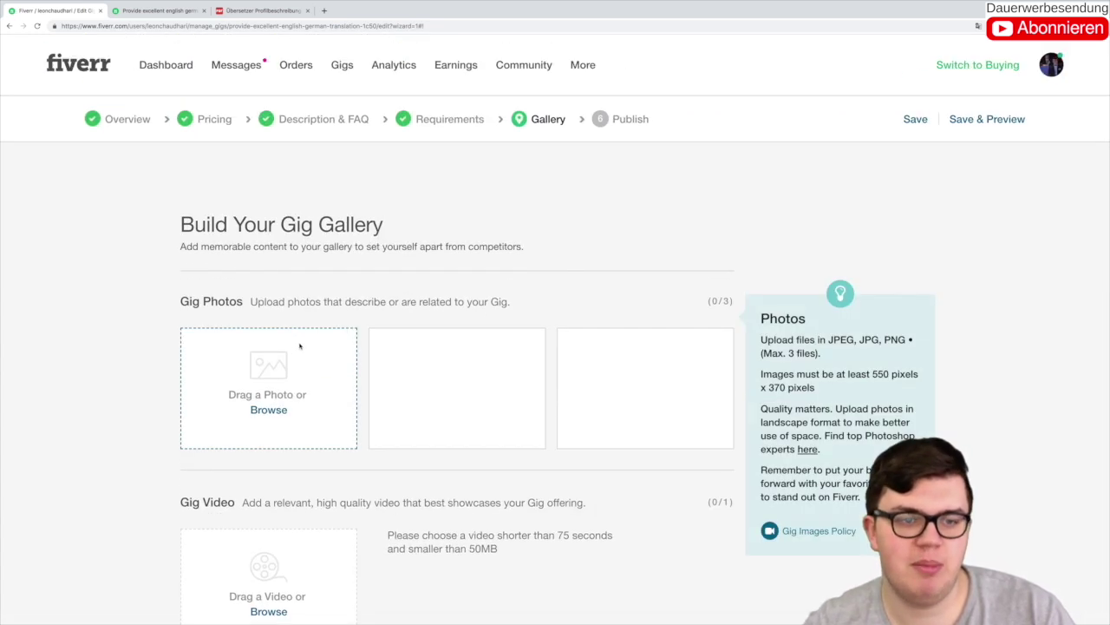
pyautogui.click(325, 10)
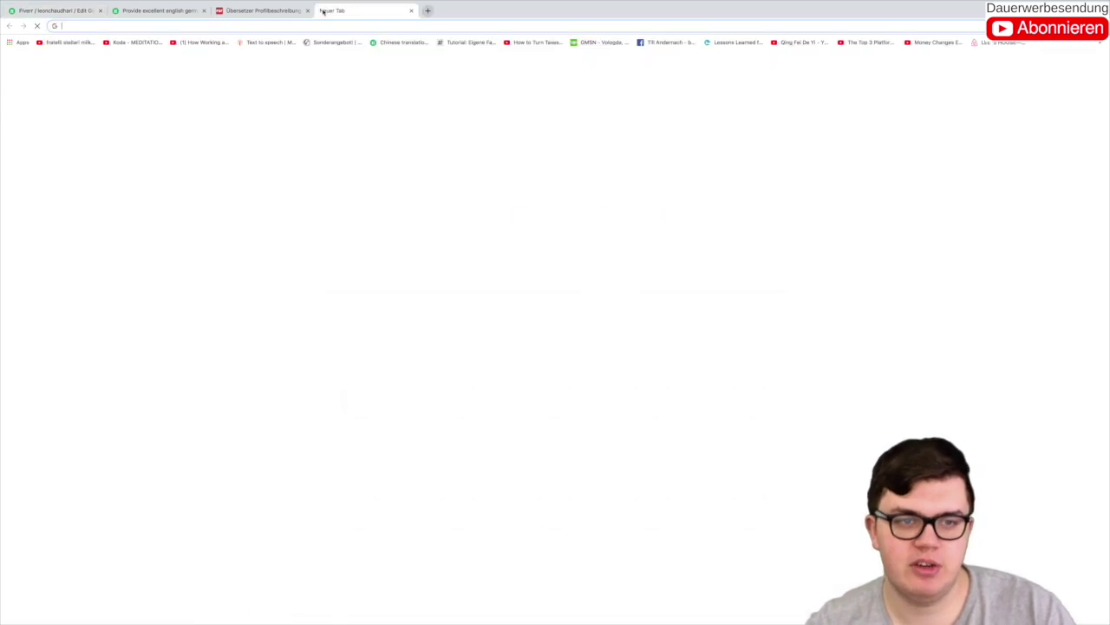
pyautogui.write('canva')
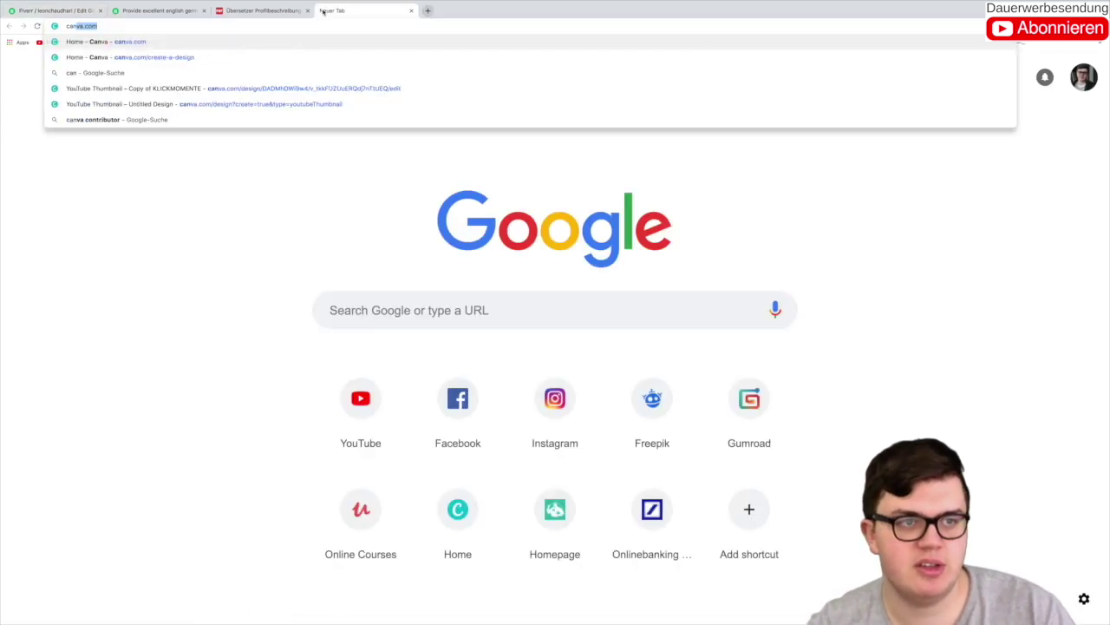
pyautogui.press('Return')
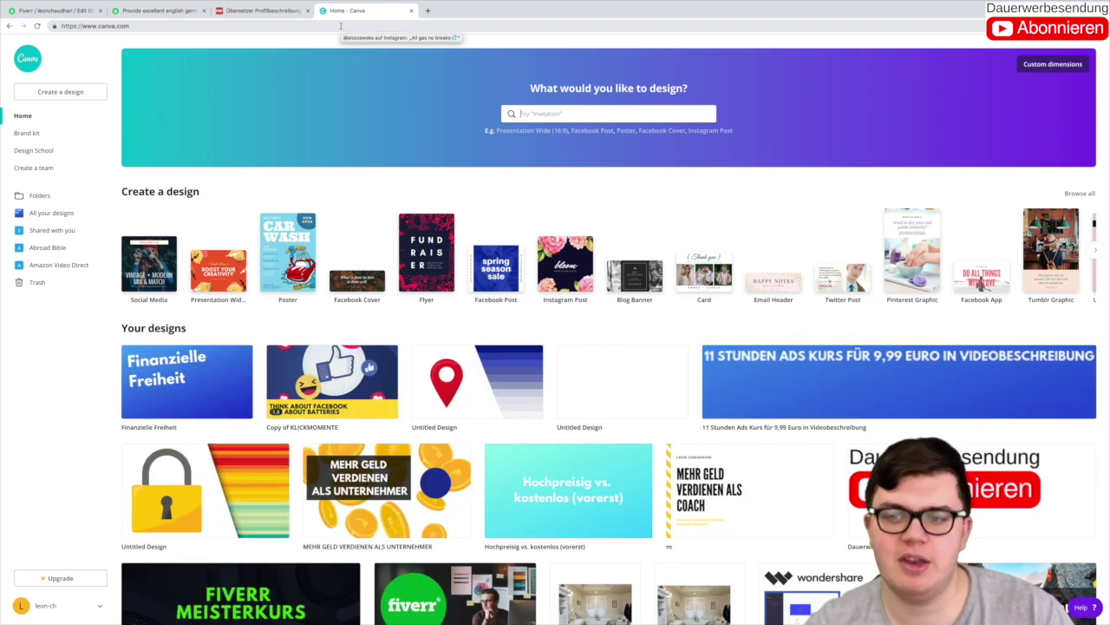
pyautogui.click(1078, 193)
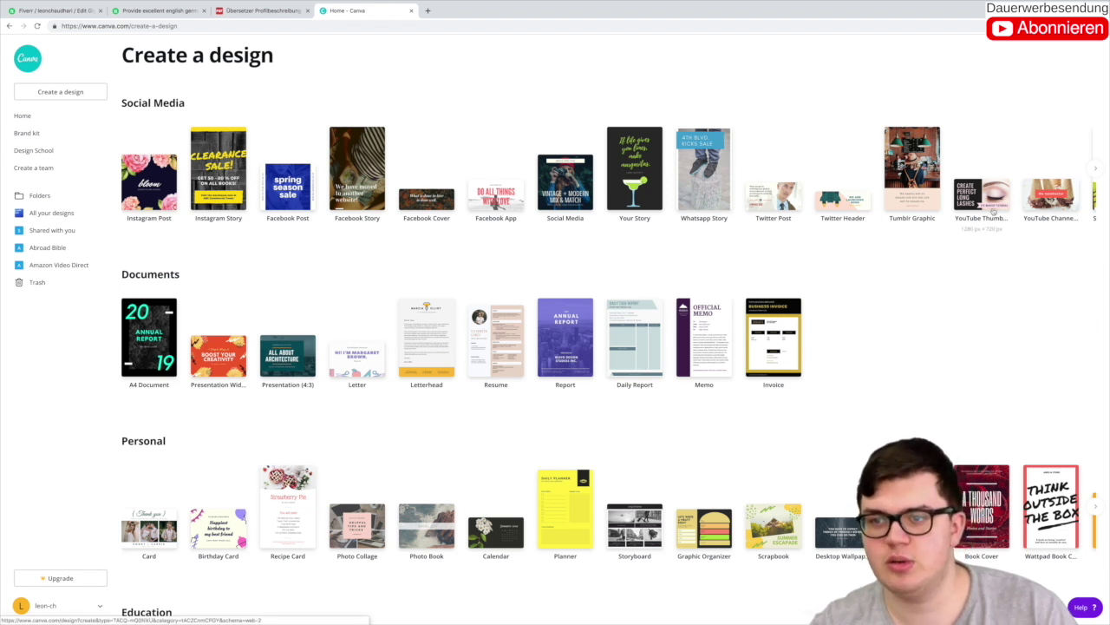
pyautogui.click(701, 360)
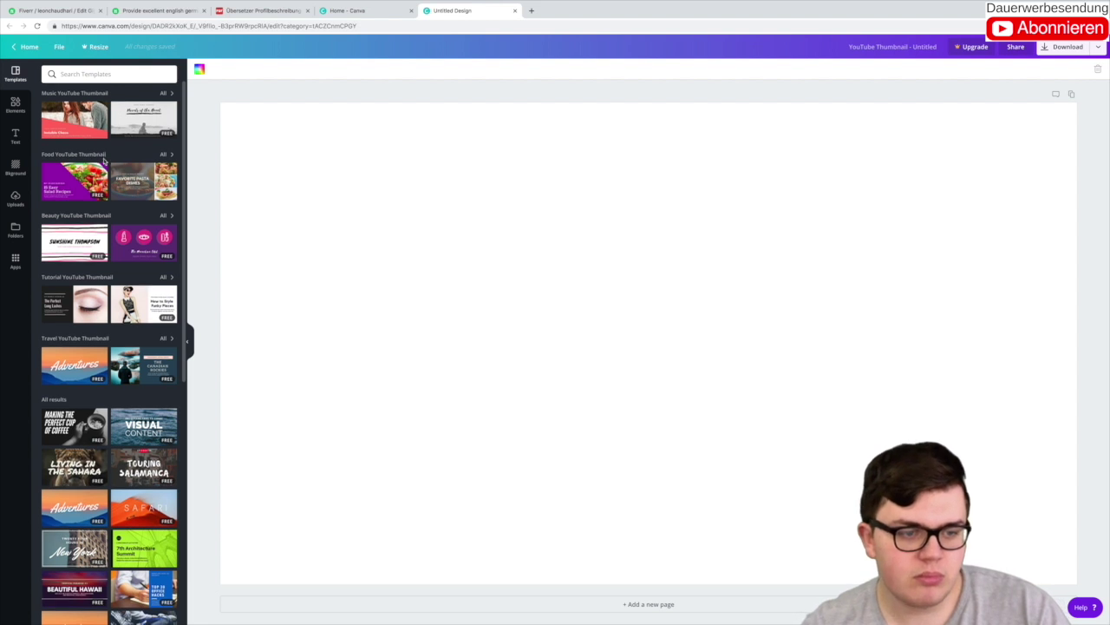
# Step: Apply the 'The Perfect Long Lashes' template and delete its eye photo
pyautogui.scroll(-4, 91, 150)
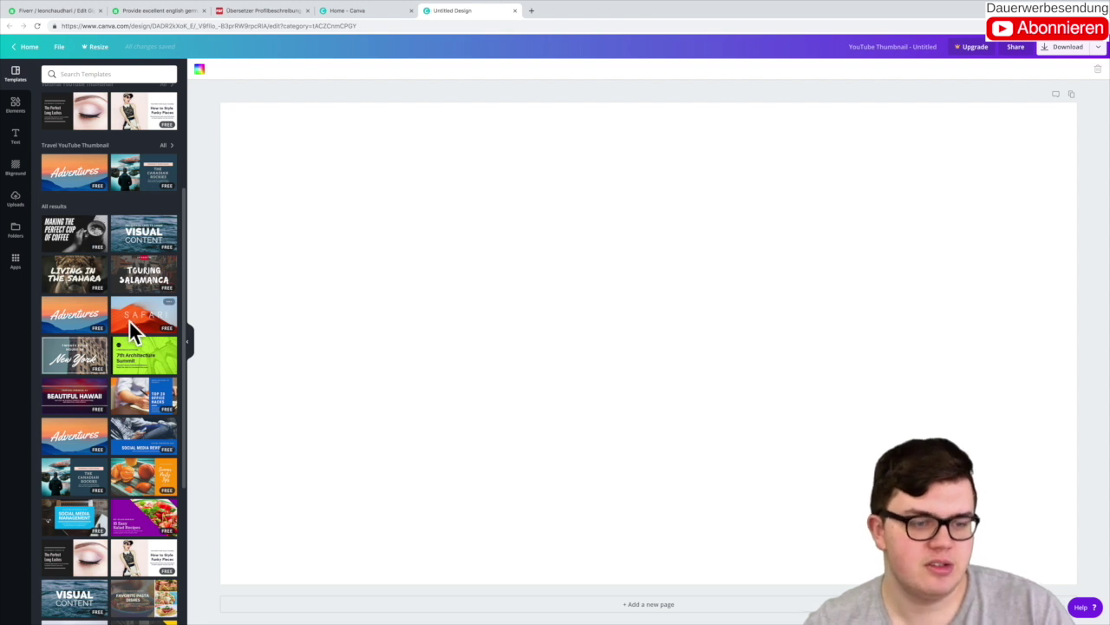
pyautogui.scroll(-5, 128, 320)
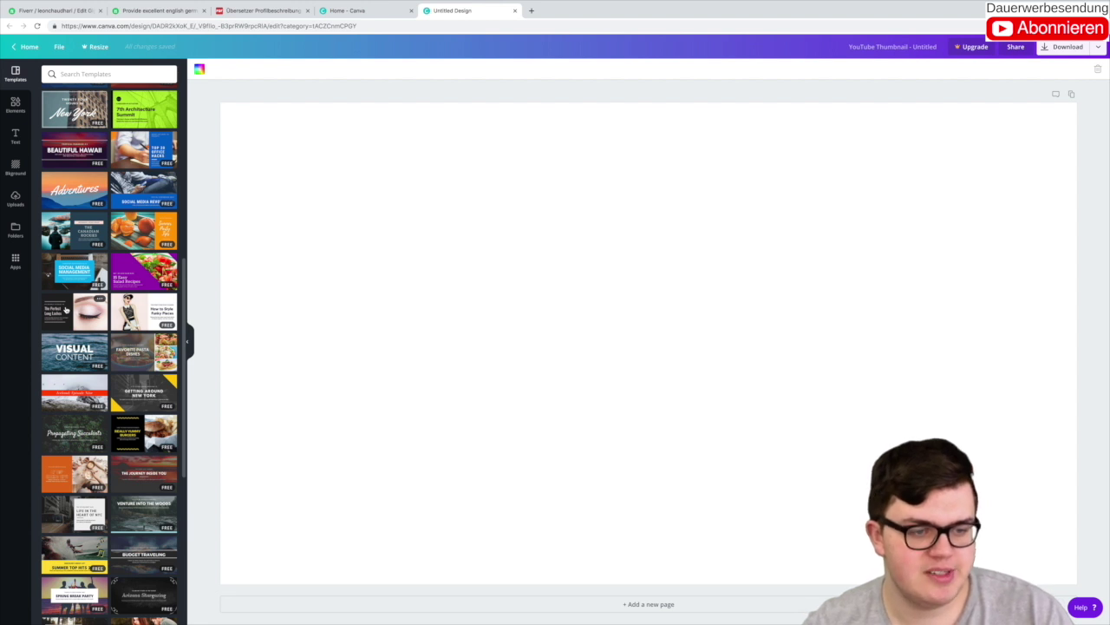
pyautogui.click(65, 310)
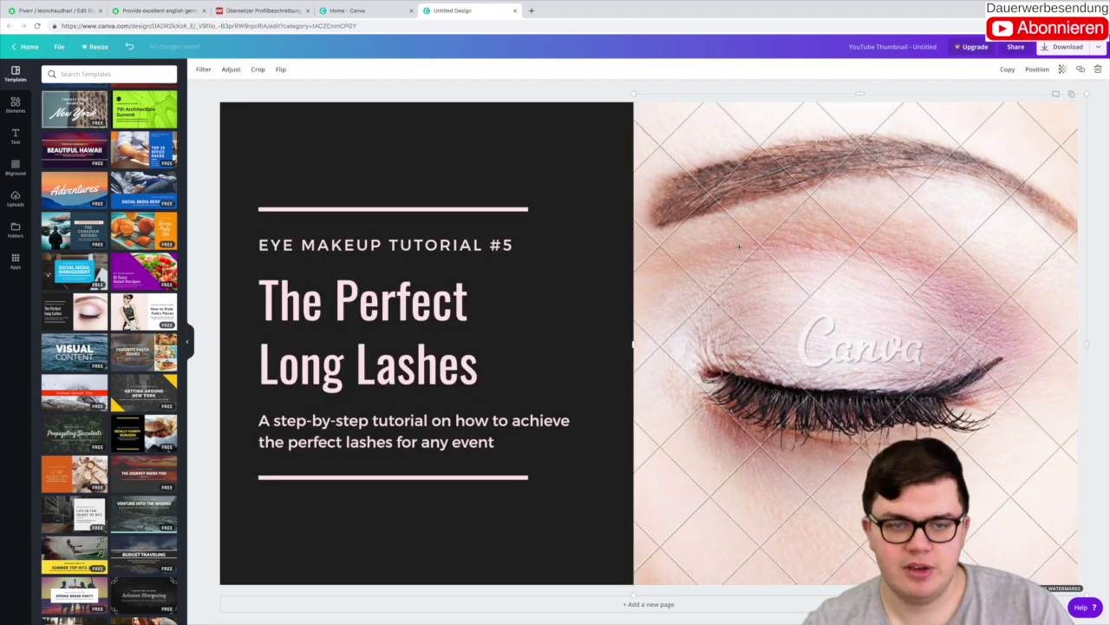
pyautogui.press('Delete')
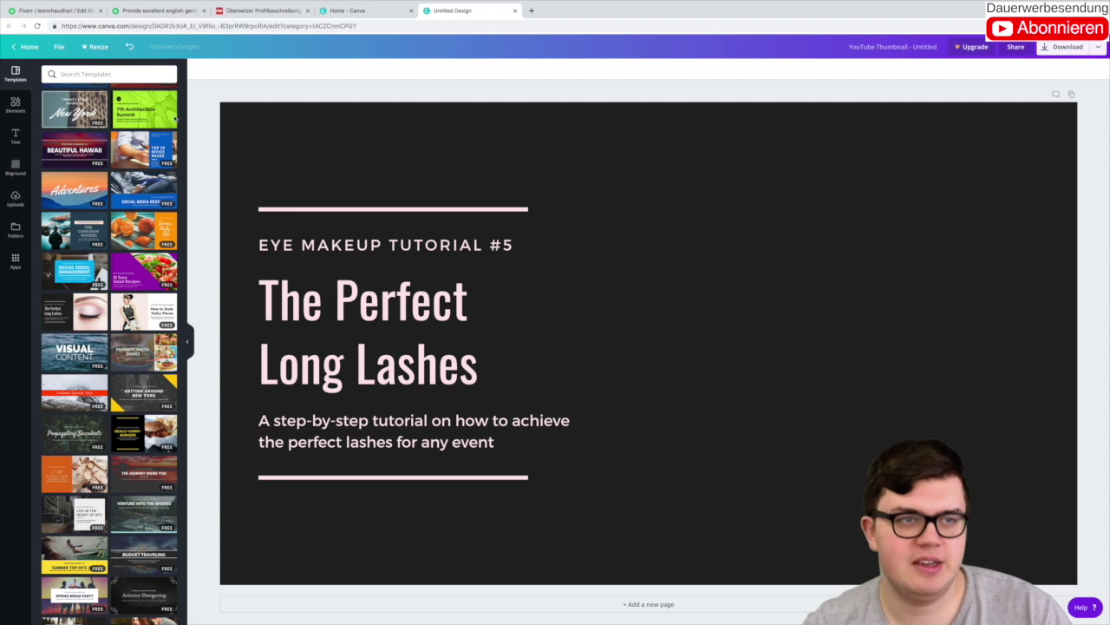
pyautogui.click(19, 208)
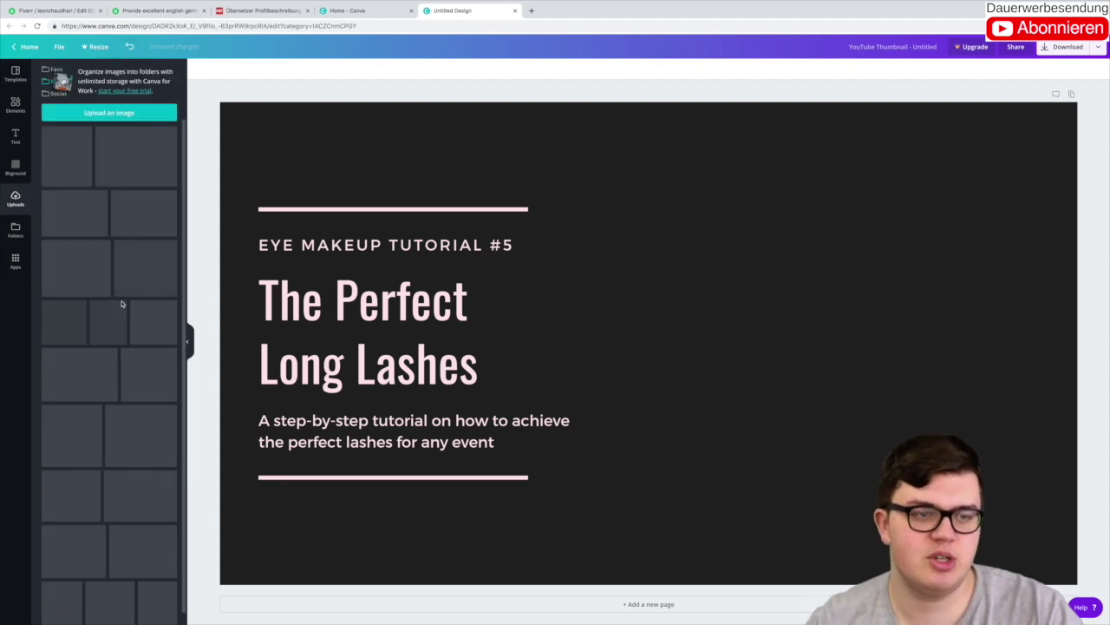
pyautogui.scroll(-10, 113, 312)
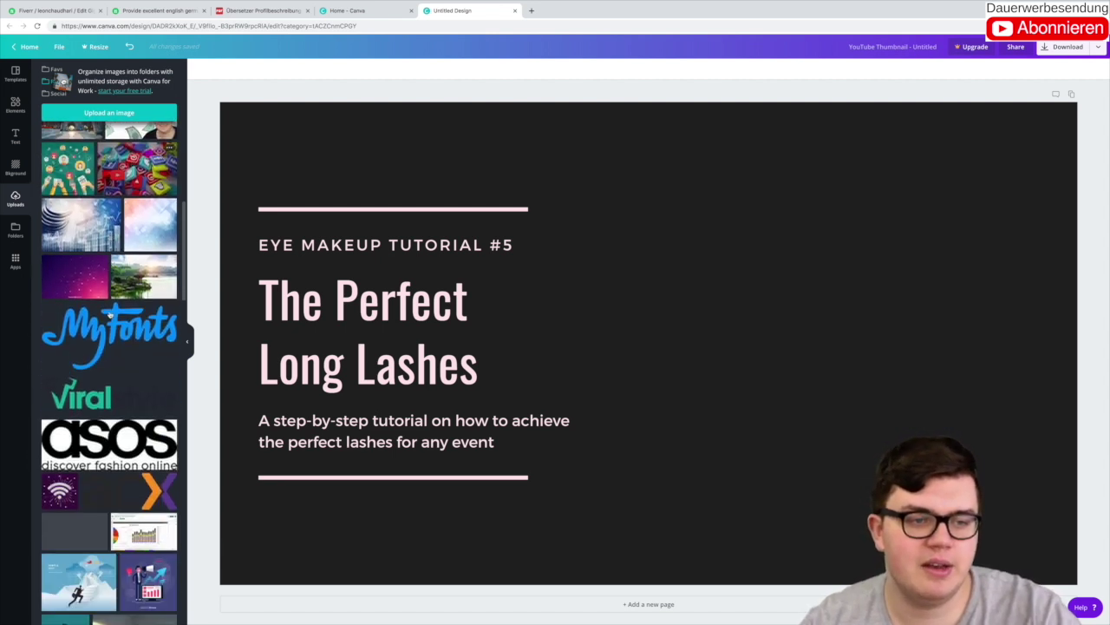
pyautogui.scroll(-15, 108, 313)
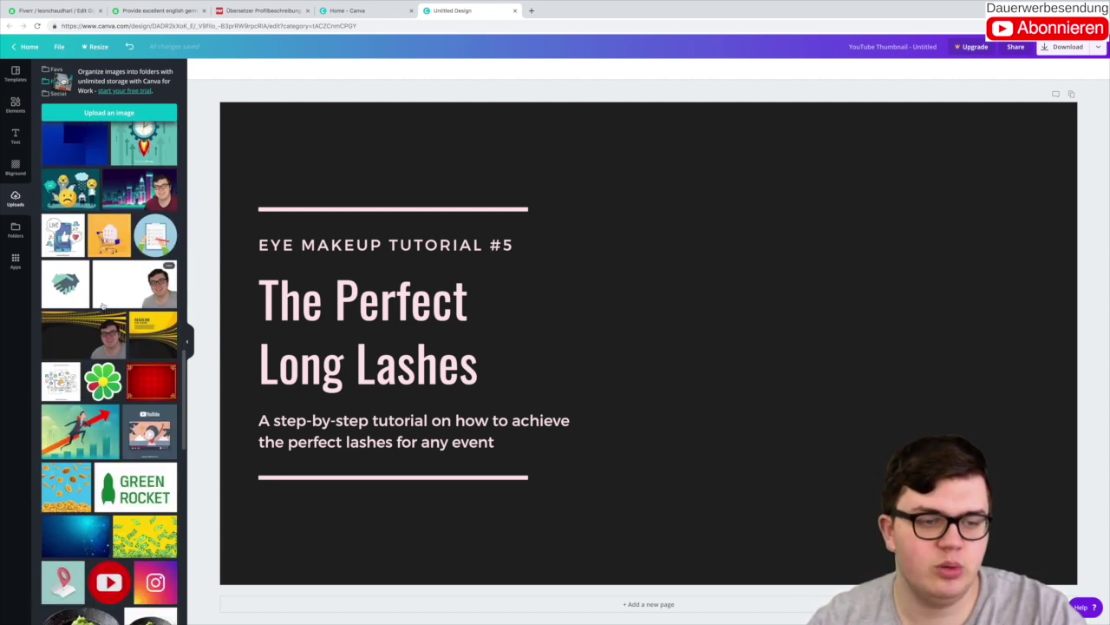
pyautogui.scroll(-15, 102, 306)
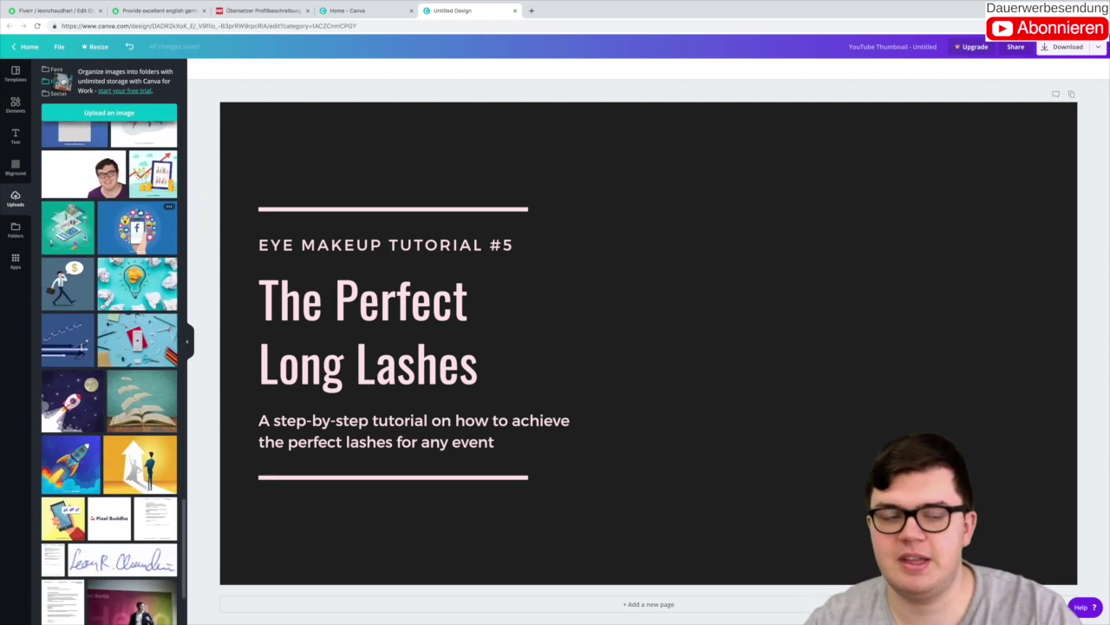
pyautogui.scroll(-15, 102, 306)
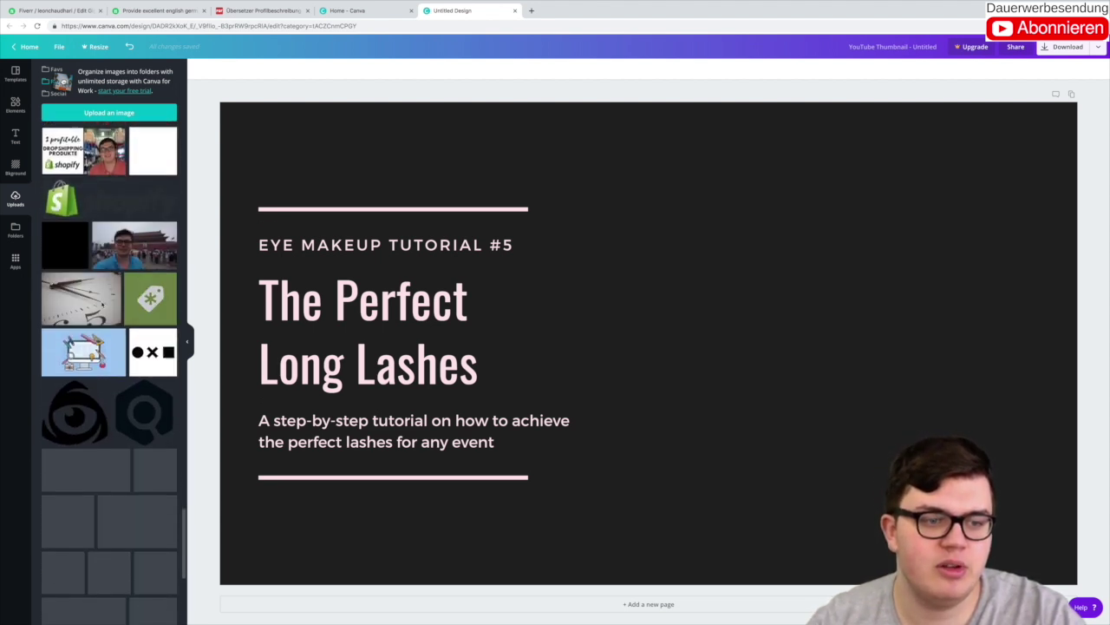
pyautogui.scroll(-15, 101, 306)
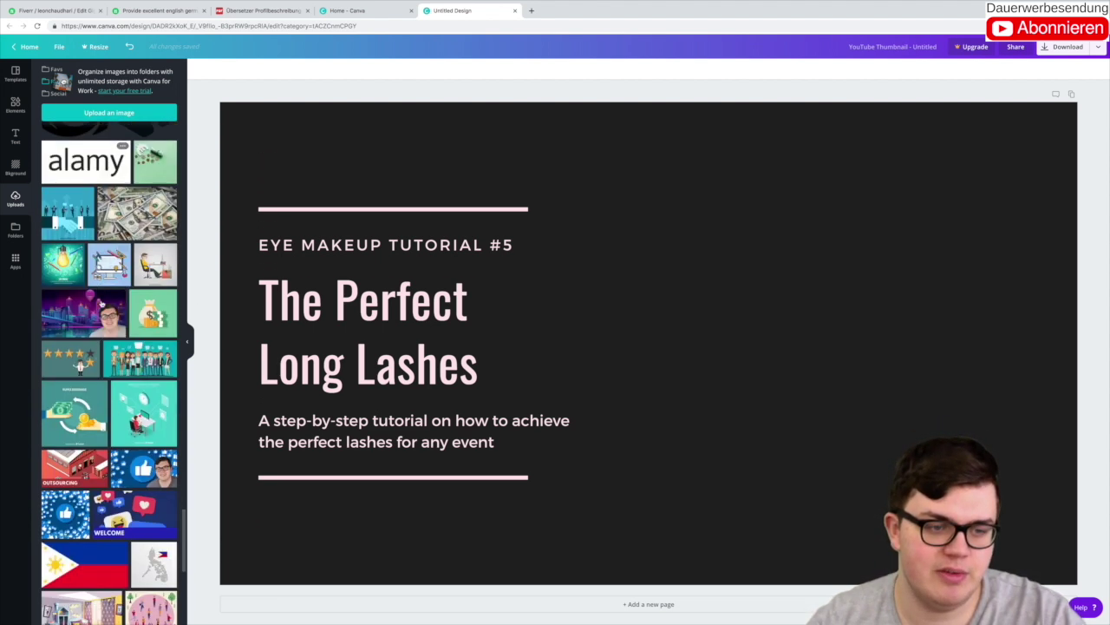
pyautogui.scroll(-15, 101, 301)
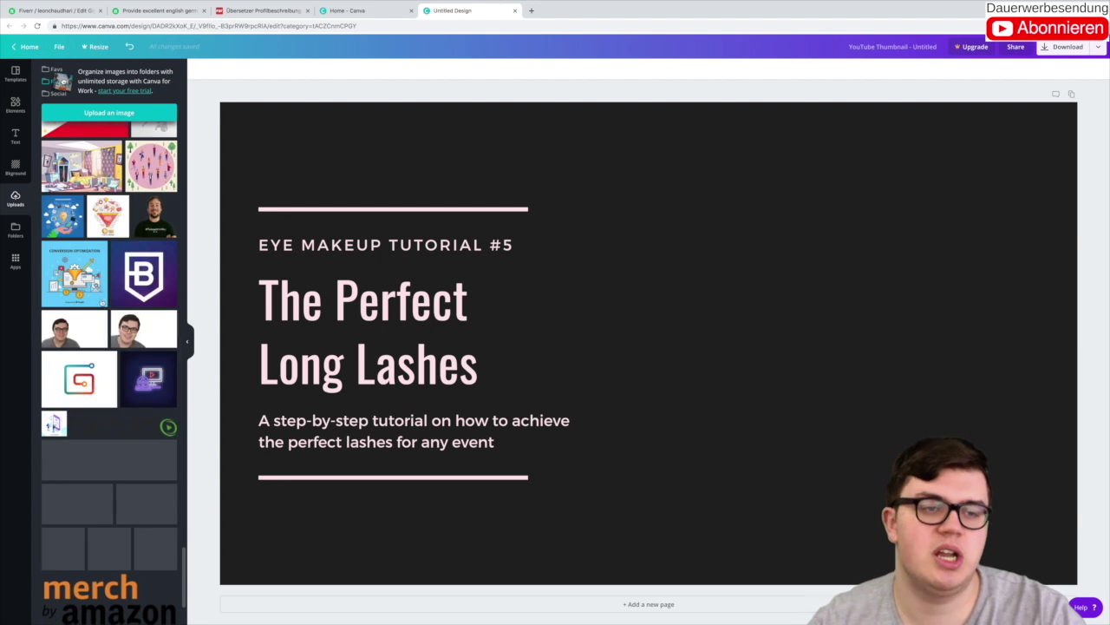
pyautogui.scroll(-15, 102, 302)
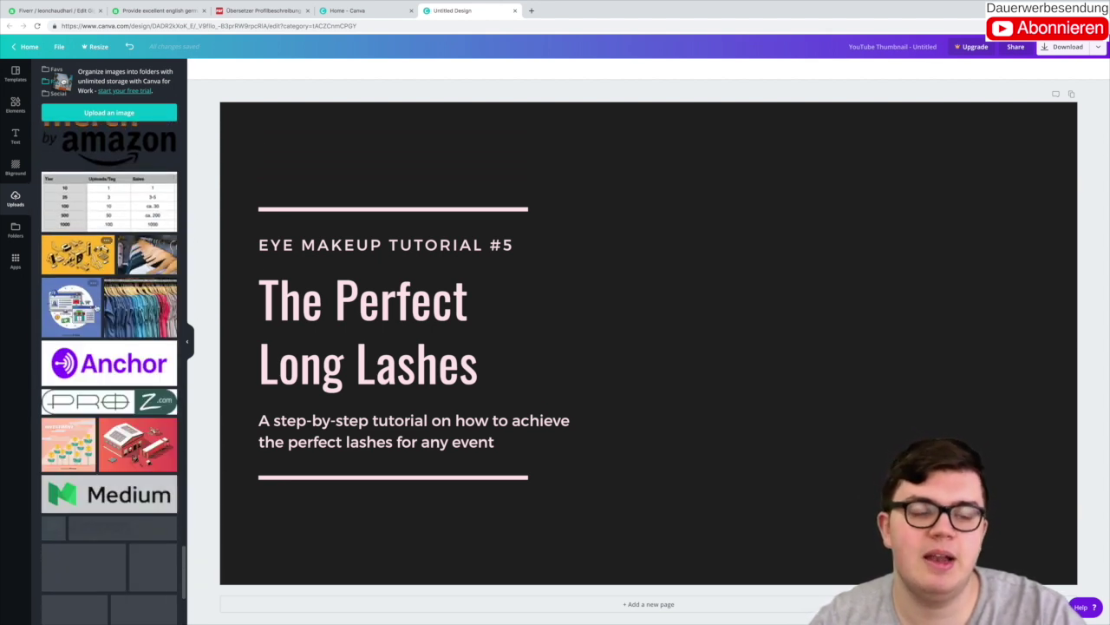
pyautogui.scroll(-15, 94, 307)
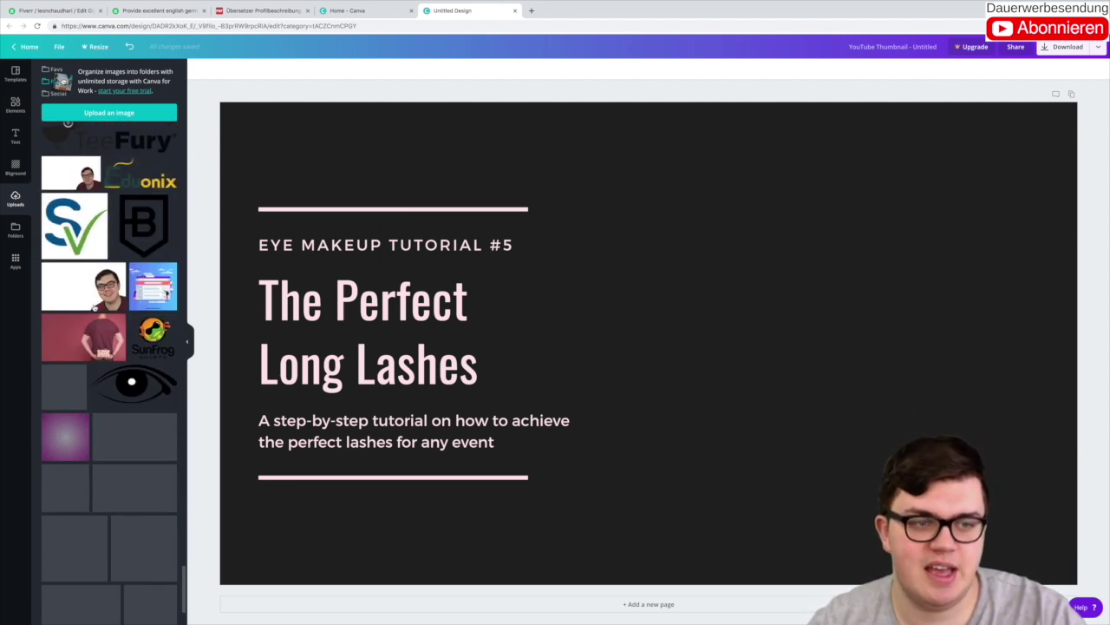
pyautogui.scroll(-15, 94, 307)
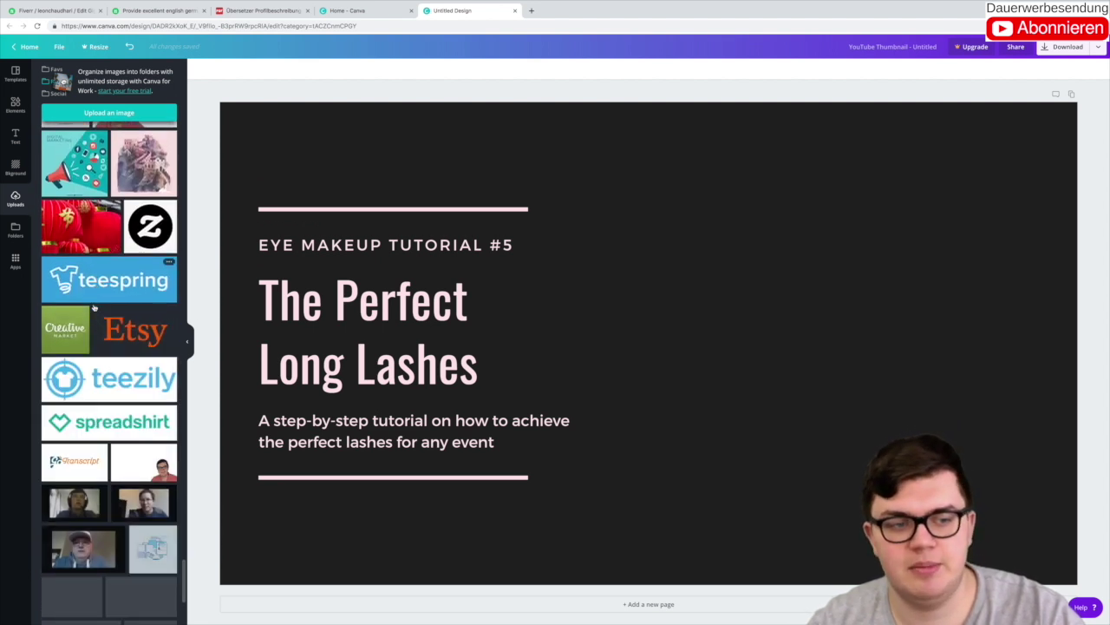
pyautogui.scroll(-15, 93, 307)
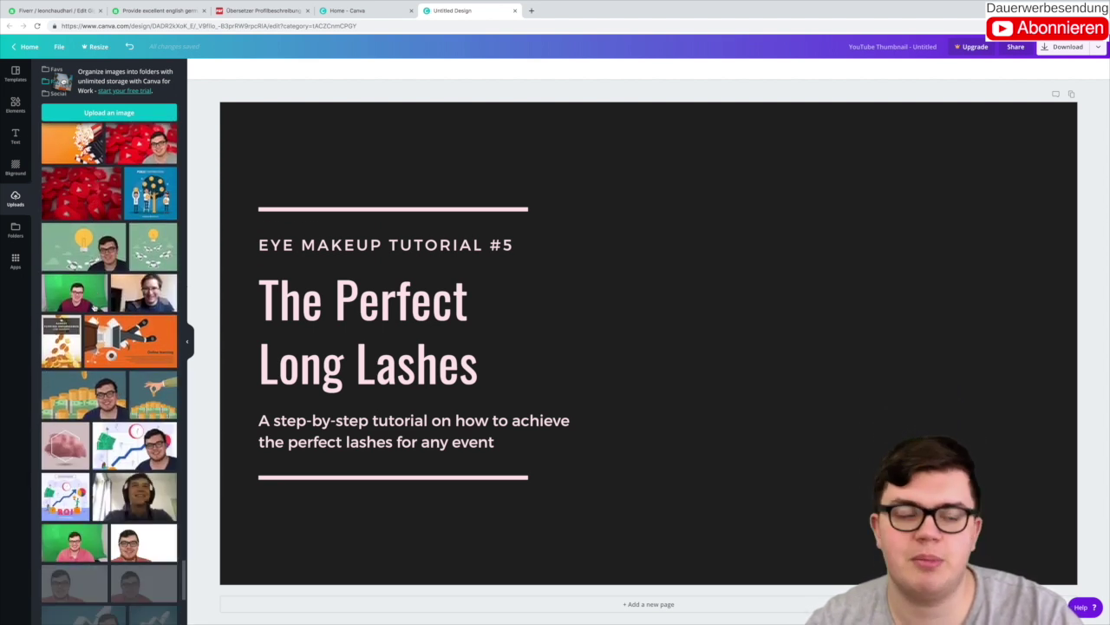
pyautogui.scroll(-15, 91, 307)
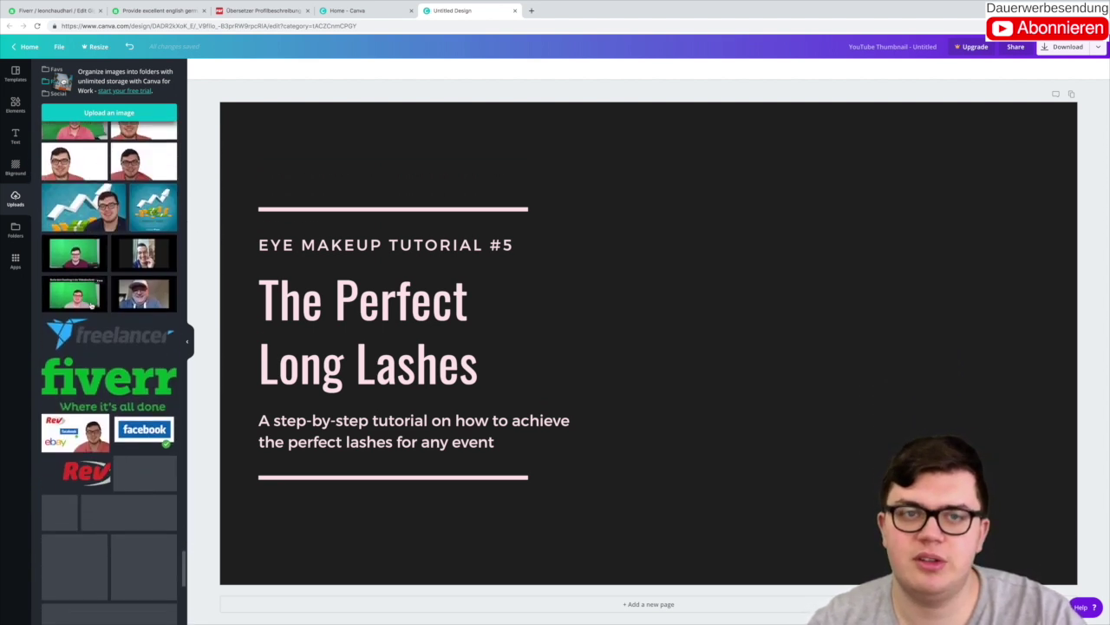
pyautogui.scroll(-15, 91, 306)
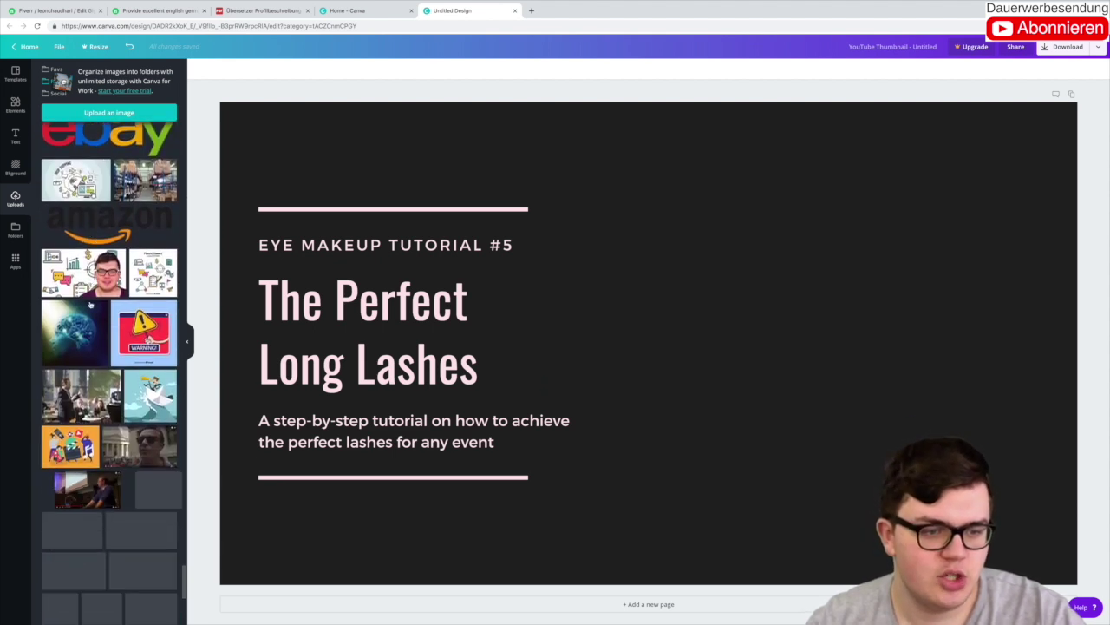
pyautogui.scroll(-15, 92, 305)
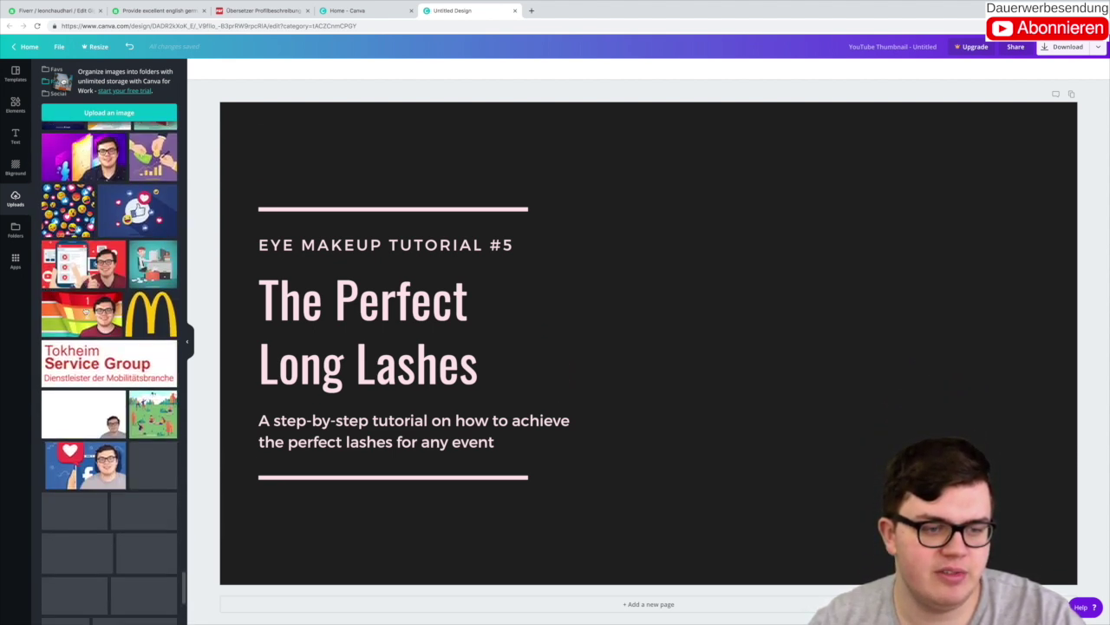
pyautogui.scroll(-15, 85, 310)
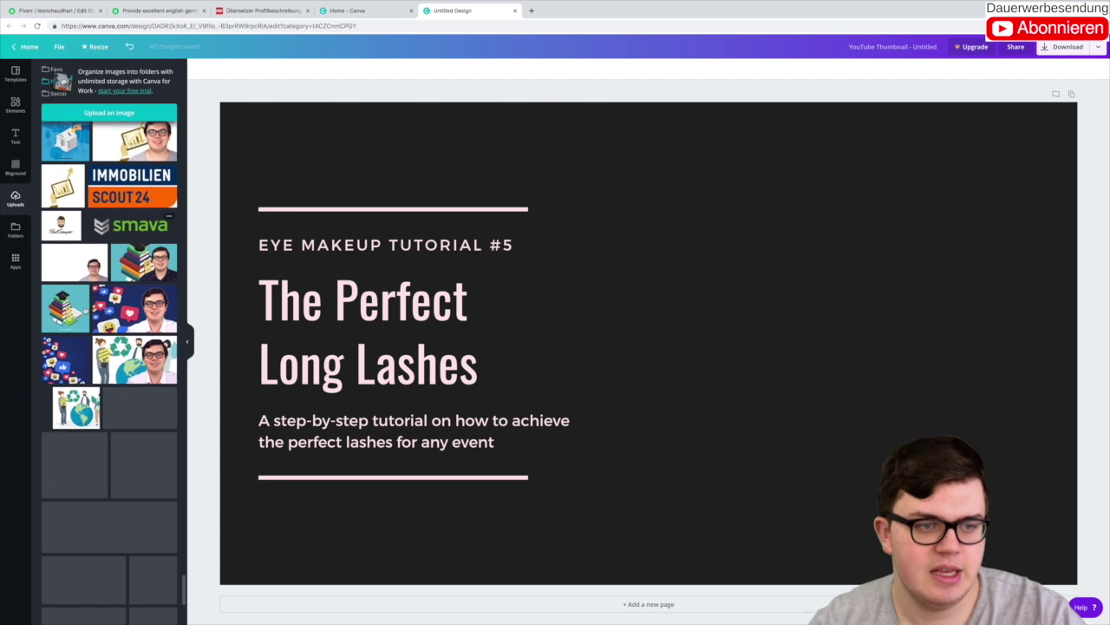
pyautogui.scroll(-10, 84, 310)
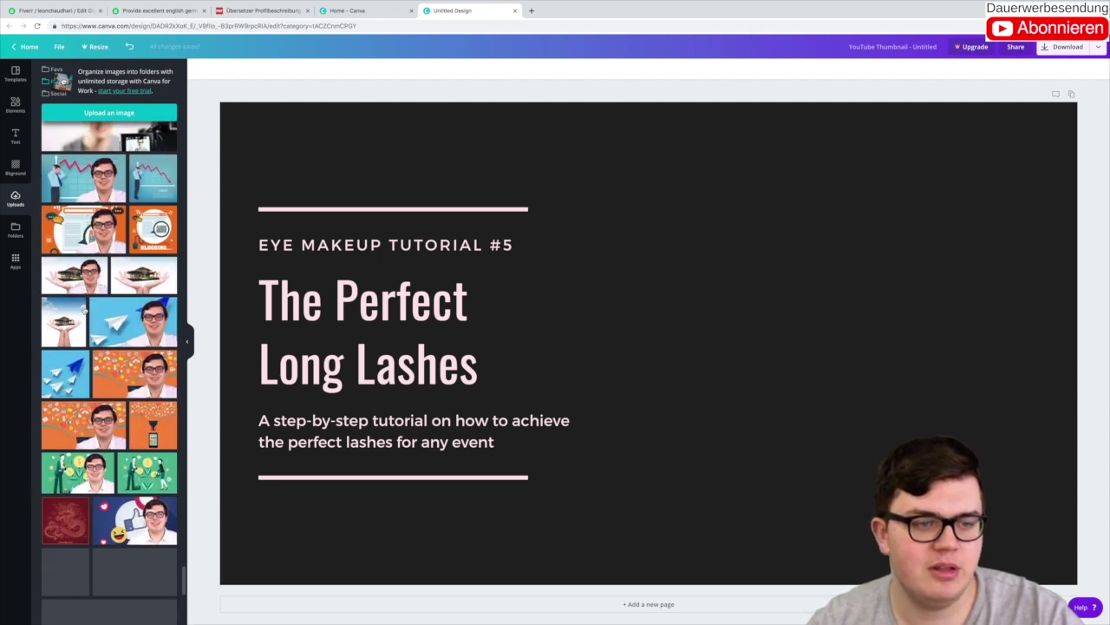
pyautogui.scroll(-15, 85, 308)
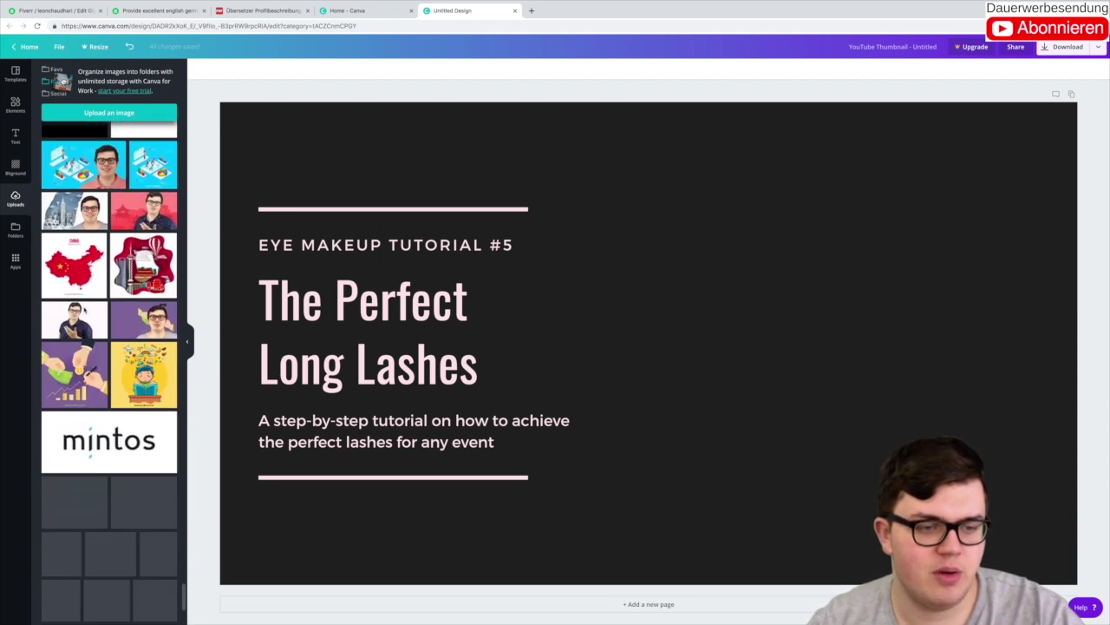
pyautogui.scroll(-15, 84, 309)
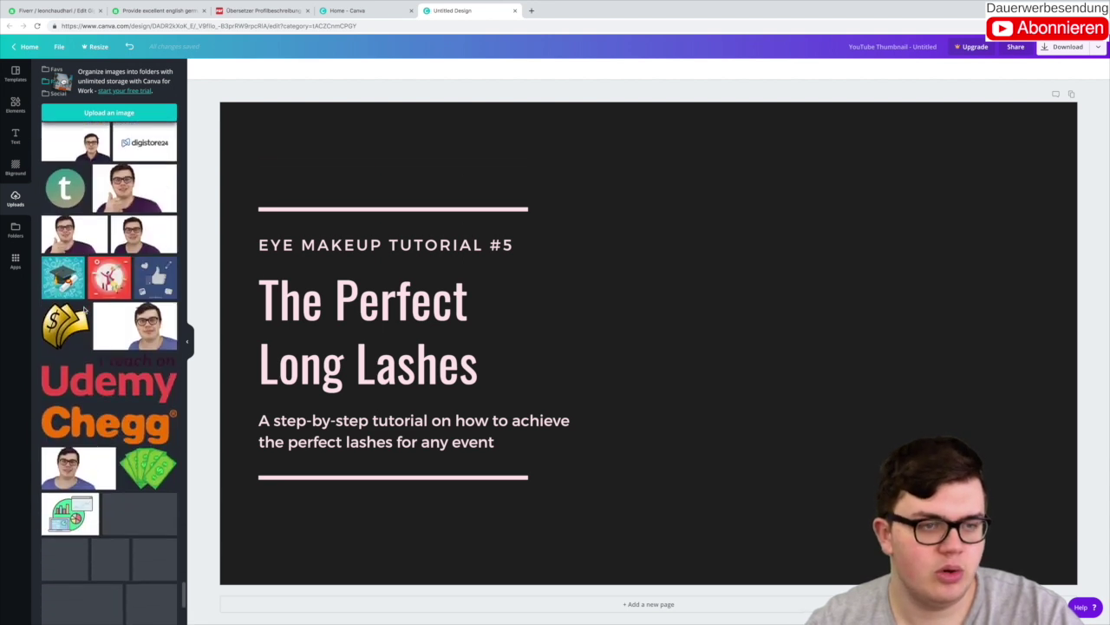
pyautogui.scroll(-15, 84, 310)
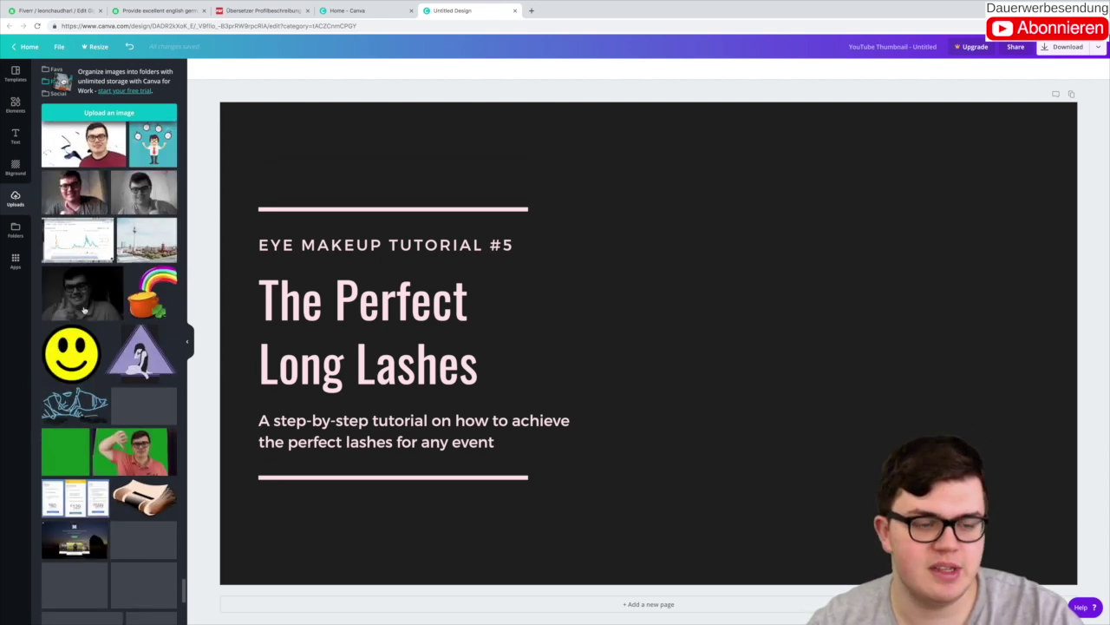
pyautogui.scroll(-15, 84, 310)
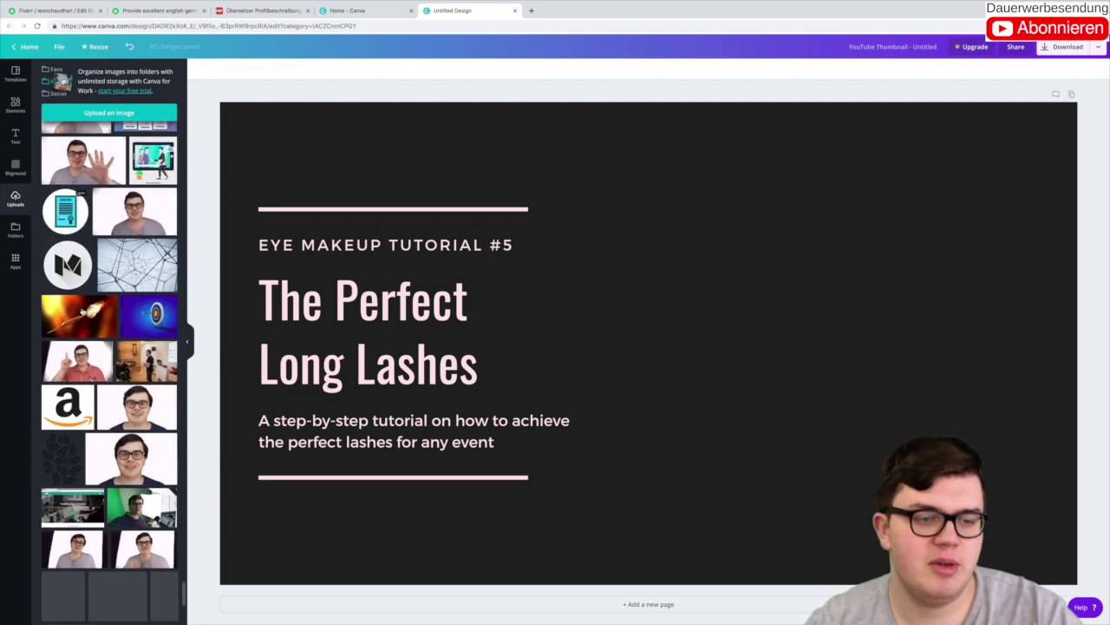
pyautogui.scroll(-15, 83, 311)
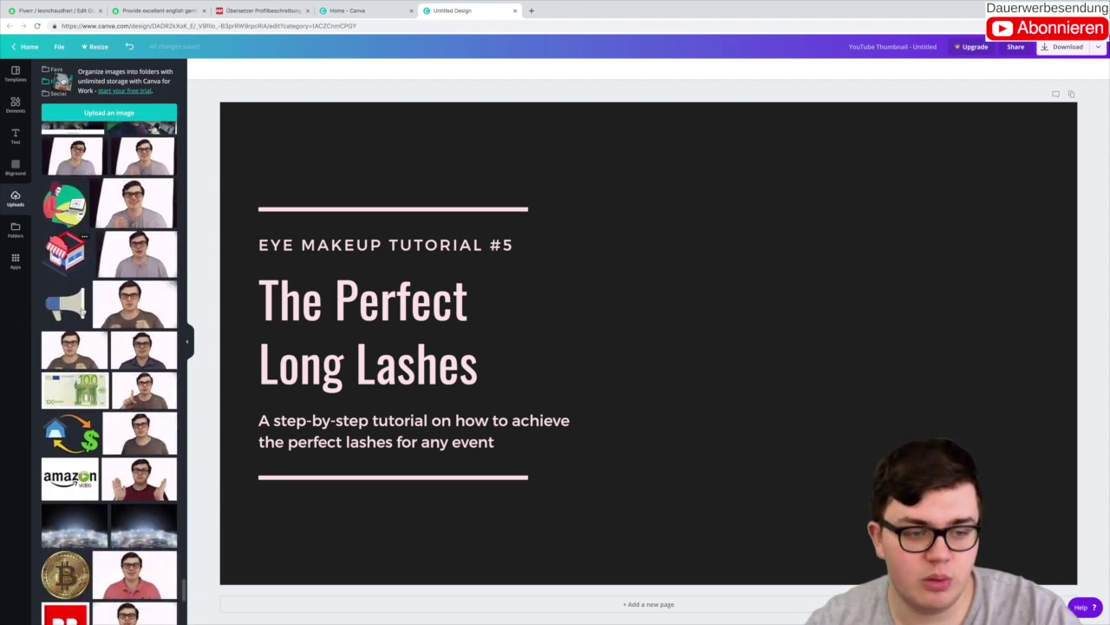
pyautogui.scroll(-15, 83, 310)
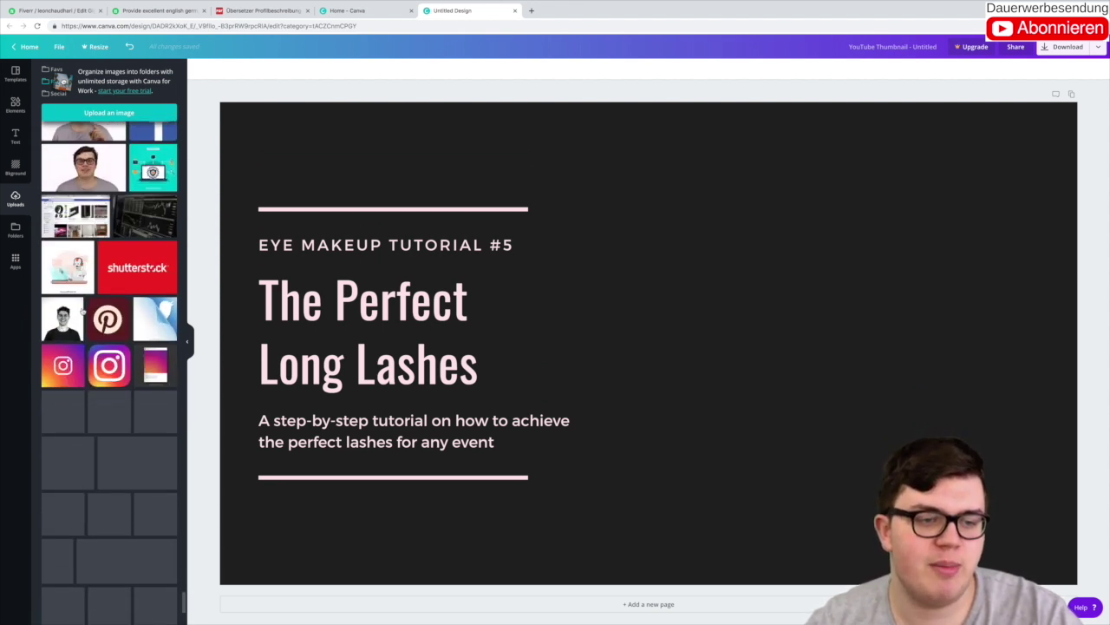
pyautogui.scroll(-15, 84, 310)
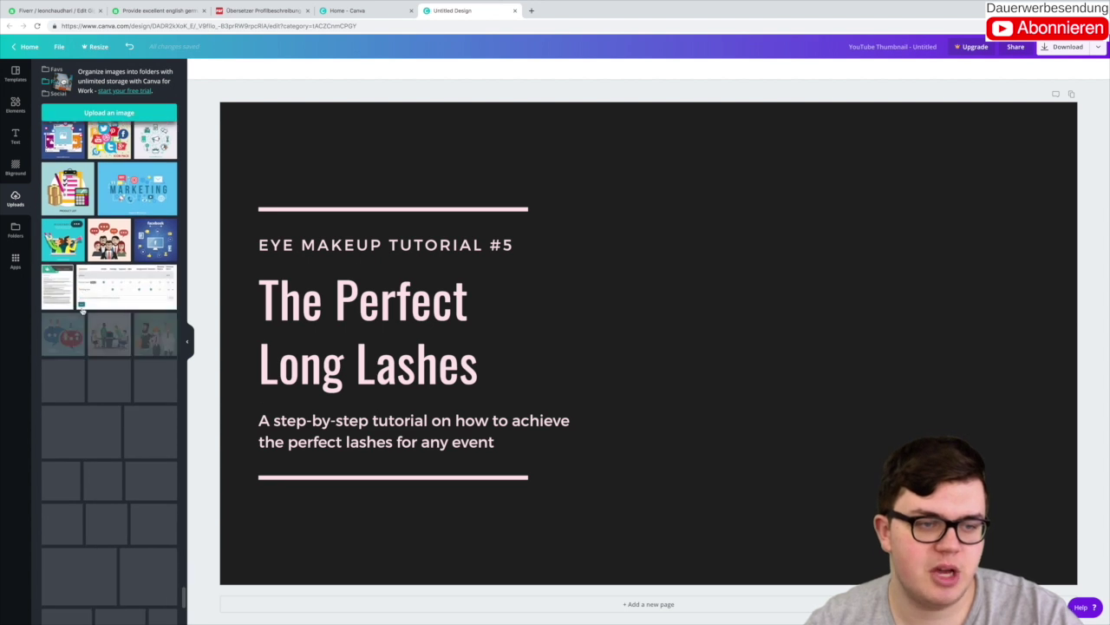
pyautogui.scroll(-15, 83, 310)
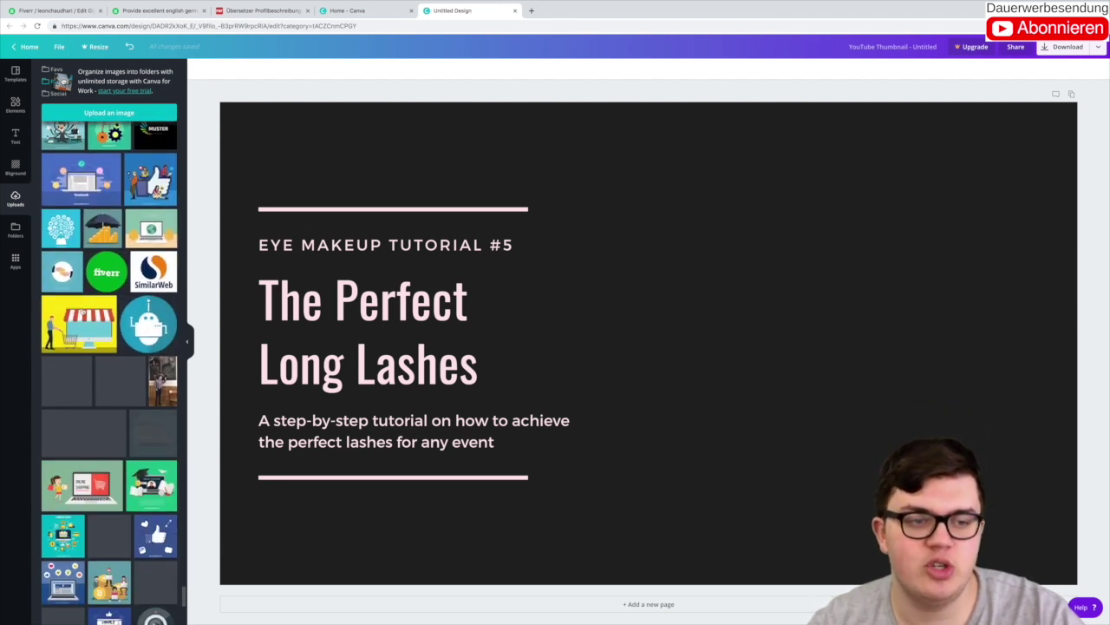
pyautogui.scroll(-10, 83, 310)
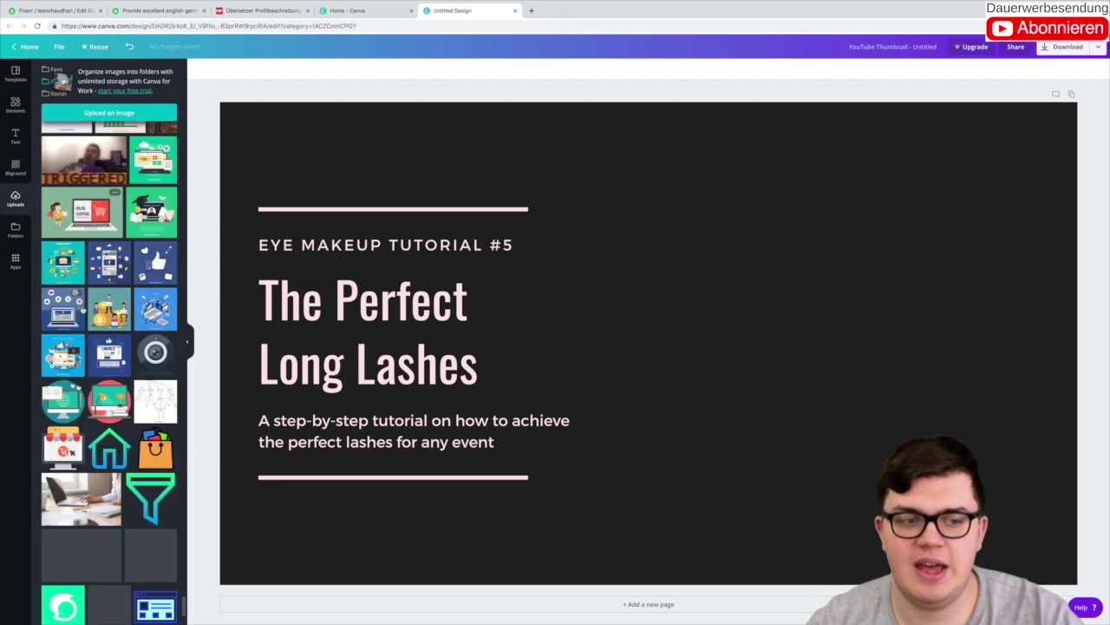
pyautogui.scroll(-10, 86, 309)
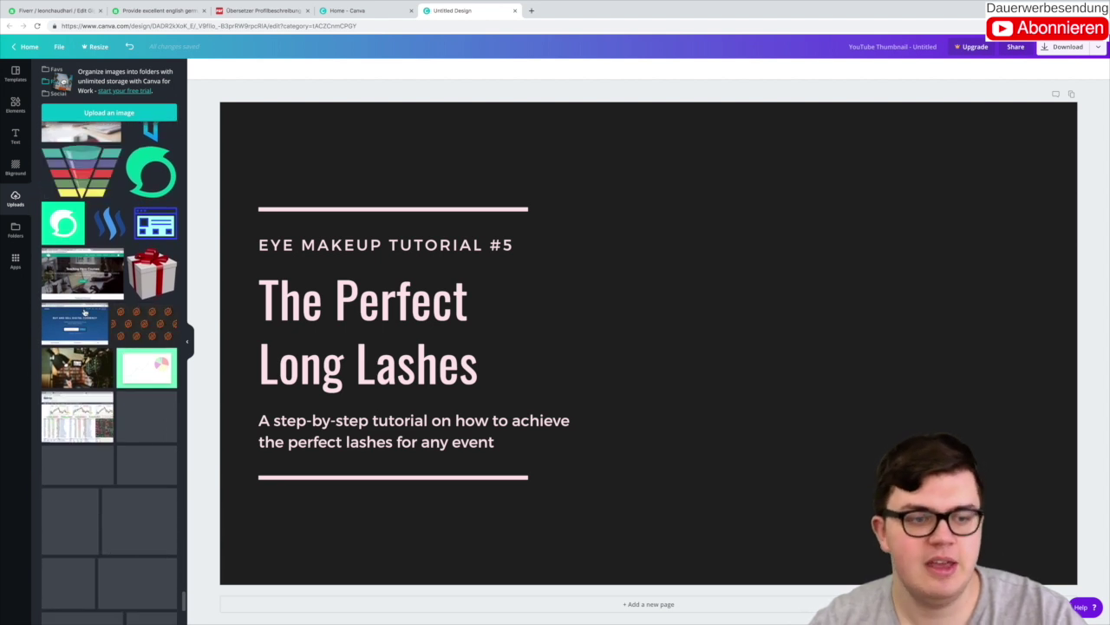
pyautogui.scroll(-10, 84, 309)
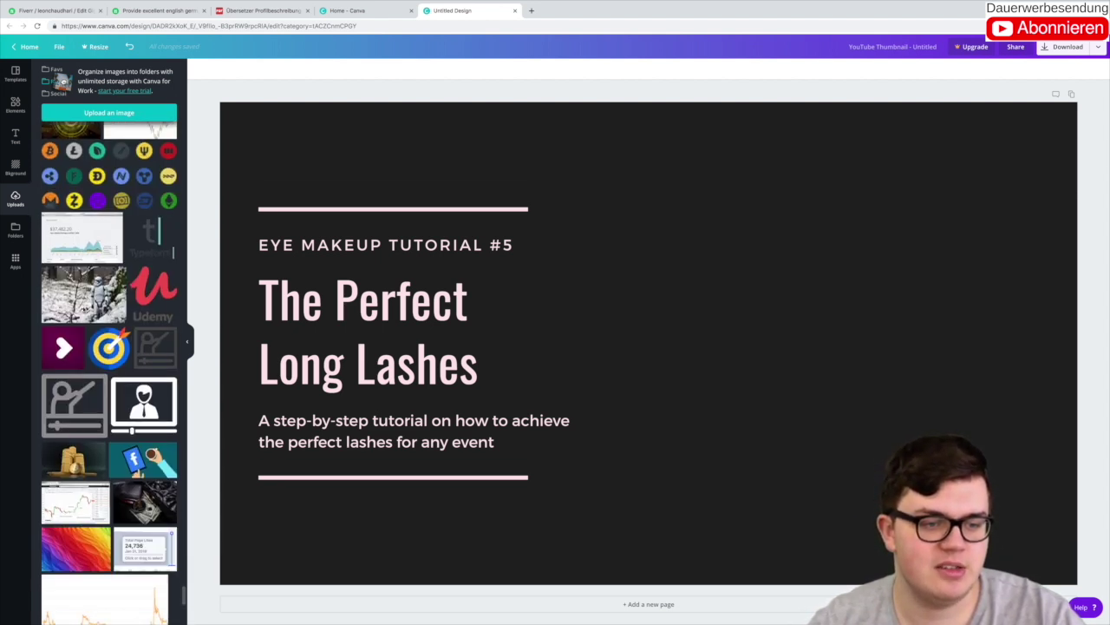
pyautogui.scroll(-10, 84, 308)
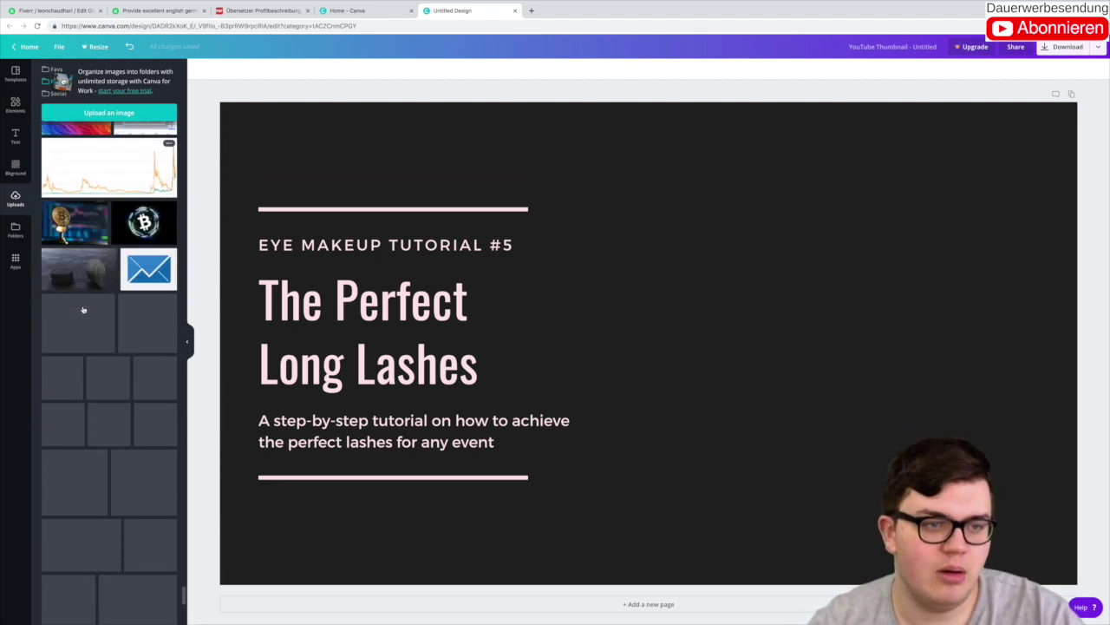
pyautogui.scroll(-10, 84, 308)
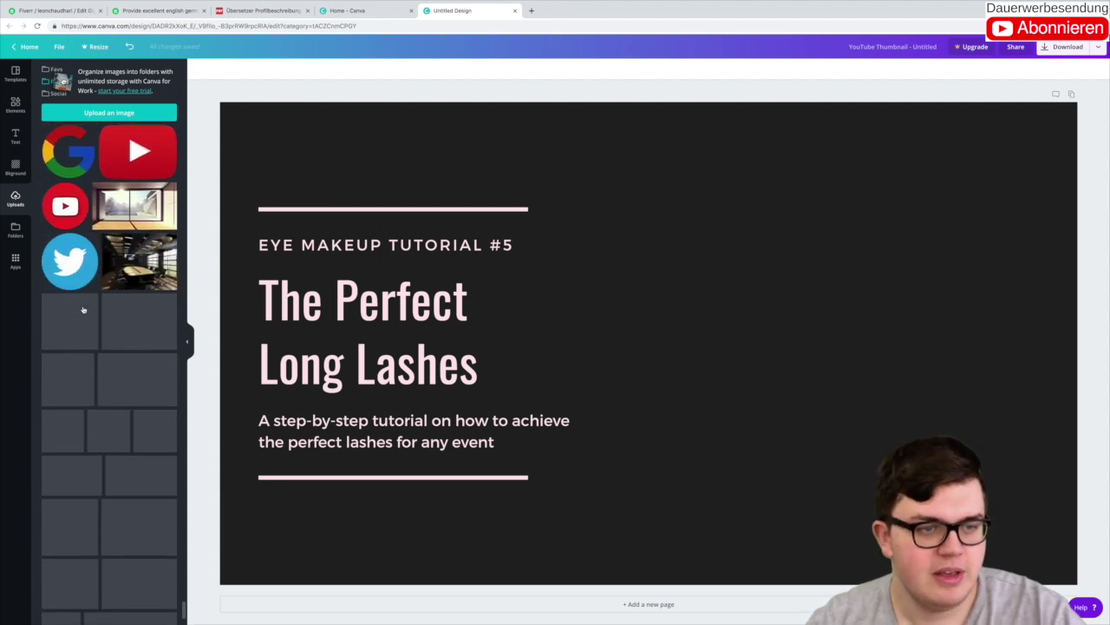
pyautogui.scroll(-10, 84, 309)
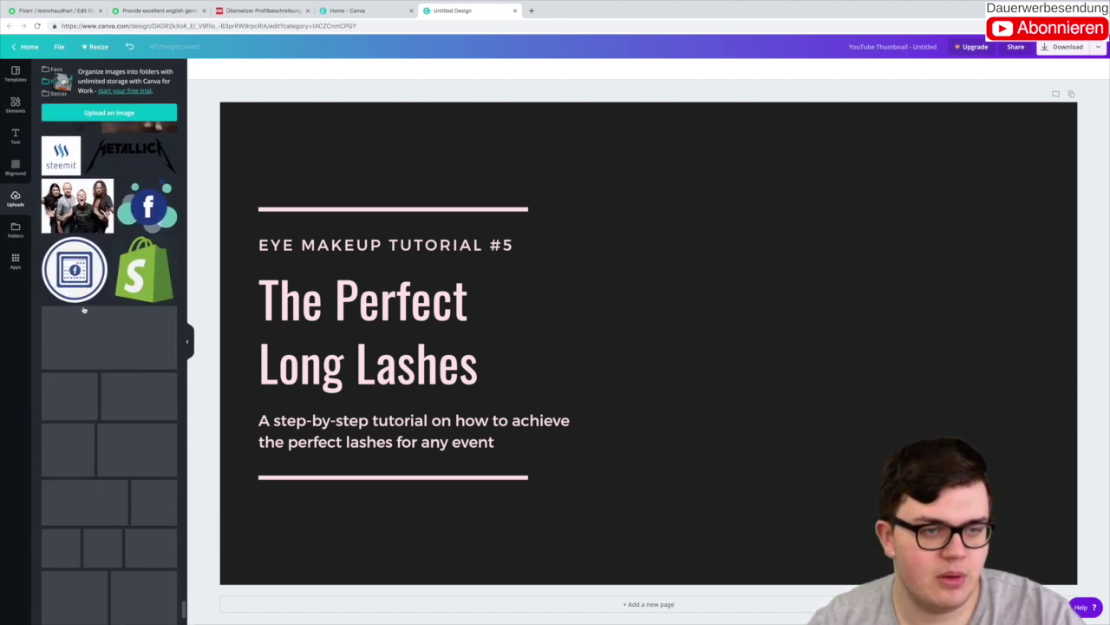
pyautogui.scroll(-10, 84, 309)
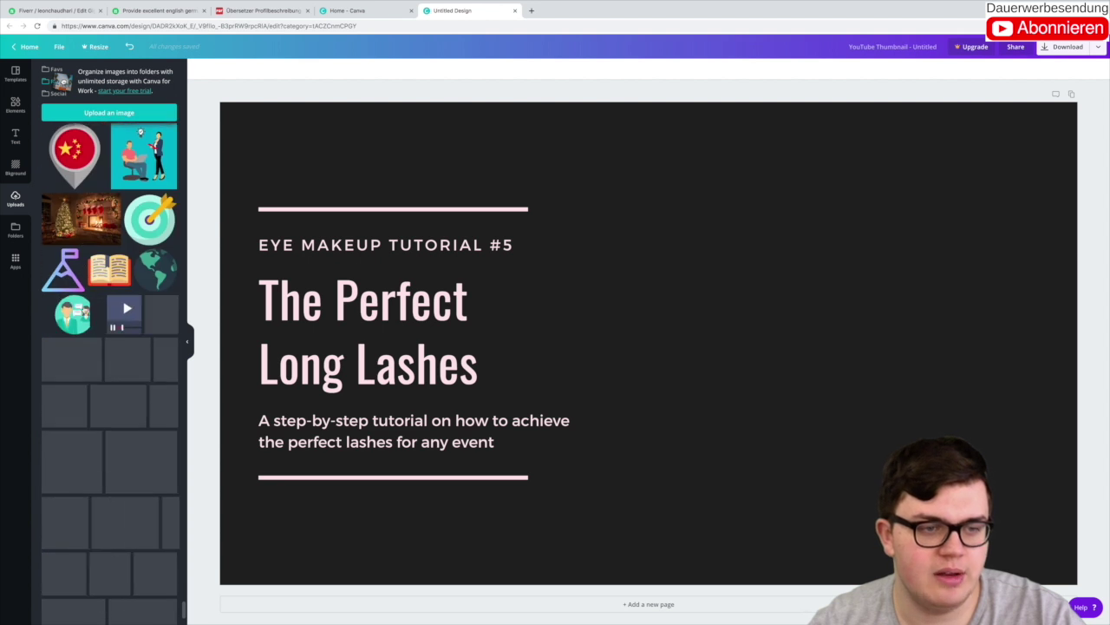
pyautogui.scroll(-3, 84, 309)
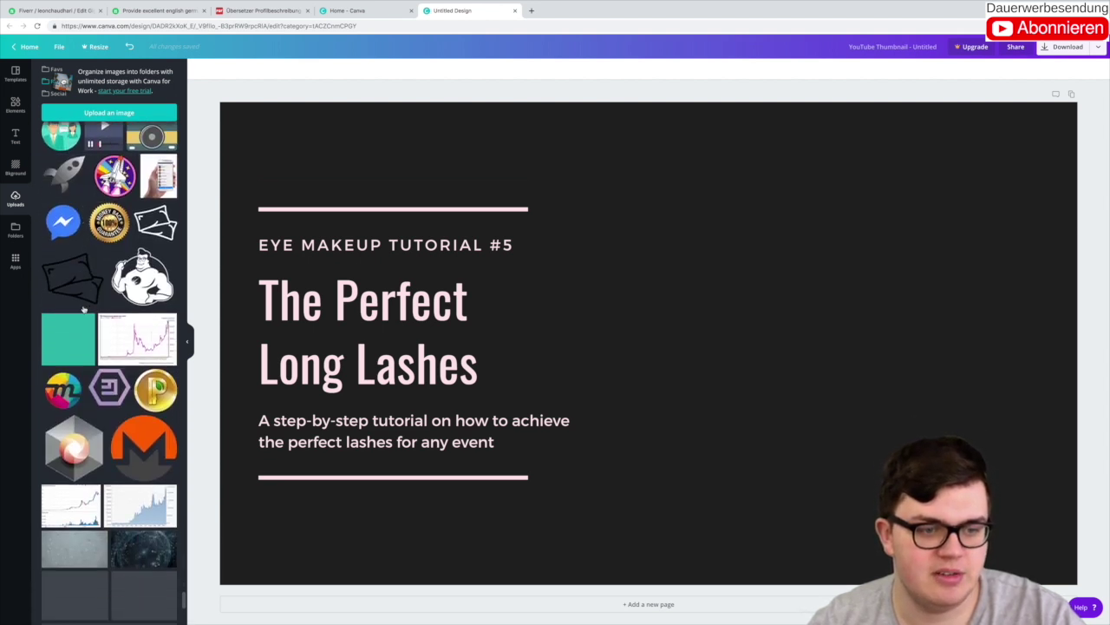
pyautogui.scroll(-8, 84, 309)
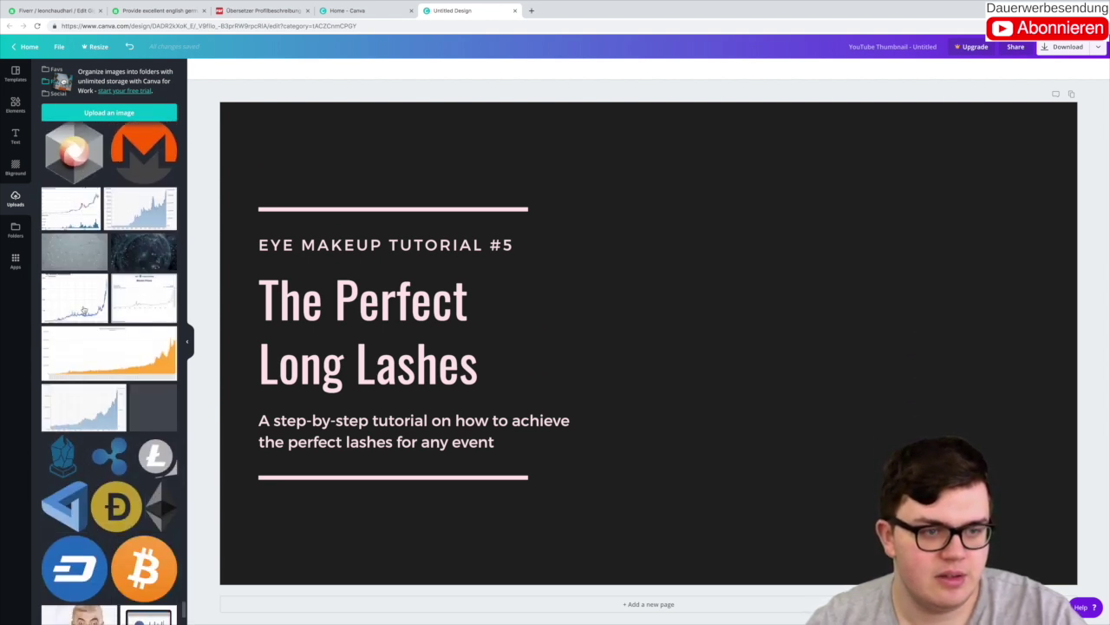
pyautogui.scroll(-5, 84, 309)
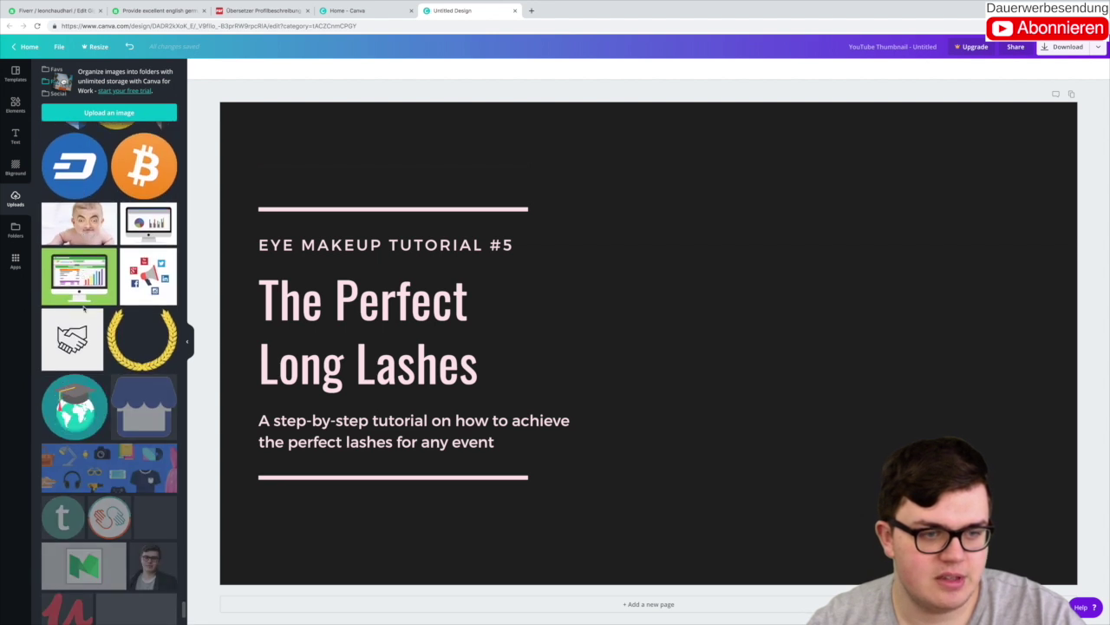
pyautogui.scroll(-2, 85, 305)
# Step: Place the man's portrait from Uploads and enlarge it to about 871×871 against the lower right edge
pyautogui.moveTo(150, 488); pyautogui.dragTo(695, 366)
pyautogui.moveTo(819, 388); pyautogui.dragTo(814, 330)
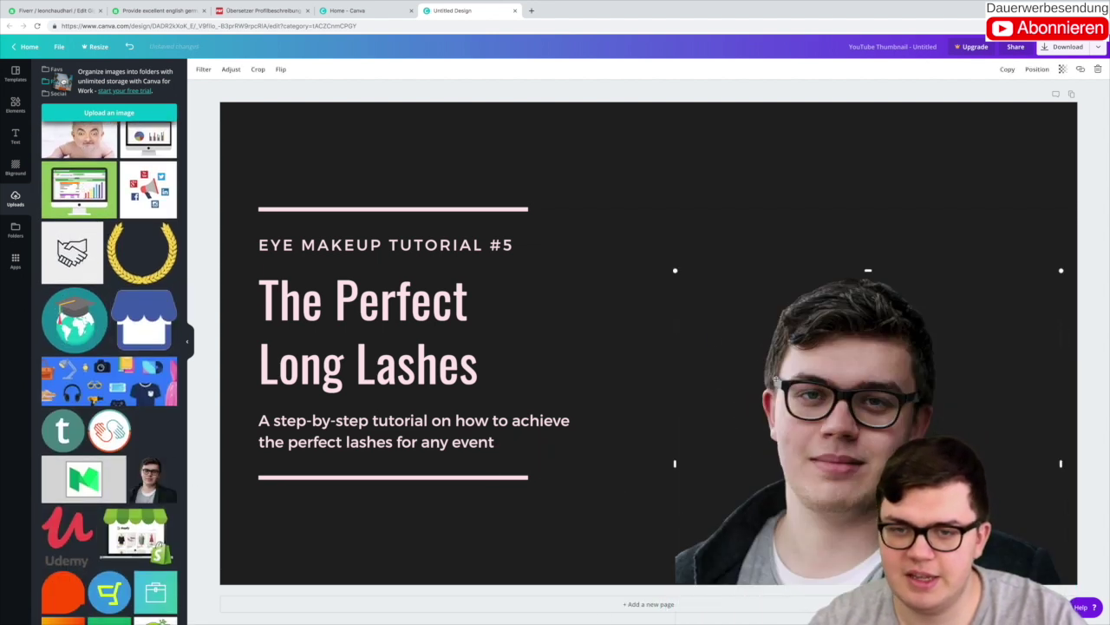
pyautogui.moveTo(673, 270); pyautogui.dragTo(566, 172)
pyautogui.moveTo(968, 520); pyautogui.dragTo(993, 539)
pyautogui.moveTo(783, 252); pyautogui.dragTo(794, 263)
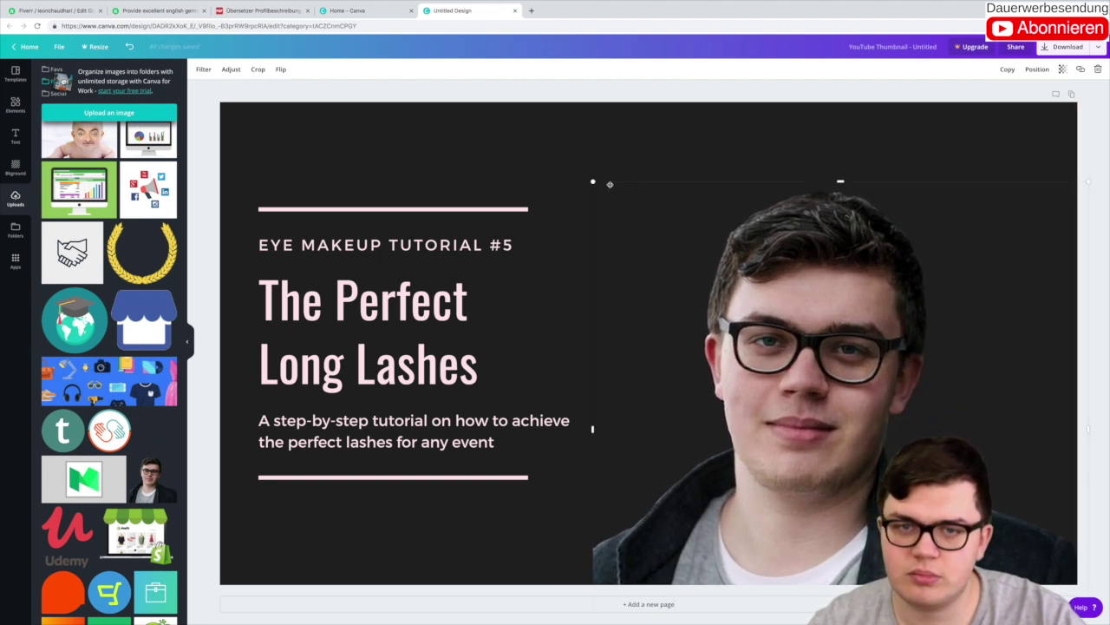
pyautogui.moveTo(593, 182); pyautogui.dragTo(605, 191)
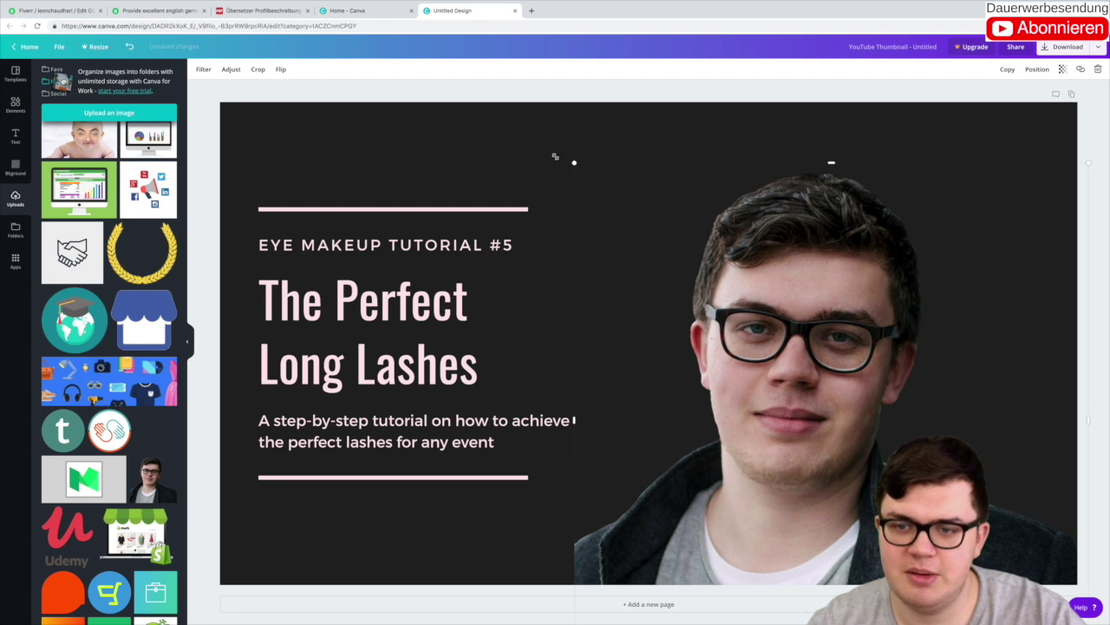
pyautogui.moveTo(555, 156); pyautogui.dragTo(551, 155)
pyautogui.moveTo(772, 325); pyautogui.dragTo(820, 368)
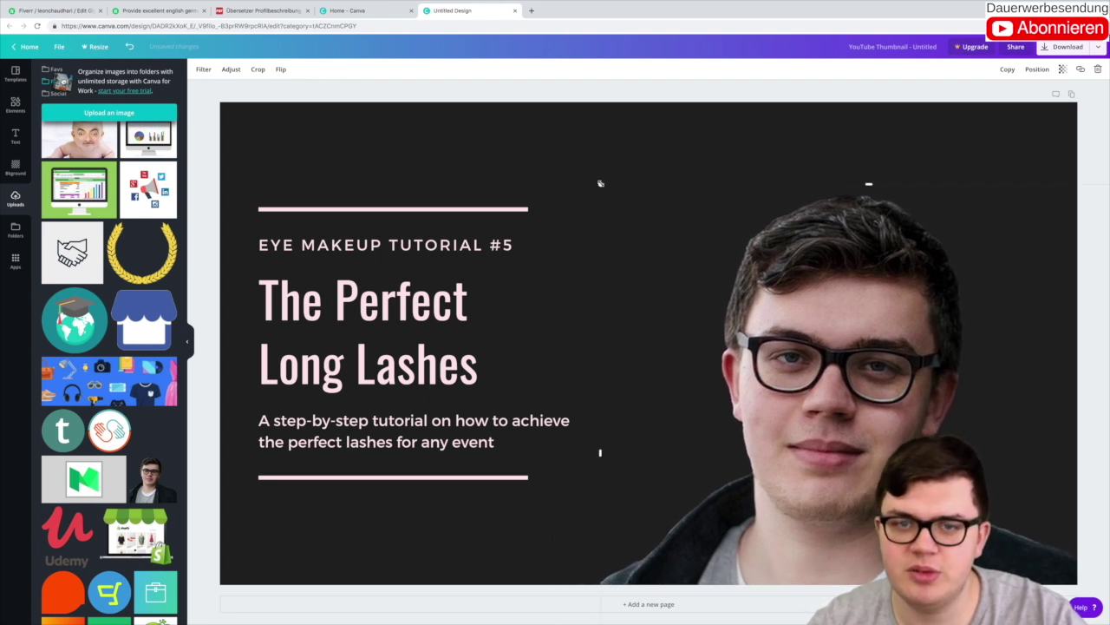
pyautogui.moveTo(600, 183); pyautogui.dragTo(553, 138)
pyautogui.moveTo(874, 315); pyautogui.dragTo(896, 318)
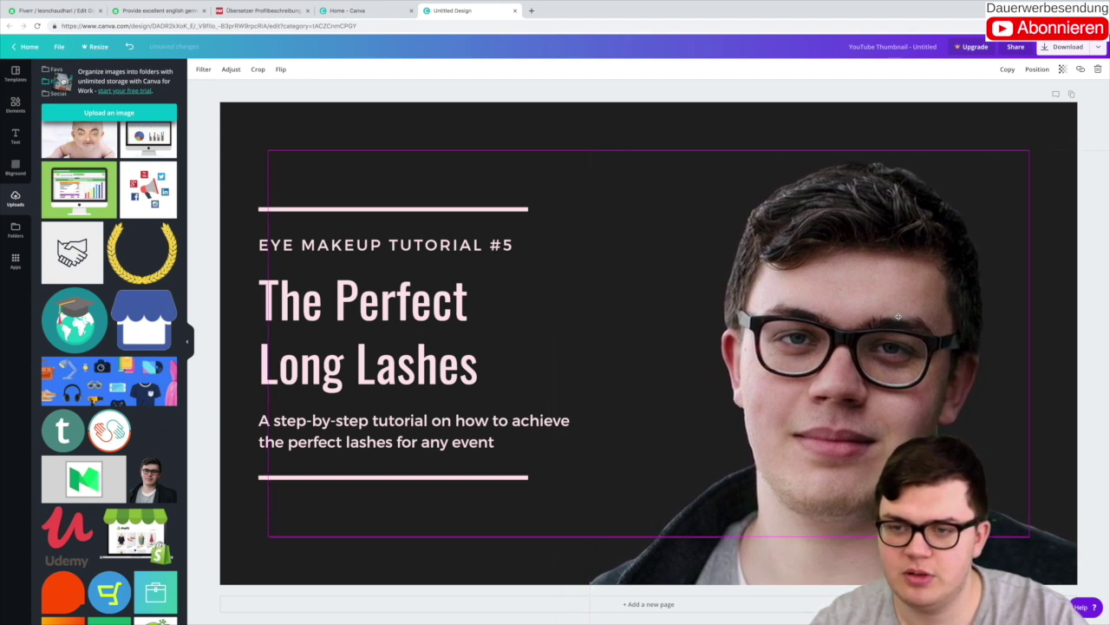
# Step: Search Google Images for 'german flag' and open the Wikipedia flag preview
pyautogui.click(532, 11)
pyautogui.write('german ')
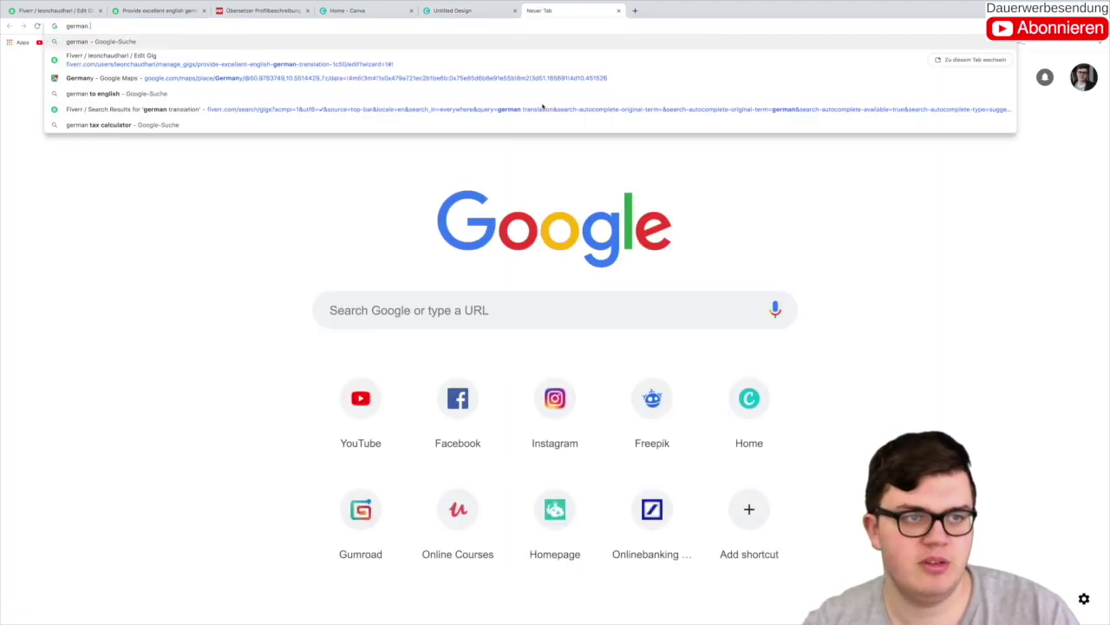
pyautogui.write('fla')
pyautogui.write('g')
pyautogui.press('Return')
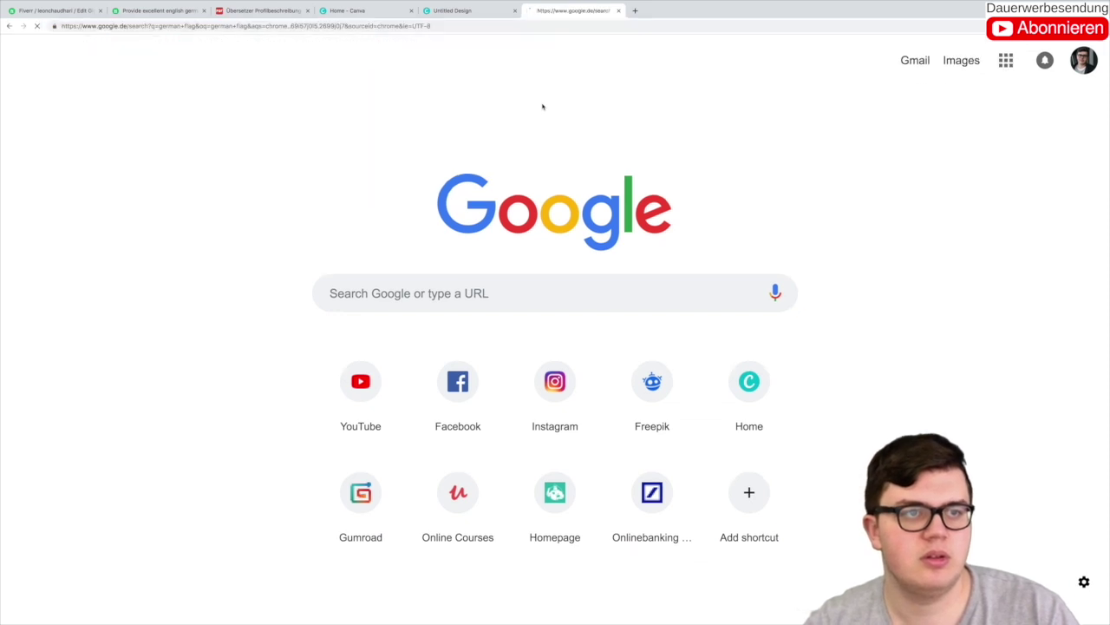
pyautogui.click(203, 122)
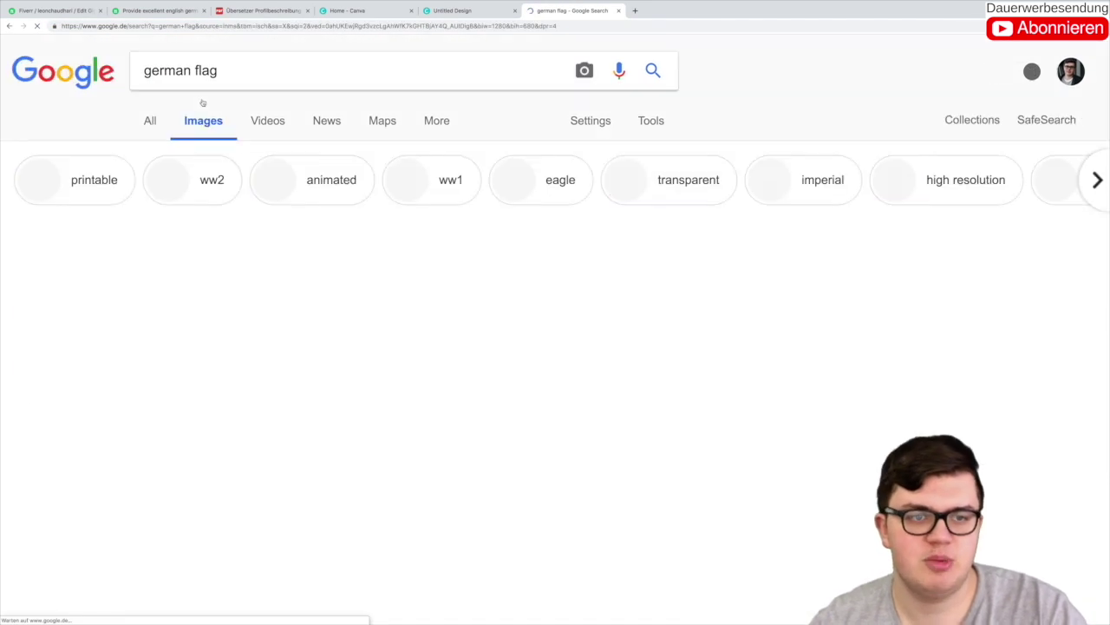
pyautogui.click(186, 268)
# Step: Save the flag image as german flag.png and return to the Canva tab
pyautogui.rightClick(277, 332)
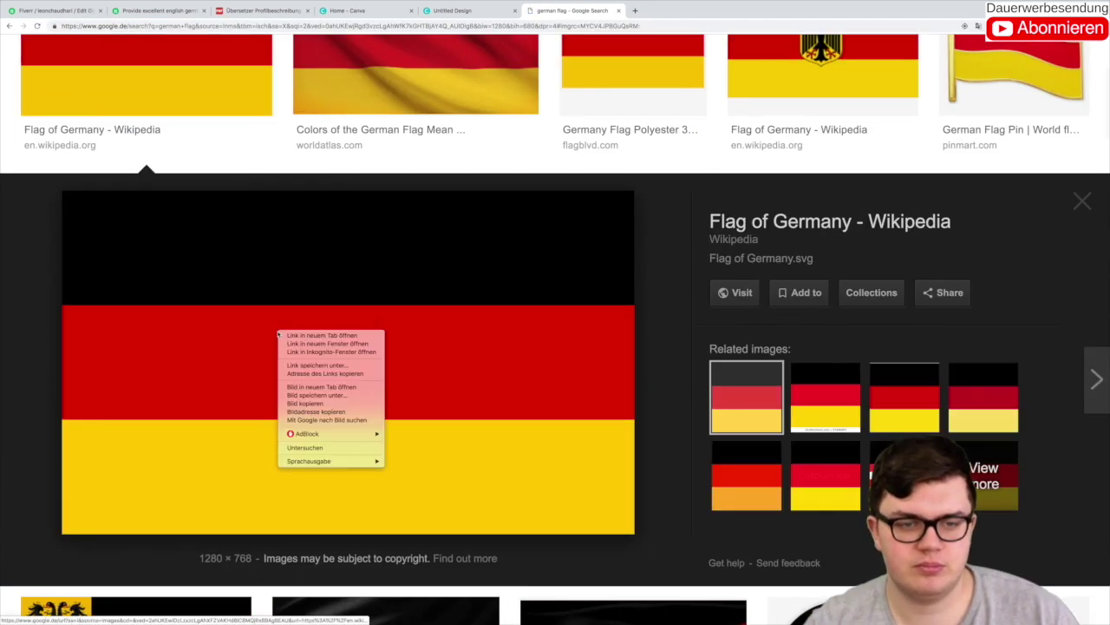
pyautogui.click(340, 396)
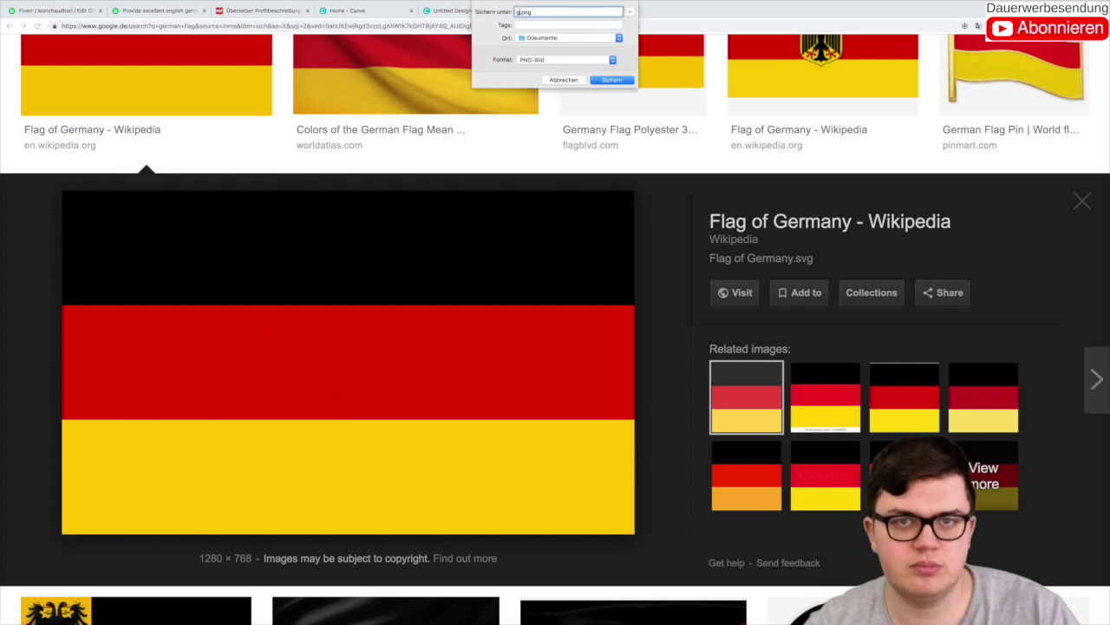
pyautogui.press('Return')
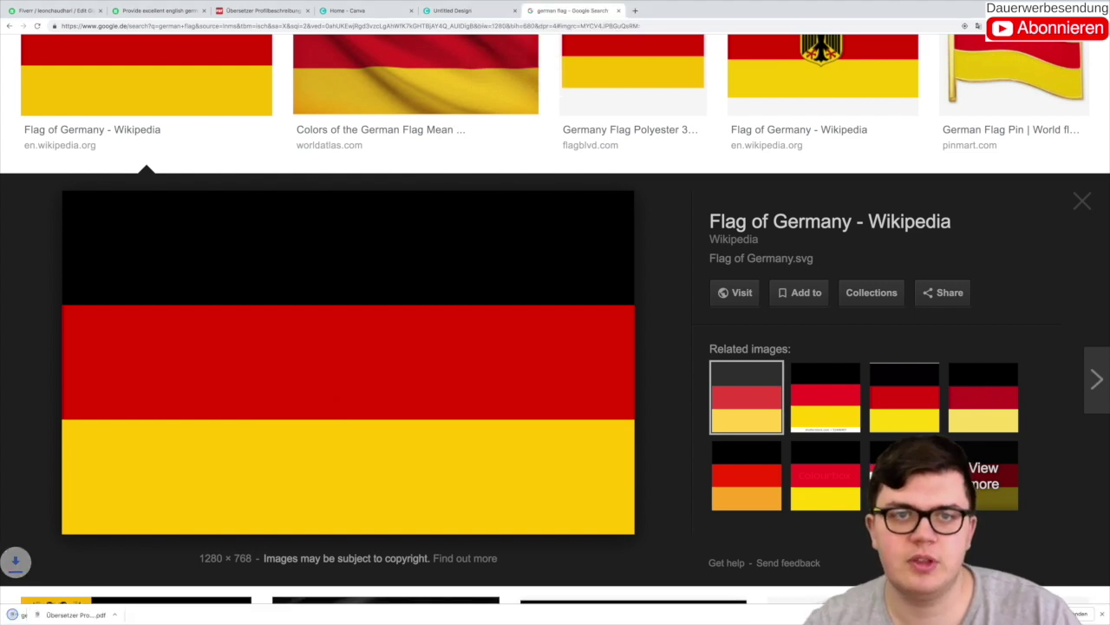
pyautogui.click(451, 10)
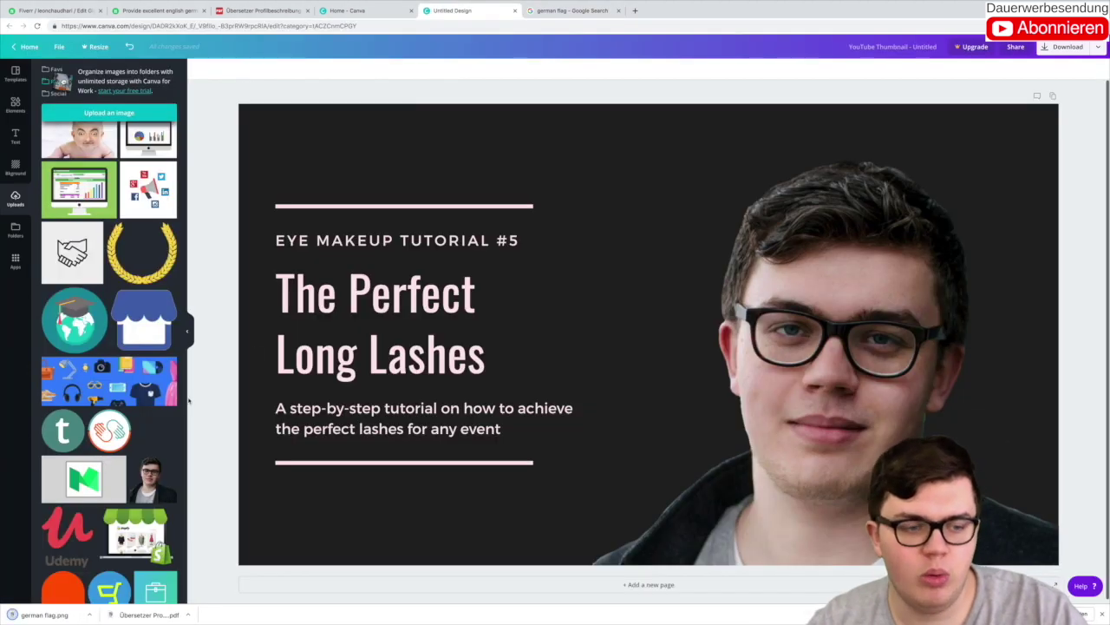
# Step: Upload german flag.png to Canva and place it as the thumbnail background
pyautogui.moveTo(44, 614); pyautogui.dragTo(84, 501)
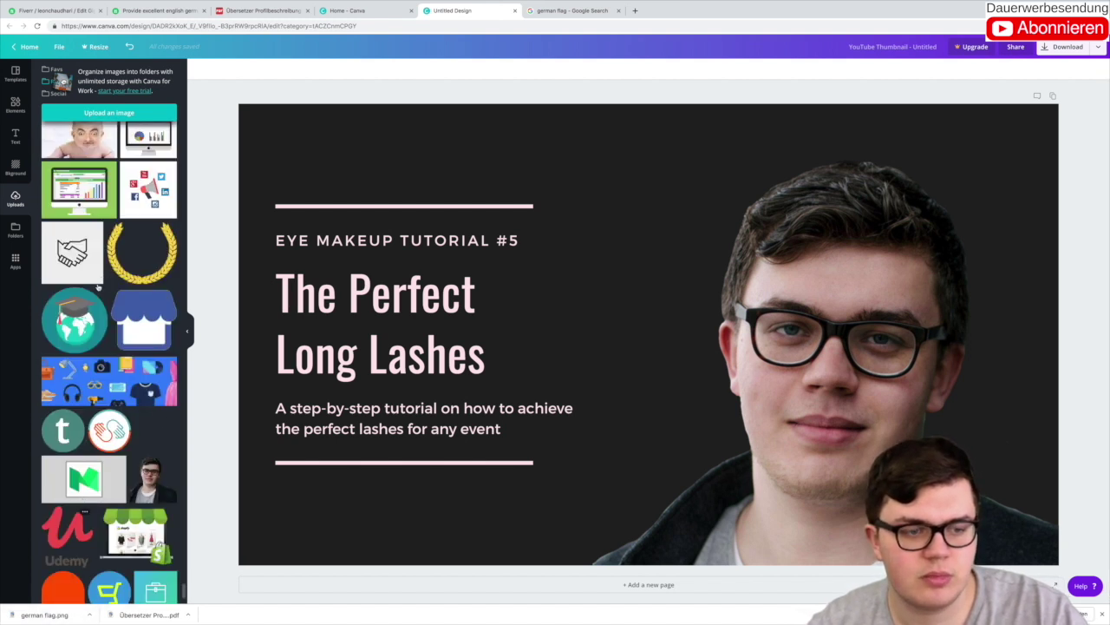
pyautogui.scroll(-15, 95, 295)
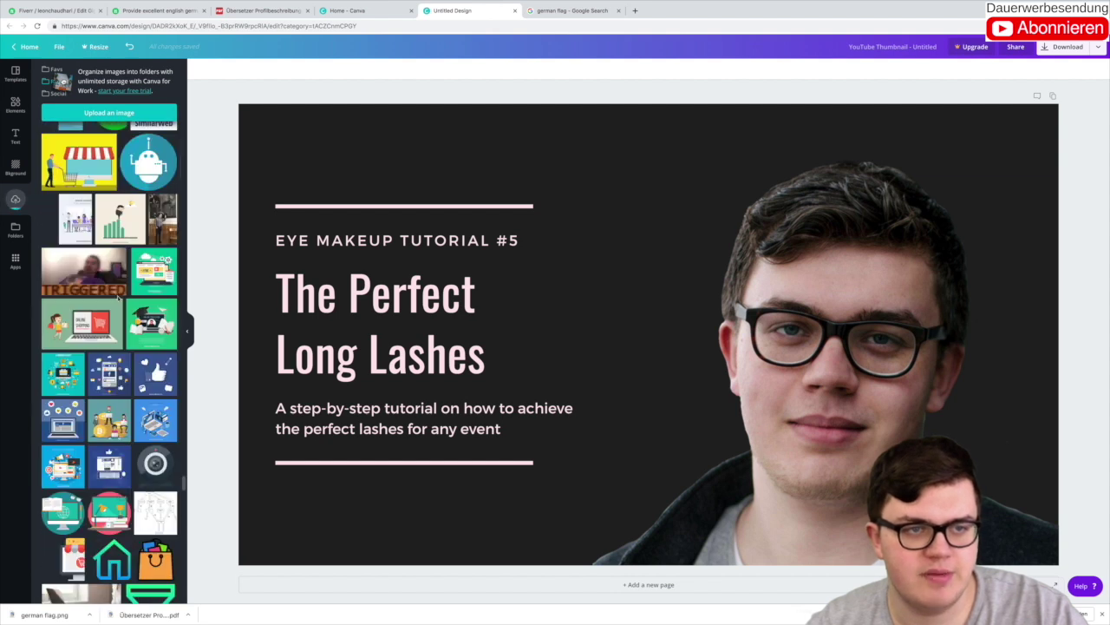
pyautogui.scroll(-10, 119, 300)
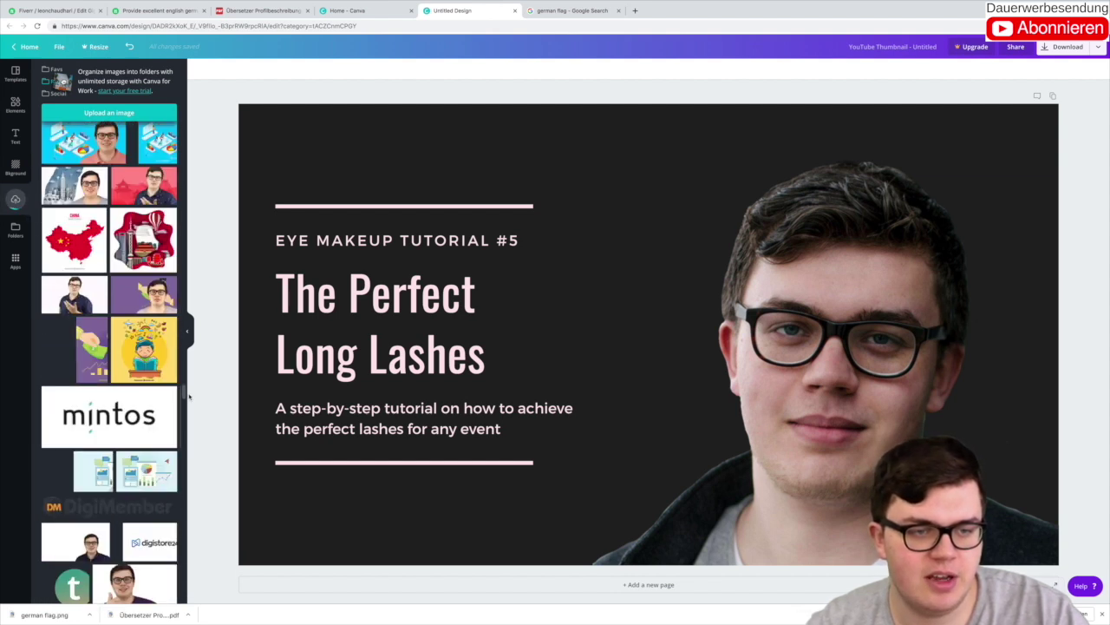
pyautogui.moveTo(184, 395); pyautogui.dragTo(174, 128)
pyautogui.moveTo(90, 149); pyautogui.dragTo(270, 141)
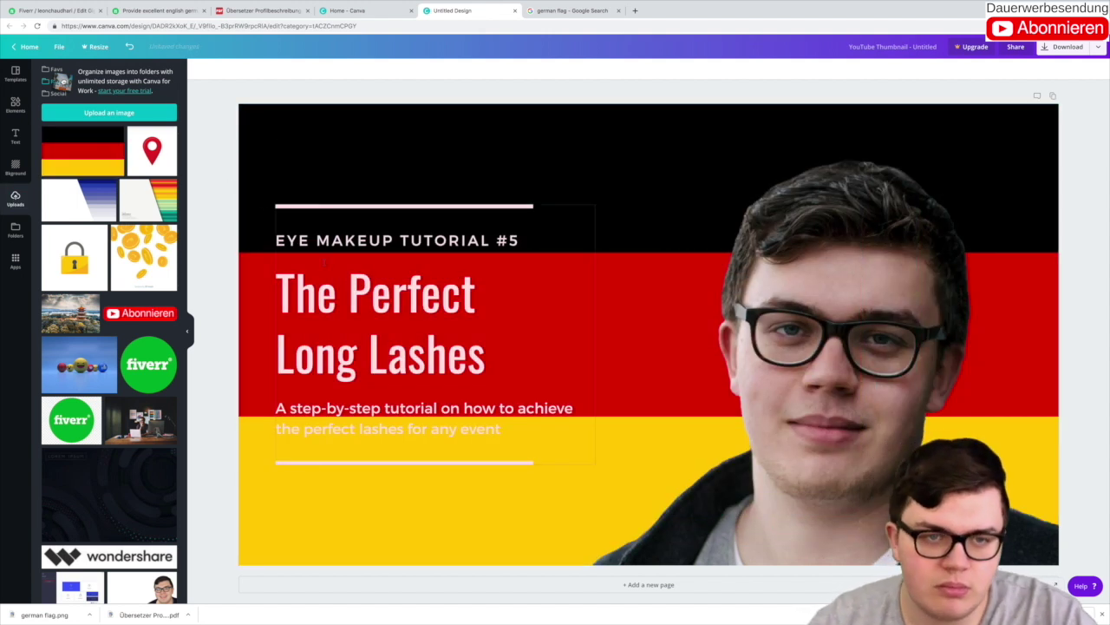
# Step: Change the title lines to 'Professional' and 'Translation', then select the EYE MAKEUP TUTORIAL #5 line
pyautogui.click(342, 297)
pyautogui.tripleClick(342, 298)
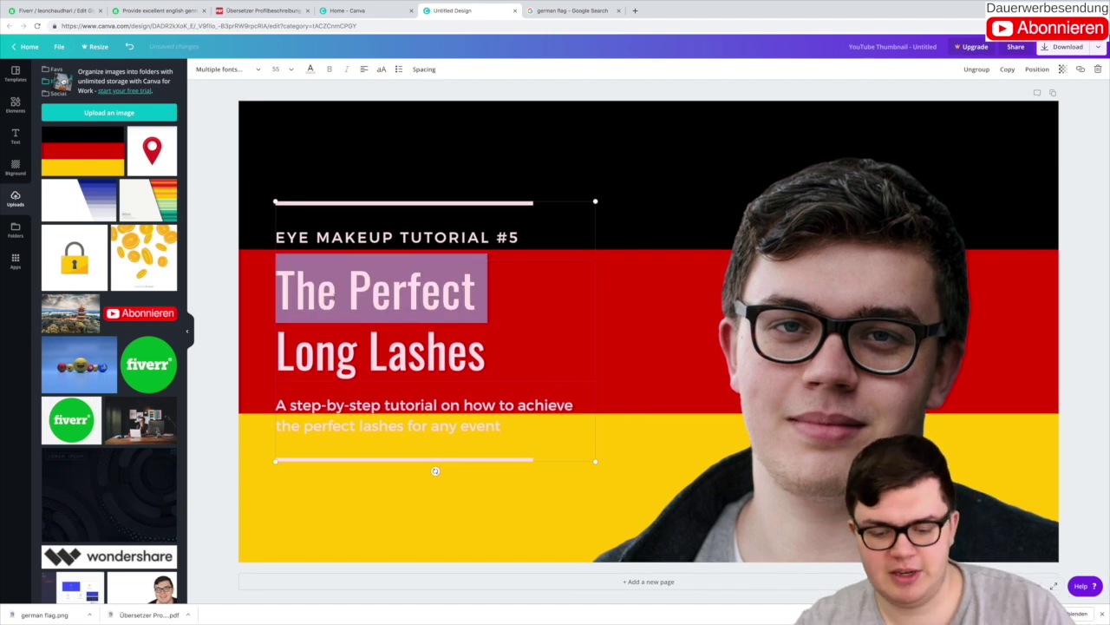
pyautogui.write('Profess')
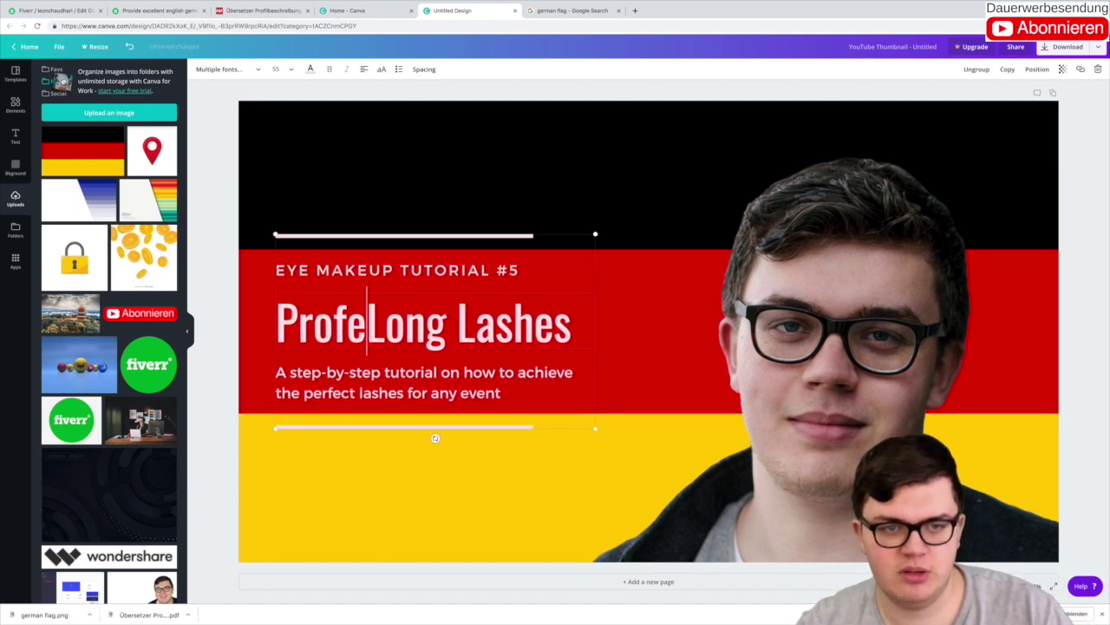
pyautogui.write('ional')
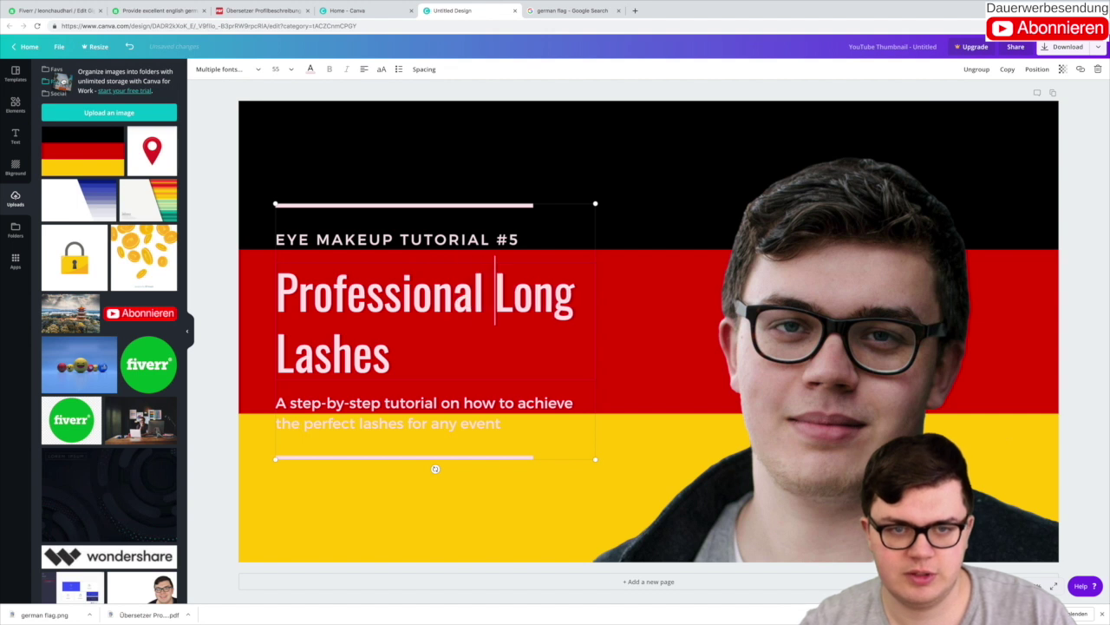
pyautogui.press('Return')
pyautogui.hotkey('shift', 'End')
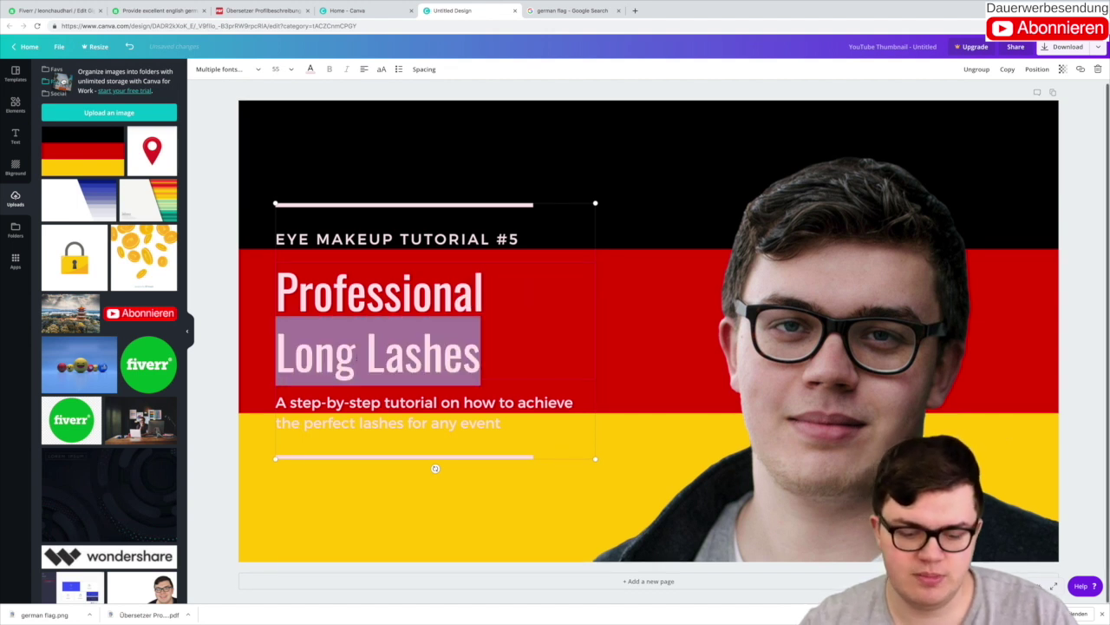
pyautogui.write('Translation')
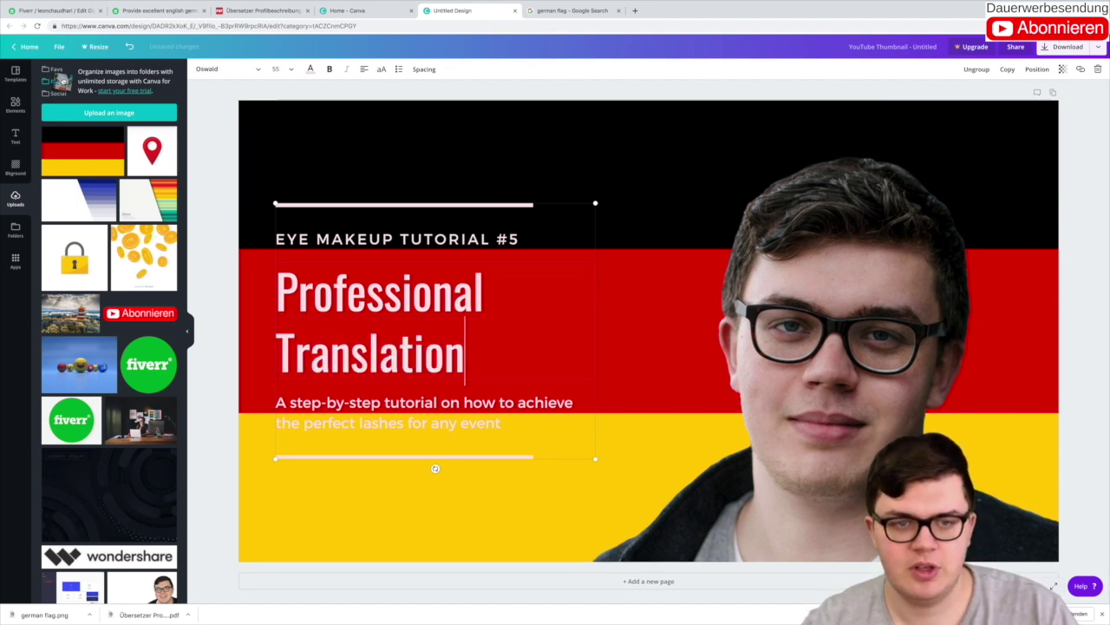
pyautogui.click(341, 239)
pyautogui.click(341, 239)
# Step: Delete the EYE MAKEUP TUTORIAL #5 line and the subtitle text element
pyautogui.press('BackSpace')
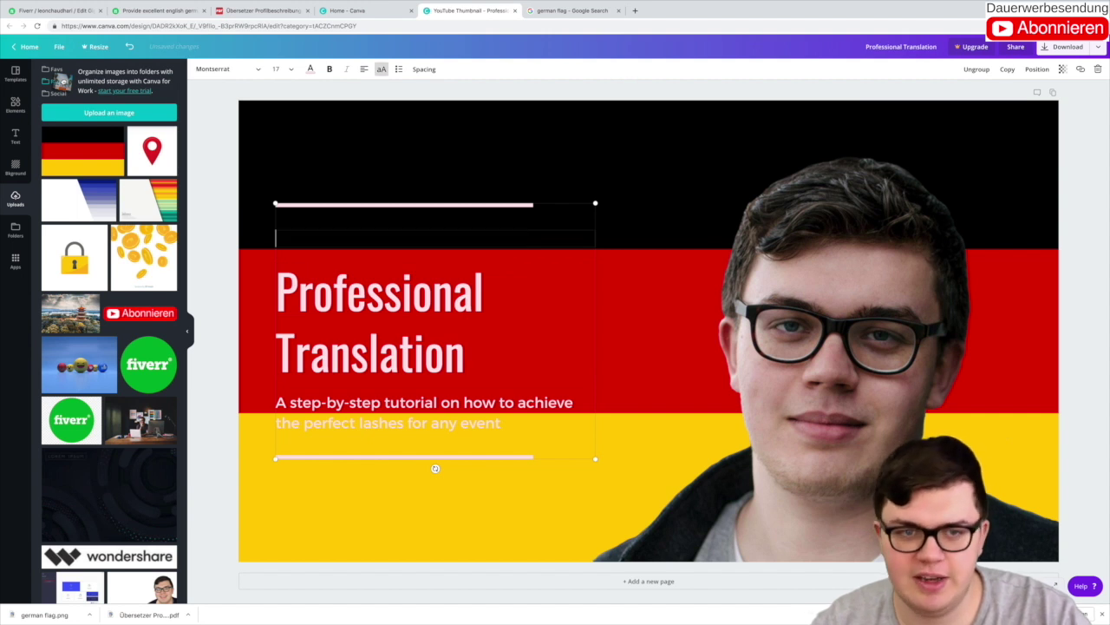
pyautogui.click(1097, 69)
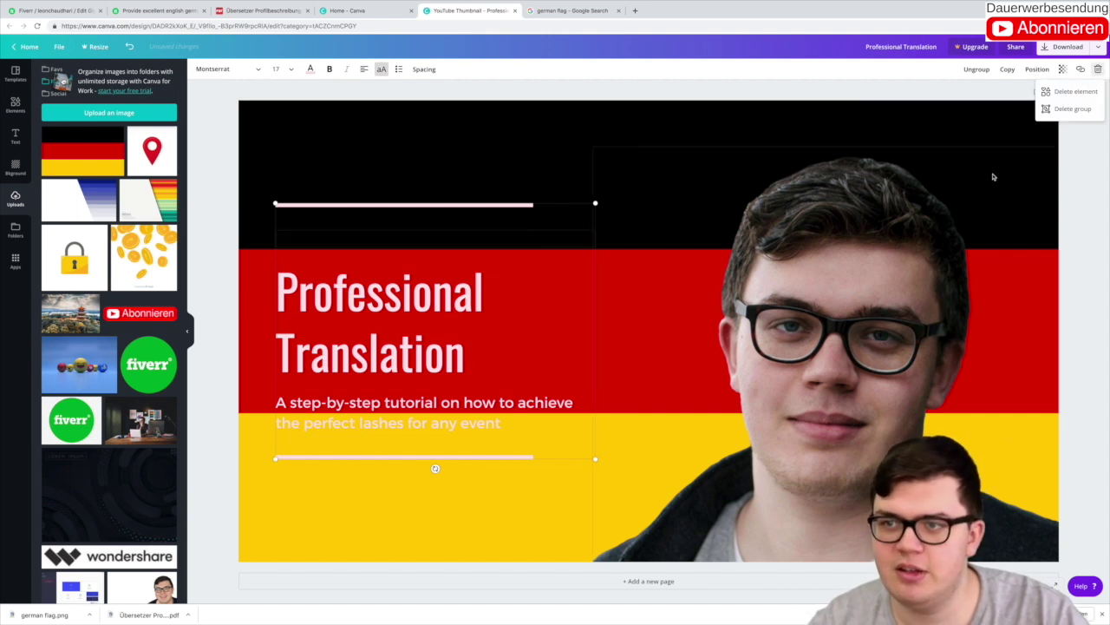
pyautogui.click(1085, 93)
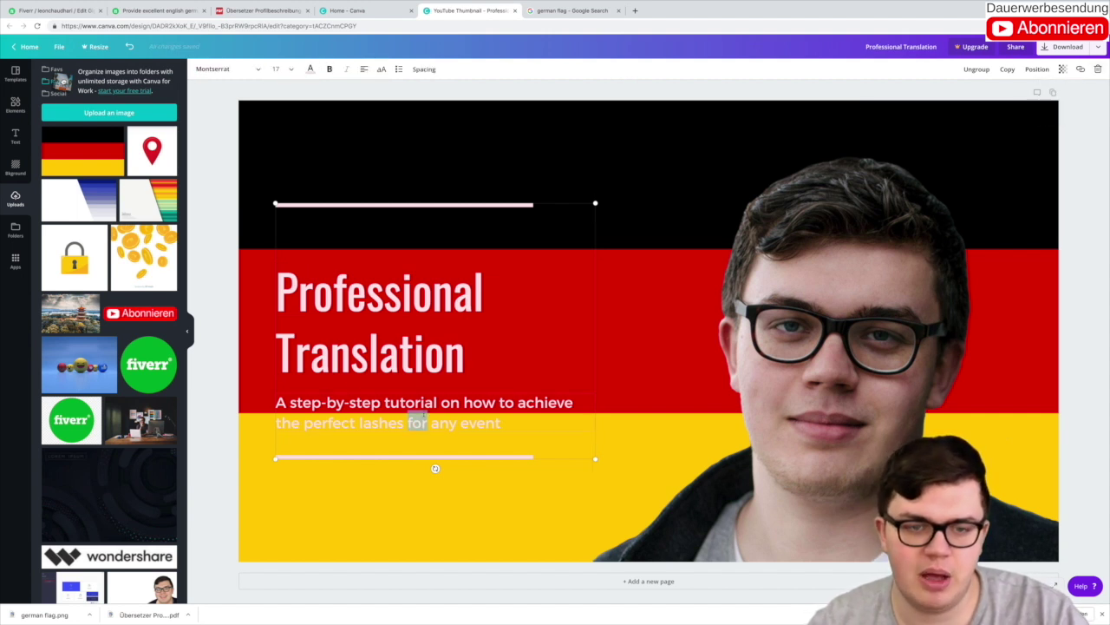
pyautogui.moveTo(421, 422); pyautogui.dragTo(502, 424)
pyautogui.tripleClick(425, 417)
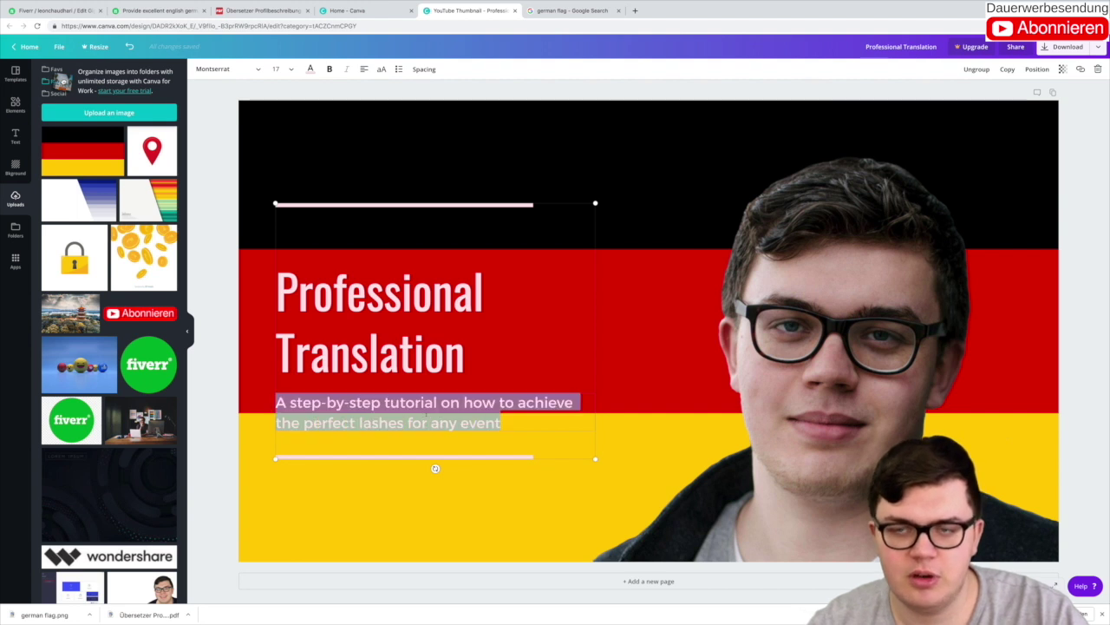
pyautogui.click(1097, 68)
pyautogui.click(1074, 90)
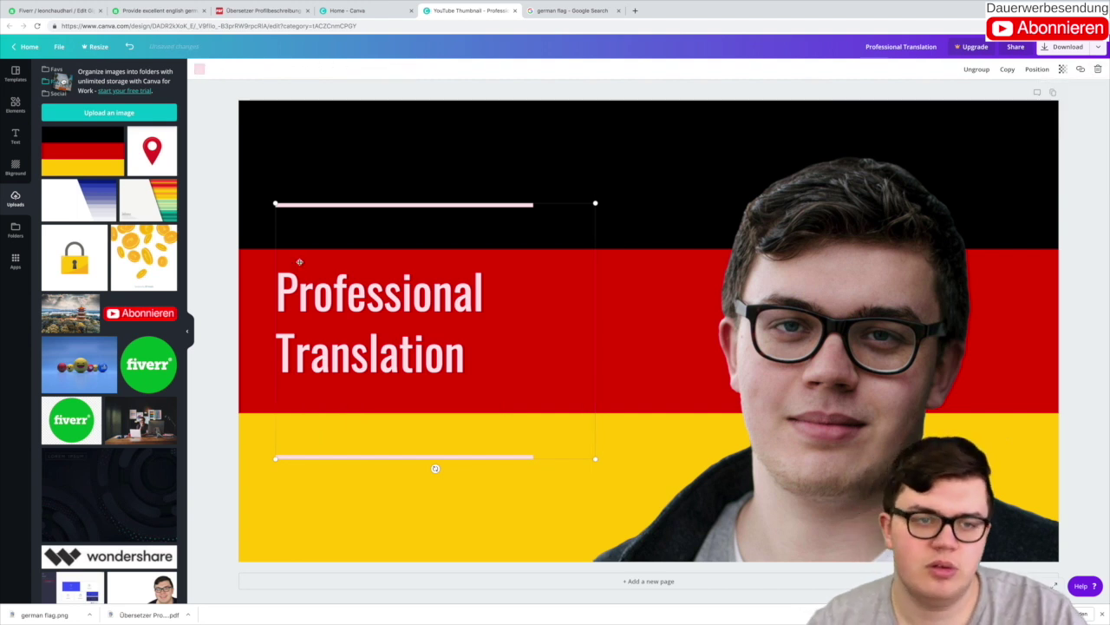
pyautogui.click(219, 227)
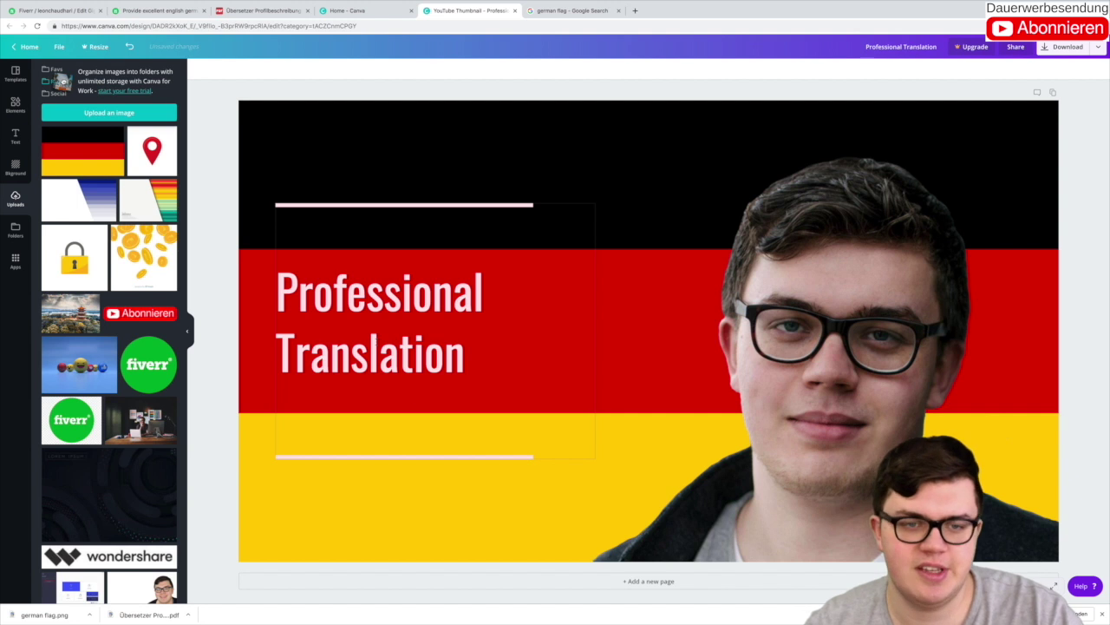
# Step: Enlarge the Professional Translation title to 104 and slightly adjust the portrait's width
pyautogui.doubleClick(435, 359)
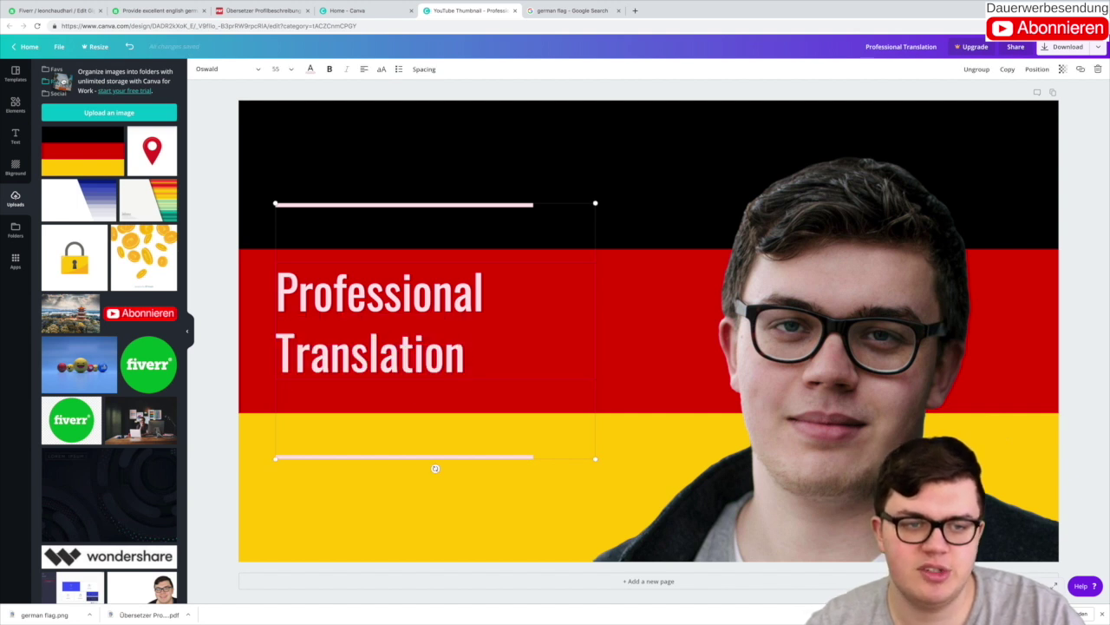
pyautogui.moveTo(276, 277); pyautogui.dragTo(484, 353)
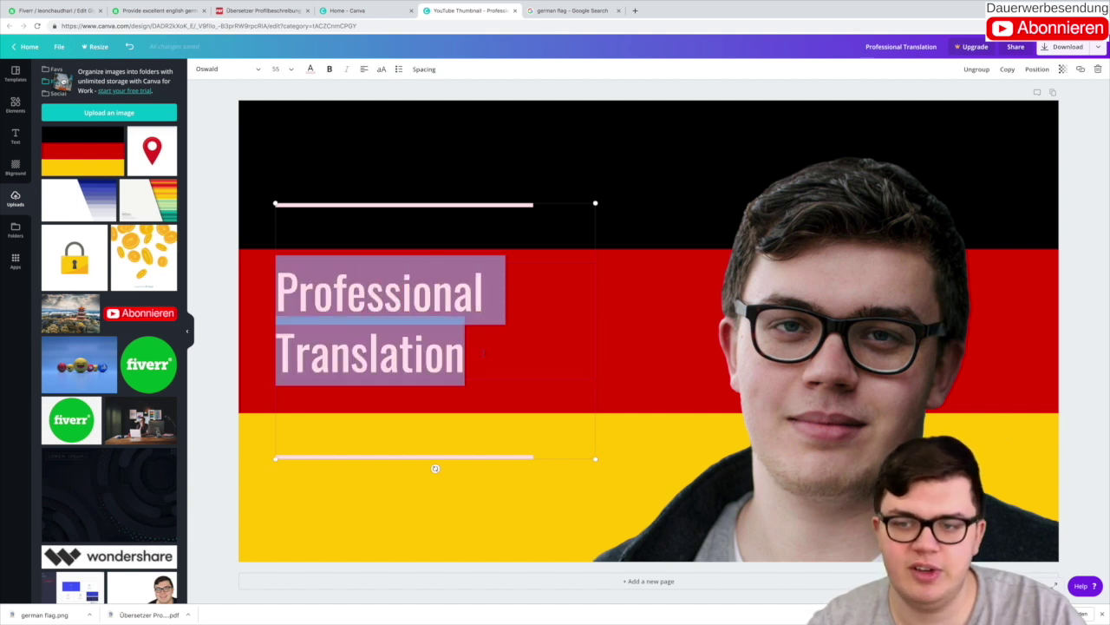
pyautogui.click(279, 69)
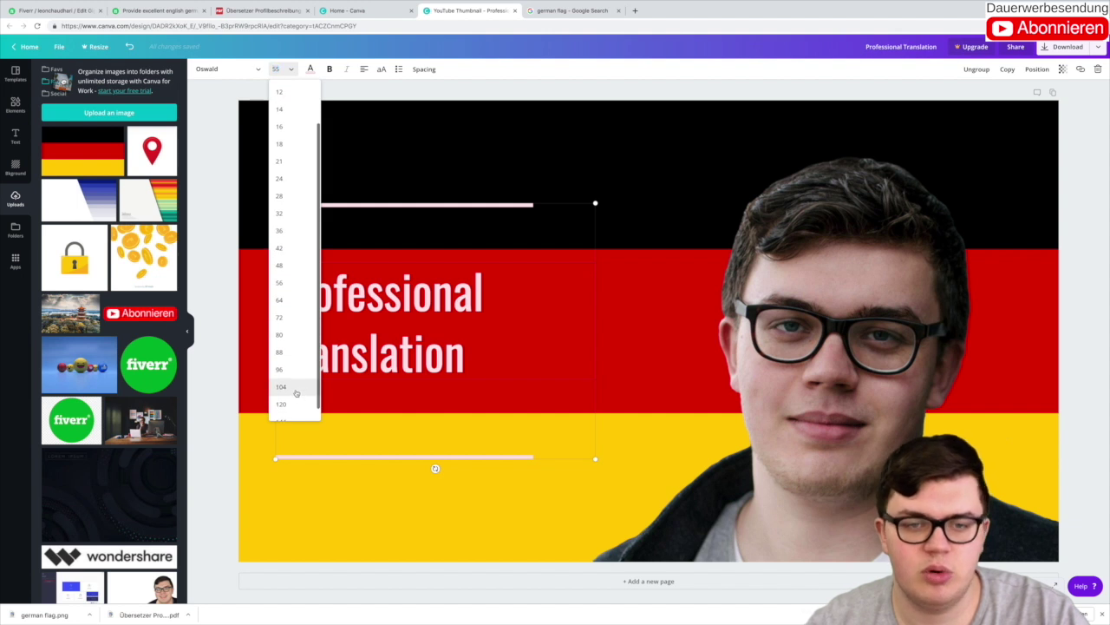
pyautogui.click(303, 388)
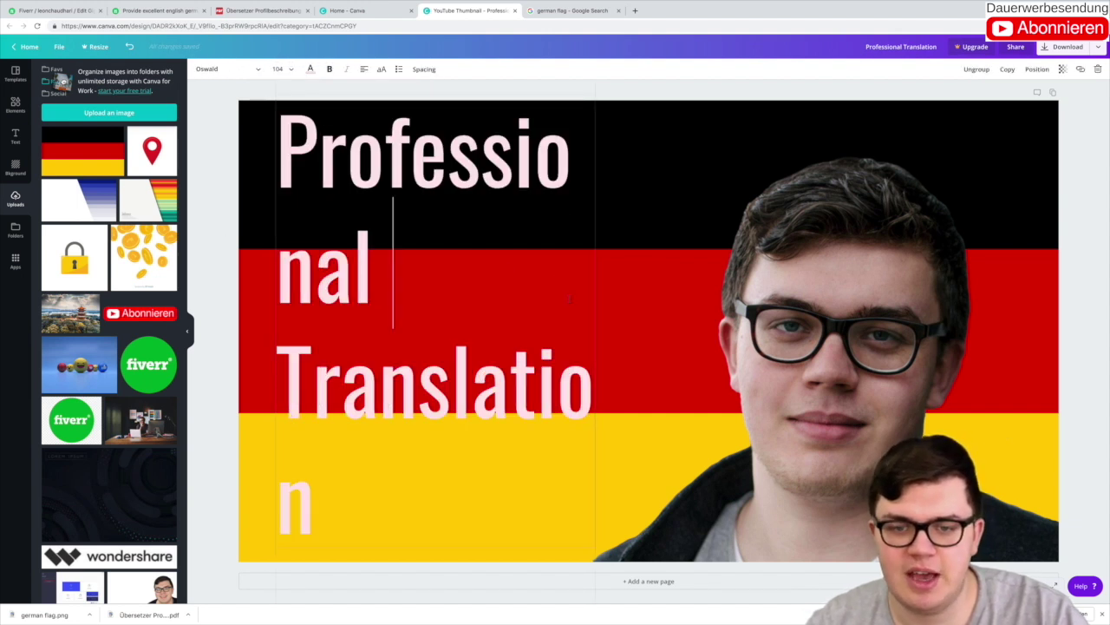
pyautogui.click(607, 290)
pyautogui.moveTo(592, 425); pyautogui.dragTo(583, 422)
pyautogui.click(470, 382)
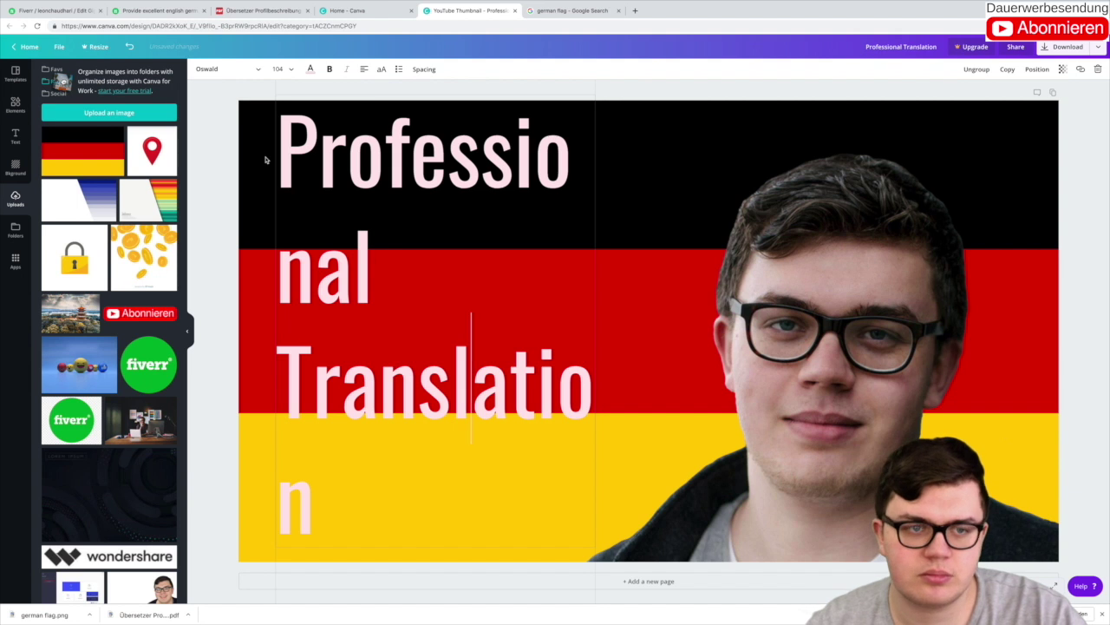
# Step: Reduce the title to font size 64 and move the text group higher on the flag
pyautogui.scroll(1, 297, 128)
pyautogui.click(282, 69)
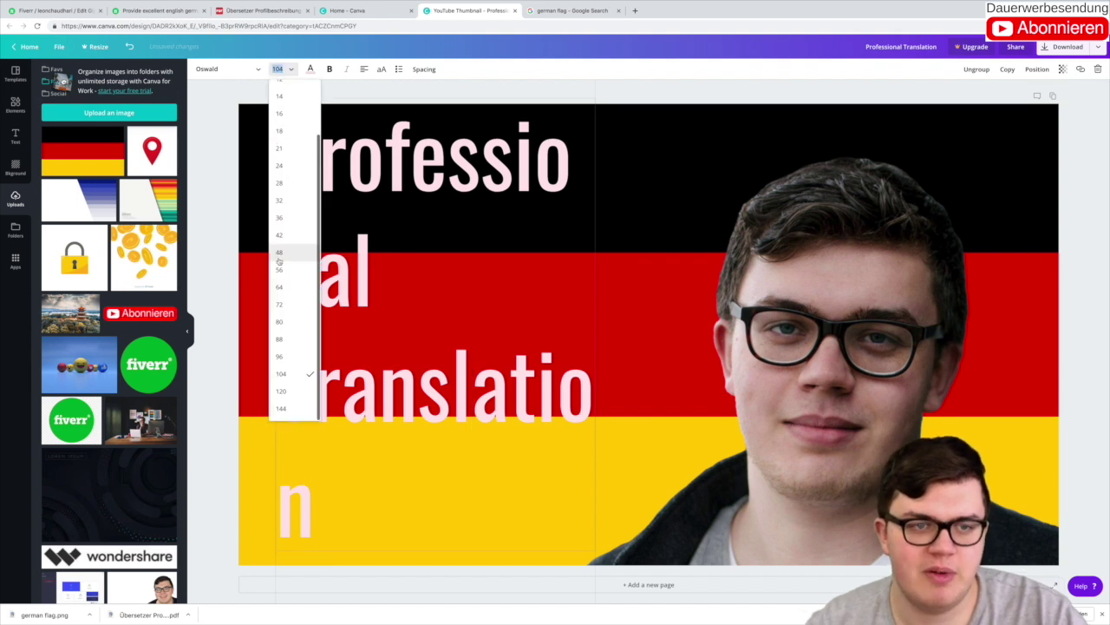
pyautogui.click(293, 338)
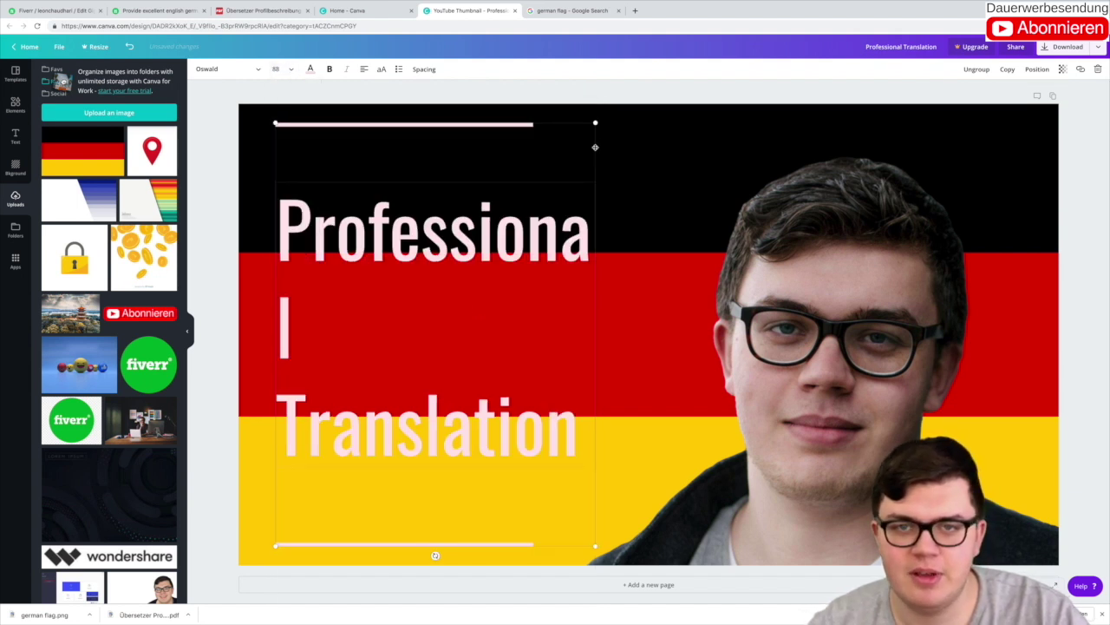
pyautogui.moveTo(628, 129); pyautogui.dragTo(553, 245)
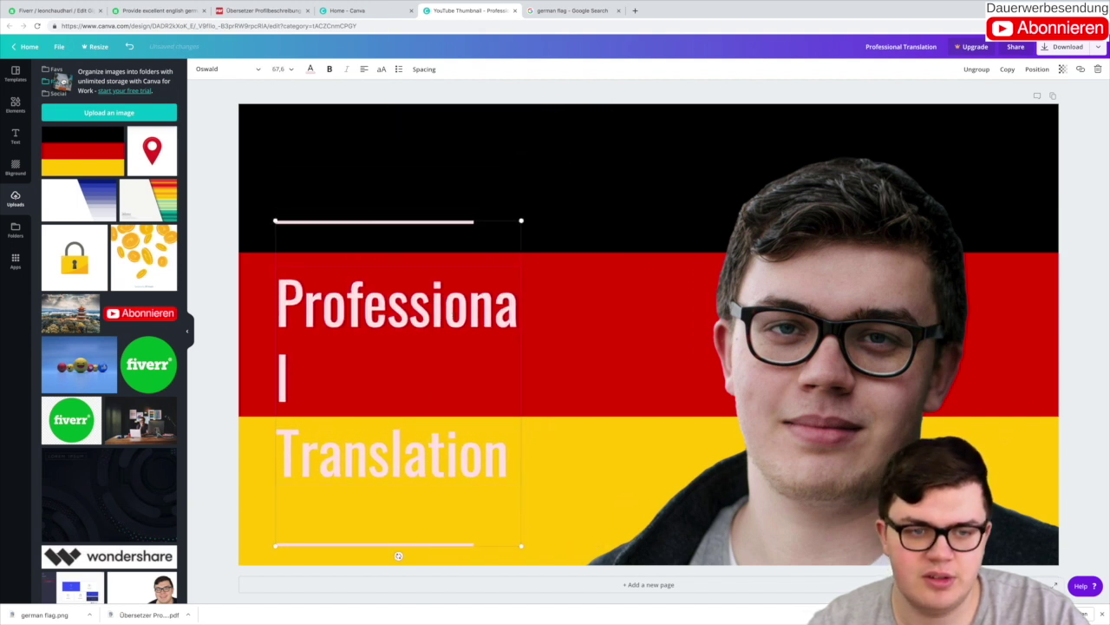
pyautogui.click(291, 70)
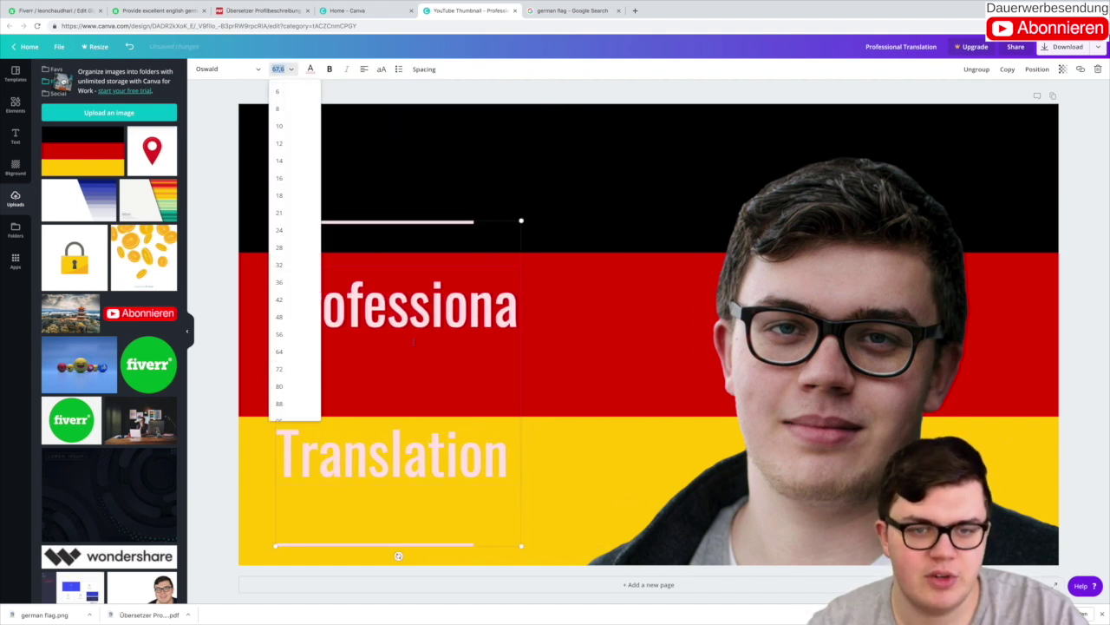
pyautogui.press('Escape')
pyautogui.click(281, 68)
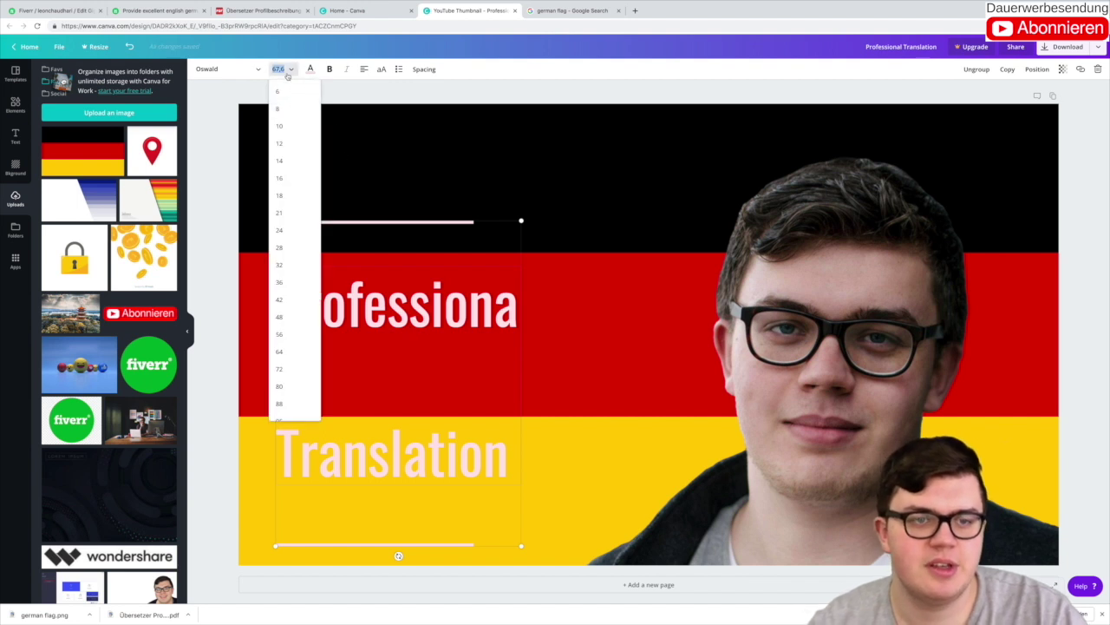
pyautogui.click(286, 351)
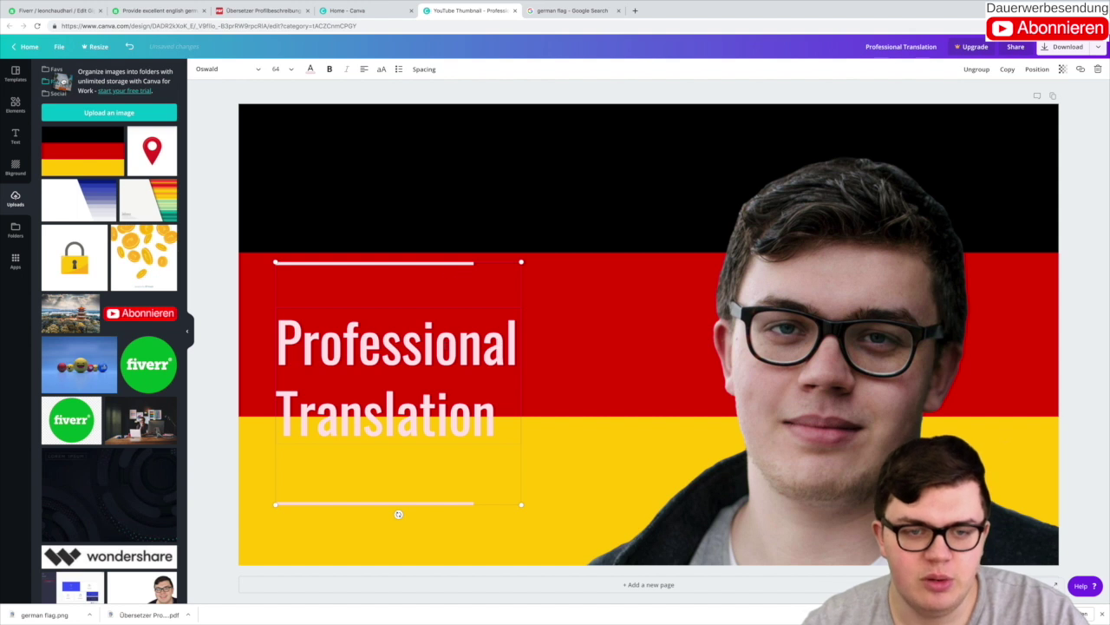
pyautogui.moveTo(424, 479); pyautogui.dragTo(424, 434)
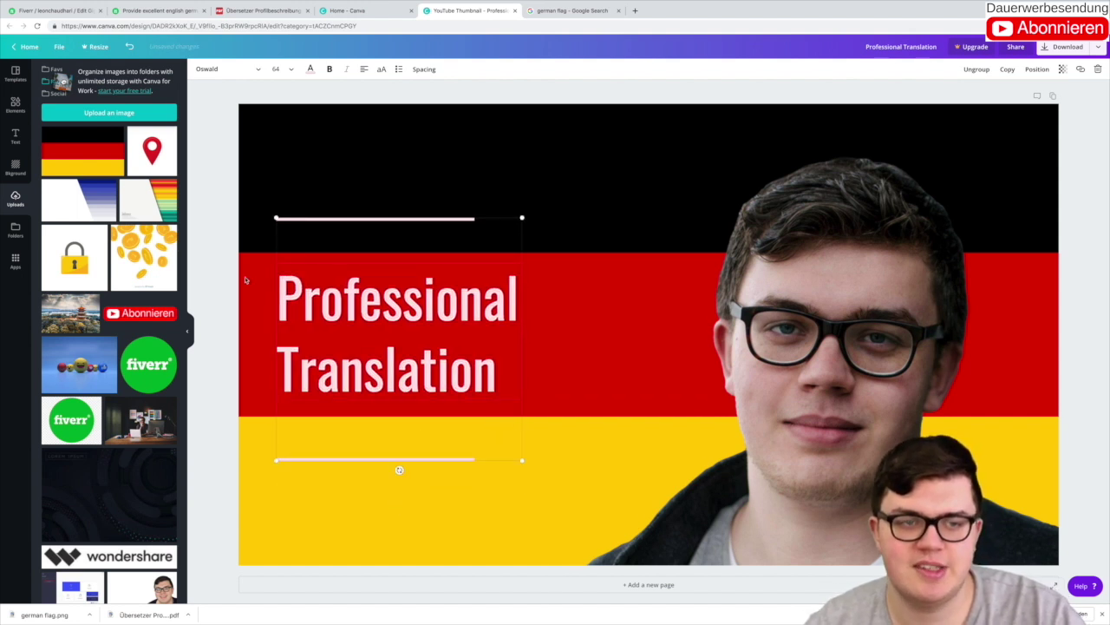
# Step: Download the finished thumbnail as a PNG and go back to the Fiverr gig gallery
pyautogui.click(215, 248)
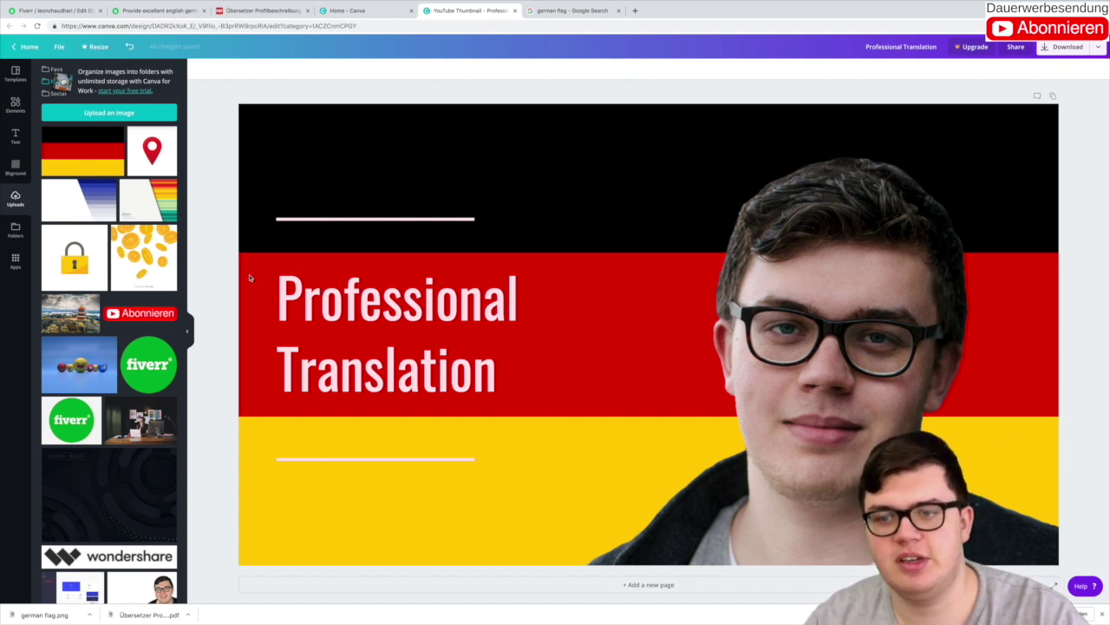
pyautogui.click(1073, 48)
pyautogui.click(1006, 150)
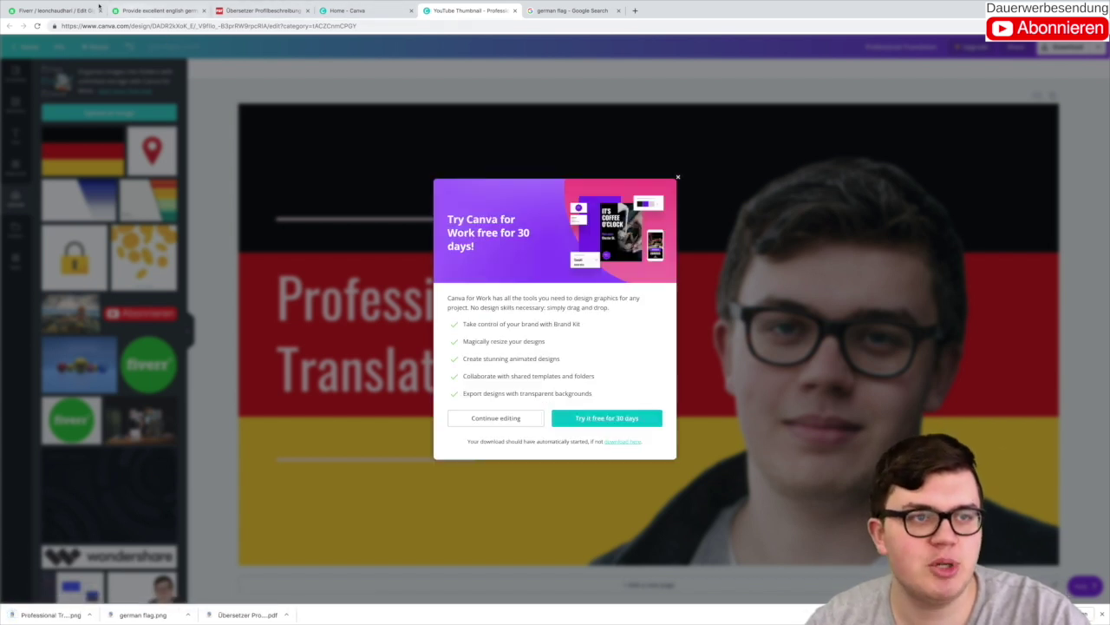
pyautogui.click(54, 11)
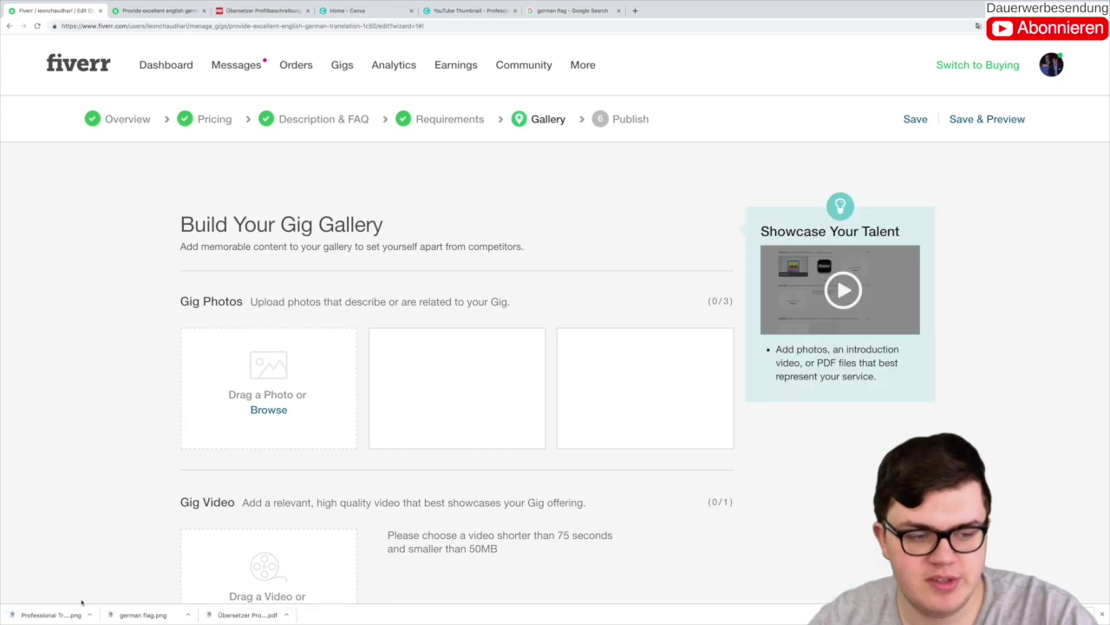
# Step: Make the downloaded PNG the primary gig photo, check it in a new tab, and return to Canva
pyautogui.moveTo(82, 607); pyautogui.dragTo(260, 389)
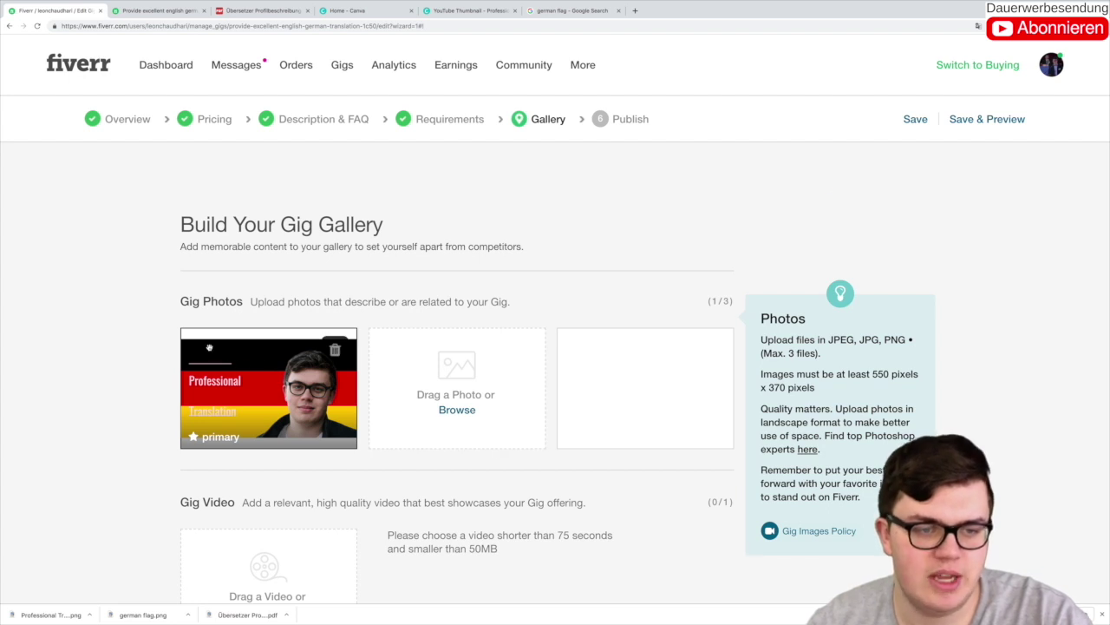
pyautogui.moveTo(22, 14)
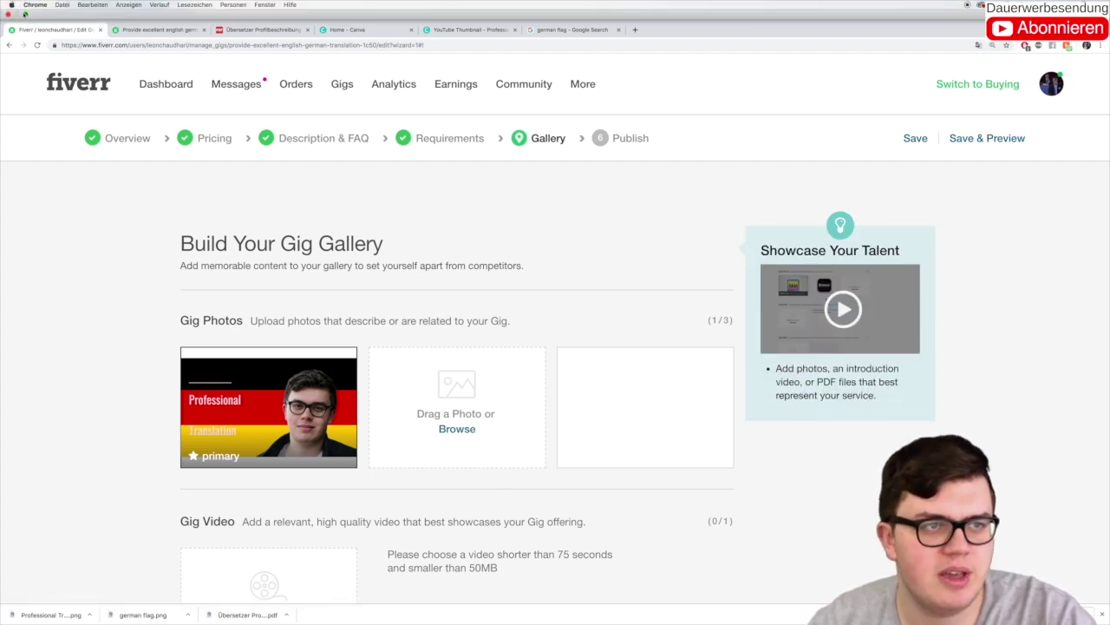
pyautogui.moveTo(113, 621)
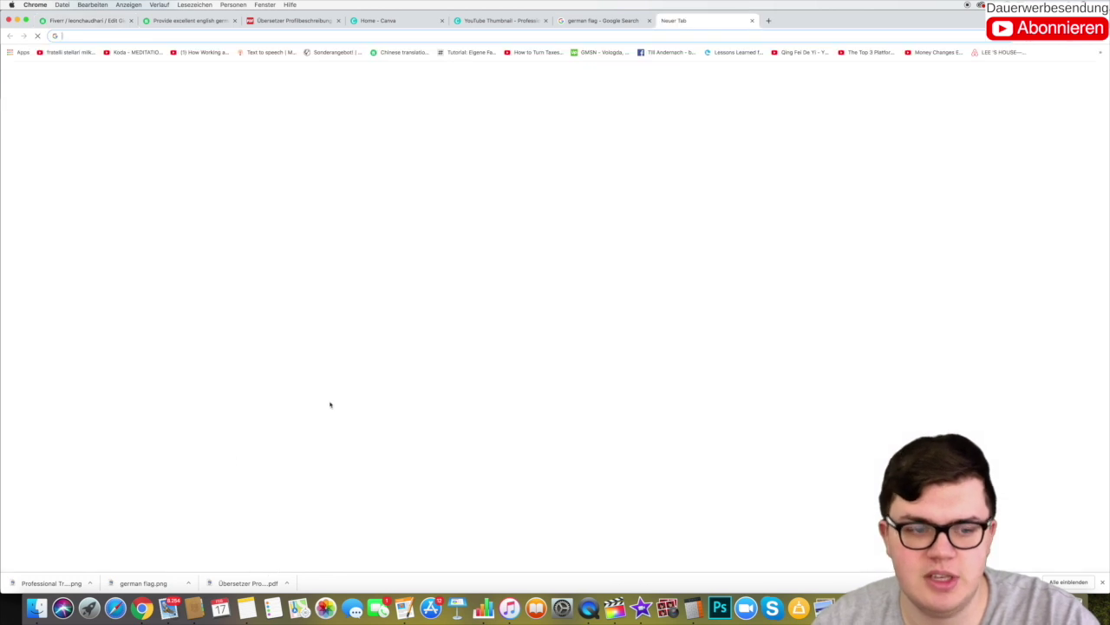
pyautogui.click(665, 20)
pyautogui.click(52, 583)
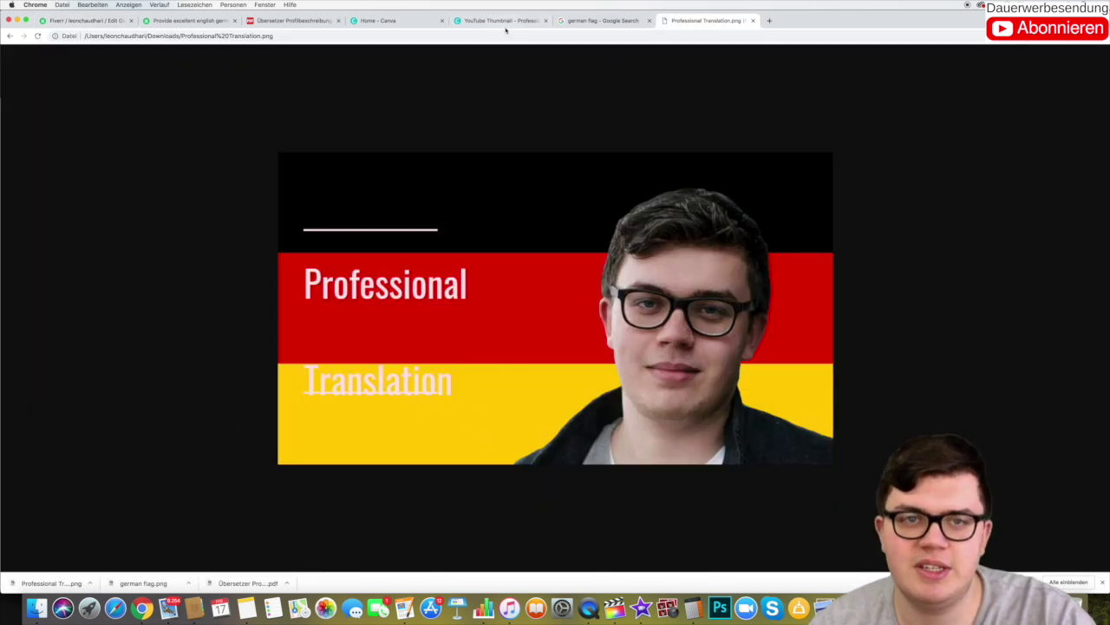
pyautogui.click(501, 20)
pyautogui.click(385, 151)
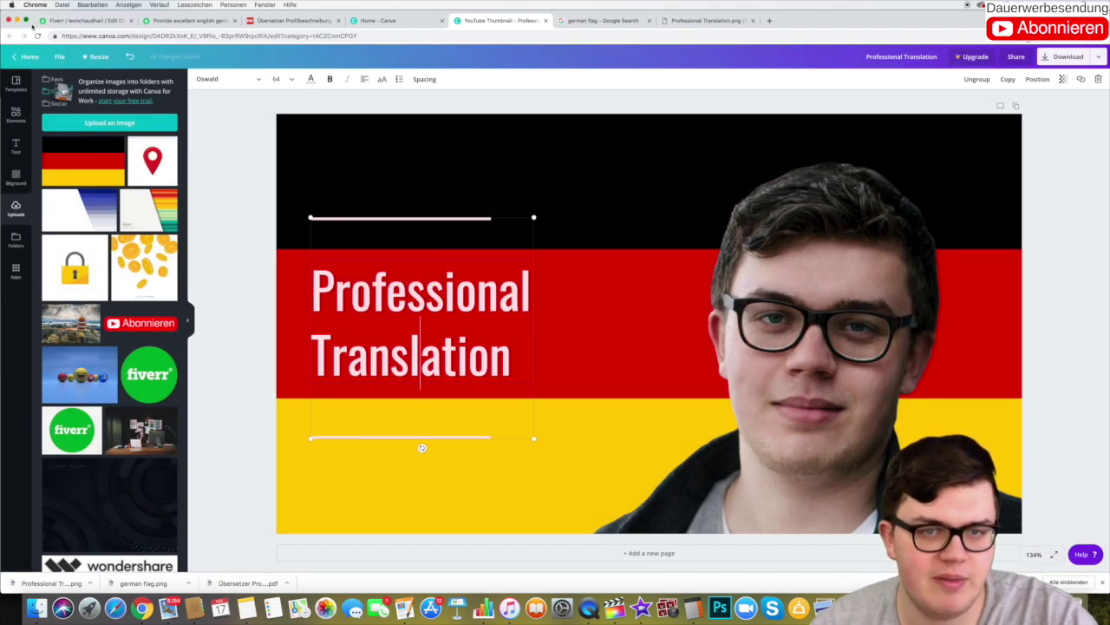
# Step: Delete the old title text and line group from the Canva design
pyautogui.click(27, 20)
pyautogui.click(248, 230)
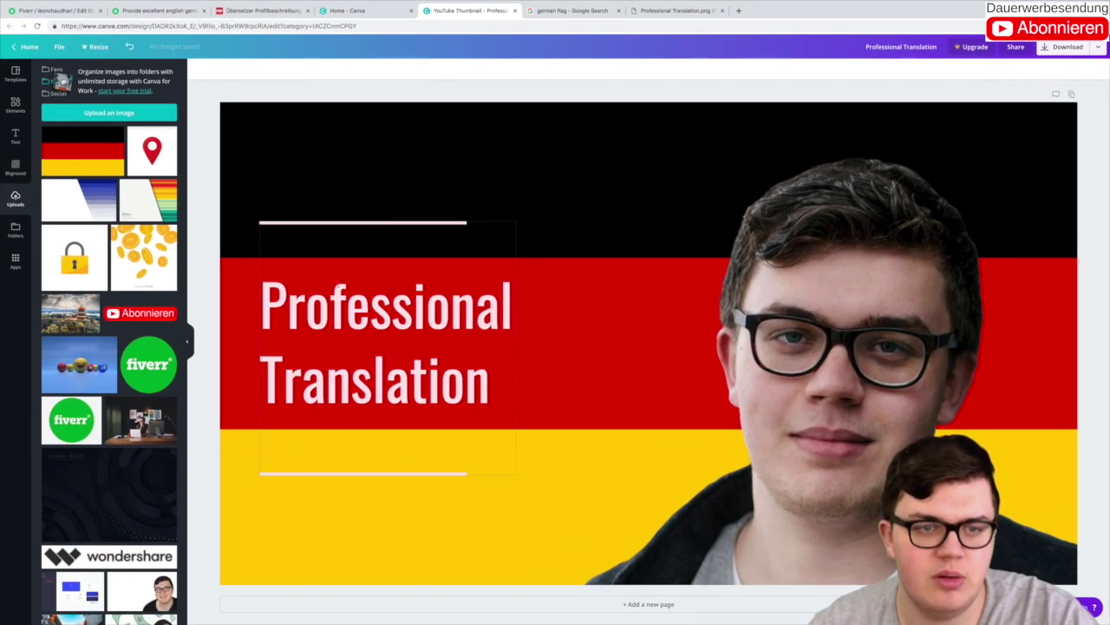
pyautogui.click(370, 304)
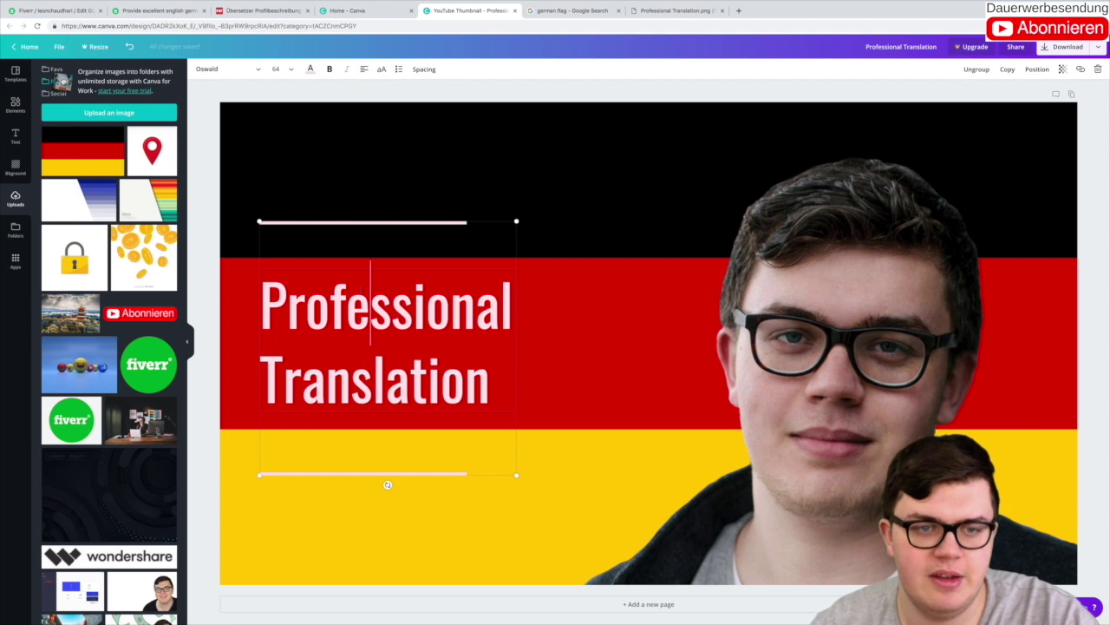
pyautogui.click(1098, 69)
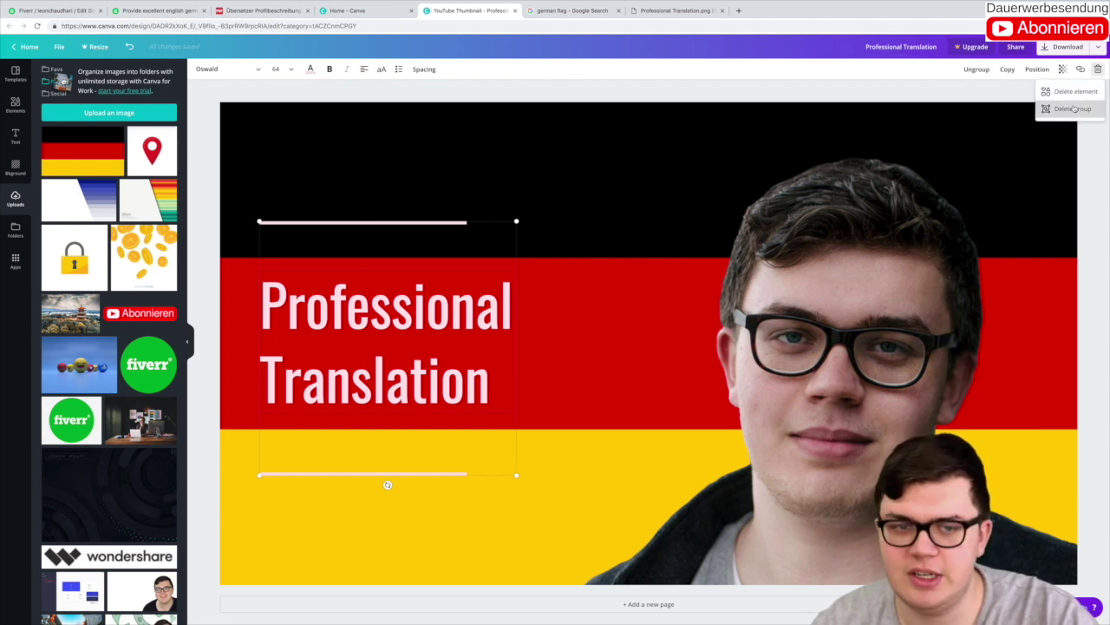
pyautogui.click(1073, 109)
# Step: Add a new text box reading 'Professional Translation'
pyautogui.click(15, 137)
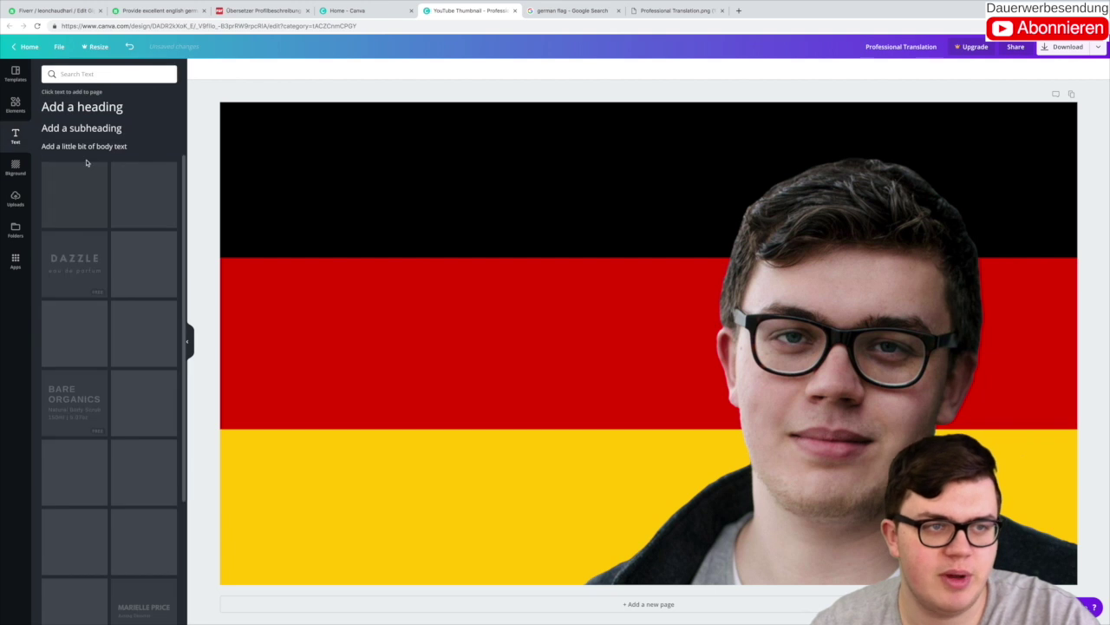
pyautogui.click(74, 107)
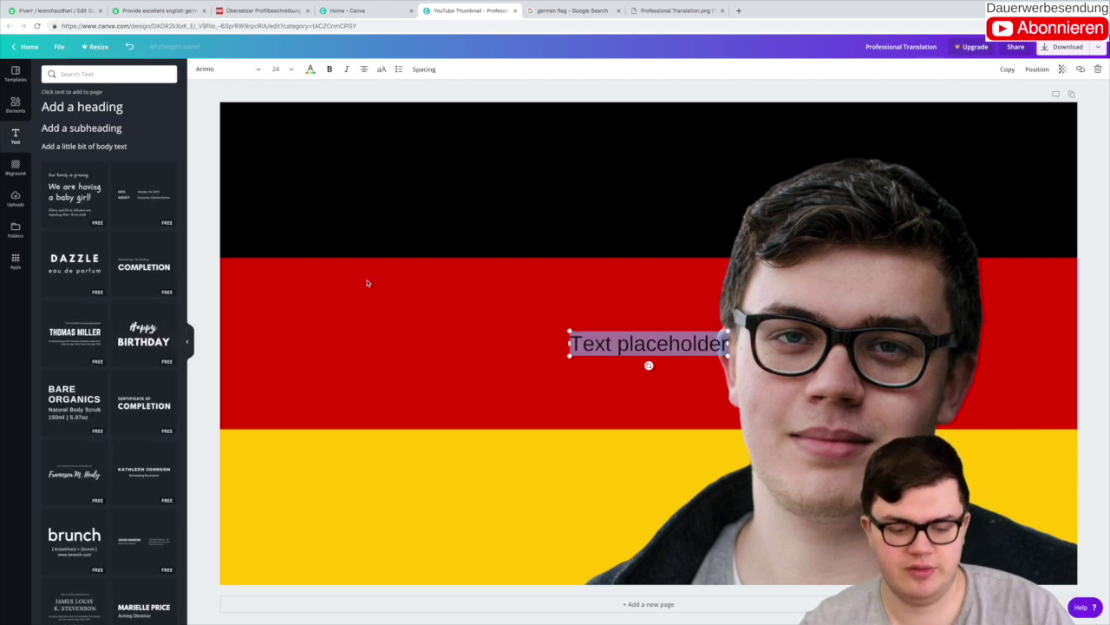
pyautogui.write('Trofessional')
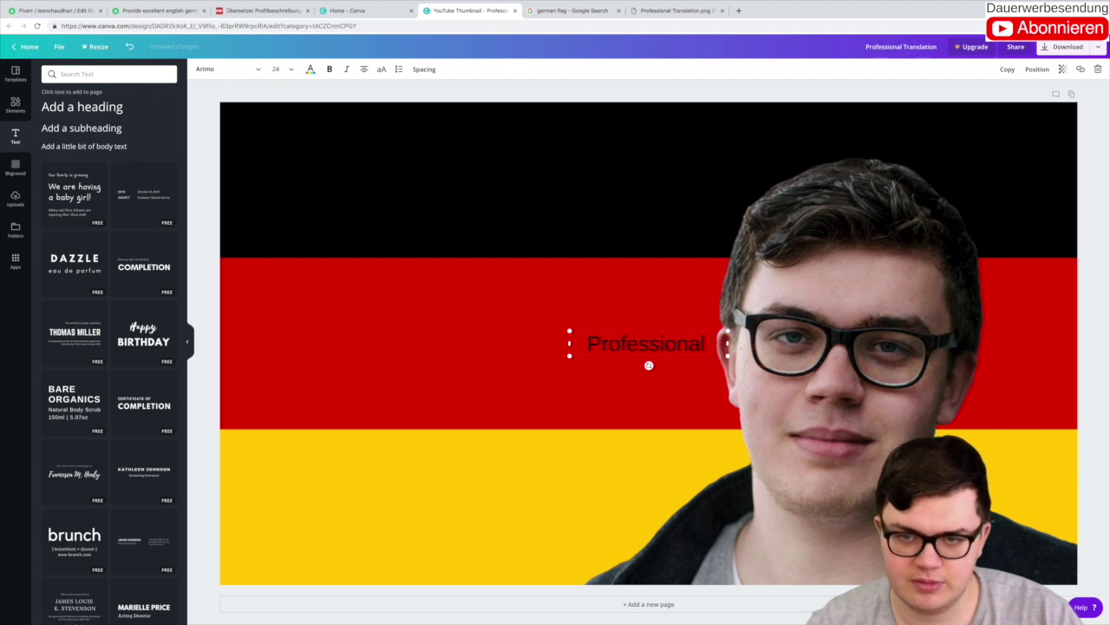
pyautogui.press('BackSpace')
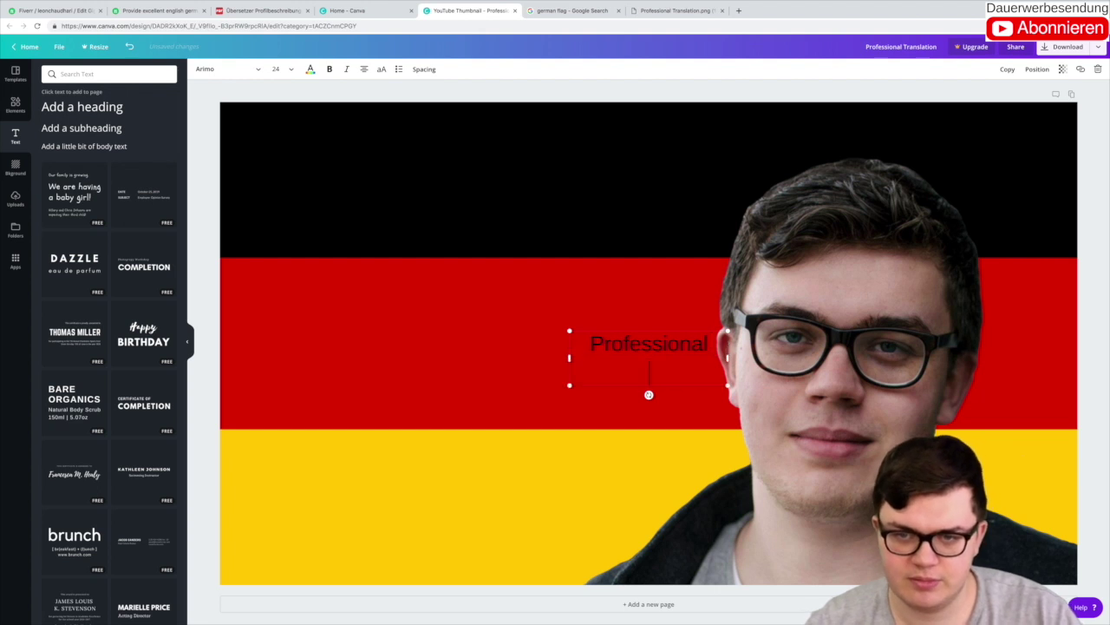
pyautogui.write('Translation')
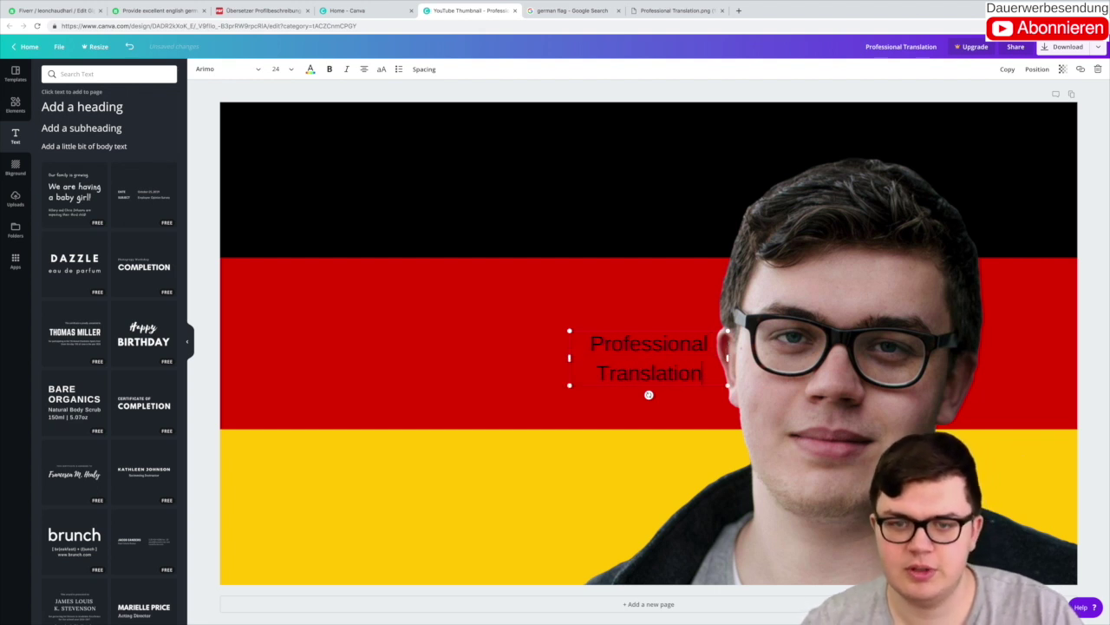
# Step: Left-align the whole 'Professional Translation' title and colour it white
pyautogui.doubleClick(617, 364)
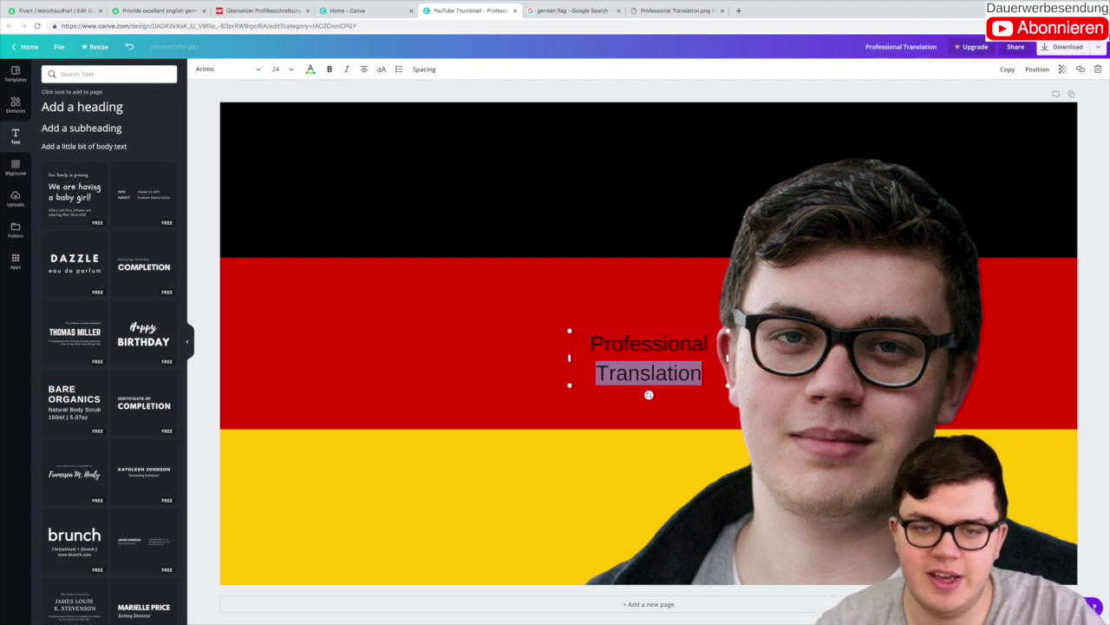
pyautogui.hotkey('ctrl', 'a')
pyautogui.click(364, 69)
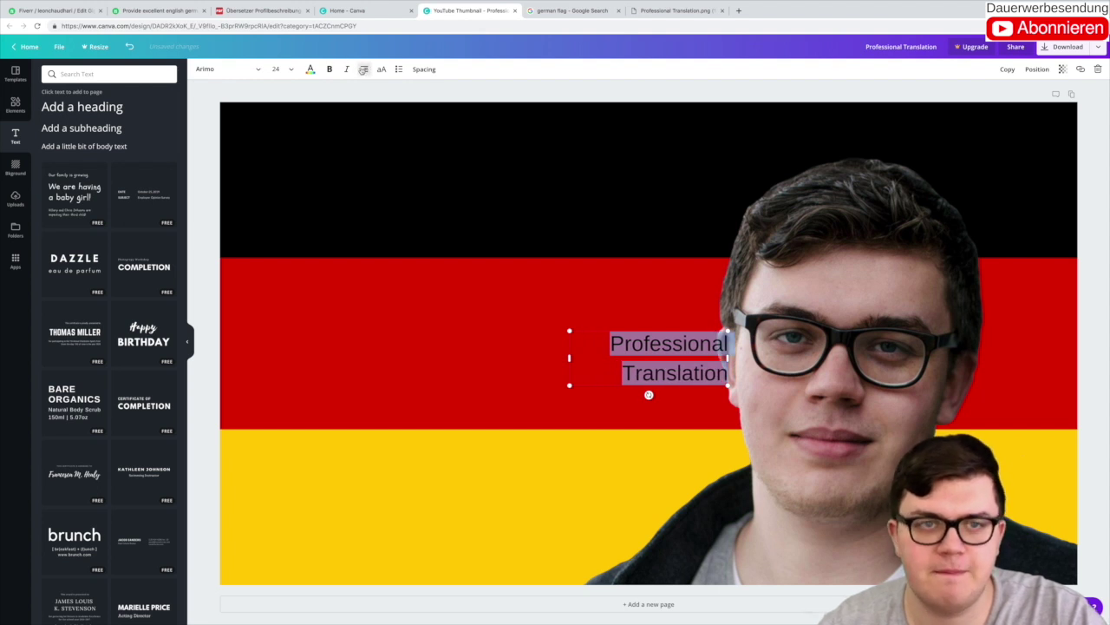
pyautogui.click(364, 70)
pyautogui.click(311, 69)
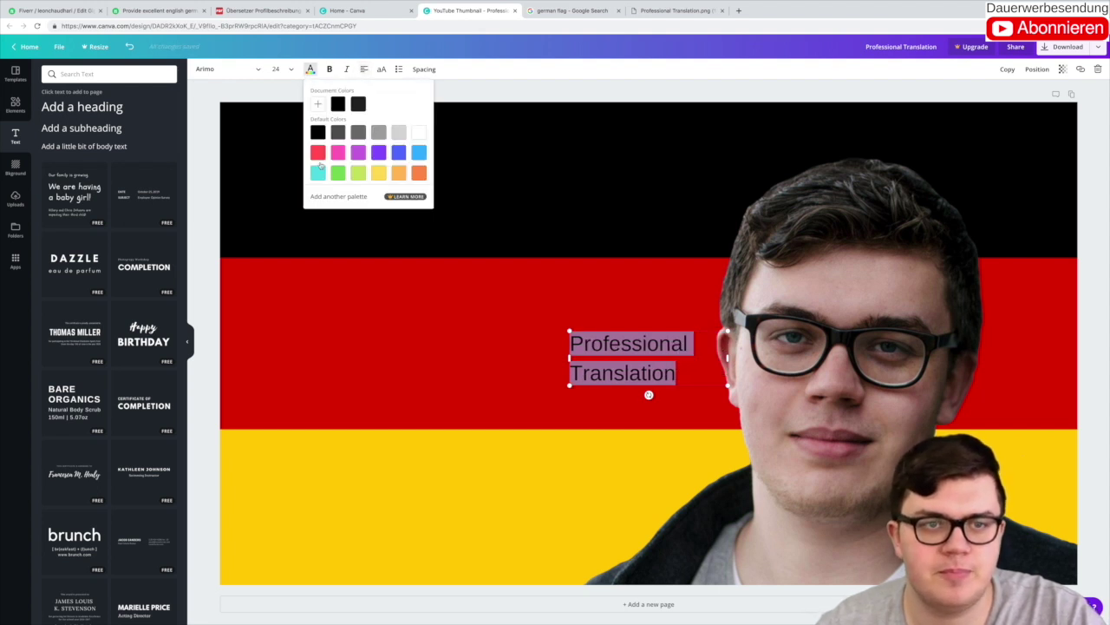
pyautogui.click(236, 70)
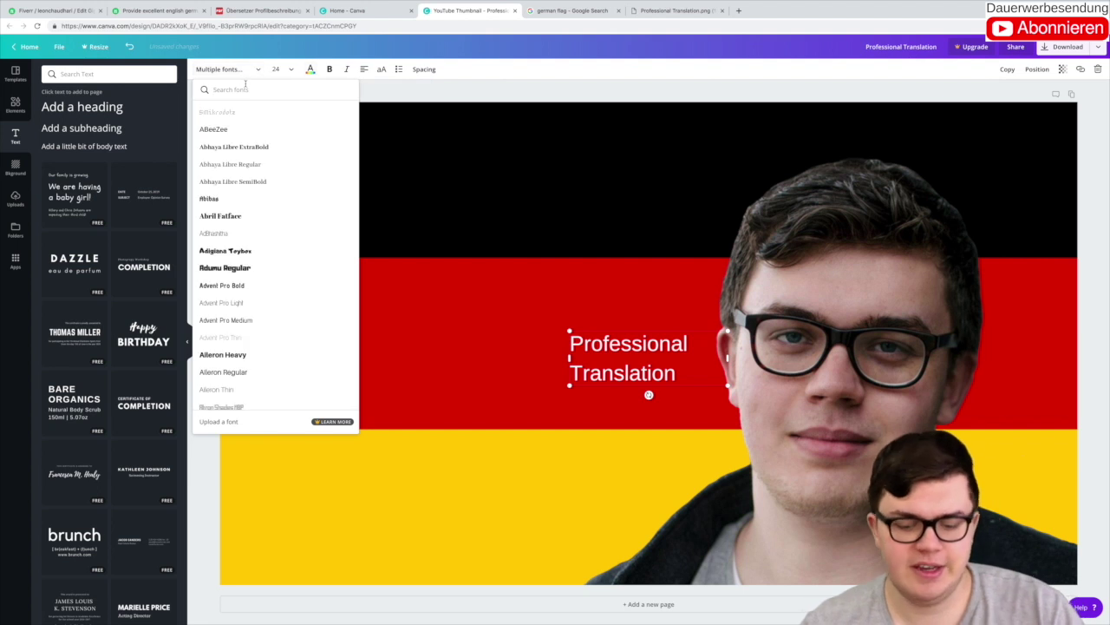
# Step: Set the title to League Spartan at size 64, widen it to two lines and move it higher
pyautogui.write('leag')
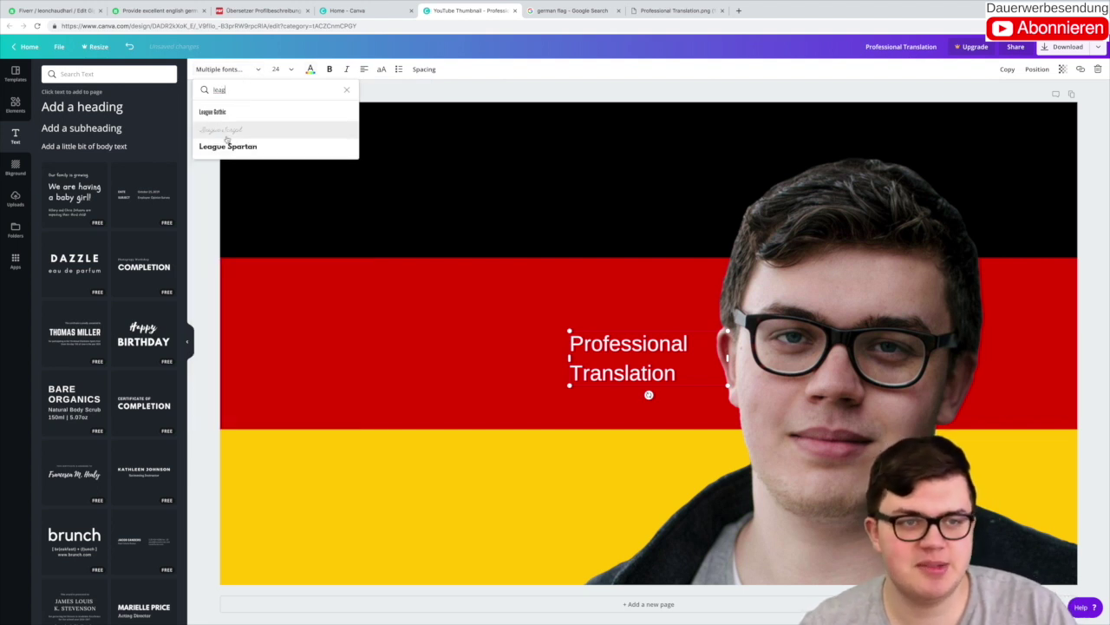
pyautogui.click(239, 147)
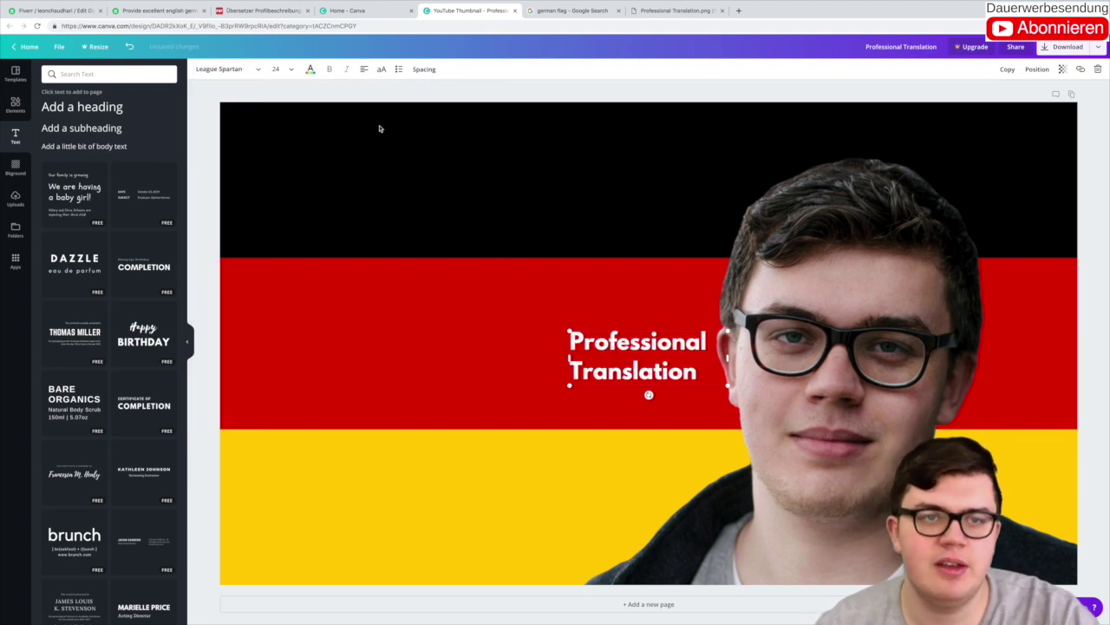
pyautogui.click(293, 69)
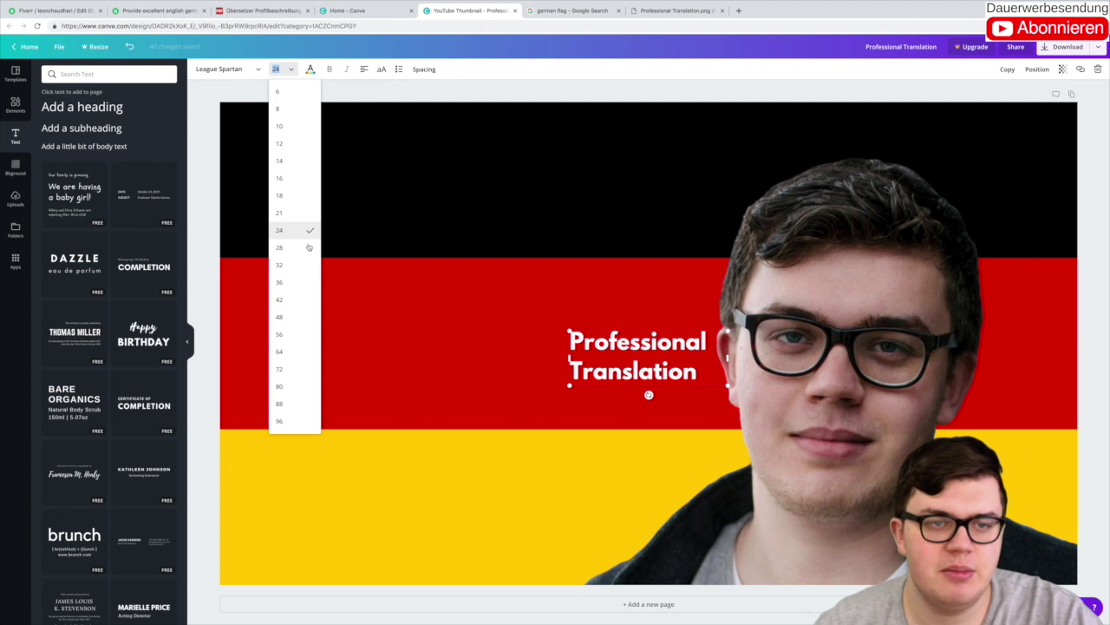
pyautogui.click(293, 356)
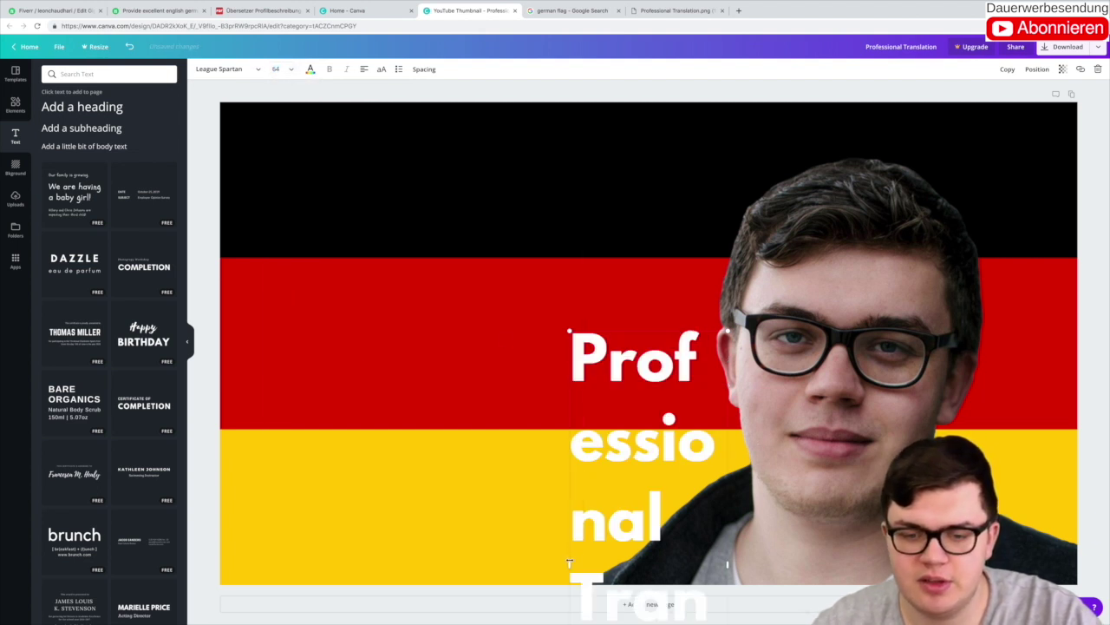
pyautogui.moveTo(569, 562); pyautogui.dragTo(342, 491)
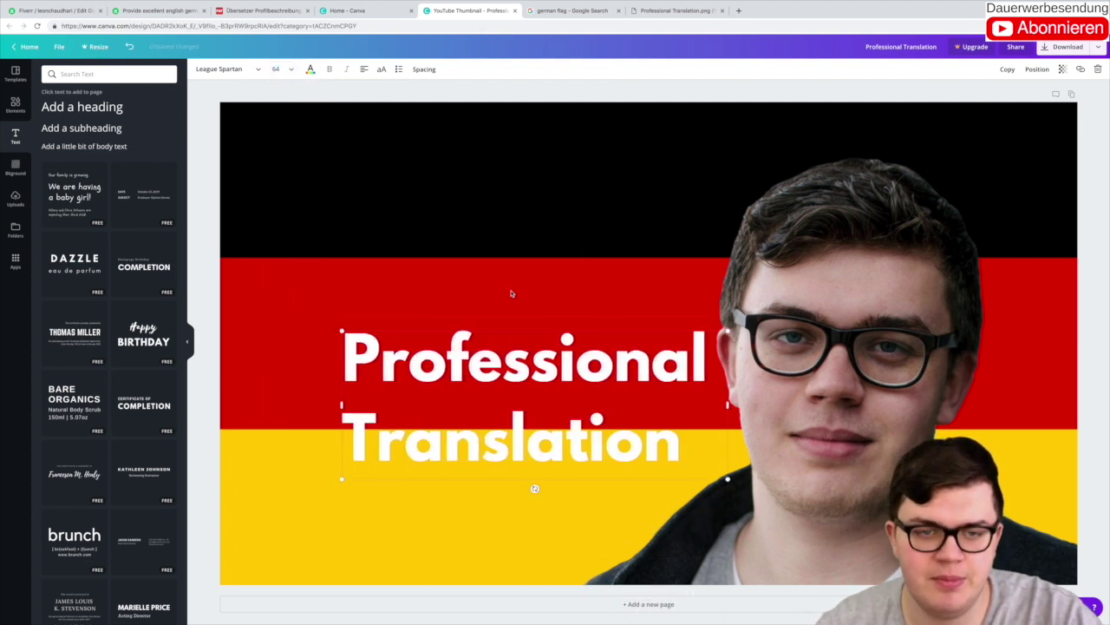
pyautogui.moveTo(517, 330); pyautogui.dragTo(419, 274)
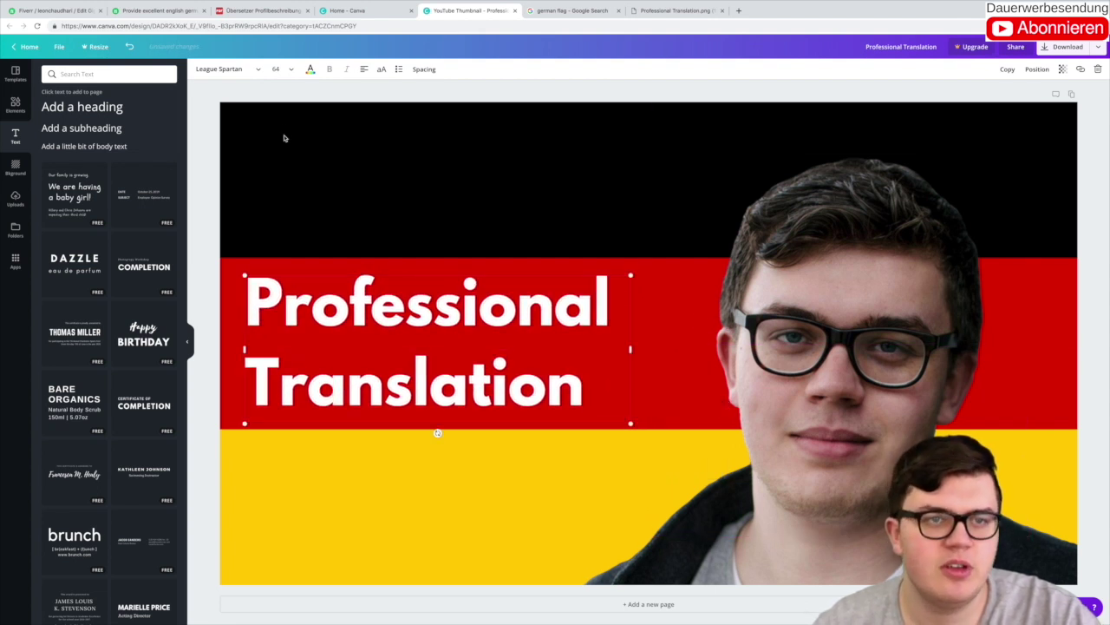
# Step: Enlarge the title from 72 to 79.6 across two lines and nudge it onto the red stripe
pyautogui.click(276, 68)
pyautogui.click(279, 318)
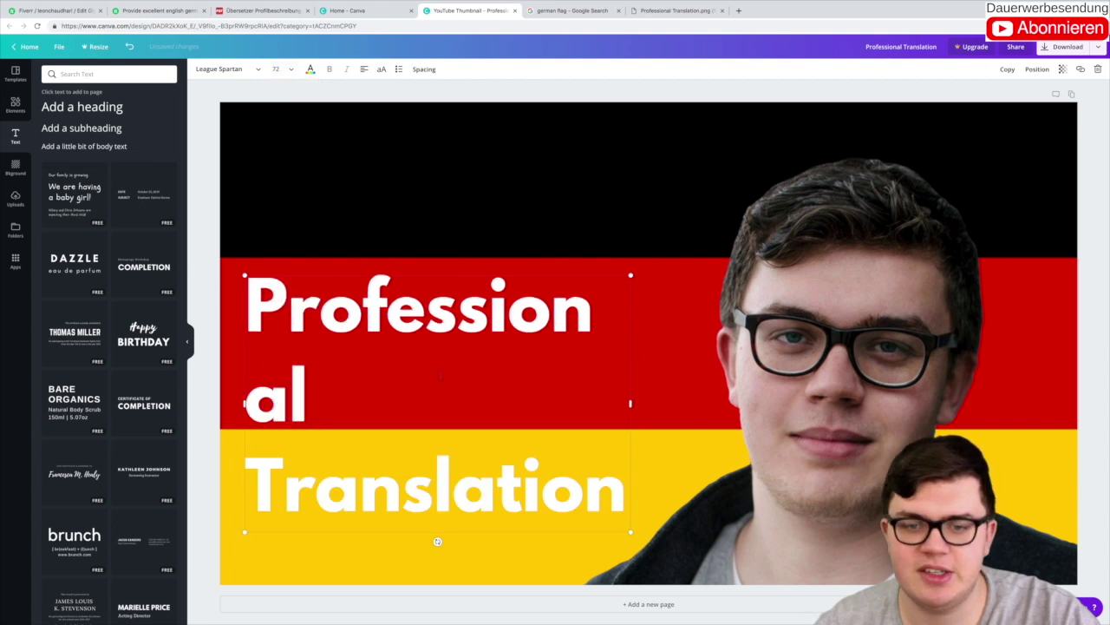
pyautogui.moveTo(631, 530); pyautogui.dragTo(673, 558)
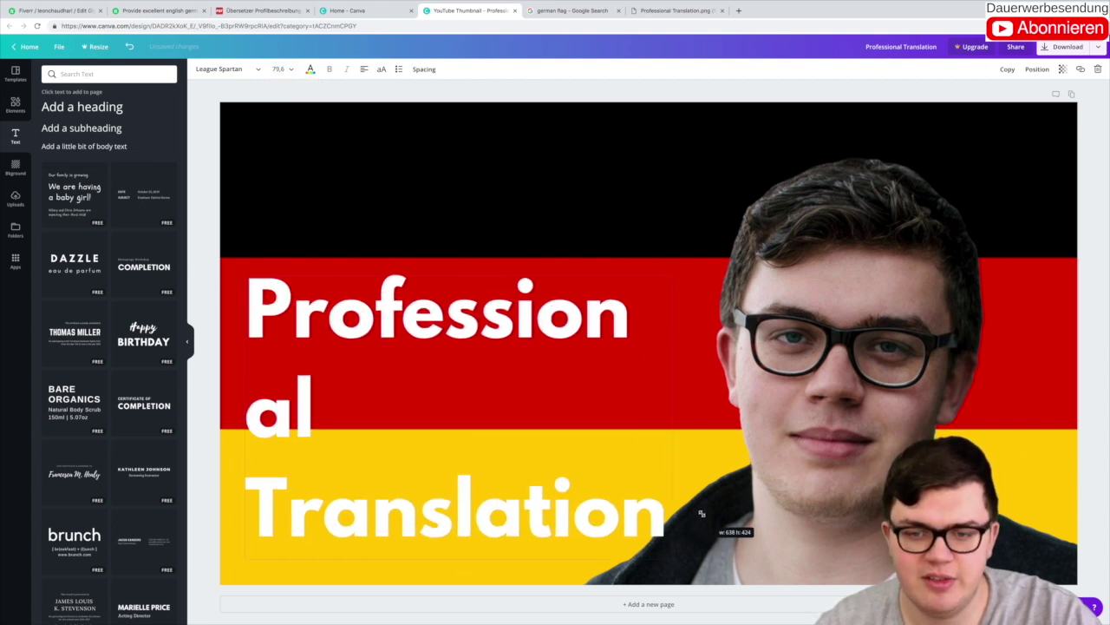
pyautogui.moveTo(674, 418); pyautogui.dragTo(734, 426)
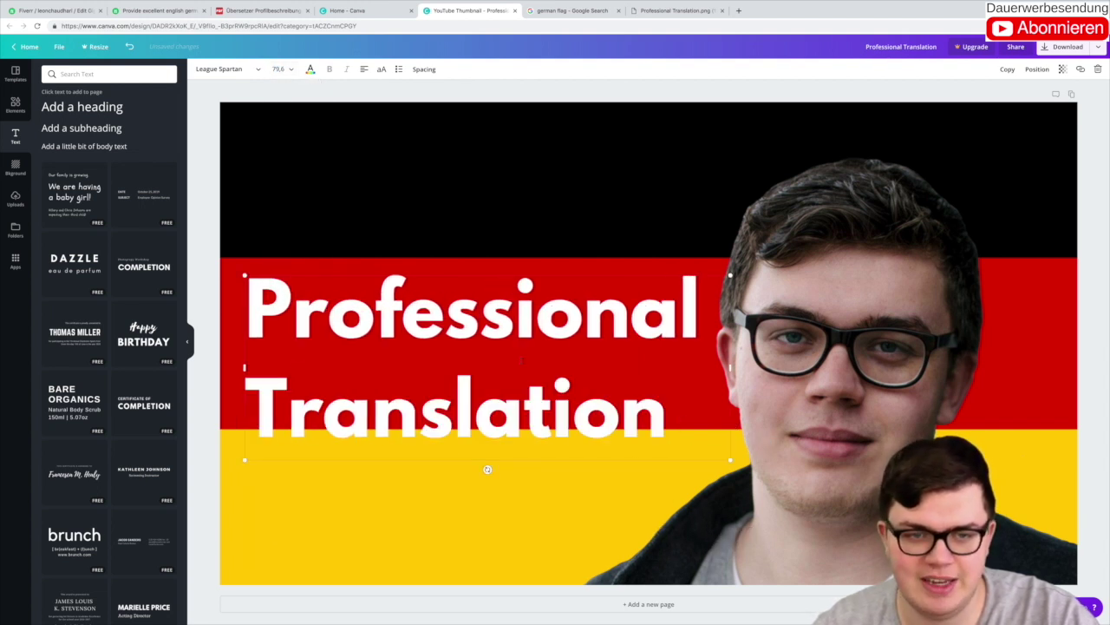
pyautogui.moveTo(358, 276); pyautogui.dragTo(349, 255)
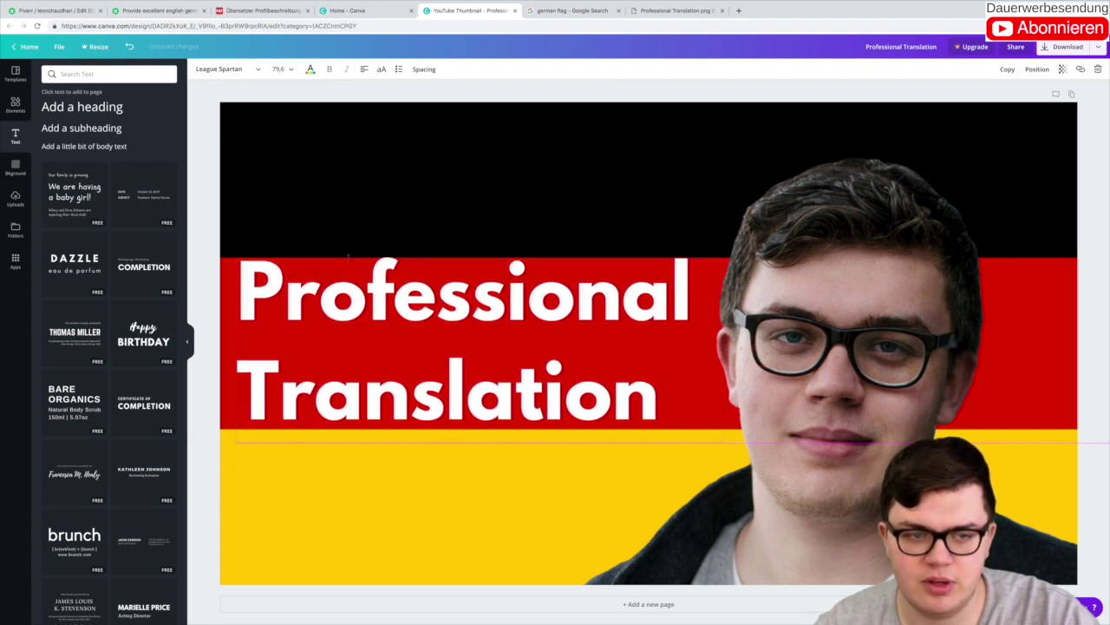
# Step: Download the finished Canva design as a PNG, then go back to the Fiverr gallery page
pyautogui.click(207, 207)
pyautogui.click(1063, 47)
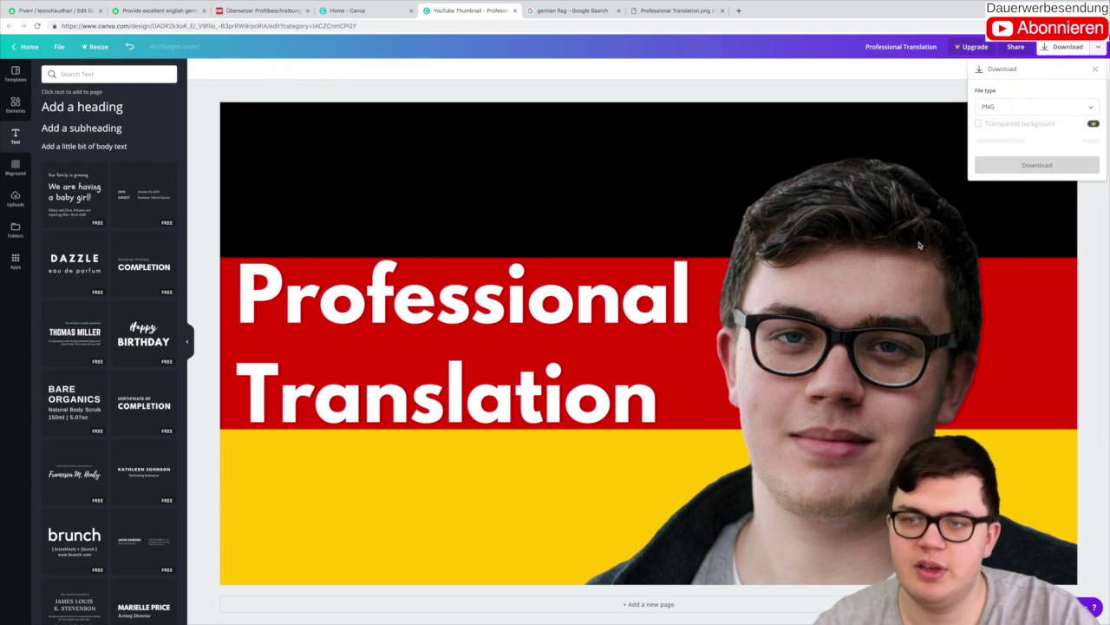
pyautogui.click(1011, 147)
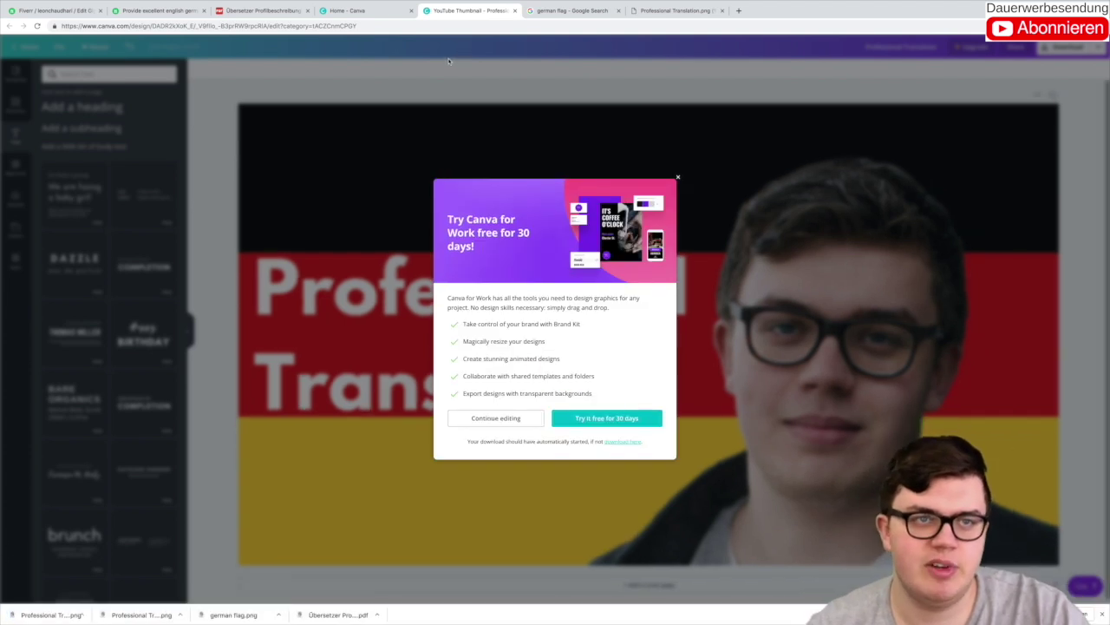
pyautogui.click(52, 10)
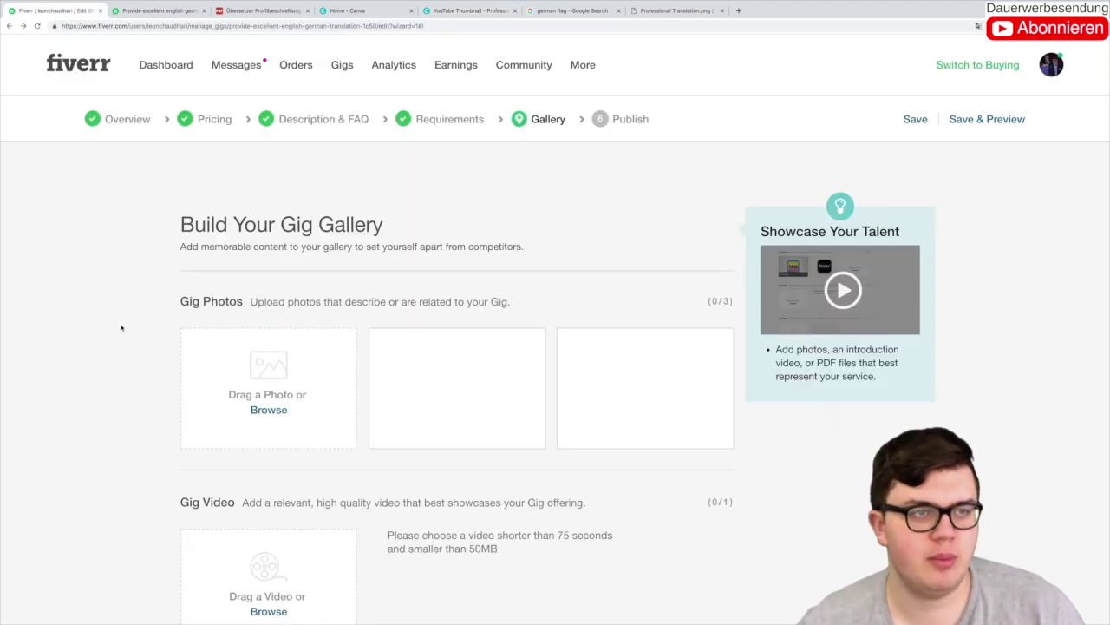
# Step: Upload the downloaded PNG into the first Gig Photos slot as the primary photo
pyautogui.click(26, 20)
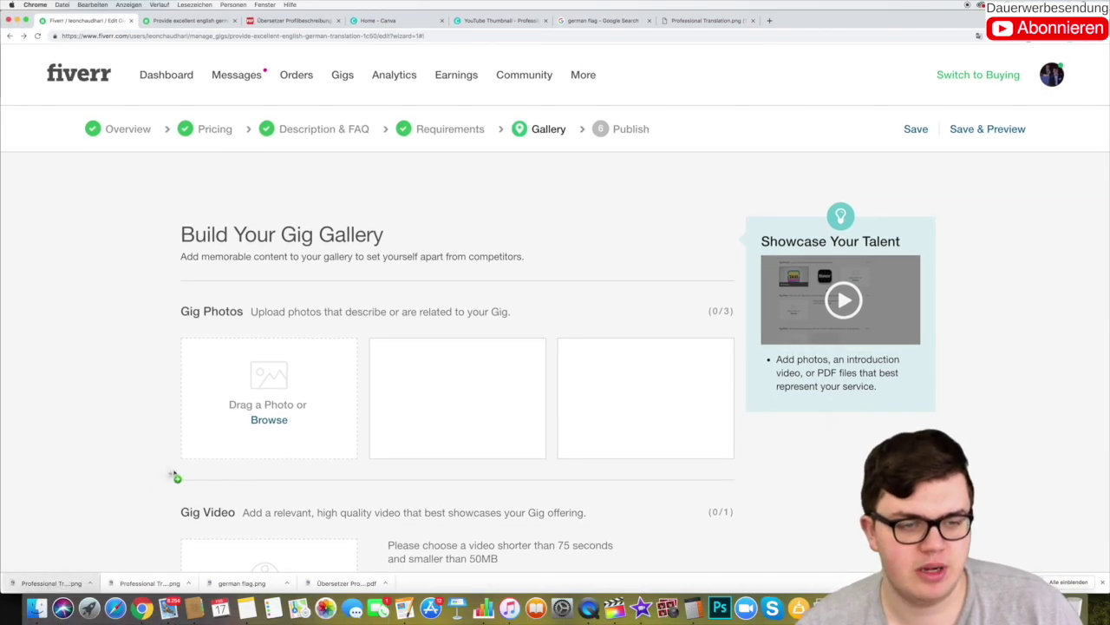
pyautogui.moveTo(173, 476); pyautogui.dragTo(236, 413)
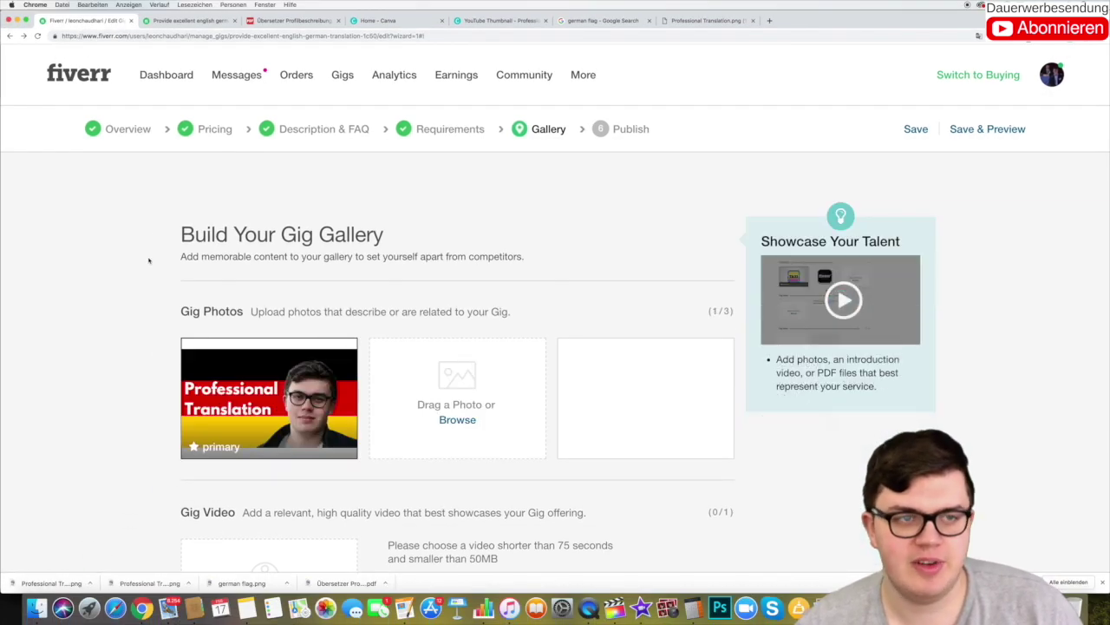
pyautogui.click(26, 19)
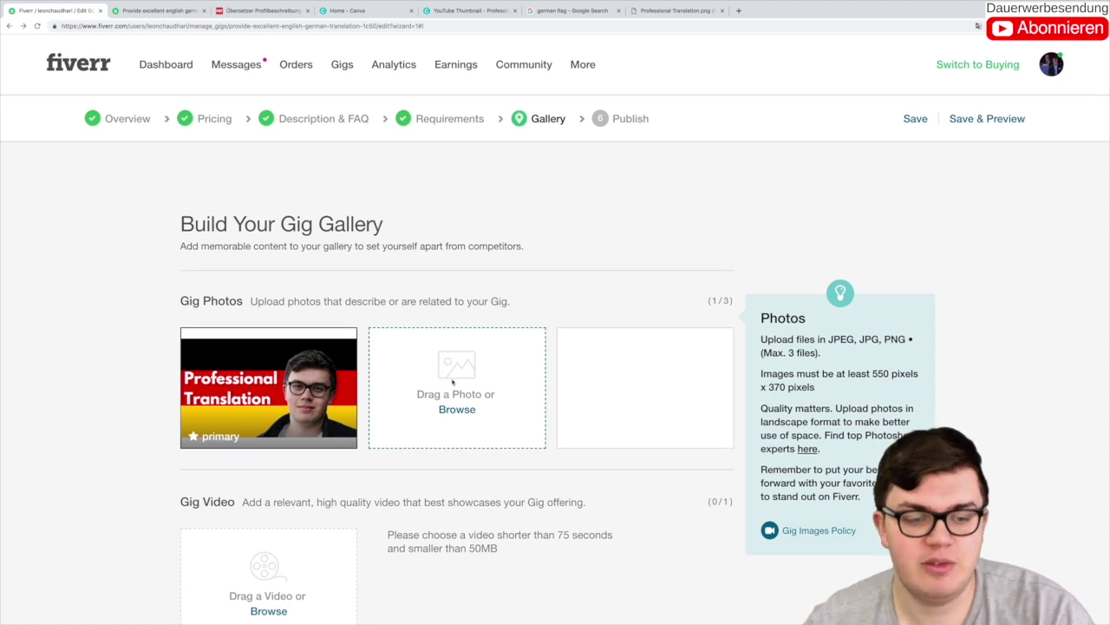
pyautogui.scroll(-3, 434, 390)
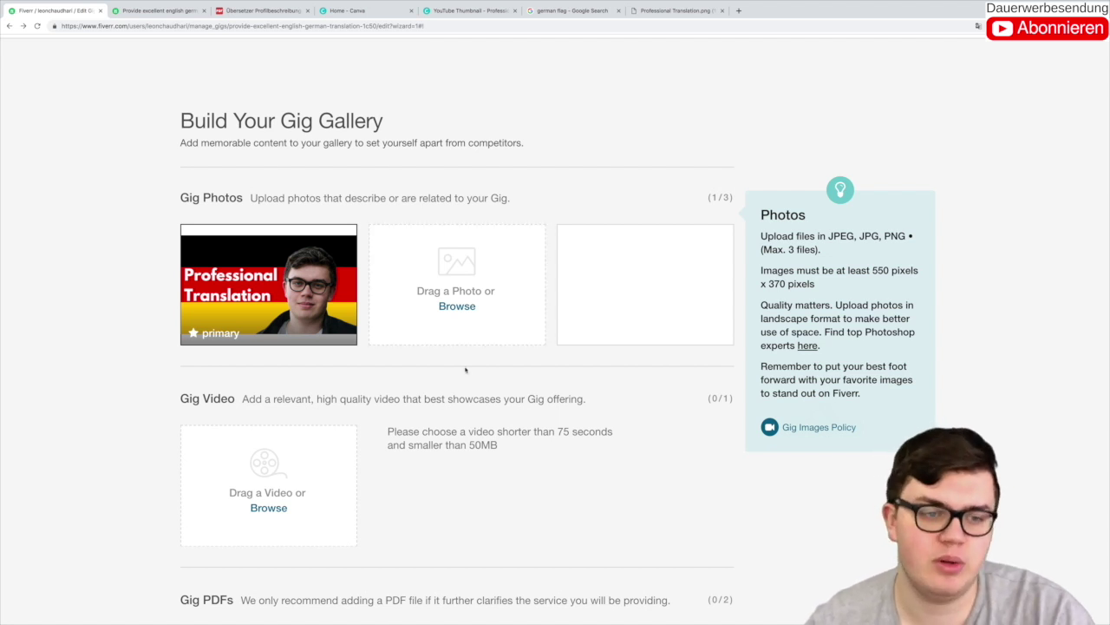
pyautogui.scroll(-5, 317, 451)
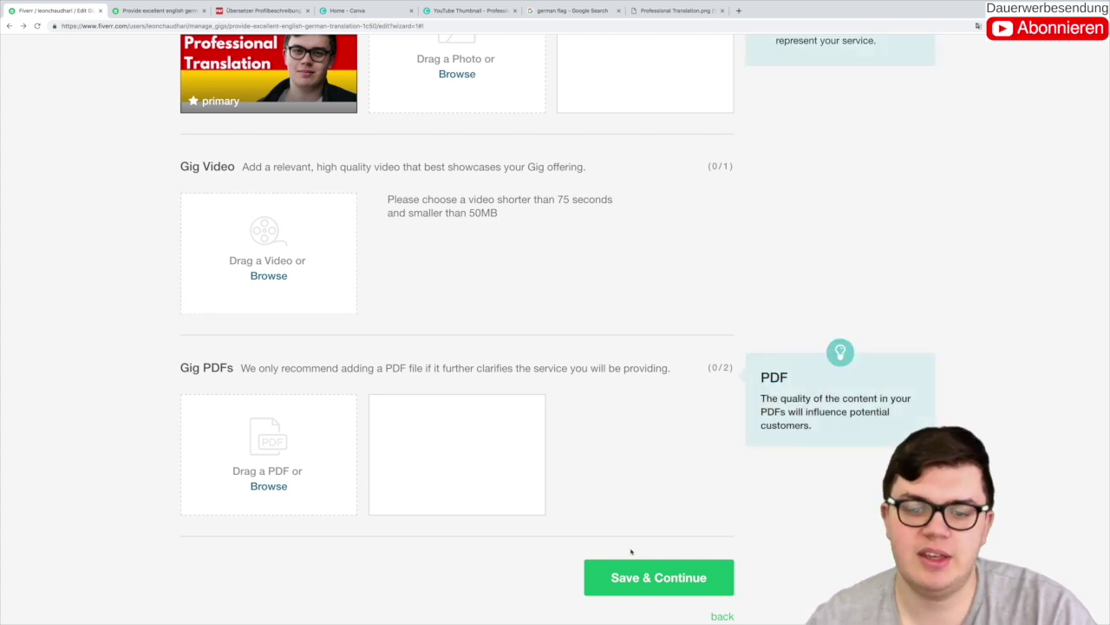
# Step: Save the gallery, publish the gig, and copy its share link from the 'It's Alive!' page
pyautogui.click(644, 577)
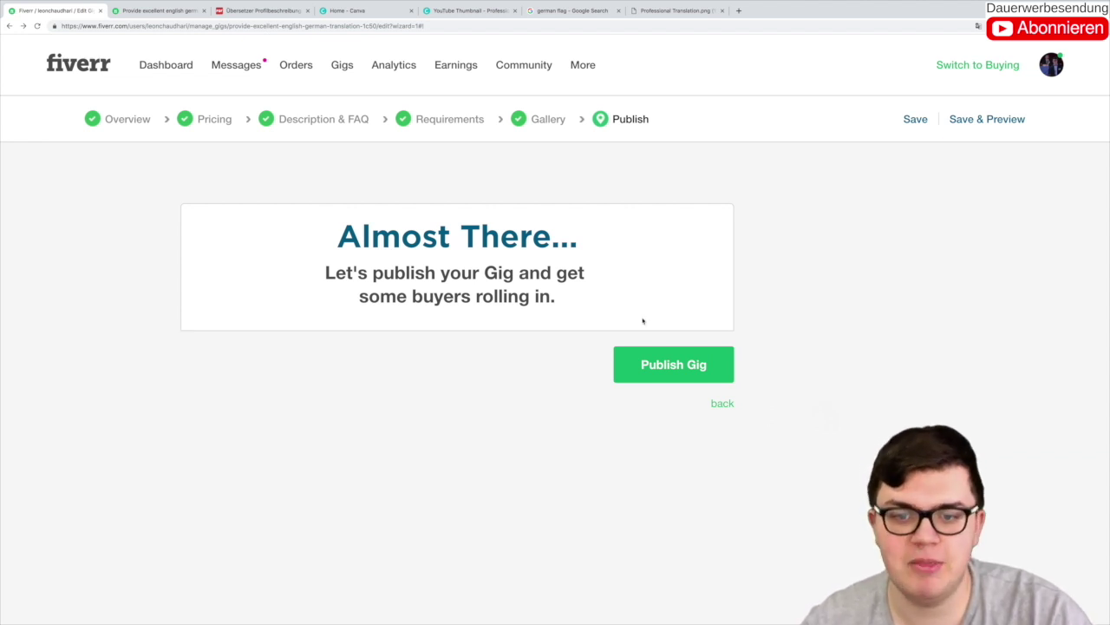
pyautogui.click(673, 364)
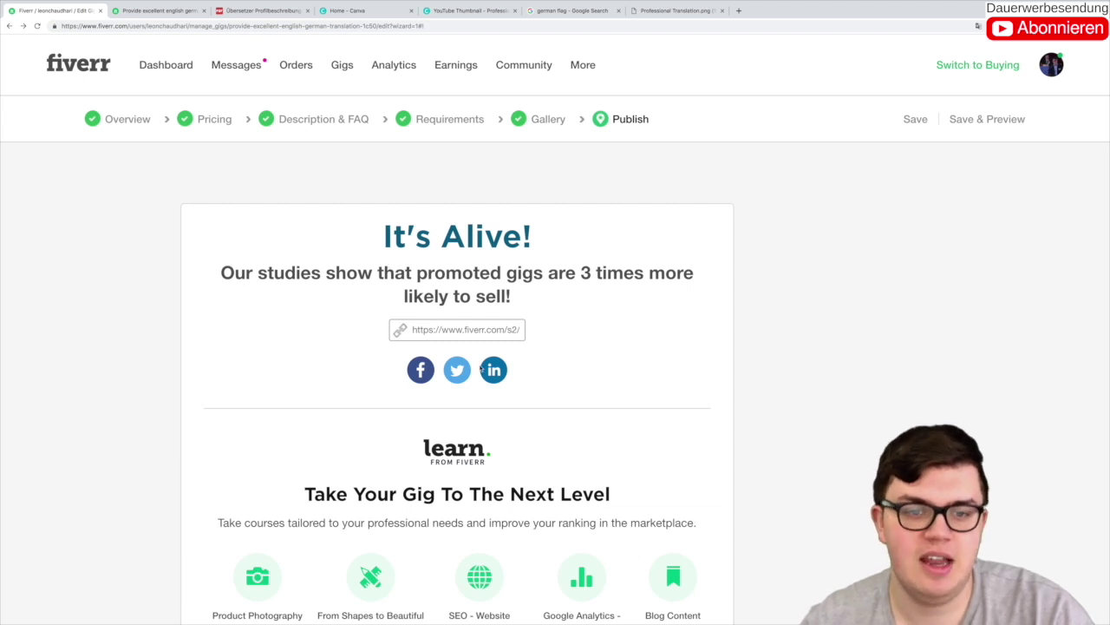
pyautogui.click(460, 330)
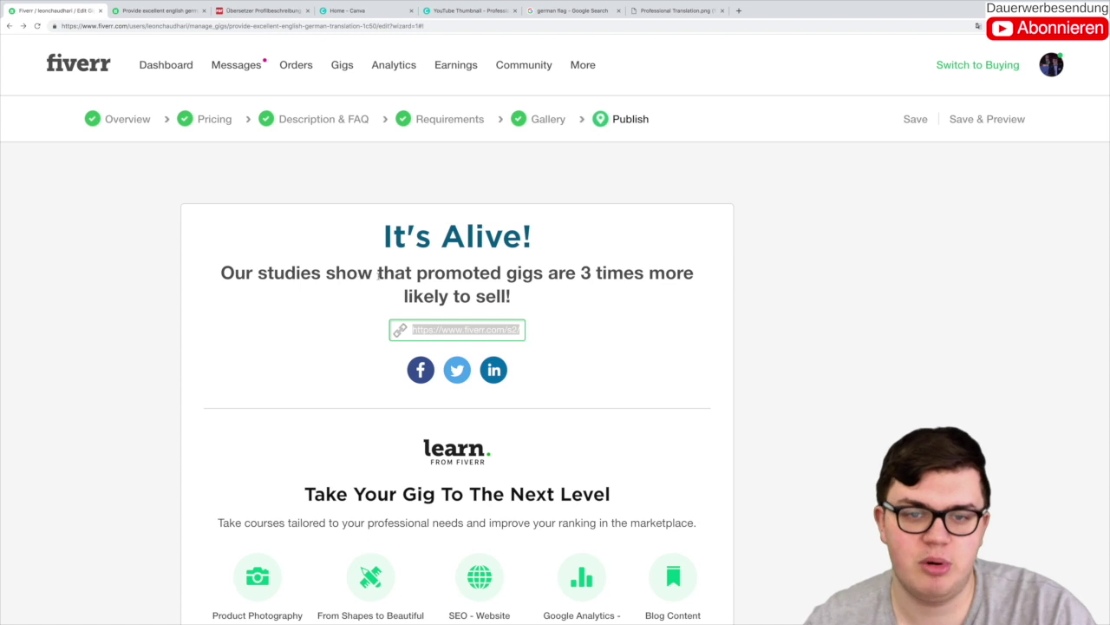
pyautogui.scroll(-5, 475, 296)
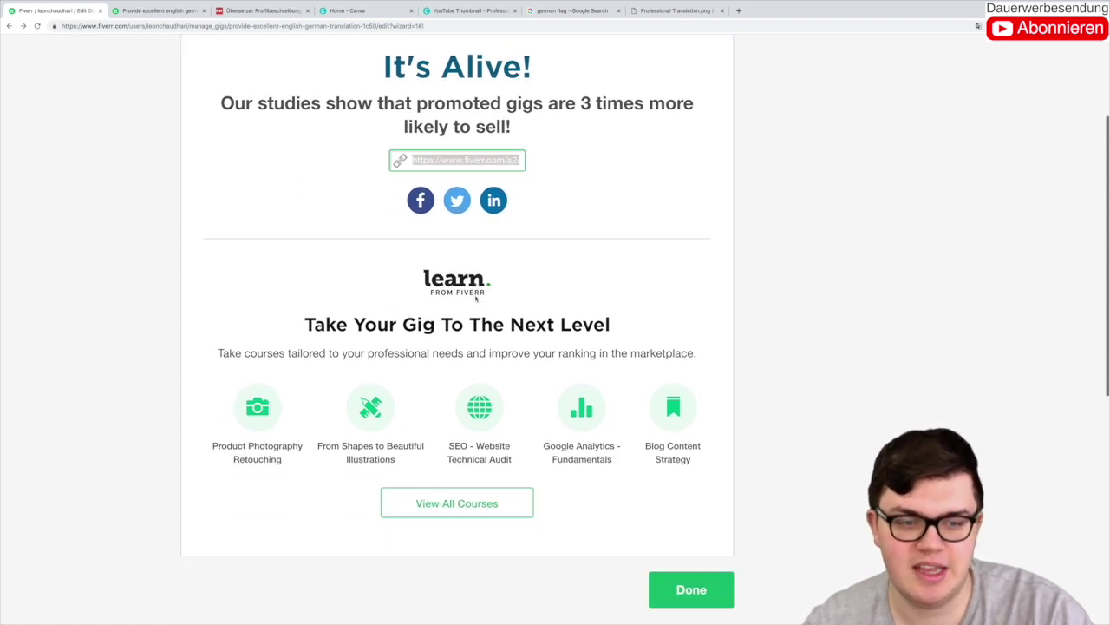
pyautogui.scroll(-1, 445, 276)
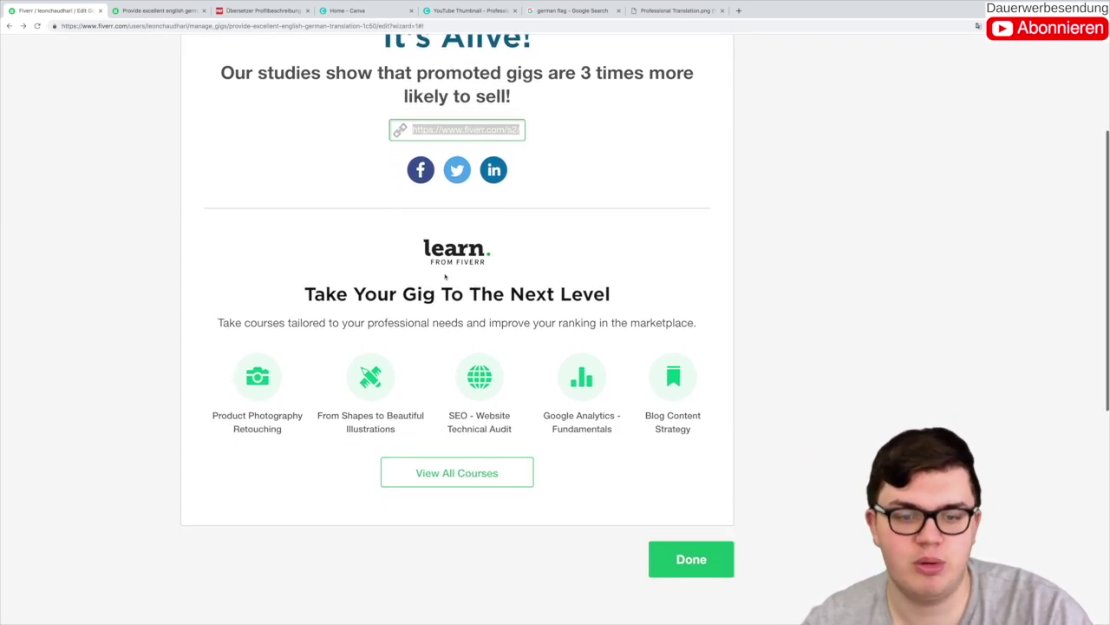
pyautogui.scroll(5, 445, 276)
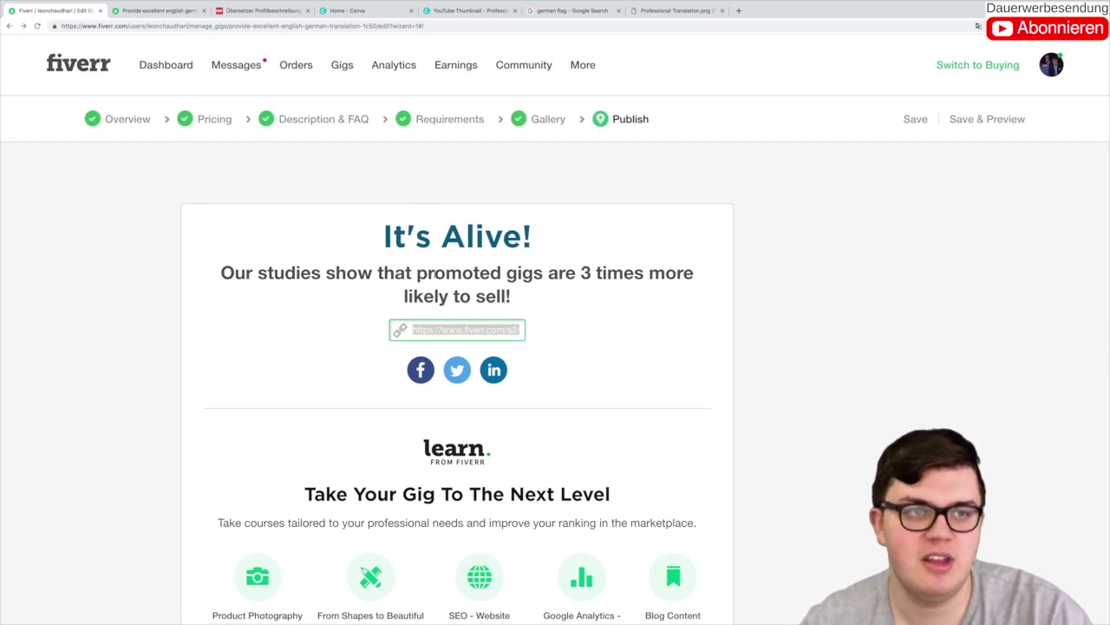
# Step: Open the copied gig link in a new browser tab
pyautogui.click(738, 10)
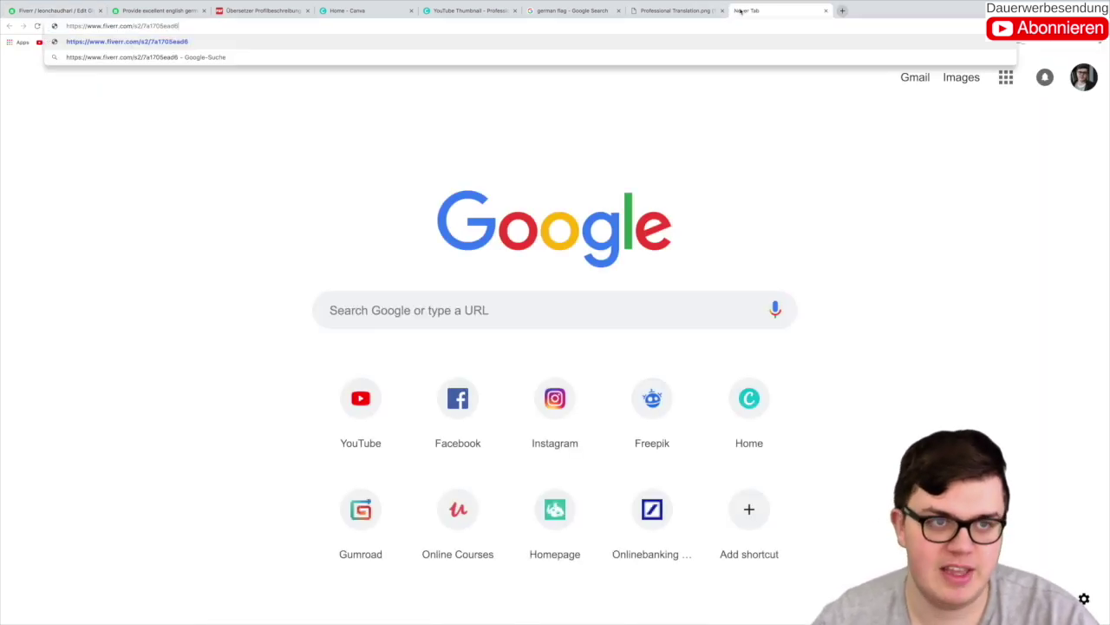
pyautogui.press('Return')
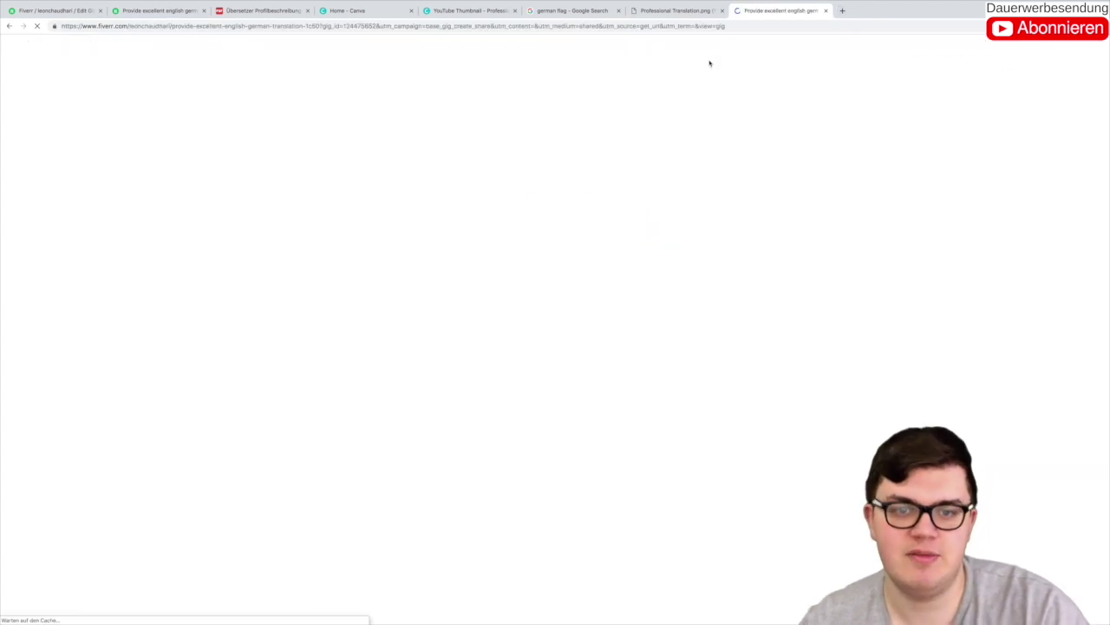
pyautogui.scroll(-3, 671, 82)
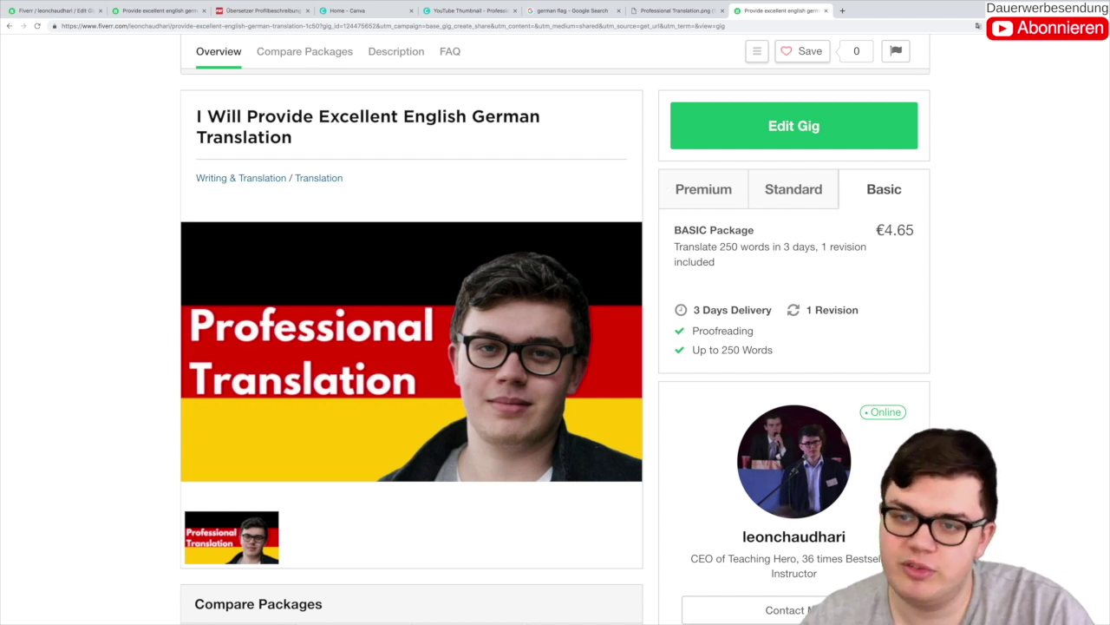
# Step: Review the Standard and Premium packages and the Compare Packages table on the gig page
pyautogui.click(778, 196)
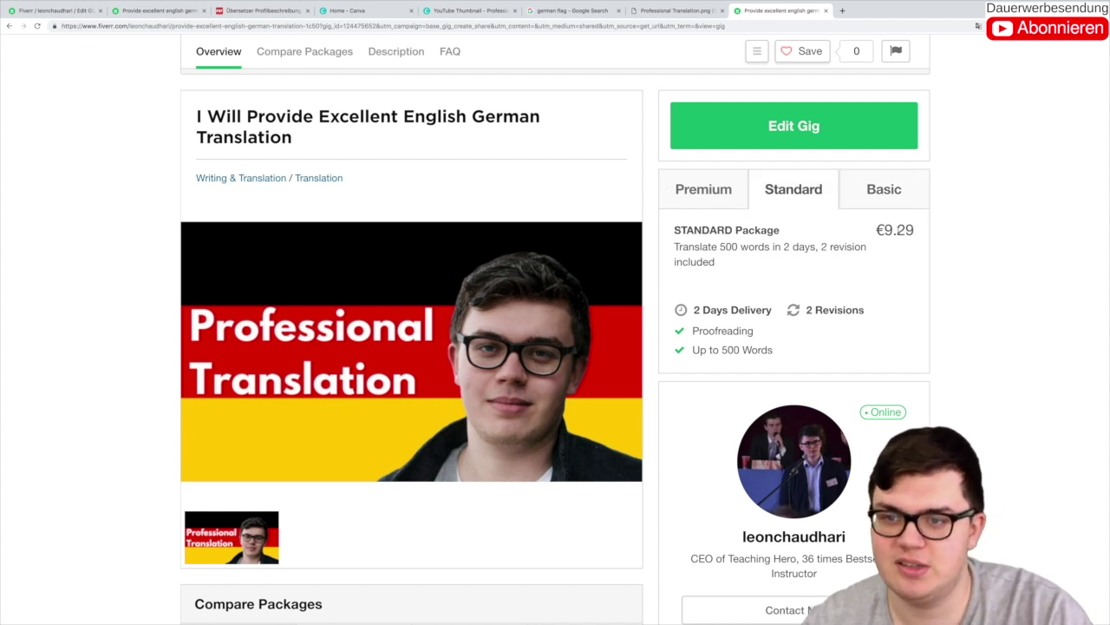
pyautogui.click(731, 202)
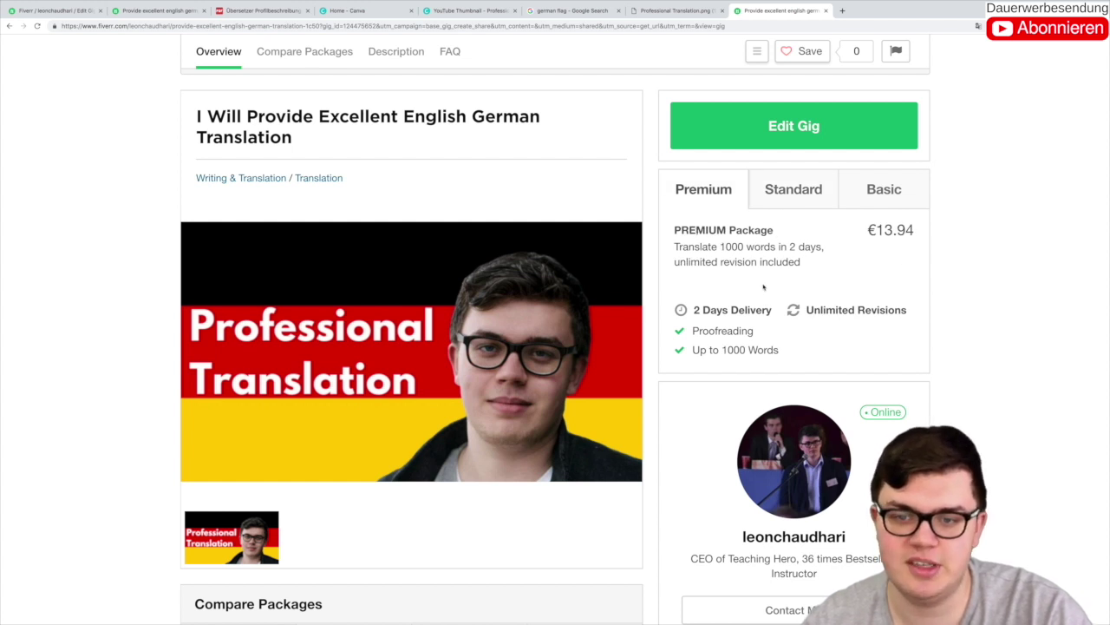
pyautogui.scroll(-2, 844, 353)
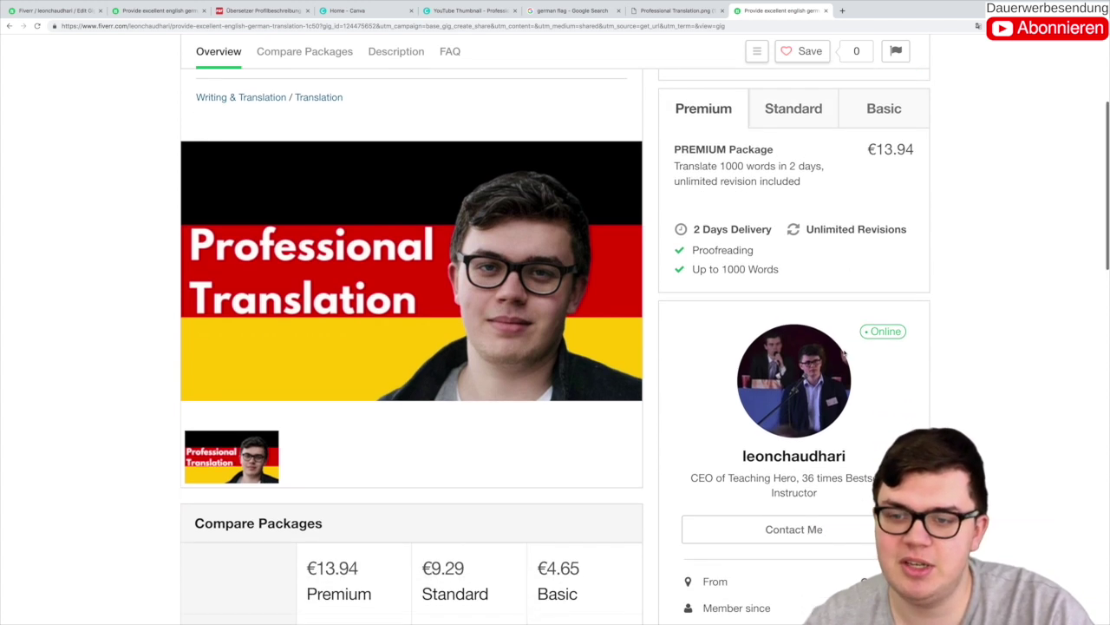
pyautogui.scroll(-2, 720, 337)
pyautogui.scroll(-6, 720, 336)
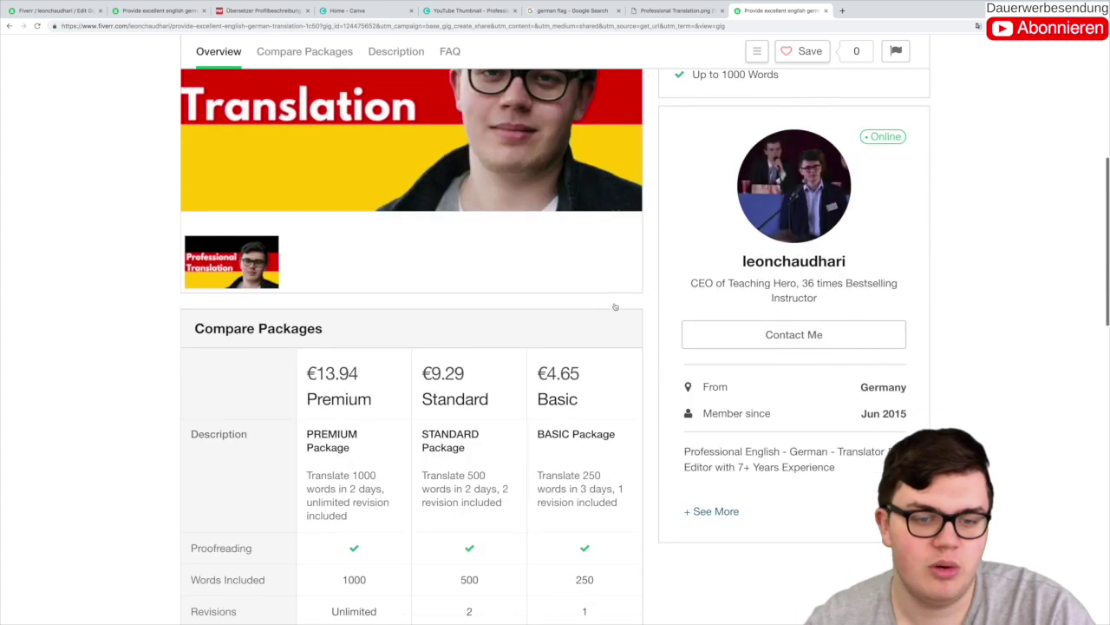
pyautogui.scroll(-2, 418, 314)
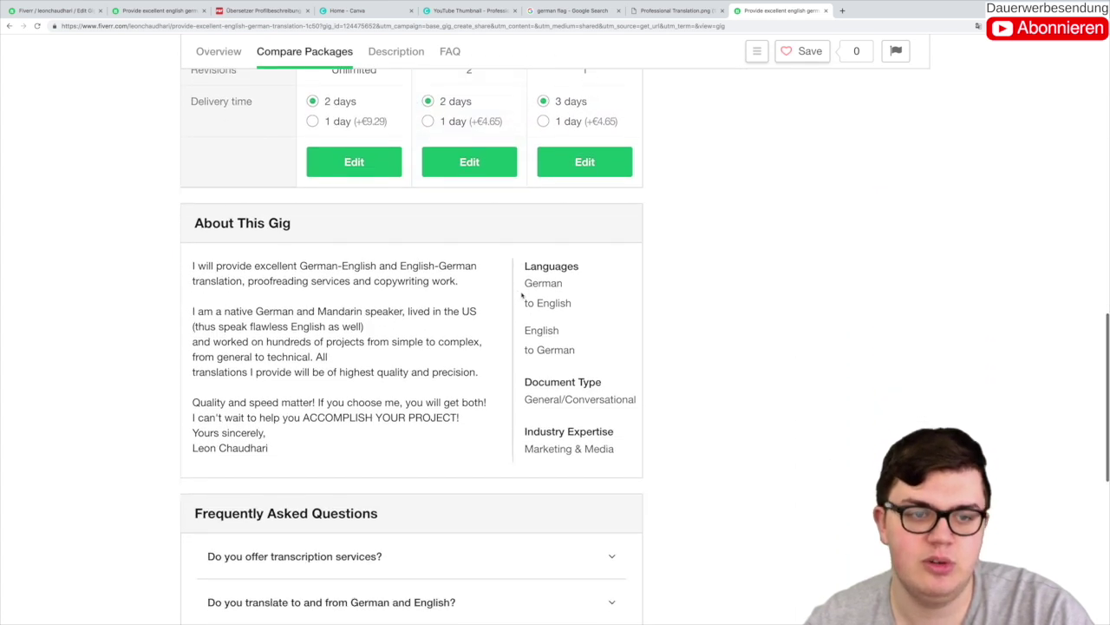
pyautogui.scroll(-2, 295, 314)
pyautogui.scroll(15, 295, 305)
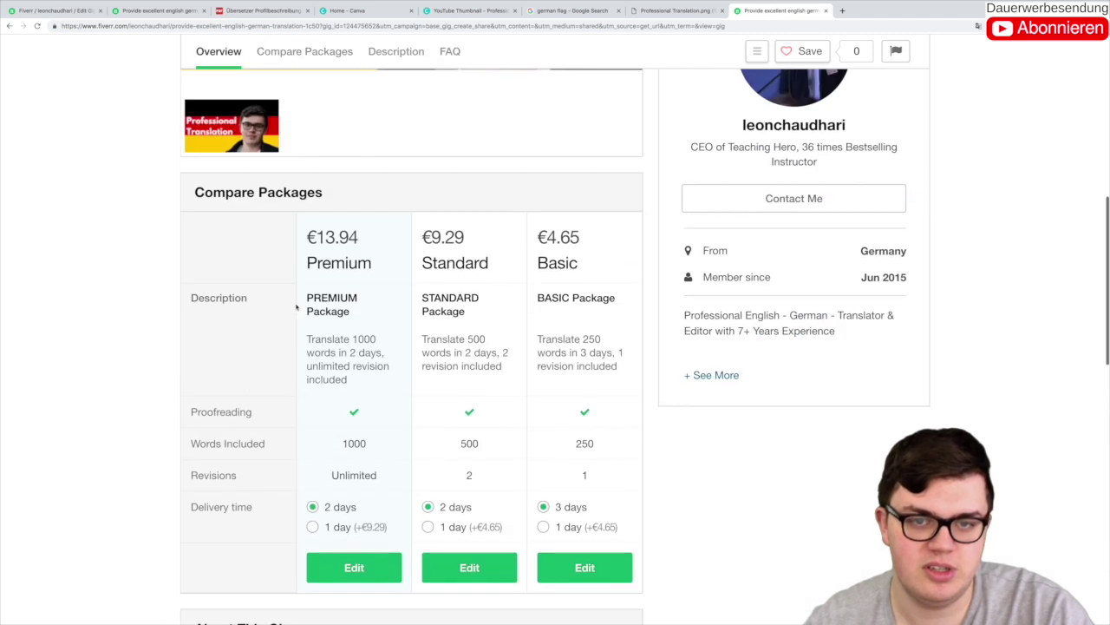
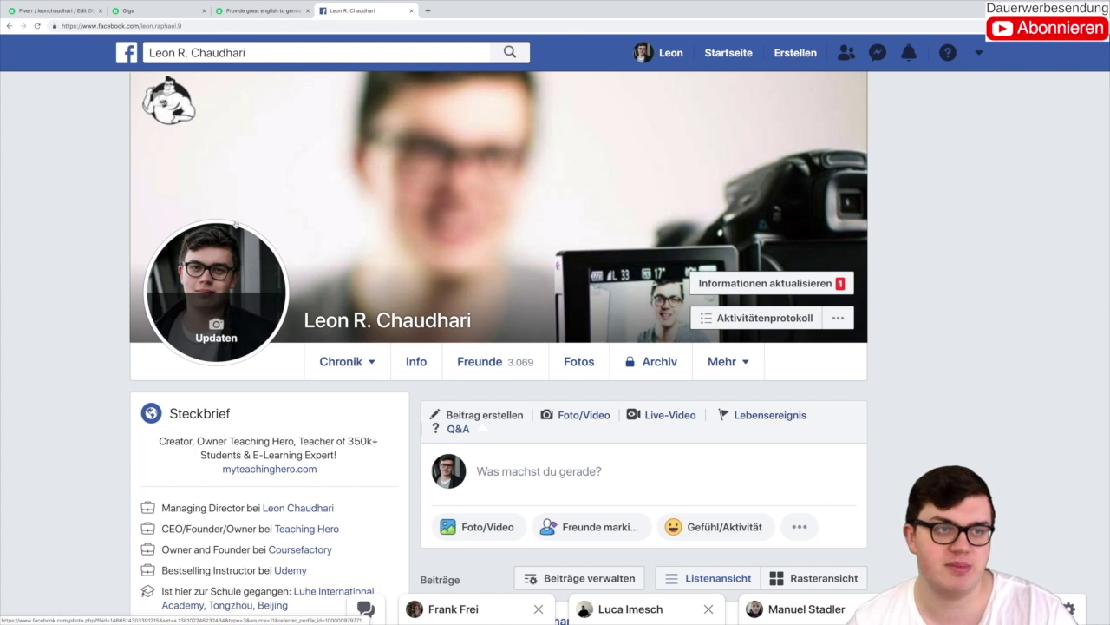
# Step: Review the Fiverr gigs' stats: 11 clicks and 124 impressions versus the first gig's zero clicks
pyautogui.click(128, 11)
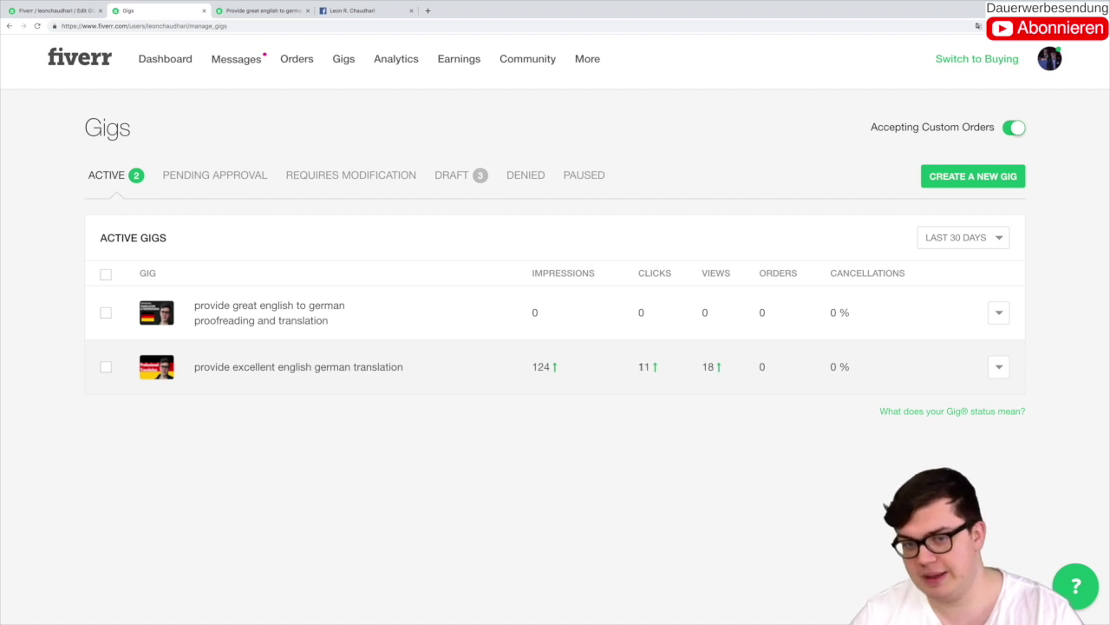
pyautogui.moveTo(656, 366); pyautogui.dragTo(615, 390)
pyautogui.moveTo(531, 371); pyautogui.dragTo(716, 366)
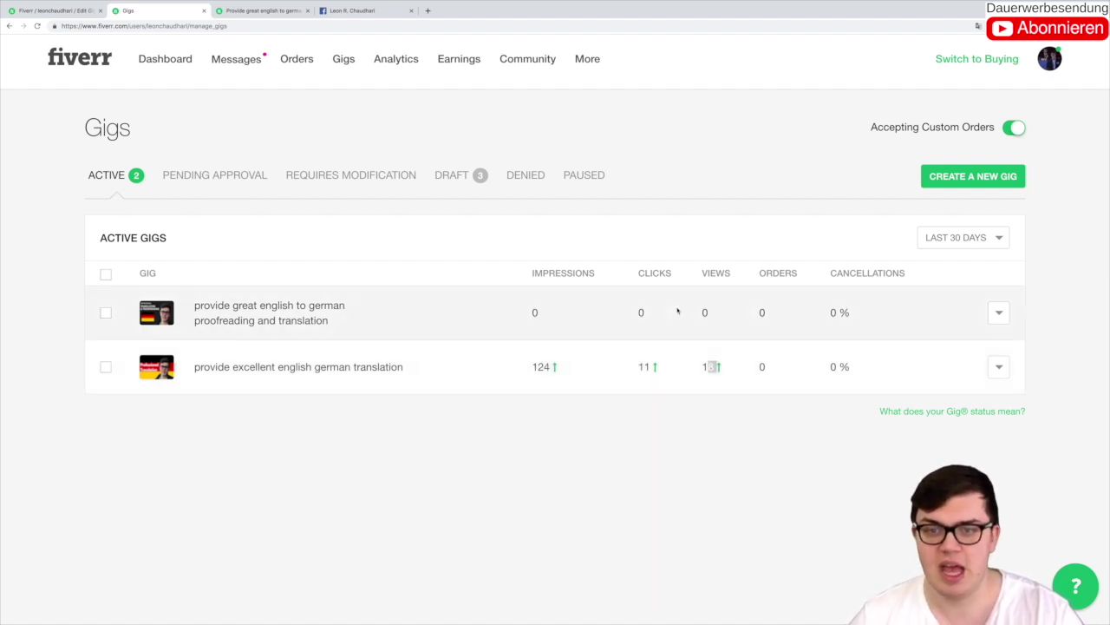
pyautogui.click(623, 250)
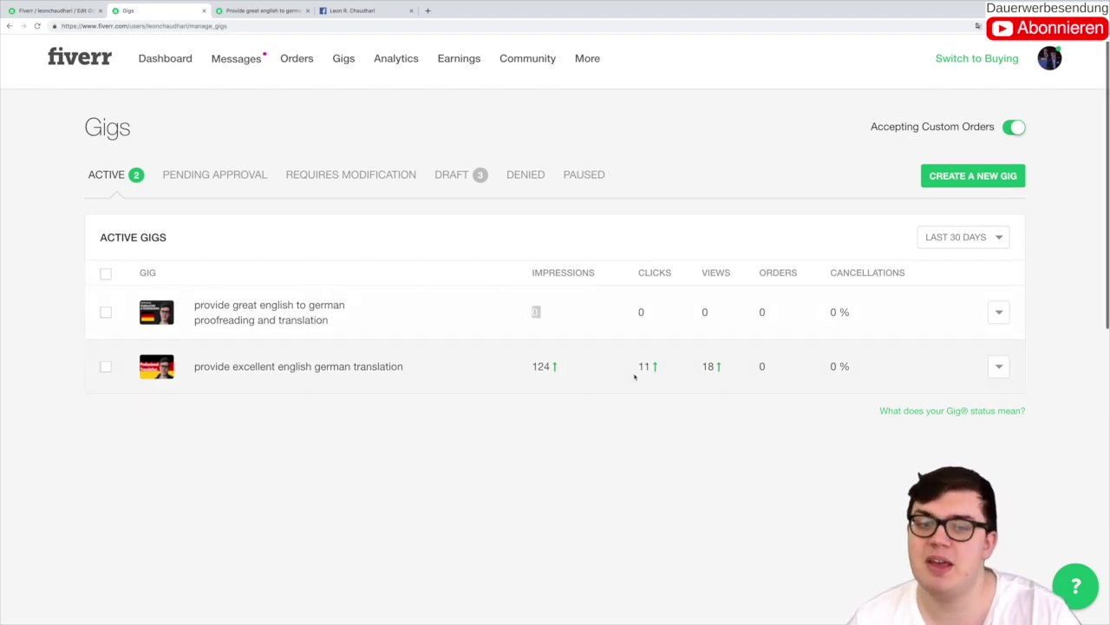
pyautogui.doubleClick(639, 314)
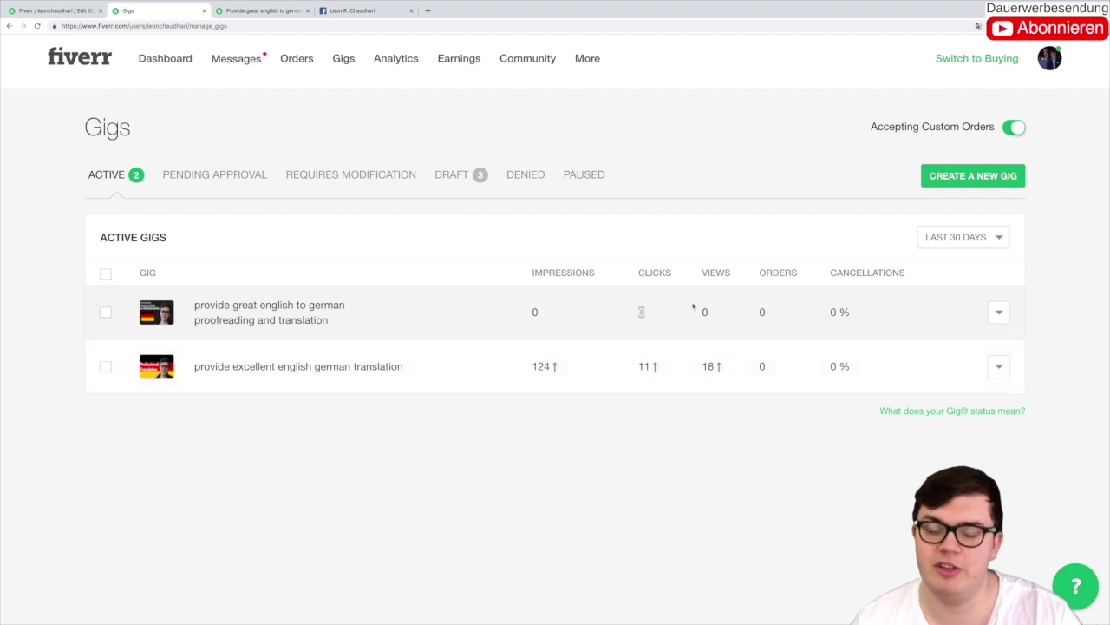
pyautogui.click(536, 248)
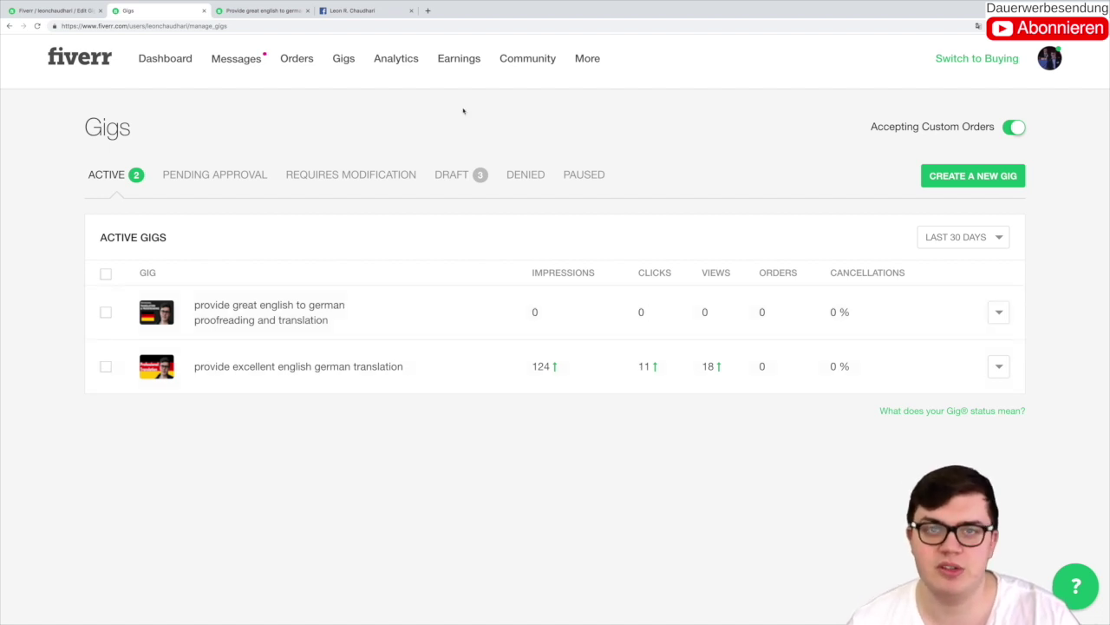
# Step: Back on Facebook, start a new ad via Erstellen > Anzeige
pyautogui.click(364, 10)
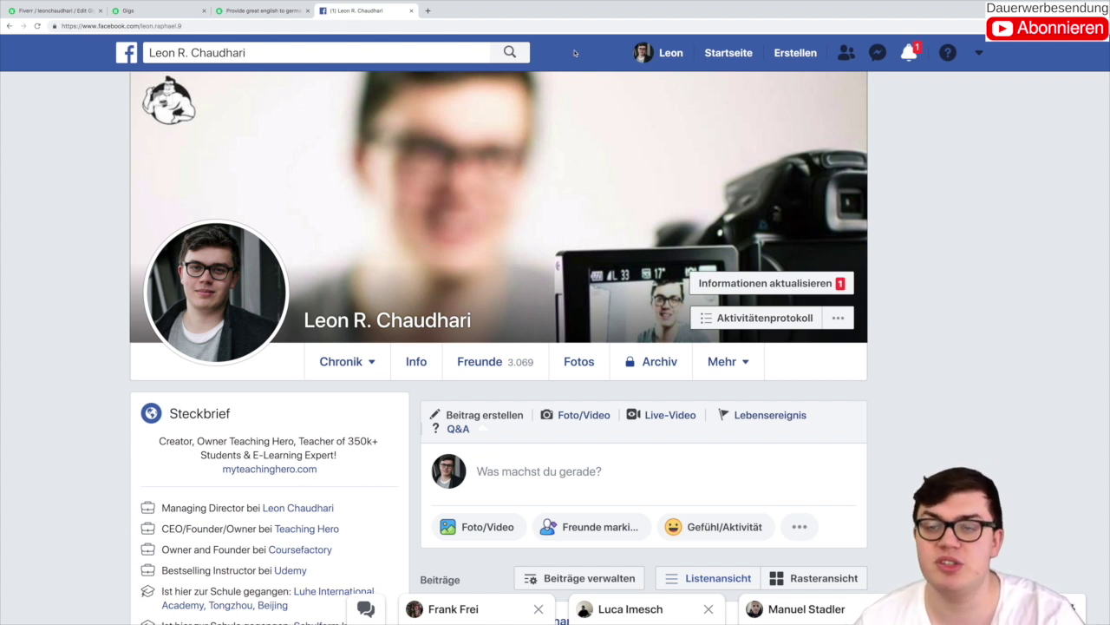
pyautogui.click(792, 53)
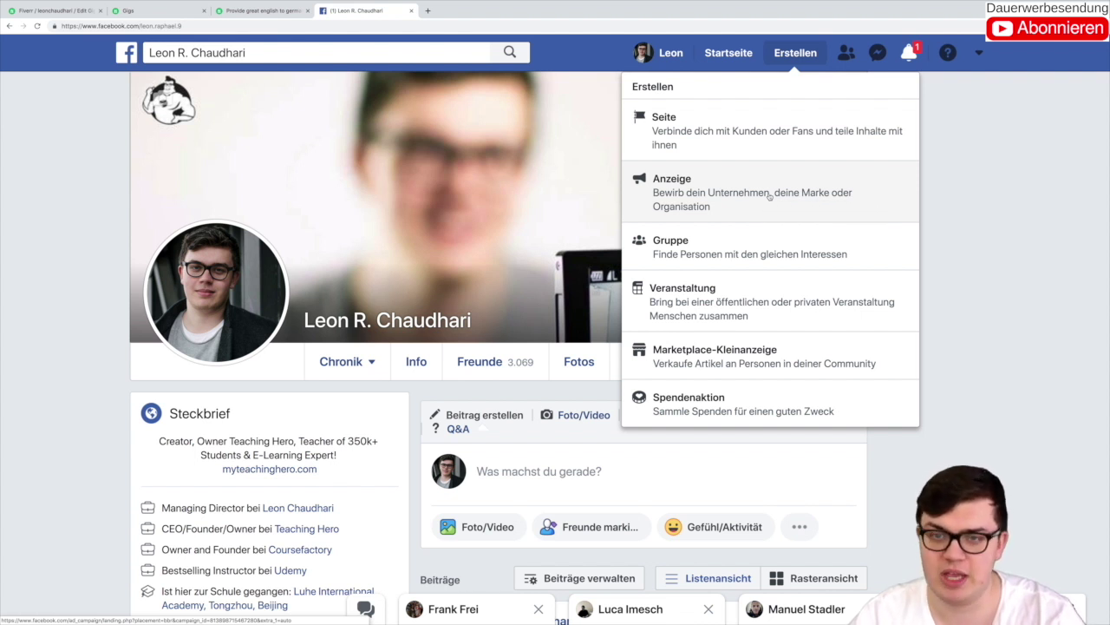
pyautogui.click(770, 196)
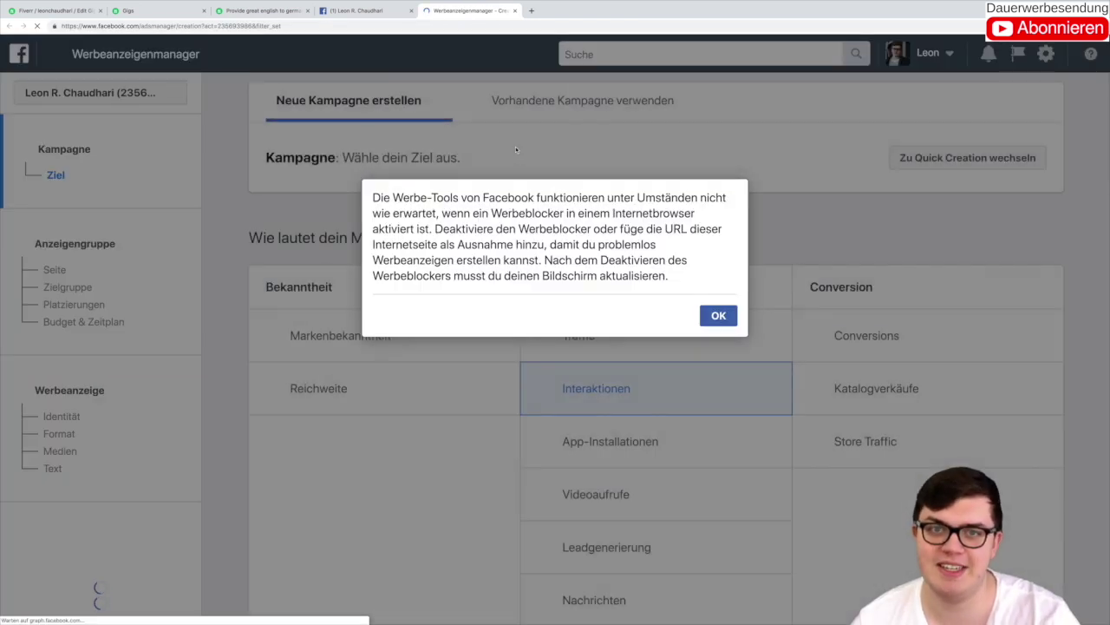
# Step: Dismiss the ad-blocker warning and AdBlock popup, then reload the campaign objective page
pyautogui.click(715, 318)
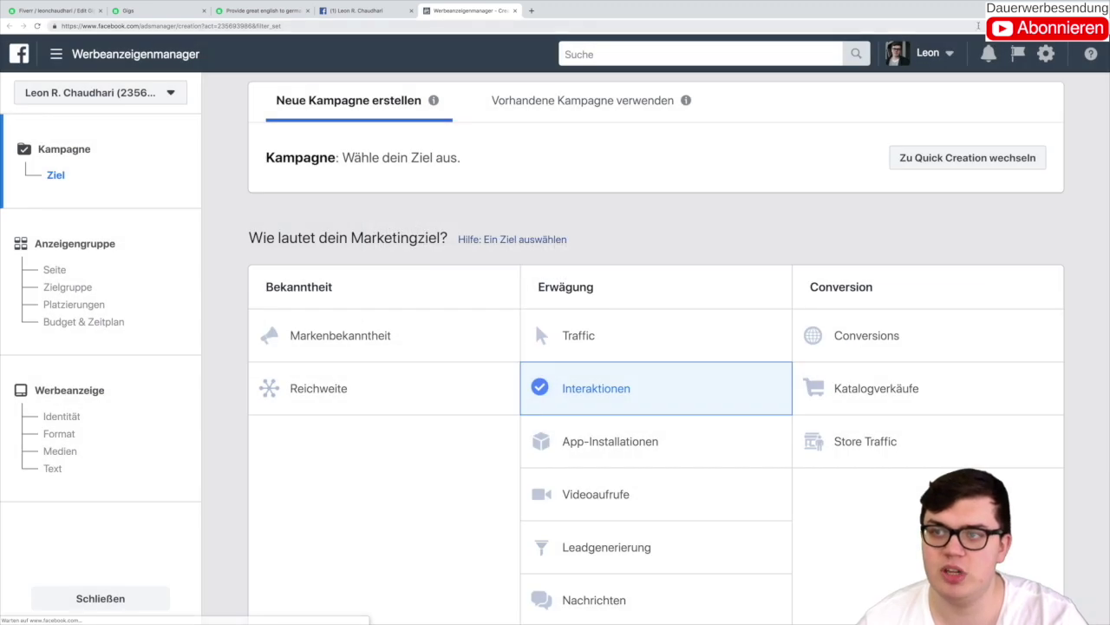
pyautogui.click(1019, 26)
pyautogui.click(949, 86)
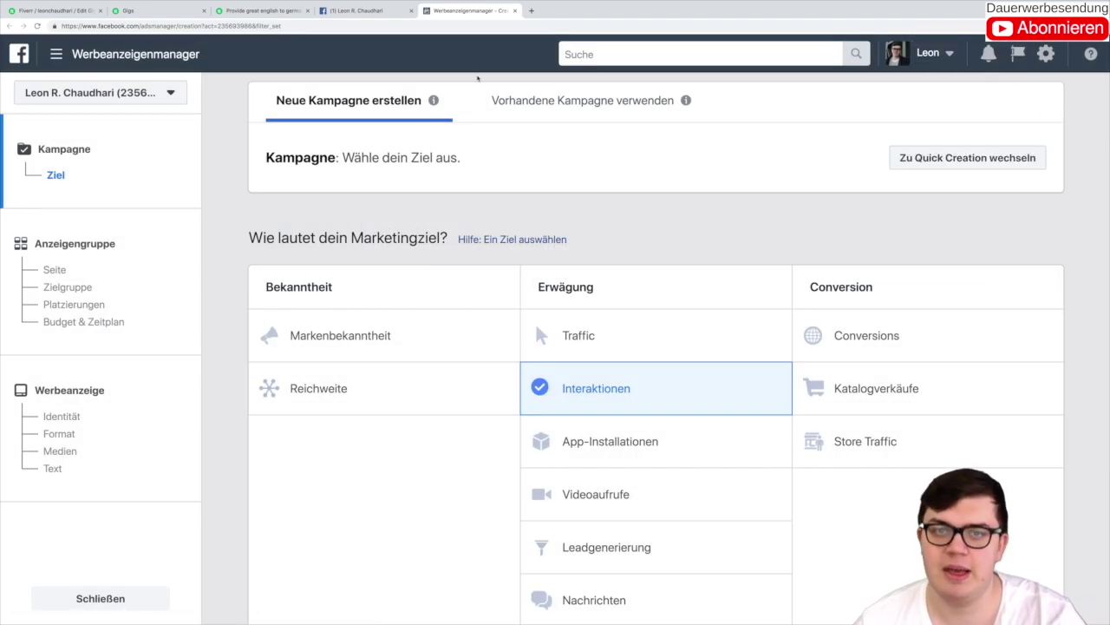
pyautogui.click(455, 25)
pyautogui.press('Return')
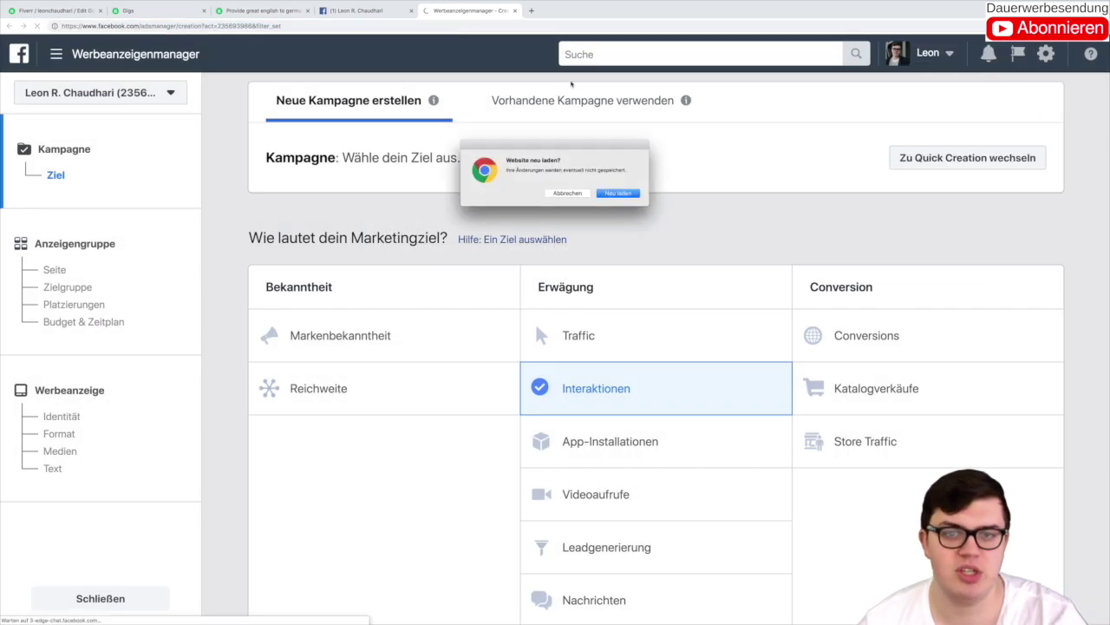
pyautogui.press('Return')
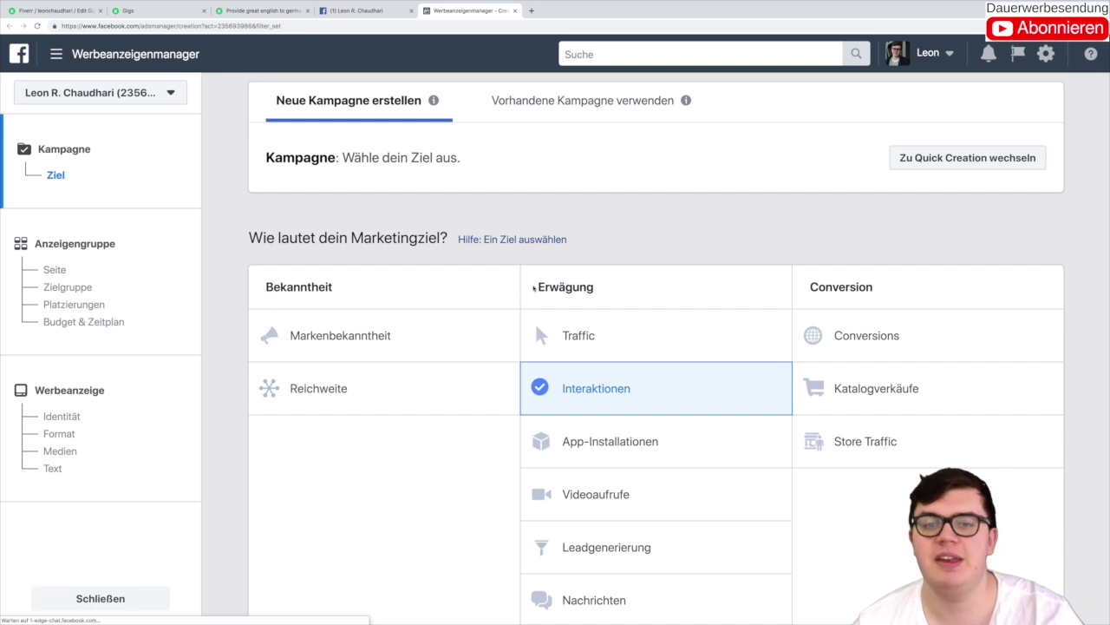
pyautogui.moveTo(535, 288); pyautogui.dragTo(777, 277)
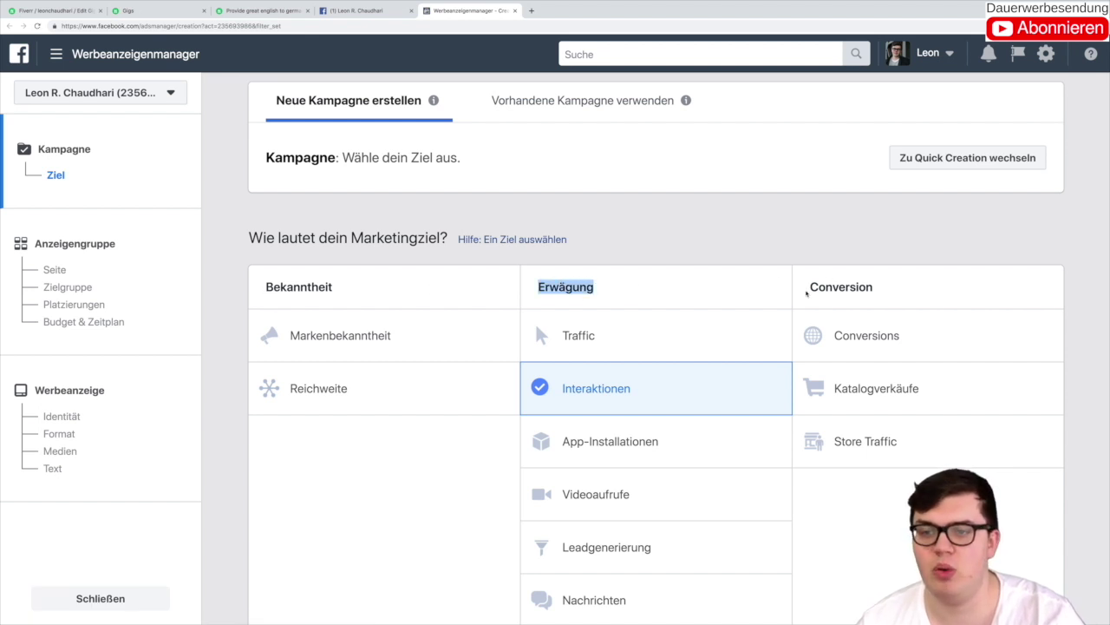
pyautogui.click(874, 273)
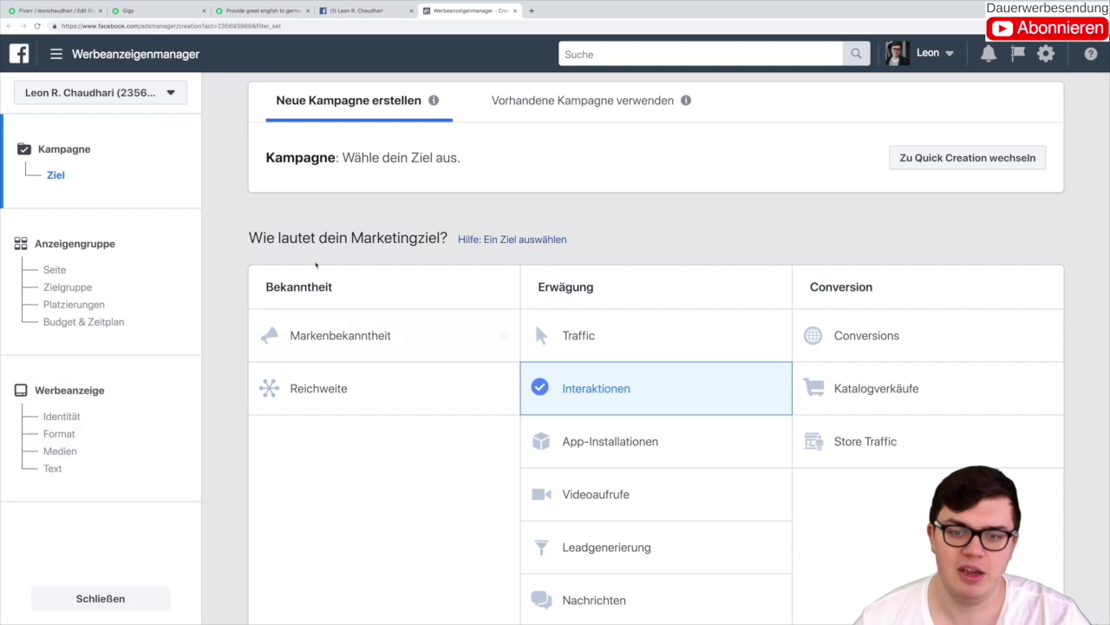
pyautogui.scroll(-2, 669, 182)
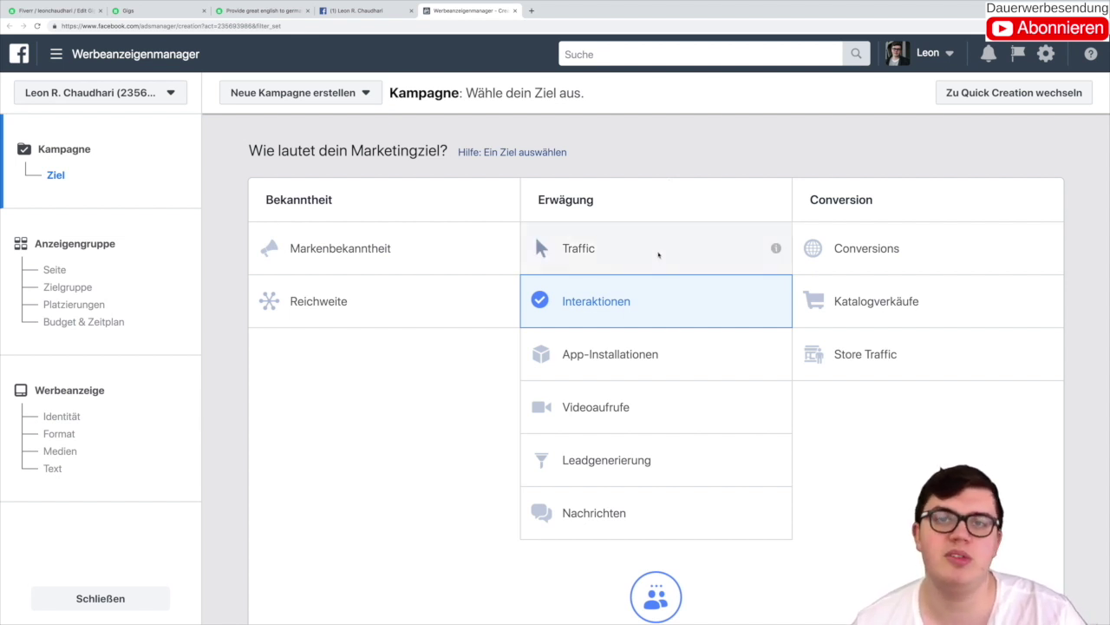
pyautogui.click(264, 10)
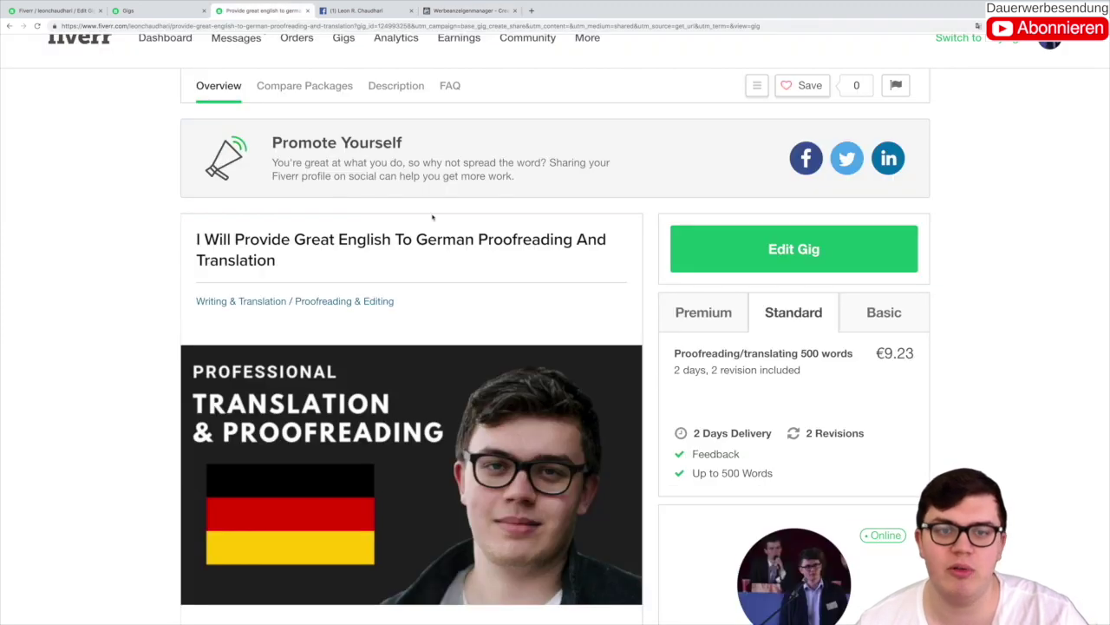
pyautogui.scroll(-1, 403, 295)
pyautogui.click(469, 10)
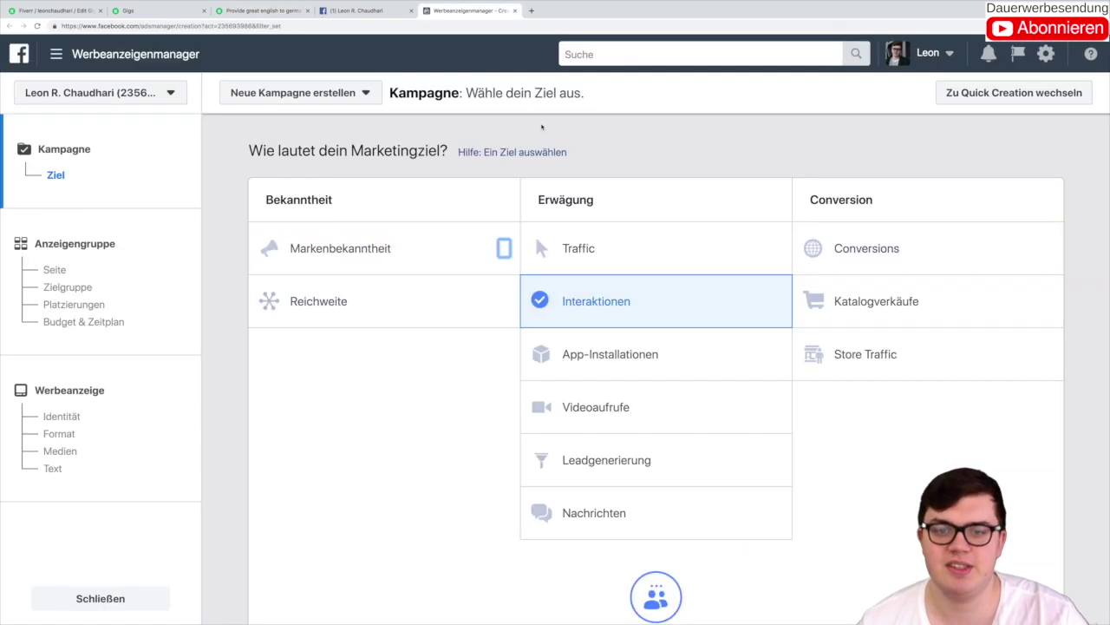
pyautogui.click(629, 243)
pyautogui.scroll(3, 642, 200)
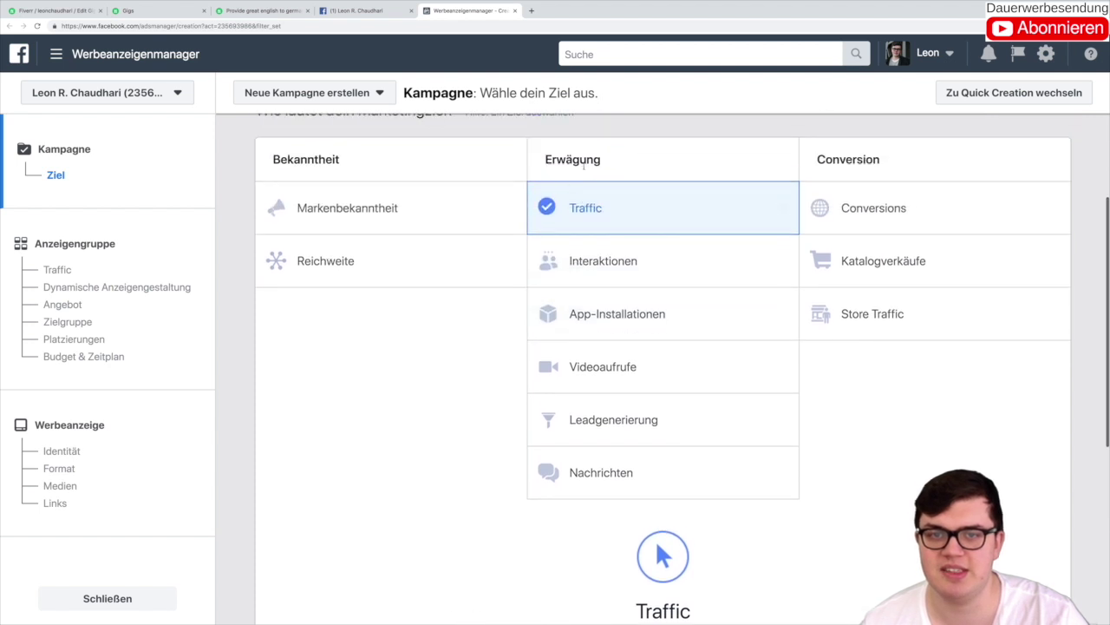
pyautogui.click(686, 251)
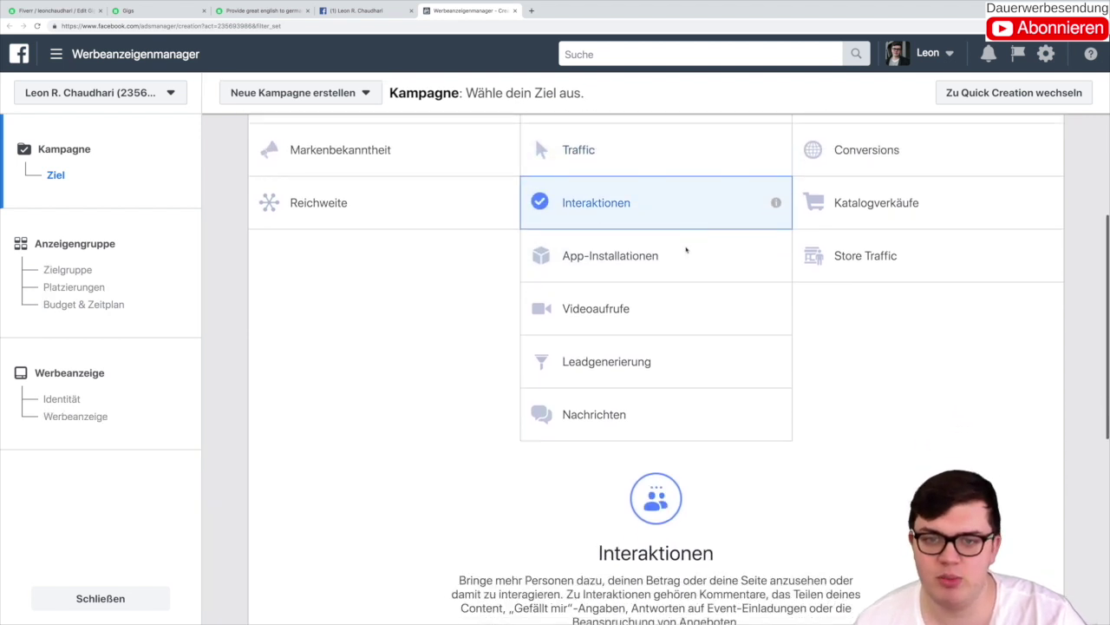
pyautogui.scroll(1, 668, 230)
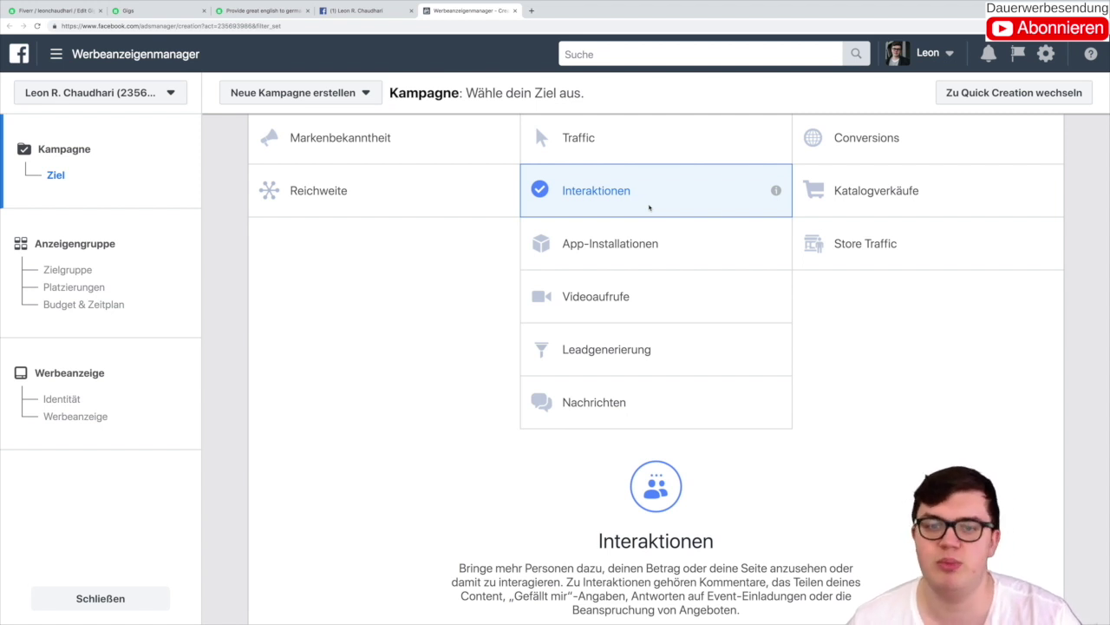
# Step: Select Videoaufrufe under Erwägung as the campaign objective
pyautogui.click(694, 305)
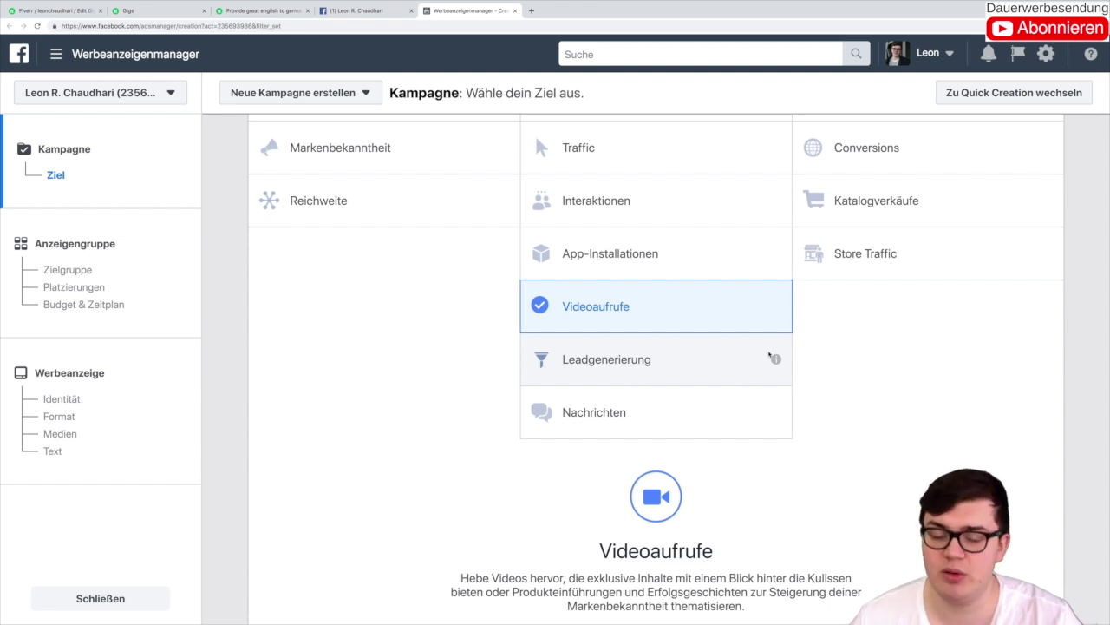
# Step: Switch the campaign objective from Videoaufrufe to Nachrichten
pyautogui.scroll(1, 769, 356)
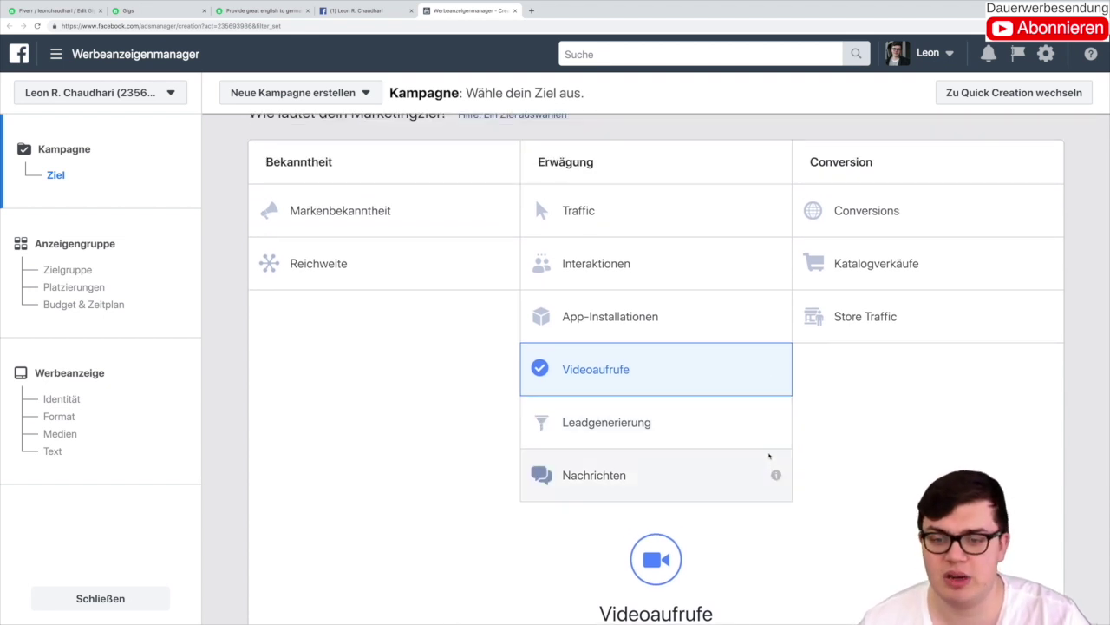
pyautogui.click(769, 456)
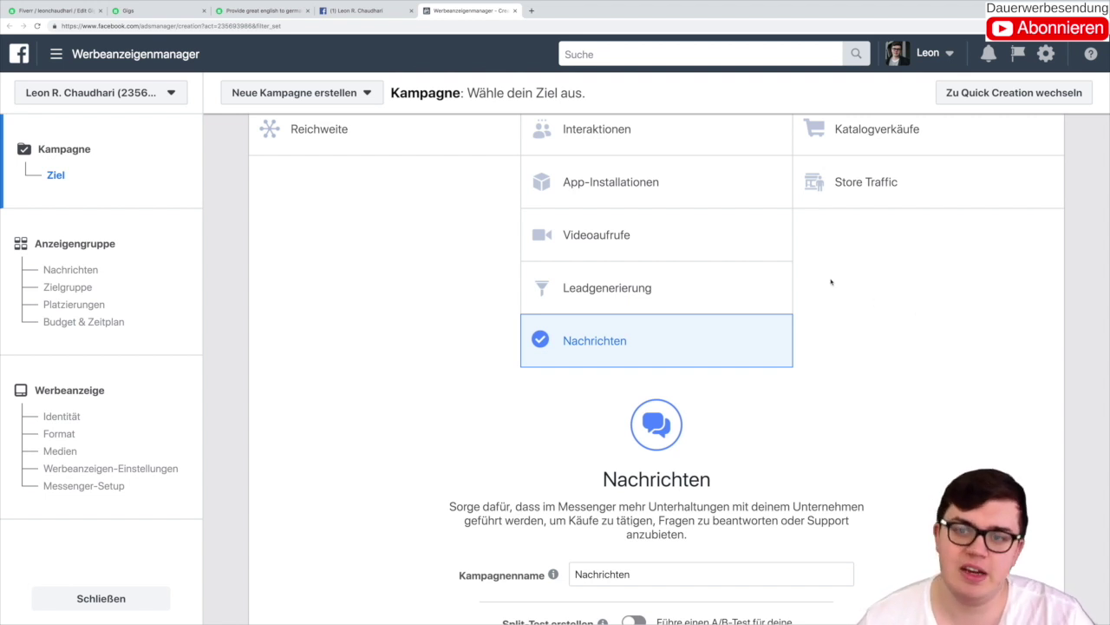
pyautogui.scroll(3, 830, 283)
pyautogui.scroll(1, 833, 286)
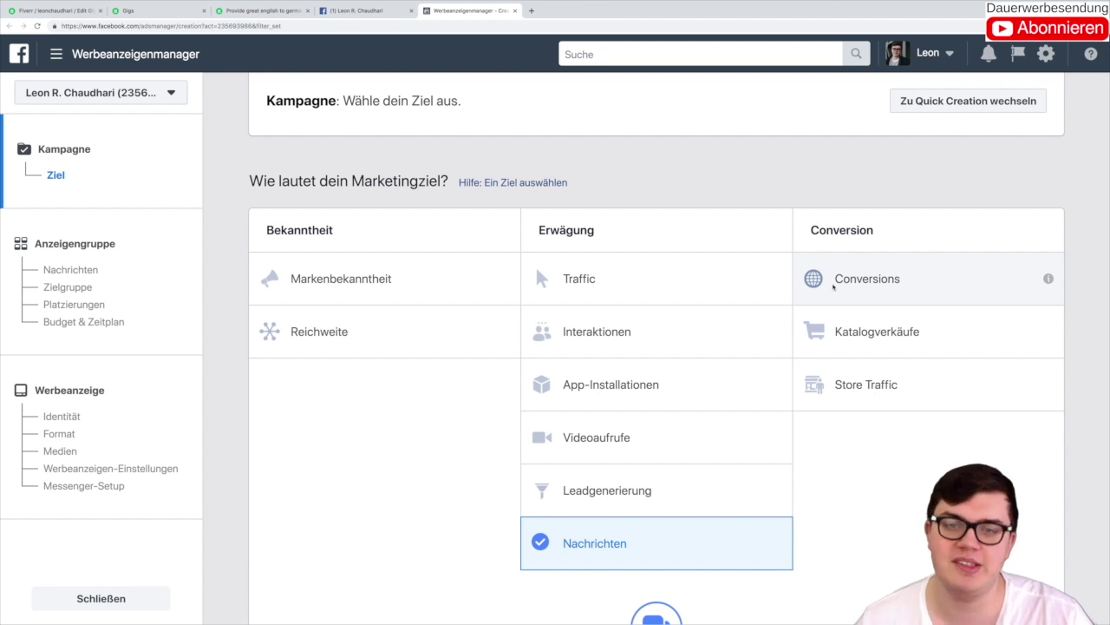
# Step: Choose Traffic, name the campaign 'Traffic #1' and continue to the ad set
pyautogui.click(634, 287)
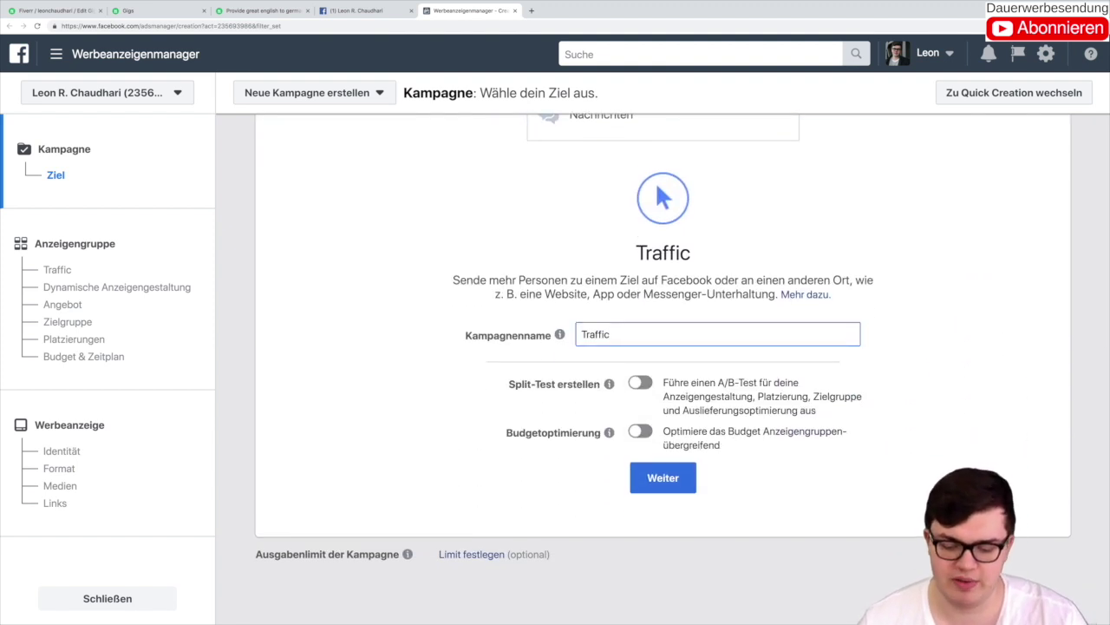
pyautogui.write('#1')
pyautogui.click(578, 297)
pyautogui.click(663, 477)
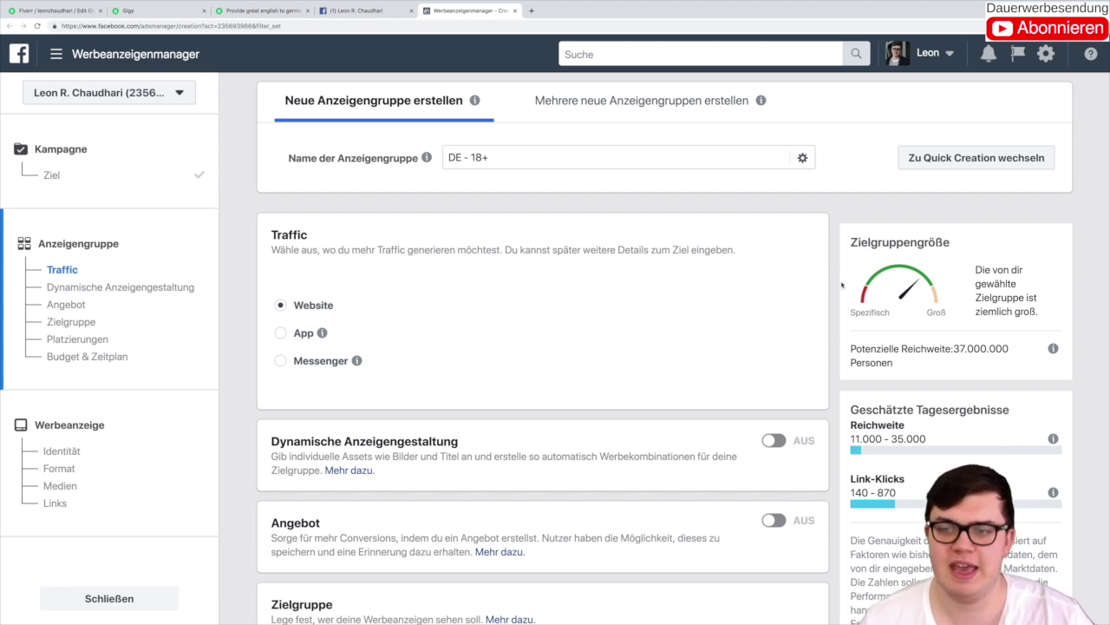
# Step: Remove Deutschland from Standorte and add United States as a target location
pyautogui.scroll(-3, 834, 283)
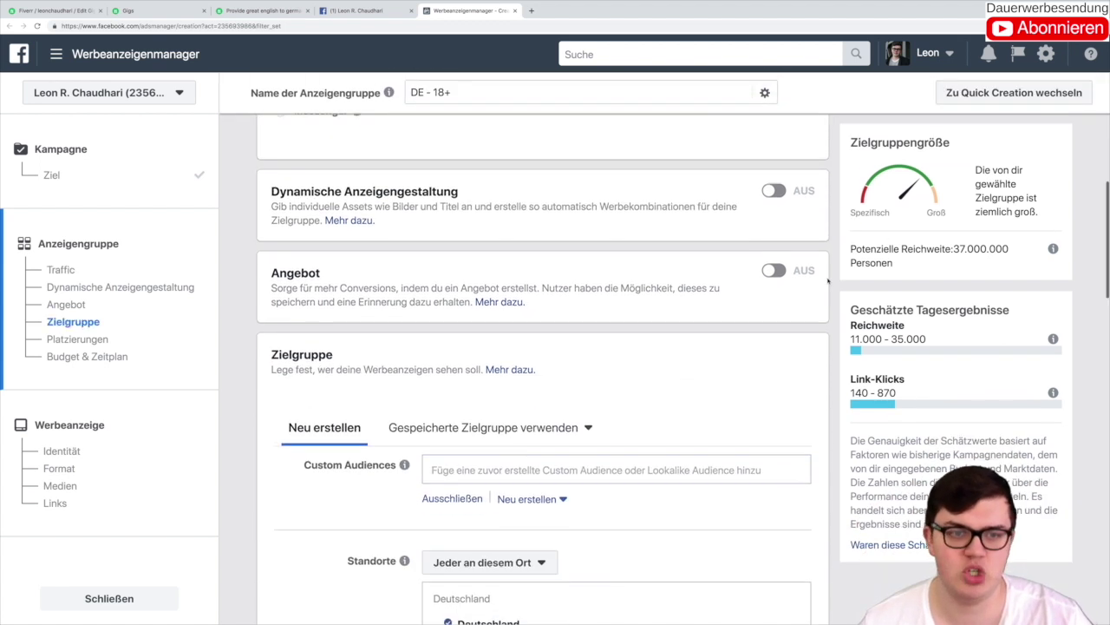
pyautogui.scroll(-2, 828, 280)
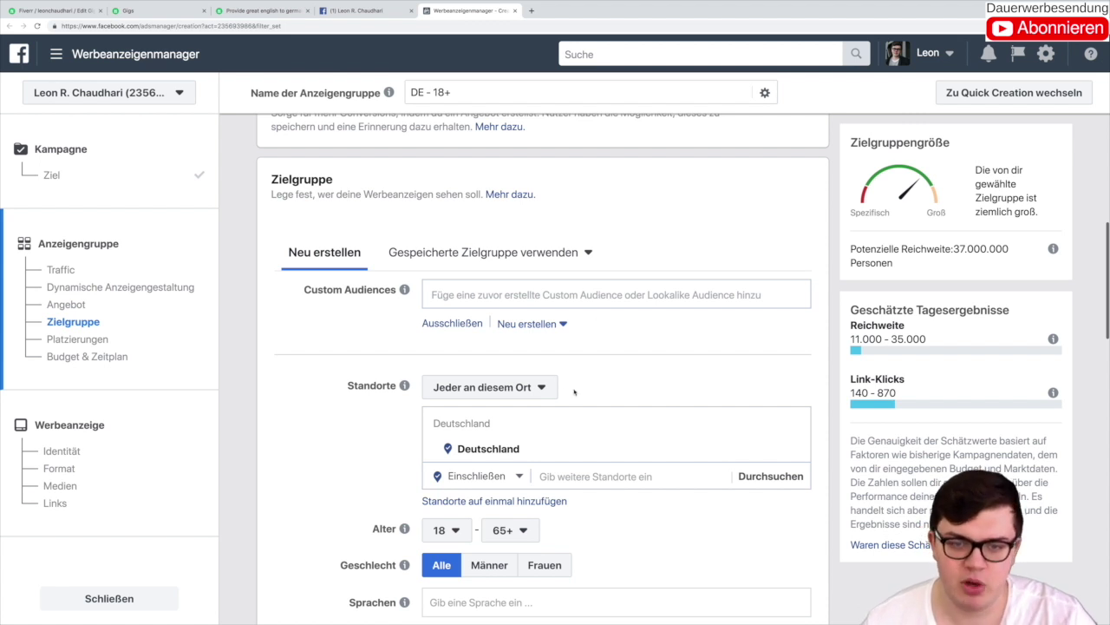
pyautogui.scroll(-1, 574, 392)
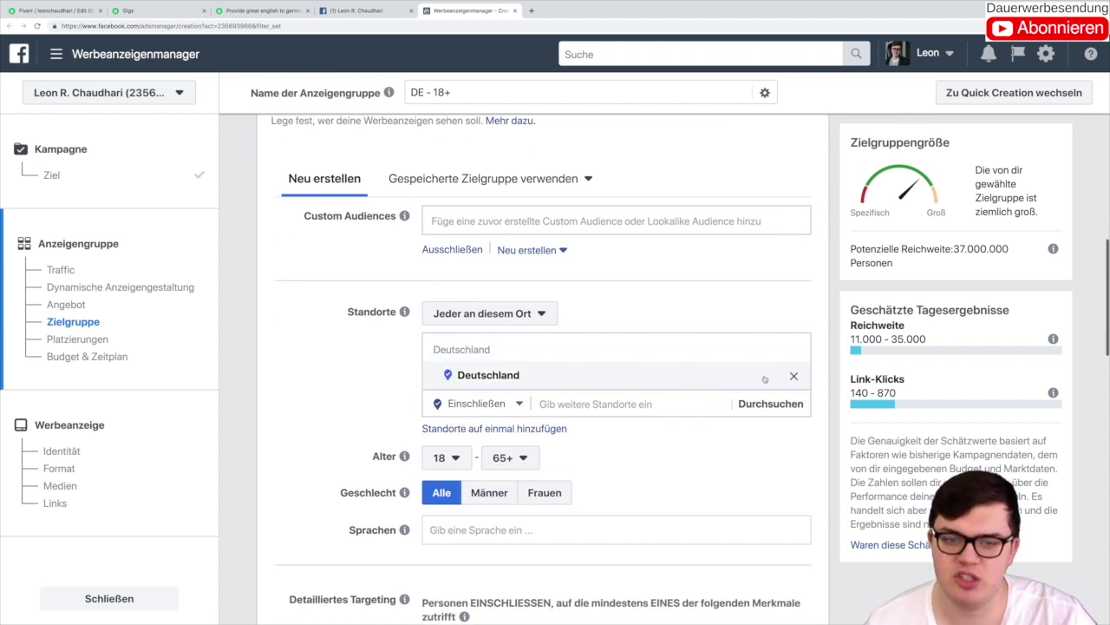
pyautogui.scroll(1, 764, 378)
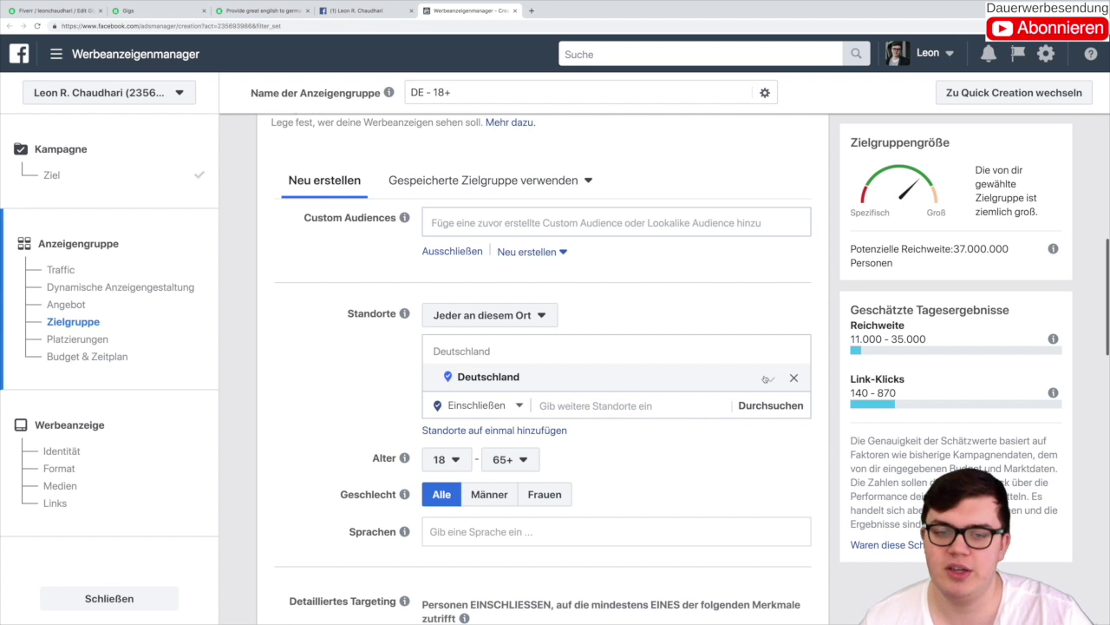
pyautogui.click(794, 378)
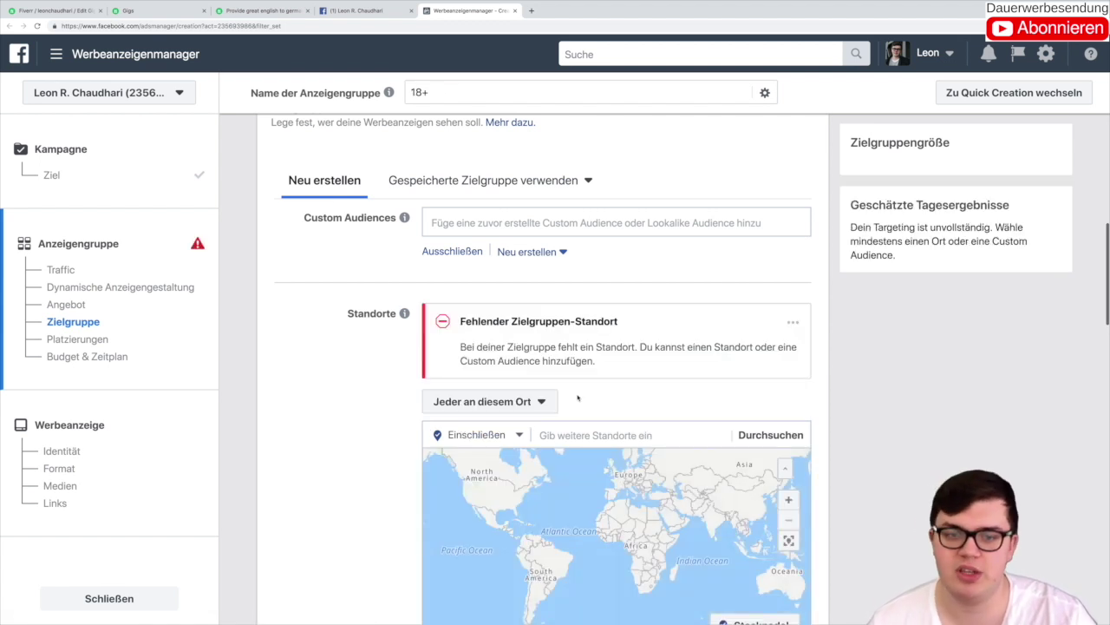
pyautogui.click(571, 429)
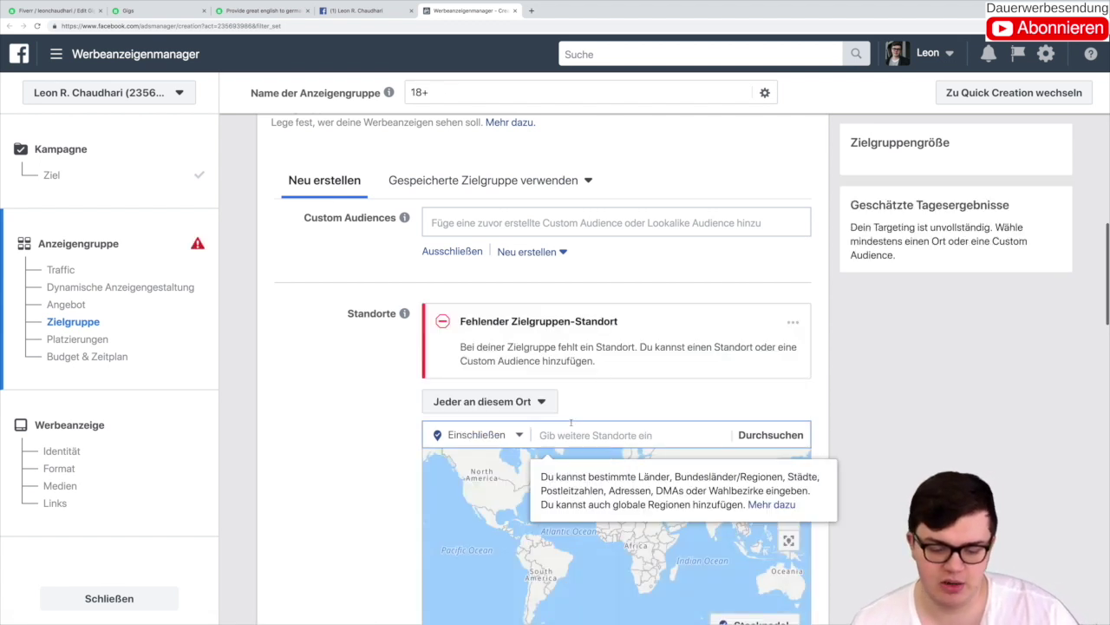
pyautogui.write('United')
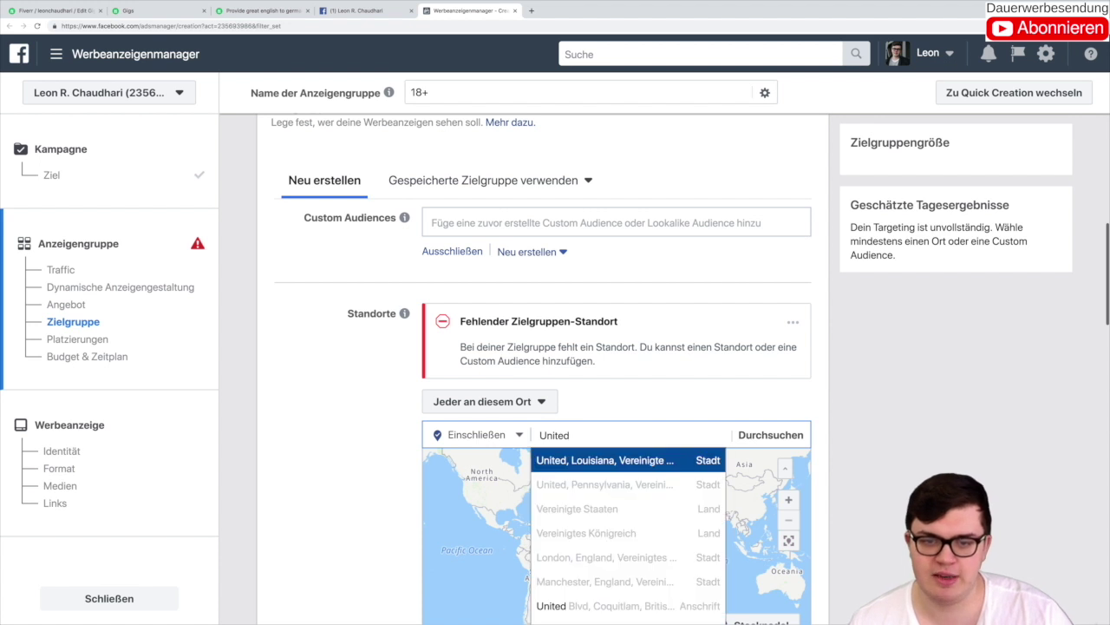
pyautogui.write(' States')
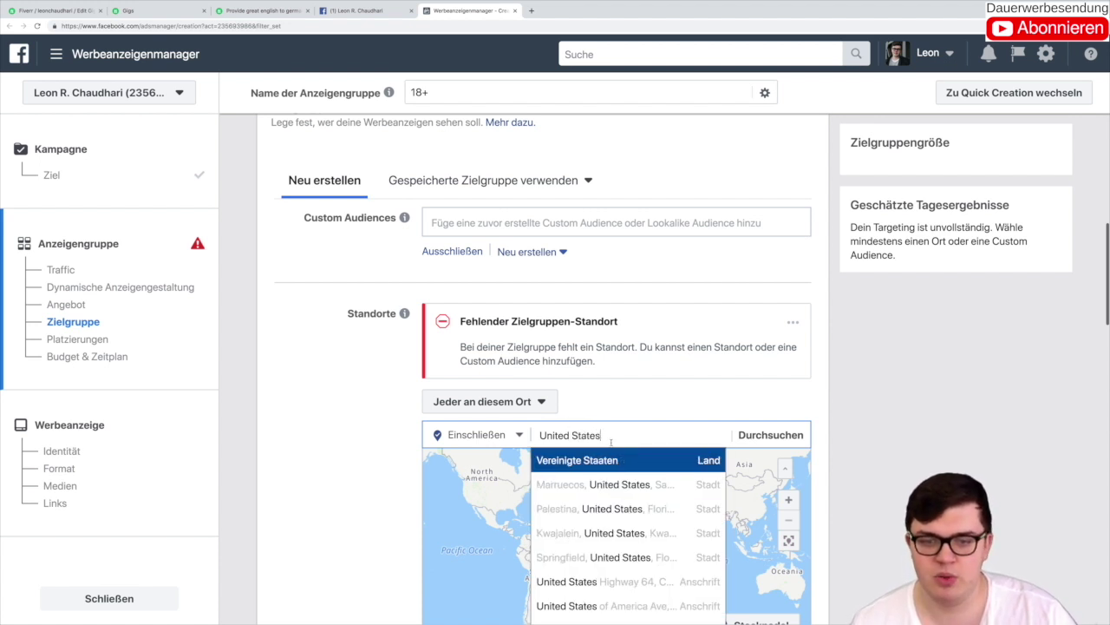
pyautogui.click(620, 459)
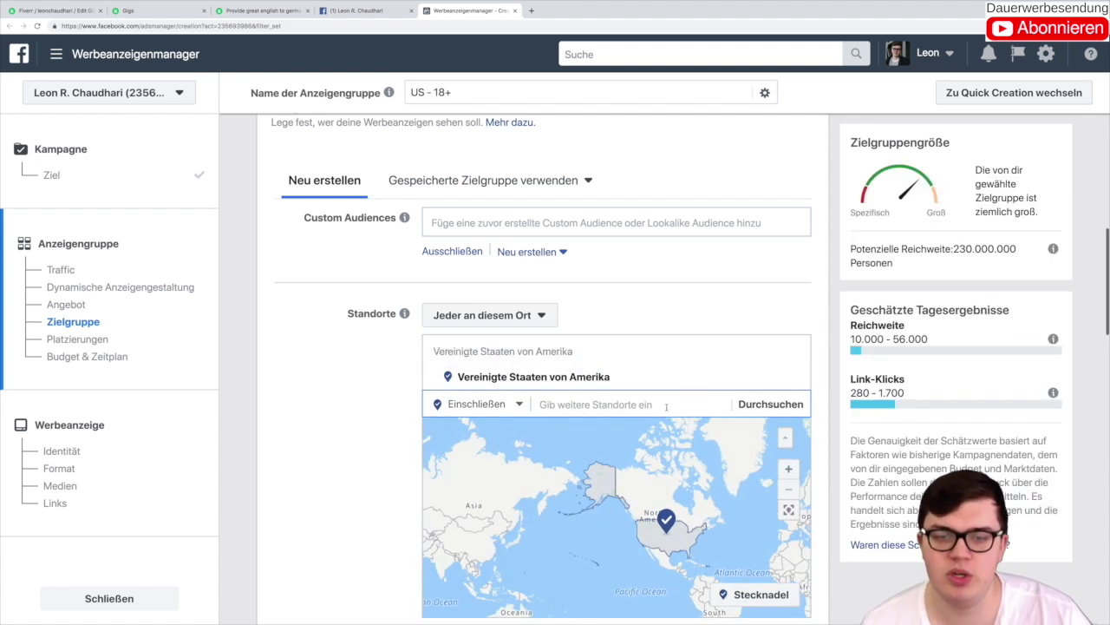
# Step: Add Vereinigtes Königreich as a target location after several unsuccessful searches
pyautogui.write('Englan')
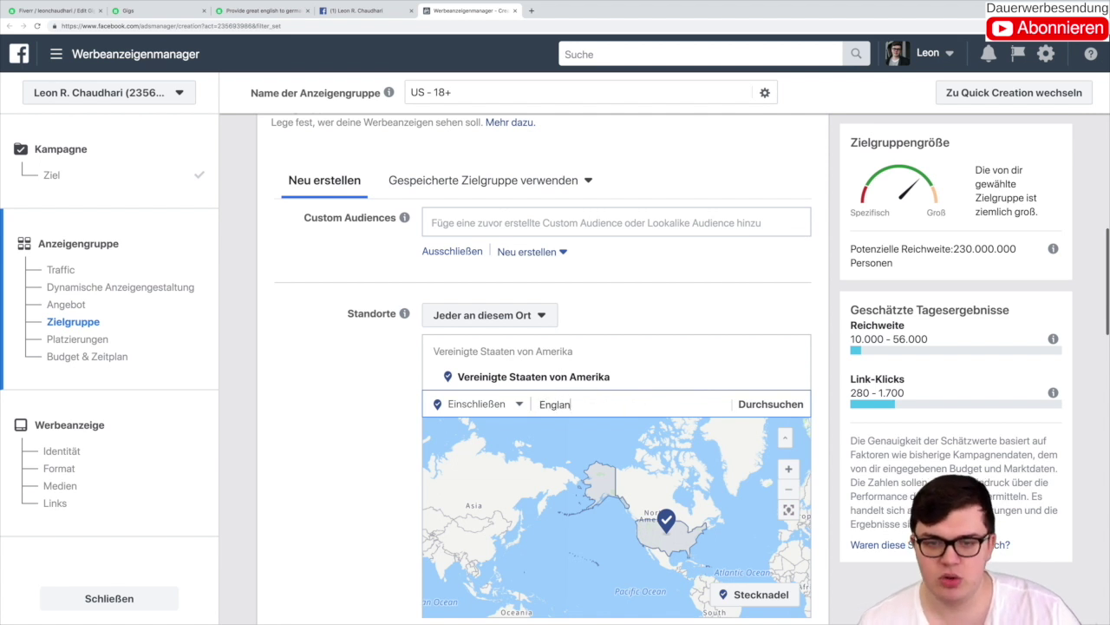
pyautogui.press('BackSpace')
pyautogui.press('BackSpace')
pyautogui.press('BackSpace')
pyautogui.press('BackSpace')
pyautogui.press('BackSpace')
pyautogui.press('BackSpace')
pyautogui.write('Groß')
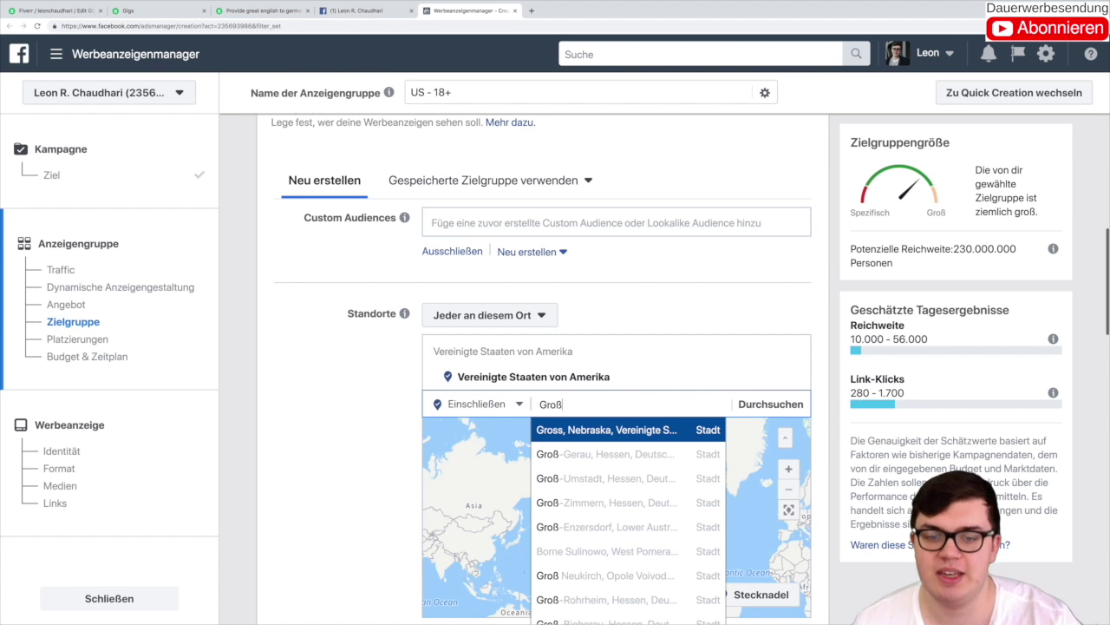
pyautogui.press('BackSpace')
pyautogui.press('BackSpace')
pyautogui.press('BackSpace')
pyautogui.write('B')
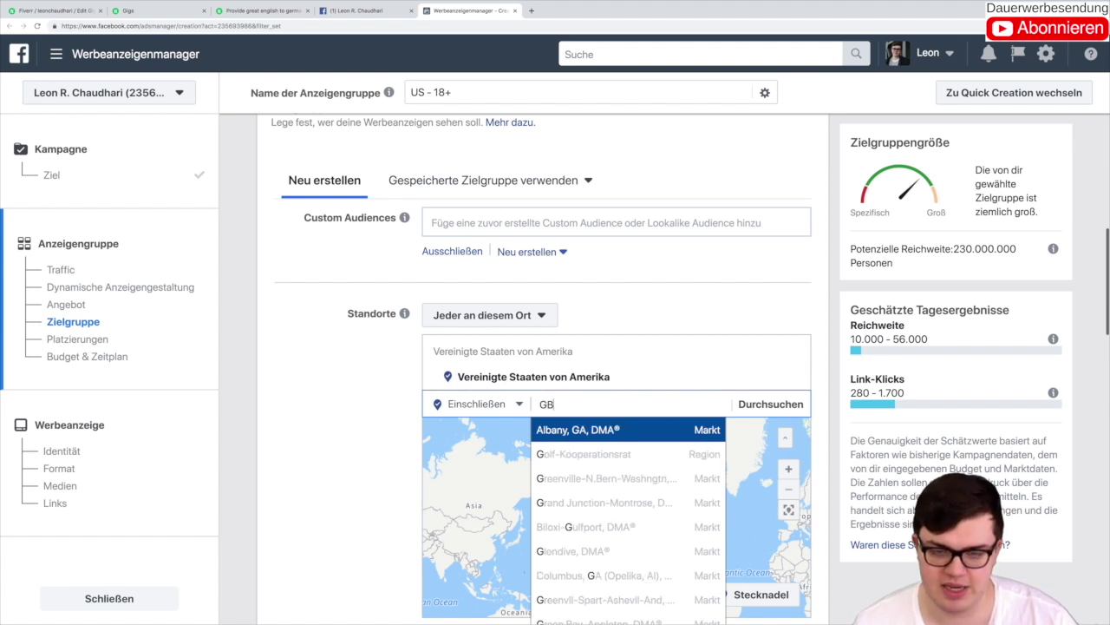
pyautogui.press('BackSpace')
pyautogui.press('BackSpace')
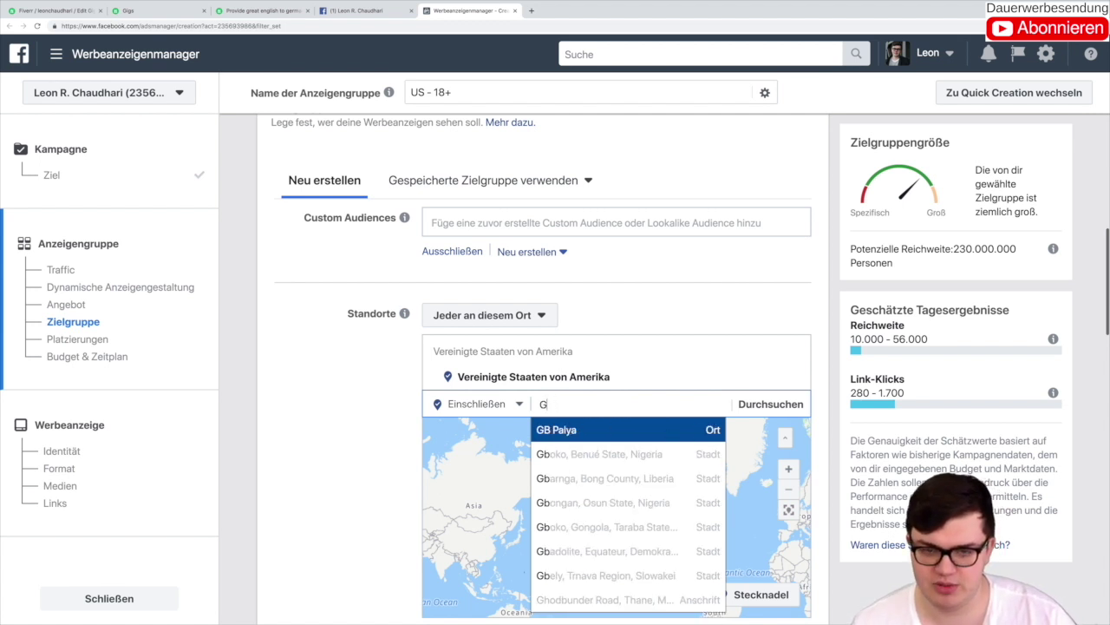
pyautogui.write('Großbr')
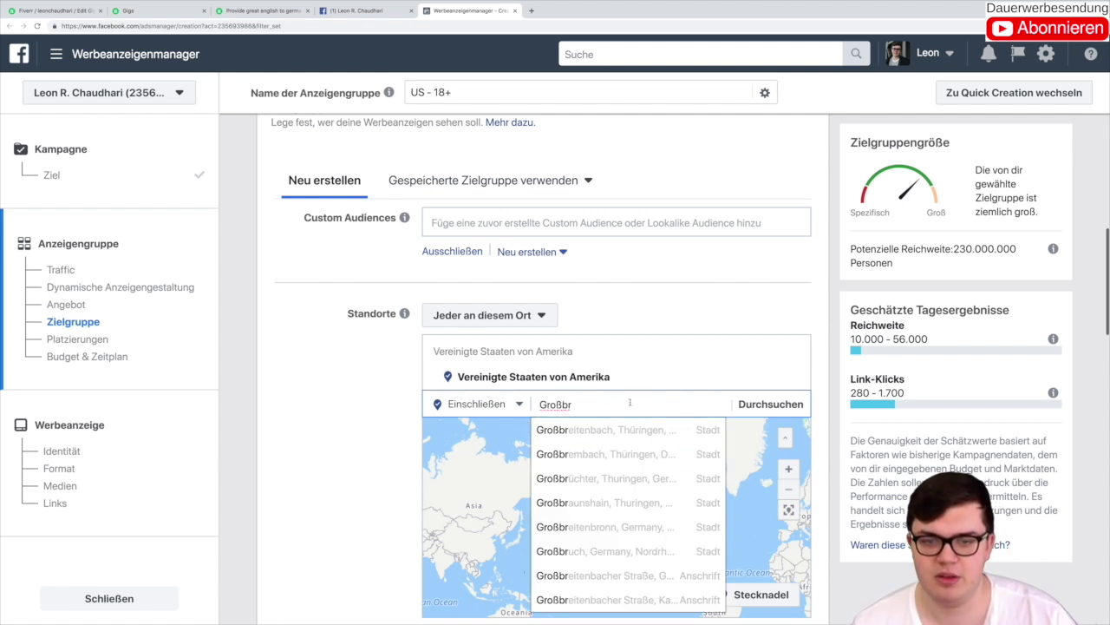
pyautogui.write('itannien')
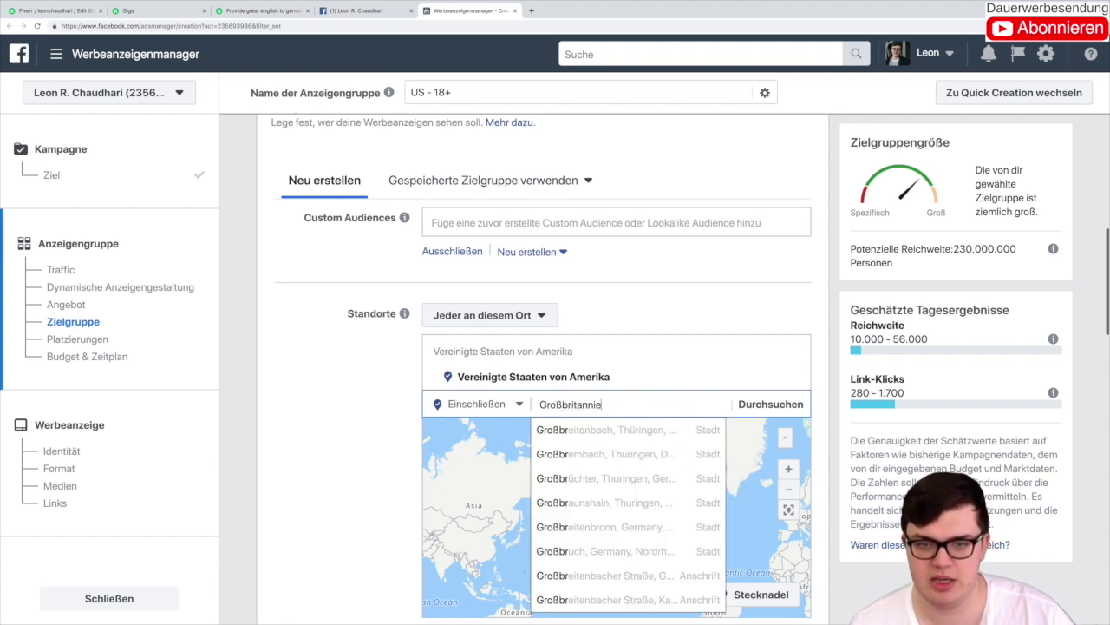
pyautogui.press('BackSpace')
pyautogui.press('BackSpace')
pyautogui.press('BackSpace')
pyautogui.press('BackSpace')
pyautogui.press('BackSpace')
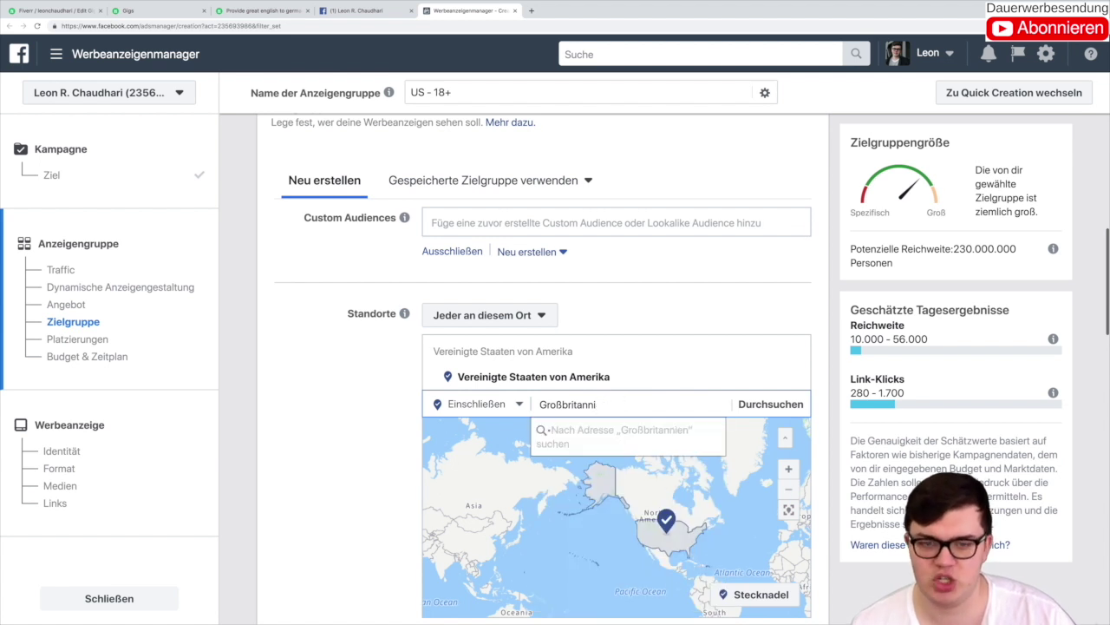
pyautogui.press('BackSpace')
pyautogui.press('BackSpace')
pyautogui.press('BackSpace')
pyautogui.press('BackSpace')
pyautogui.press('BackSpace')
pyautogui.press('BackSpace')
pyautogui.press('BackSpace')
pyautogui.press('BackSpace')
pyautogui.press('BackSpace')
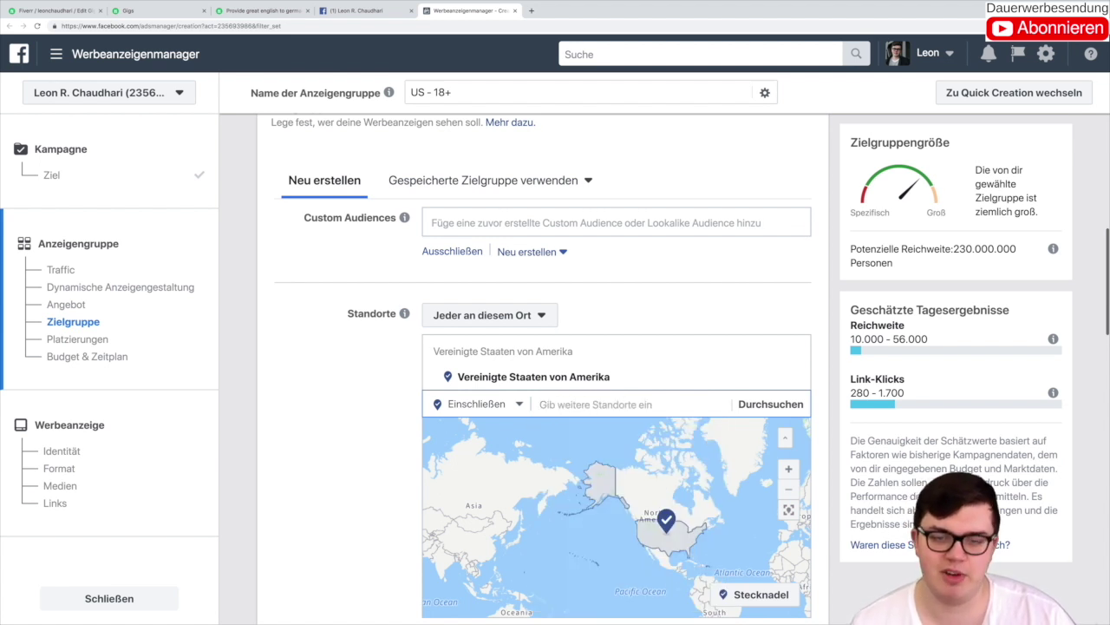
pyautogui.write('Deu')
pyautogui.press('BackSpace')
pyautogui.press('BackSpace')
pyautogui.press('BackSpace')
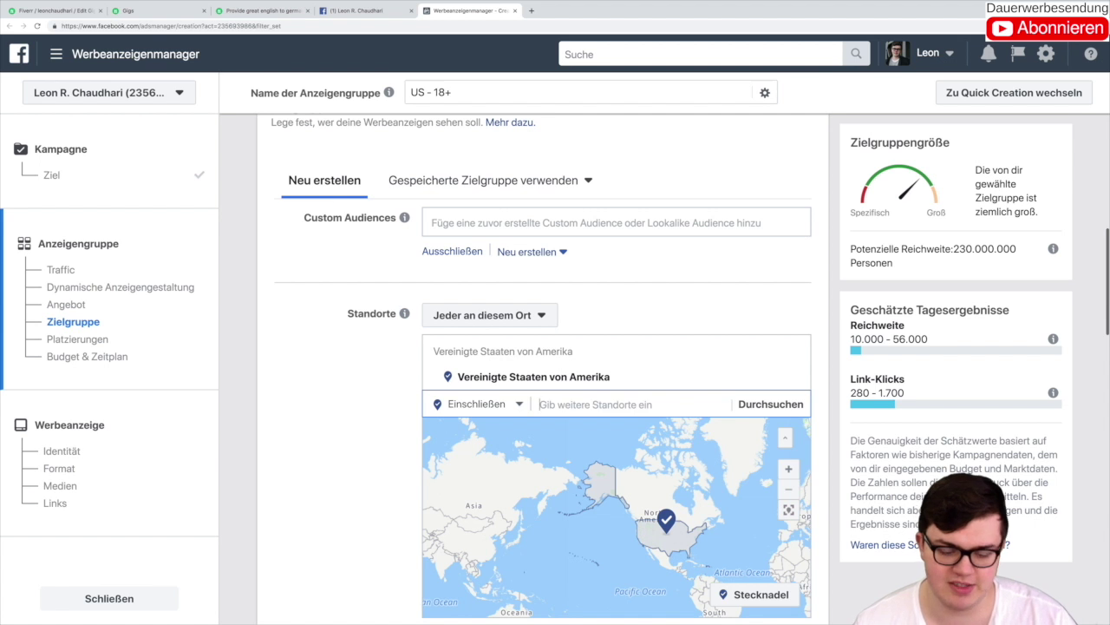
pyautogui.write('Verein')
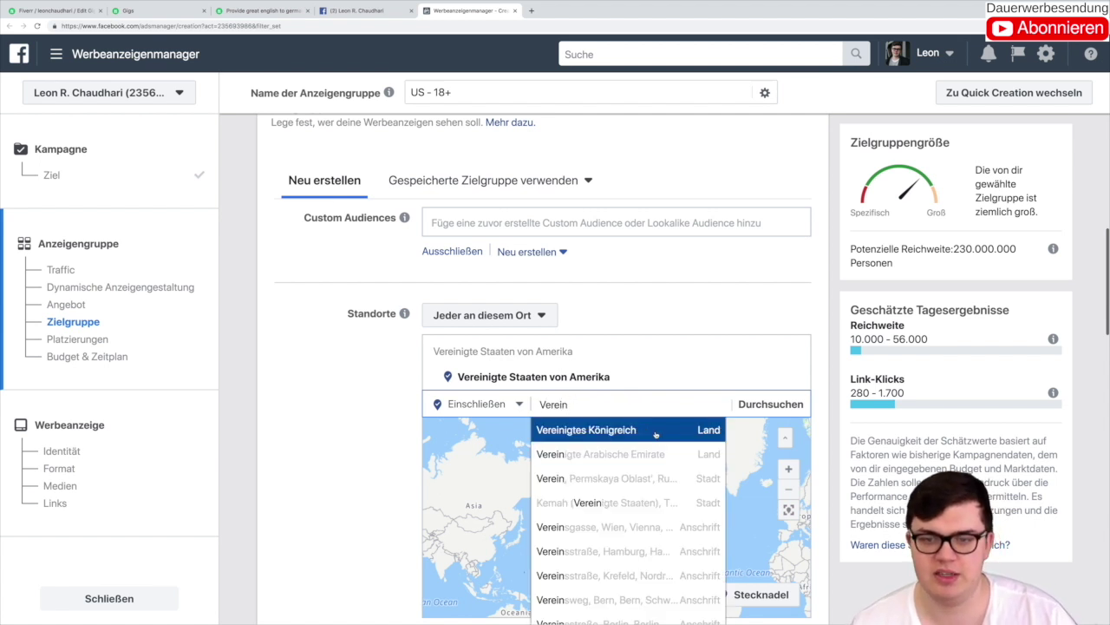
pyautogui.press('Return')
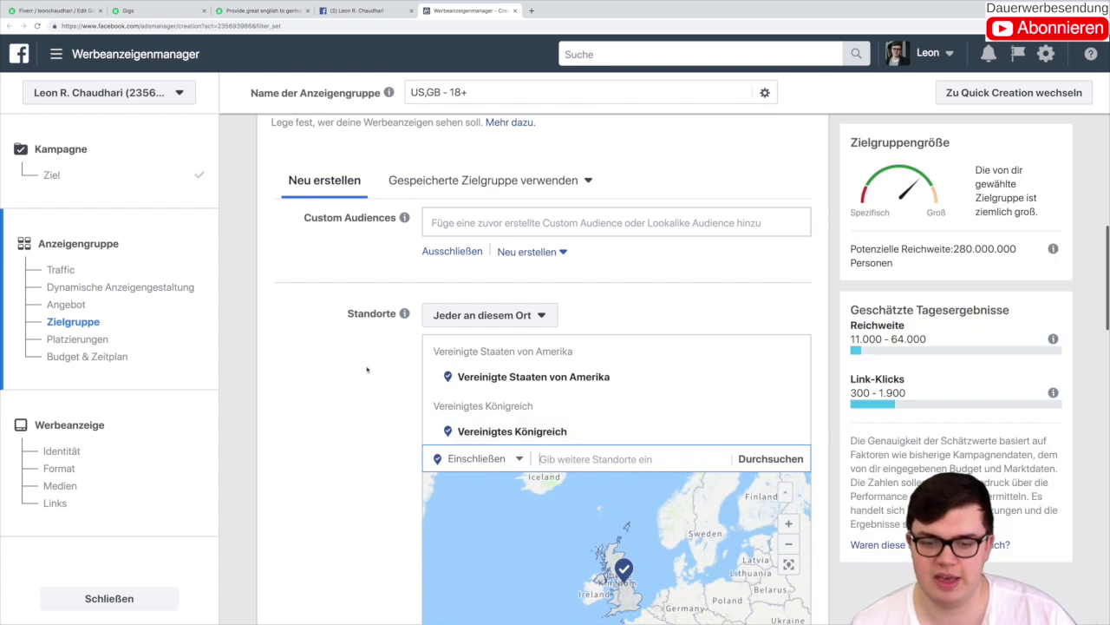
# Step: Add Irland and Kanada to the target locations
pyautogui.click(540, 460)
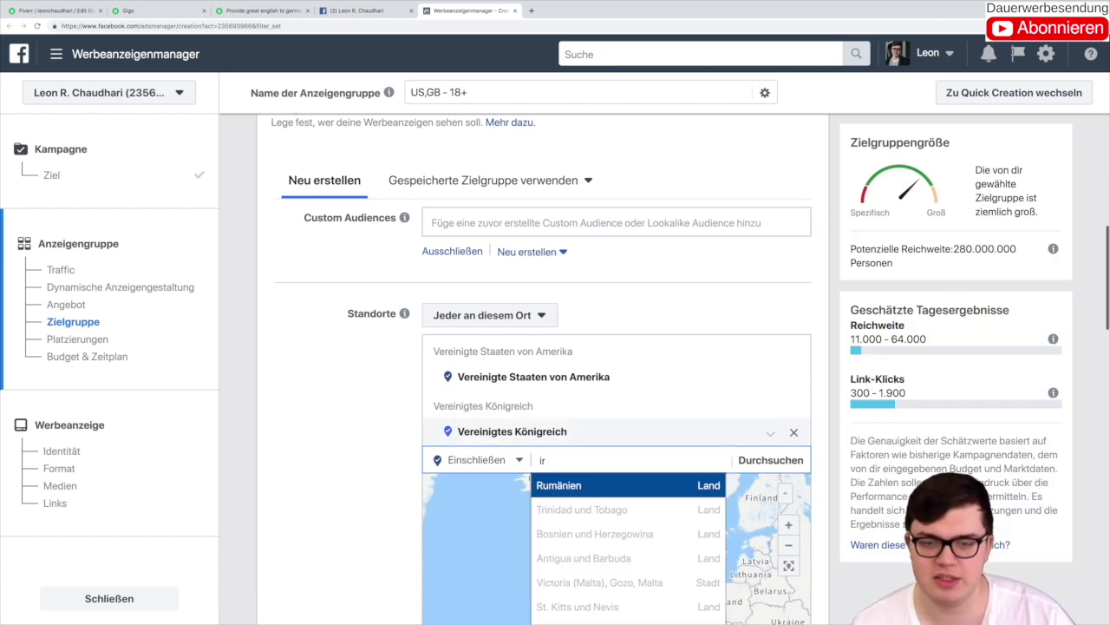
pyautogui.write('la')
pyautogui.click(600, 484)
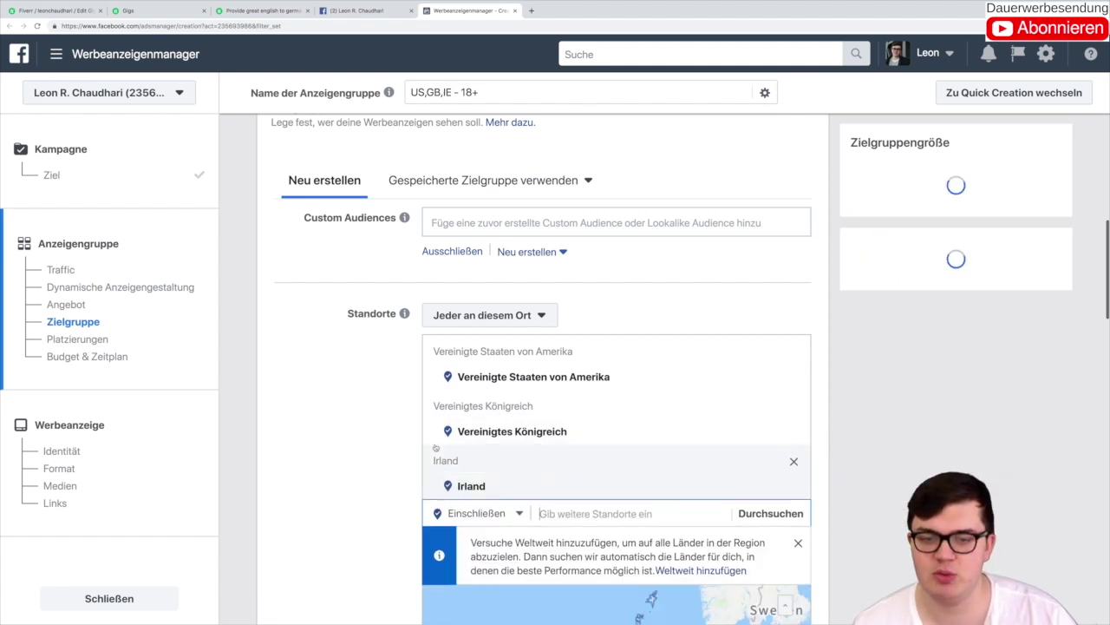
pyautogui.scroll(-3, 867, 449)
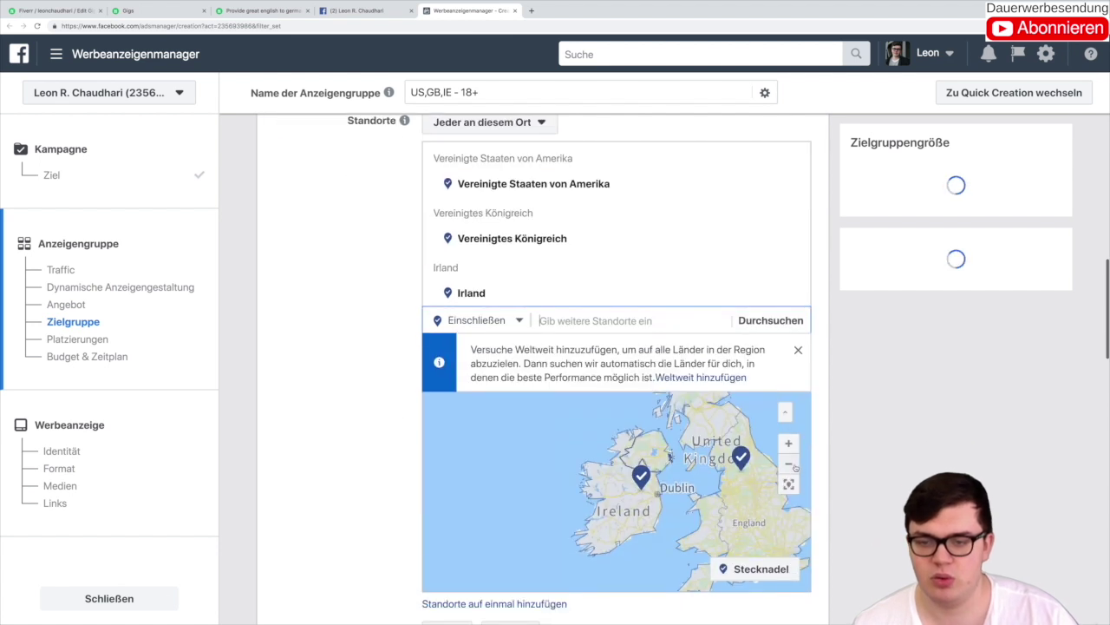
pyautogui.click(789, 464)
pyautogui.click(788, 463)
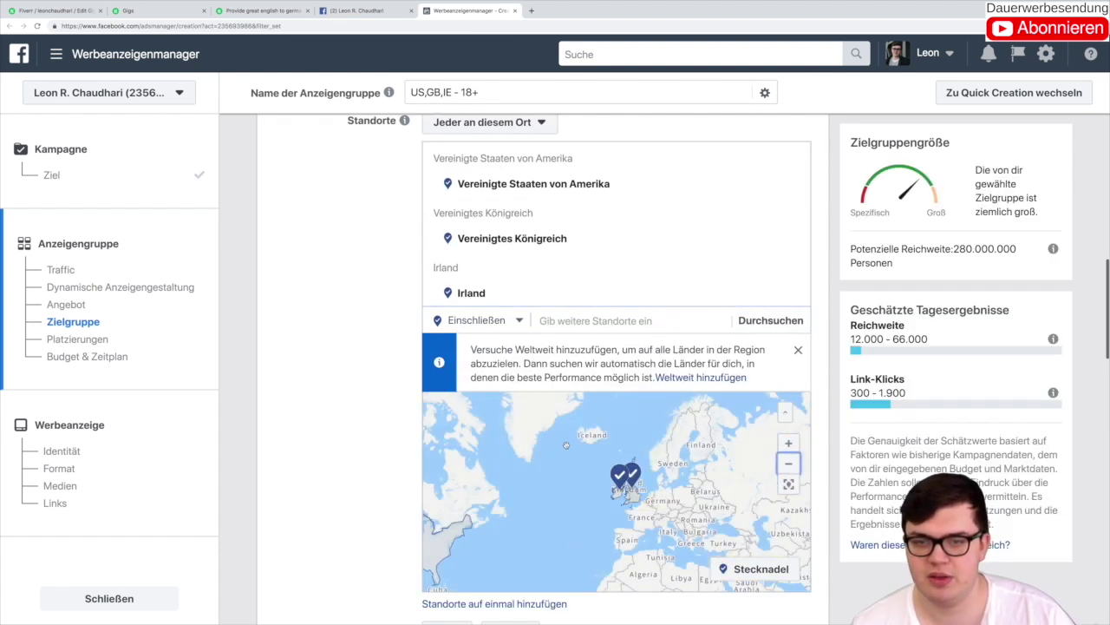
pyautogui.moveTo(565, 448); pyautogui.dragTo(661, 428)
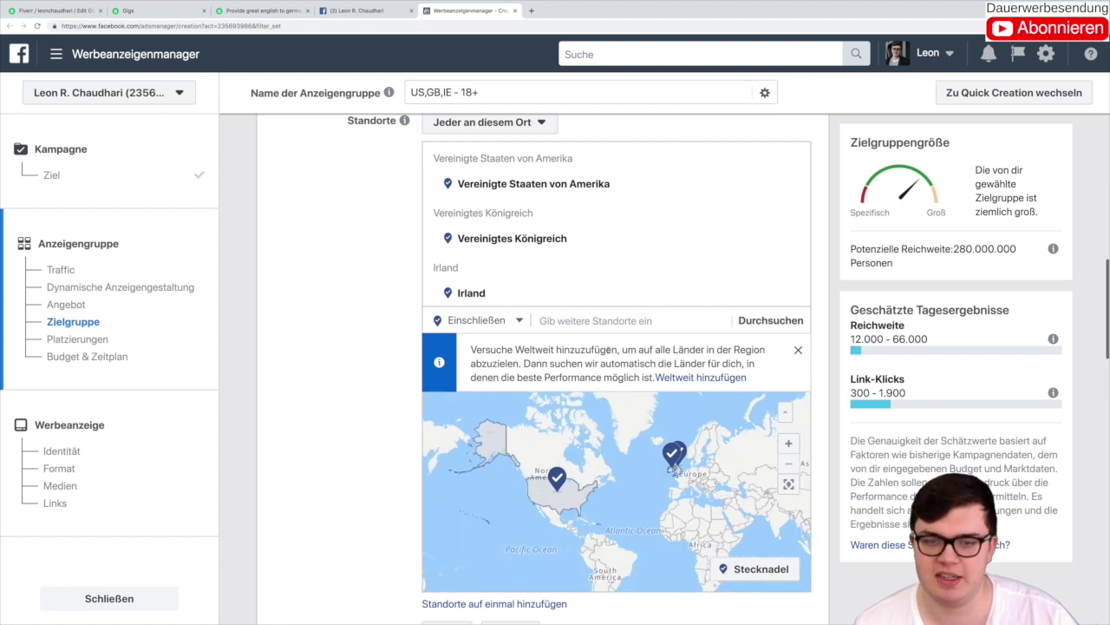
pyautogui.click(576, 319)
pyautogui.write('kanada')
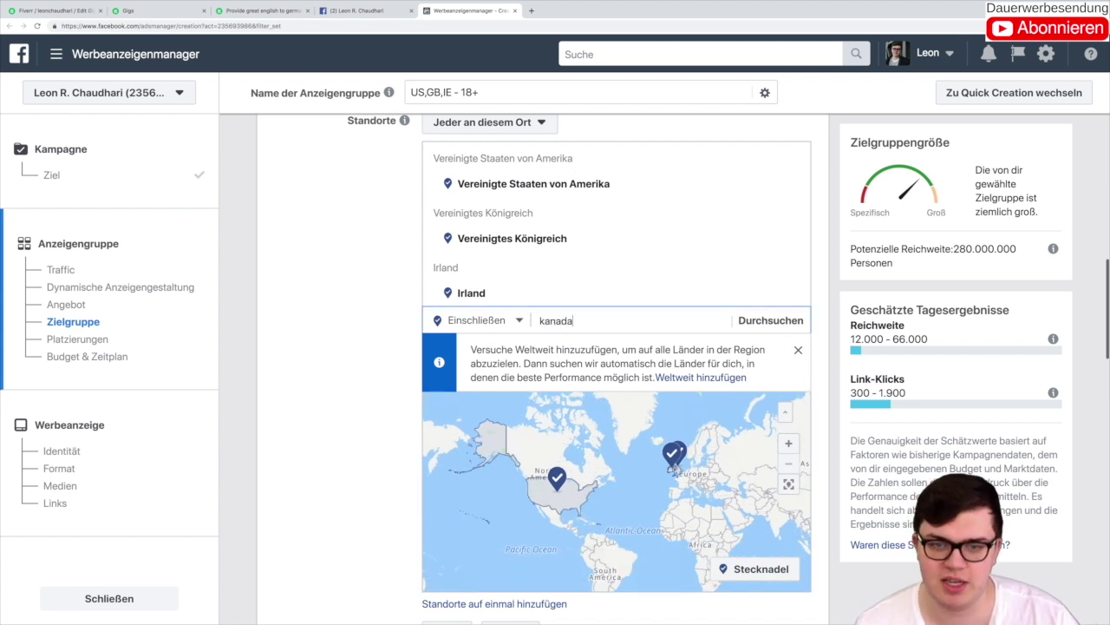
pyautogui.press('Return')
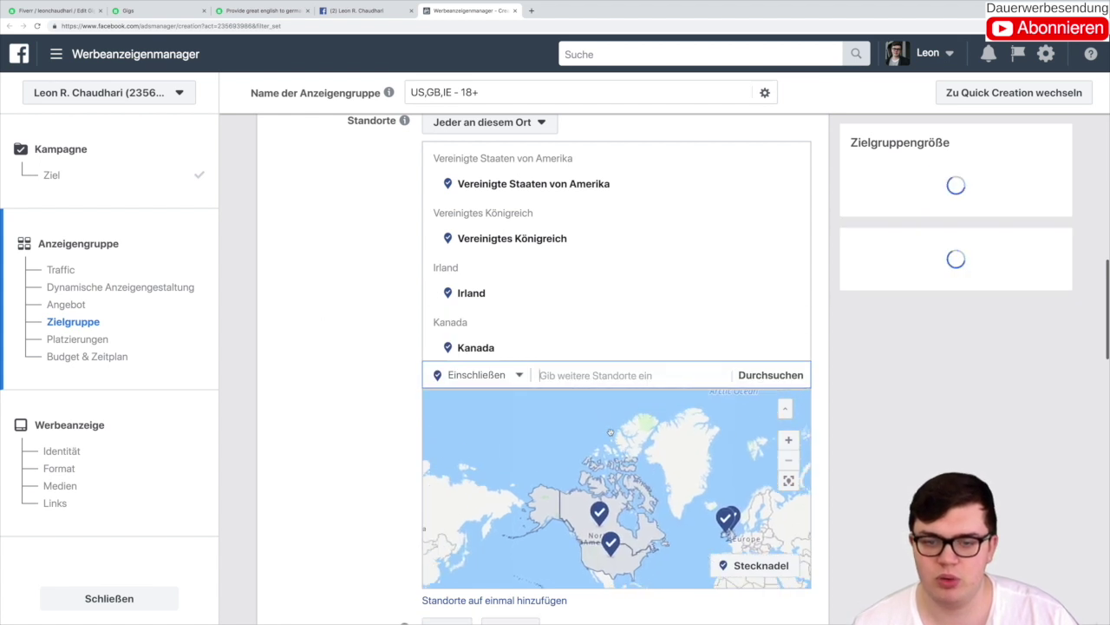
pyautogui.moveTo(630, 388); pyautogui.dragTo(572, 431)
pyautogui.scroll(2, 577, 422)
pyautogui.scroll(-2, 577, 422)
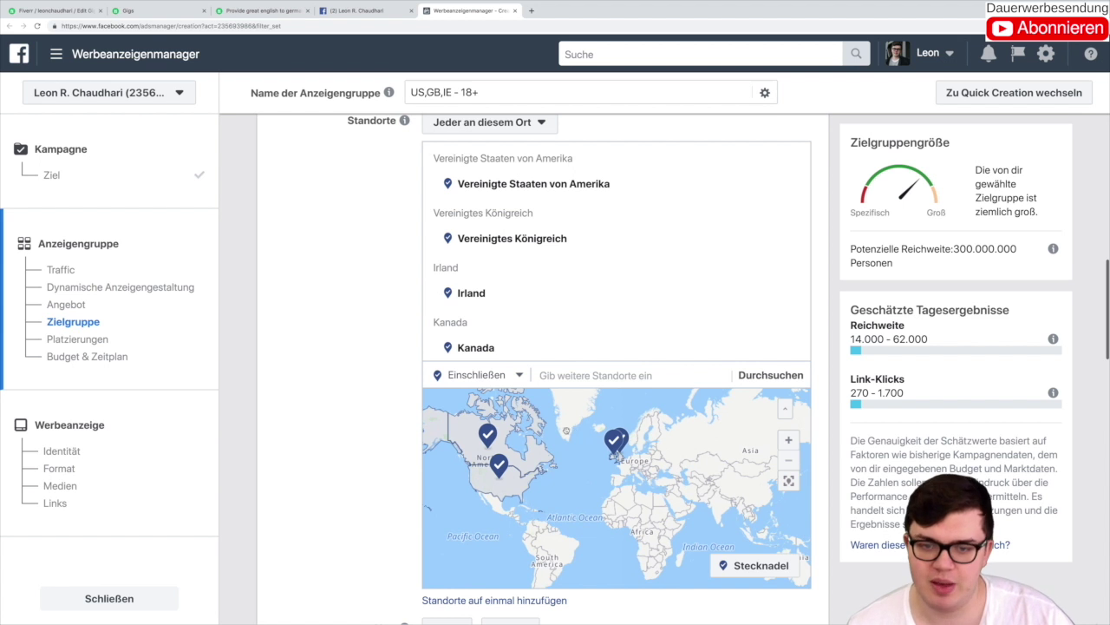
pyautogui.scroll(3, 566, 430)
pyautogui.moveTo(677, 450); pyautogui.dragTo(579, 427)
pyautogui.scroll(3, 649, 491)
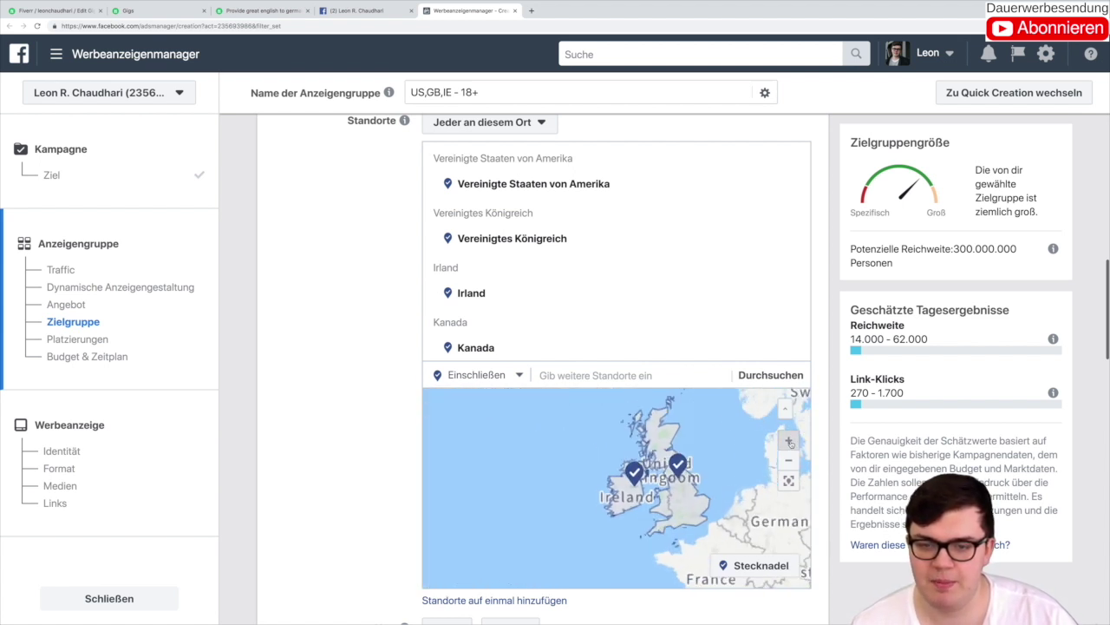
pyautogui.moveTo(686, 449); pyautogui.dragTo(570, 450)
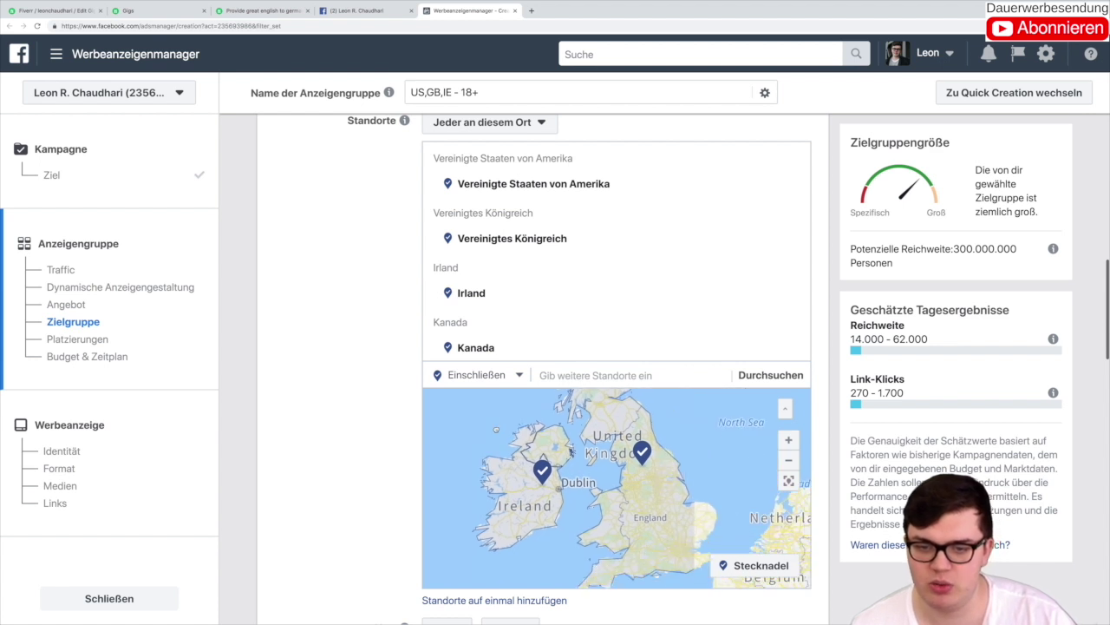
pyautogui.click(789, 460)
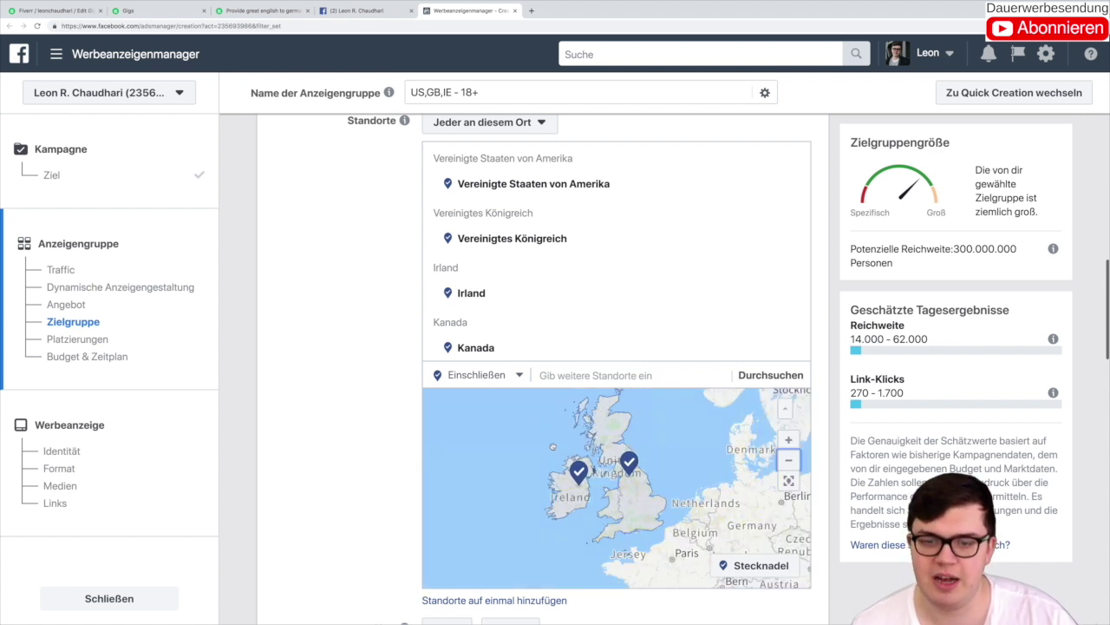
pyautogui.click(789, 459)
pyautogui.moveTo(518, 476); pyautogui.dragTo(740, 449)
pyautogui.moveTo(579, 443); pyautogui.dragTo(626, 463)
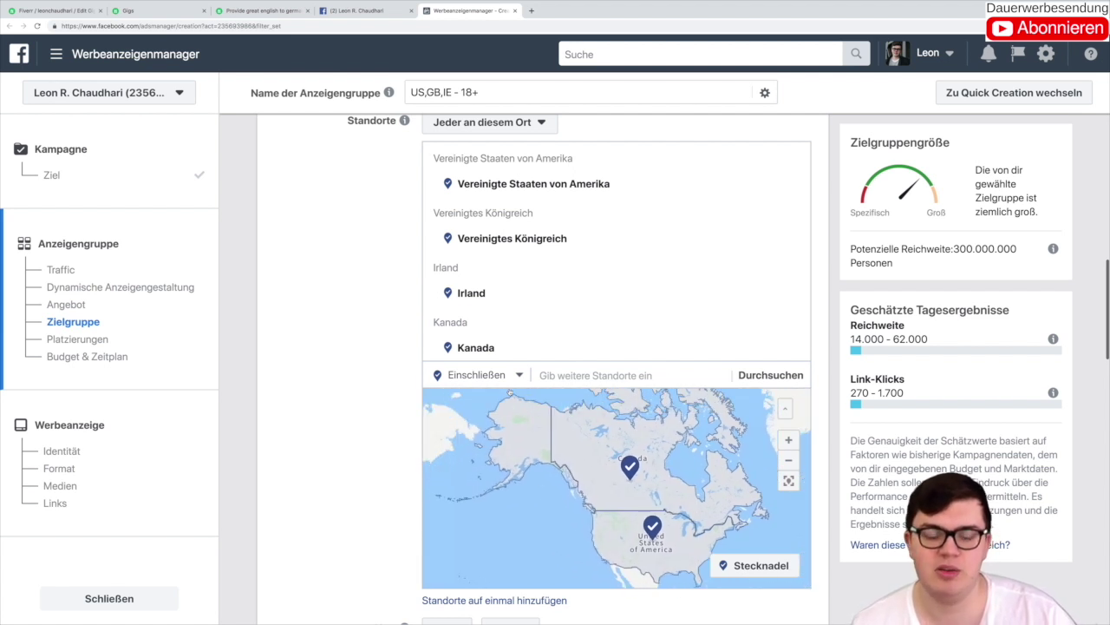
pyautogui.moveTo(554, 525); pyautogui.dragTo(510, 517)
pyautogui.scroll(2, 307, 263)
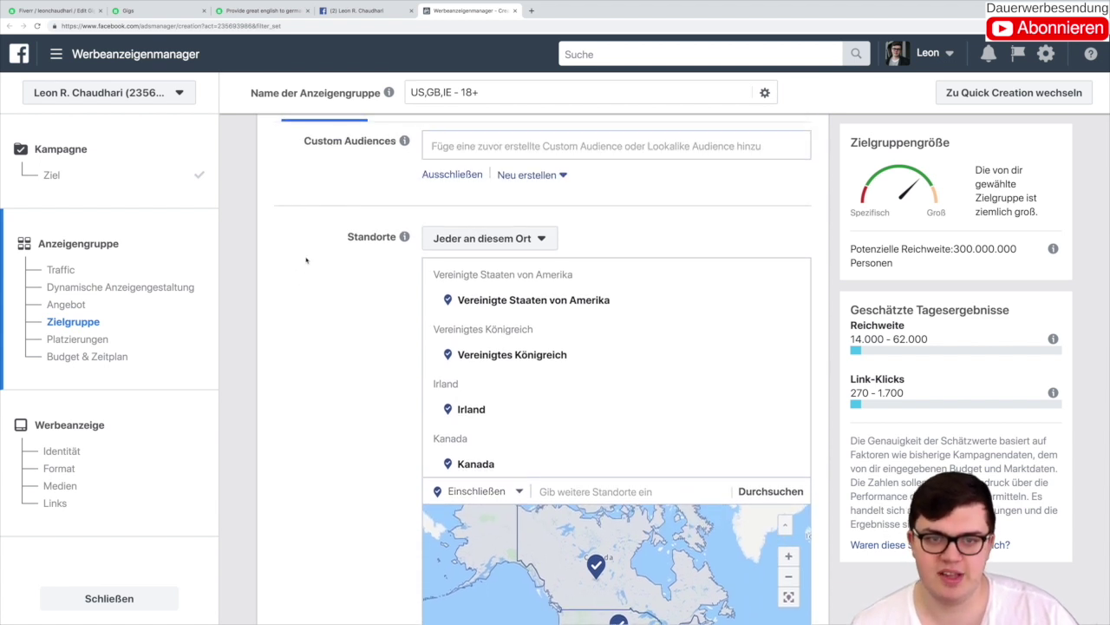
pyautogui.moveTo(769, 465)
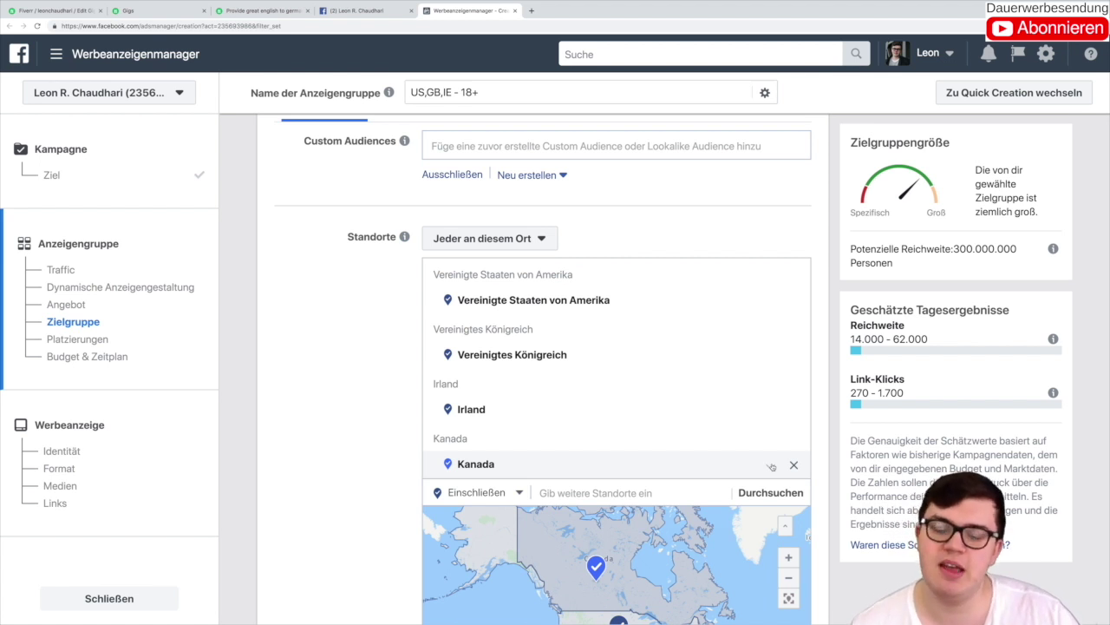
pyautogui.click(771, 467)
pyautogui.scroll(-1, 750, 494)
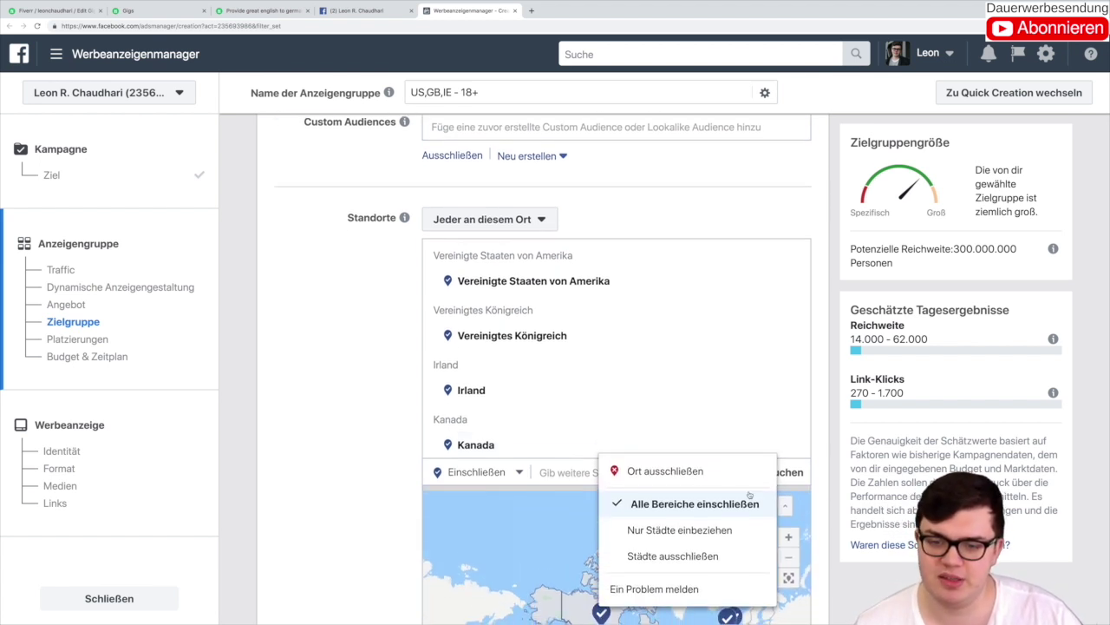
pyautogui.click(723, 539)
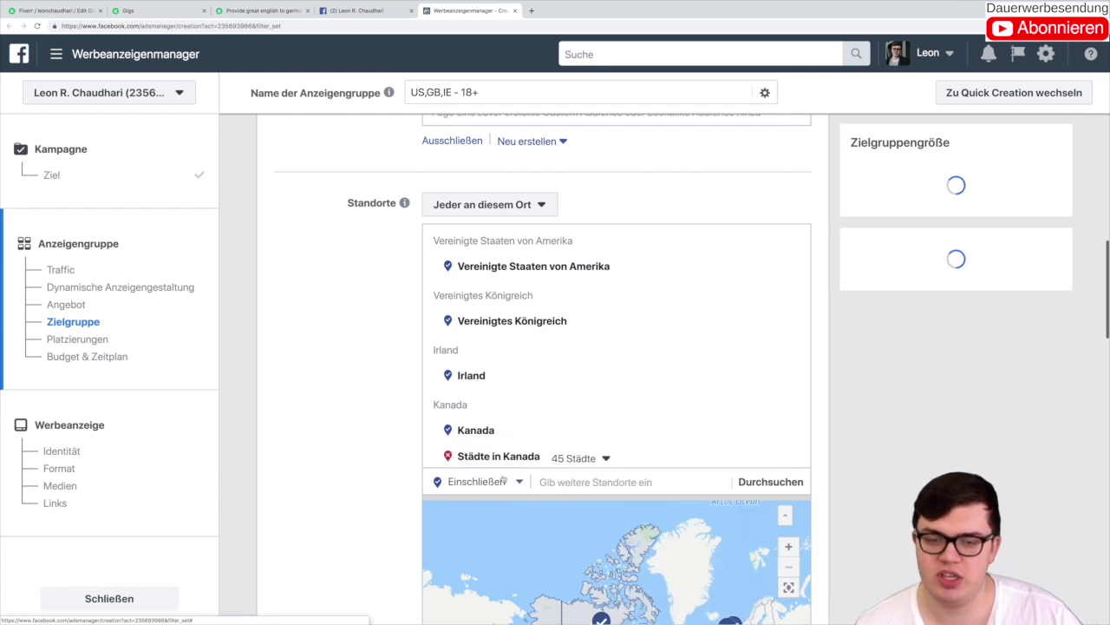
pyautogui.scroll(-3, 572, 503)
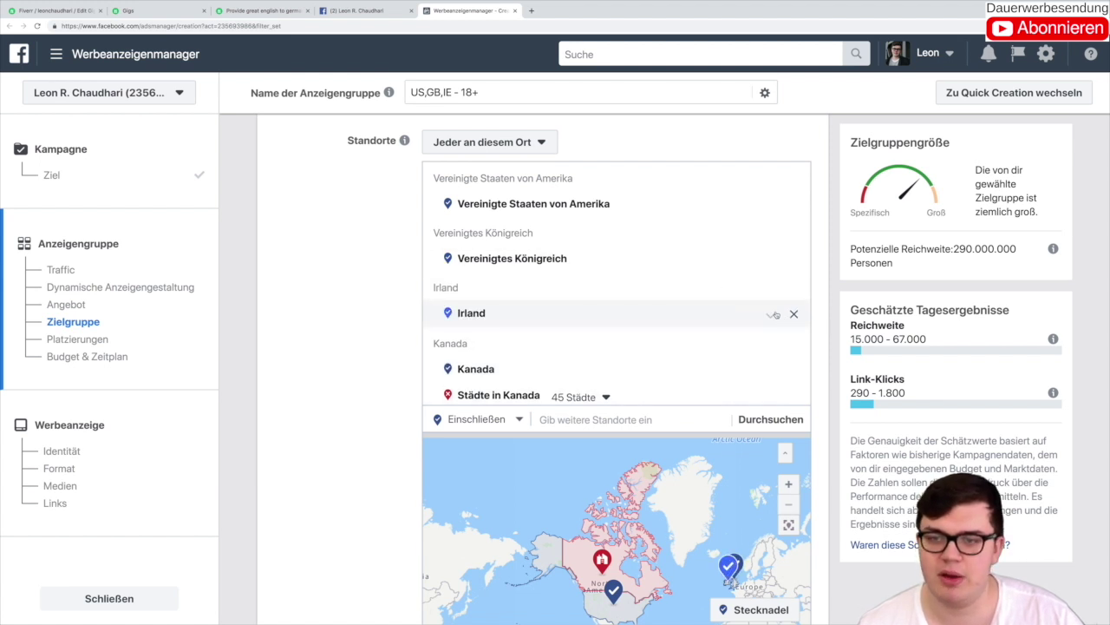
pyautogui.click(771, 314)
pyautogui.click(683, 425)
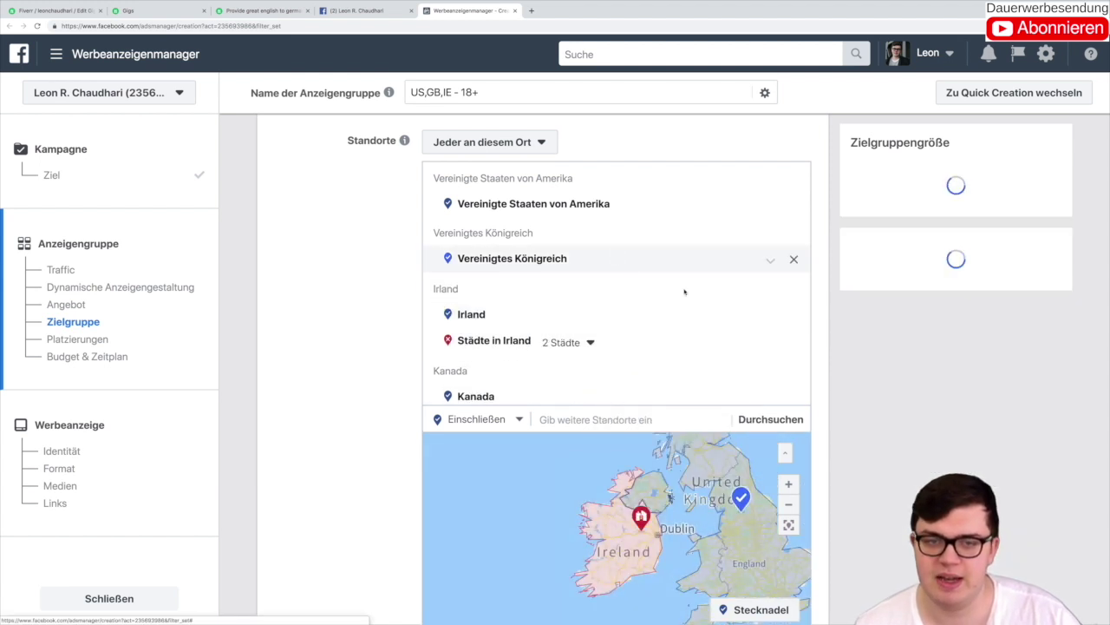
pyautogui.click(771, 256)
pyautogui.click(718, 359)
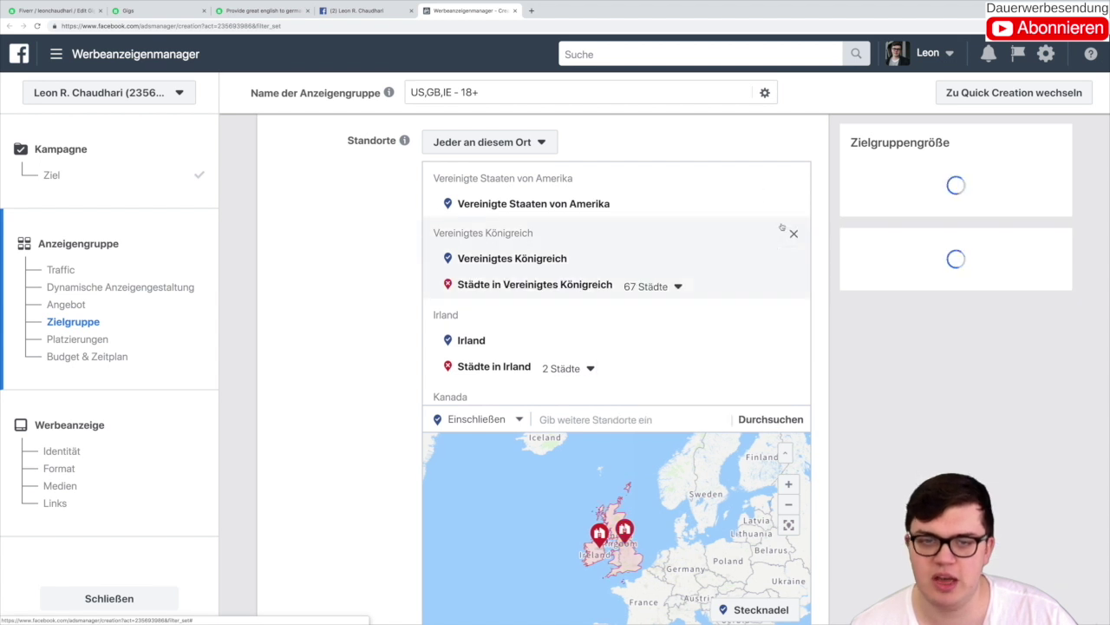
pyautogui.click(771, 203)
pyautogui.click(719, 317)
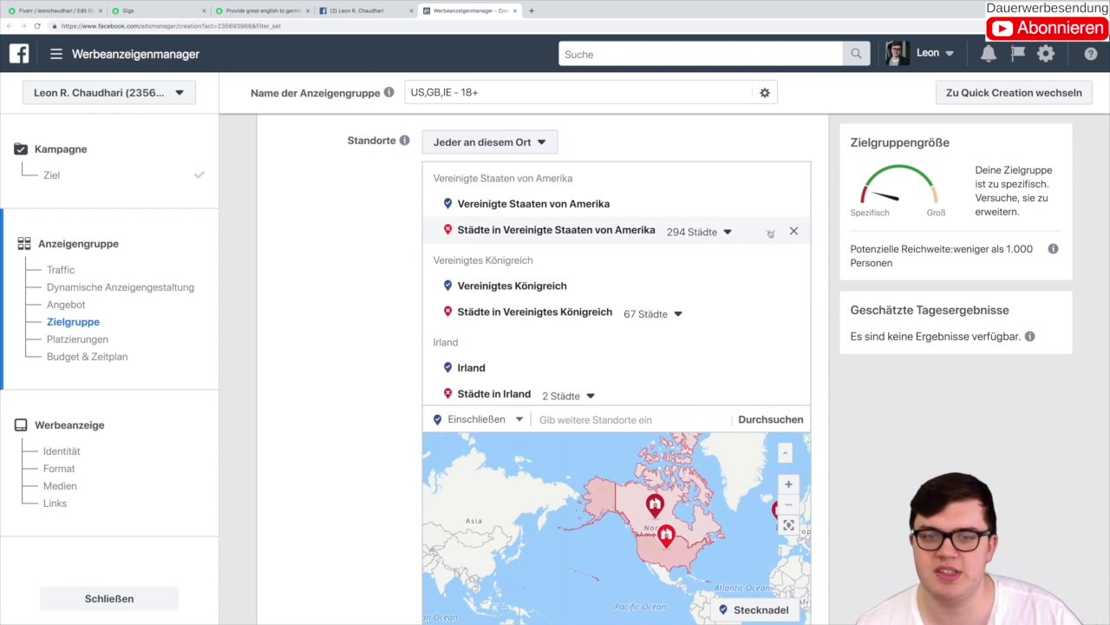
pyautogui.click(699, 231)
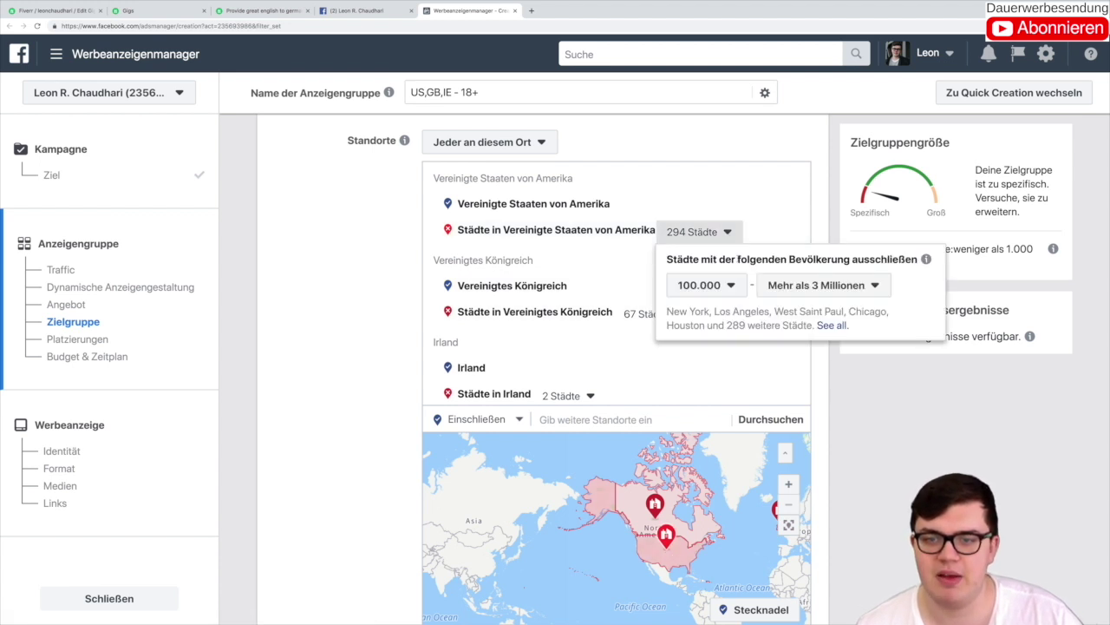
pyautogui.click(771, 234)
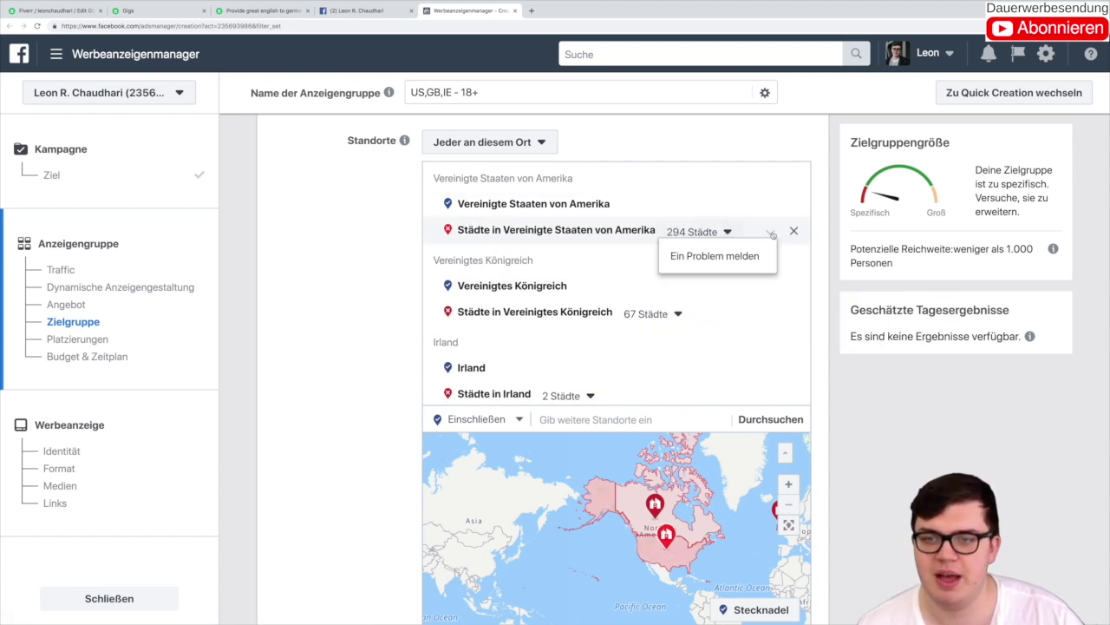
pyautogui.click(793, 234)
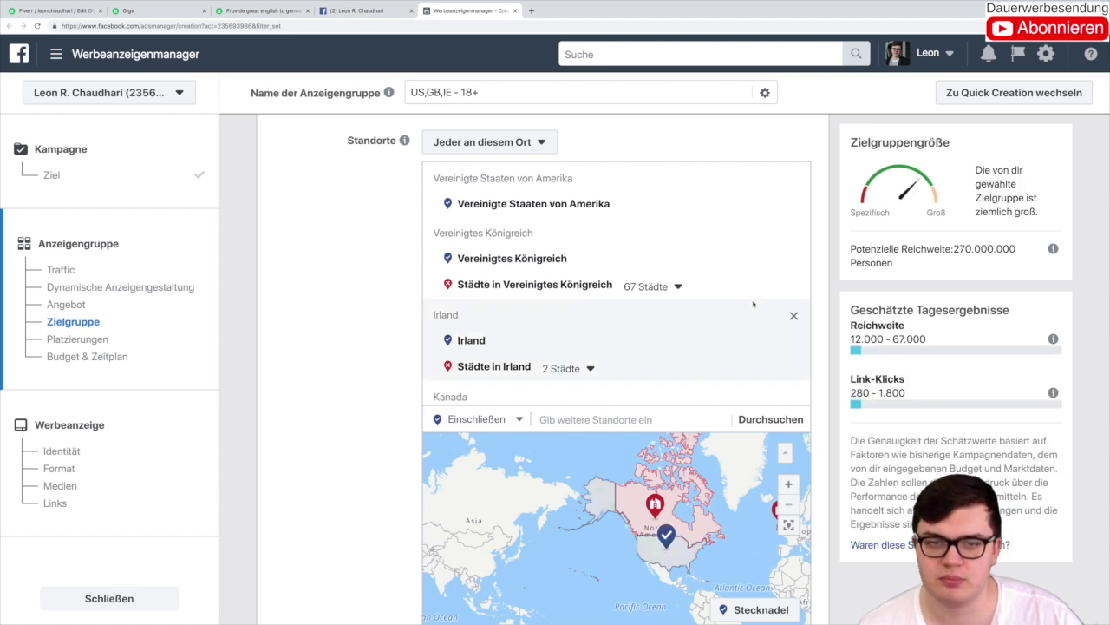
pyautogui.click(790, 287)
pyautogui.scroll(-1, 651, 305)
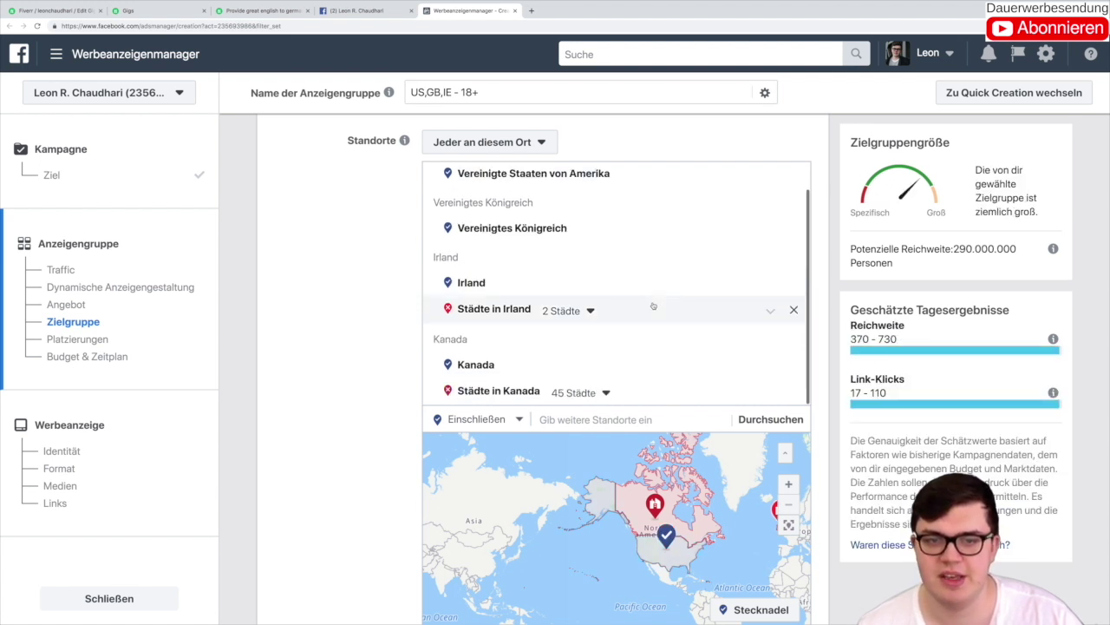
pyautogui.click(794, 310)
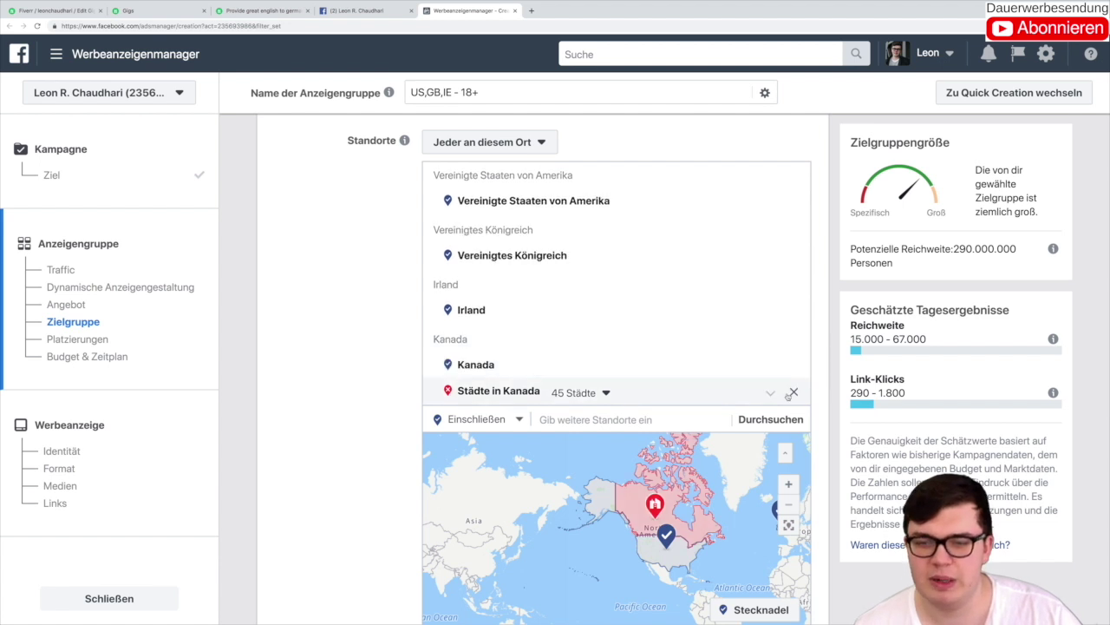
pyautogui.click(793, 392)
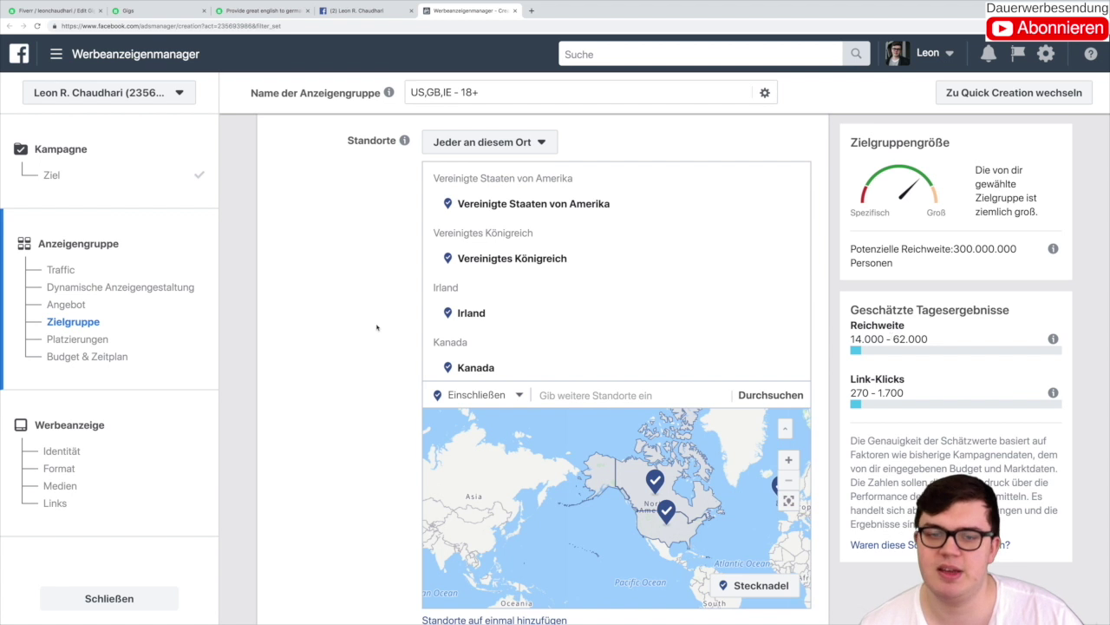
# Step: Set the Alter range to a maximum of 45 and a minimum of 30
pyautogui.scroll(-5, 377, 327)
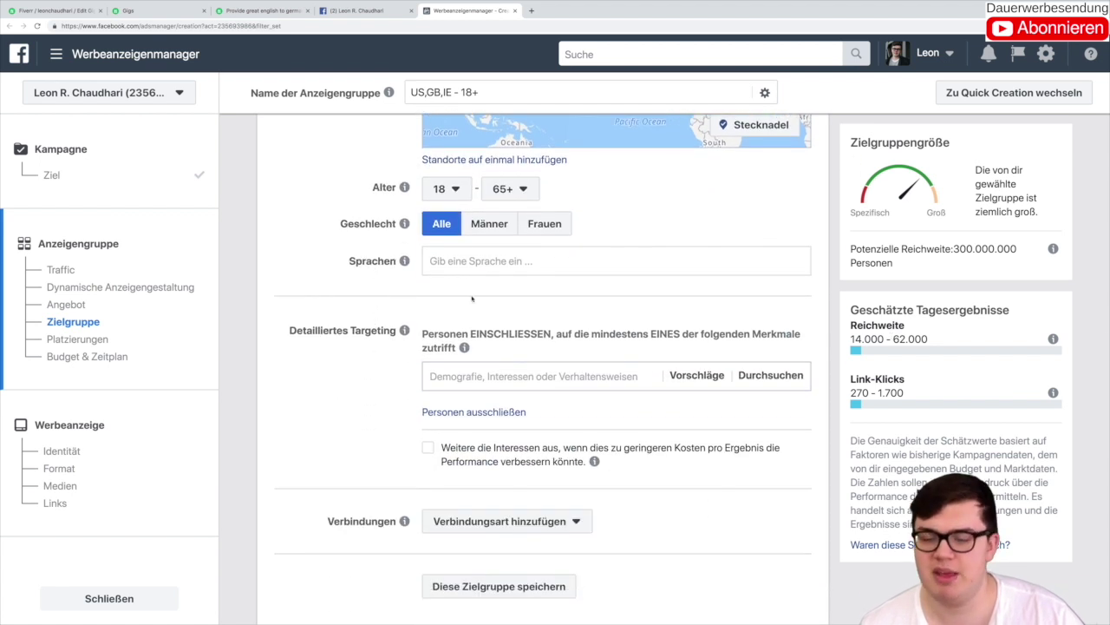
pyautogui.scroll(1, 454, 253)
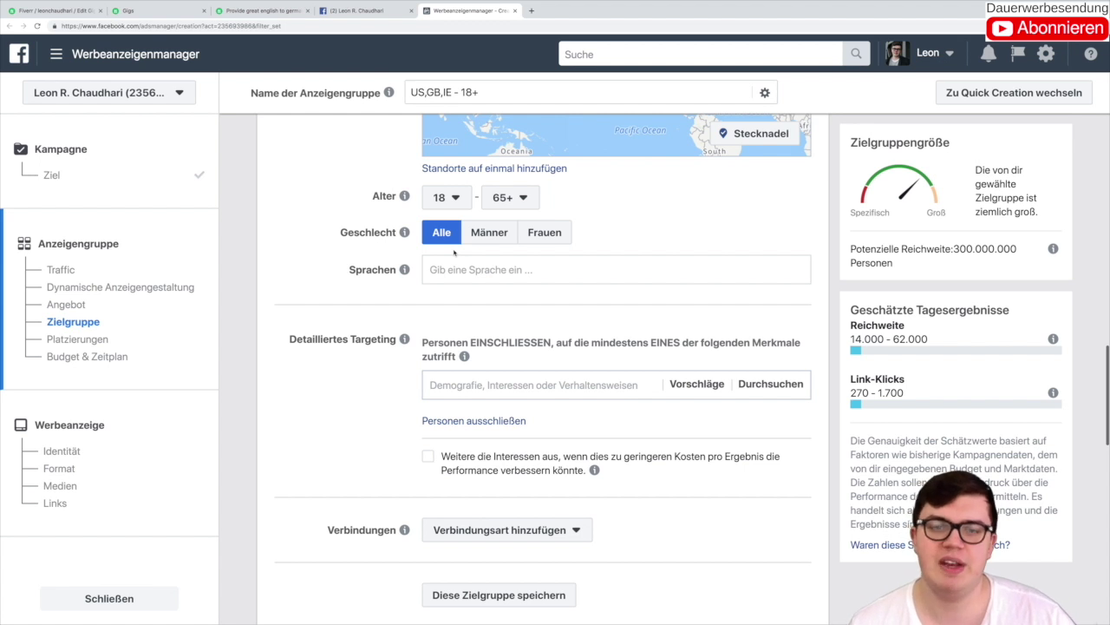
pyautogui.click(448, 199)
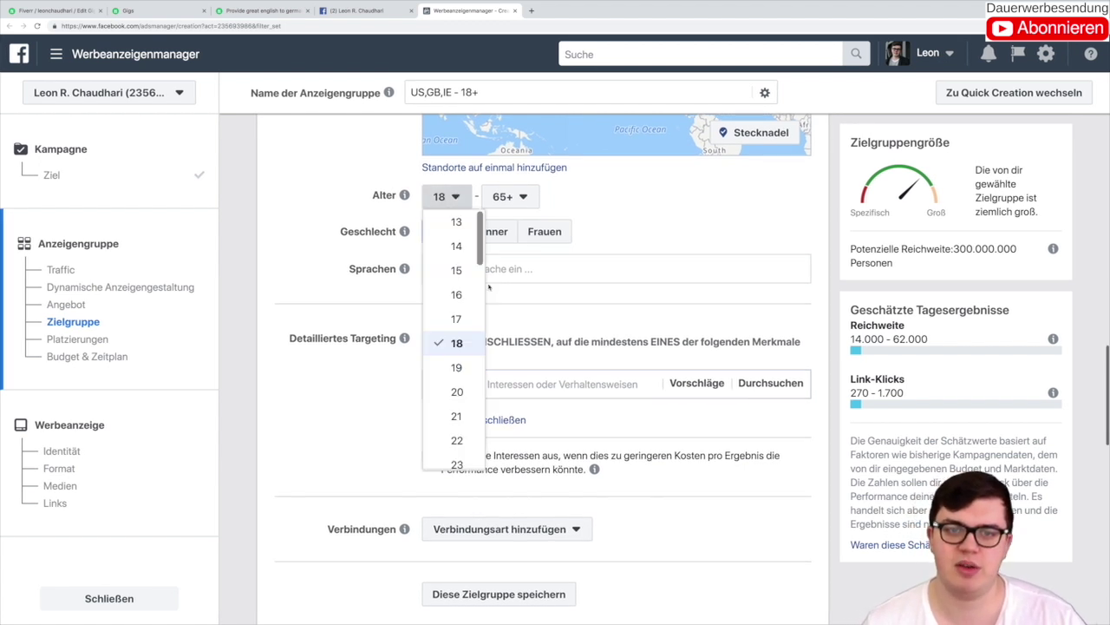
pyautogui.scroll(-3, 459, 347)
pyautogui.click(456, 414)
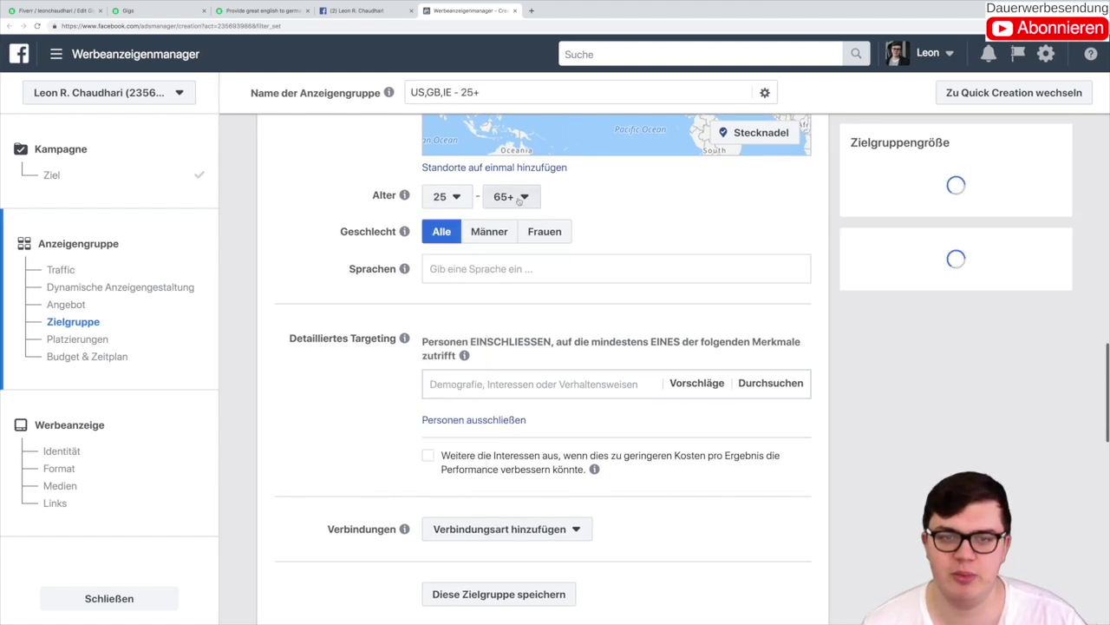
pyautogui.click(519, 197)
pyautogui.scroll(5, 510, 356)
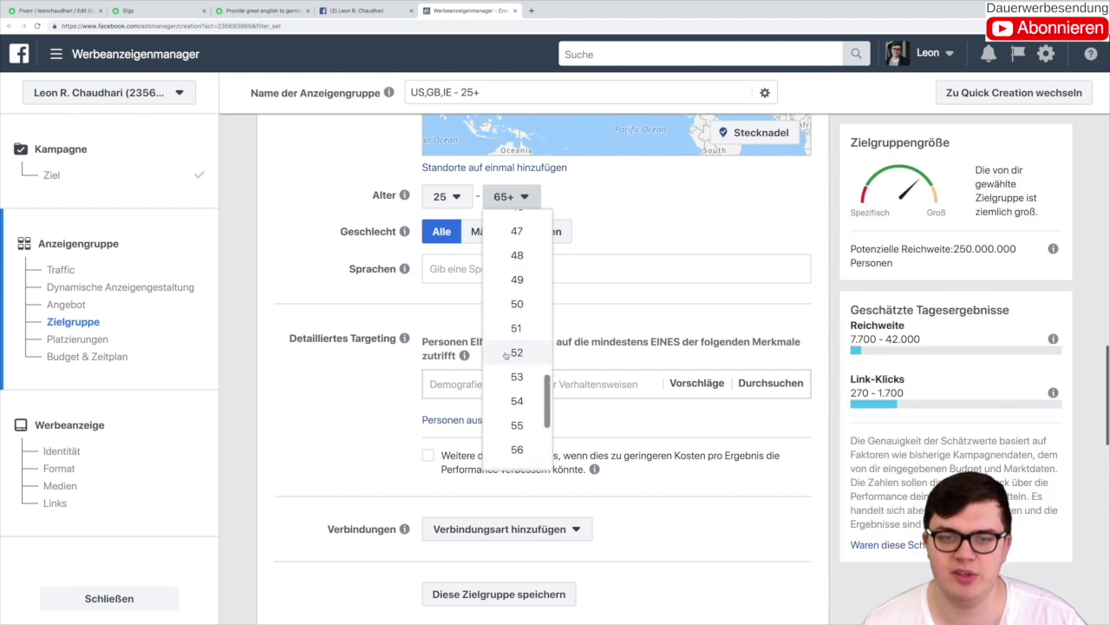
pyautogui.scroll(3, 503, 261)
pyautogui.click(510, 266)
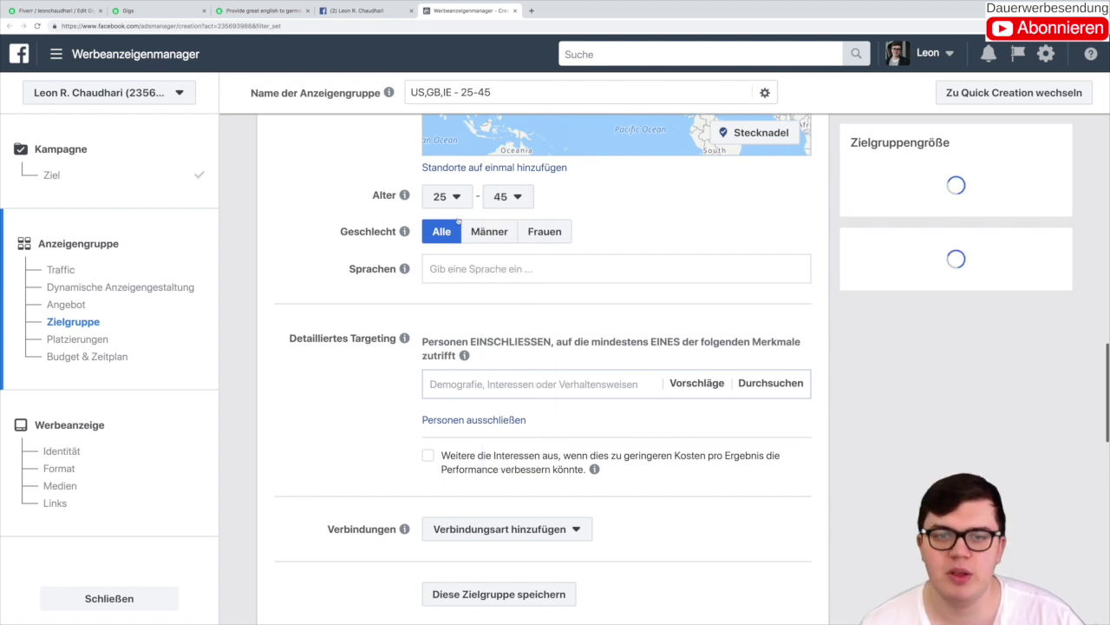
pyautogui.click(447, 197)
pyautogui.scroll(-3, 460, 347)
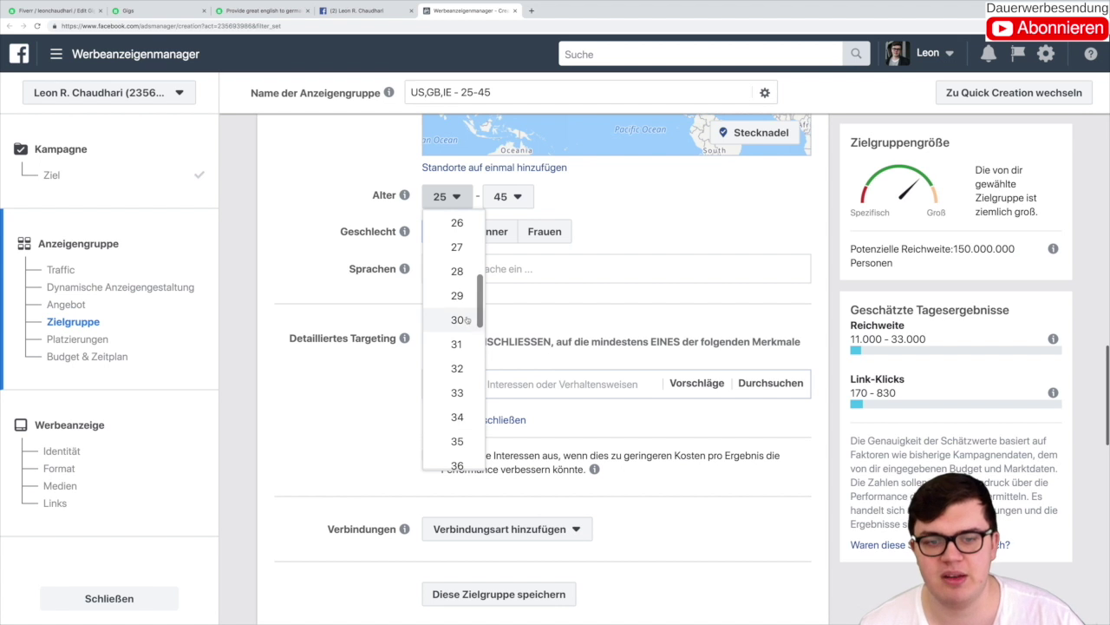
pyautogui.click(457, 320)
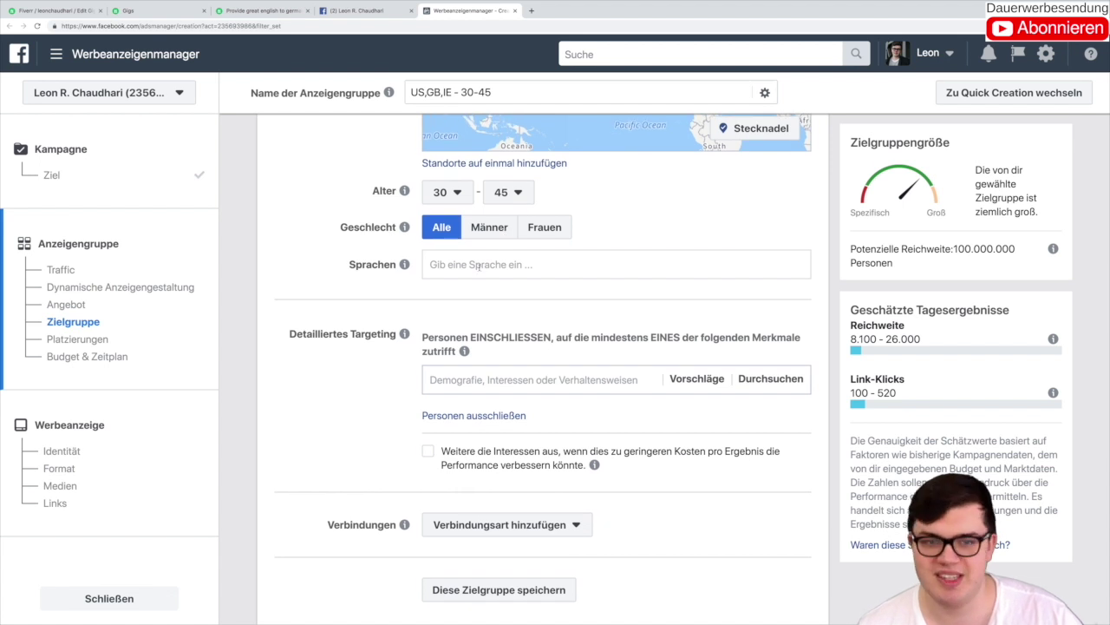
pyautogui.click(477, 266)
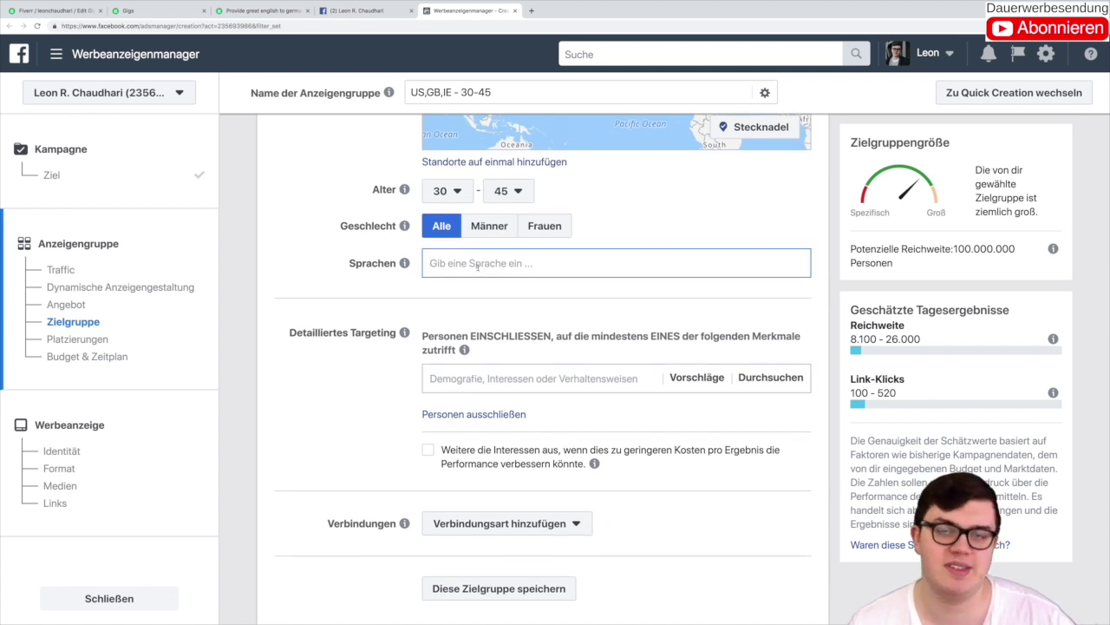
pyautogui.write('eng')
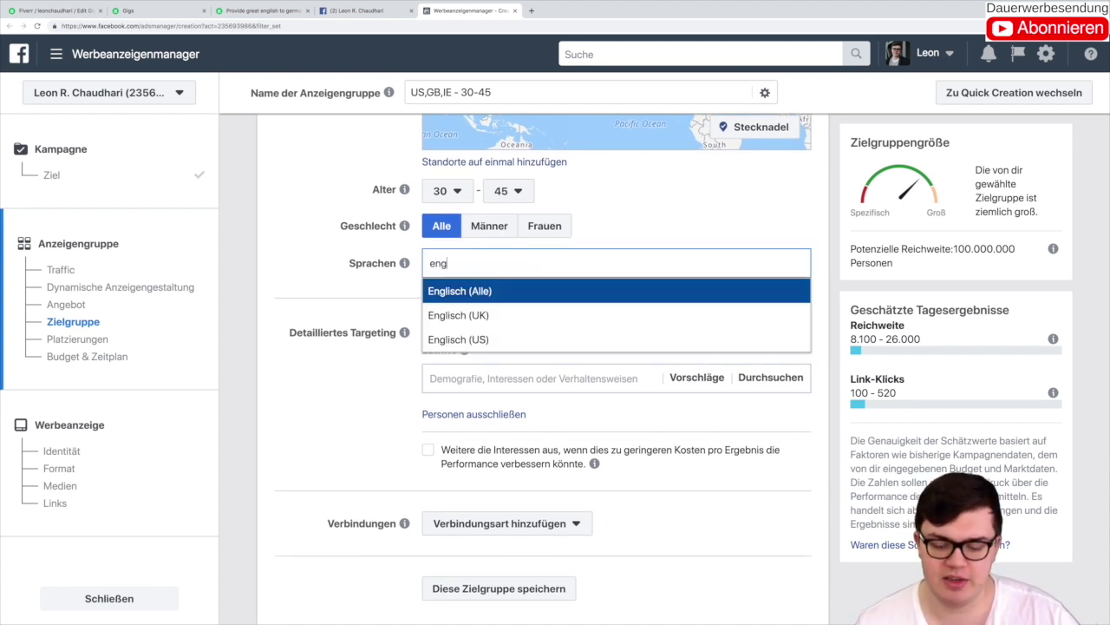
pyautogui.write('lisj')
pyautogui.press('BackSpace')
pyautogui.press('Down')
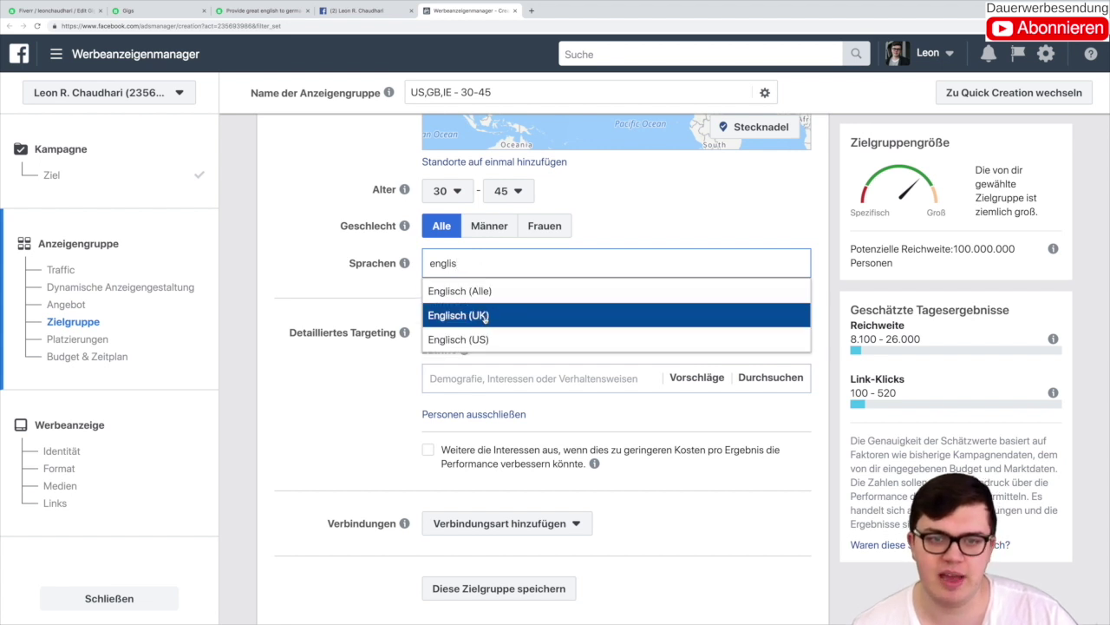
pyautogui.press('Up')
pyautogui.press('Return')
pyautogui.scroll(-2, 446, 356)
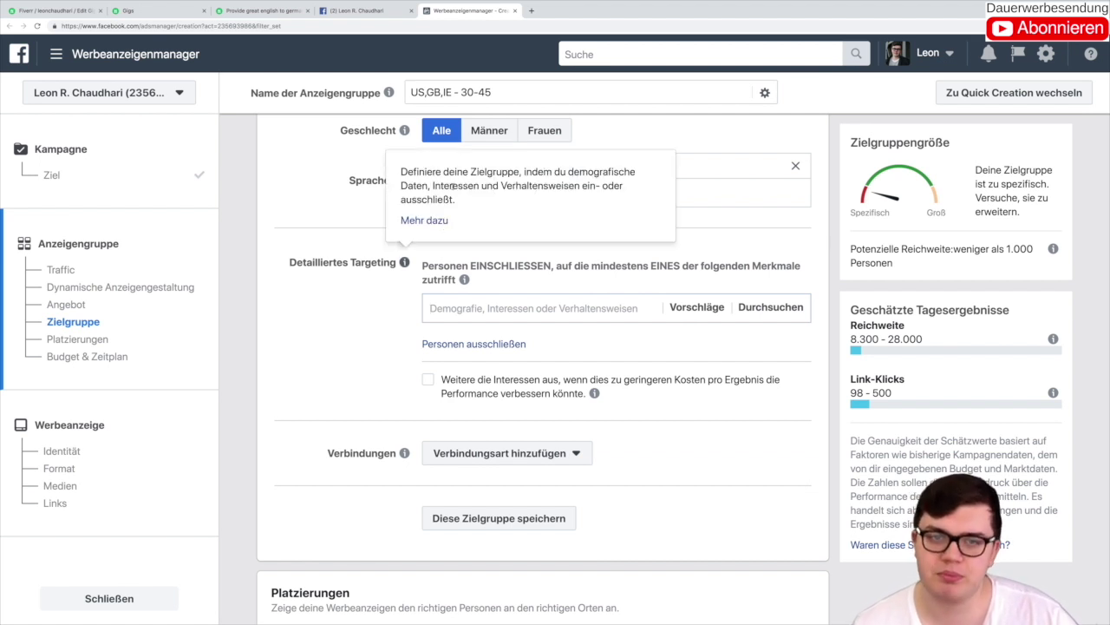
pyautogui.scroll(5, 471, 388)
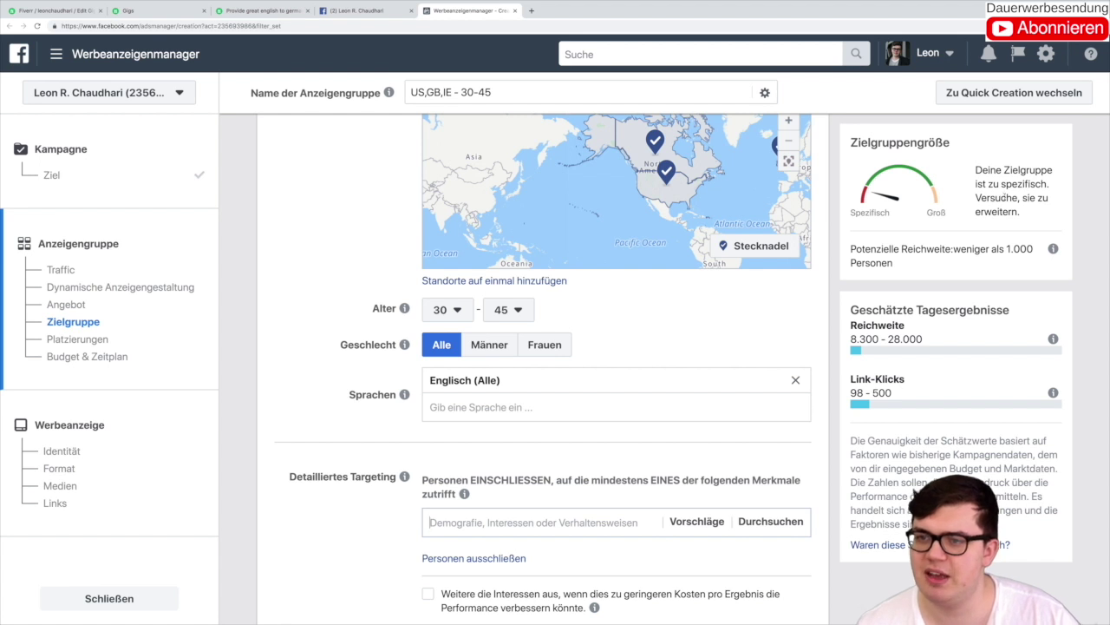
pyautogui.scroll(8, 334, 252)
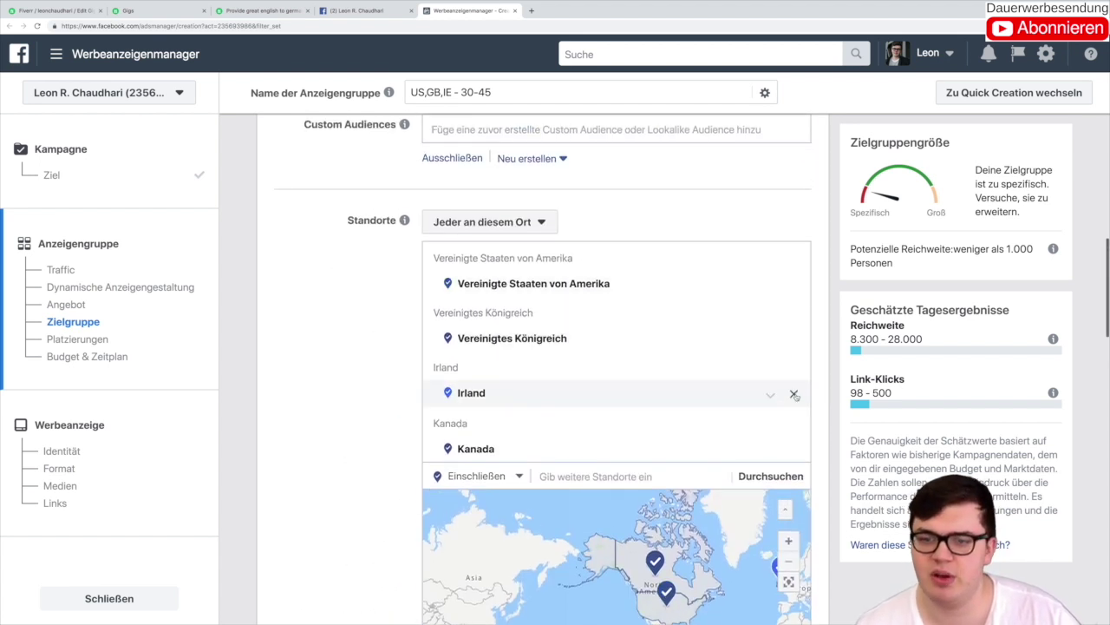
pyautogui.click(794, 394)
pyautogui.click(795, 394)
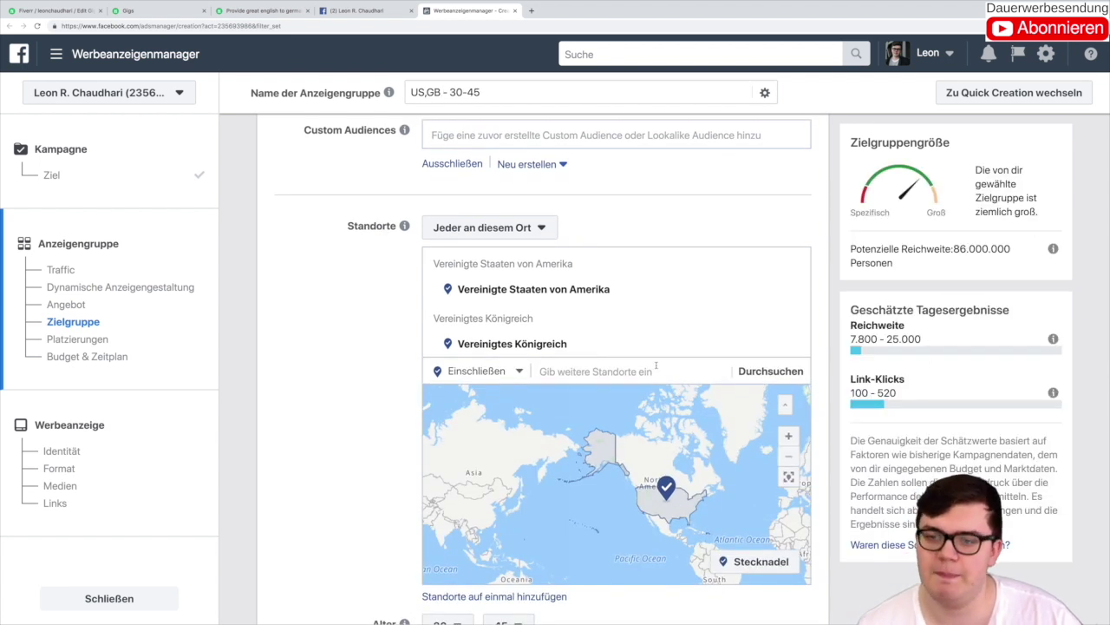
pyautogui.scroll(-5, 656, 365)
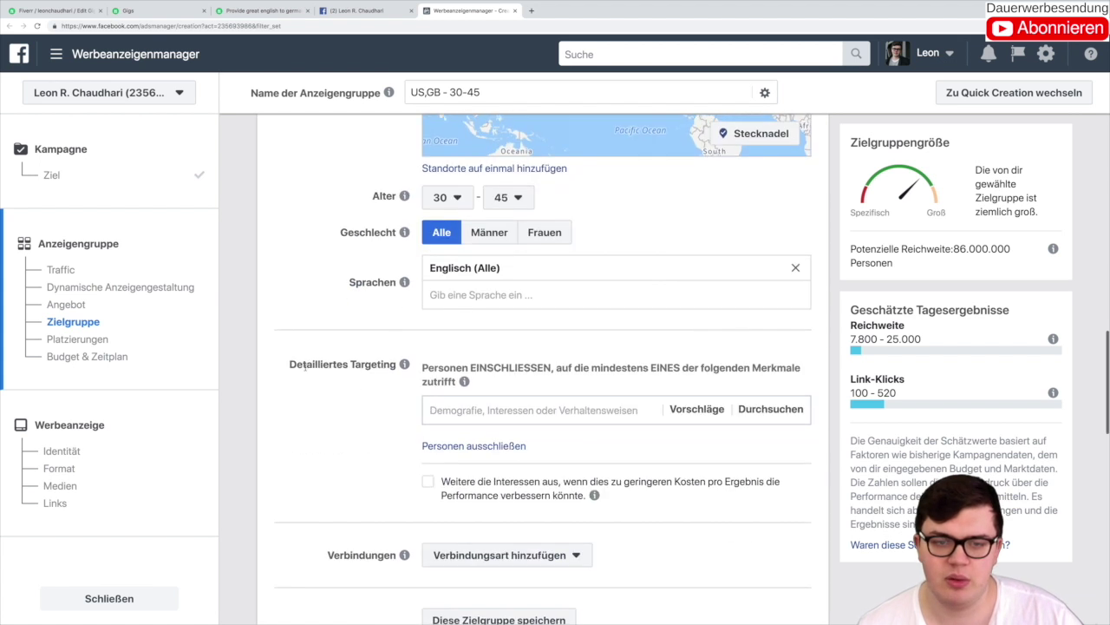
pyautogui.scroll(-1, 329, 369)
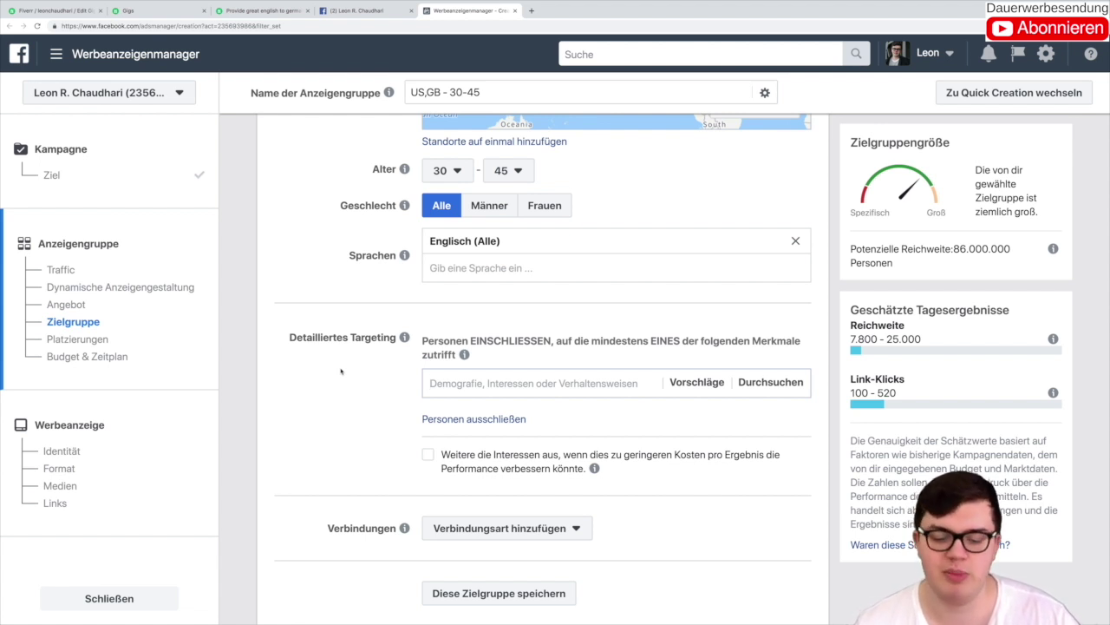
# Step: Add the interest Autor to Detailliertes Targeting
pyautogui.write('auth')
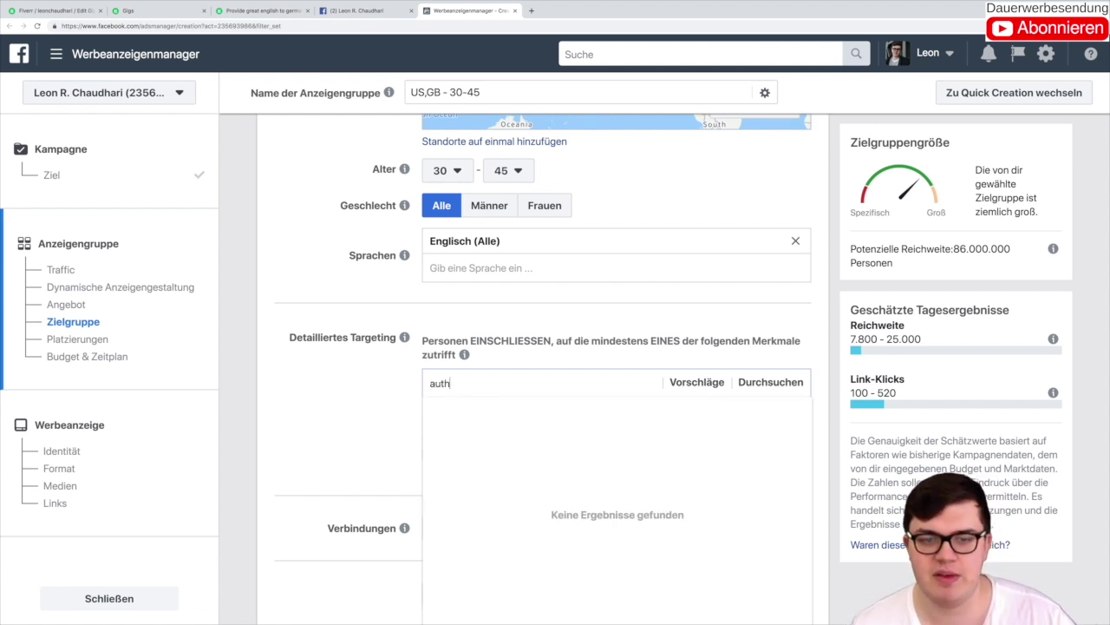
pyautogui.press('BackSpace')
pyautogui.write('or')
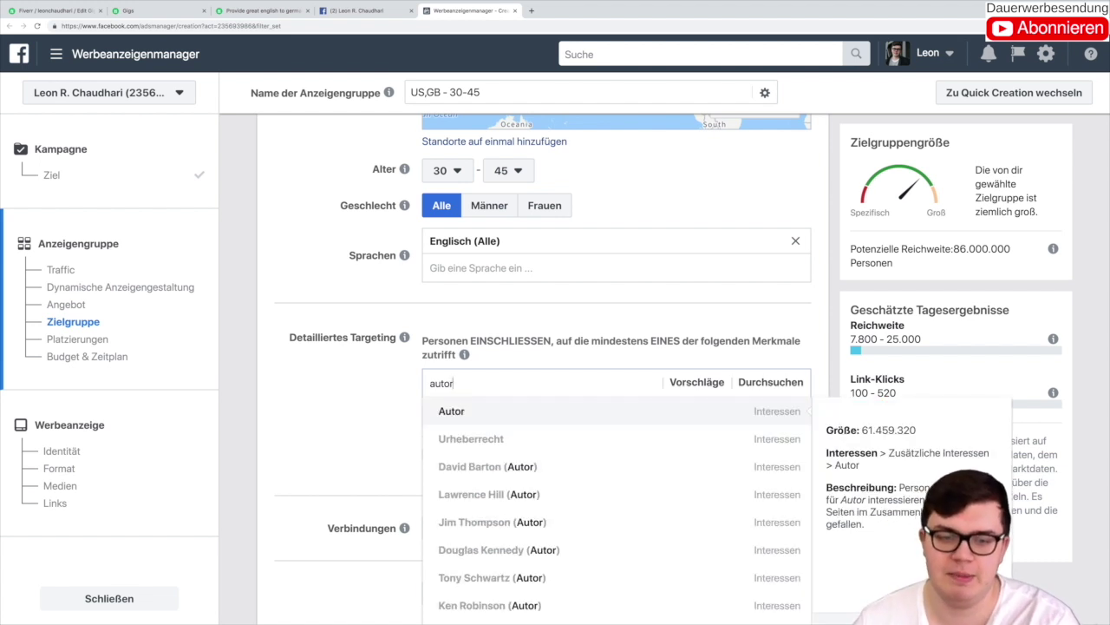
pyautogui.click(441, 420)
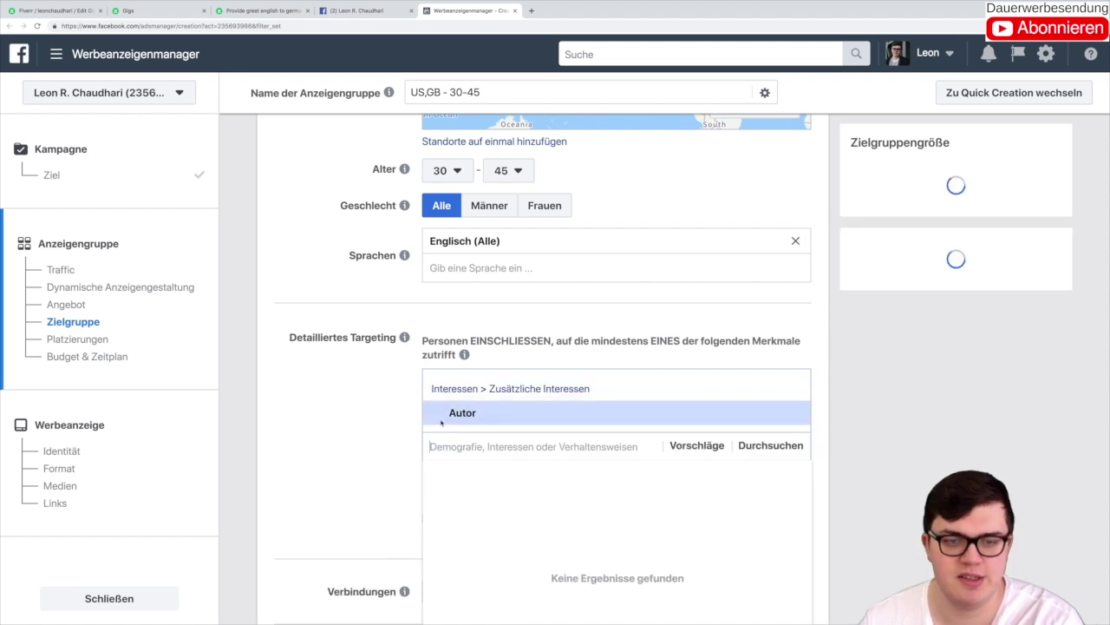
pyautogui.click(388, 421)
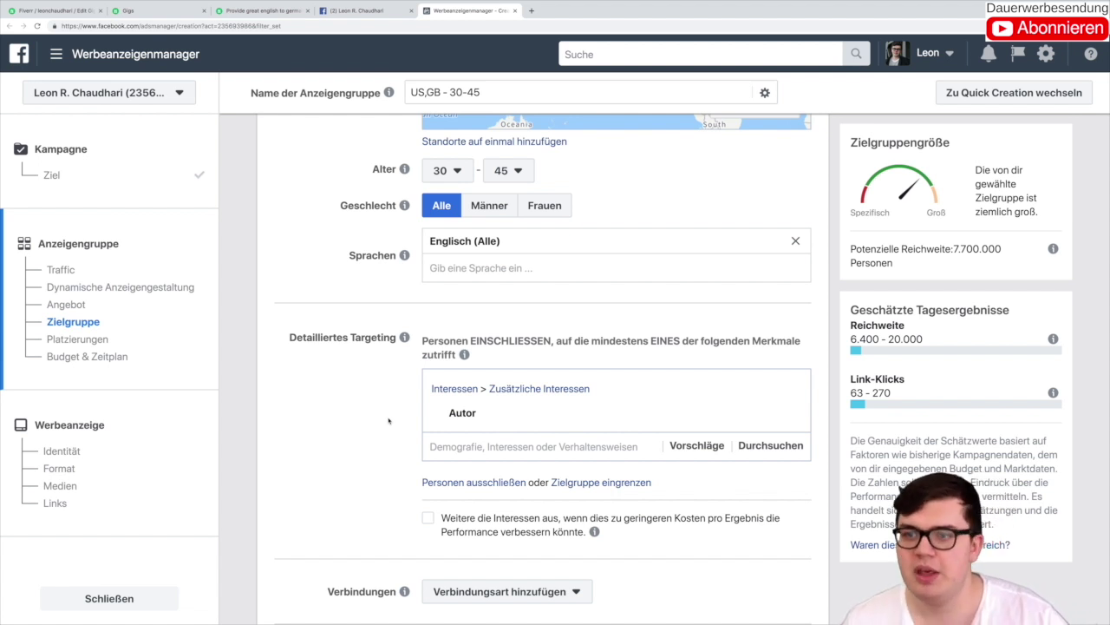
pyautogui.scroll(-3, 388, 420)
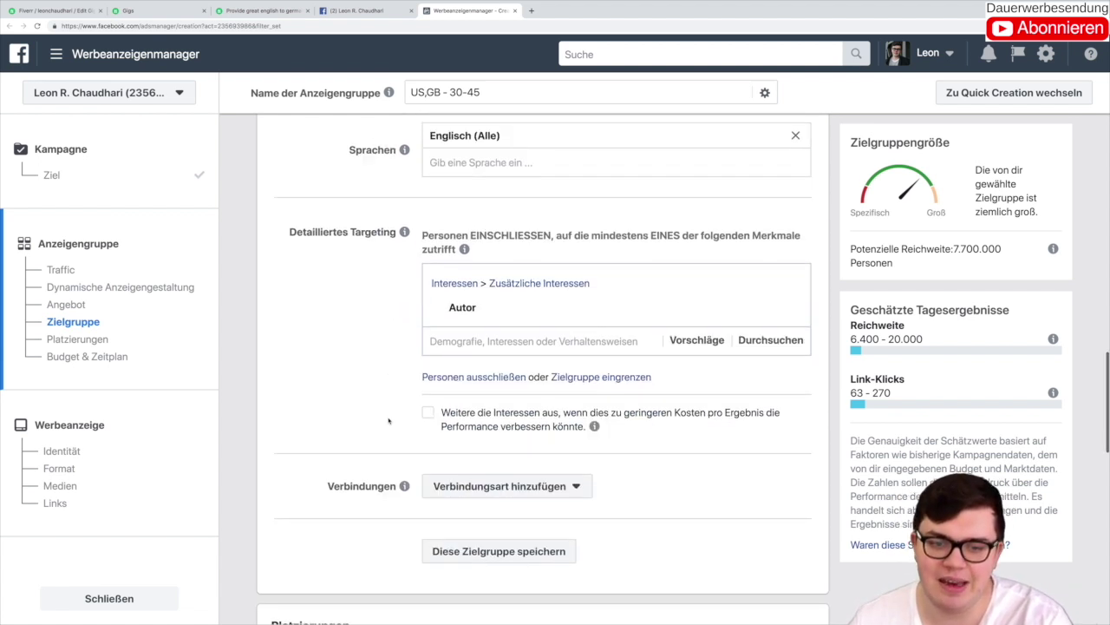
# Step: Add Übersetzung (Linguistik) as a targeting interest
pyautogui.click(443, 328)
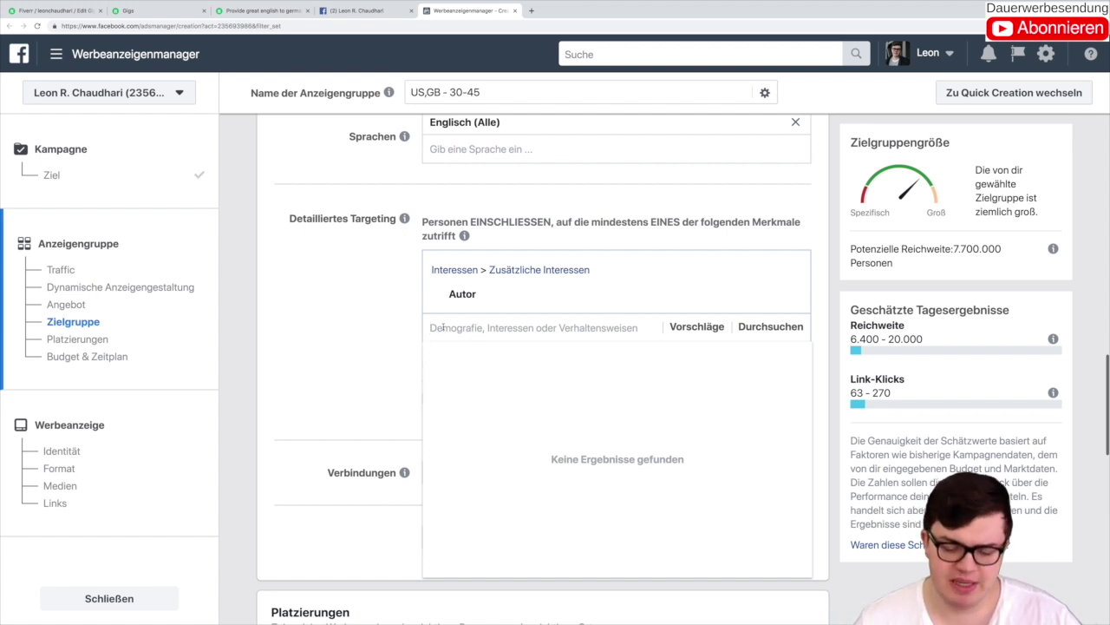
pyautogui.write('tdd')
pyautogui.press('BackSpace')
pyautogui.press('BackSpace')
pyautogui.press('BackSpace')
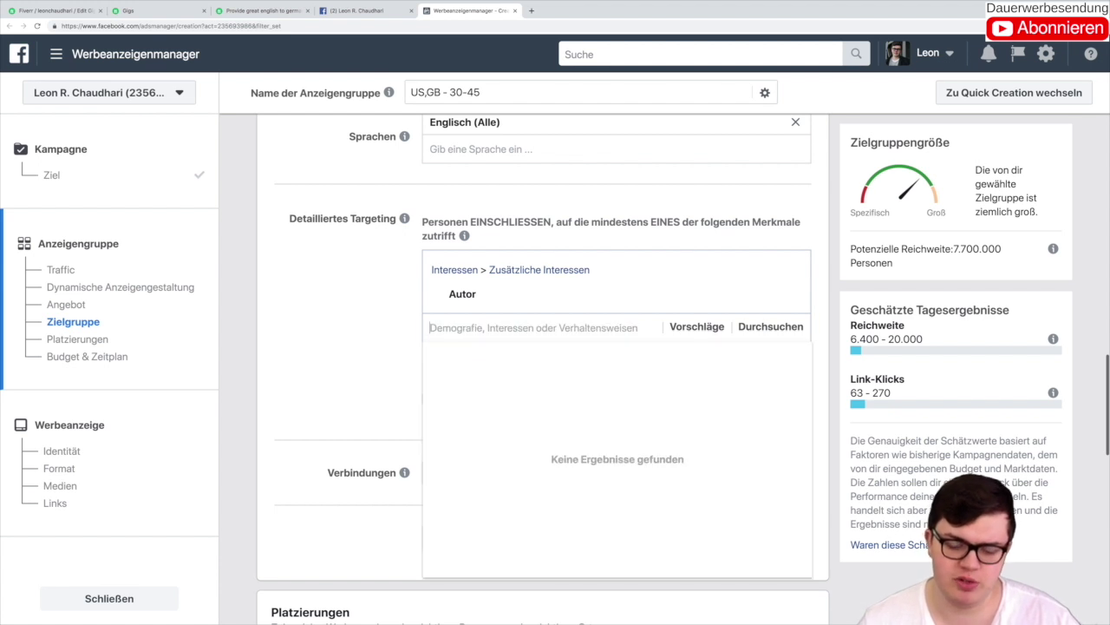
pyautogui.write('überse')
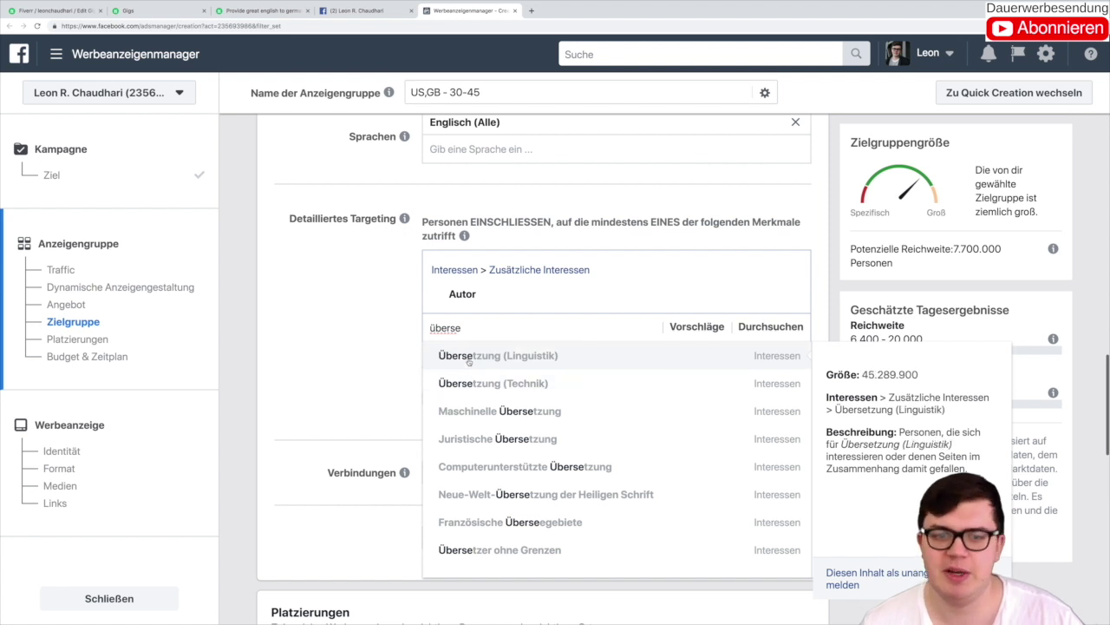
pyautogui.click(469, 356)
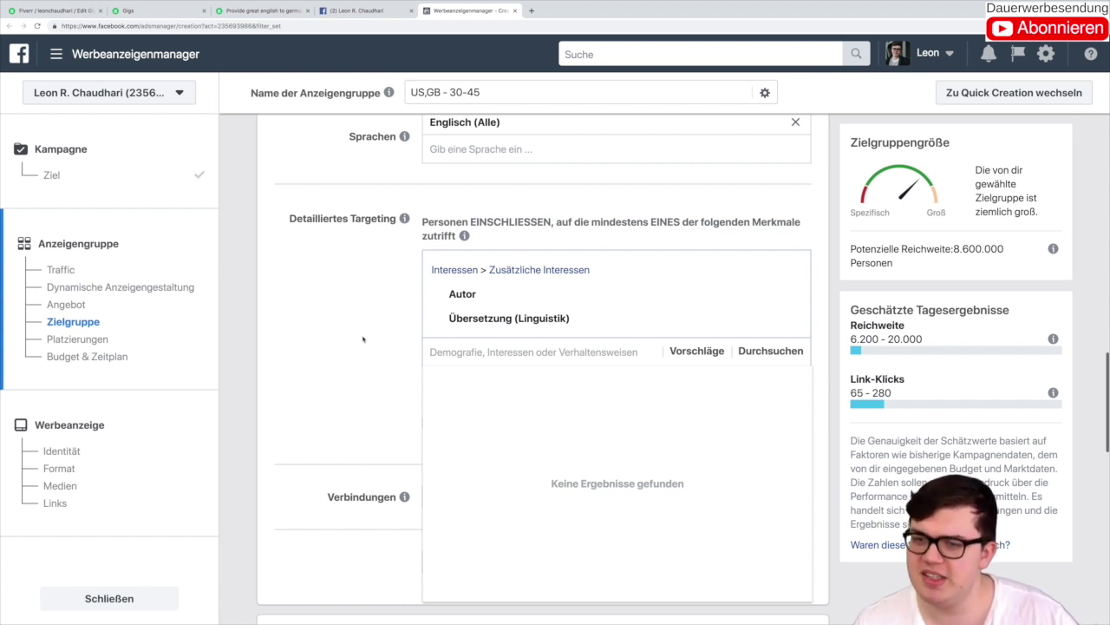
pyautogui.click(362, 338)
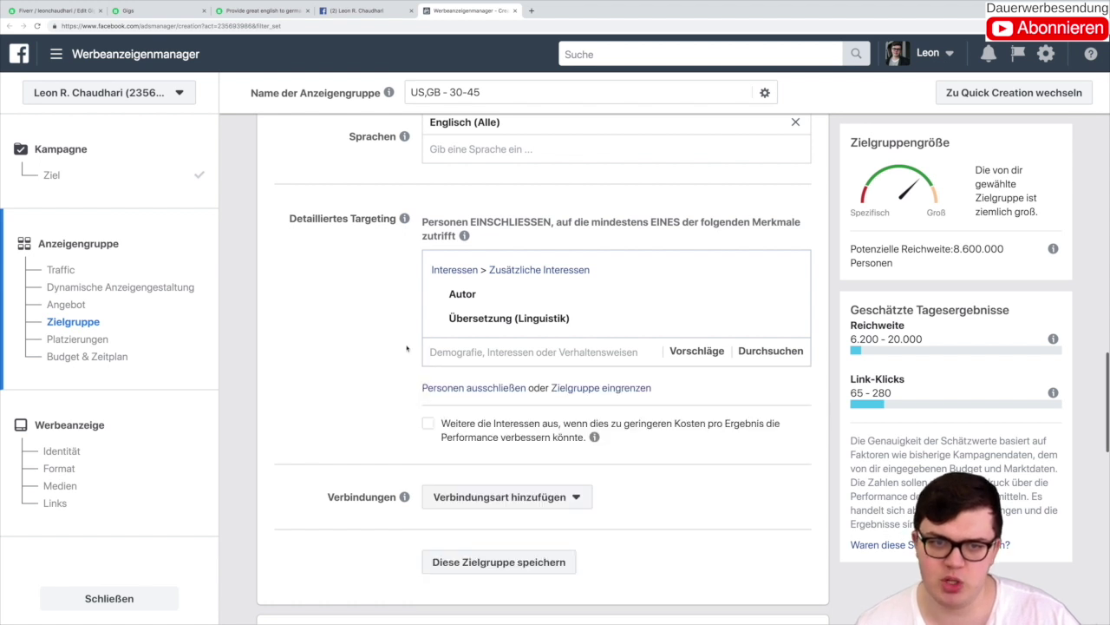
# Step: Add Startup-Unternehmen and remove Übersetzung (Linguistik) from the interests
pyautogui.click(431, 351)
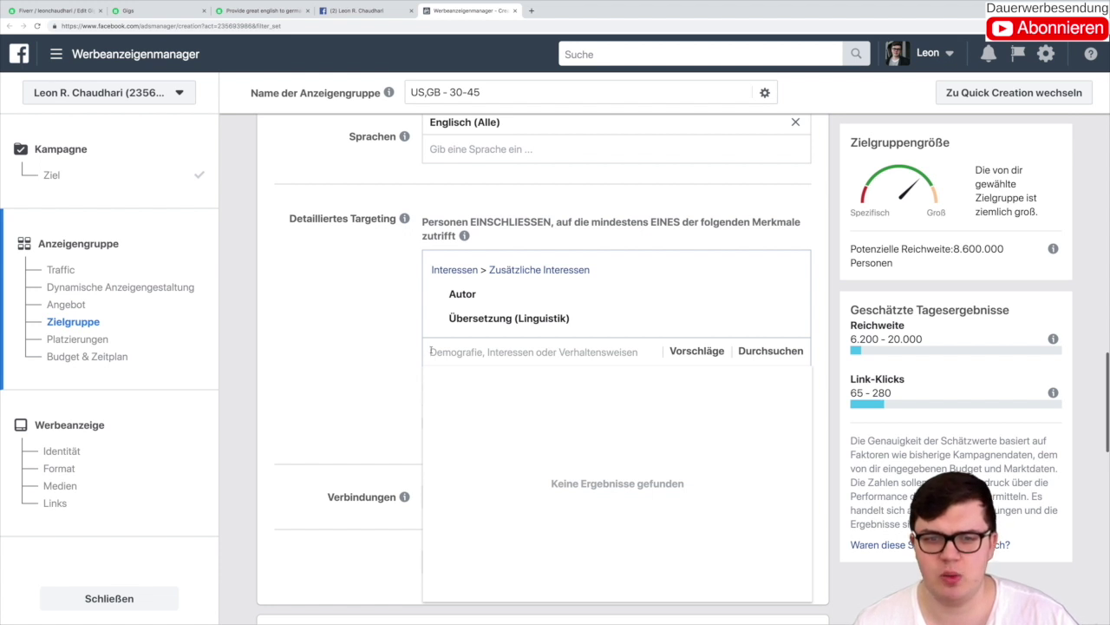
pyautogui.write('start')
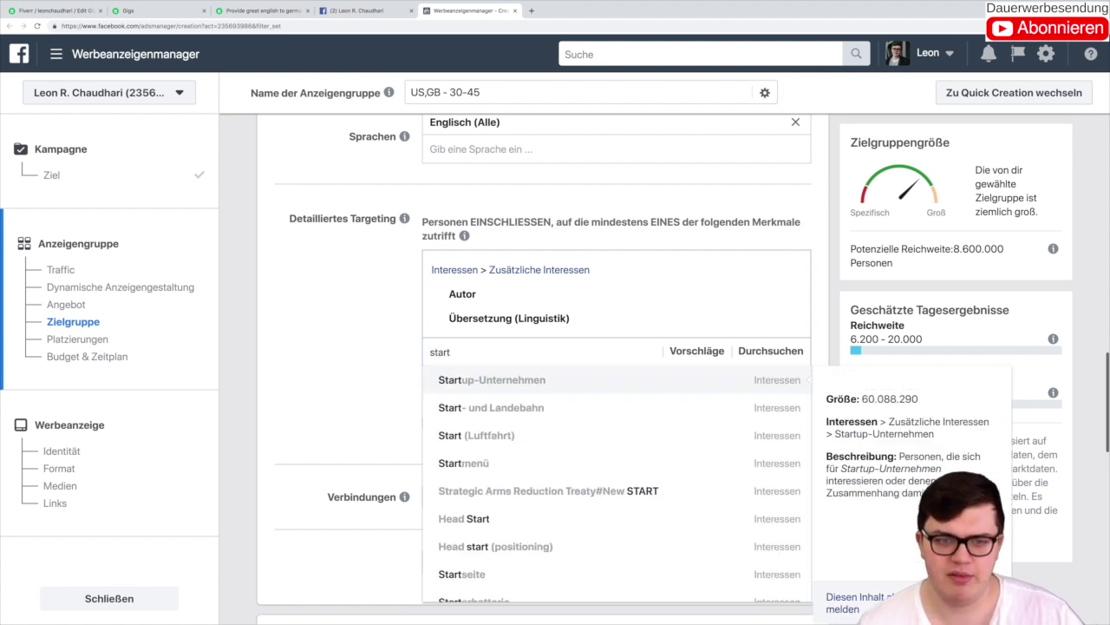
pyautogui.click(473, 377)
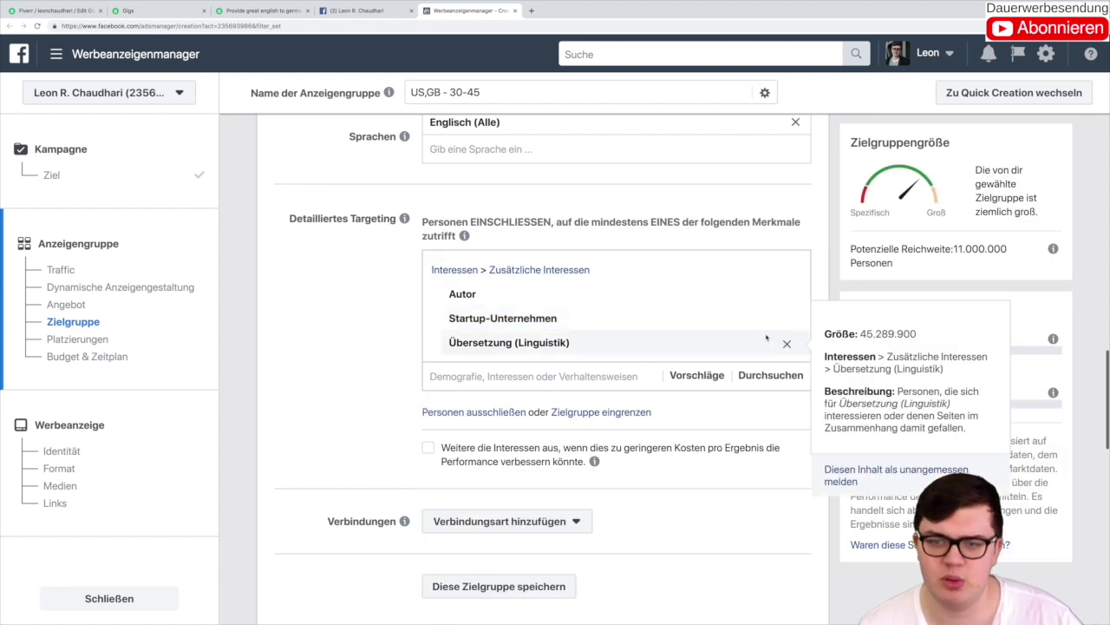
pyautogui.click(787, 343)
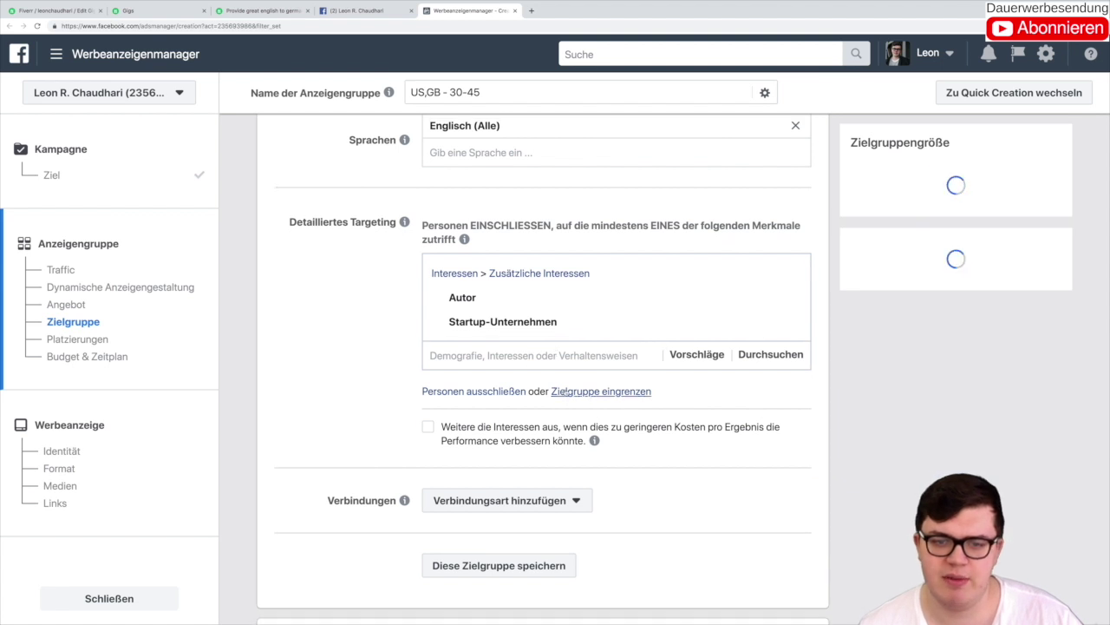
# Step: Add a Zielgruppe eingrenzen rule requiring Startup-Unternehmen, bringing reach to 3.000.000
pyautogui.click(566, 392)
pyautogui.click(467, 420)
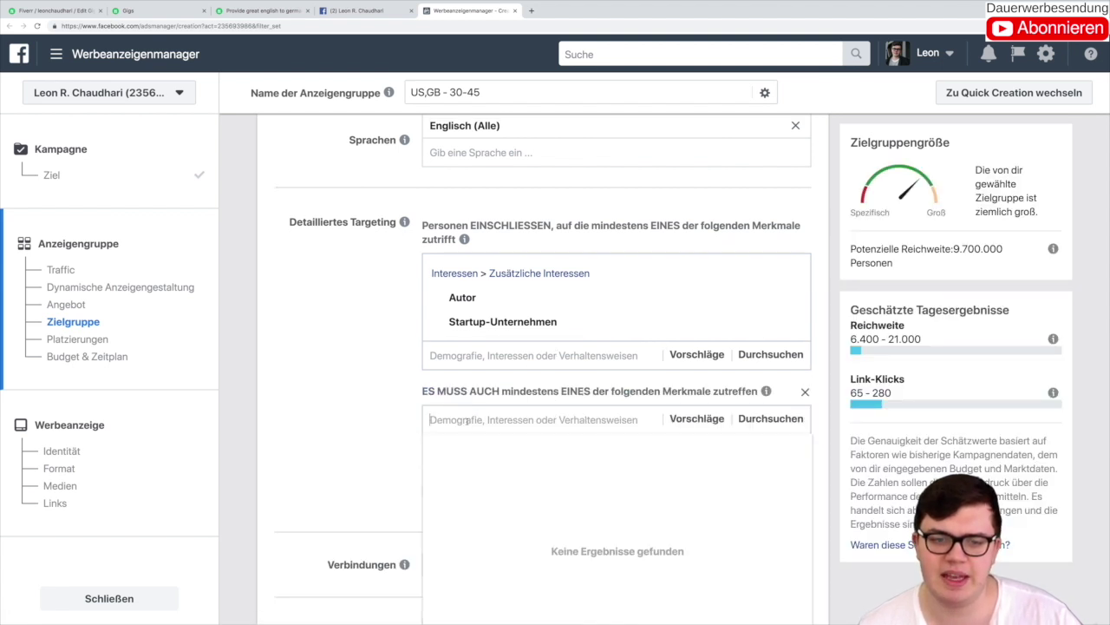
pyautogui.write('start')
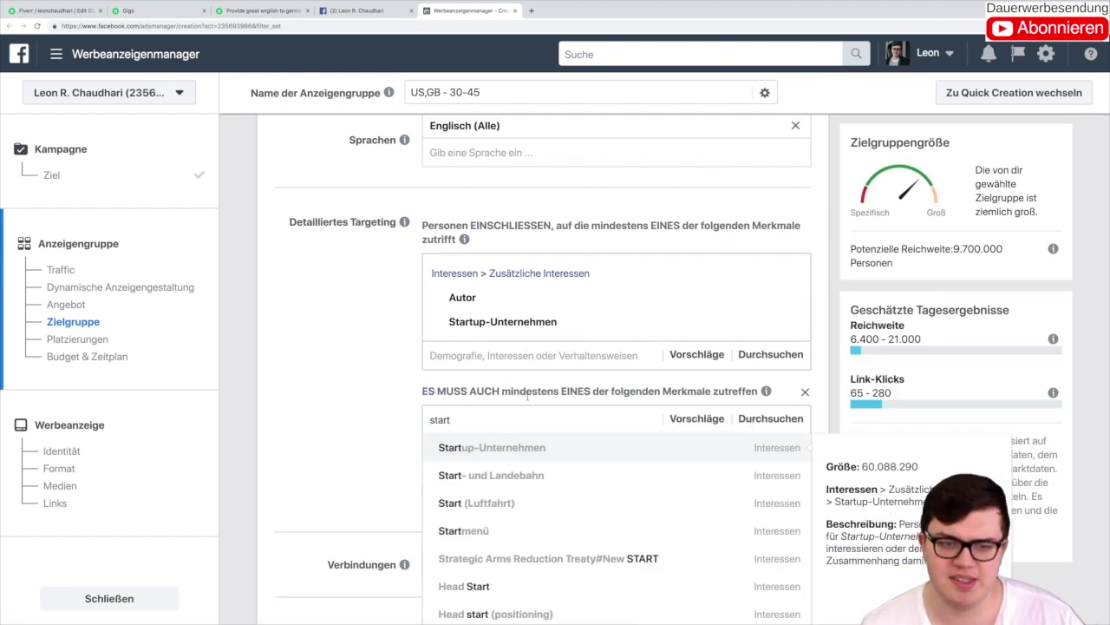
pyautogui.click(517, 448)
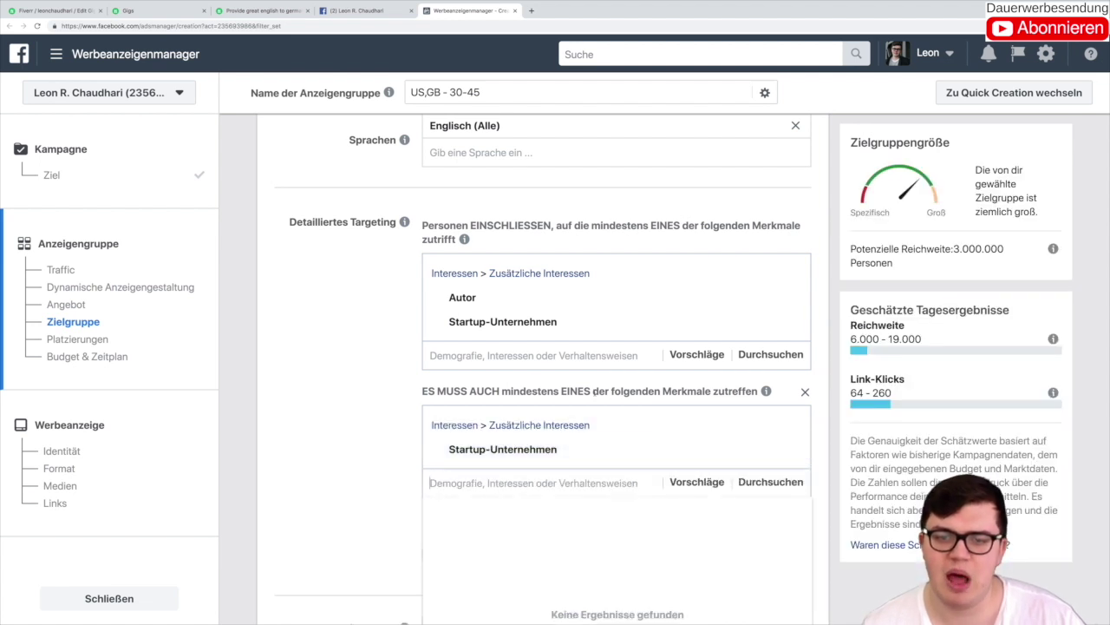
pyautogui.click(342, 375)
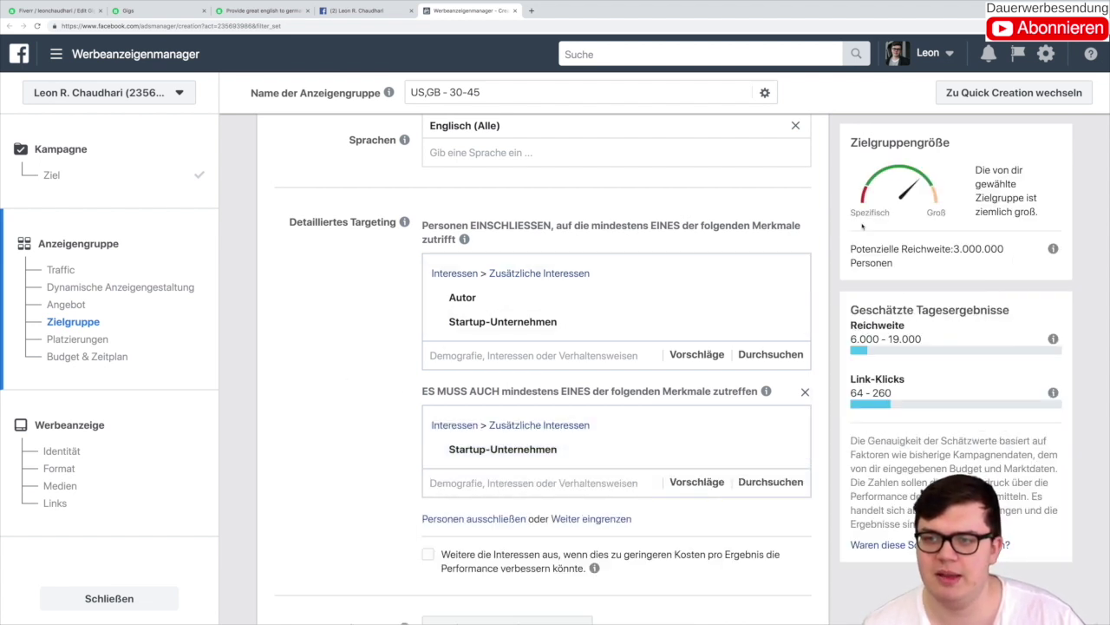
pyautogui.moveTo(955, 249); pyautogui.dragTo(971, 249)
pyautogui.click(954, 248)
pyautogui.click(971, 249)
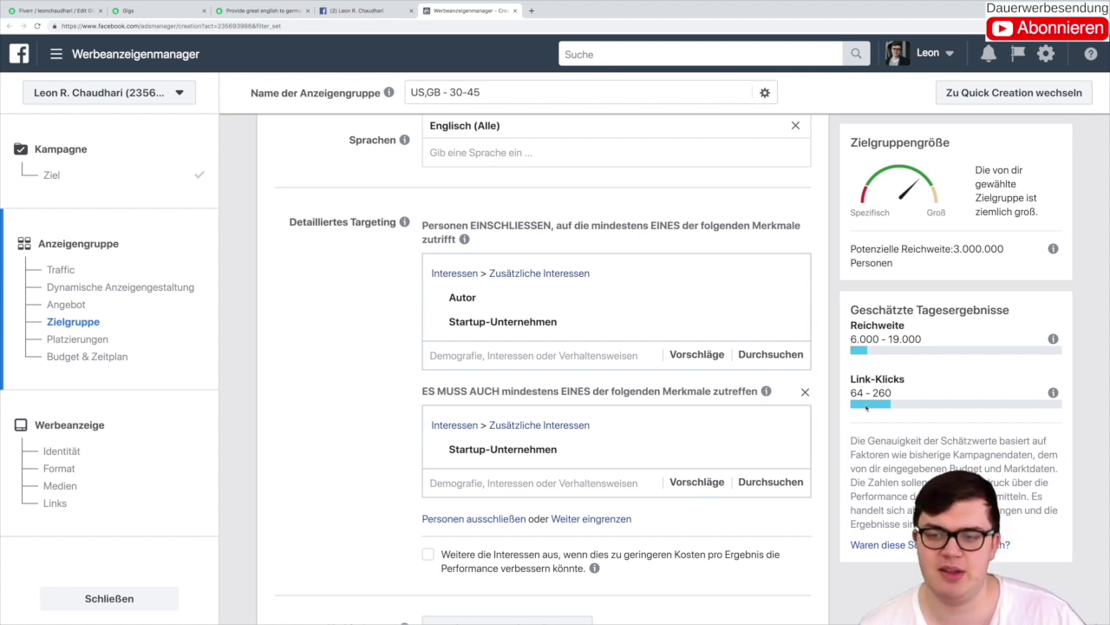
# Step: Switch Platzierungen to manual placement editing and review the placement list
pyautogui.scroll(-4, 739, 361)
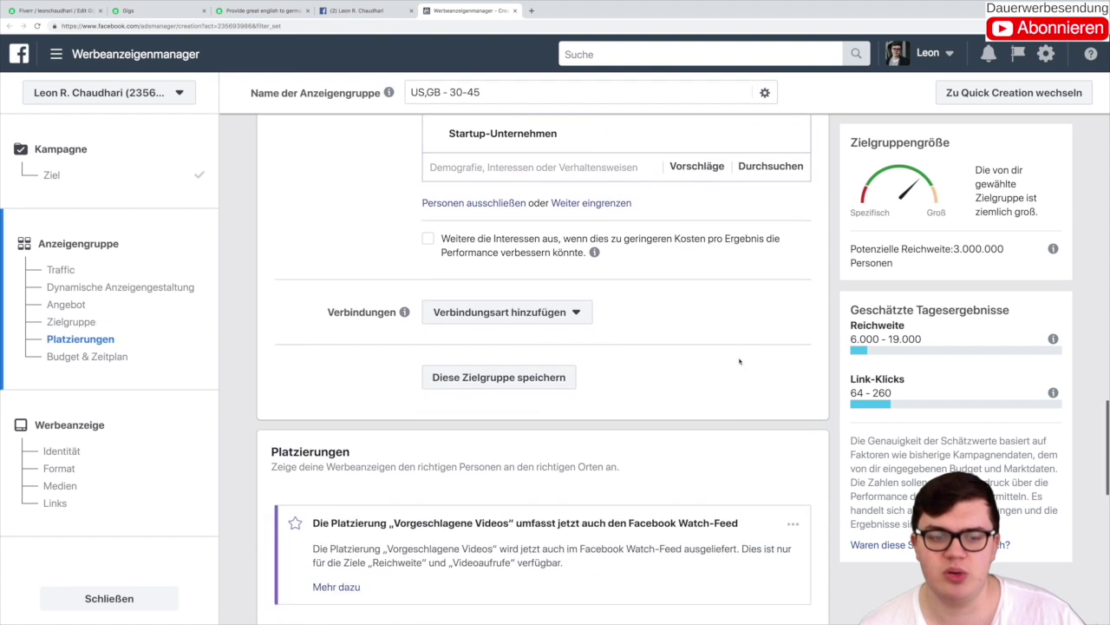
pyautogui.scroll(-5, 739, 361)
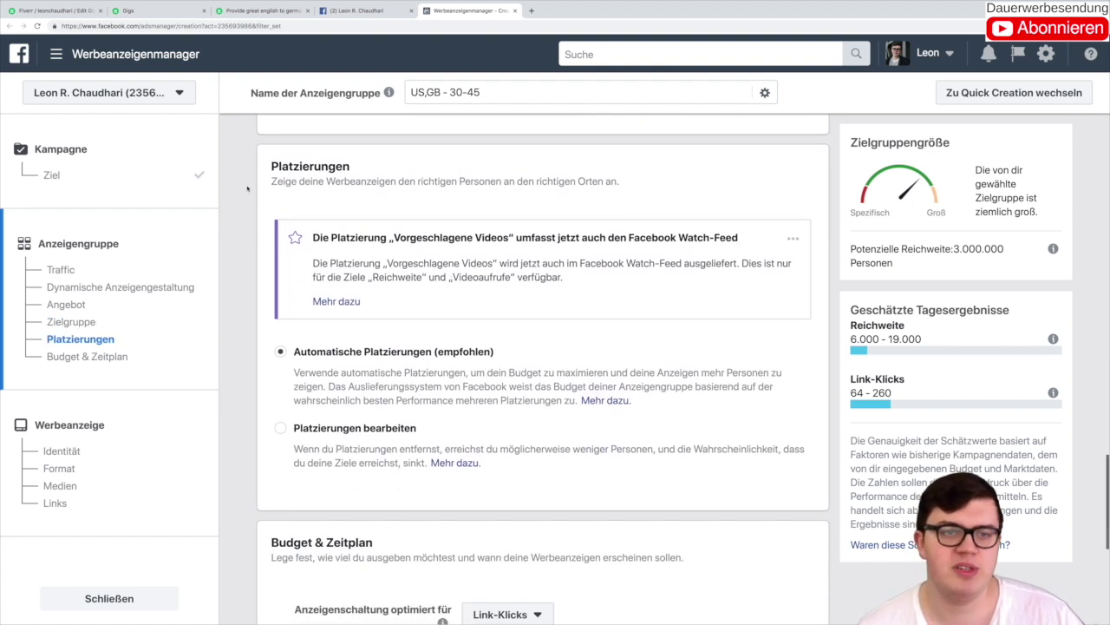
pyautogui.moveTo(262, 165); pyautogui.dragTo(418, 181)
pyautogui.click(372, 163)
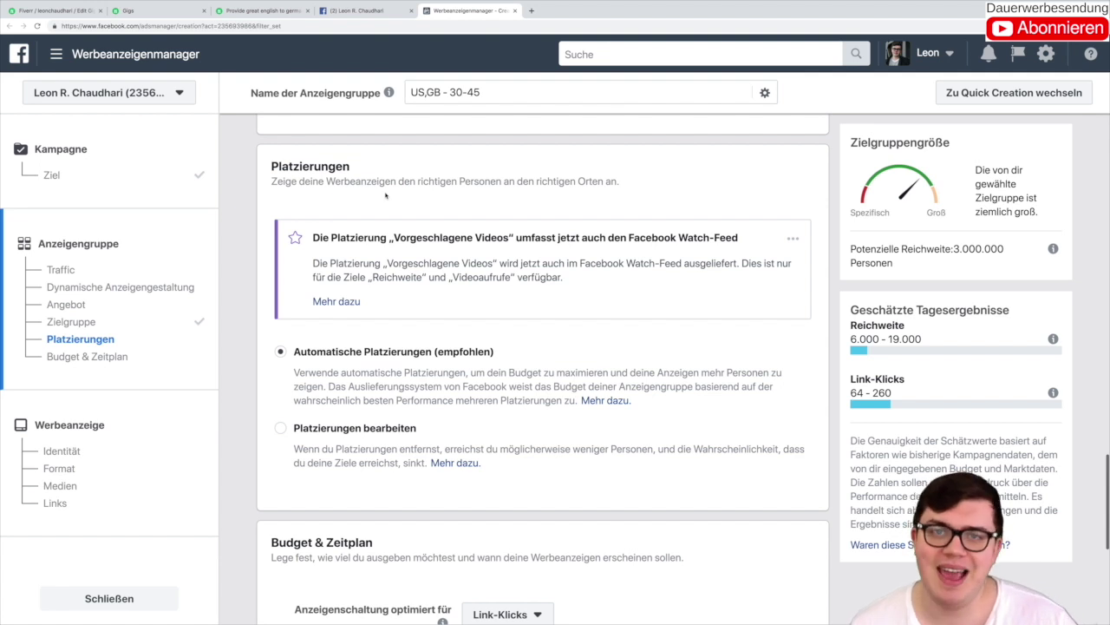
pyautogui.click(299, 427)
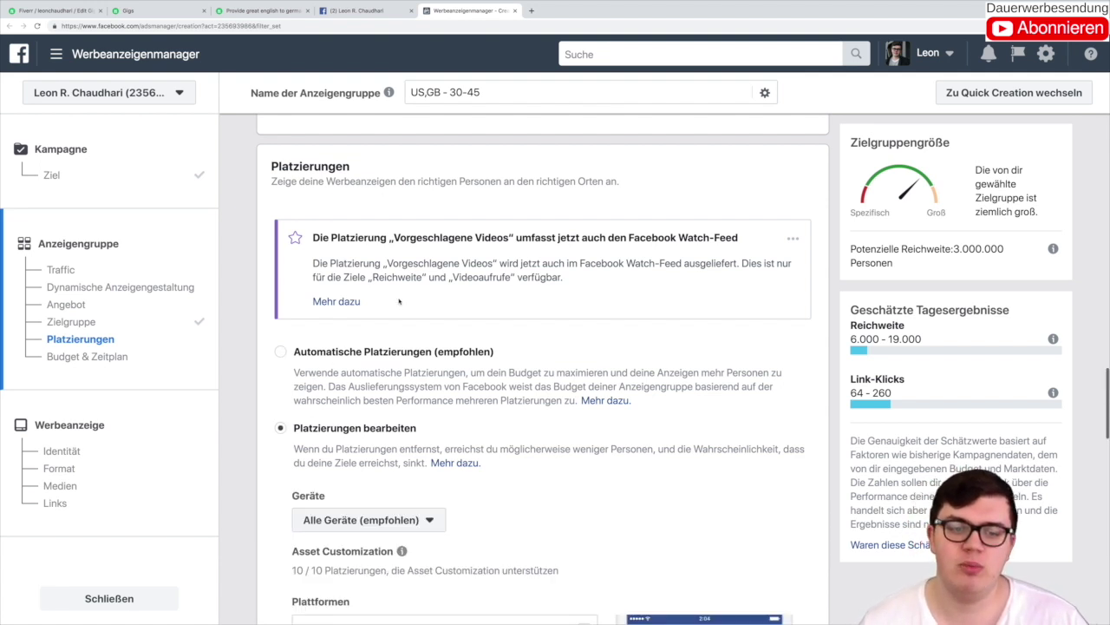
pyautogui.scroll(-4, 321, 373)
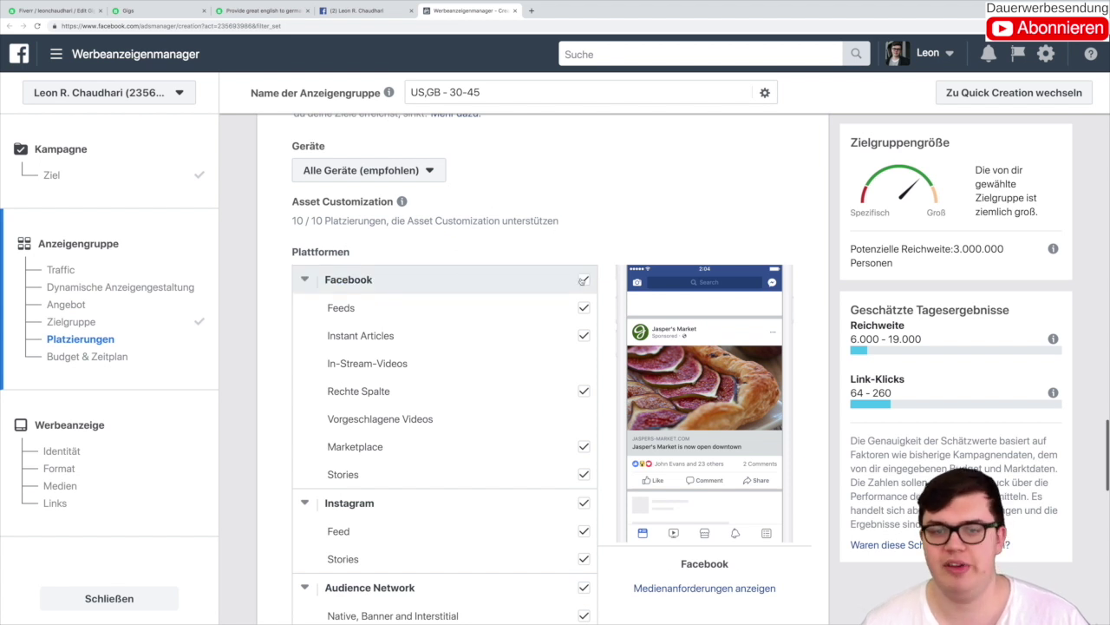
pyautogui.scroll(-2, 521, 261)
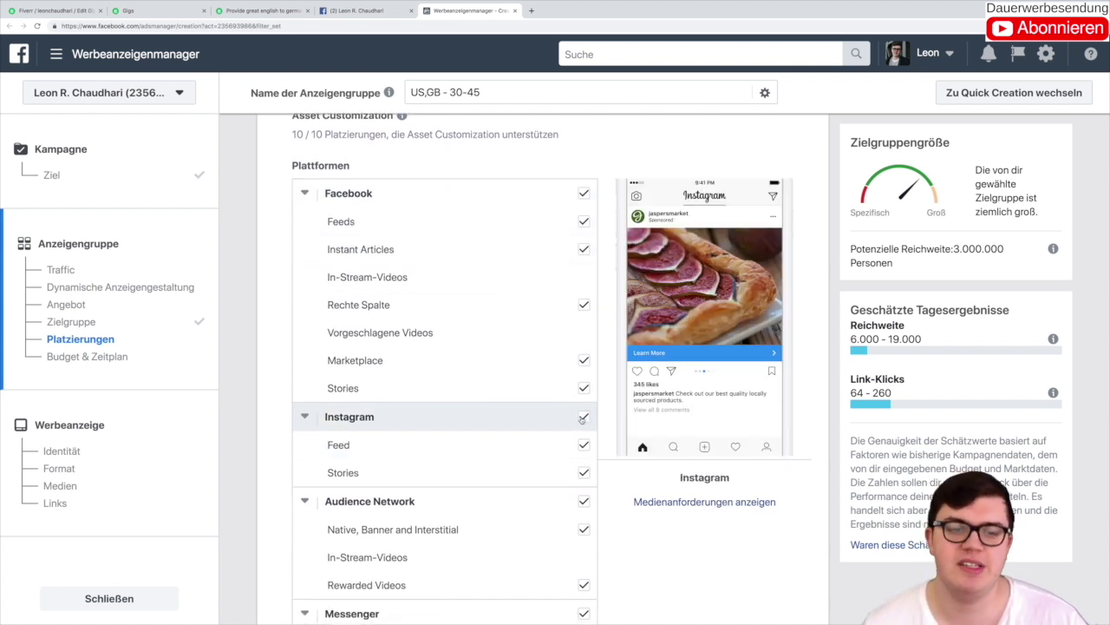
pyautogui.scroll(-3, 538, 247)
pyautogui.scroll(-1, 533, 244)
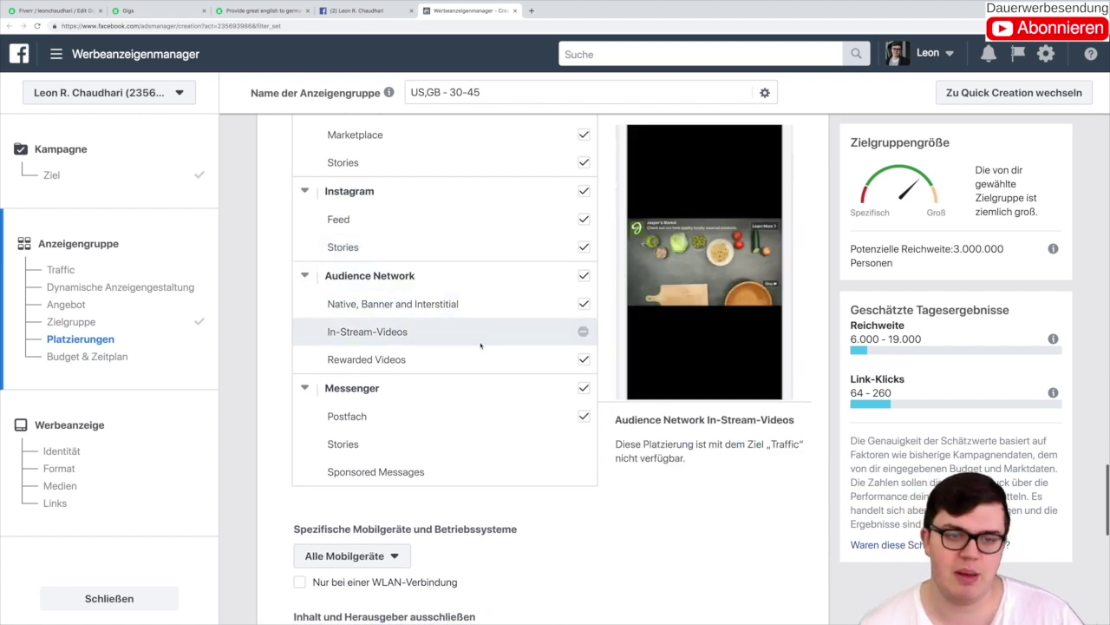
pyautogui.scroll(1, 481, 378)
pyautogui.scroll(3, 478, 373)
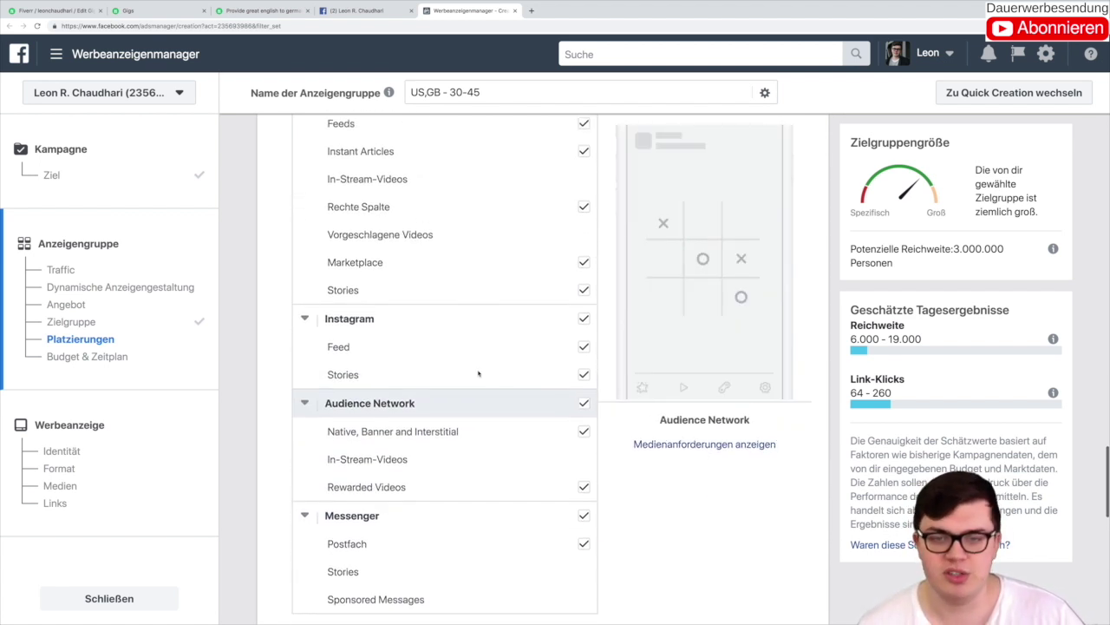
# Step: Toggle Instagram Feed off and on, then choose Automatische Platzierungen (empfohlen)
pyautogui.click(585, 383)
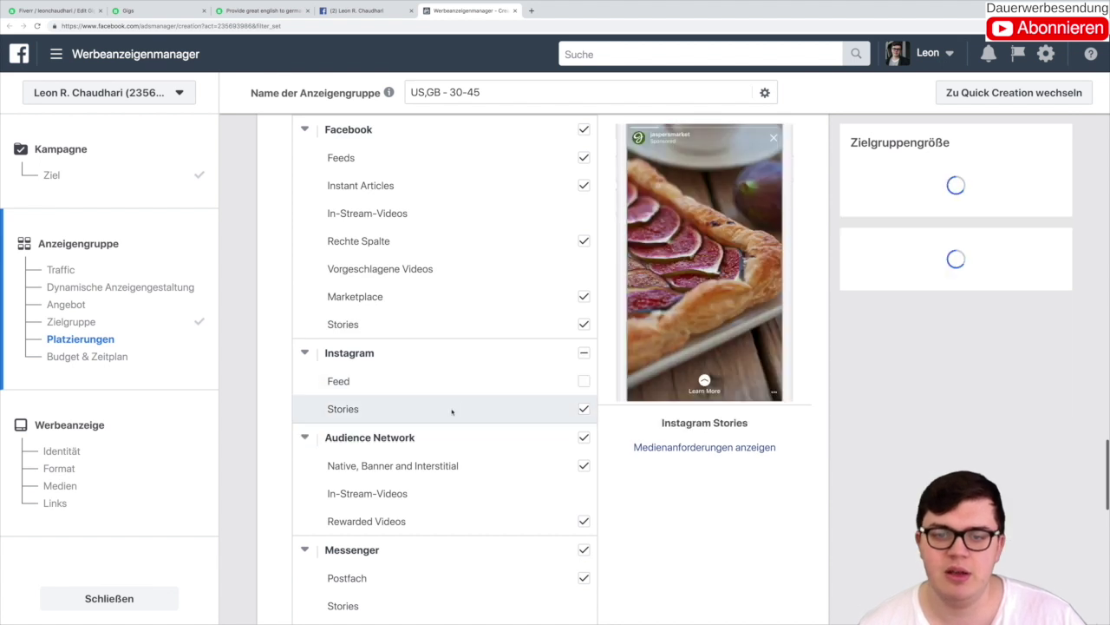
pyautogui.click(585, 382)
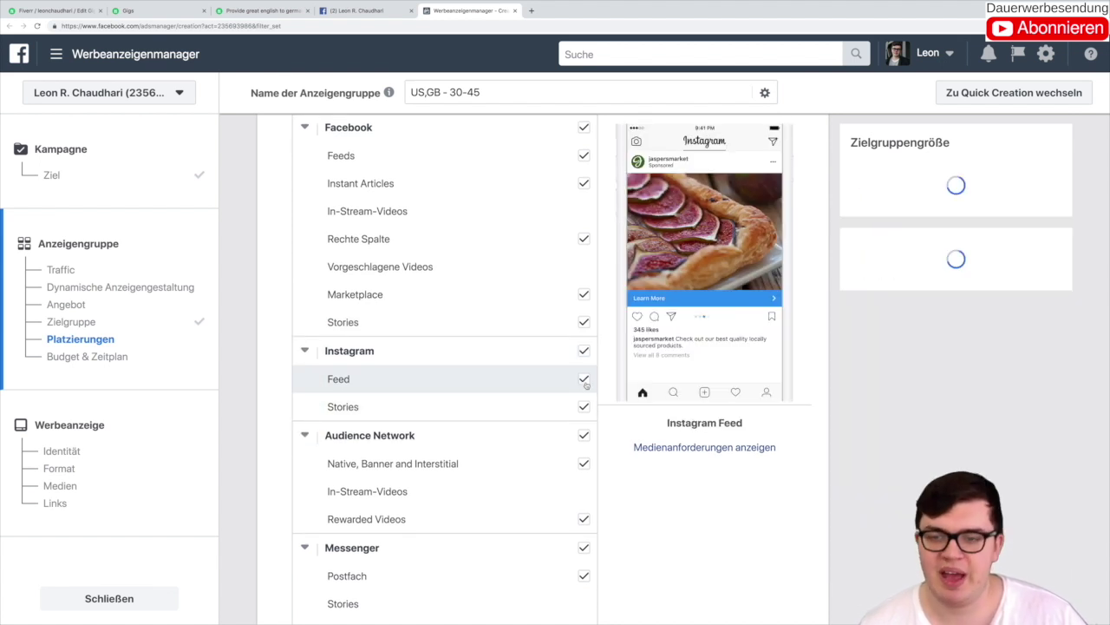
pyautogui.scroll(5, 490, 362)
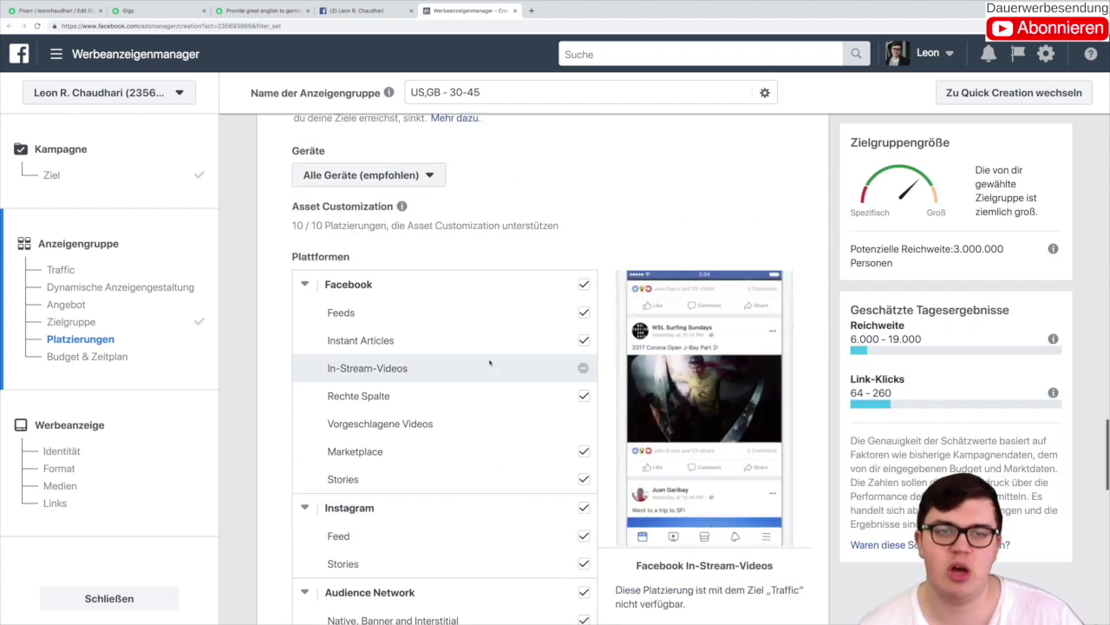
pyautogui.scroll(1, 411, 260)
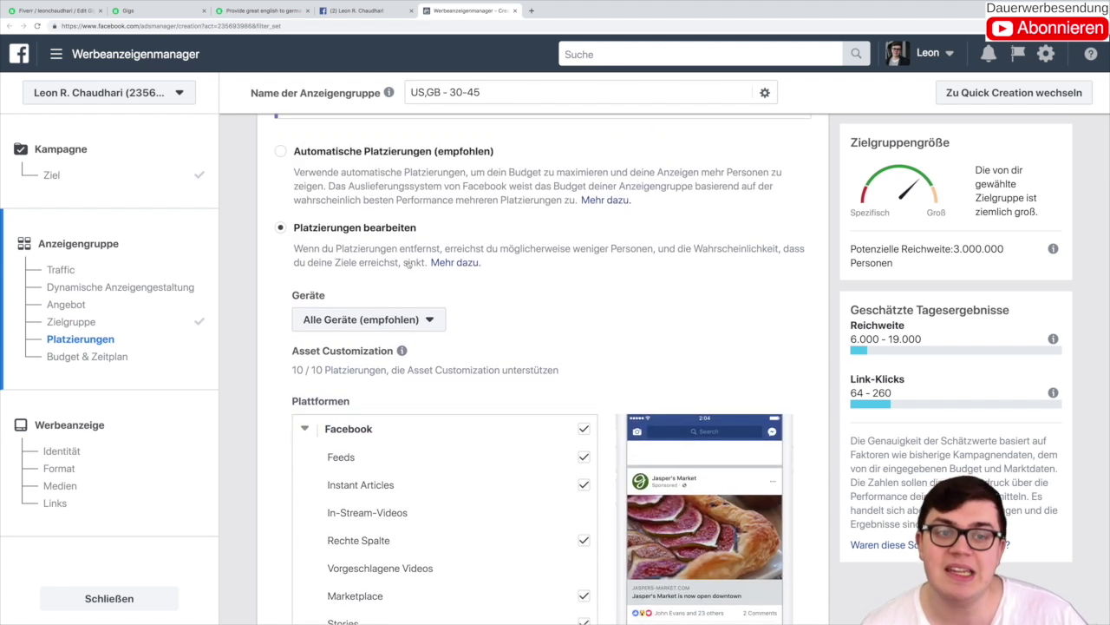
pyautogui.click(270, 200)
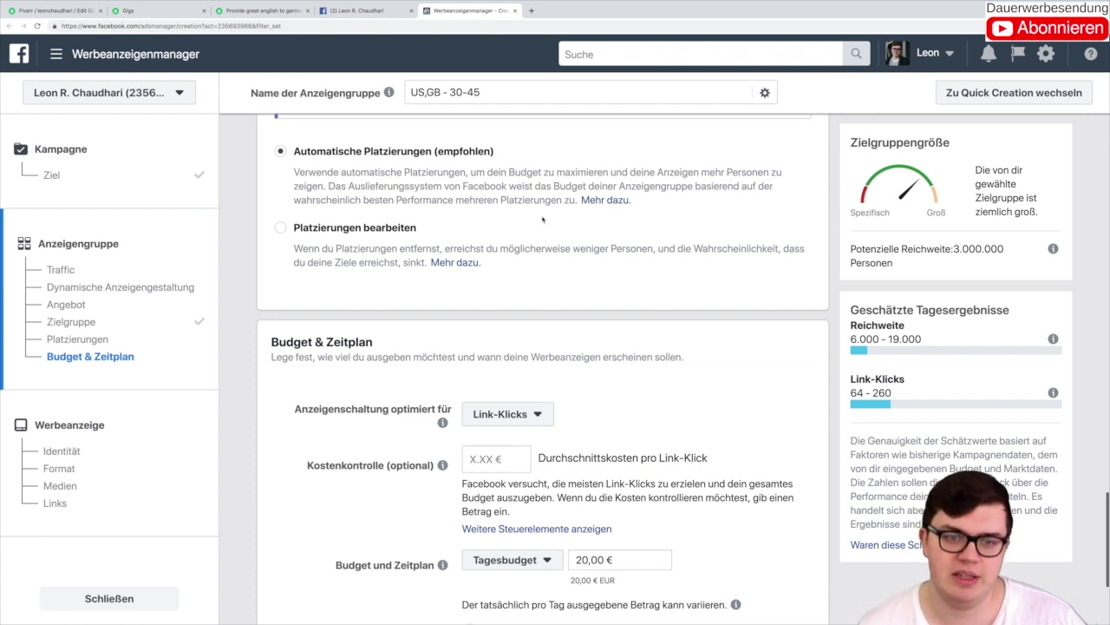
pyautogui.scroll(-3, 542, 220)
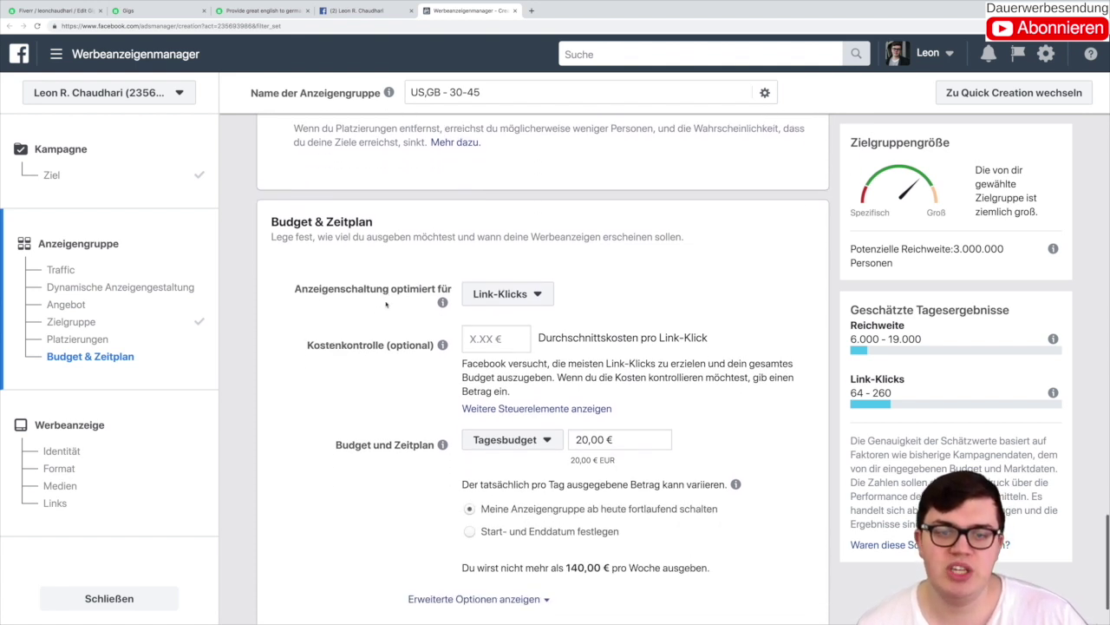
pyautogui.scroll(-1, 420, 315)
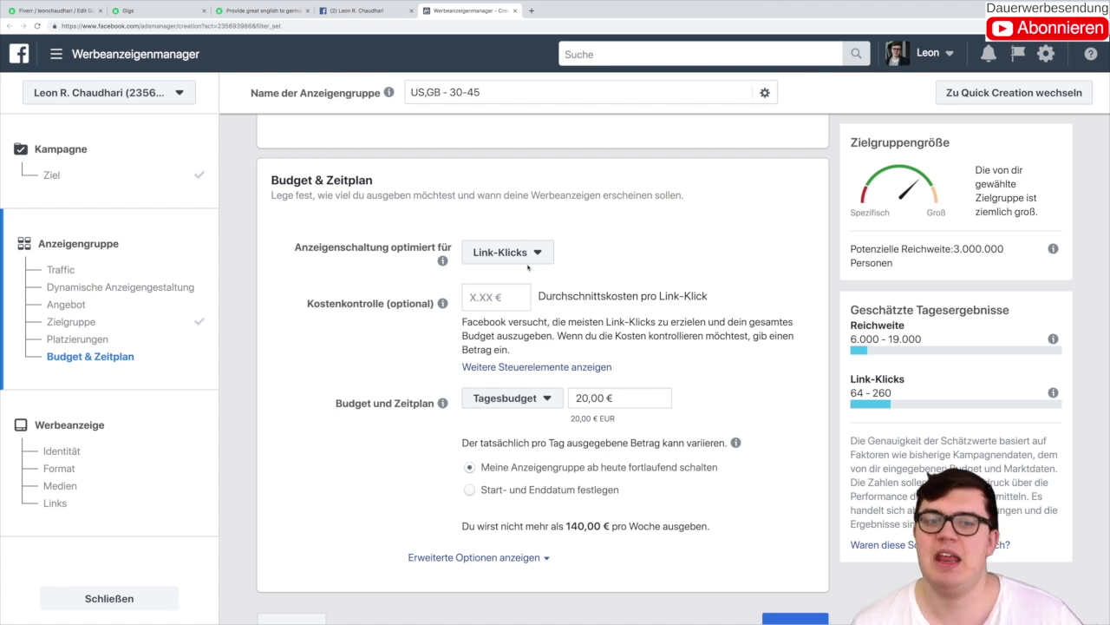
pyautogui.click(530, 260)
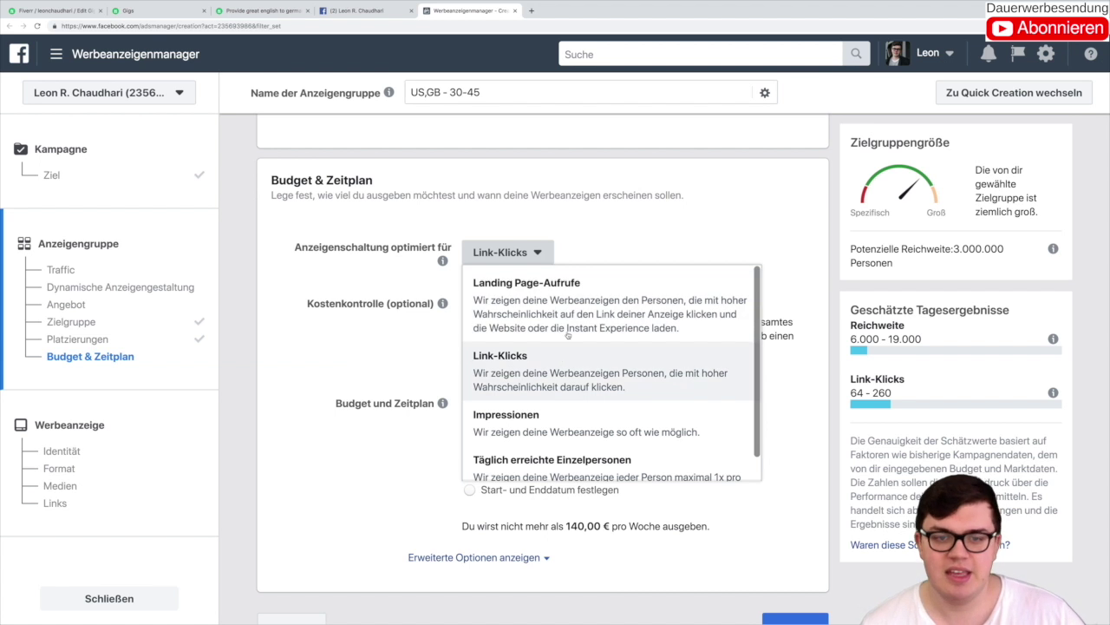
pyautogui.scroll(-1, 565, 321)
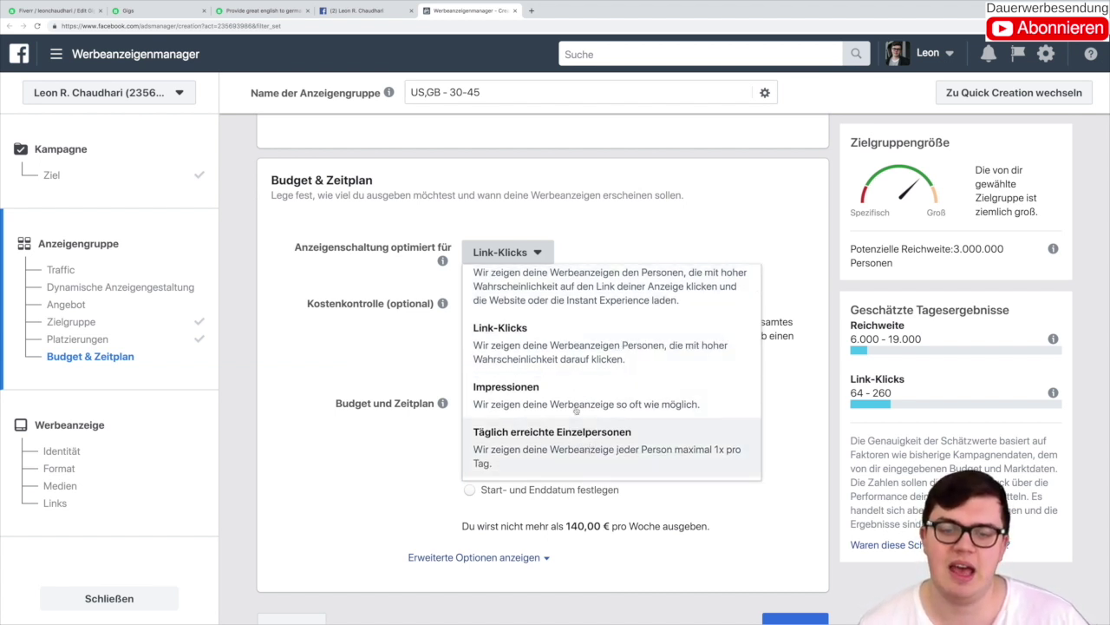
pyautogui.scroll(1, 577, 401)
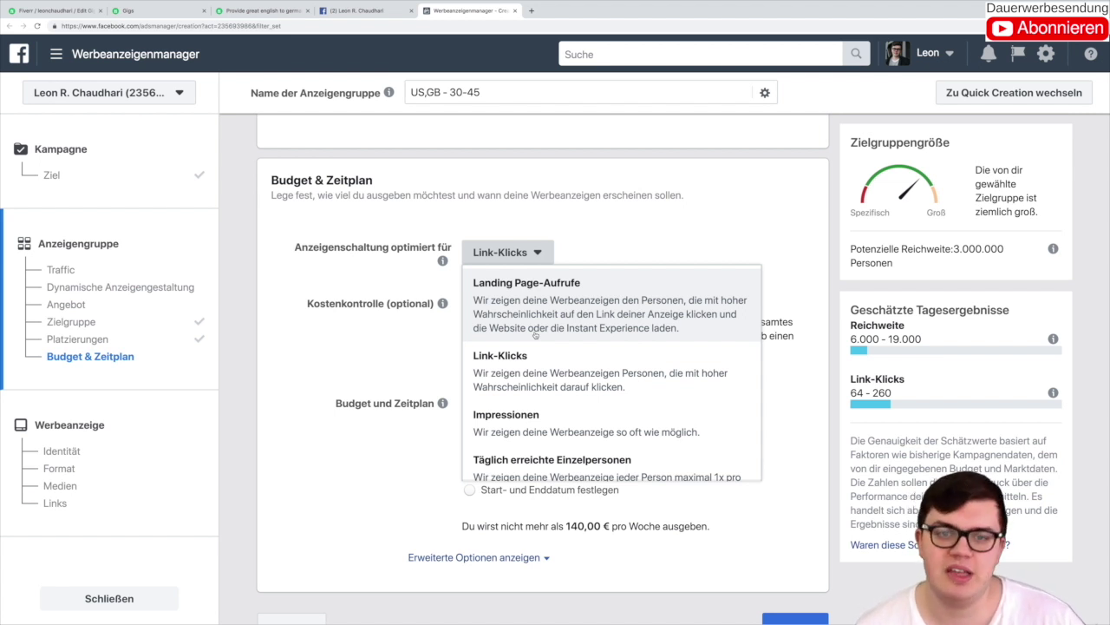
pyautogui.click(515, 368)
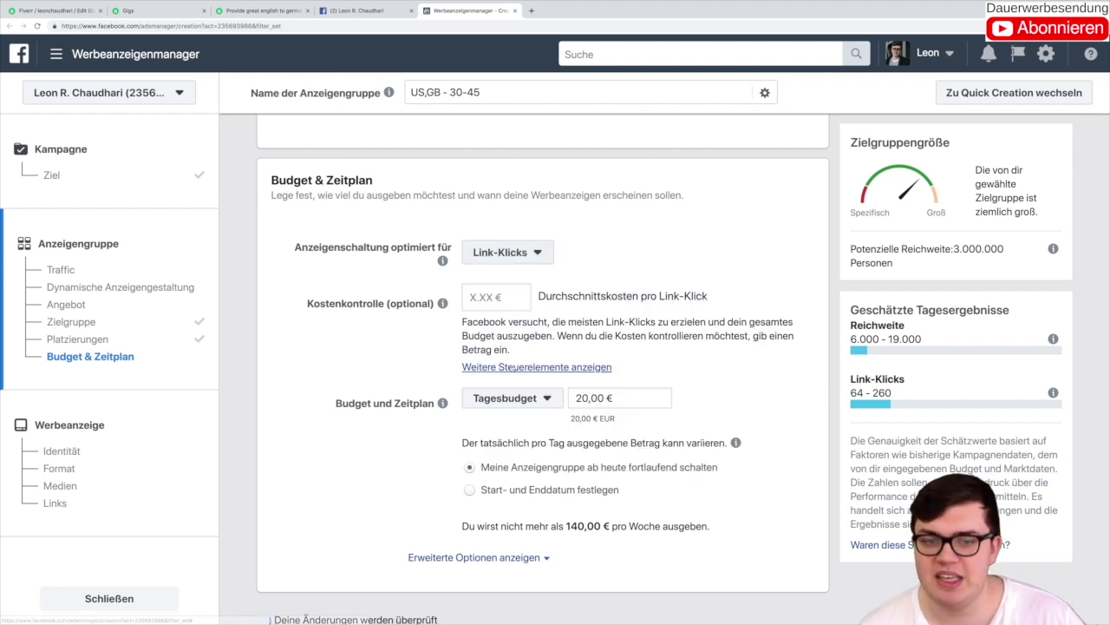
# Step: Enter 0,05 € as the cost-per-link-click cap, replacing the mistyped 5,00 €, and check the 64–260 click estimate
pyautogui.click(484, 297)
pyautogui.write('0-05')
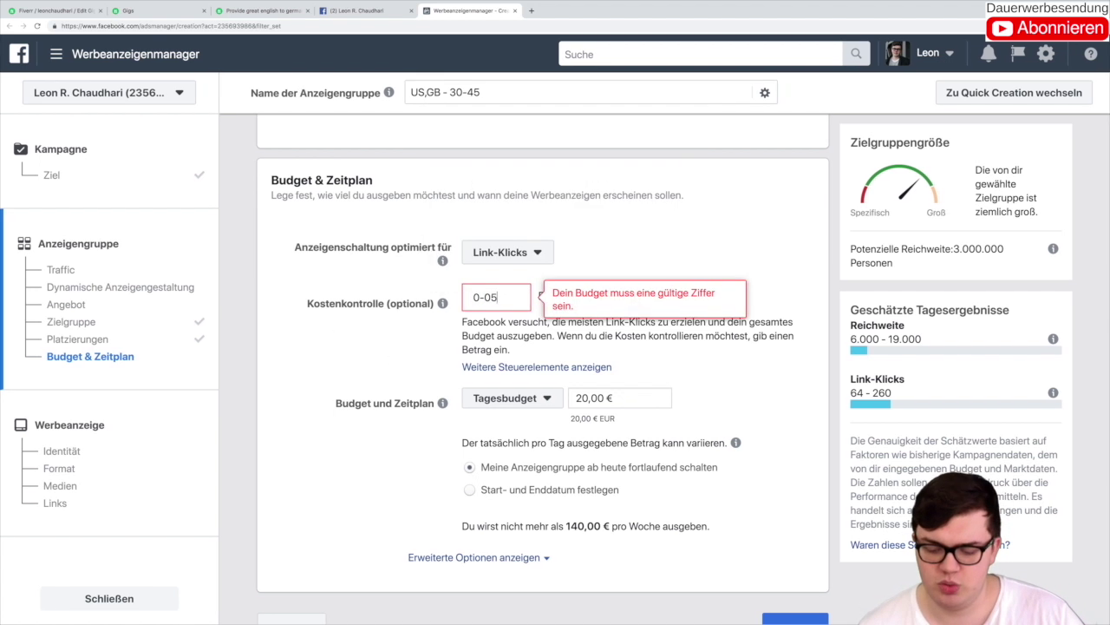
pyautogui.press('BackSpace')
pyautogui.press('BackSpace')
pyautogui.press('BackSpace')
pyautogui.write('.')
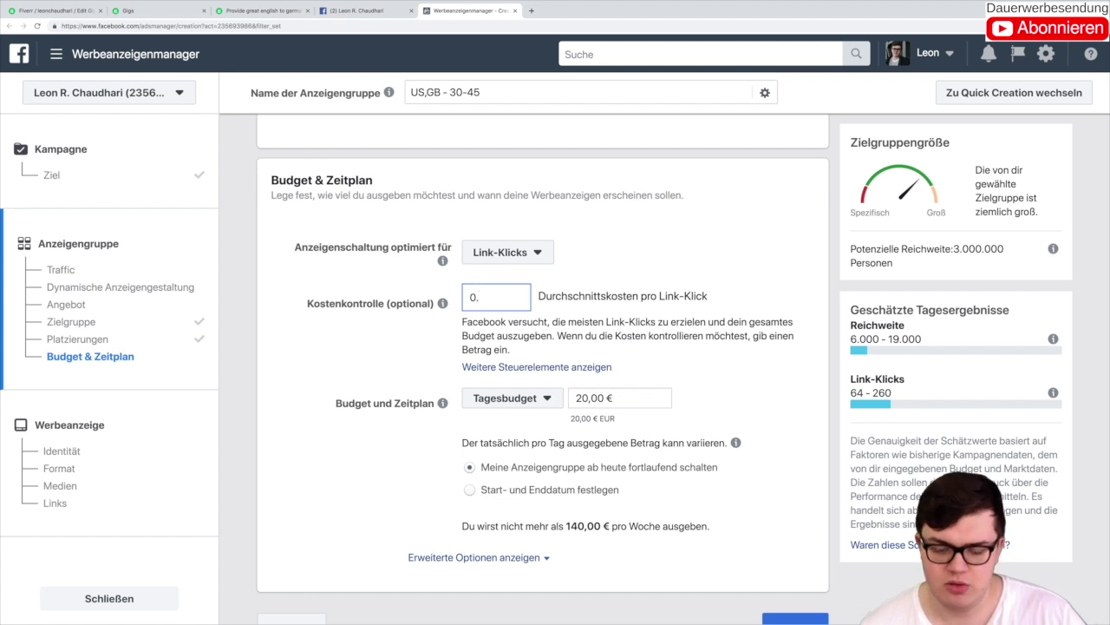
pyautogui.write('05')
pyautogui.click(240, 384)
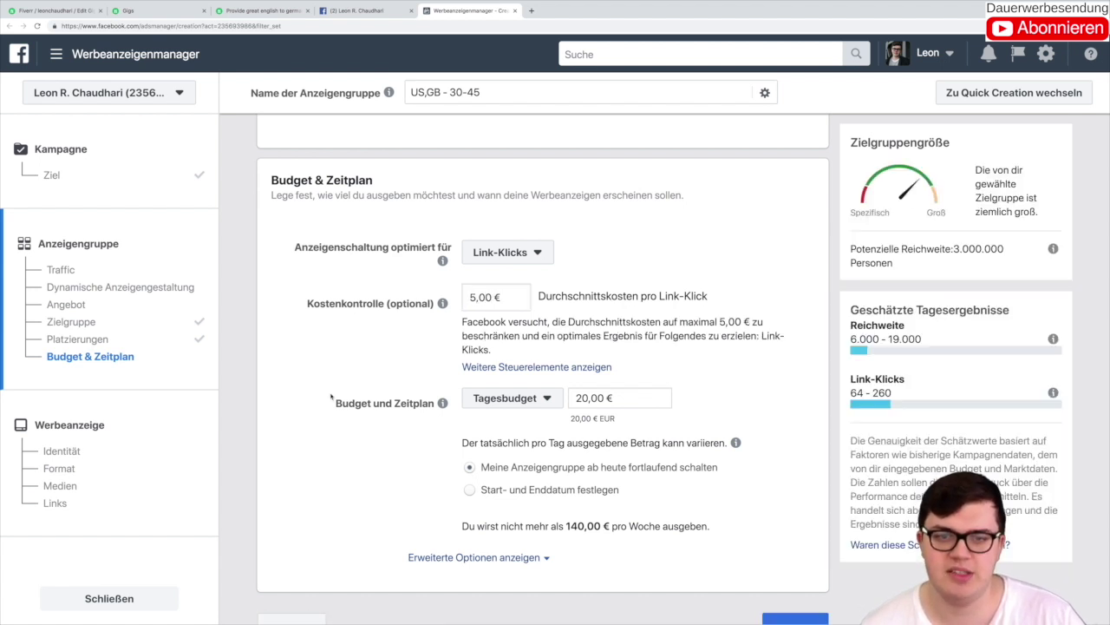
pyautogui.doubleClick(484, 297)
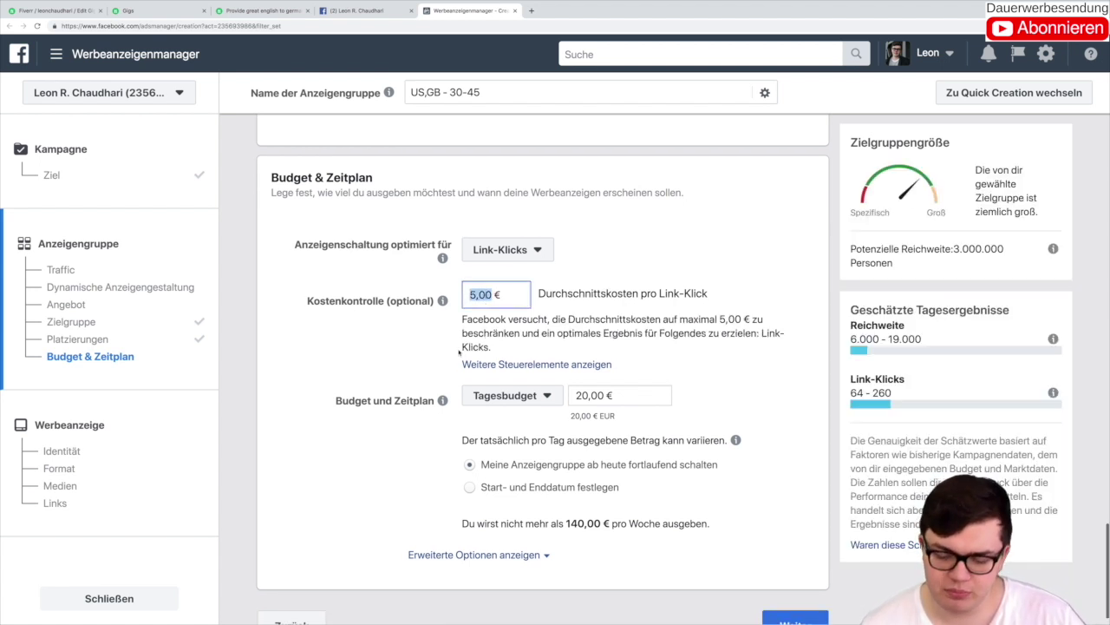
pyautogui.write('0,05')
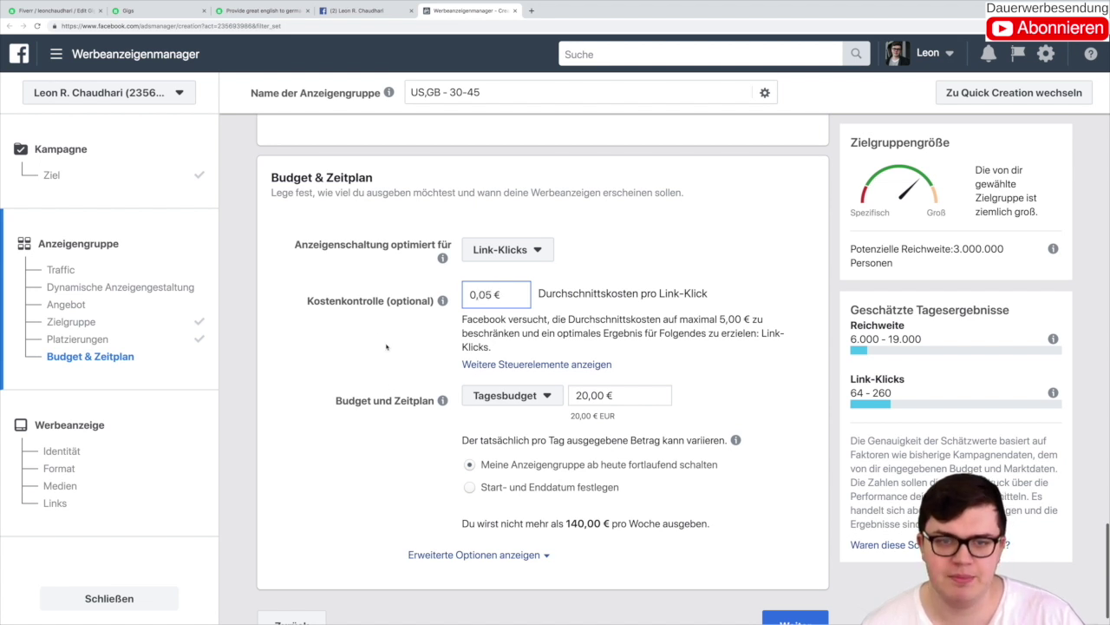
pyautogui.click(386, 347)
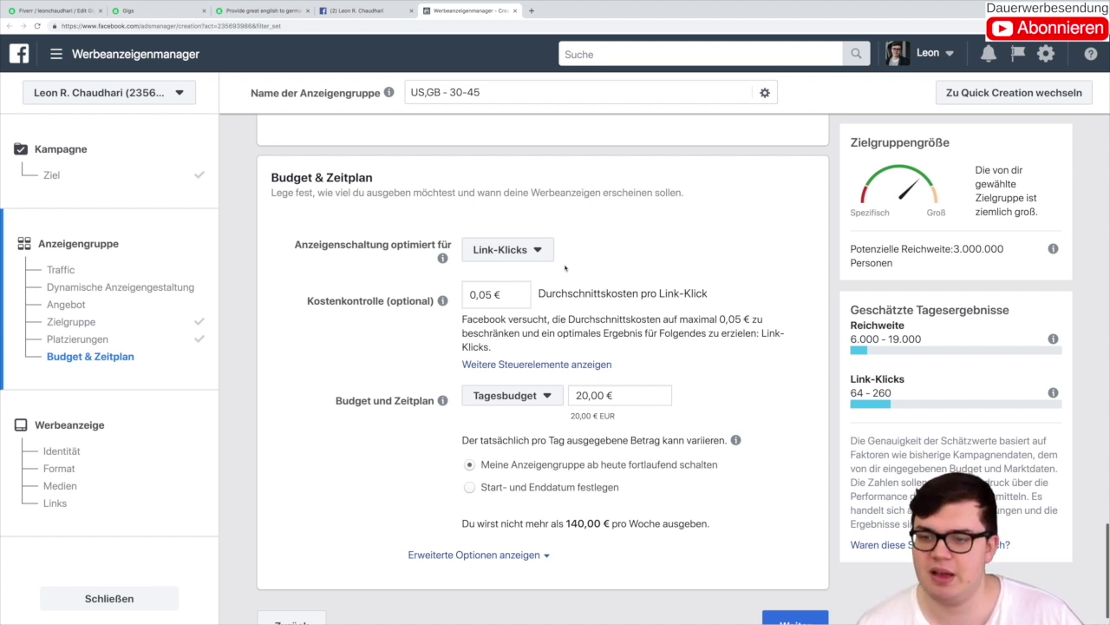
pyautogui.moveTo(851, 393); pyautogui.dragTo(895, 396)
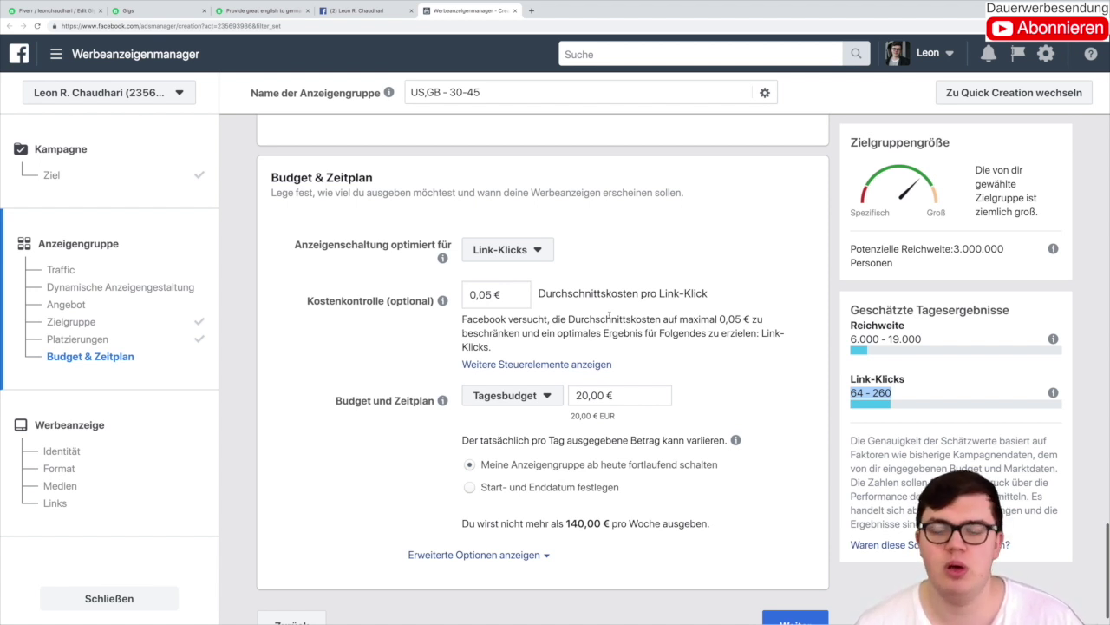
# Step: Switch cost control to a Maximalgebot of 0,05 € per auction
pyautogui.click(598, 363)
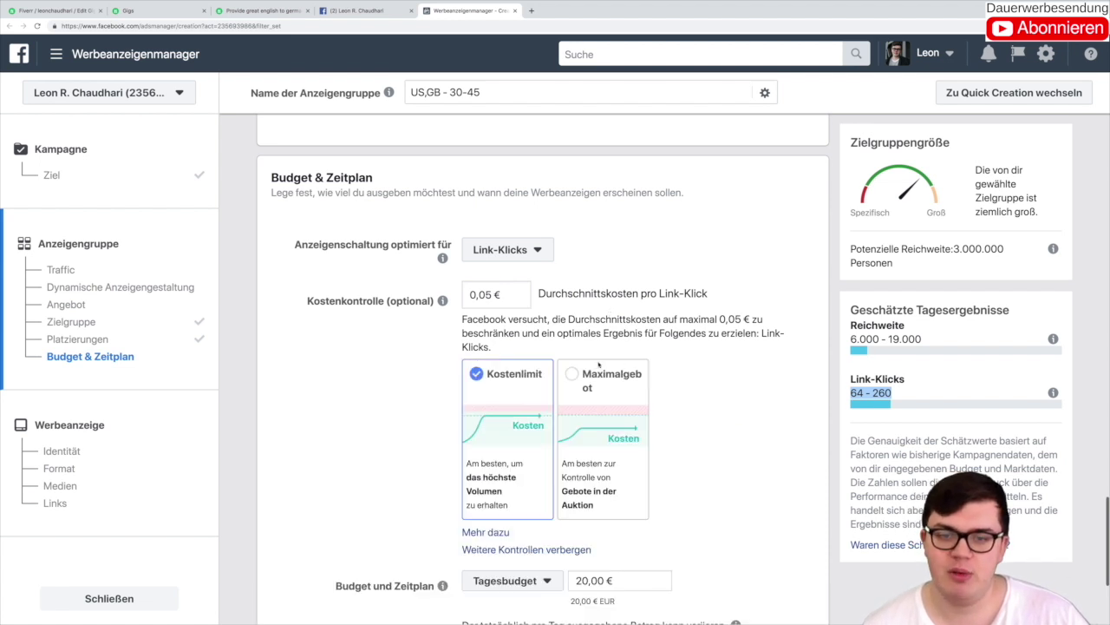
pyautogui.scroll(-2, 645, 347)
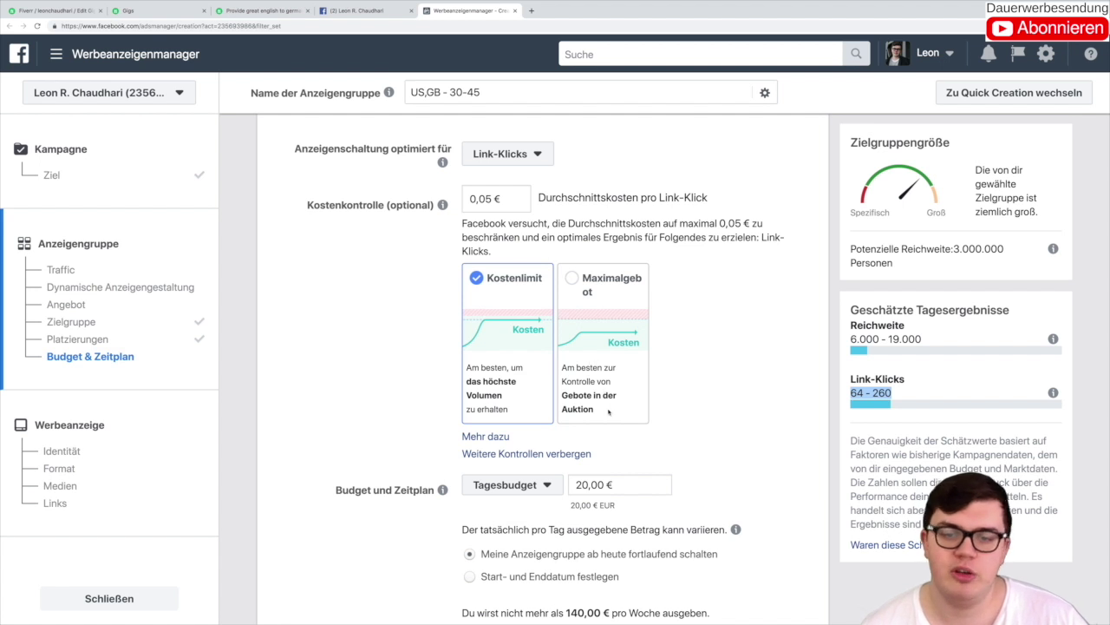
pyautogui.click(594, 306)
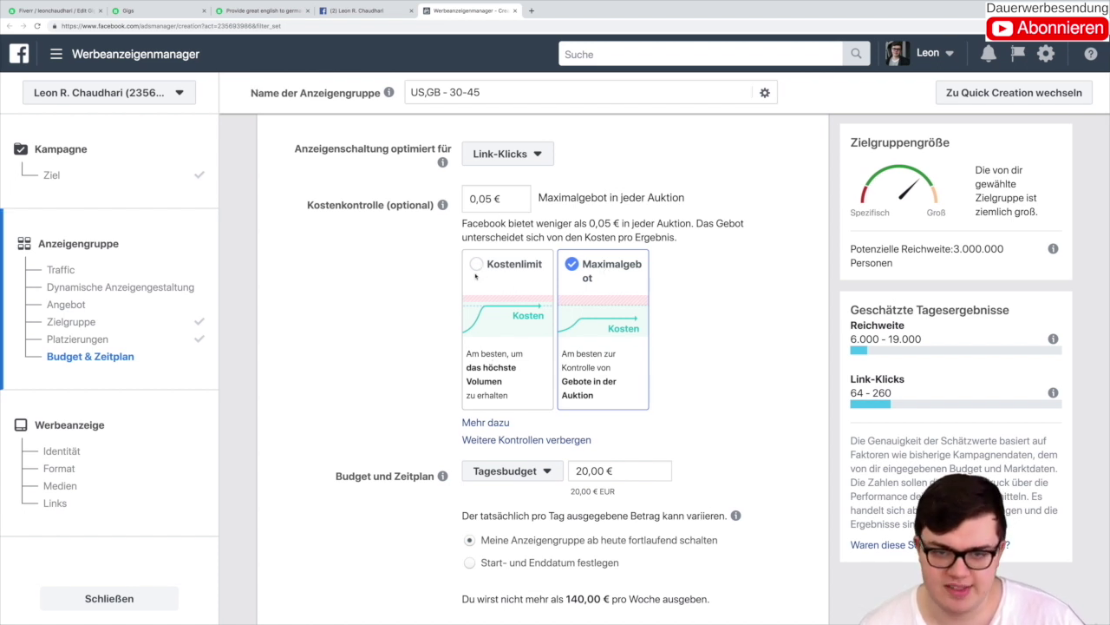
pyautogui.scroll(-2, 475, 276)
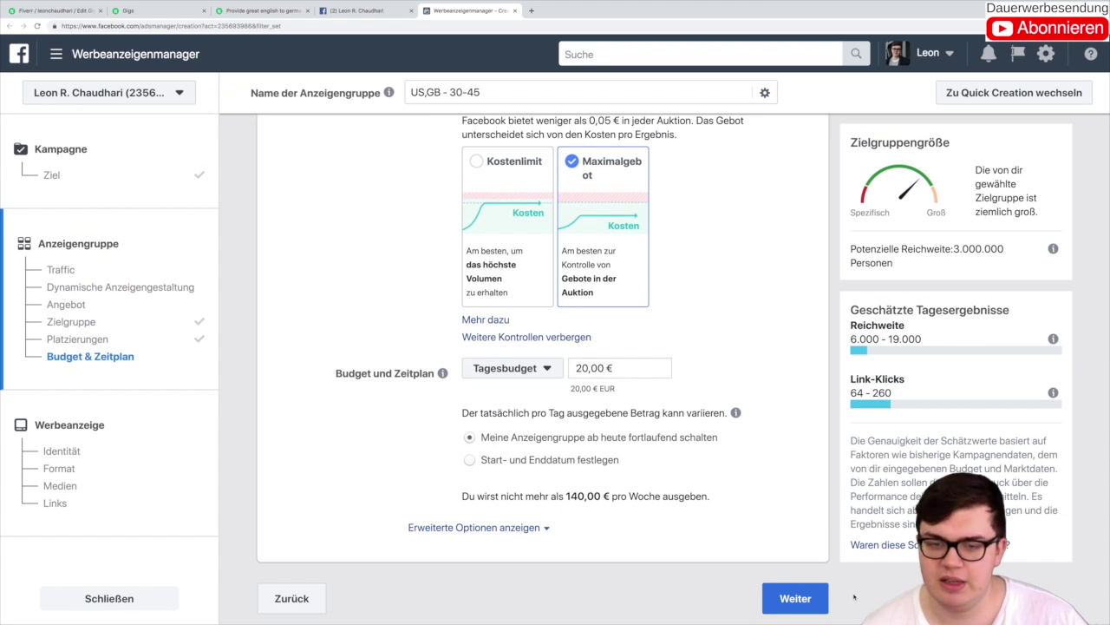
# Step: Lower the Tagesbudget from 20,00 € to 5,00 €
pyautogui.click(581, 368)
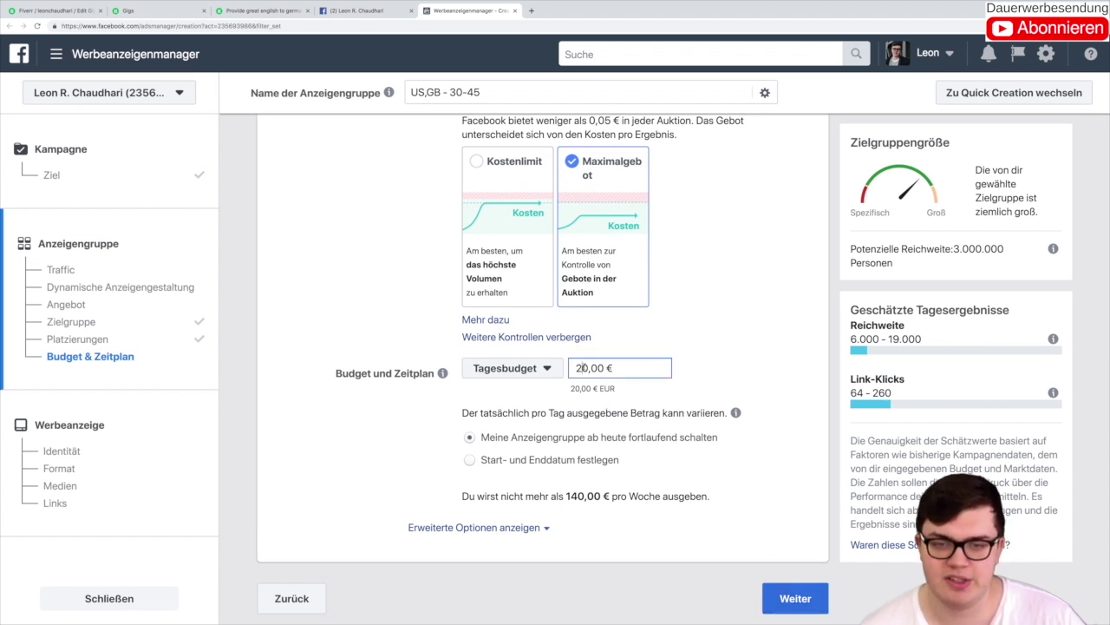
pyautogui.press('BackSpace')
pyautogui.press('BackSpace')
pyautogui.write('5')
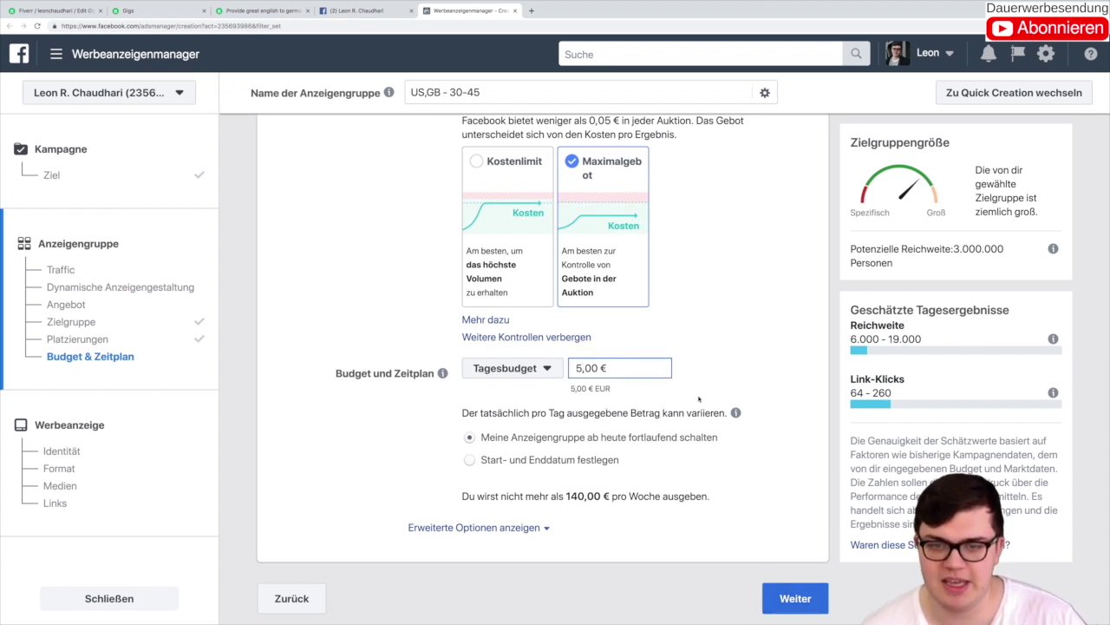
pyautogui.click(699, 398)
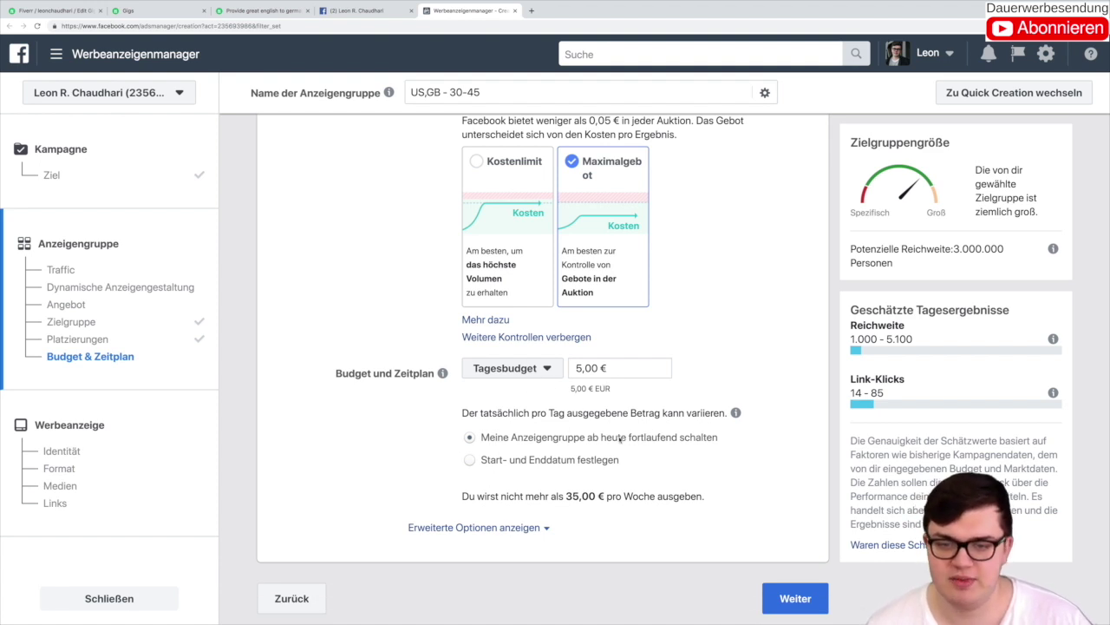
# Step: Move on to ad creation and pick Musterunternehmen as the ad's Facebook page
pyautogui.click(796, 598)
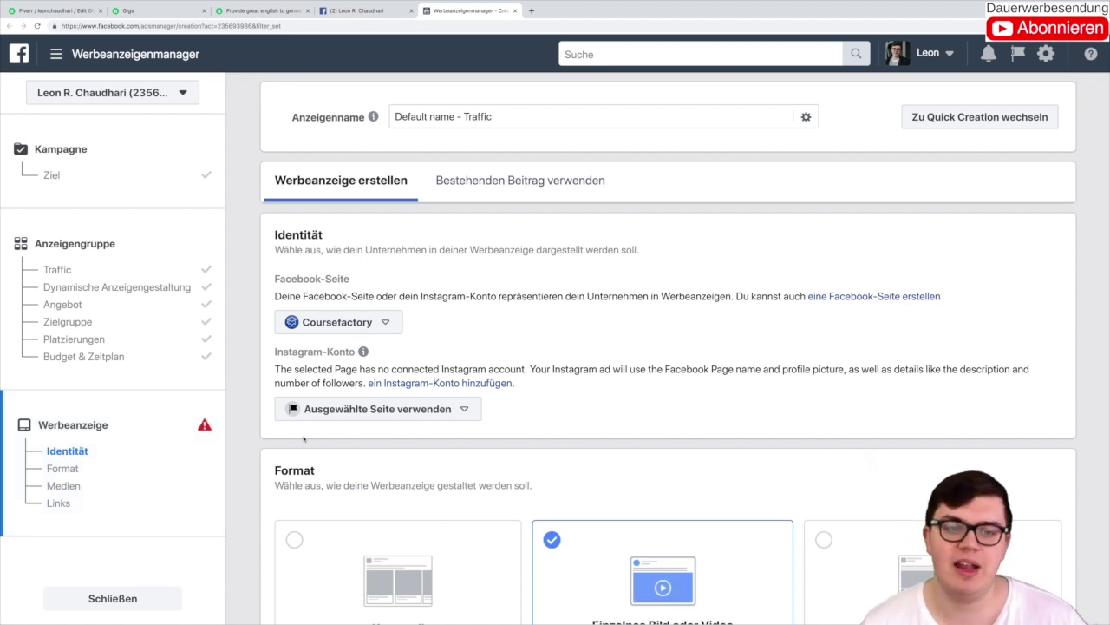
pyautogui.click(365, 322)
pyautogui.scroll(2, 393, 420)
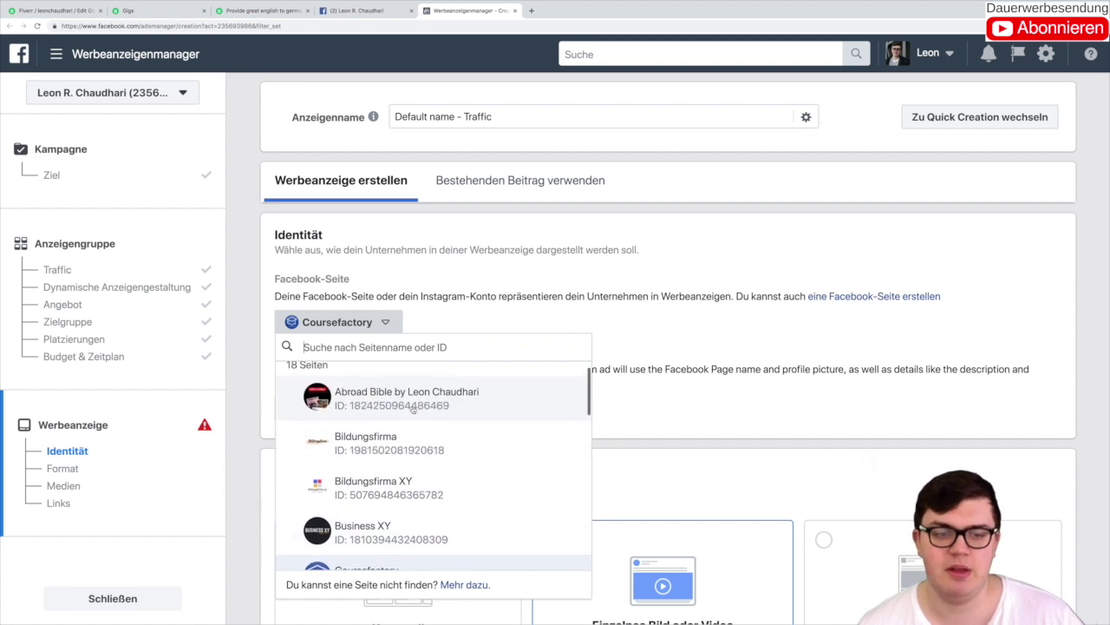
pyautogui.scroll(-10, 393, 421)
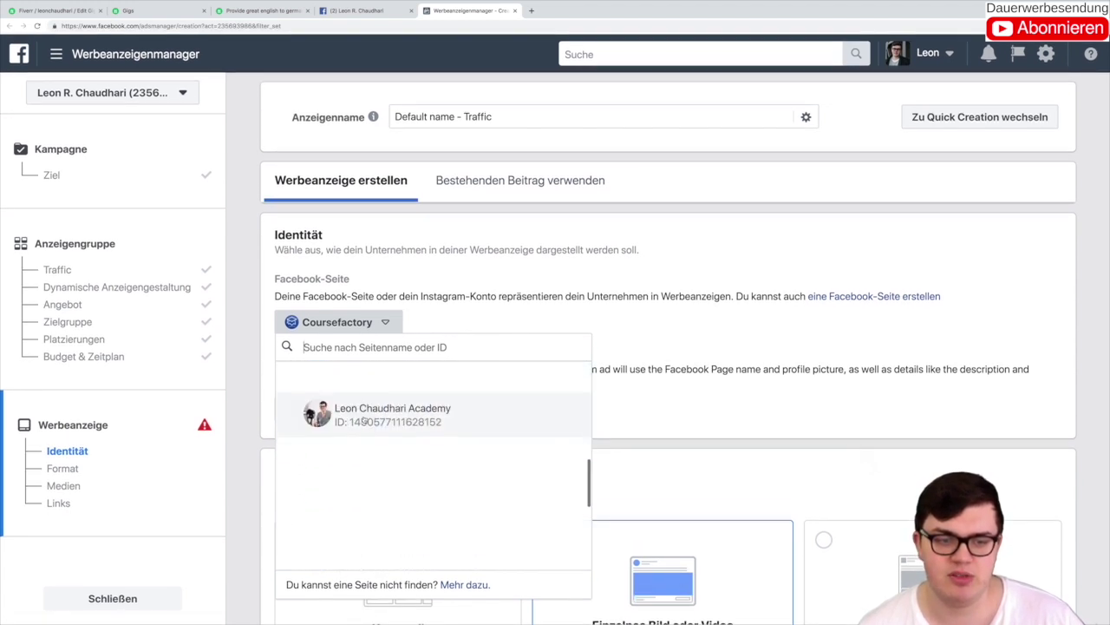
pyautogui.scroll(5, 364, 419)
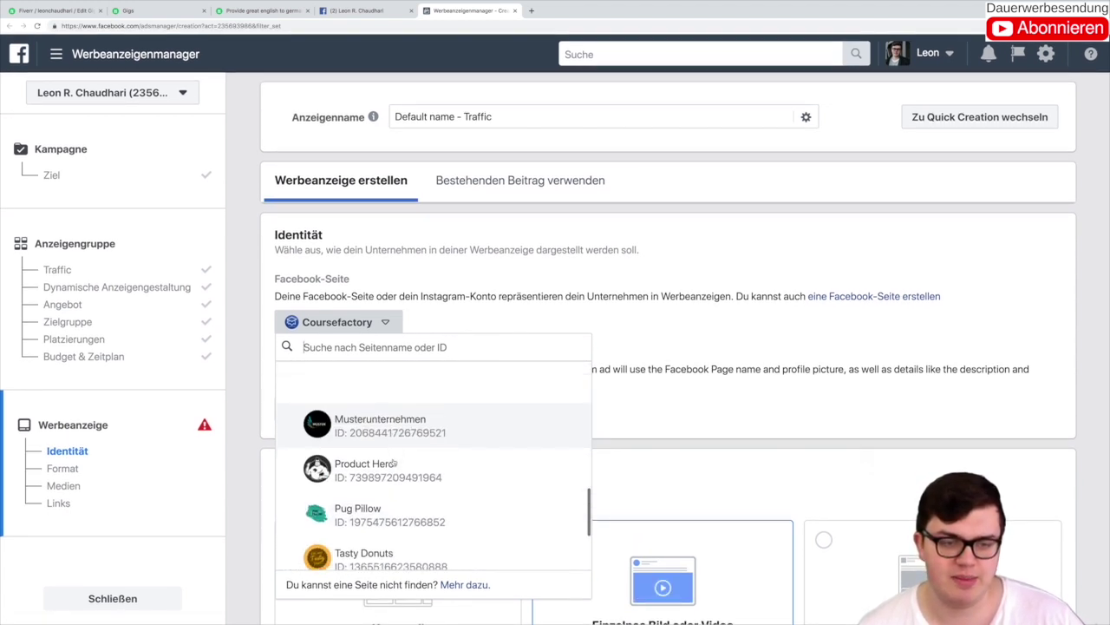
pyautogui.scroll(-2, 393, 462)
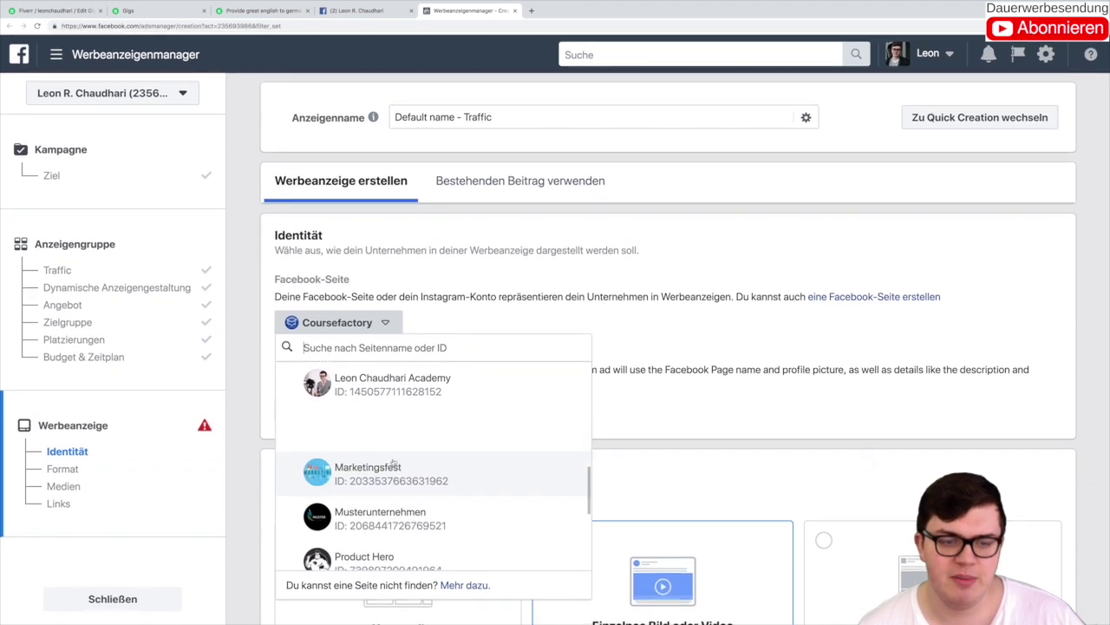
pyautogui.scroll(-1, 393, 462)
pyautogui.click(392, 461)
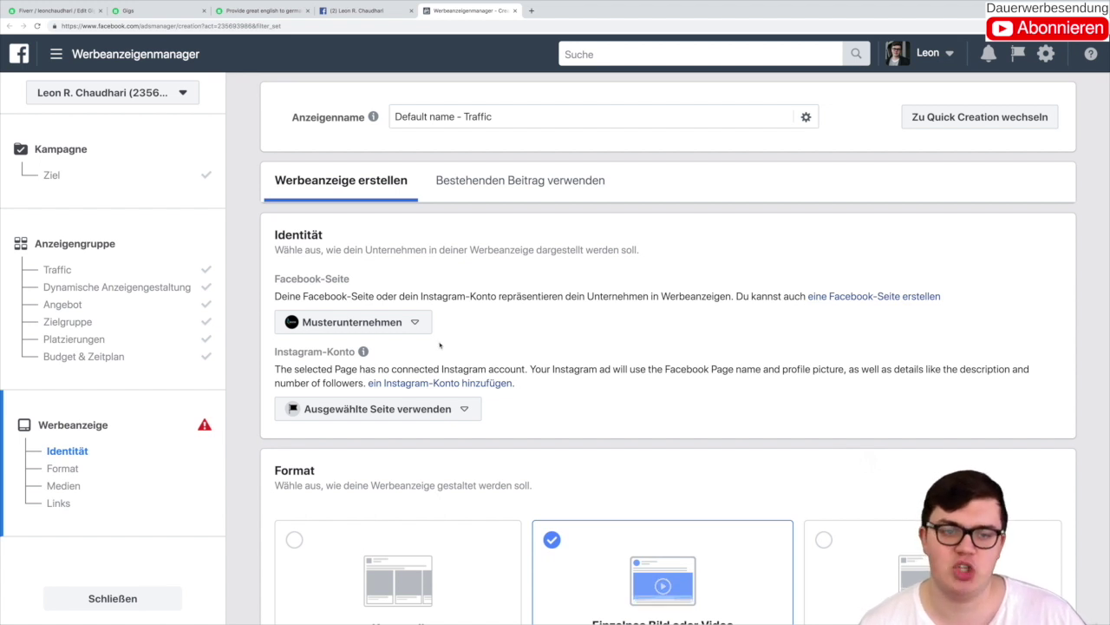
# Step: Replace it with the creator's personal Facebook page as the ad identity
pyautogui.click(352, 322)
pyautogui.scroll(-2, 458, 416)
pyautogui.scroll(-1, 457, 416)
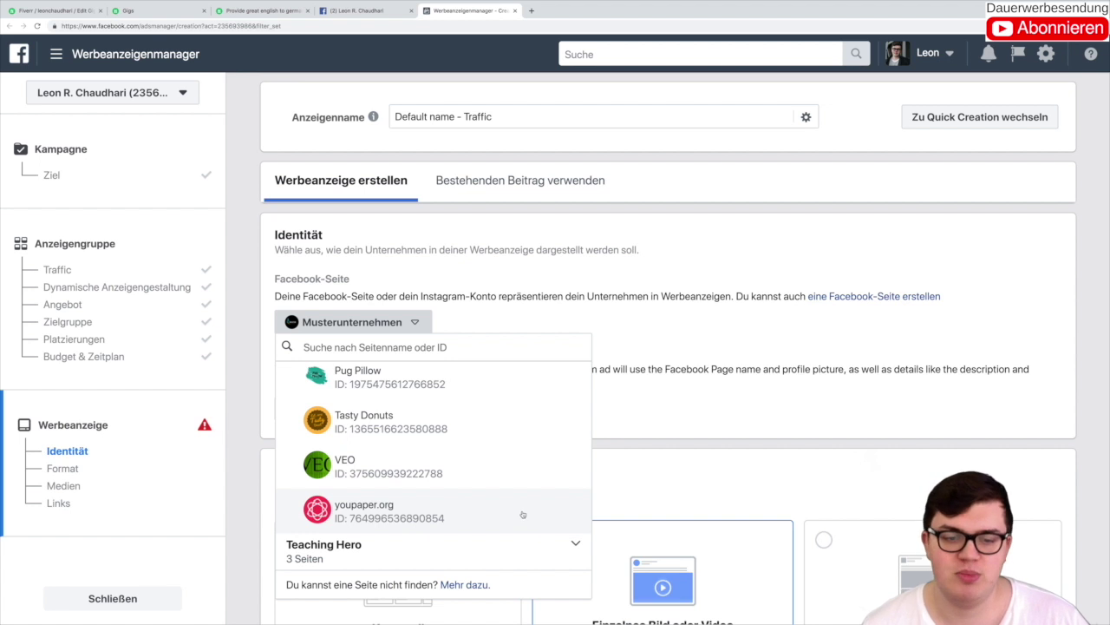
pyautogui.scroll(-3, 520, 515)
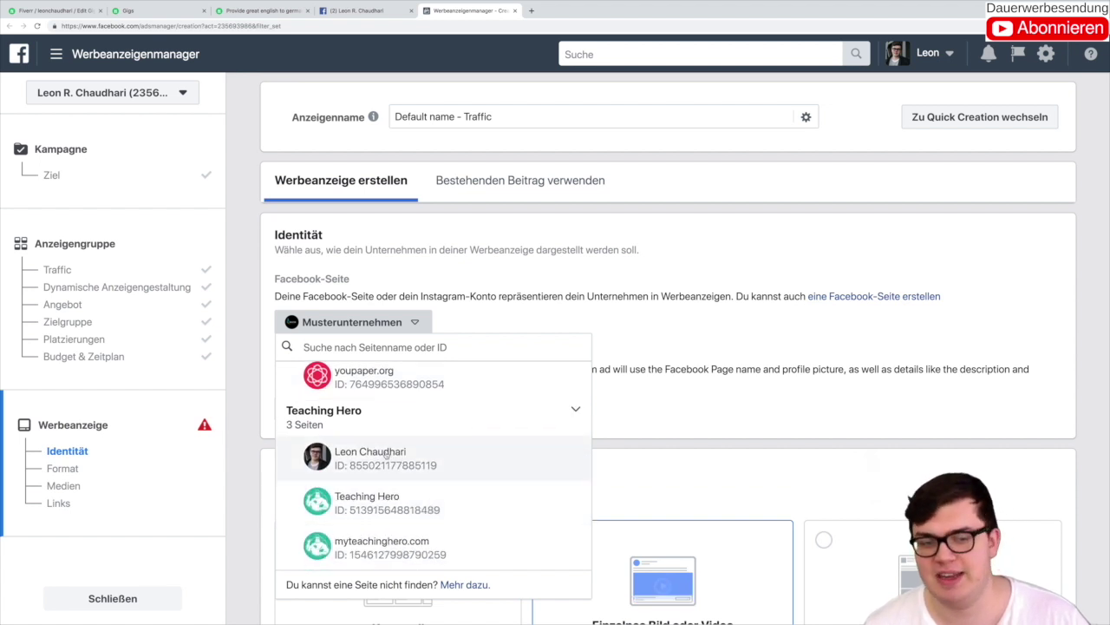
pyautogui.click(406, 457)
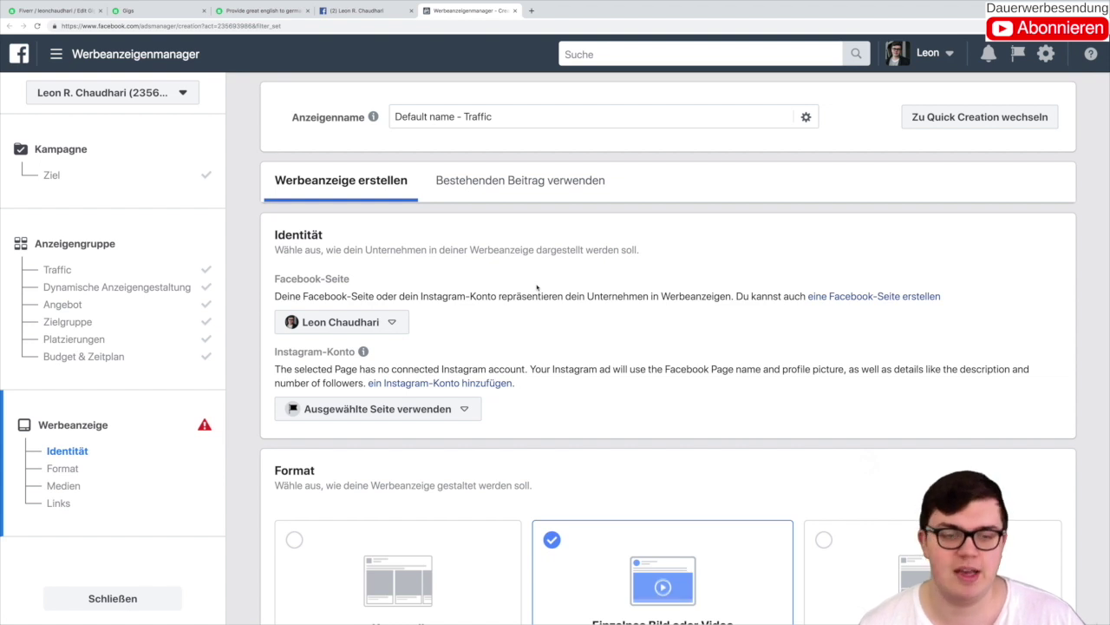
# Step: Set the ad's media type to Video/Slideshow, with a brief look at the Fiverr gig tab
pyautogui.scroll(-3, 537, 288)
pyautogui.scroll(-1, 555, 278)
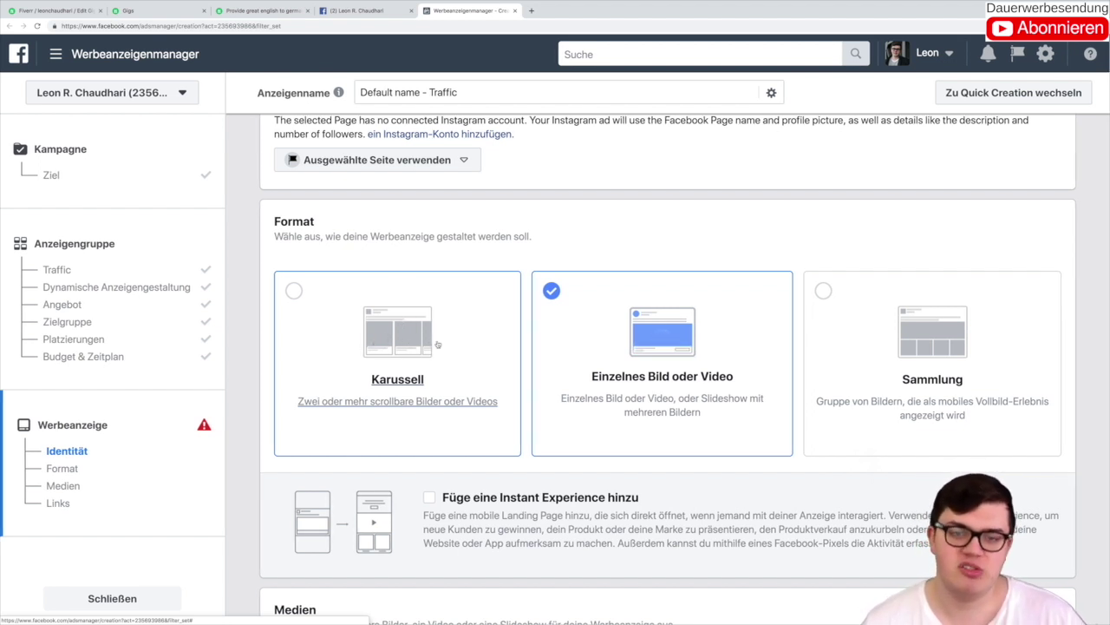
pyautogui.scroll(1, 658, 316)
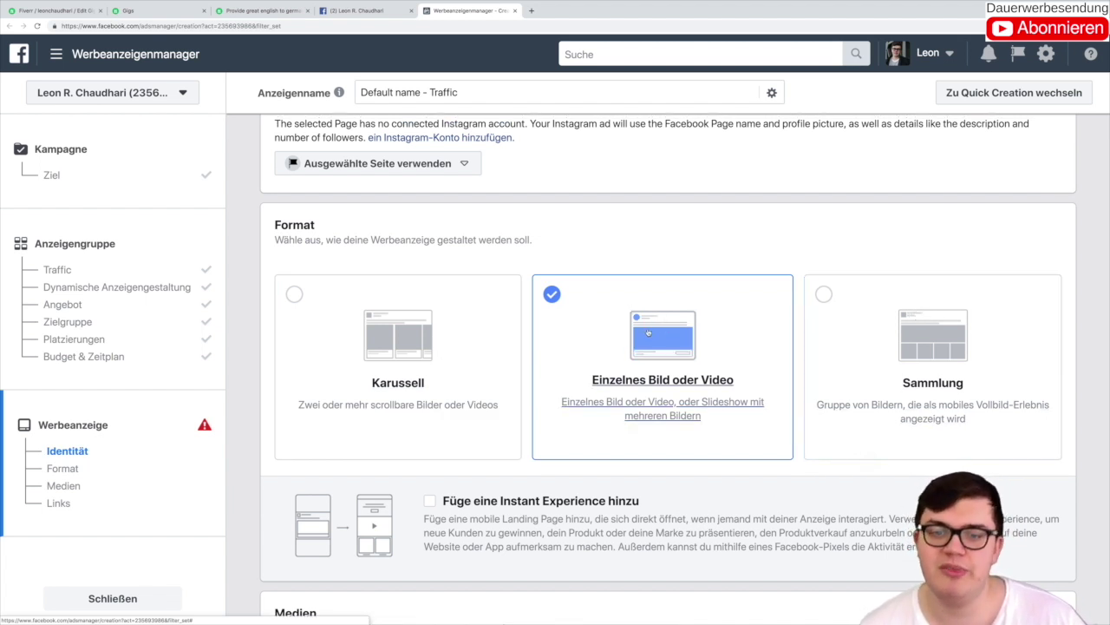
pyautogui.scroll(-5, 647, 330)
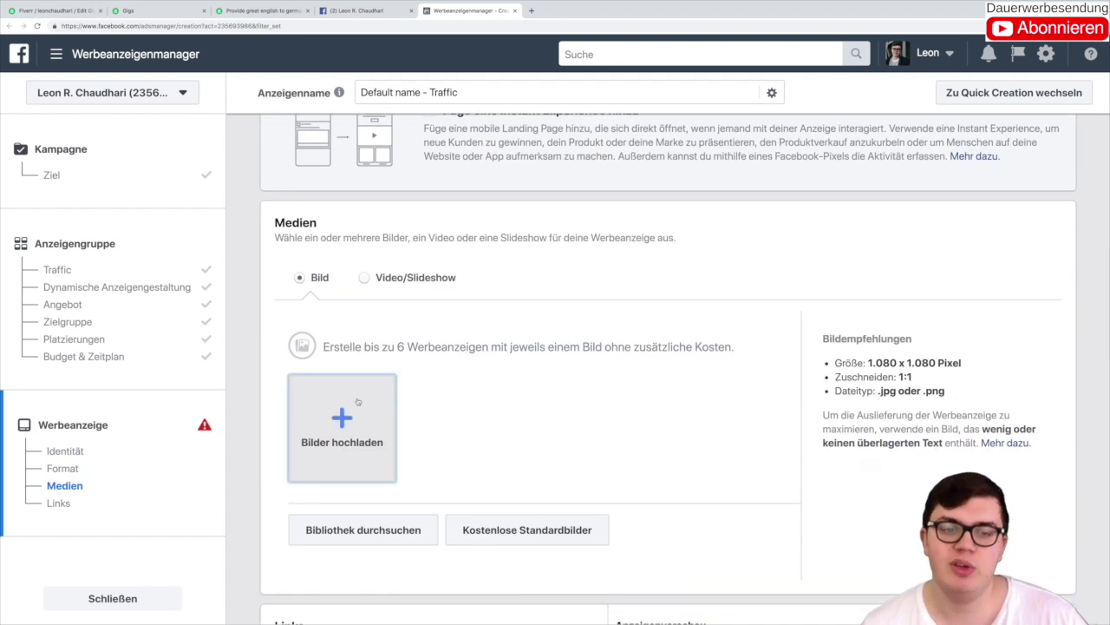
pyautogui.click(364, 277)
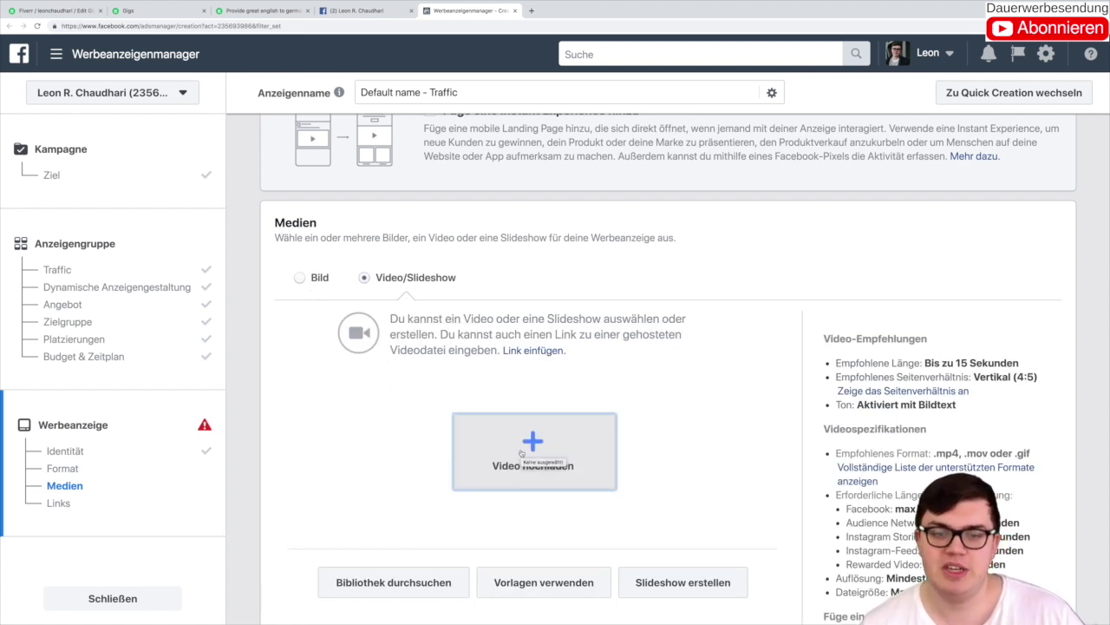
pyautogui.click(252, 11)
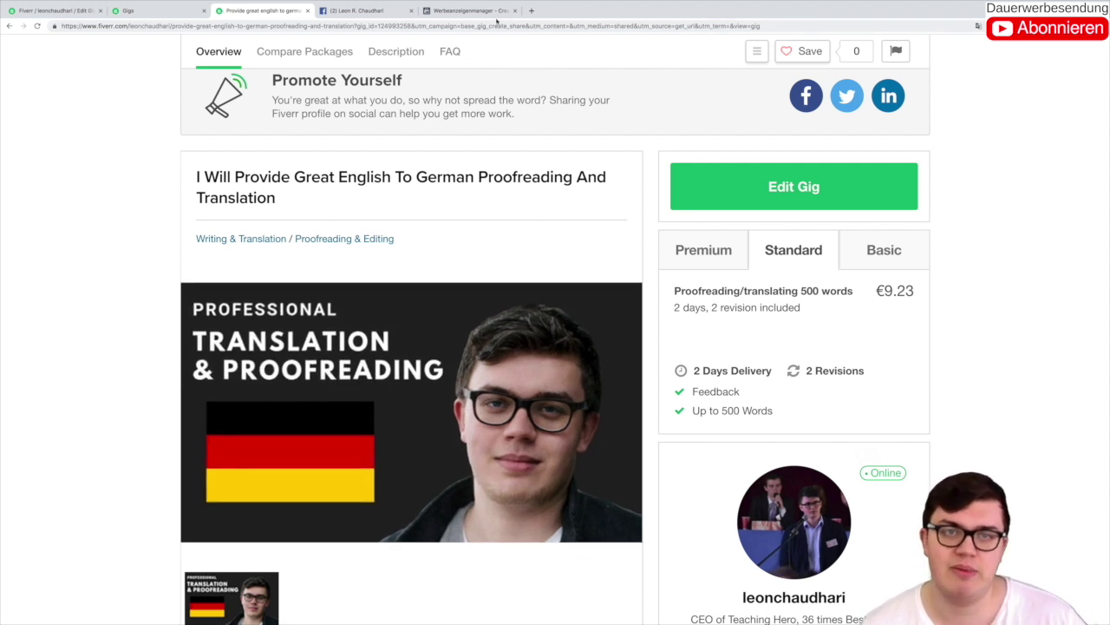
pyautogui.click(481, 11)
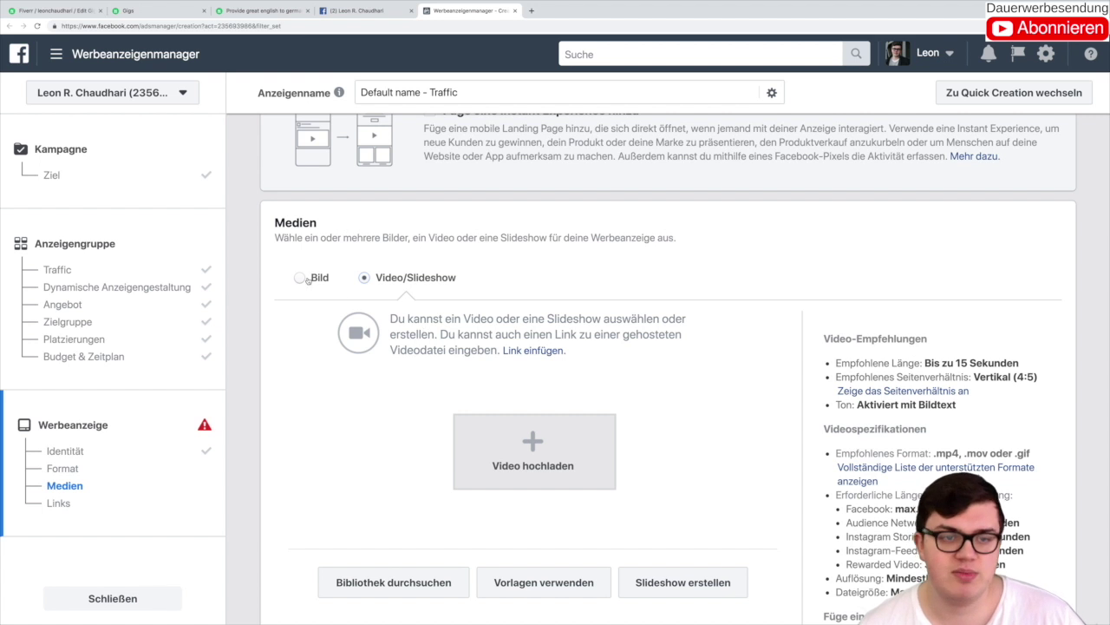
# Step: Upload the Professional Translation png from Downloads as the ad's single 1280 × 720 image
pyautogui.click(300, 278)
pyautogui.click(359, 417)
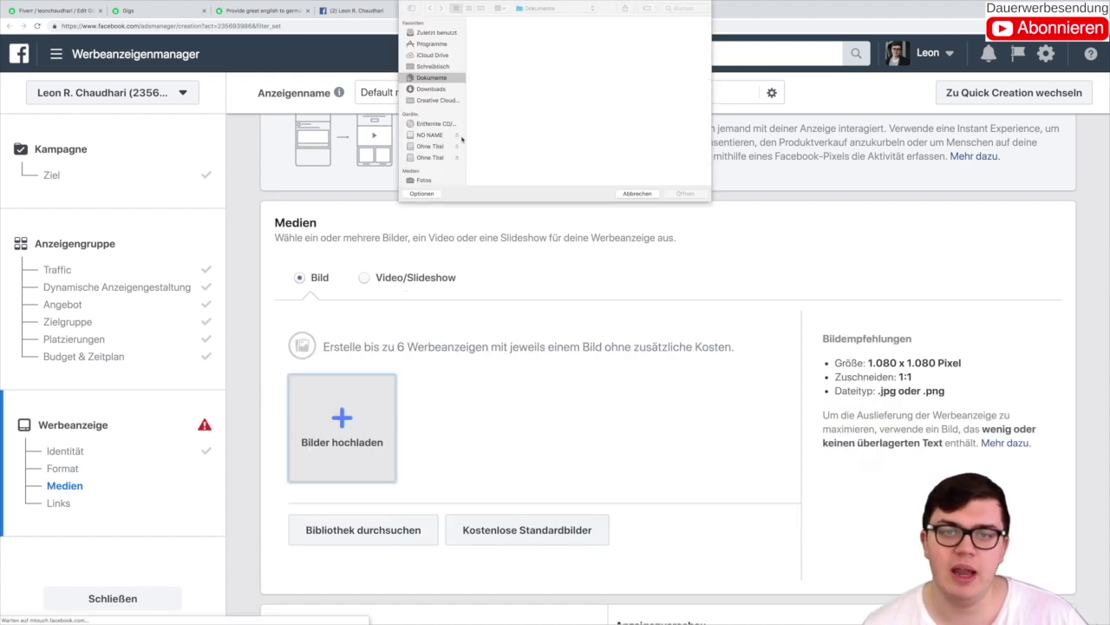
pyautogui.click(431, 88)
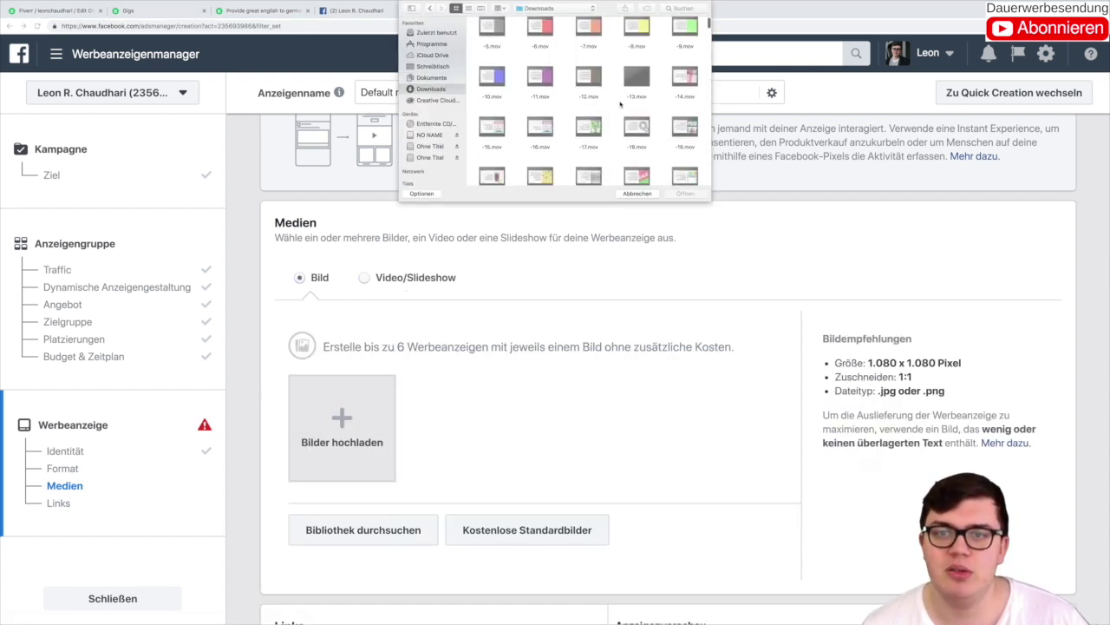
pyautogui.scroll(-3, 620, 104)
pyautogui.click(686, 147)
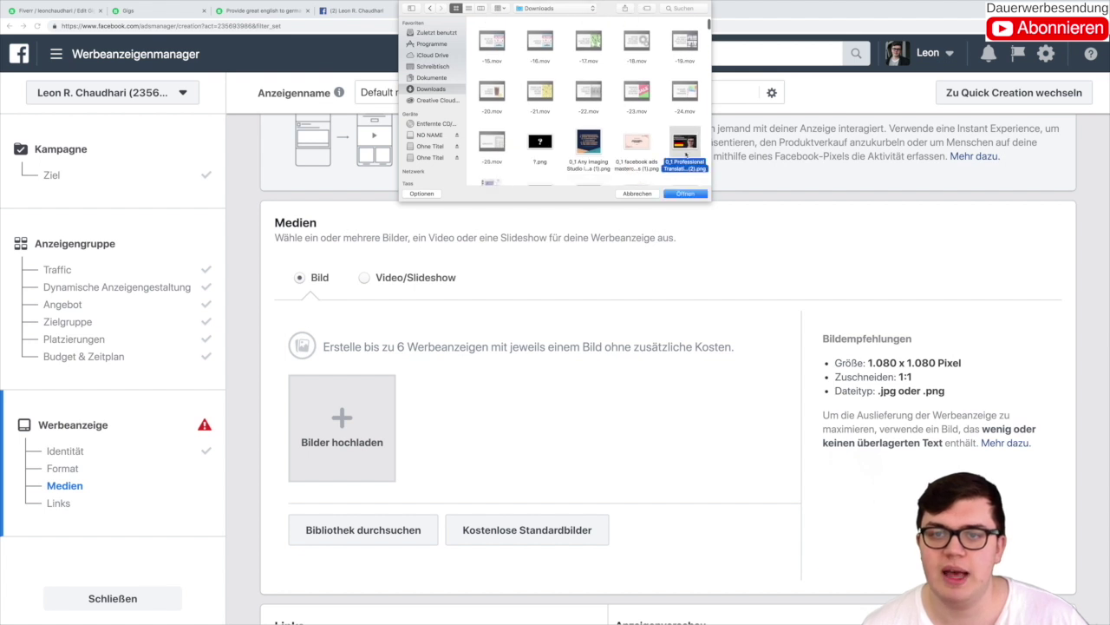
pyautogui.click(685, 193)
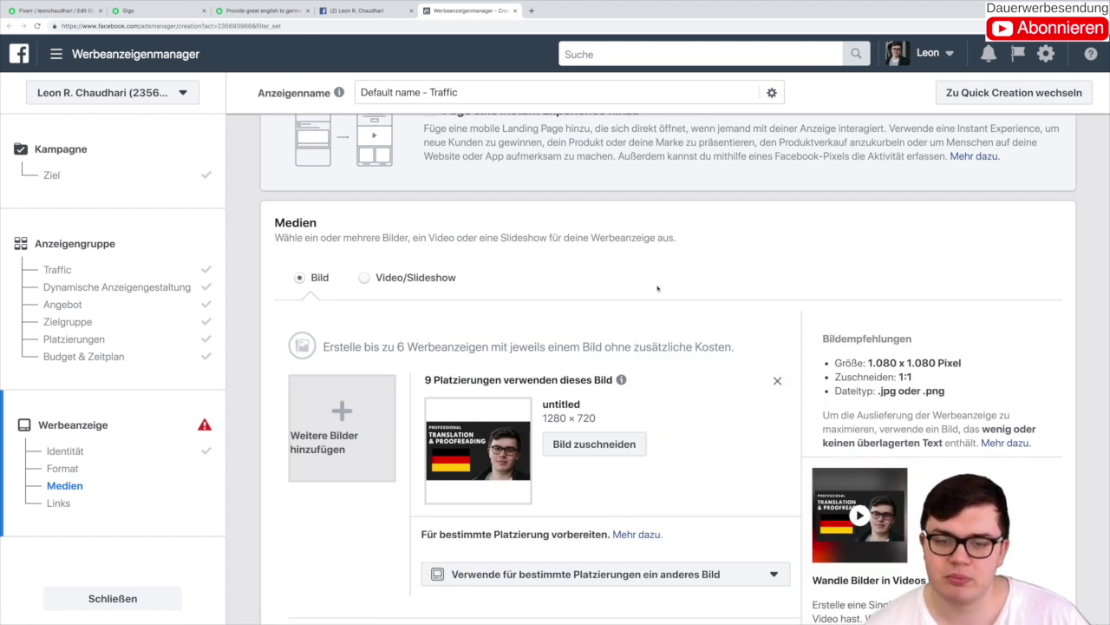
pyautogui.scroll(-3, 658, 288)
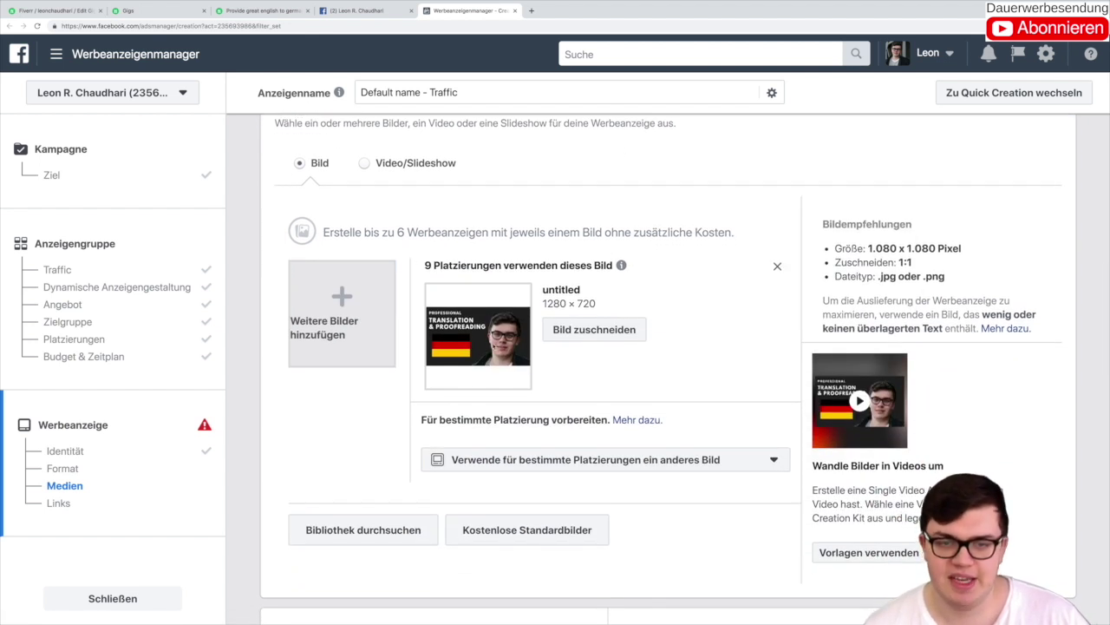
pyautogui.scroll(-5, 596, 388)
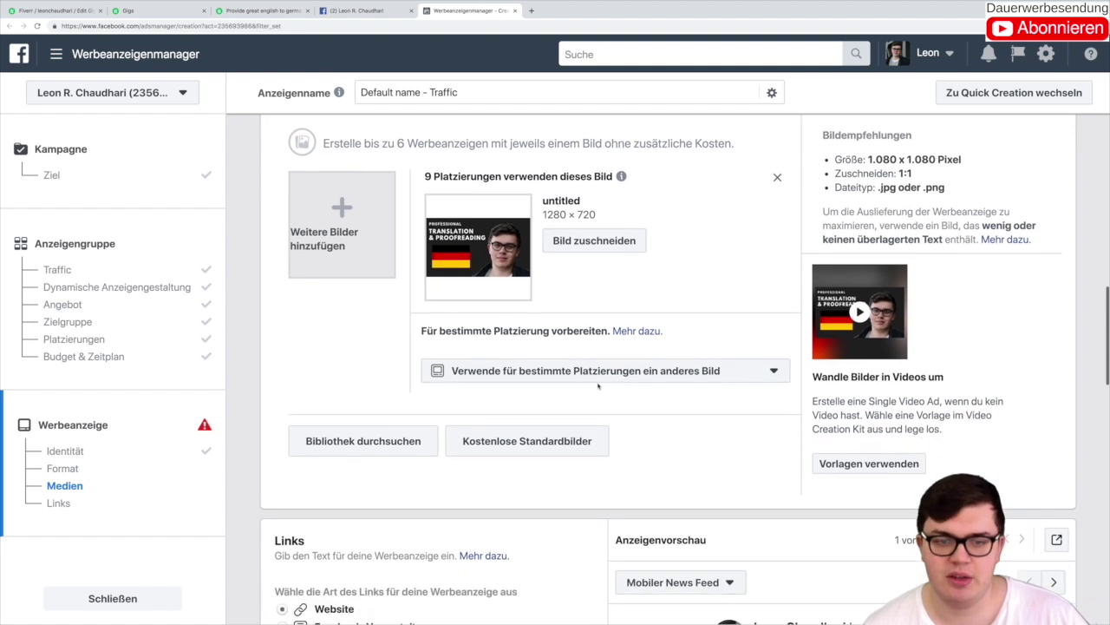
# Step: Type 'Are you looking for professional German-English' into the ad Text, removing the stray space
pyautogui.scroll(-3, 574, 395)
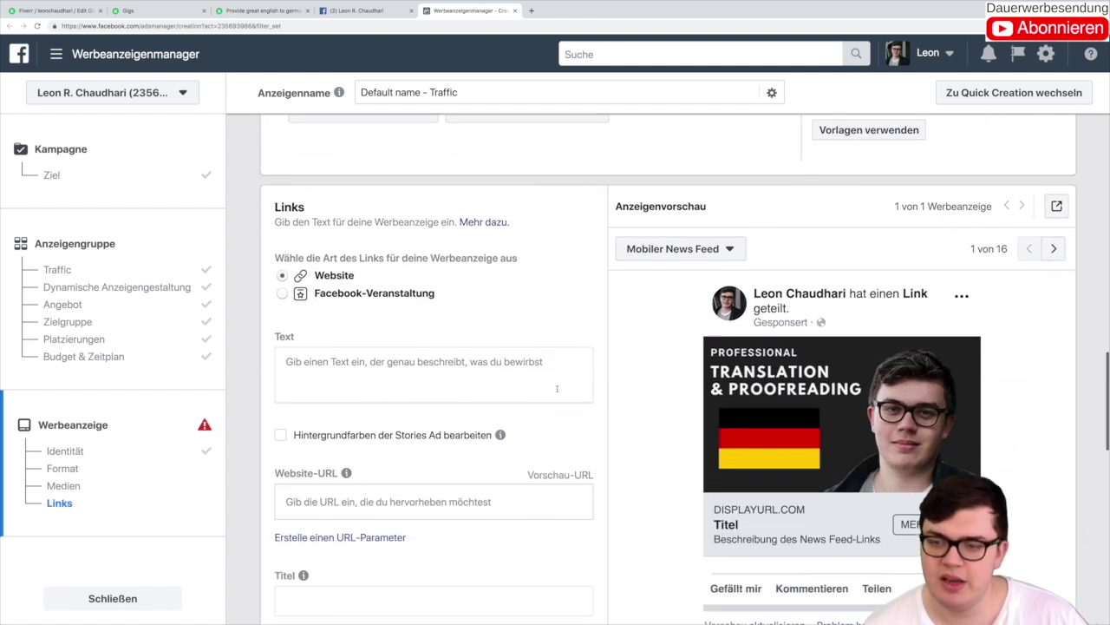
pyautogui.click(442, 318)
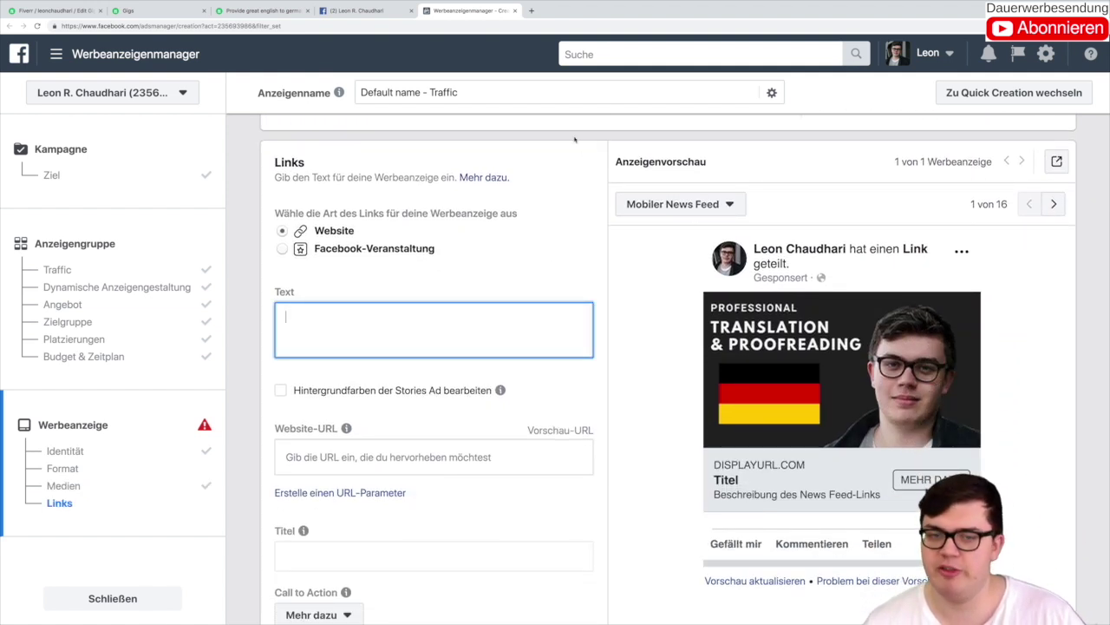
pyautogui.write('Are you')
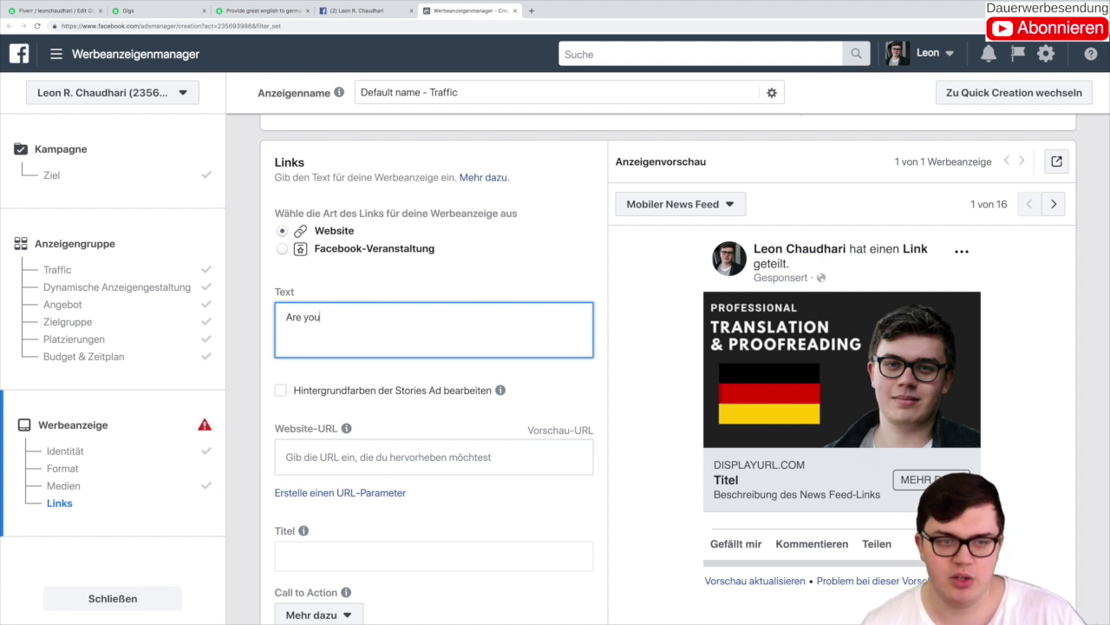
pyautogui.write(' looking fo')
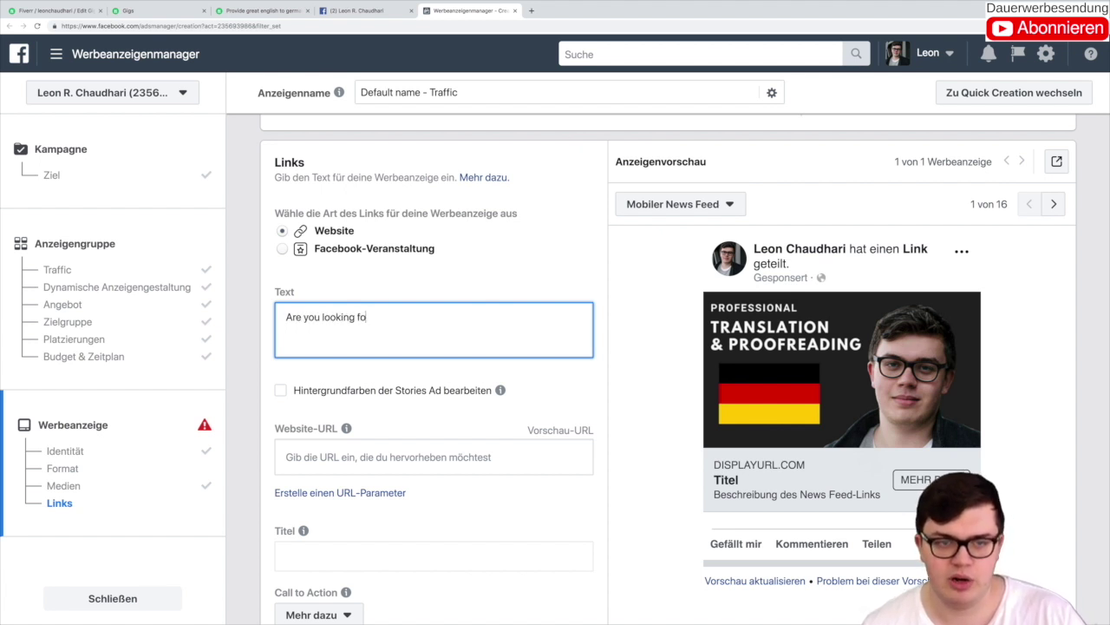
pyautogui.write('r professional Ge')
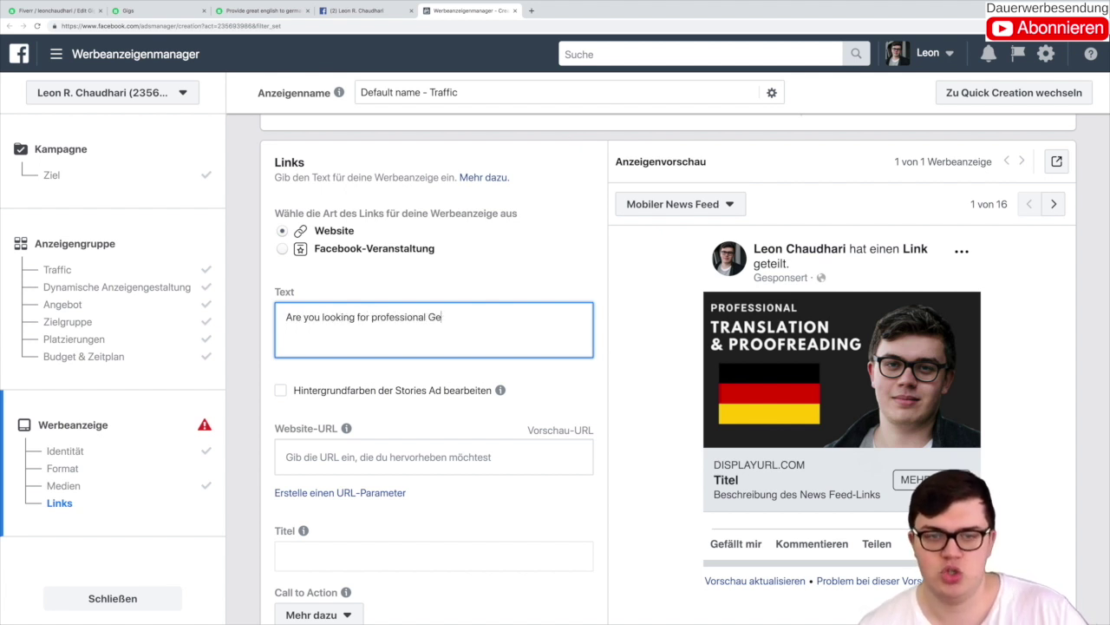
pyautogui.write('rman -Englis')
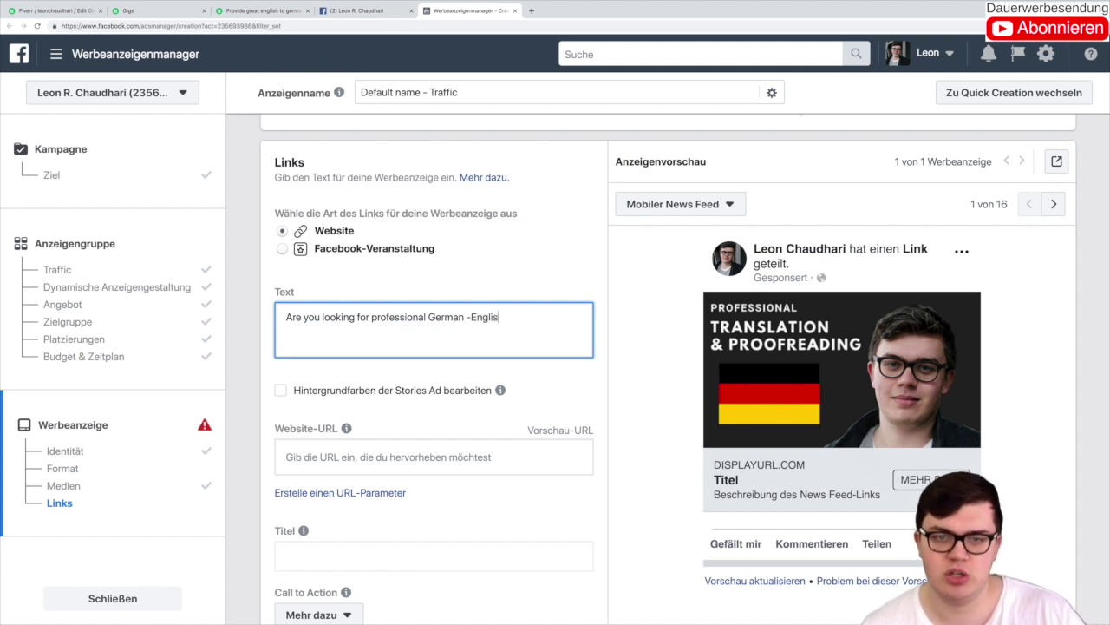
pyautogui.write('h')
pyautogui.scroll(-1, 668, 364)
pyautogui.click(468, 281)
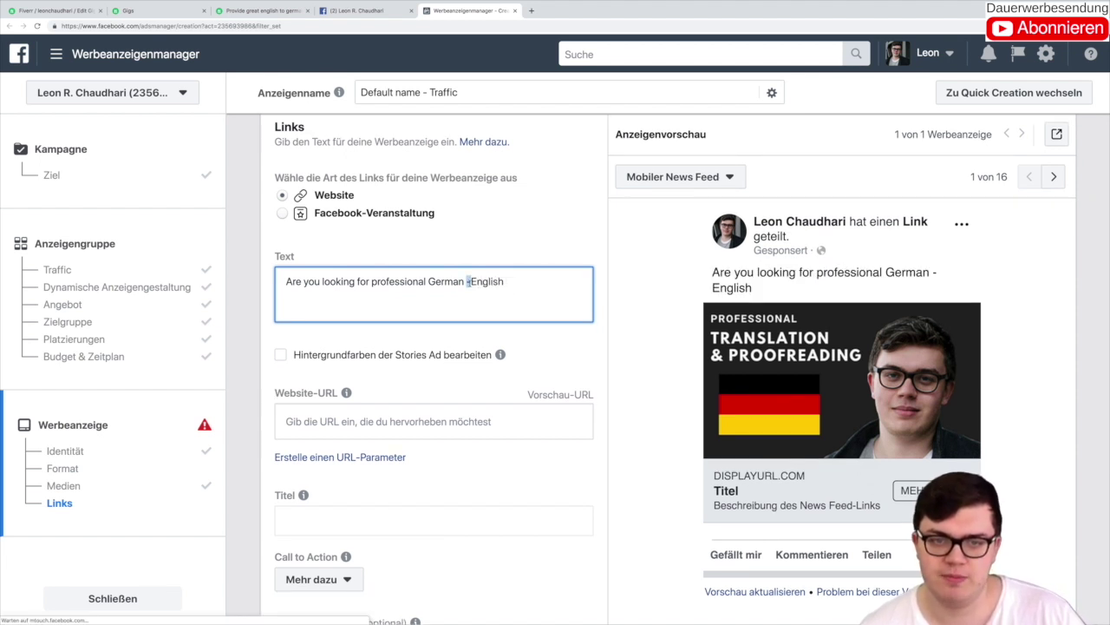
pyautogui.press('BackSpace')
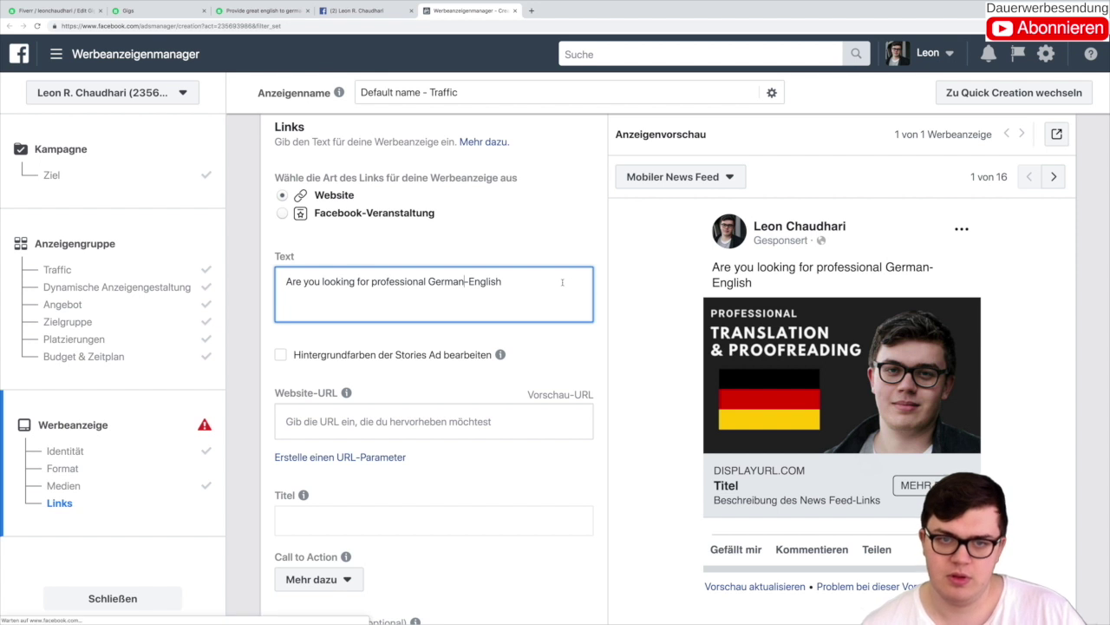
# Step: Finish the first sentence with 'translations?'
pyautogui.scroll(-1, 555, 276)
pyautogui.write('translations')
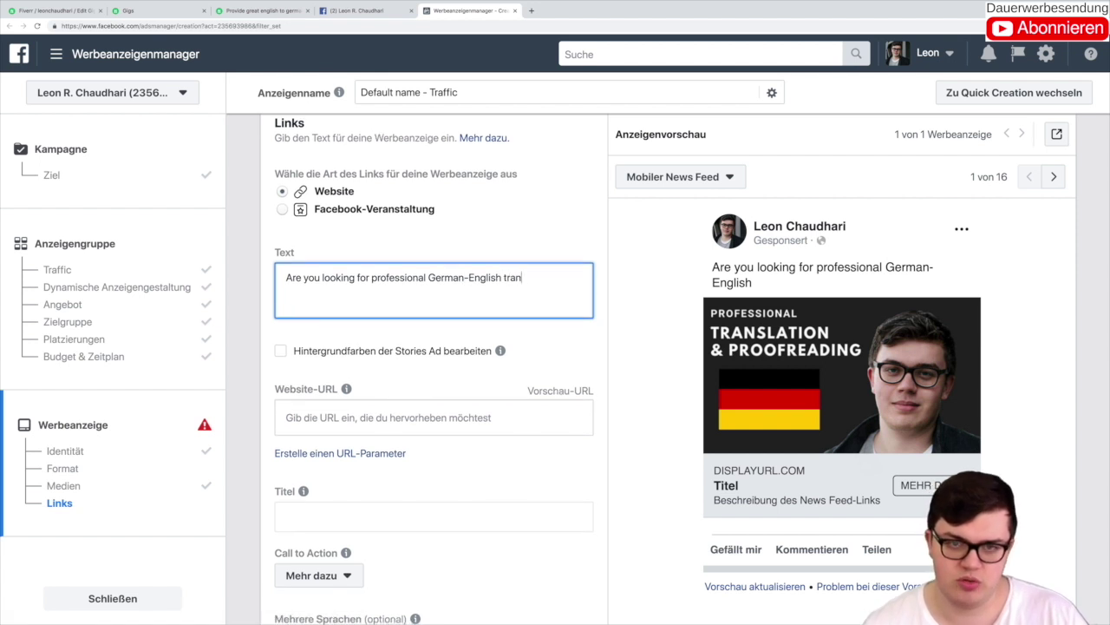
pyautogui.press('BackSpace')
pyautogui.press('BackSpace')
pyautogui.press('BackSpace')
pyautogui.press('BackSpace')
pyautogui.write('ion')
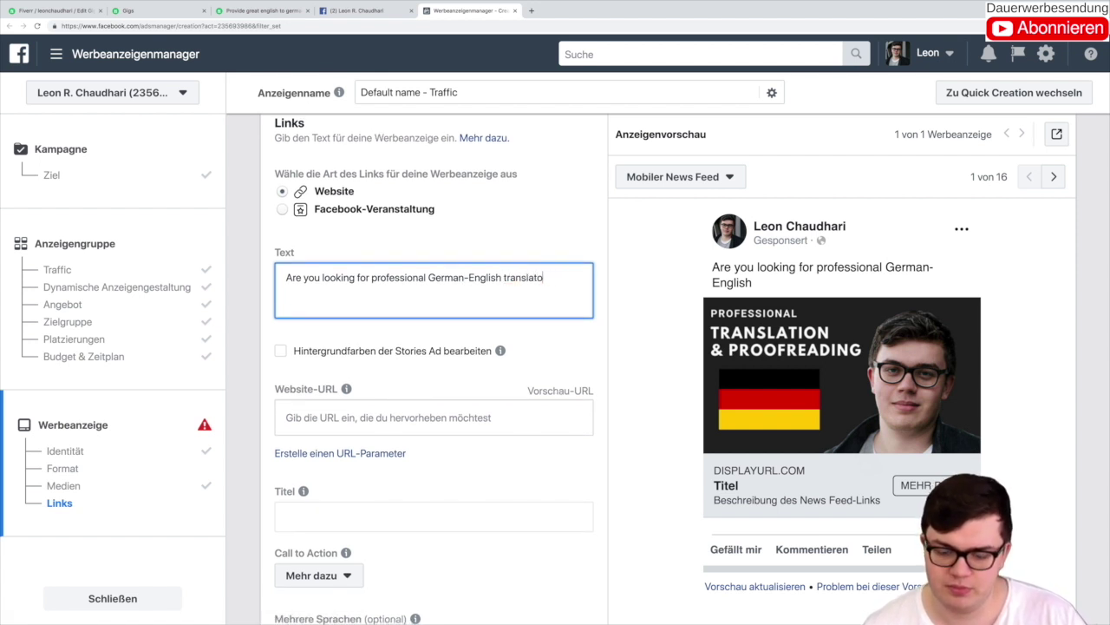
pyautogui.press('BackSpace')
pyautogui.press('BackSpace')
pyautogui.press('BackSpace')
pyautogui.write('ion ')
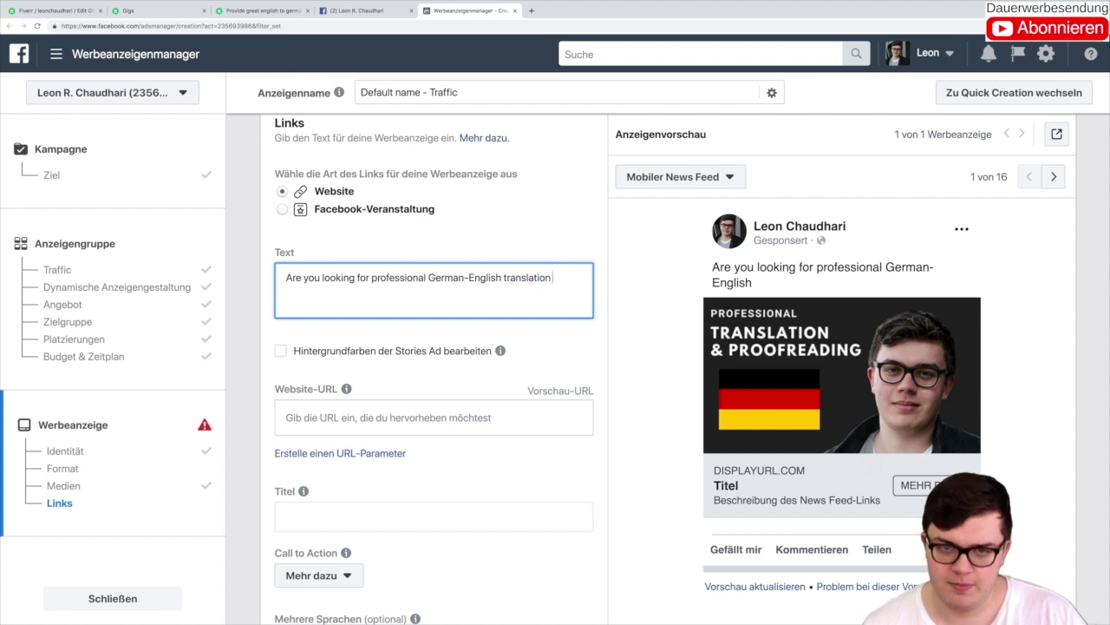
pyautogui.write('?')
pyautogui.press('BackSpace')
pyautogui.press('BackSpace')
pyautogui.write('n')
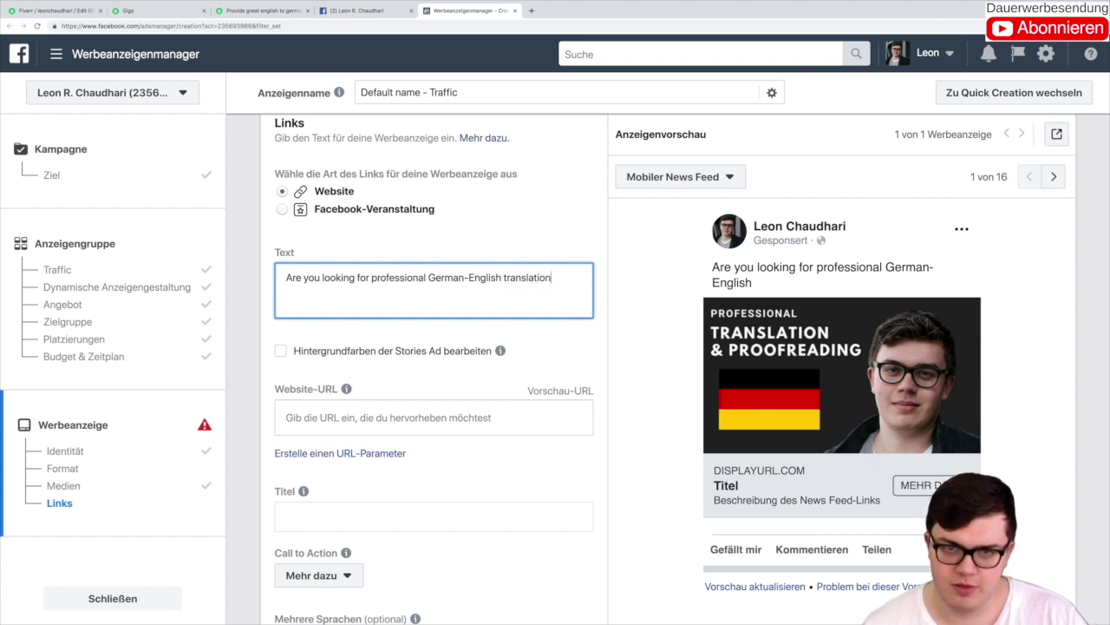
pyautogui.write('s?')
# Step: Add a second line reading 'Then check out our offer down below.'
pyautogui.press('Return')
pyautogui.write('Then check ou')
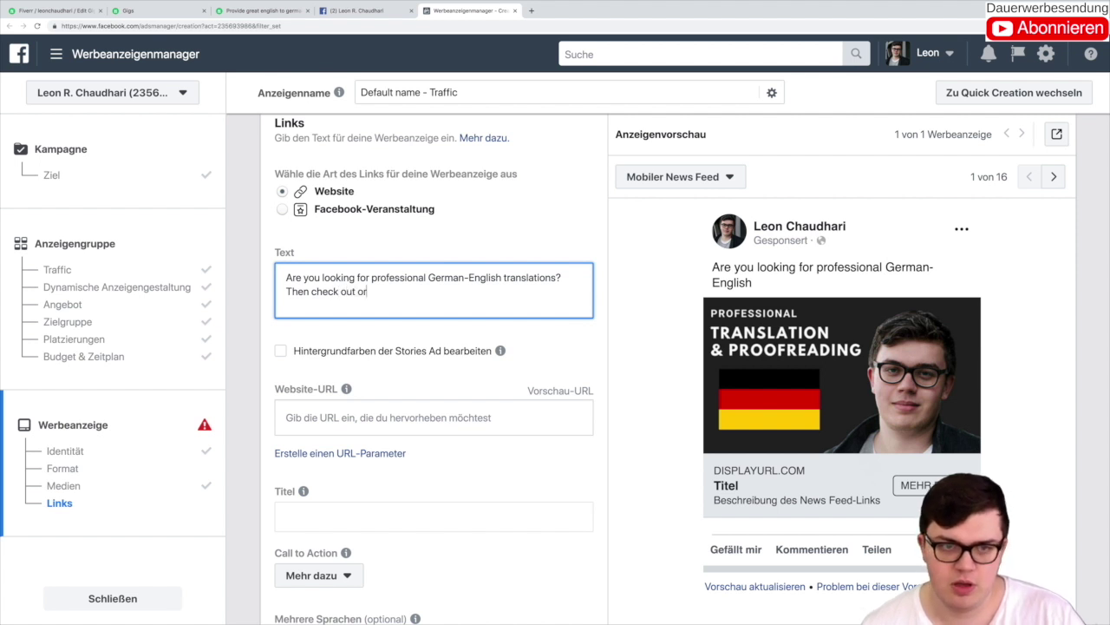
pyautogui.write('t our offe')
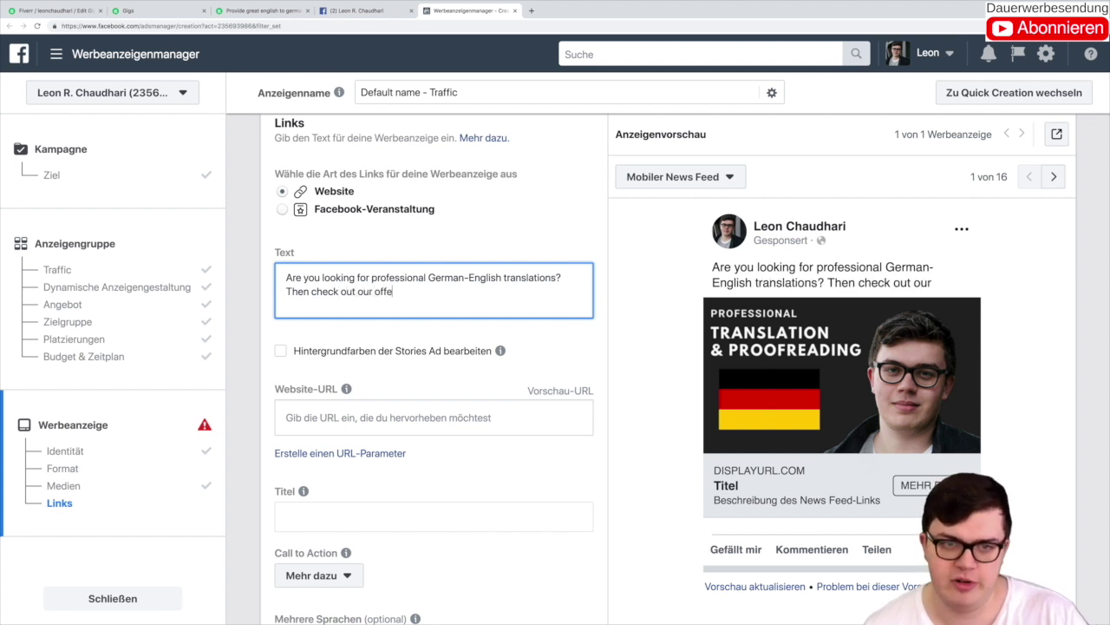
pyautogui.write('r down below')
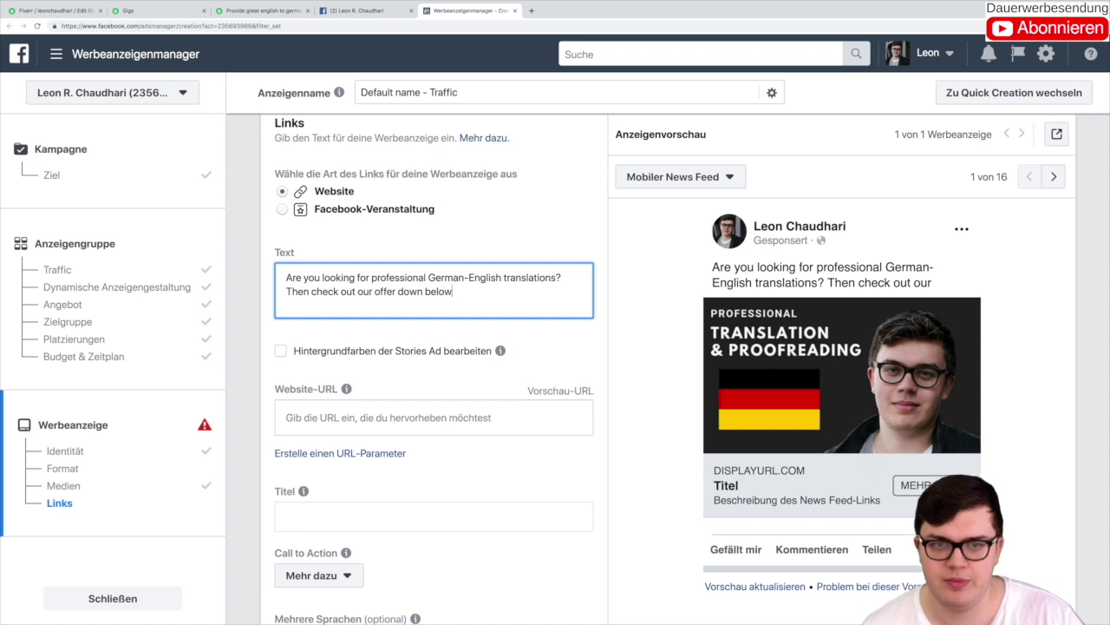
pyautogui.write('.')
pyautogui.click(555, 386)
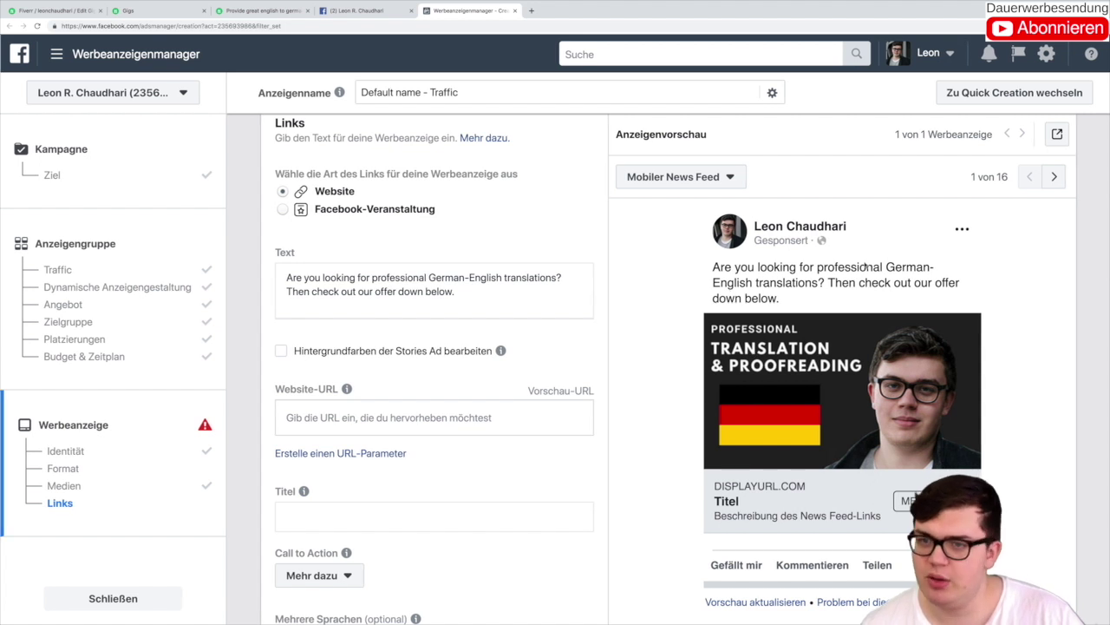
pyautogui.scroll(1, 868, 289)
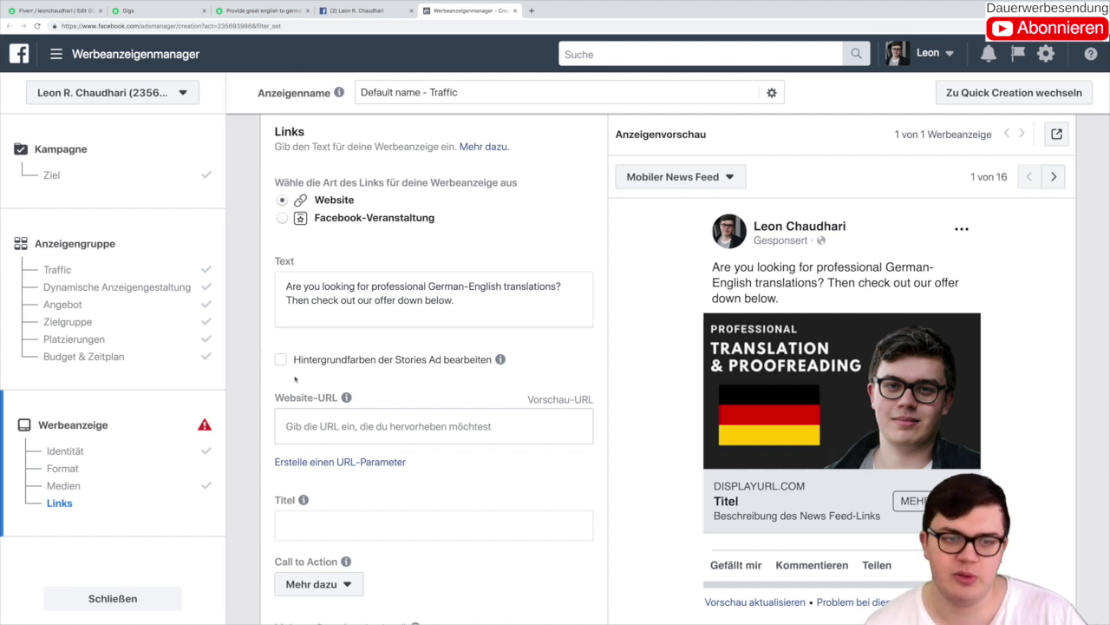
# Step: Copy the Fiverr translation gig's URL from its tab for the ad's Website-URL field
pyautogui.click(324, 411)
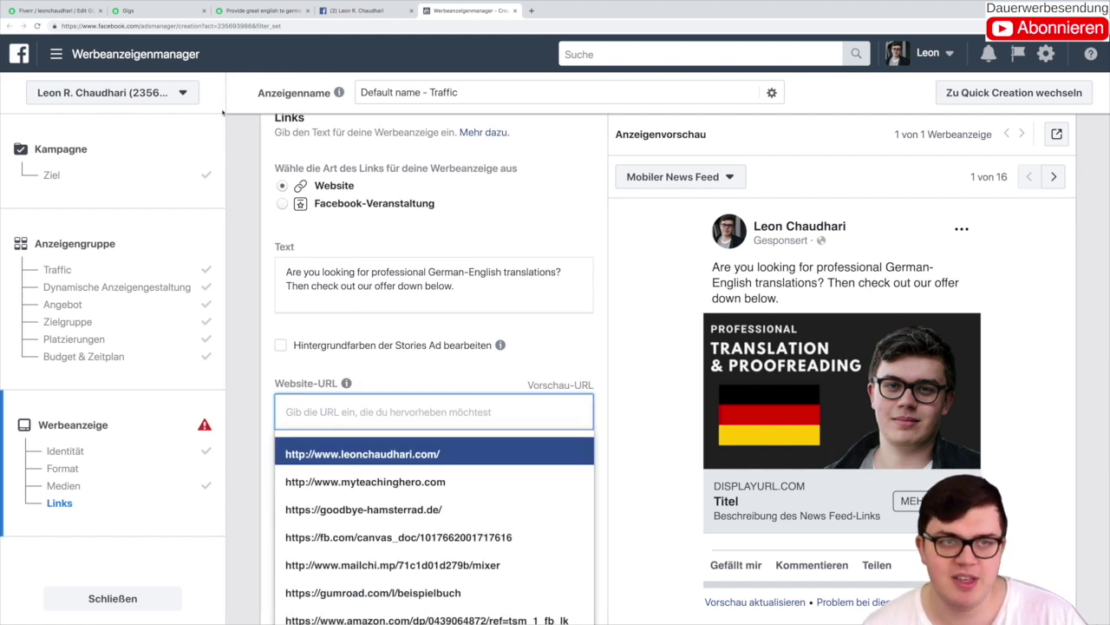
pyautogui.click(251, 12)
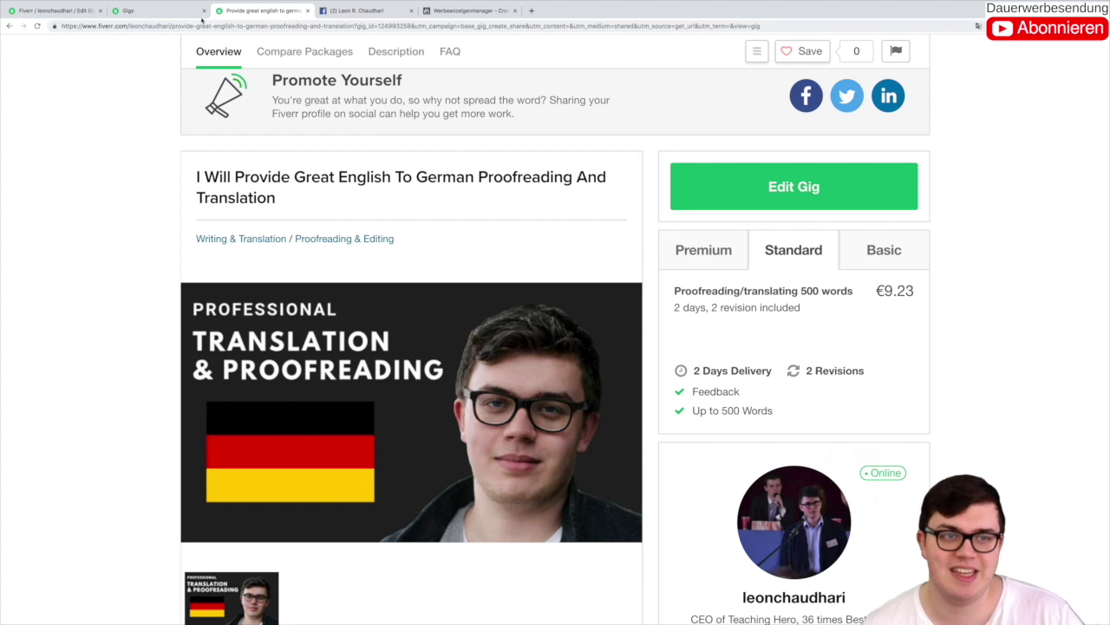
pyautogui.click(177, 22)
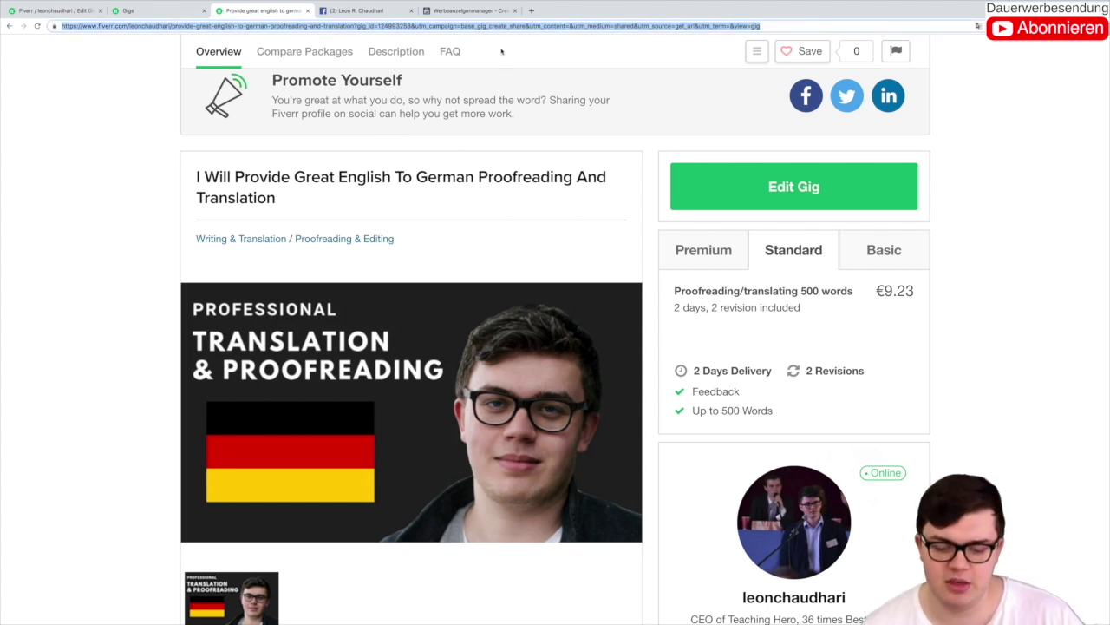
pyautogui.click(360, 11)
pyautogui.click(488, 12)
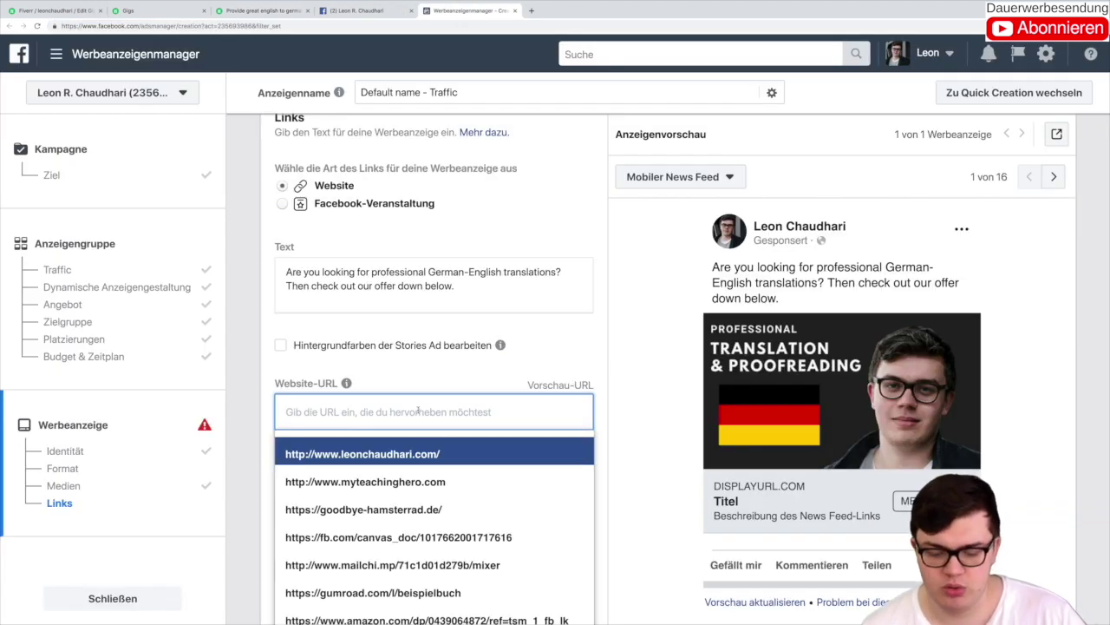
# Step: Paste the Fiverr gig URL as the ad's Website-URL
pyautogui.hotkey('ctrl', 'v')
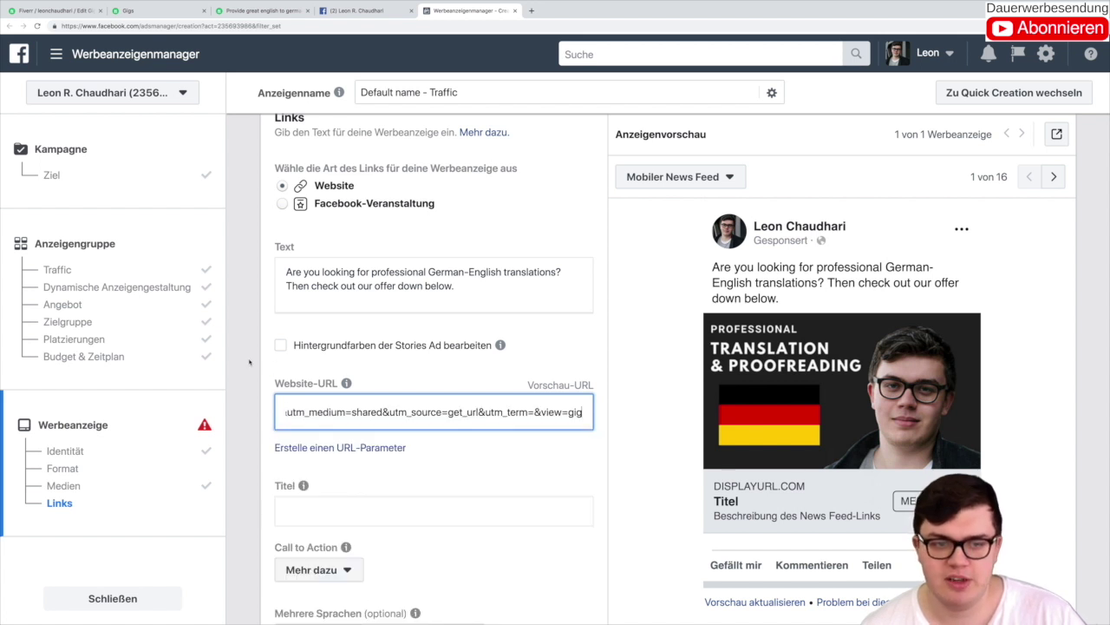
pyautogui.click(250, 362)
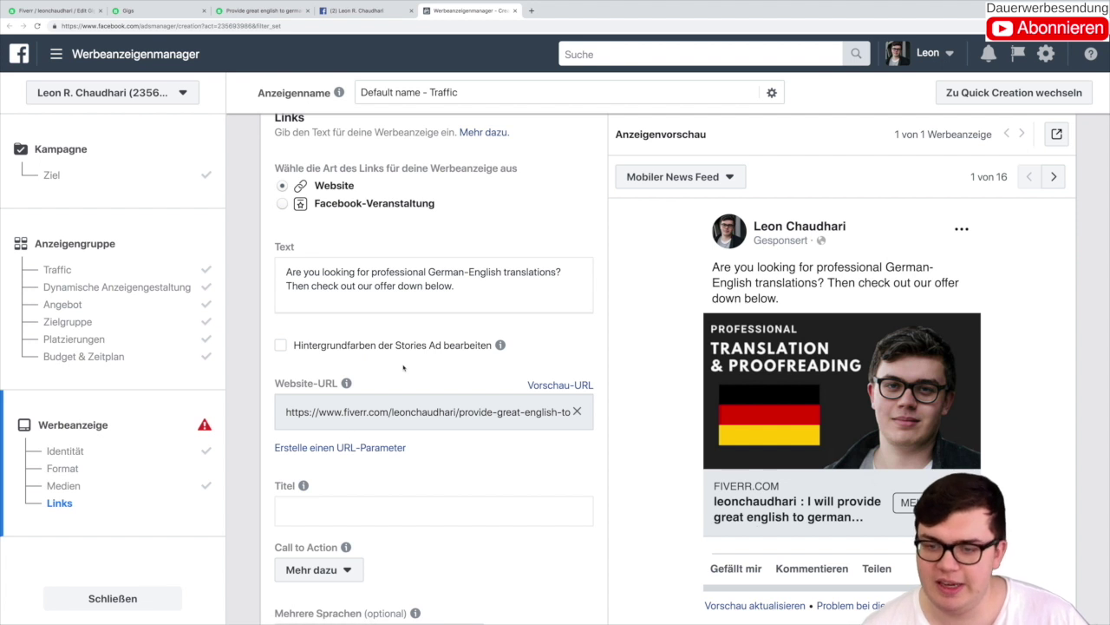
pyautogui.scroll(-3, 403, 367)
# Step: Set the ad headline to 'Professional German-English translation'
pyautogui.click(359, 395)
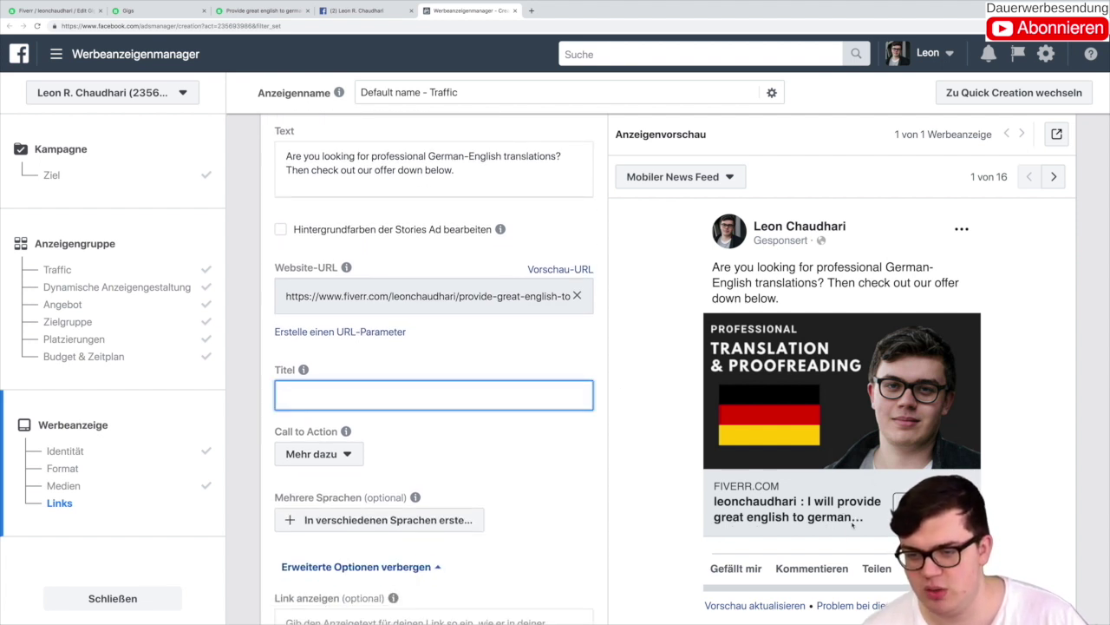
pyautogui.write('Prof')
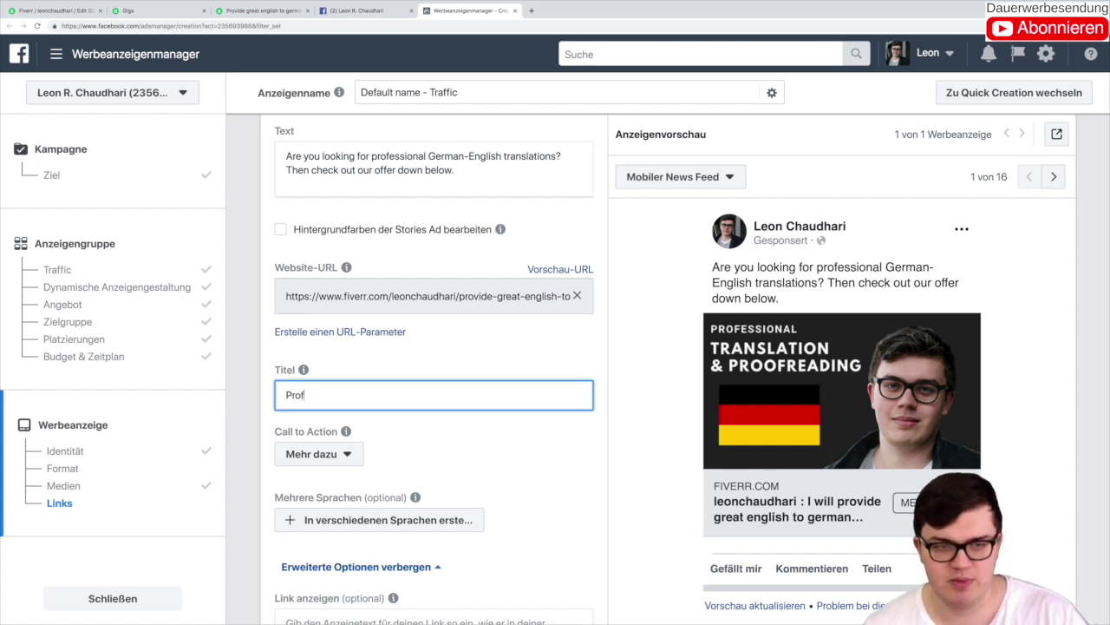
pyautogui.write('essional')
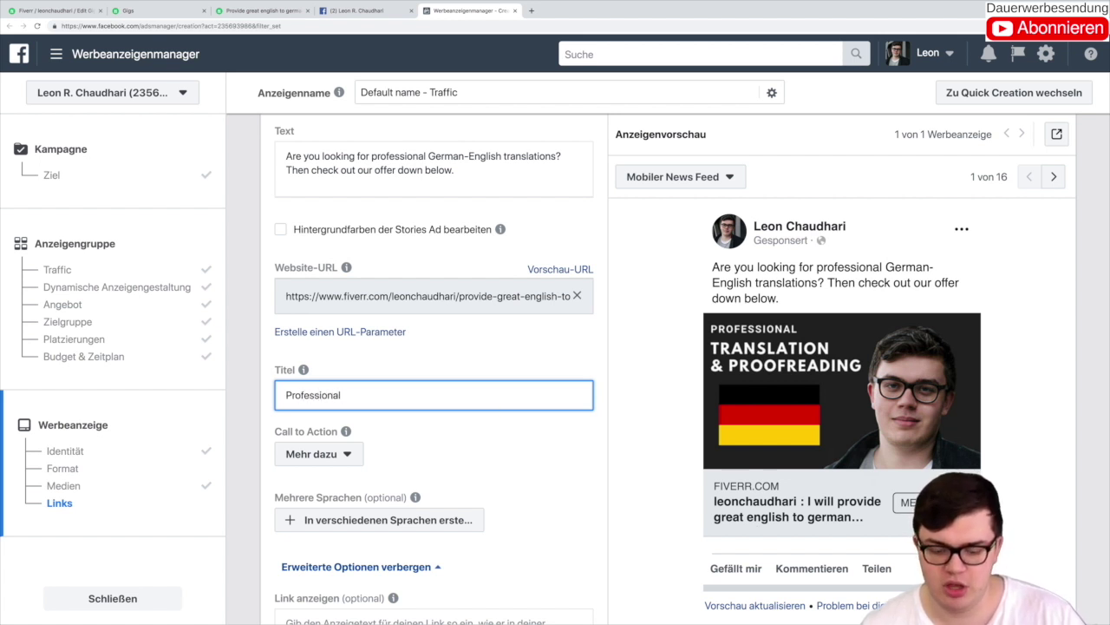
pyautogui.write(' German-Engli')
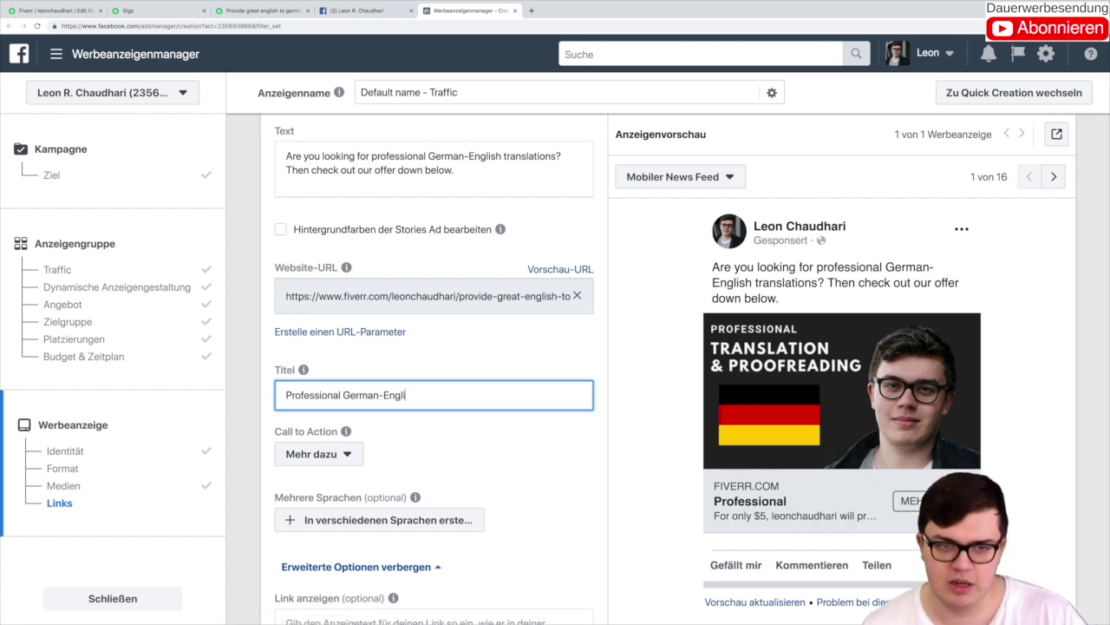
pyautogui.write('sh translation')
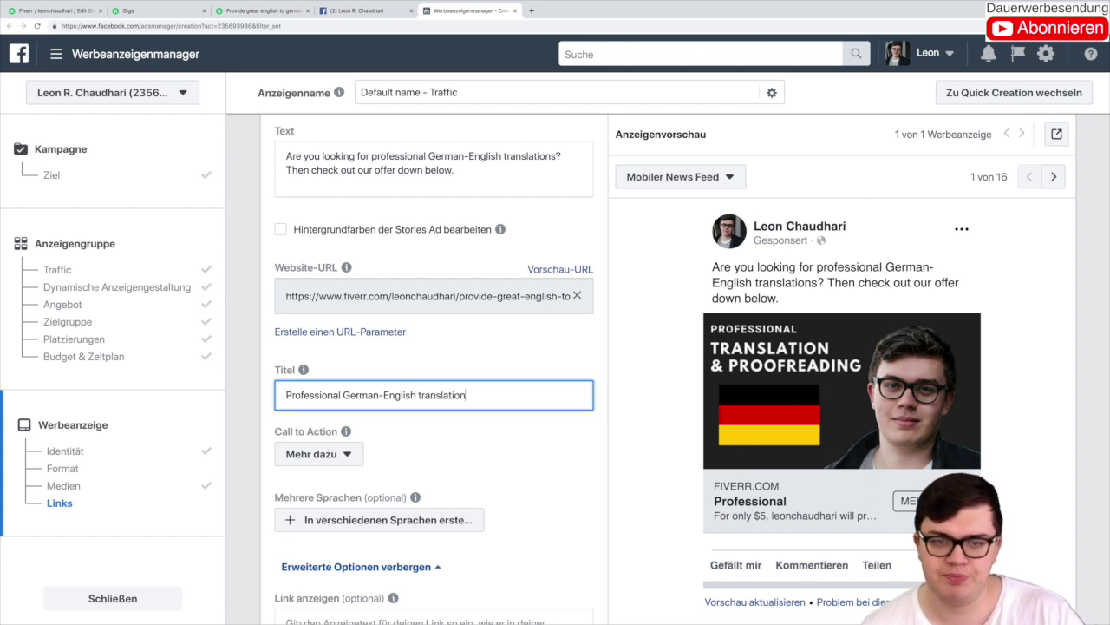
pyautogui.click(531, 466)
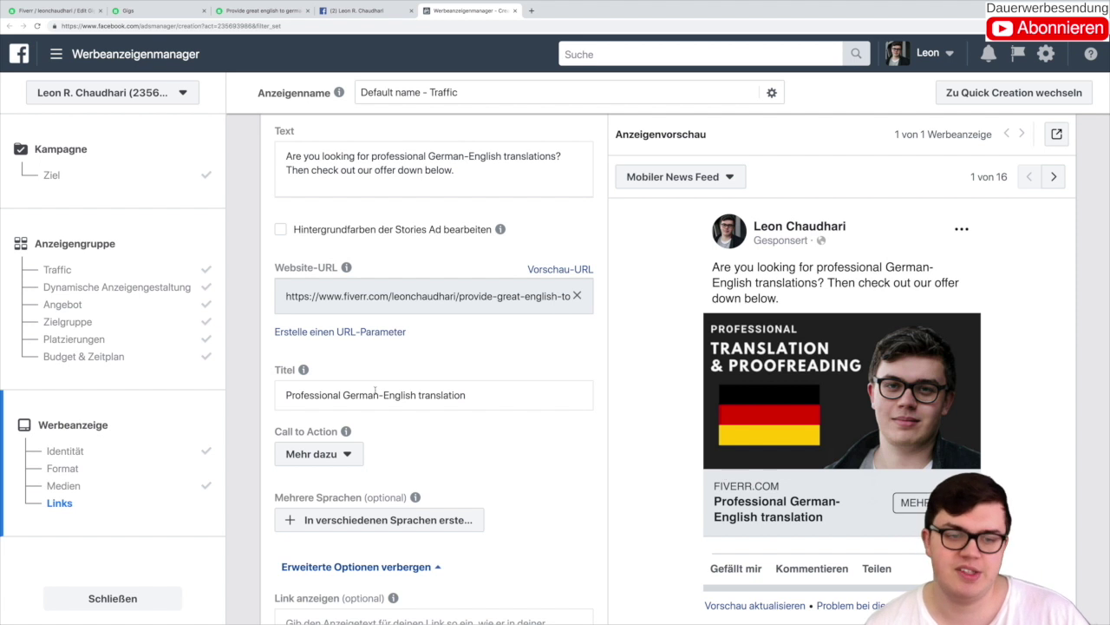
# Step: Pick 'Jetzt einkaufen' from the call-to-action list in place of 'Mehr dazu'
pyautogui.click(338, 455)
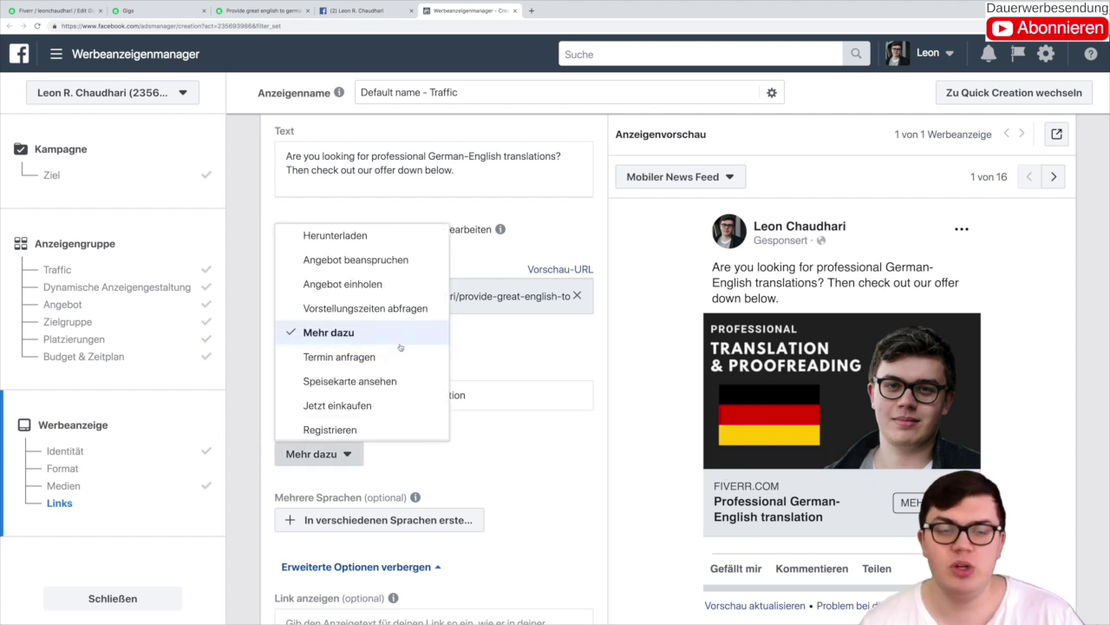
pyautogui.scroll(-1, 389, 382)
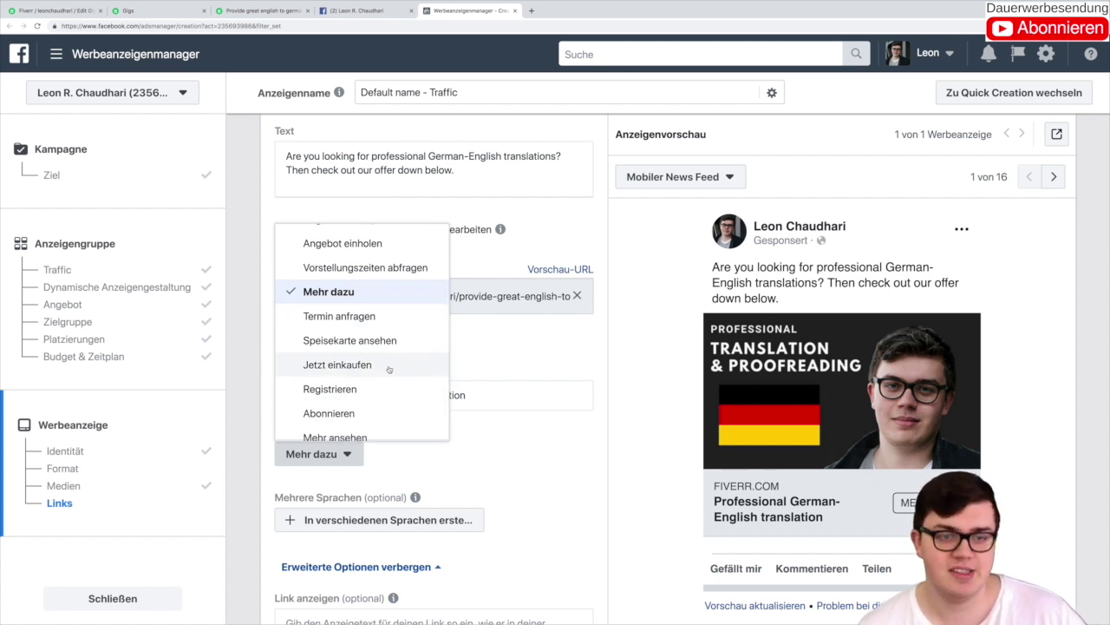
pyautogui.scroll(1, 389, 369)
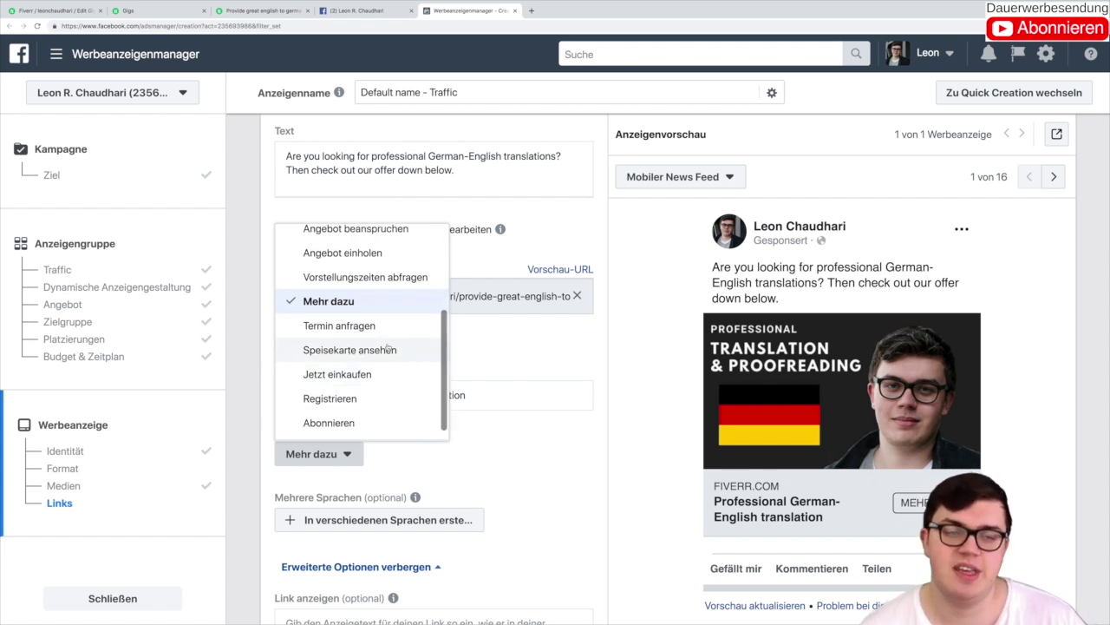
pyautogui.scroll(3, 342, 298)
pyautogui.scroll(-1, 342, 298)
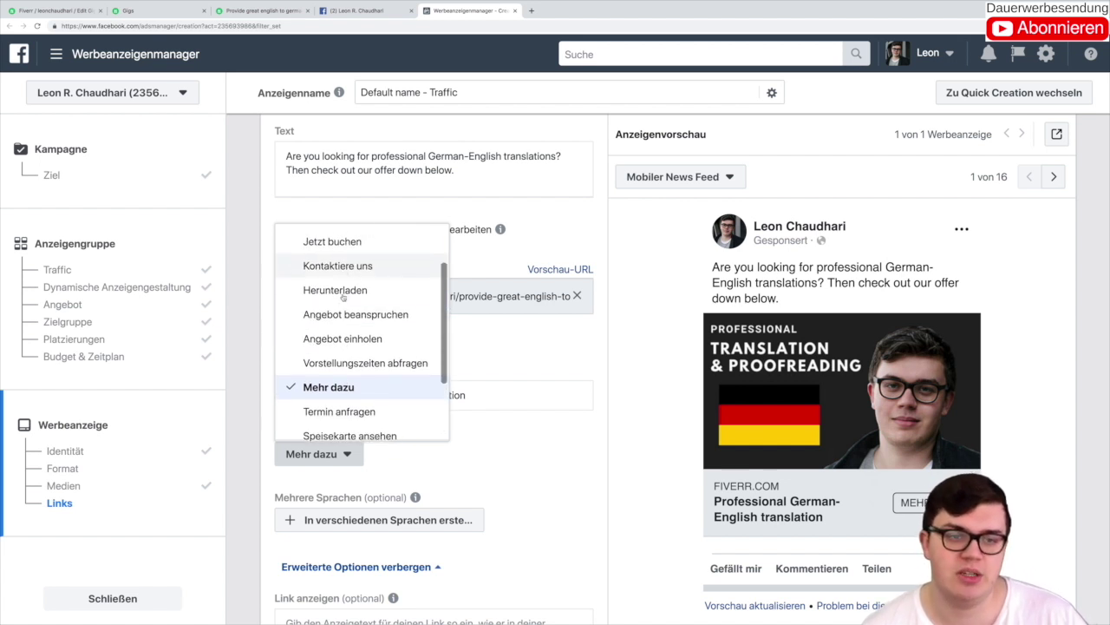
pyautogui.scroll(3, 342, 298)
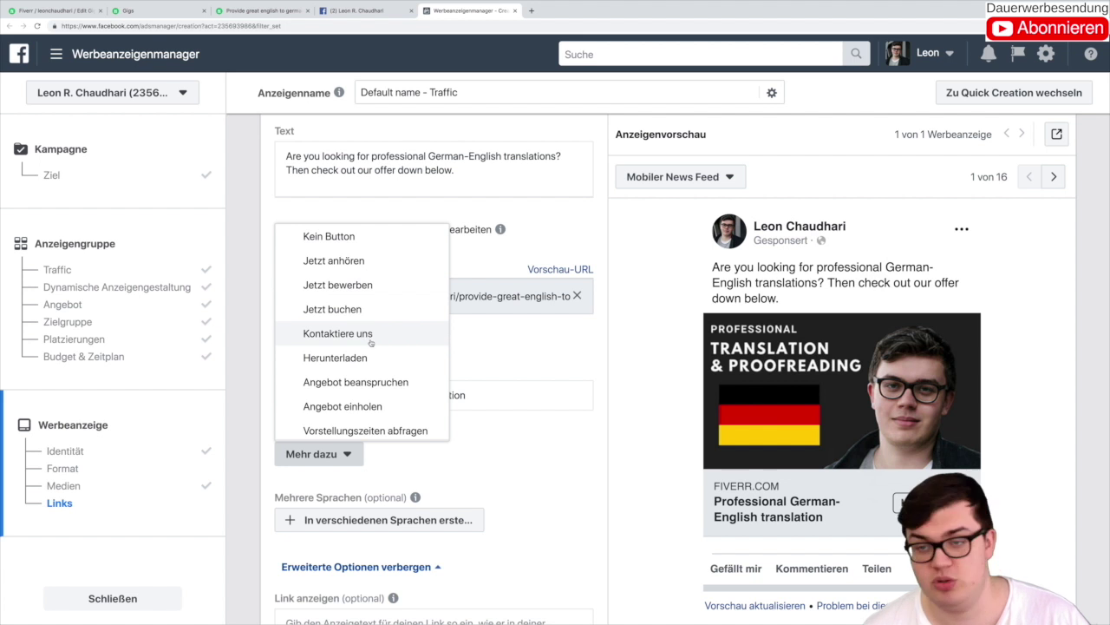
pyautogui.scroll(-3, 369, 337)
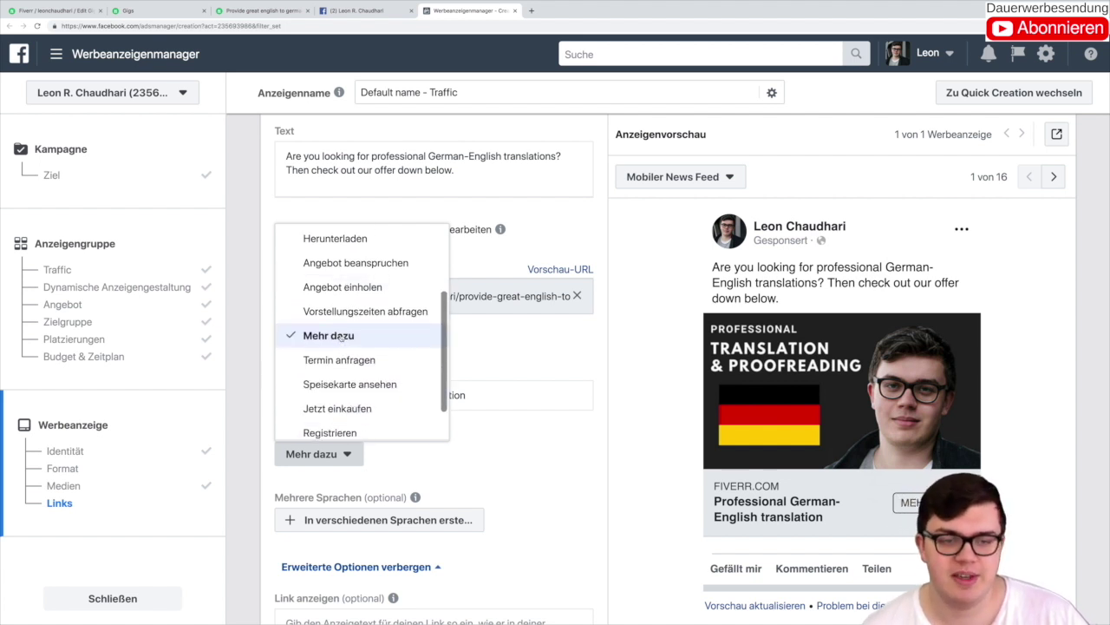
pyautogui.scroll(-2, 347, 350)
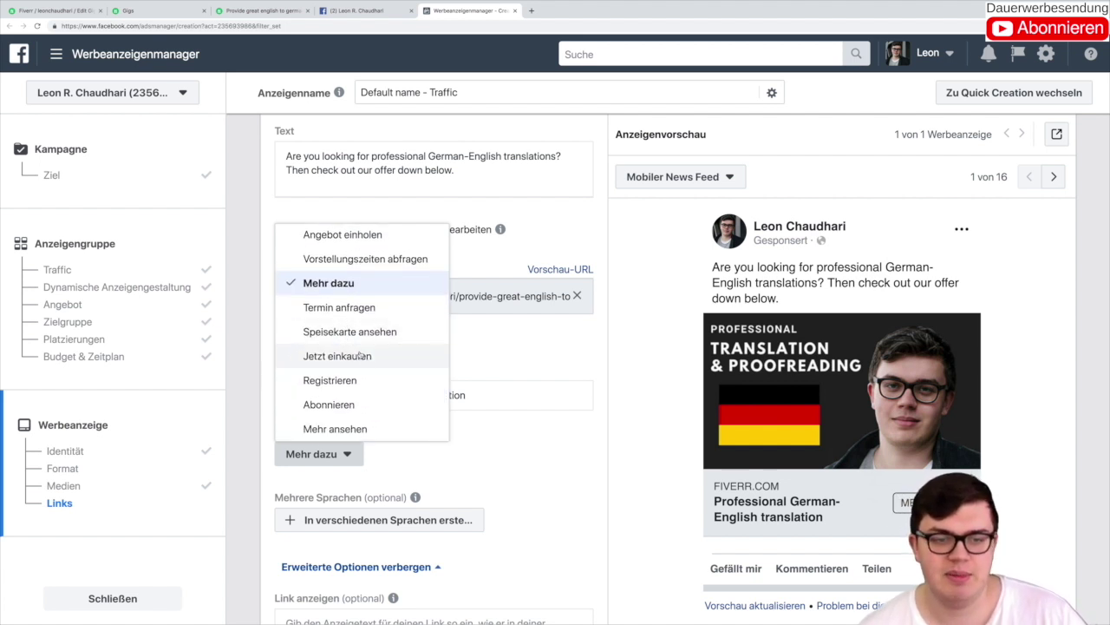
pyautogui.click(367, 355)
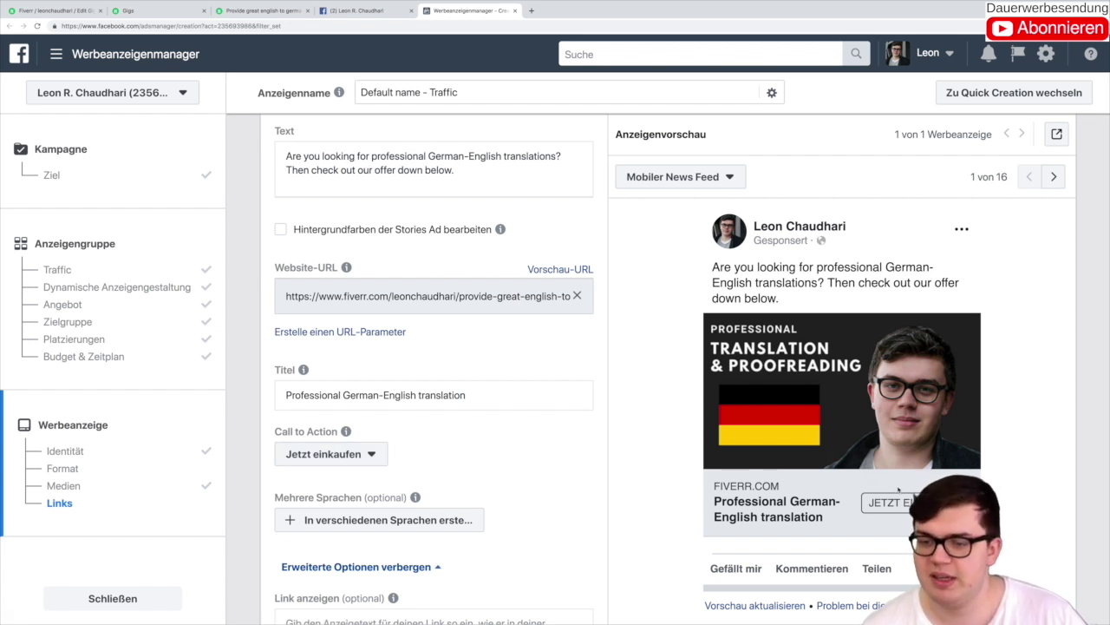
# Step: After a quick check of the Fiverr tab, submit the Traffic ad with Bestätigen
pyautogui.click(260, 11)
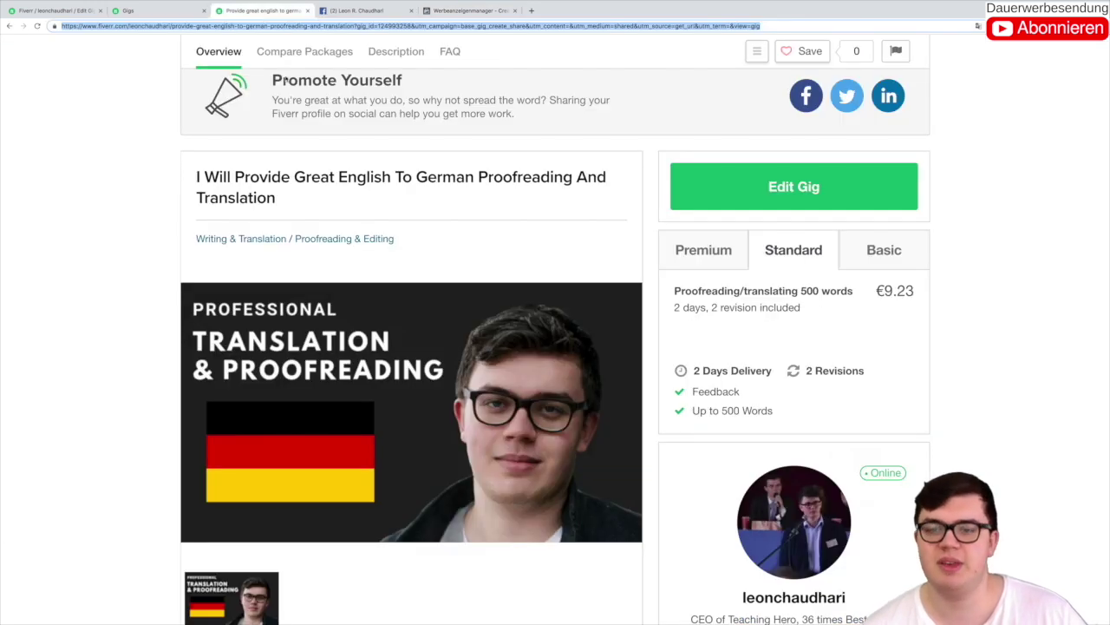
pyautogui.click(469, 10)
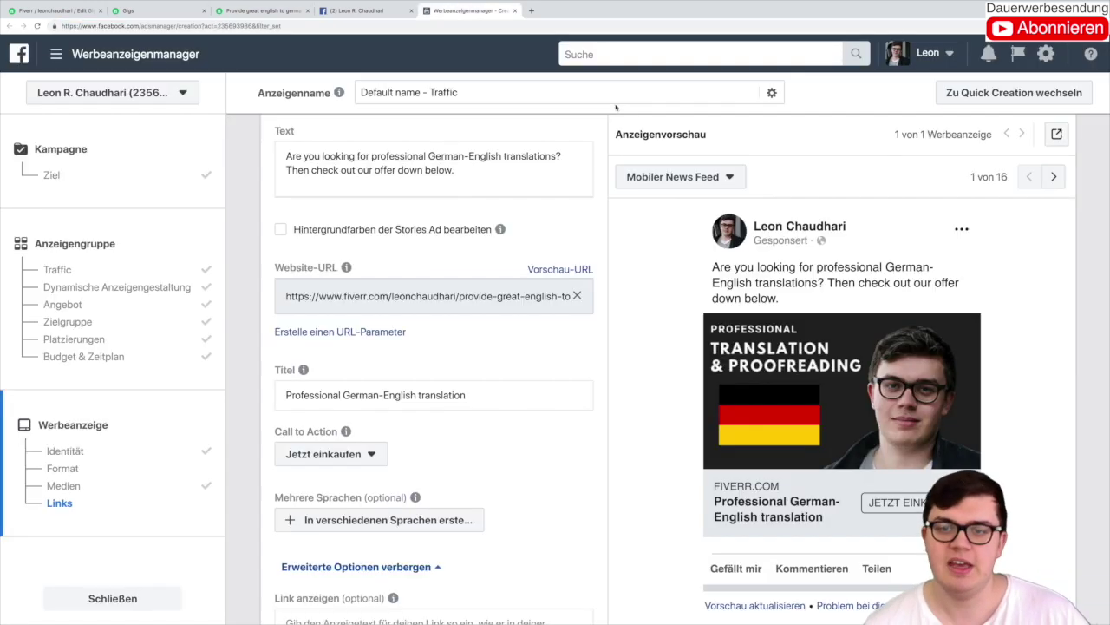
pyautogui.scroll(-5, 520, 390)
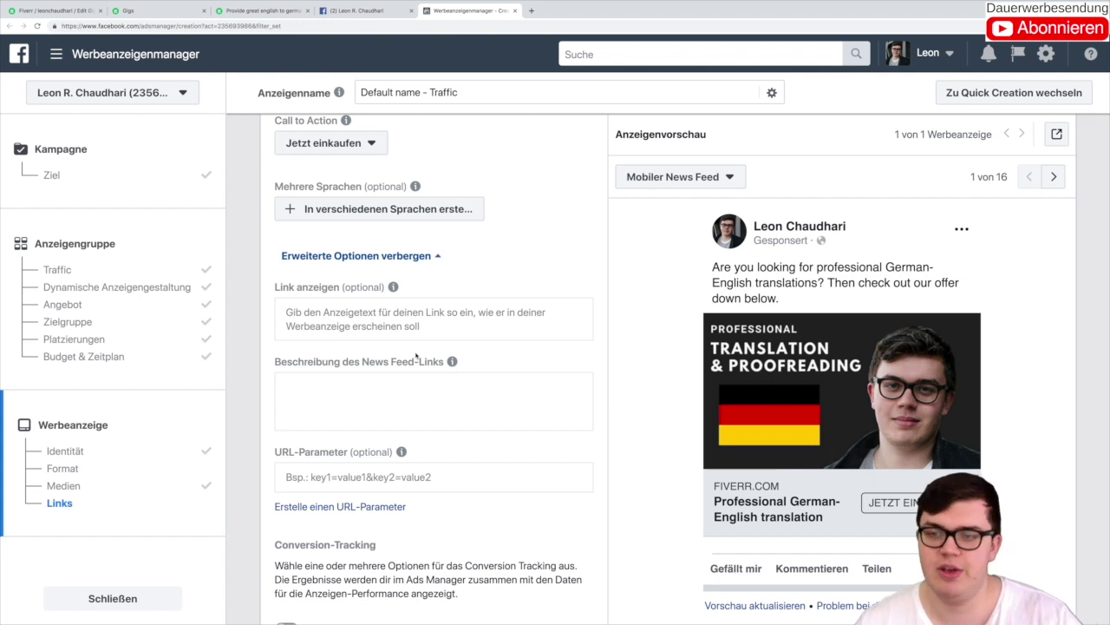
pyautogui.scroll(-5, 416, 356)
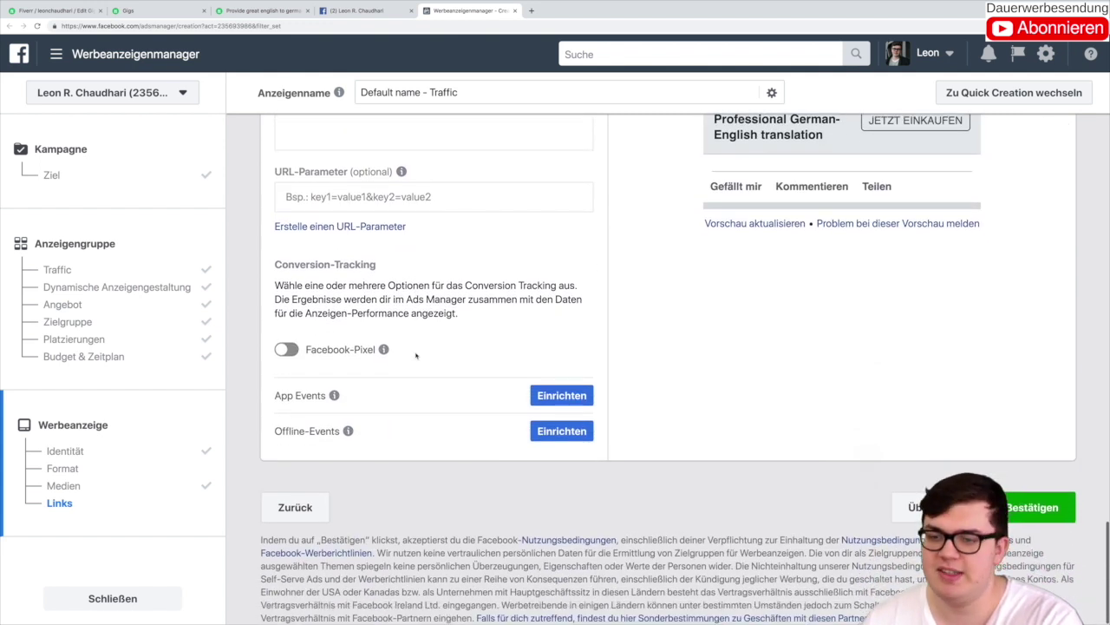
pyautogui.scroll(1, 415, 356)
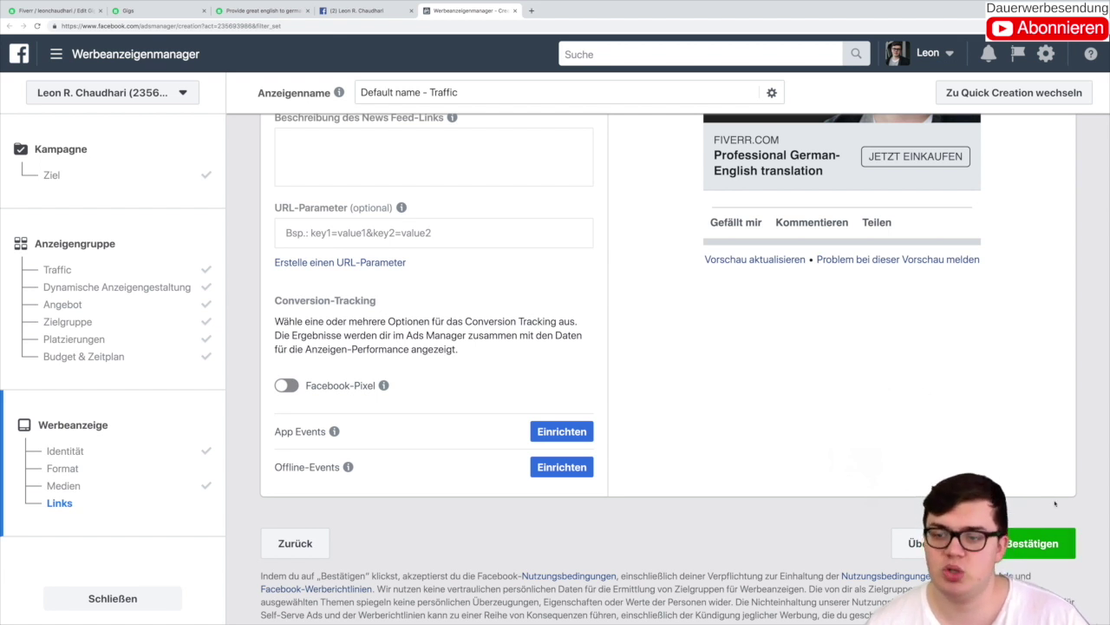
pyautogui.click(1060, 542)
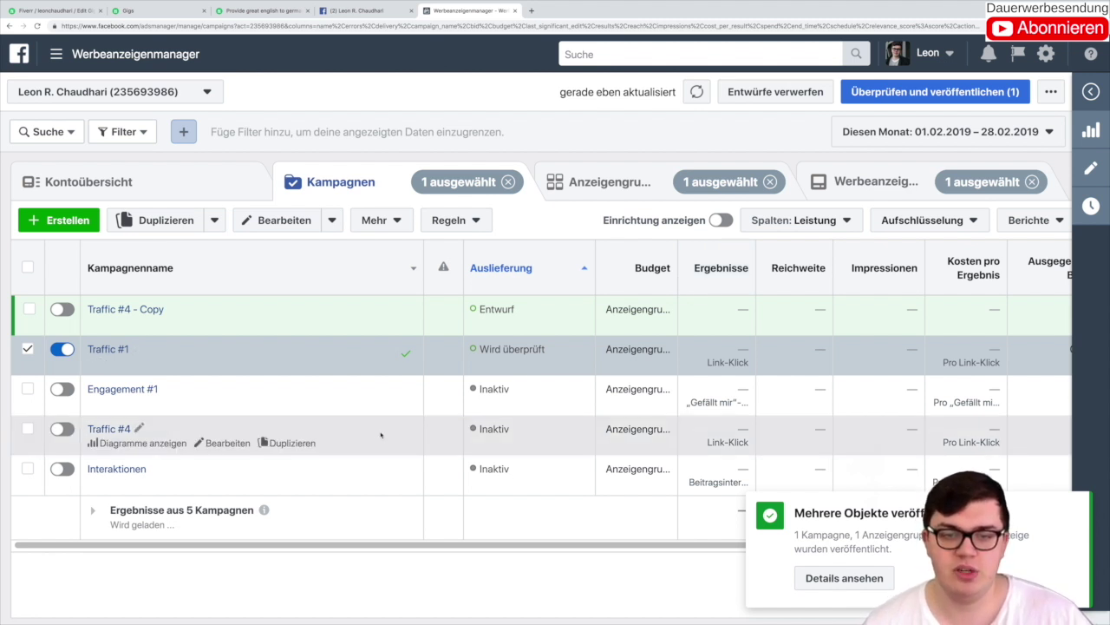
# Step: Switch off the in-review Traffic #1 campaign and open its Mehr actions menu
pyautogui.moveTo(481, 349); pyautogui.dragTo(549, 350)
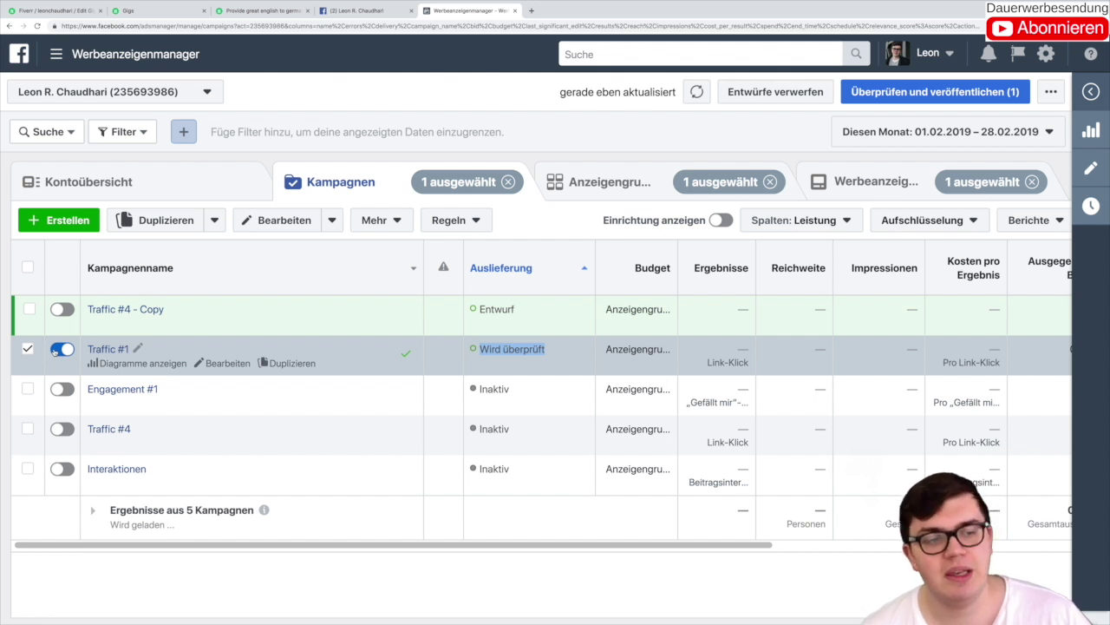
pyautogui.click(55, 352)
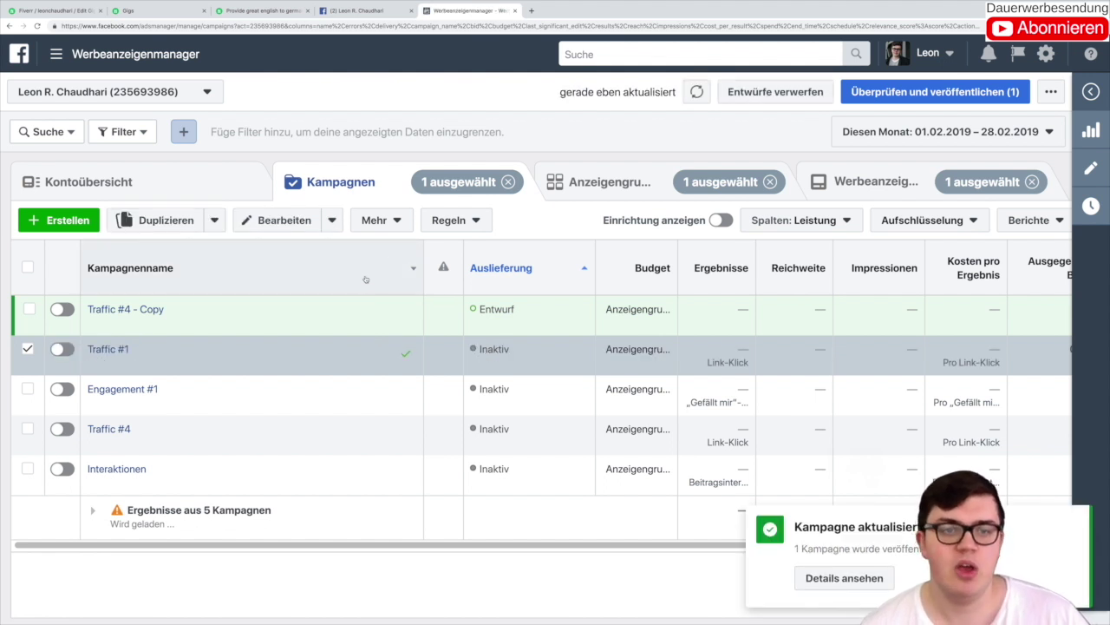
pyautogui.click(391, 222)
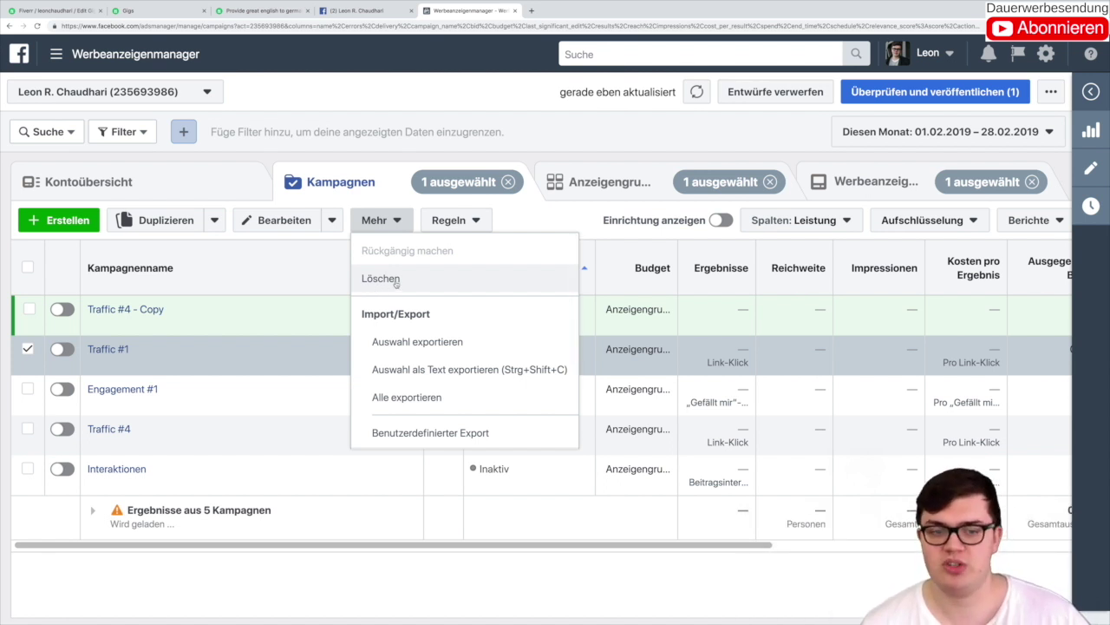
# Step: Permanently delete the Traffic #1 campaign, leaving four campaigns in the list
pyautogui.click(395, 281)
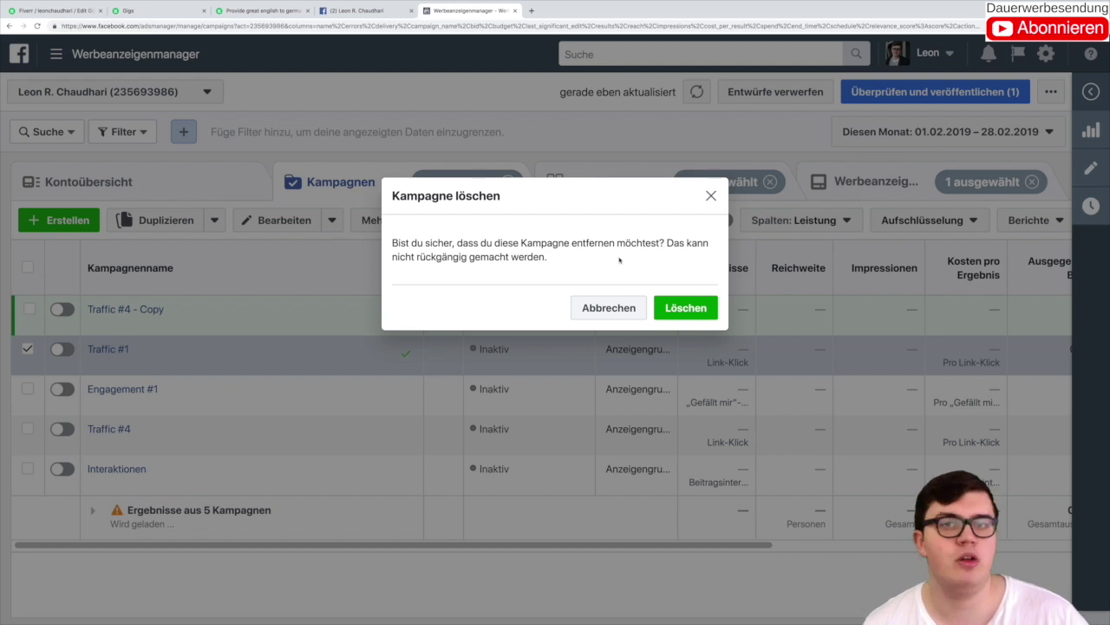
pyautogui.click(685, 307)
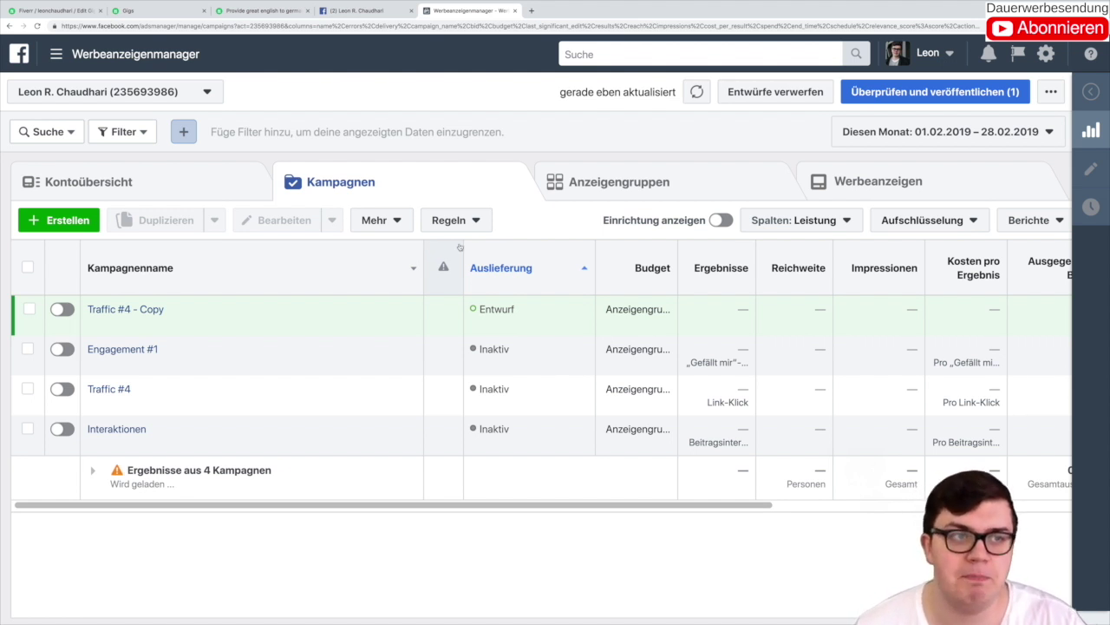
# Step: Go to Creative Hub from the advertising tools menu and open Überprüfung des Bildtexts
pyautogui.click(110, 64)
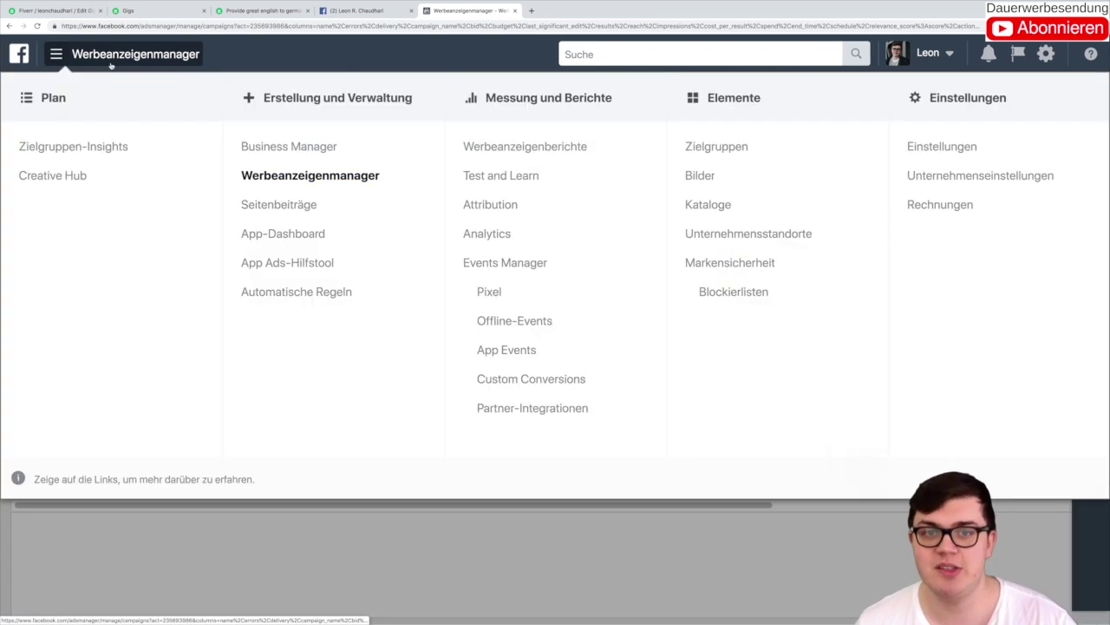
pyautogui.click(81, 180)
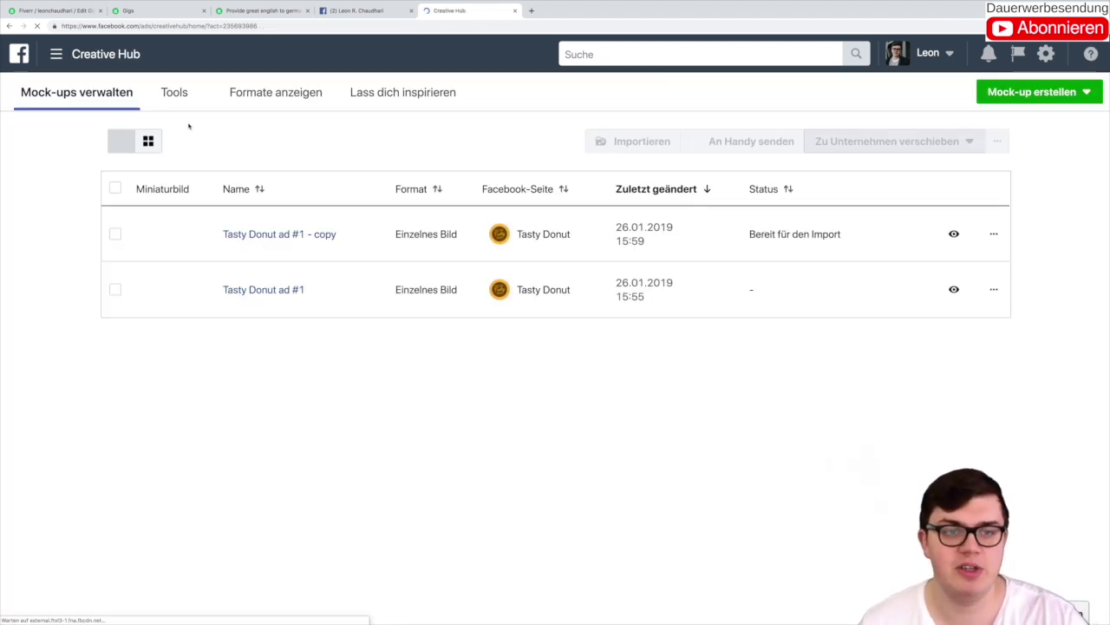
pyautogui.click(182, 93)
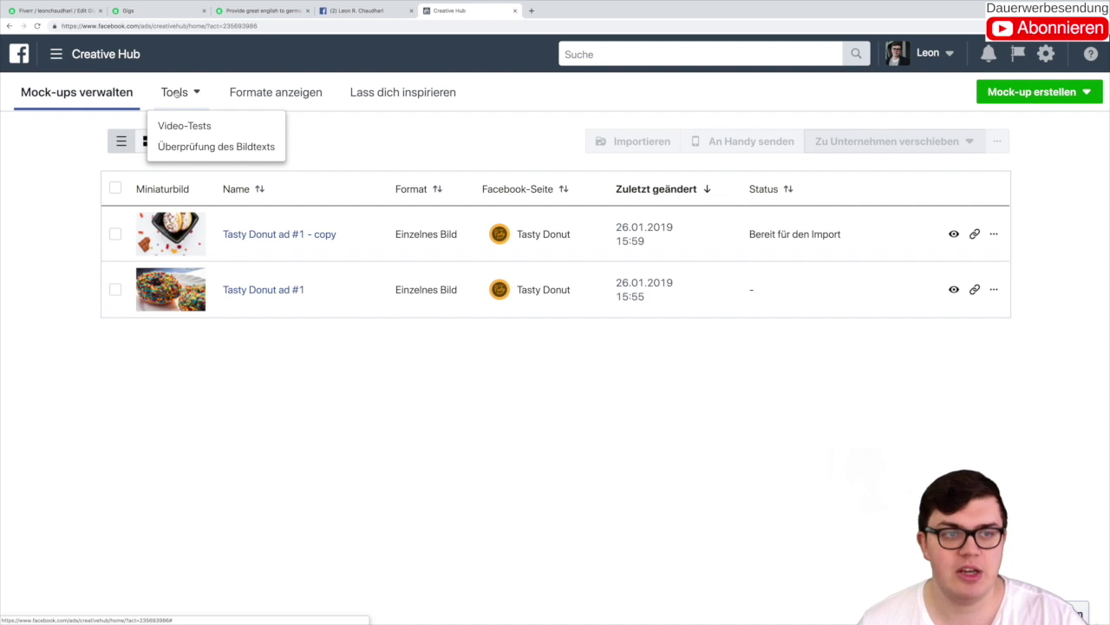
pyautogui.click(246, 146)
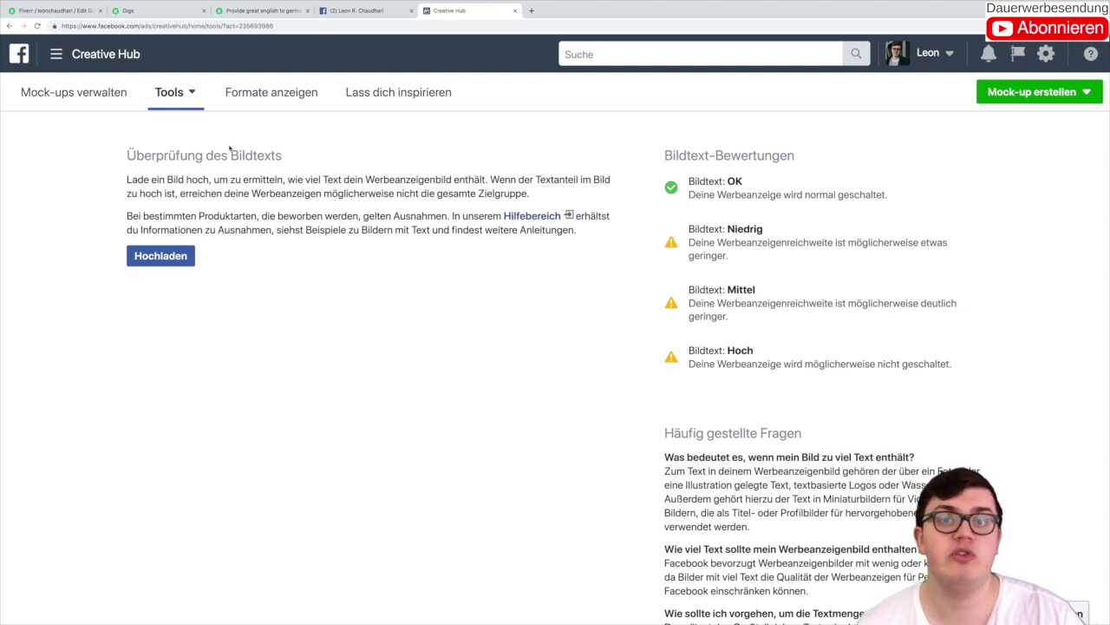
pyautogui.click(259, 11)
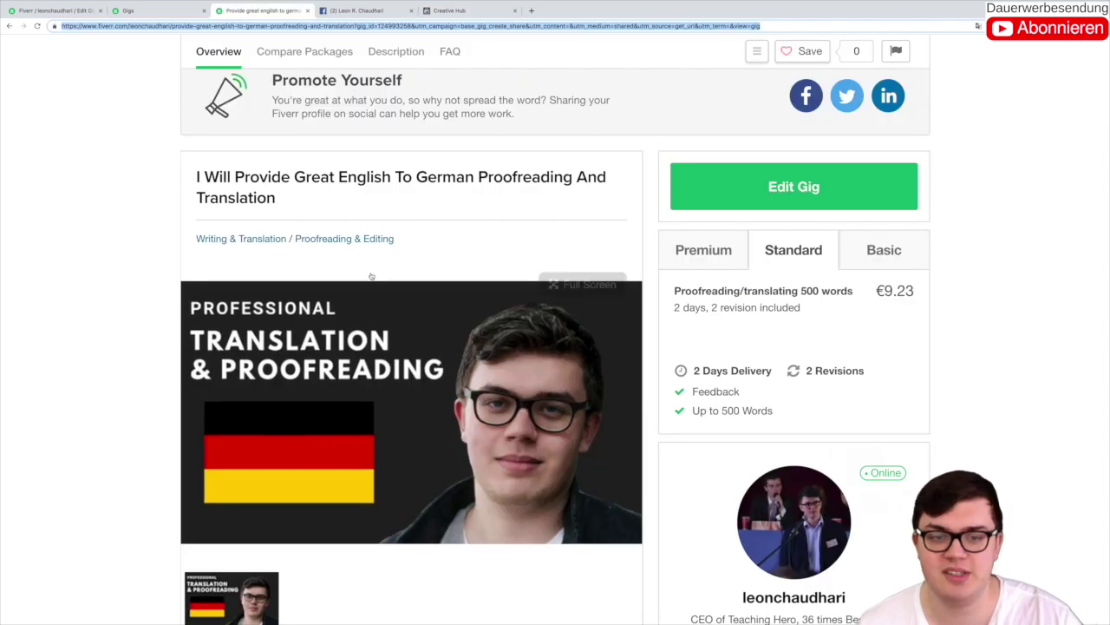
pyautogui.scroll(-2, 220, 262)
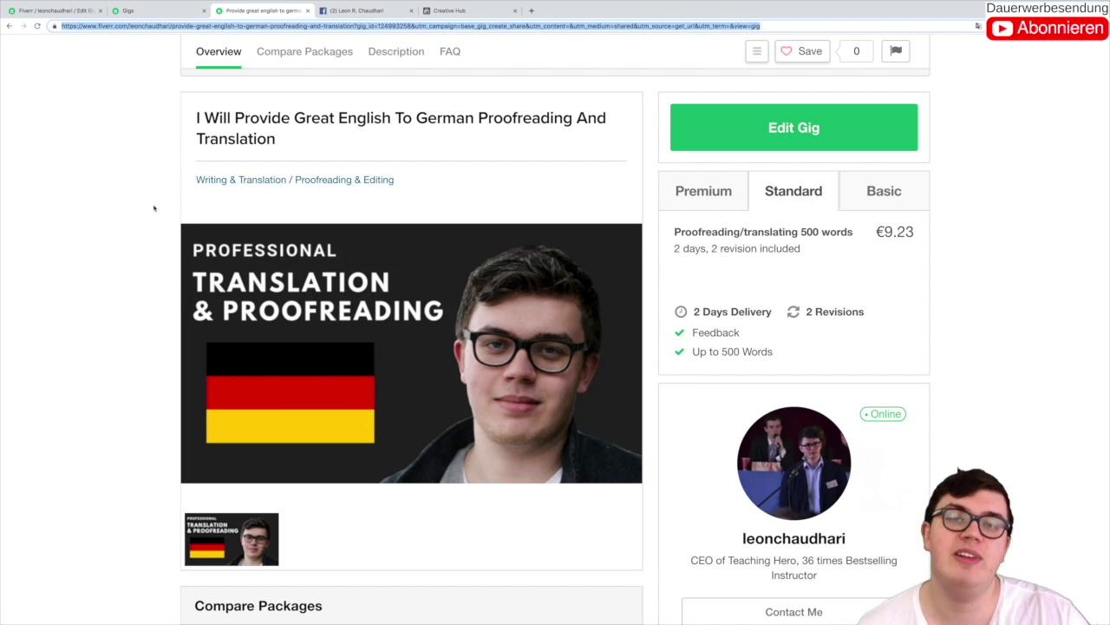
pyautogui.click(490, 13)
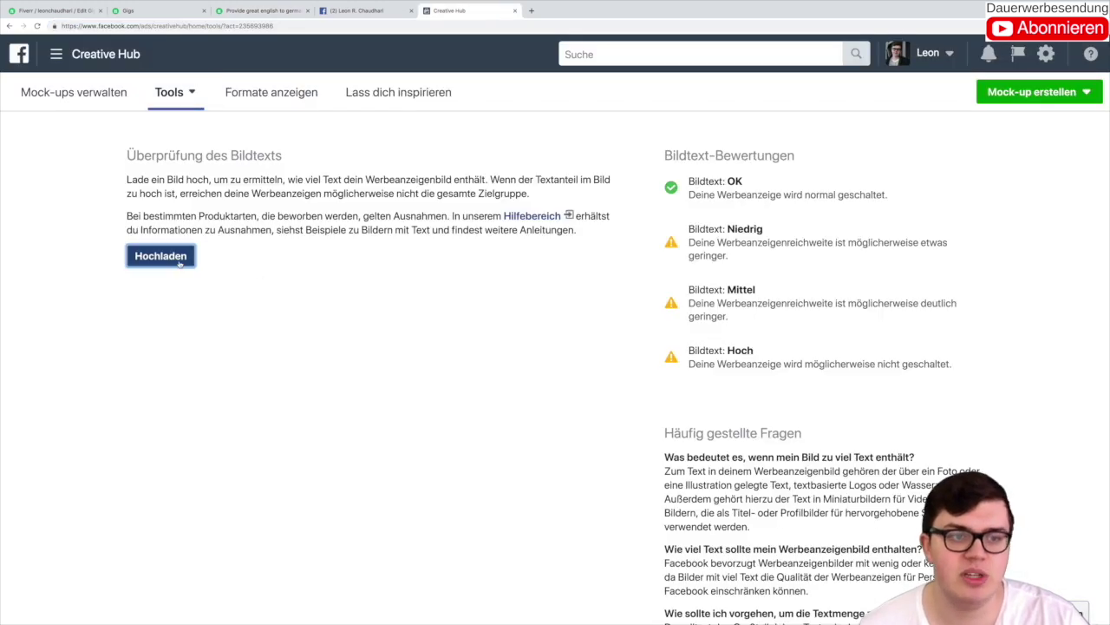
# Step: Upload the translation gig image from Downloads and highlight its Bildtext: OK rating
pyautogui.click(161, 256)
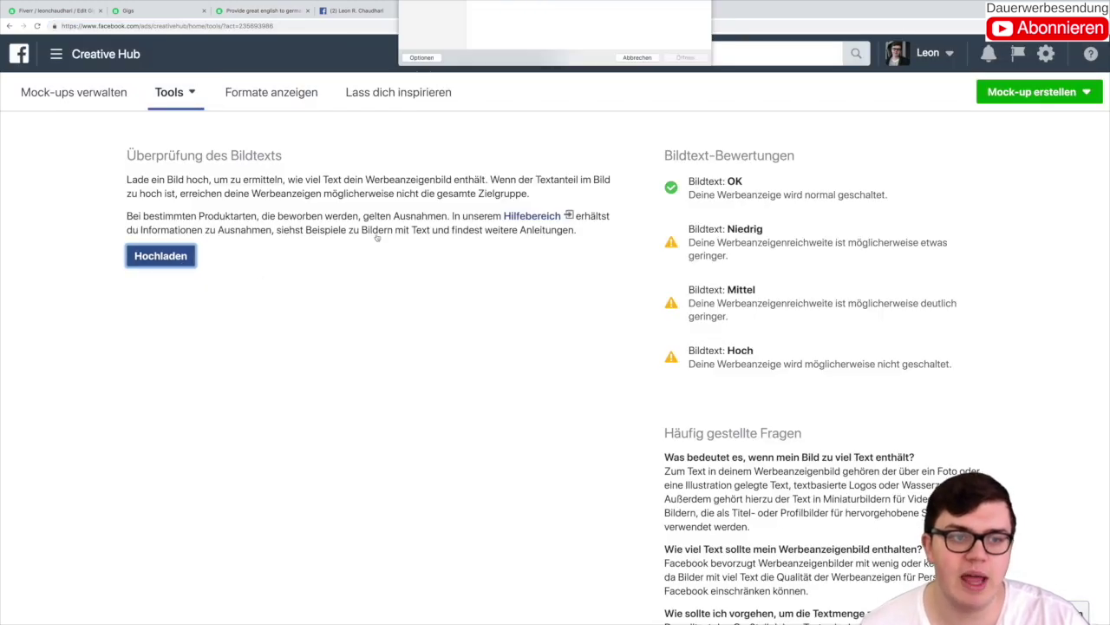
pyautogui.scroll(-5, 585, 110)
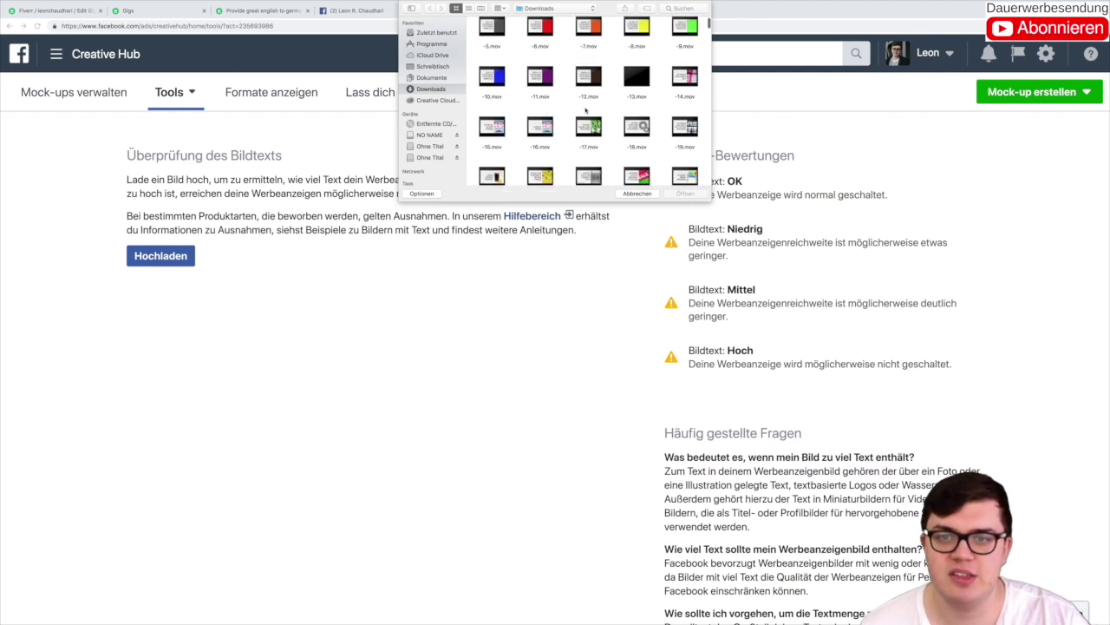
pyautogui.click(686, 165)
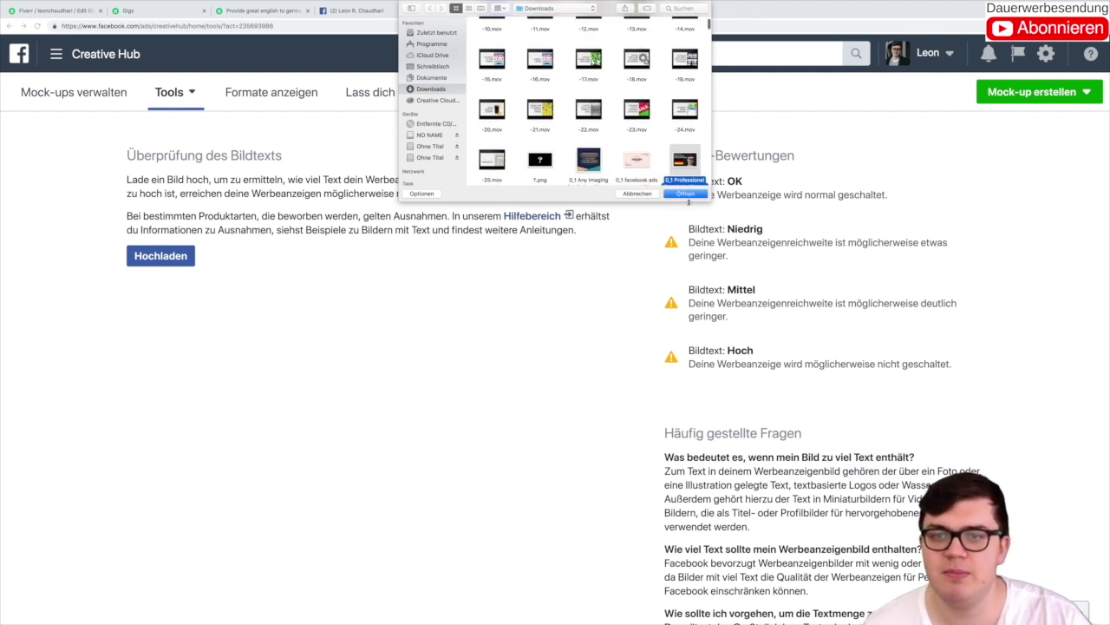
pyautogui.click(685, 192)
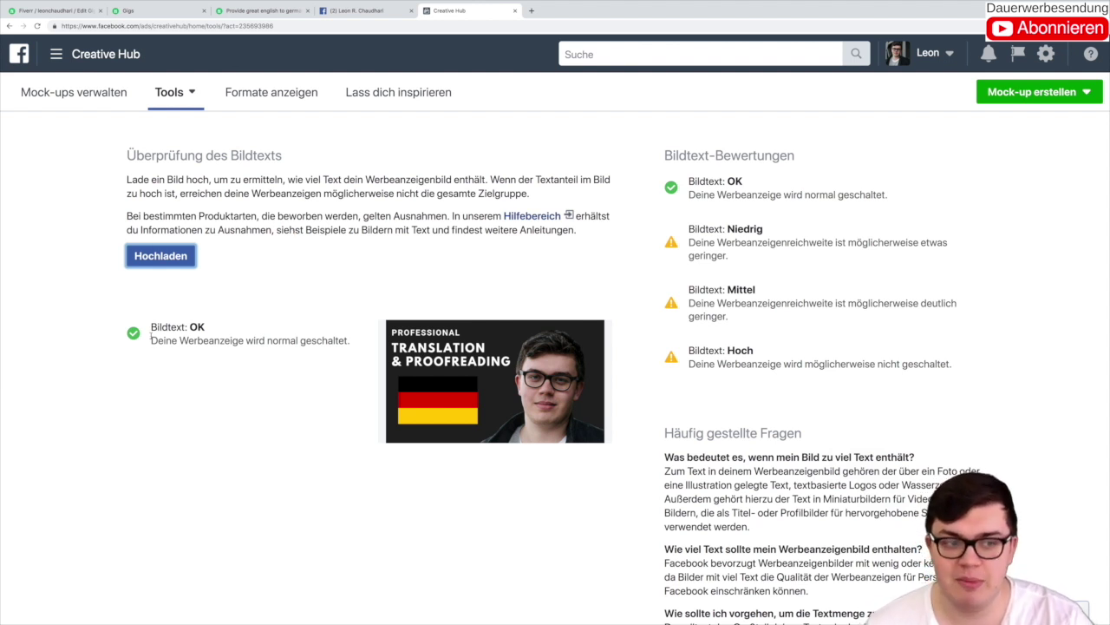
pyautogui.moveTo(152, 324); pyautogui.dragTo(225, 332)
# Step: Highlight the Niedrig, Mittel and Hoch rating levels in turn, then return to the Fiverr gig page
pyautogui.click(240, 308)
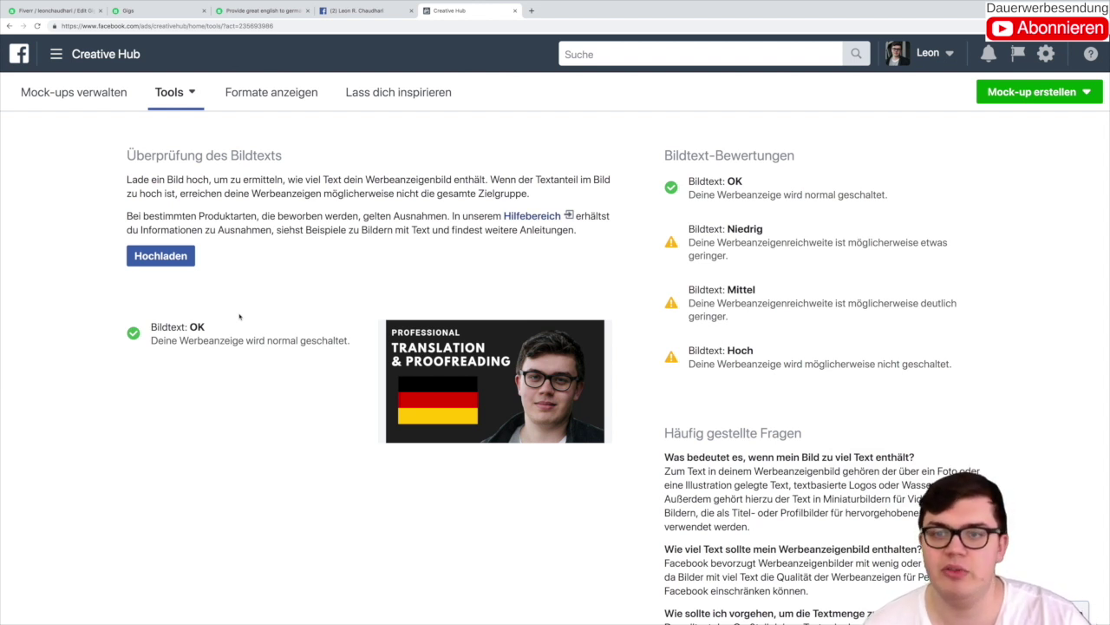
pyautogui.moveTo(689, 228); pyautogui.dragTo(763, 231)
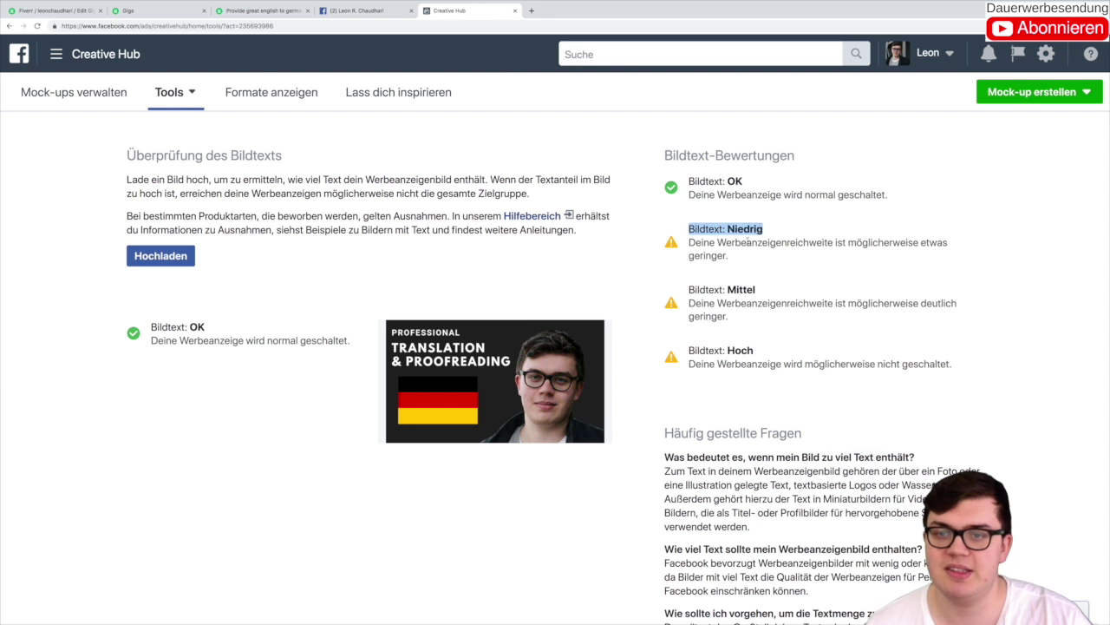
pyautogui.click(764, 261)
pyautogui.moveTo(689, 289); pyautogui.dragTo(756, 291)
pyautogui.click(703, 347)
pyautogui.moveTo(689, 350); pyautogui.dragTo(780, 355)
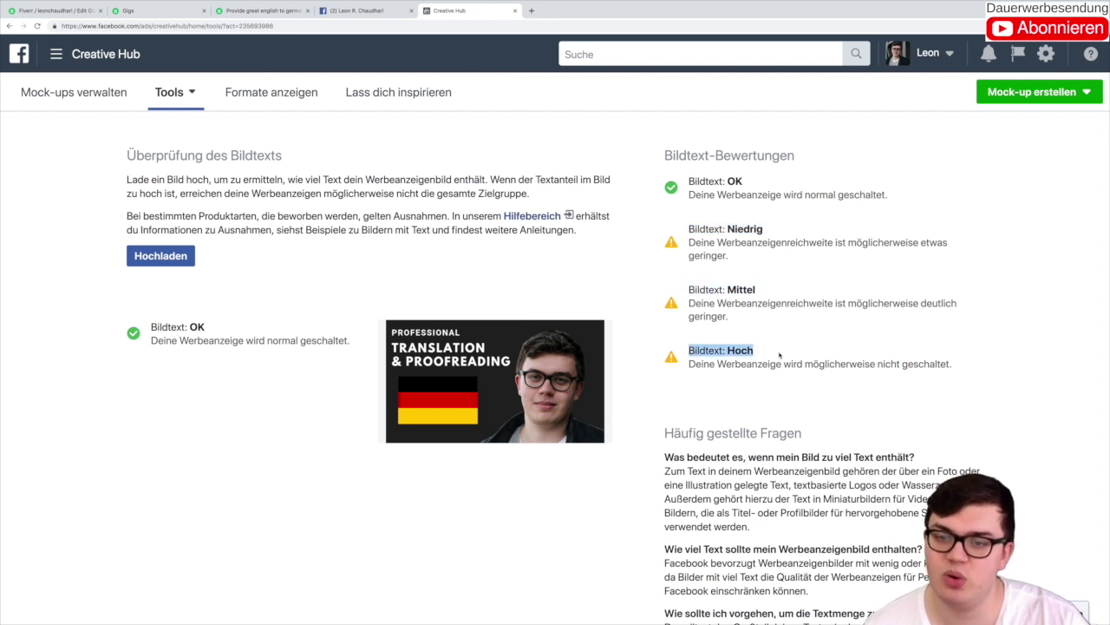
pyautogui.click(500, 302)
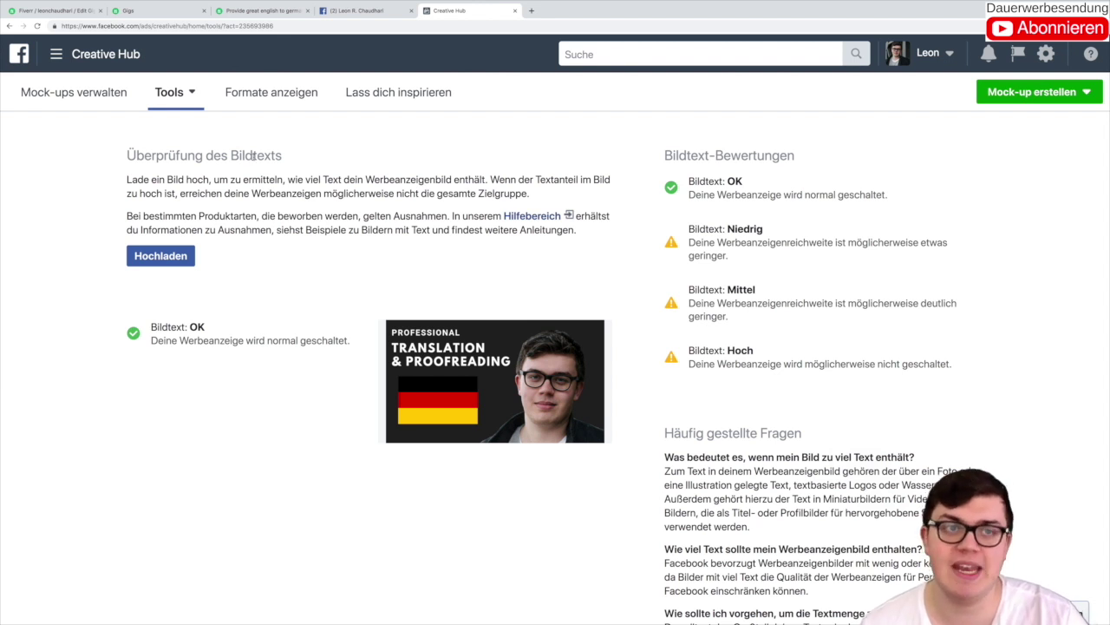
pyautogui.click(261, 11)
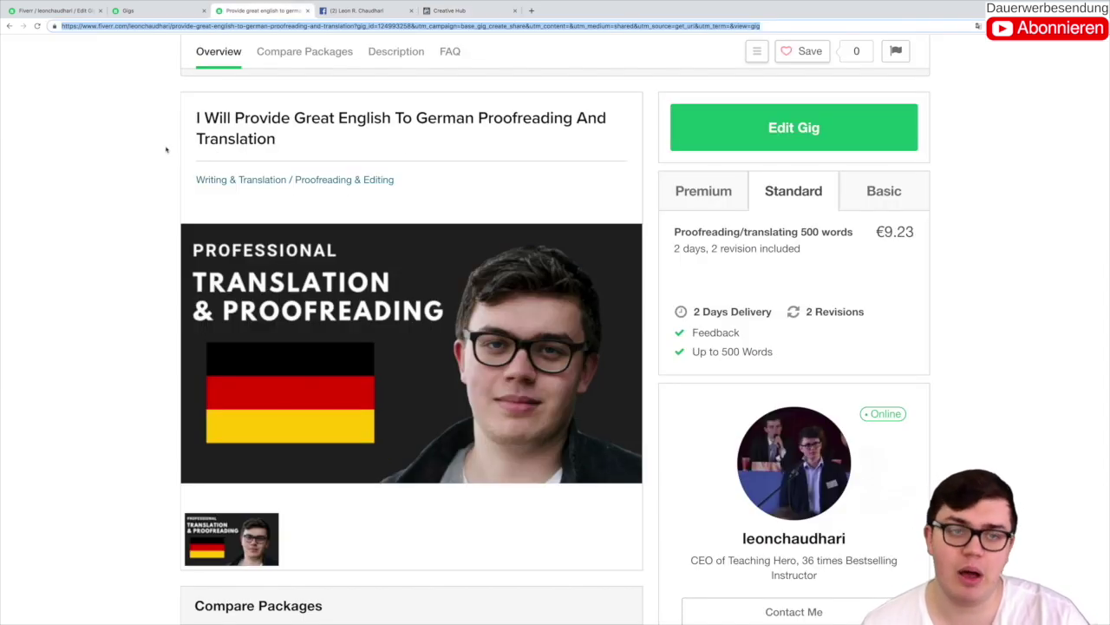
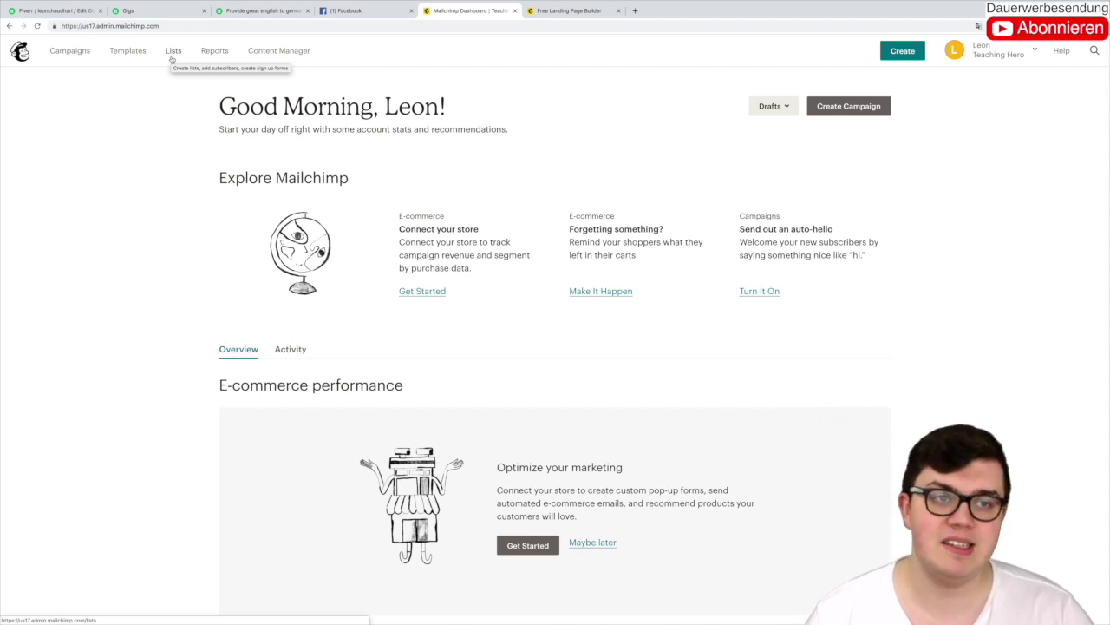
# Step: Start creating a new list from the Lists page, choosing Create List despite the tags suggestion
pyautogui.click(173, 57)
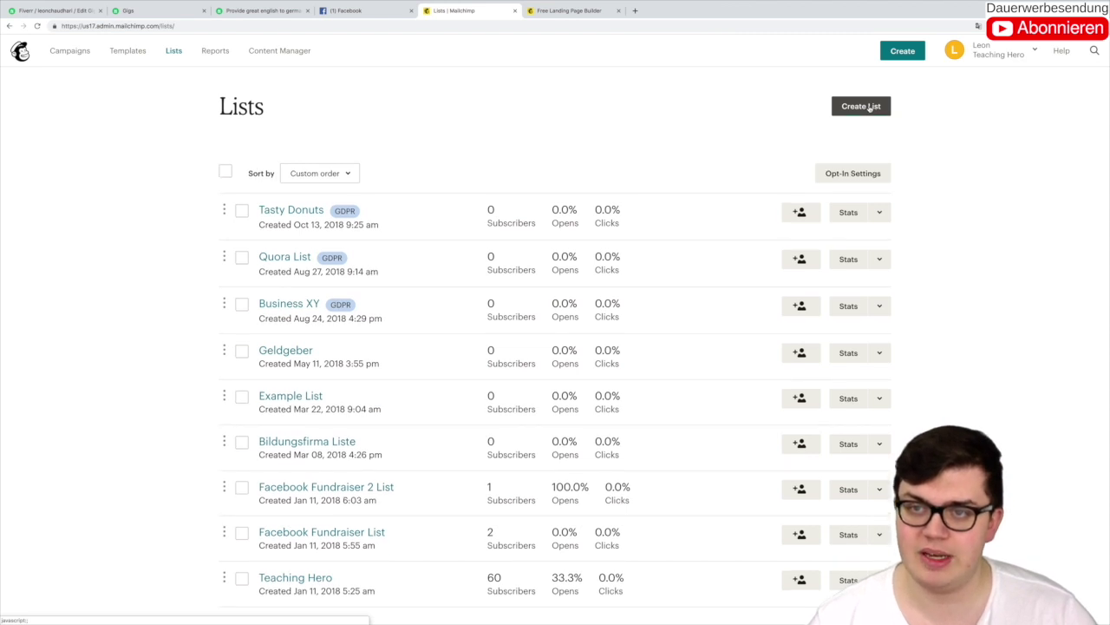
pyautogui.click(869, 106)
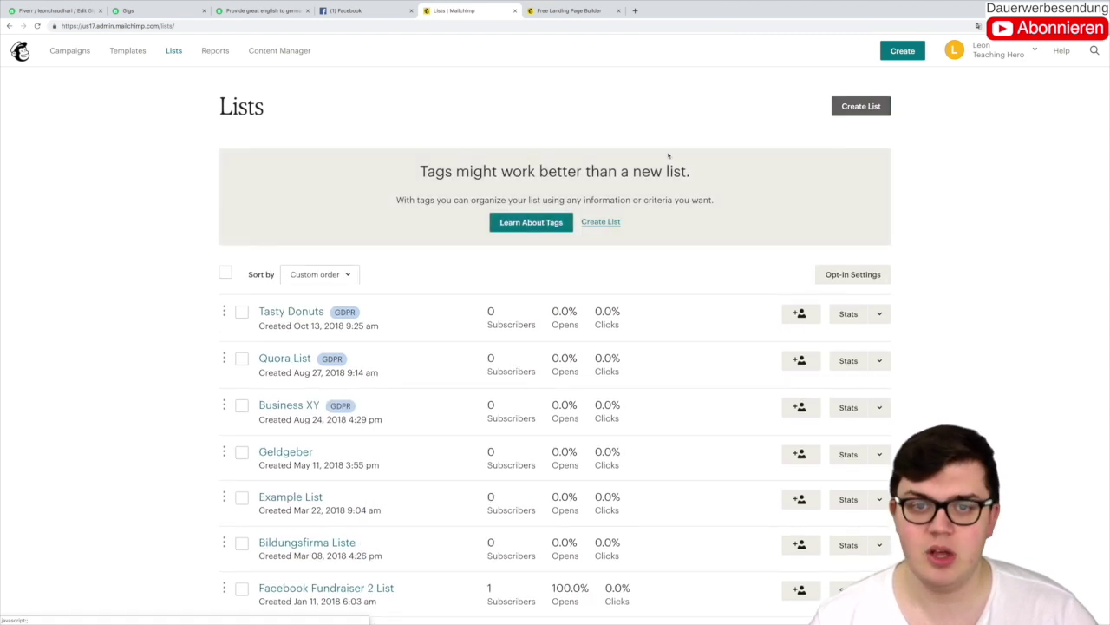
pyautogui.click(600, 221)
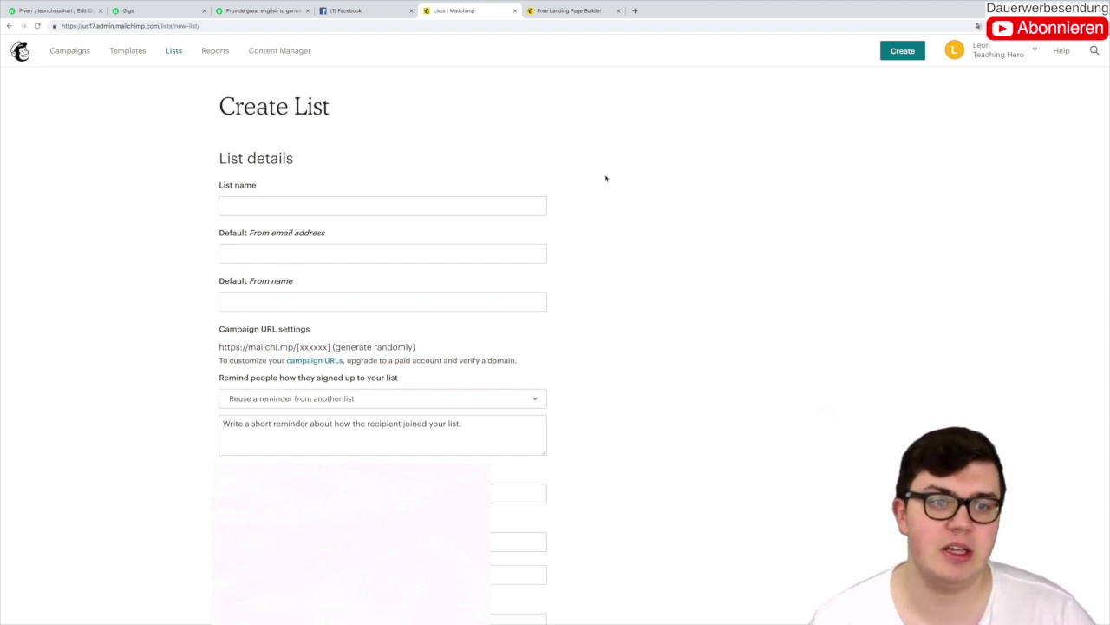
# Step: Name the new list 'Fiverr Newsletter Liste'
pyautogui.click(501, 204)
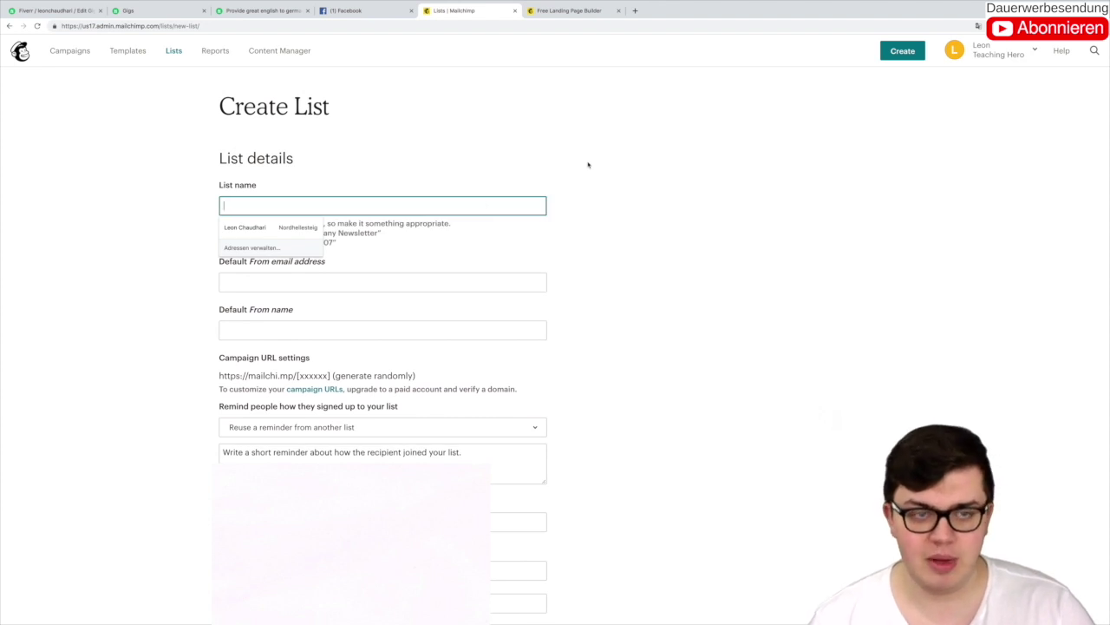
pyautogui.write('Beisp')
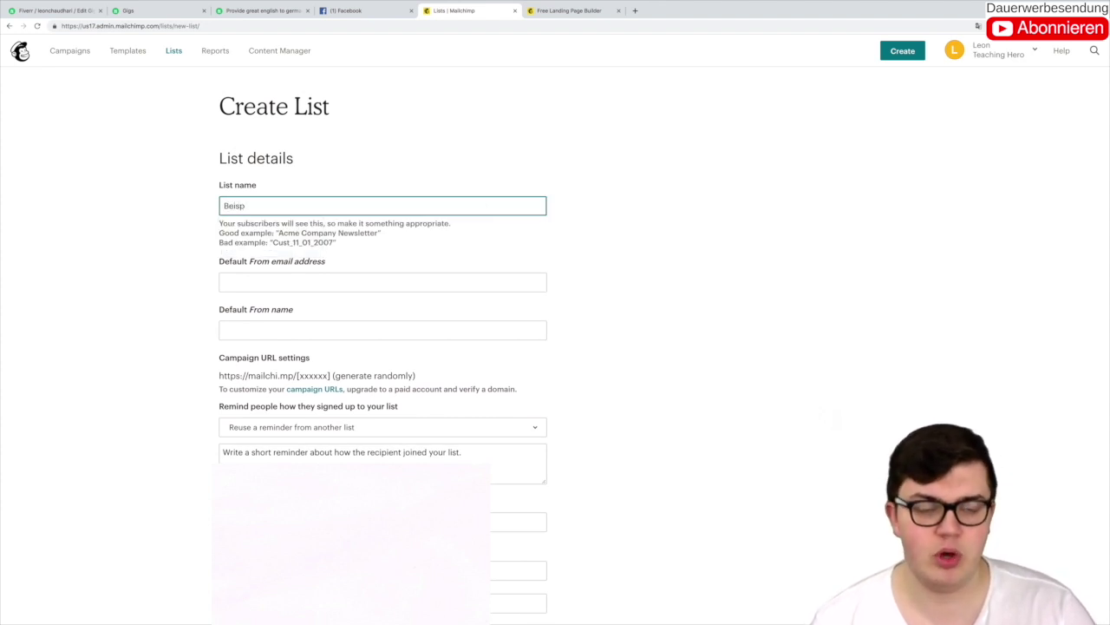
pyautogui.write('i')
pyautogui.doubleClick(226, 206)
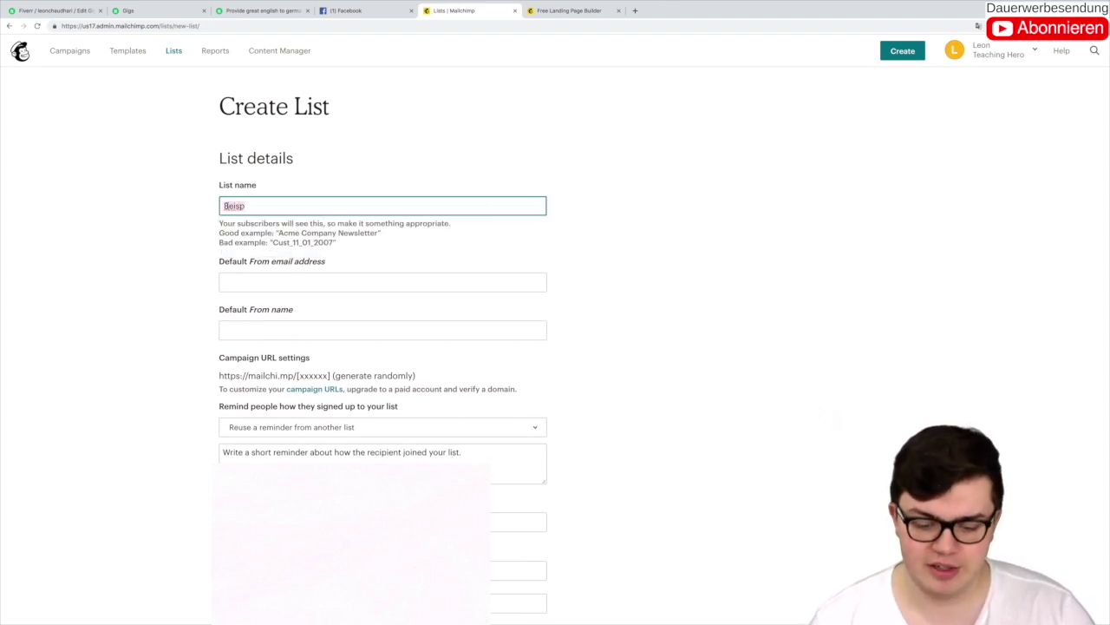
pyautogui.write('Fiverr n')
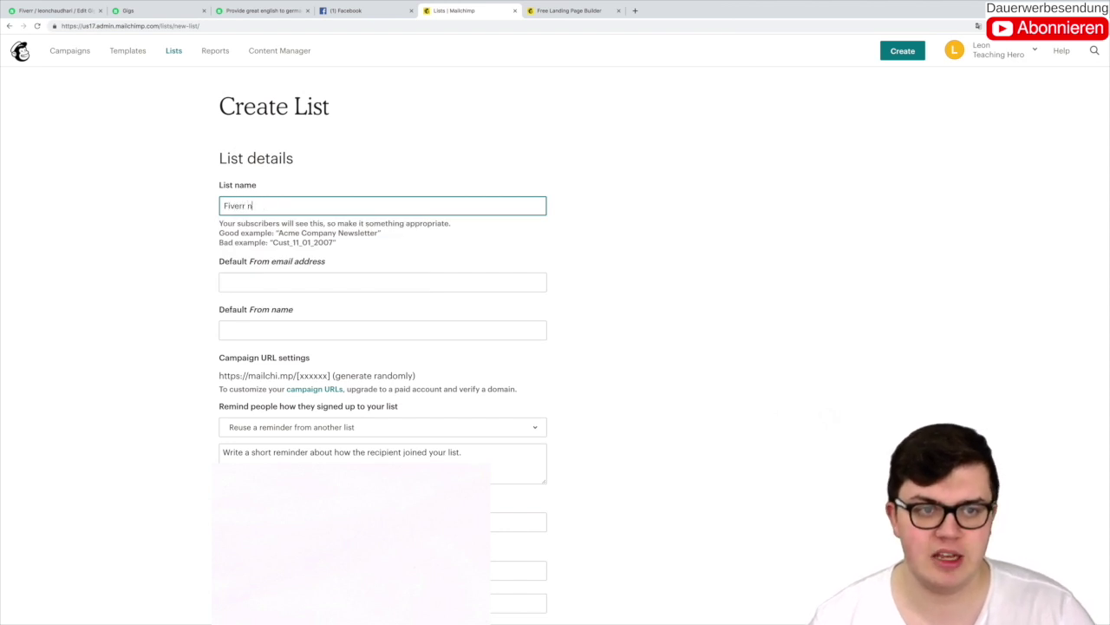
pyautogui.press('BackSpace')
pyautogui.write('Newsletter')
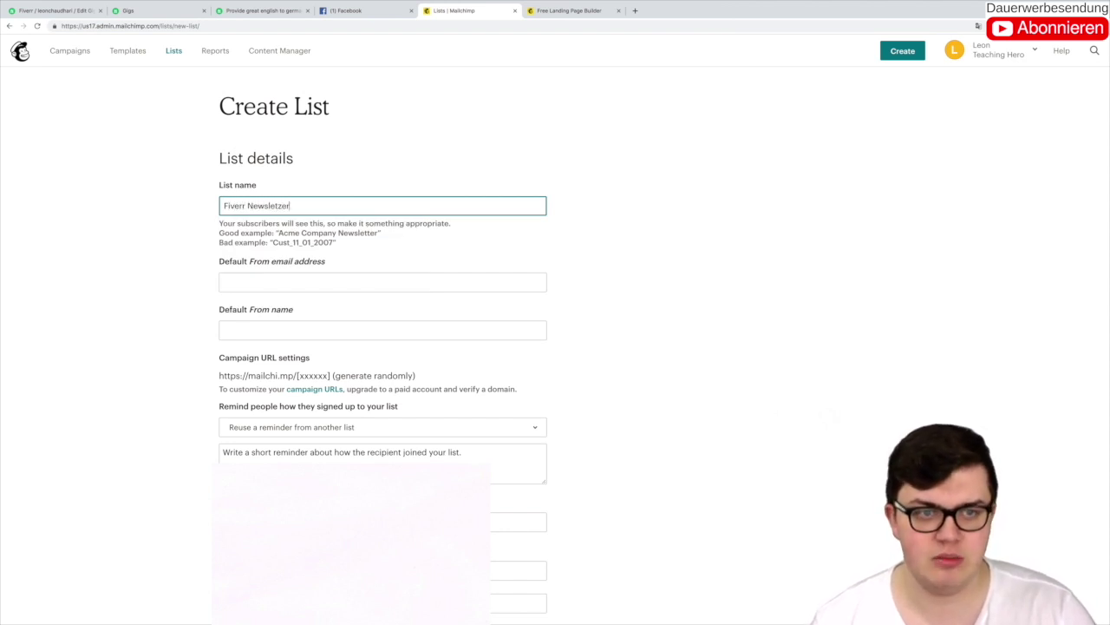
pyautogui.write(' Liste')
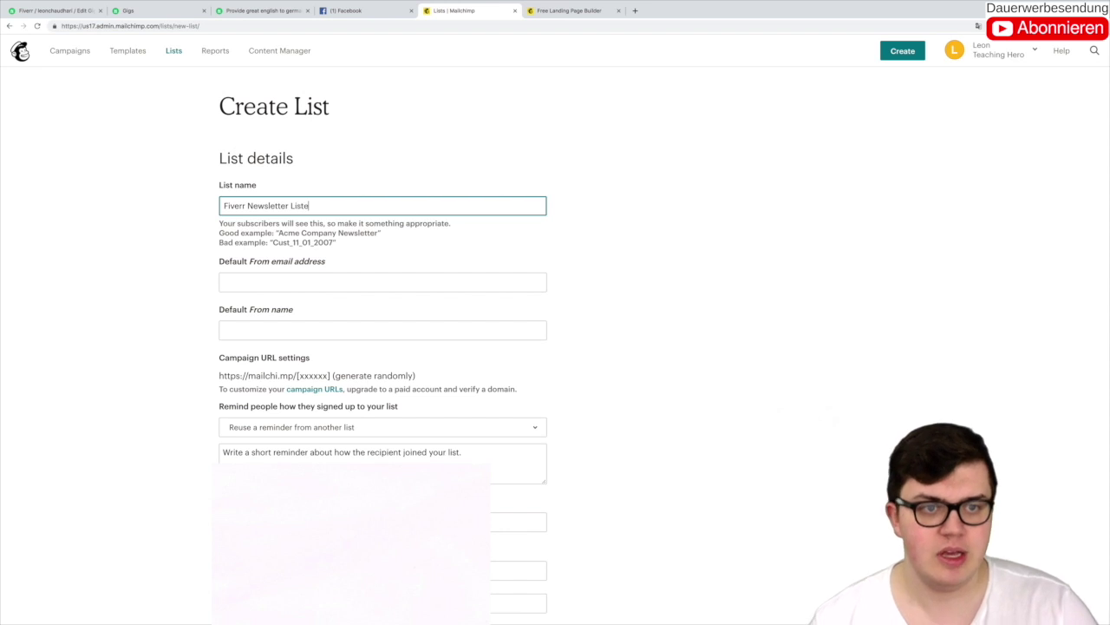
pyautogui.click(120, 232)
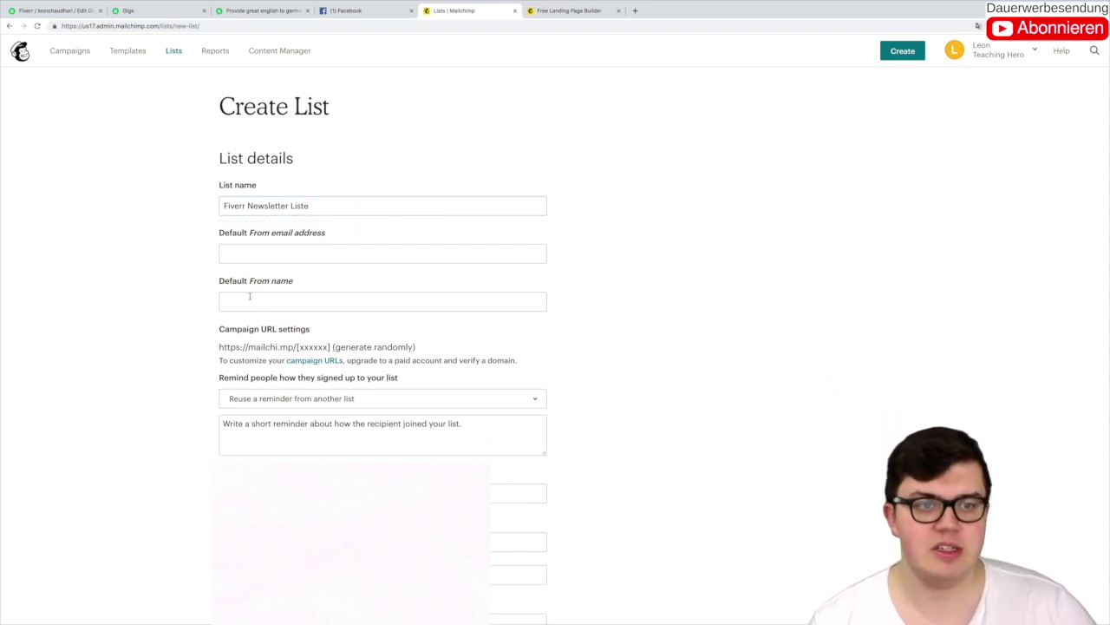
# Step: Enter the default From email address and the sender's full name as From name
pyautogui.click(260, 252)
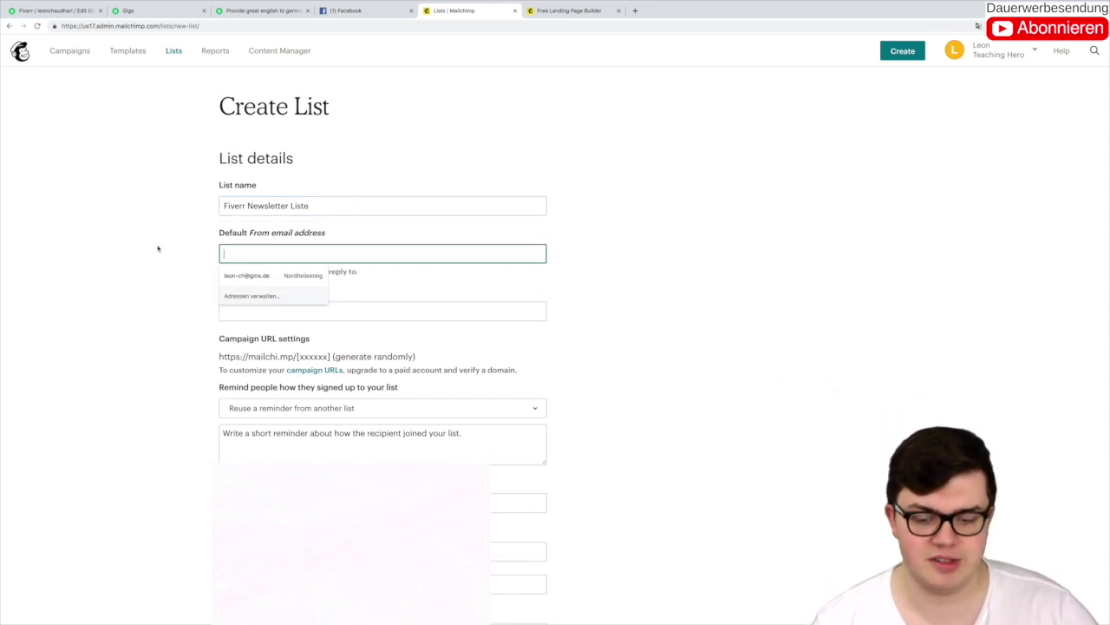
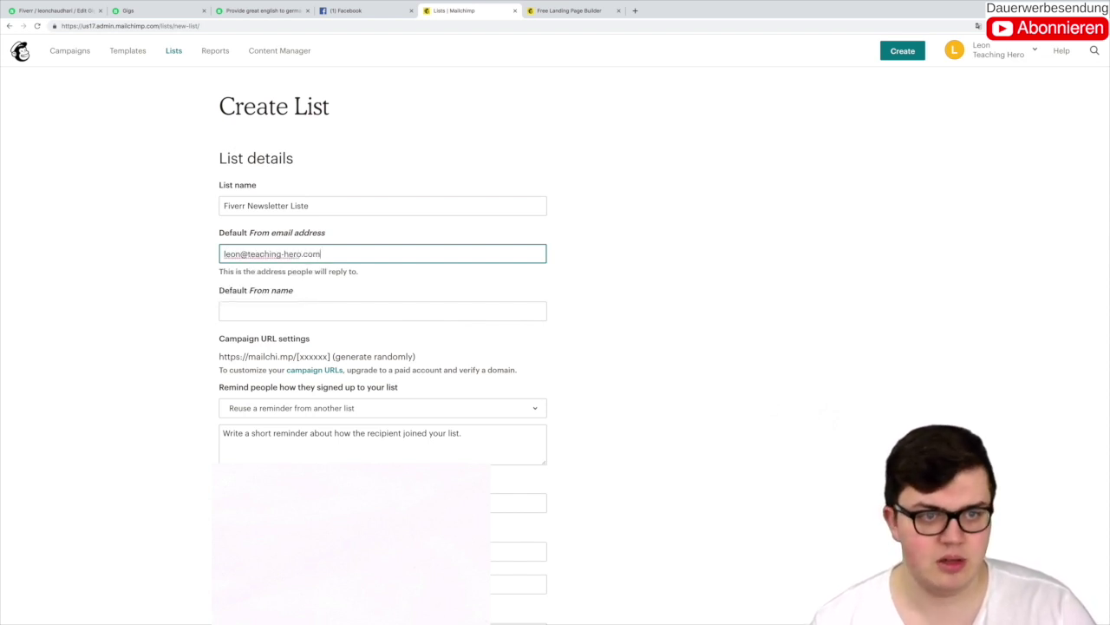
pyautogui.click(256, 310)
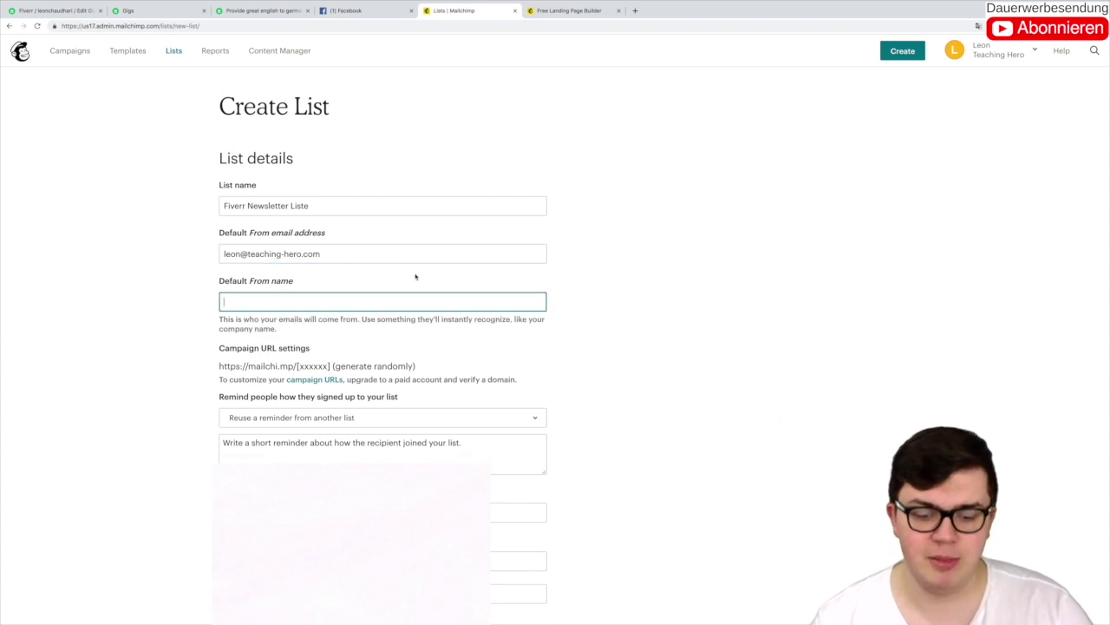
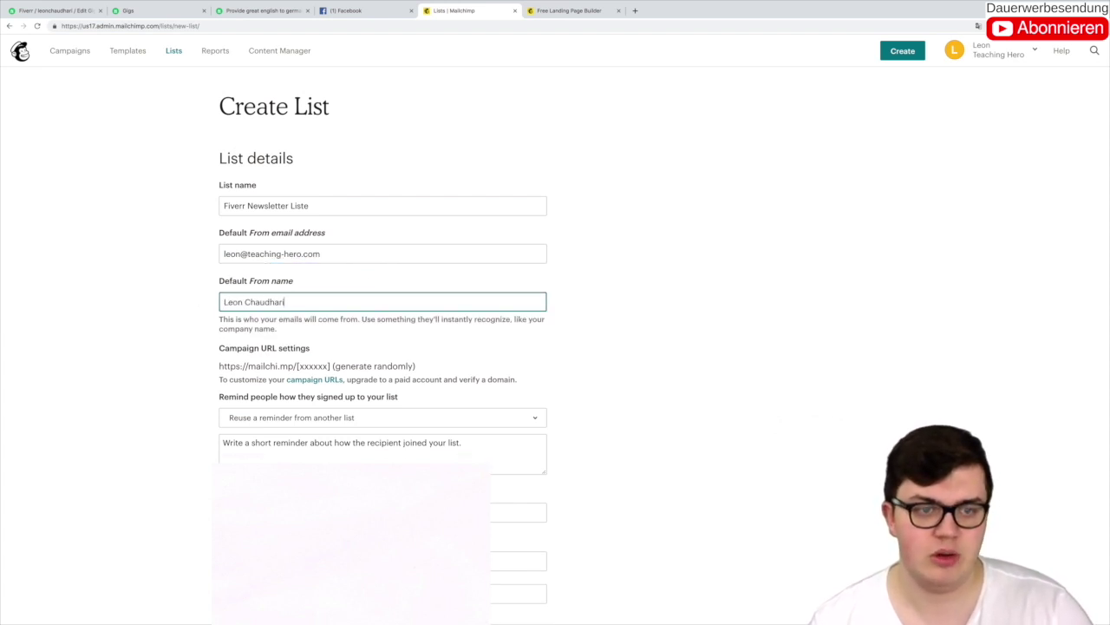
pyautogui.click(172, 274)
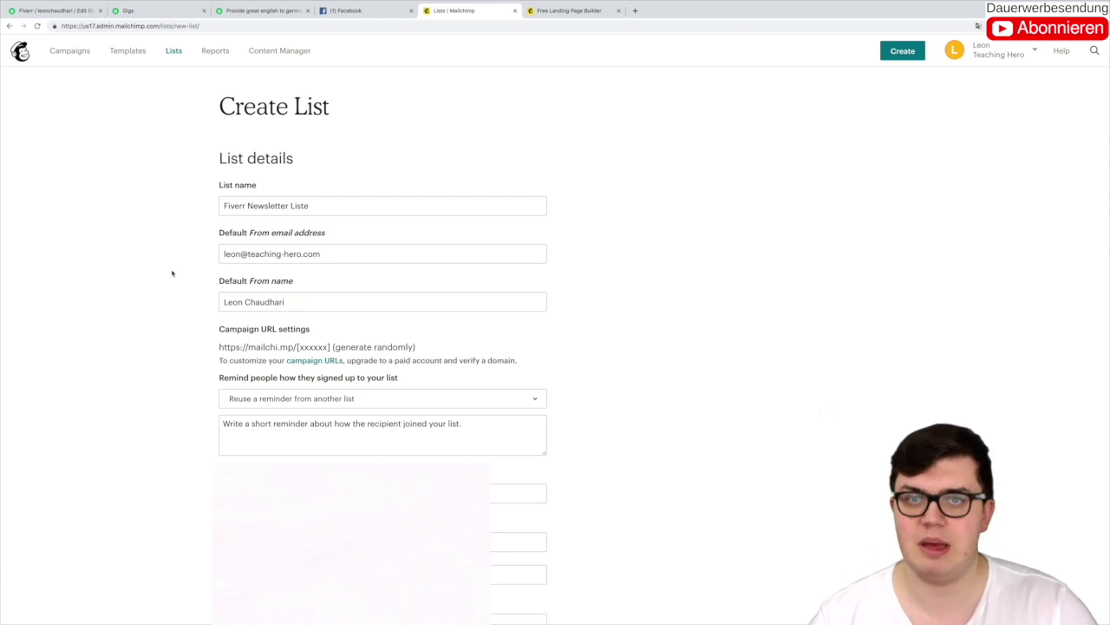
pyautogui.scroll(-3, 173, 274)
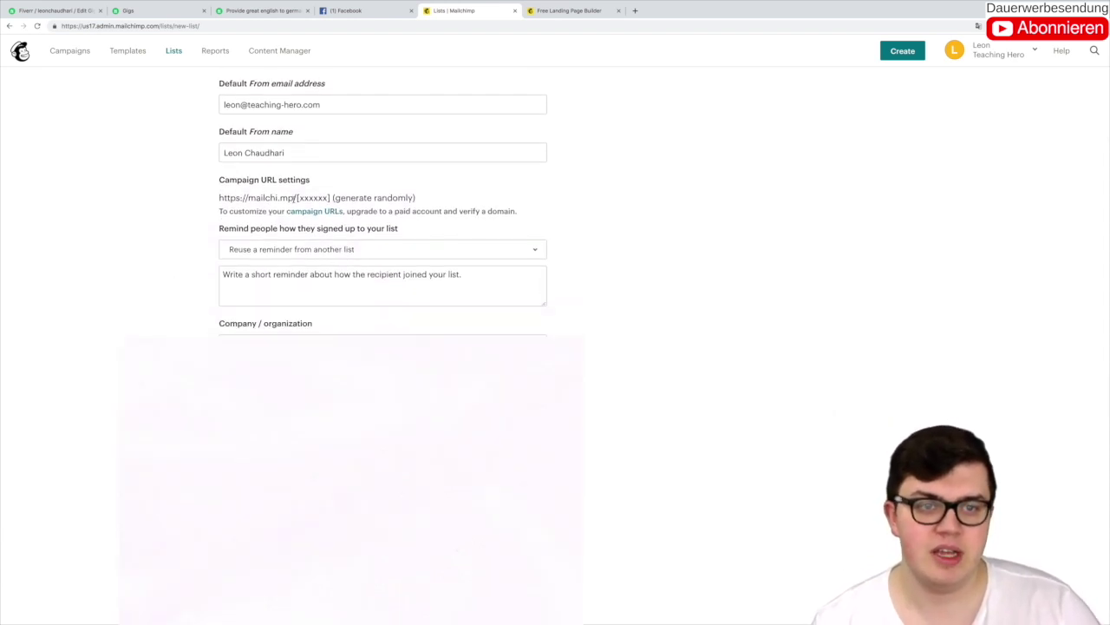
pyautogui.moveTo(298, 198); pyautogui.dragTo(344, 197)
pyautogui.moveTo(219, 198); pyautogui.dragTo(420, 197)
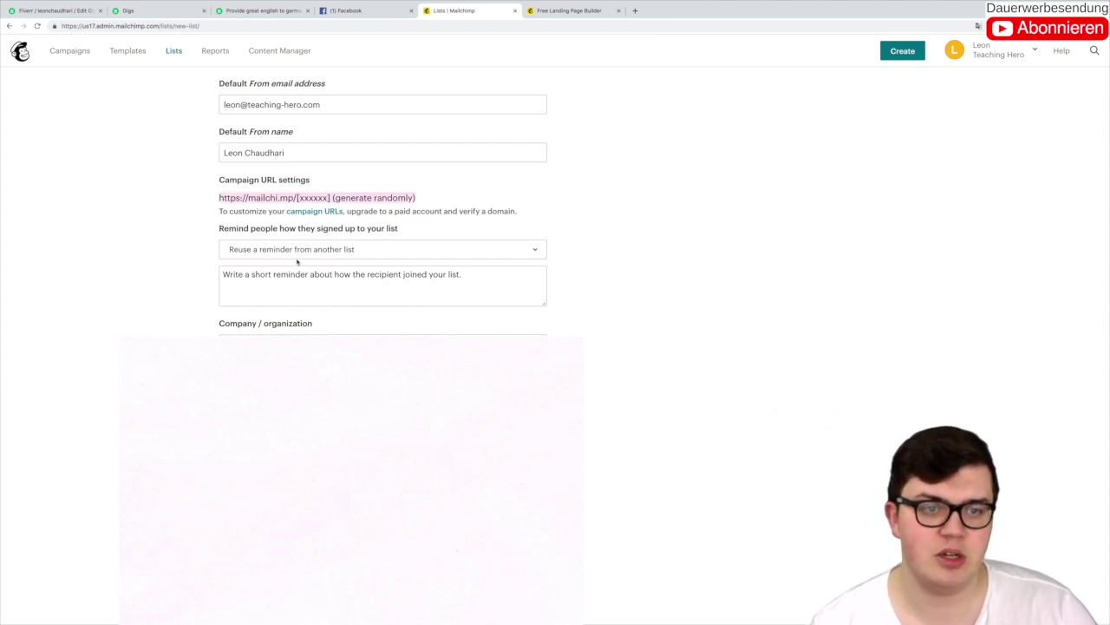
pyautogui.scroll(-2, 202, 242)
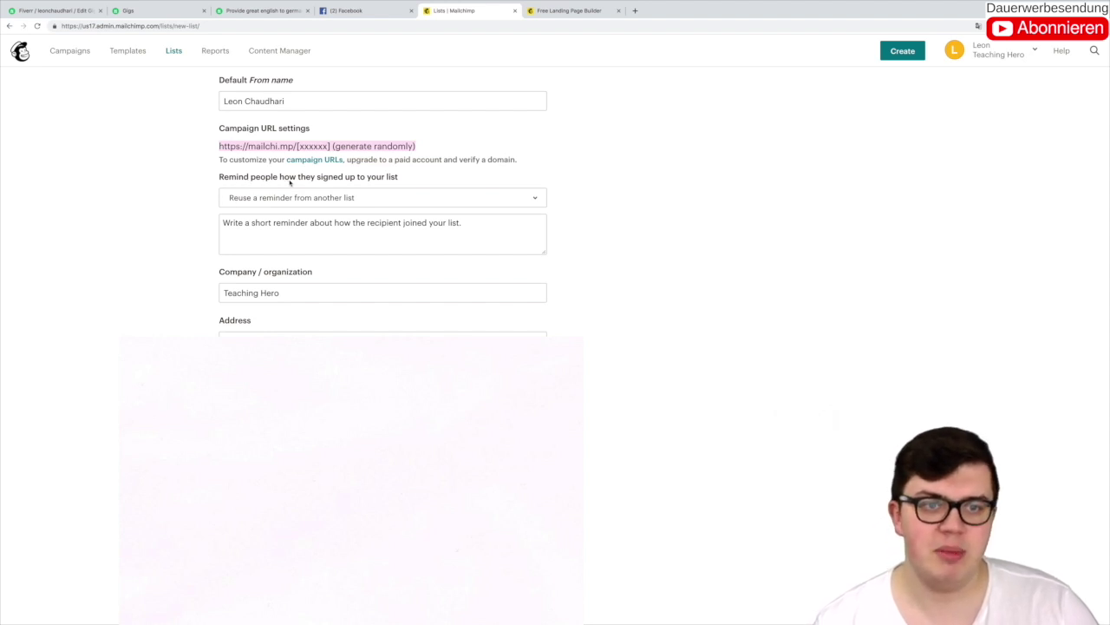
pyautogui.click(392, 198)
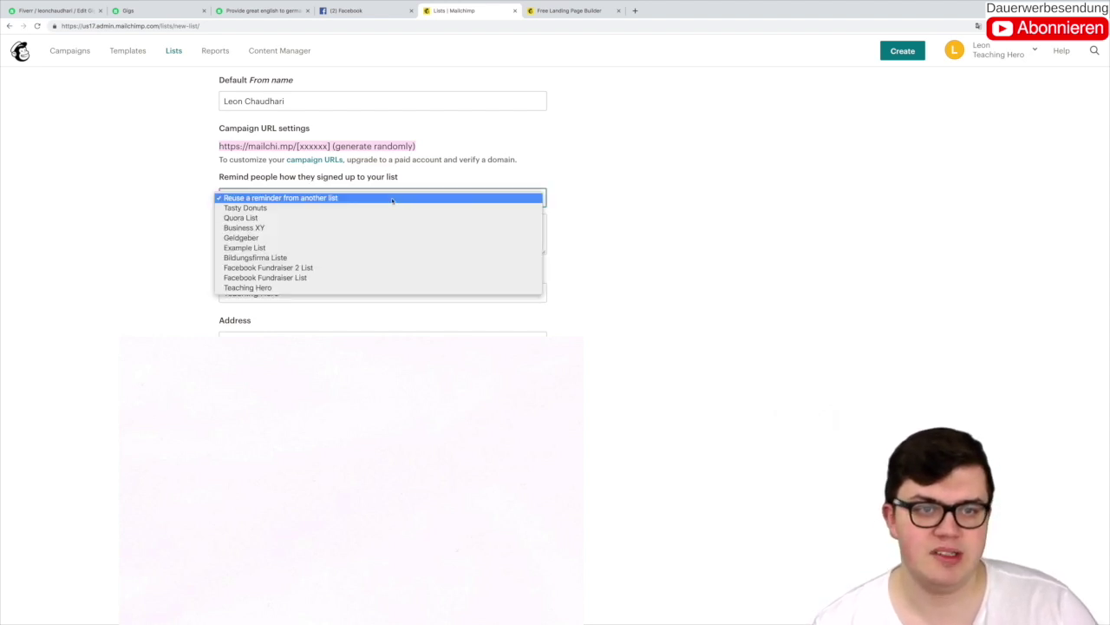
pyautogui.click(260, 199)
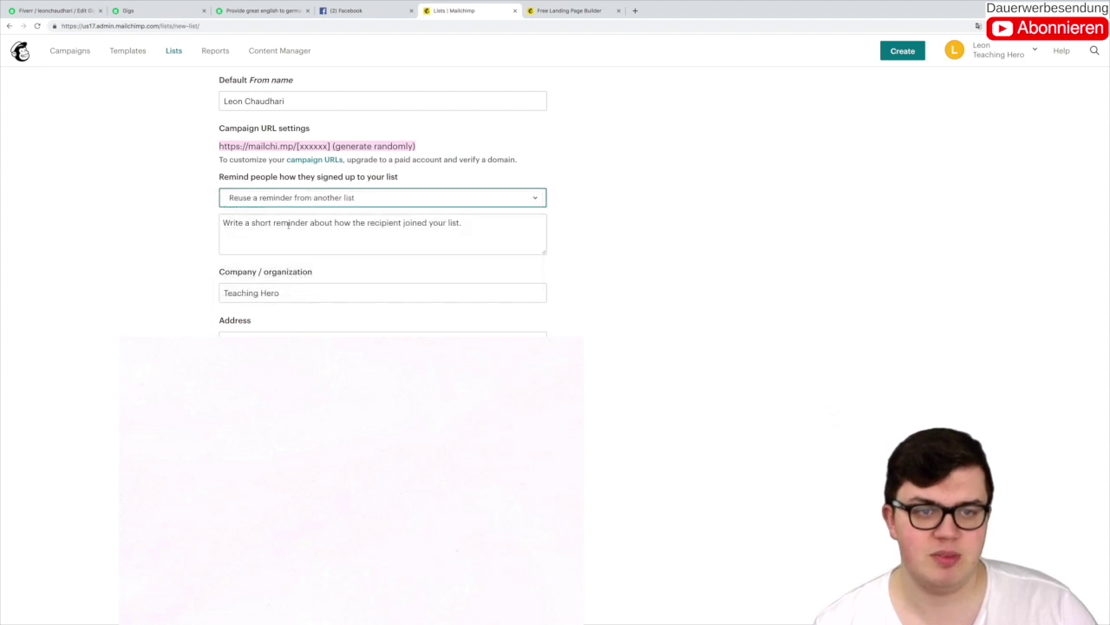
pyautogui.click(288, 225)
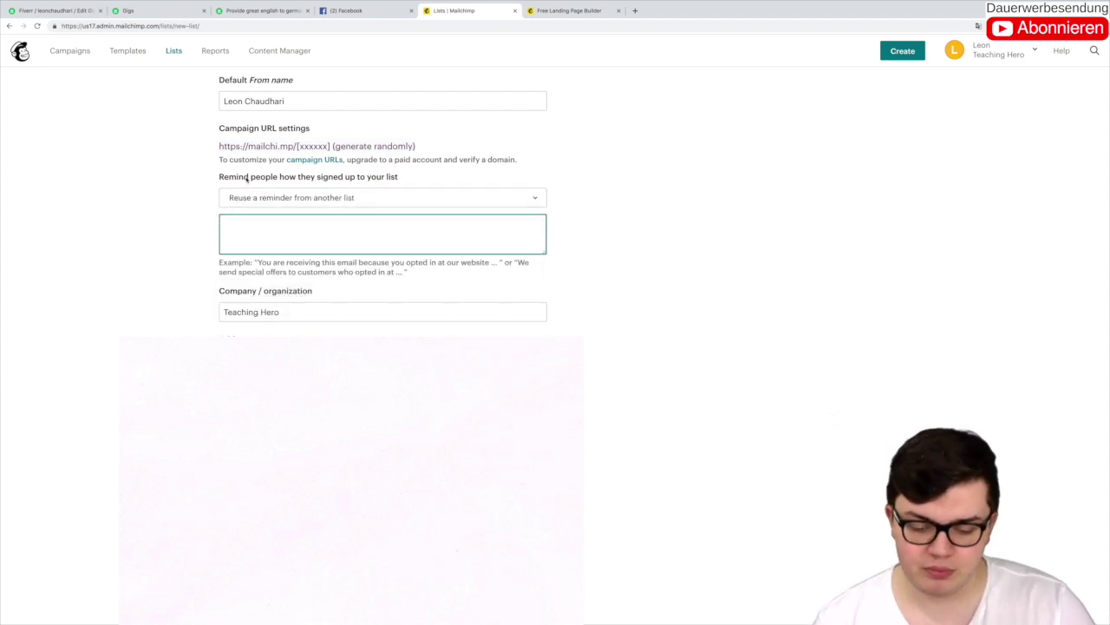
# Step: Write the signup reminder 'Du bist Teil dieser E-Mail Liste weil du dich in meinen Newsletter via einer Leadwerbeanzeige auf Facebook eingeschrieben hast.'
pyautogui.write('DU bist')
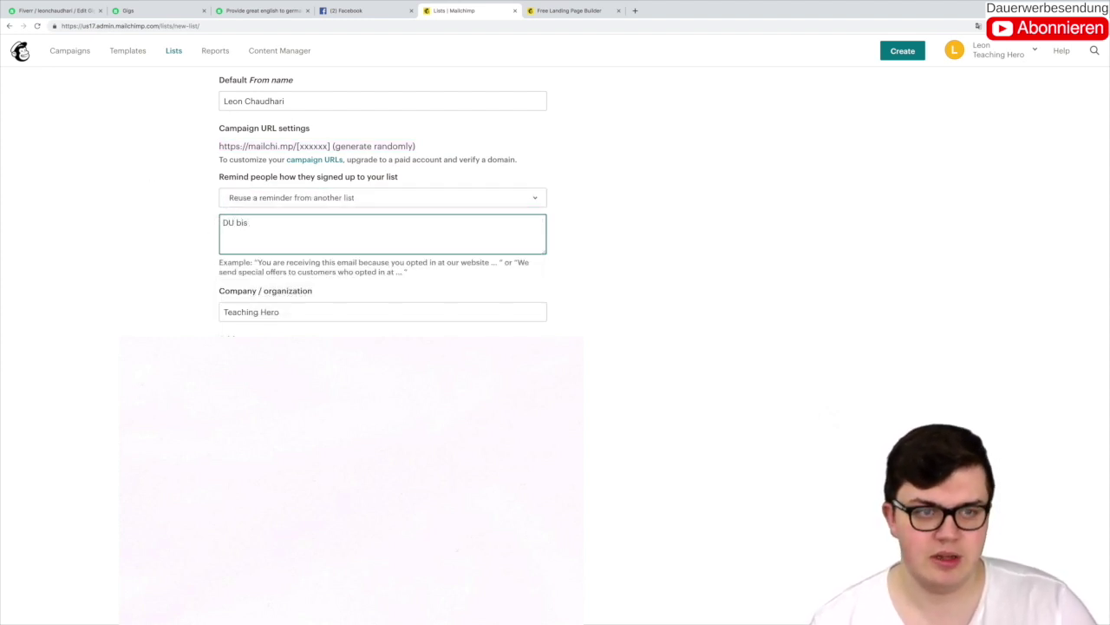
pyautogui.press('BackSpace')
pyautogui.press('BackSpace')
pyautogui.press('BackSpace')
pyautogui.press('BackSpace')
pyautogui.press('BackSpace')
pyautogui.write('u bist ')
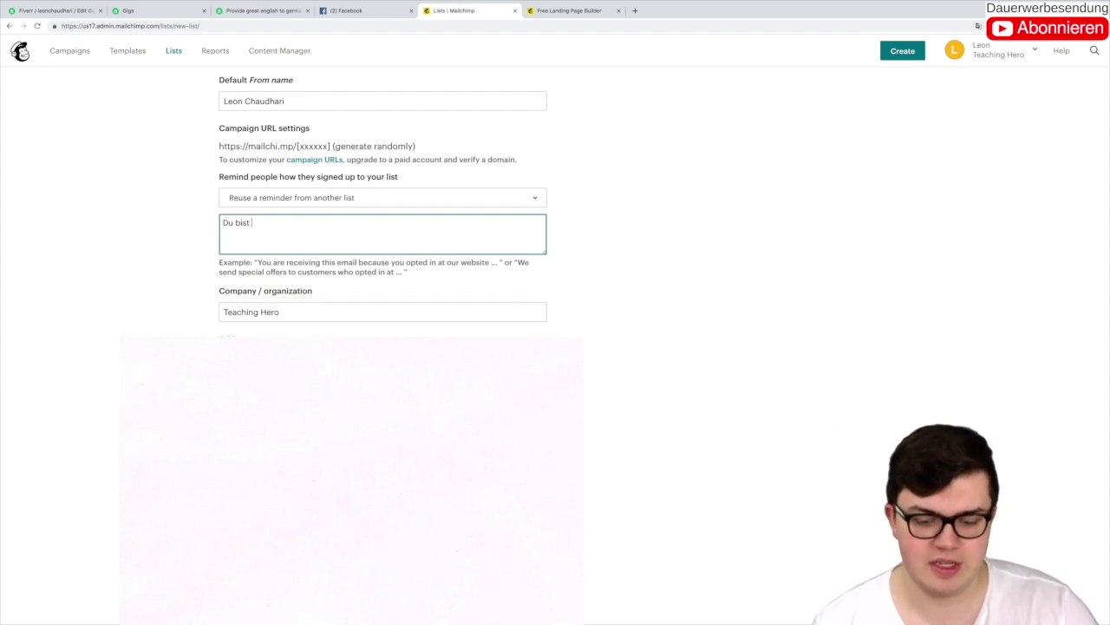
pyautogui.write('Teil dieser')
pyautogui.press('BackSpace')
pyautogui.press('BackSpace')
pyautogui.press('BackSpace')
pyautogui.press('BackSpace')
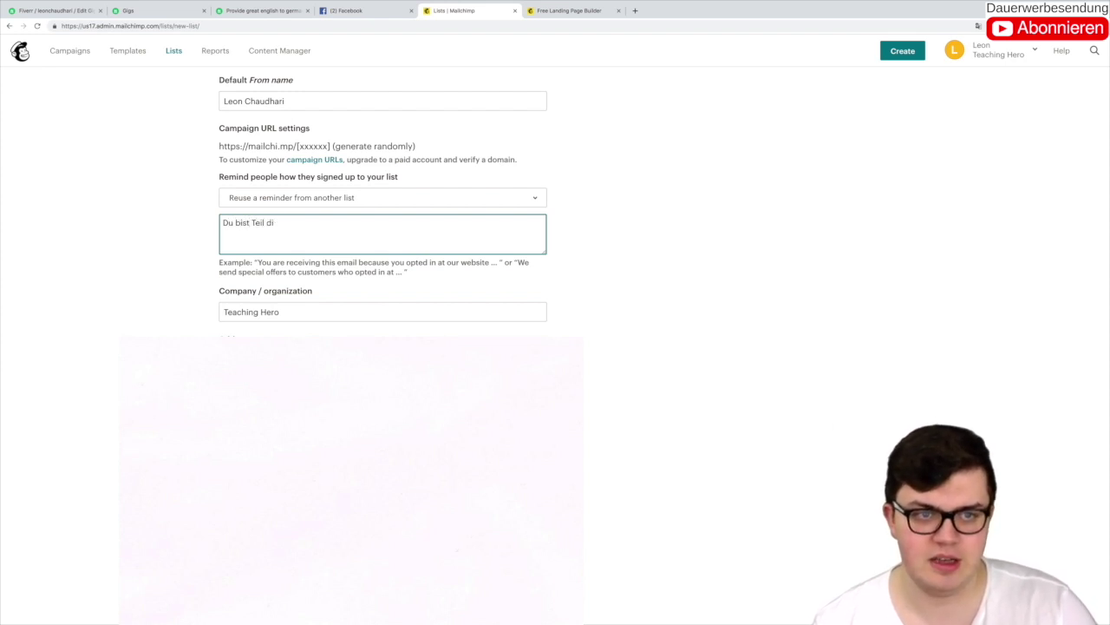
pyautogui.write('eser')
pyautogui.write('s ')
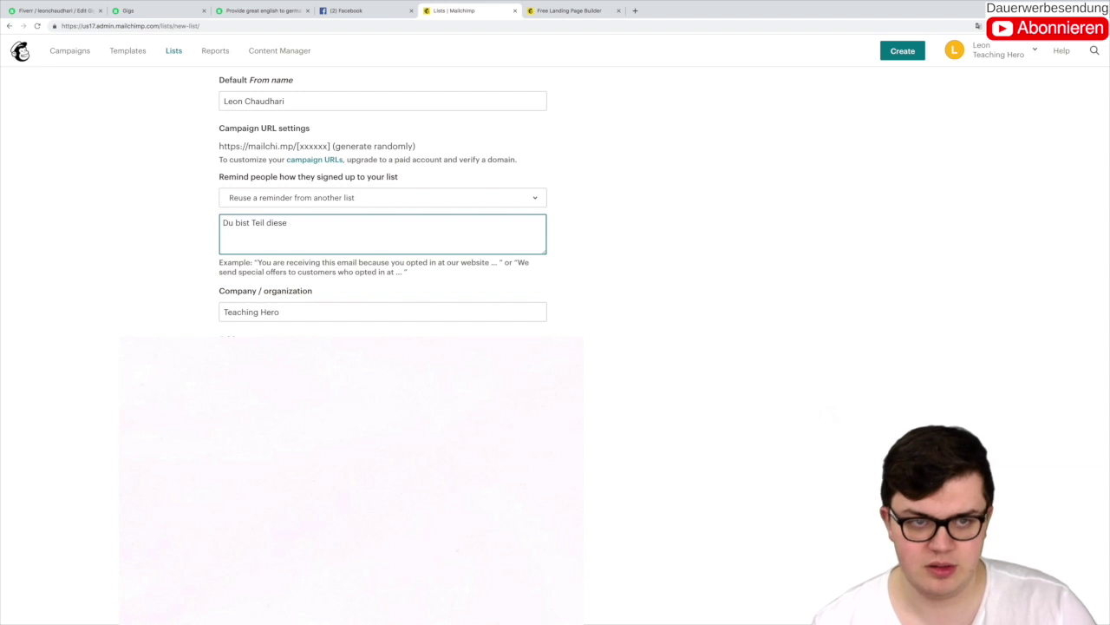
pyautogui.write('E-Mail')
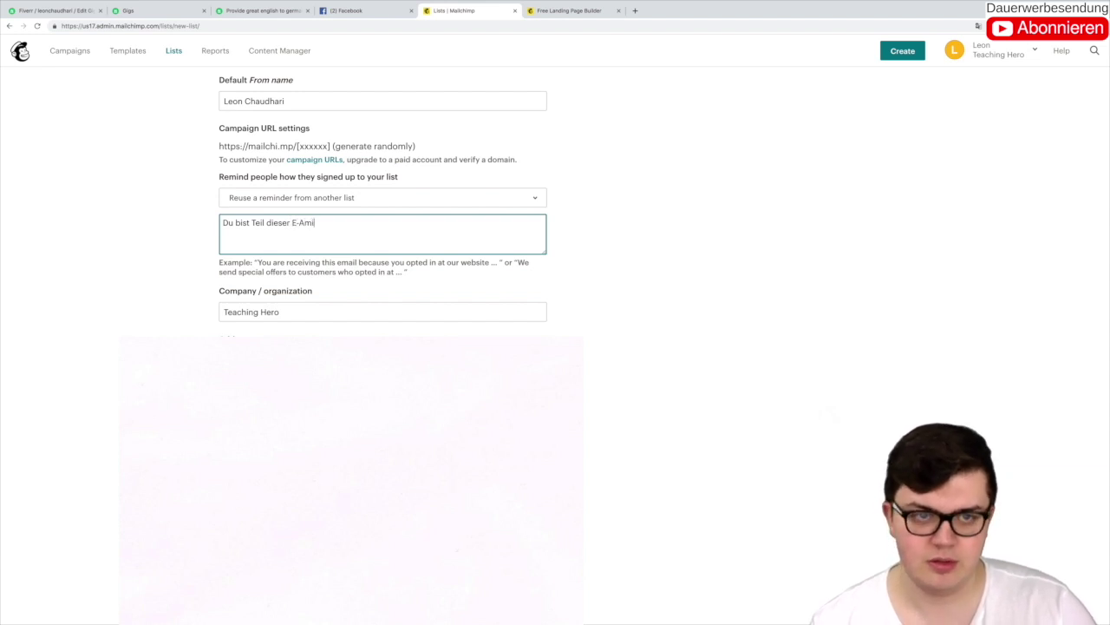
pyautogui.press('BackSpace')
pyautogui.press('BackSpace')
pyautogui.press('BackSpace')
pyautogui.press('BackSpace')
pyautogui.write('Mail Lis')
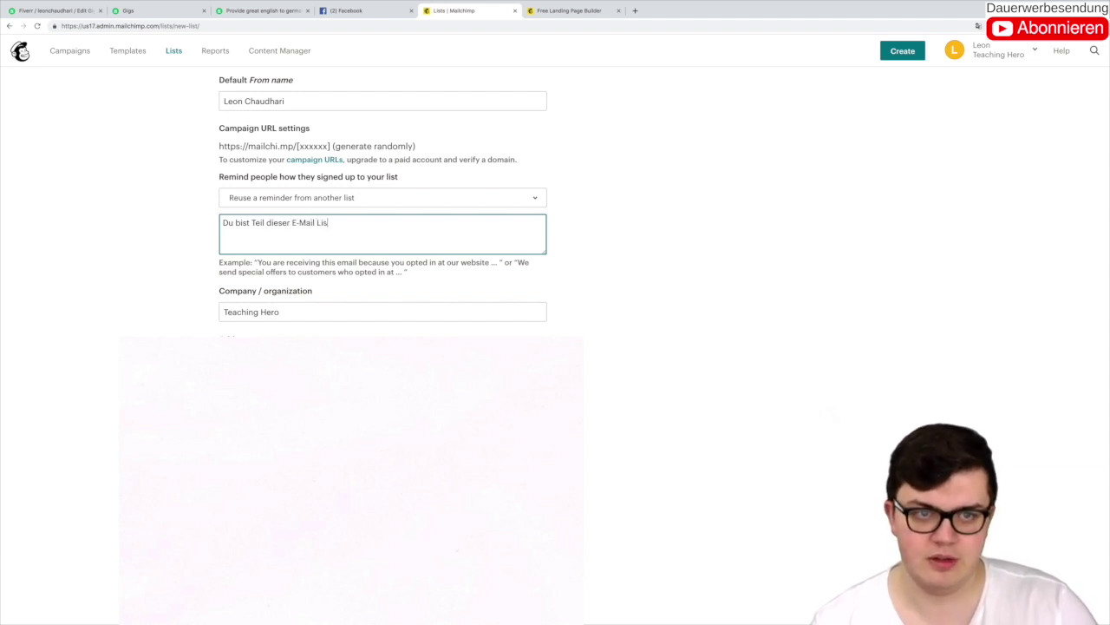
pyautogui.write('te weil du dich')
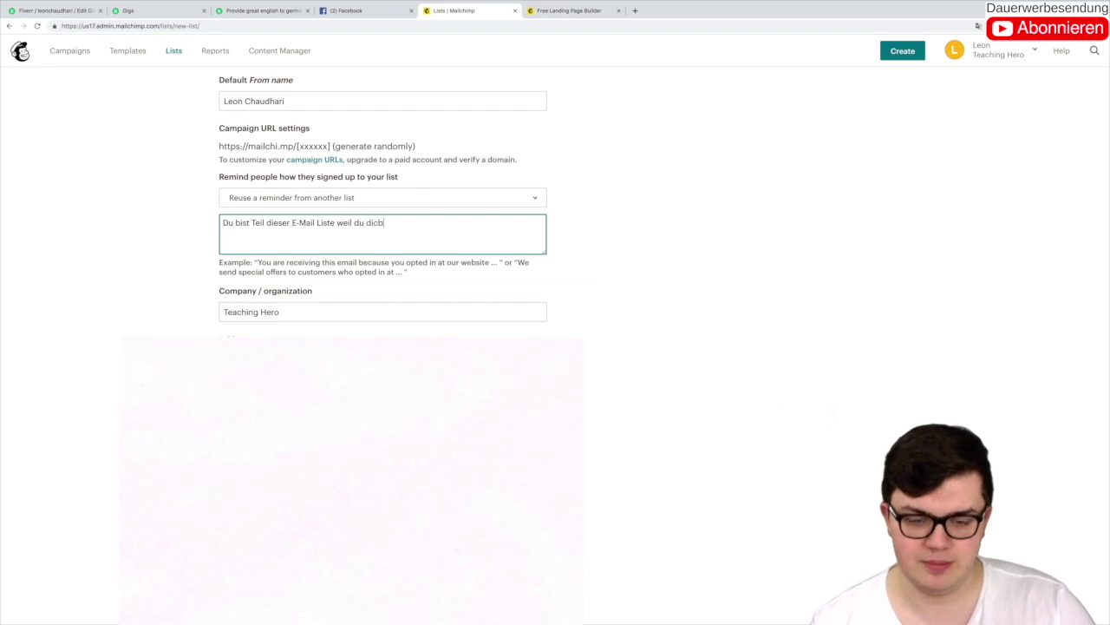
pyautogui.write(' in ')
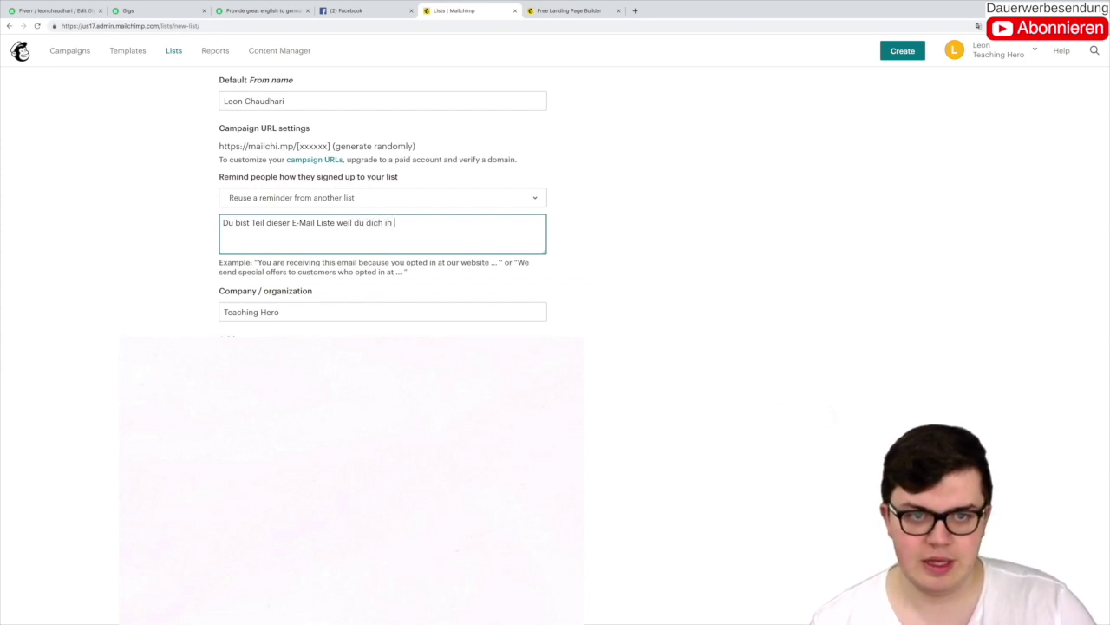
pyautogui.write('meinen N')
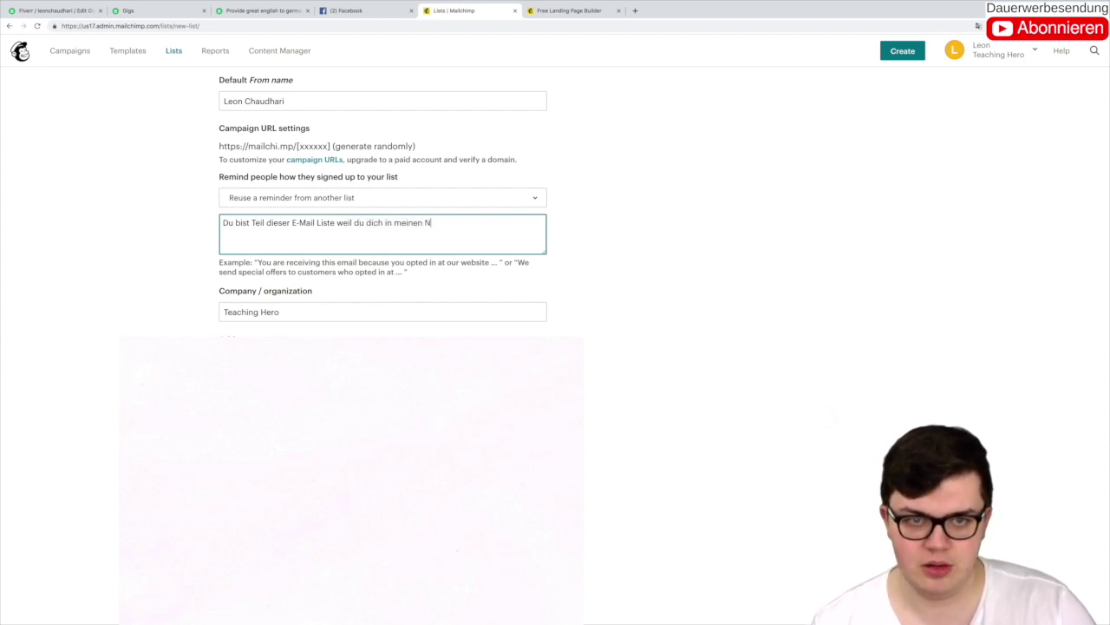
pyautogui.write('ewsletter via e')
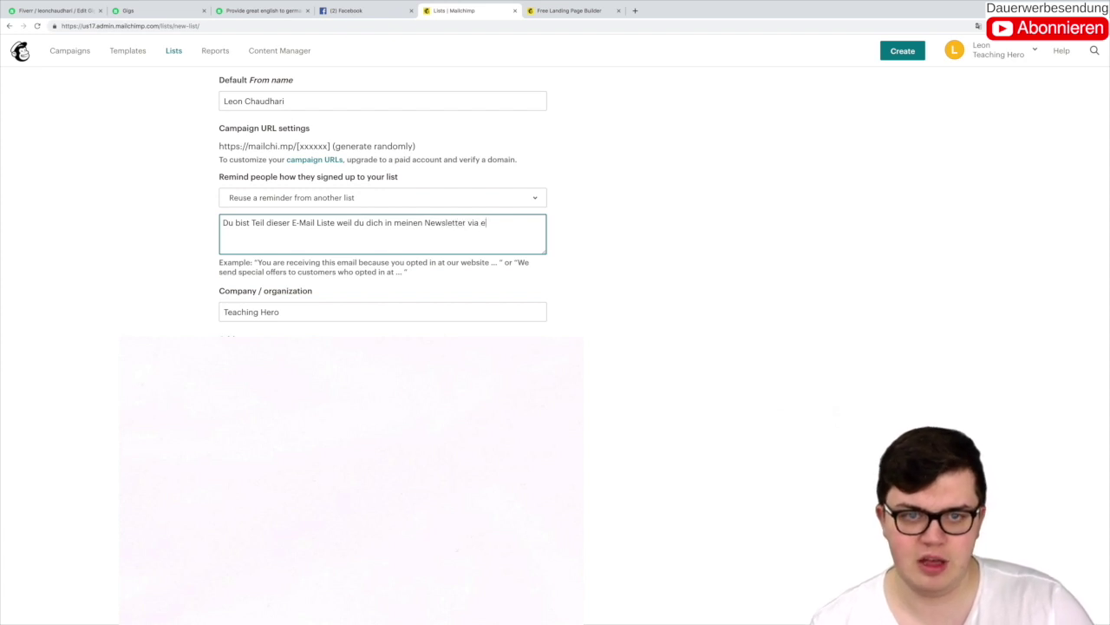
pyautogui.write('iner Lead')
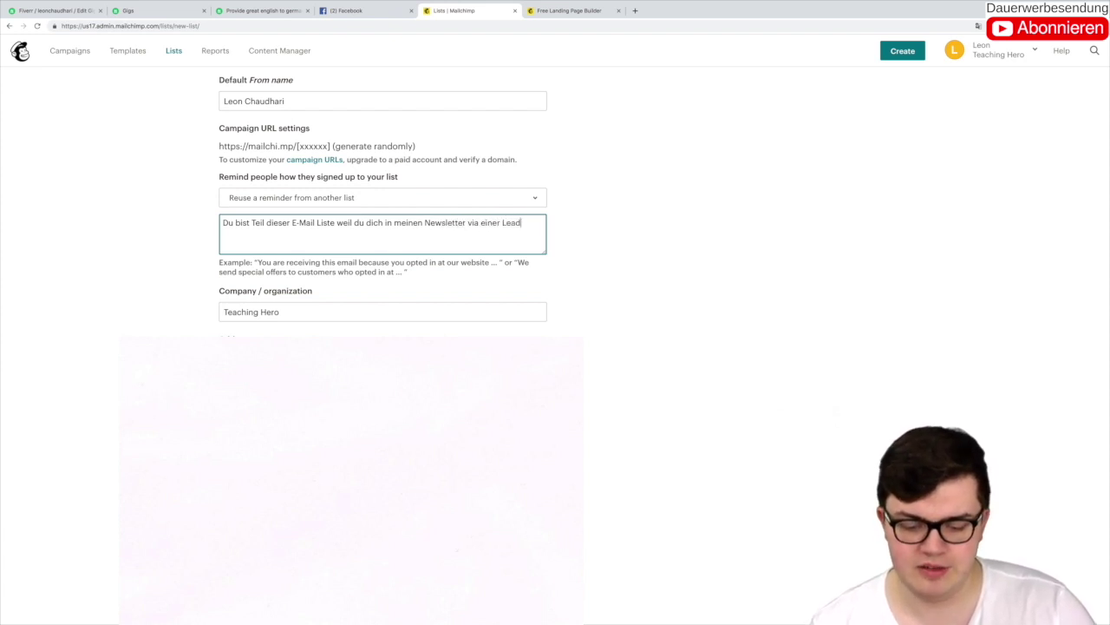
pyautogui.write('werbeanzeign')
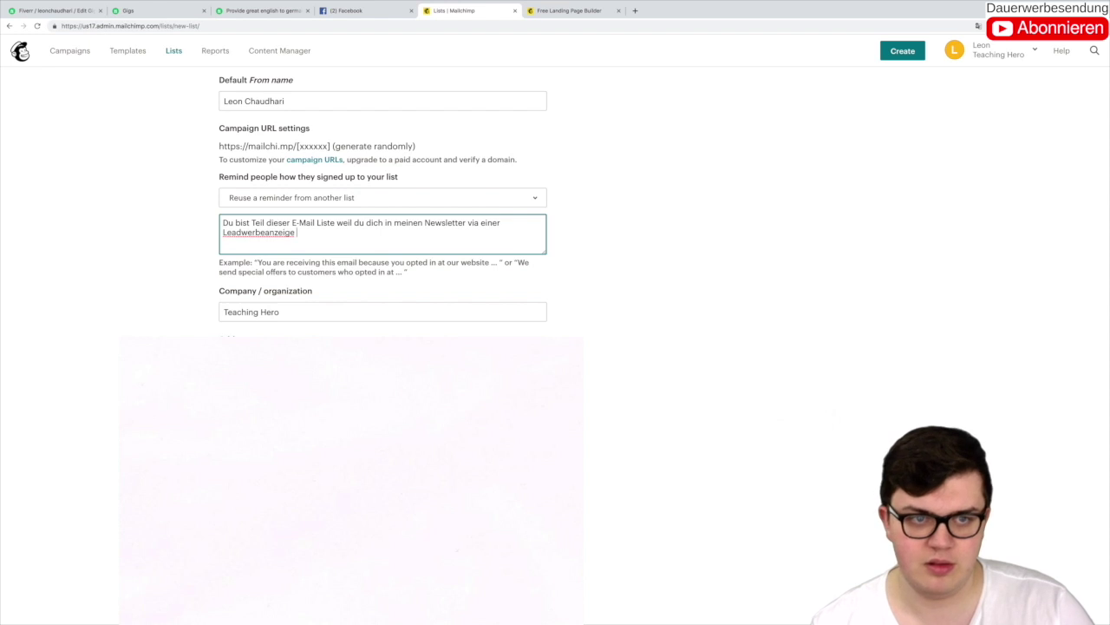
pyautogui.press('BackSpace')
pyautogui.write('e au')
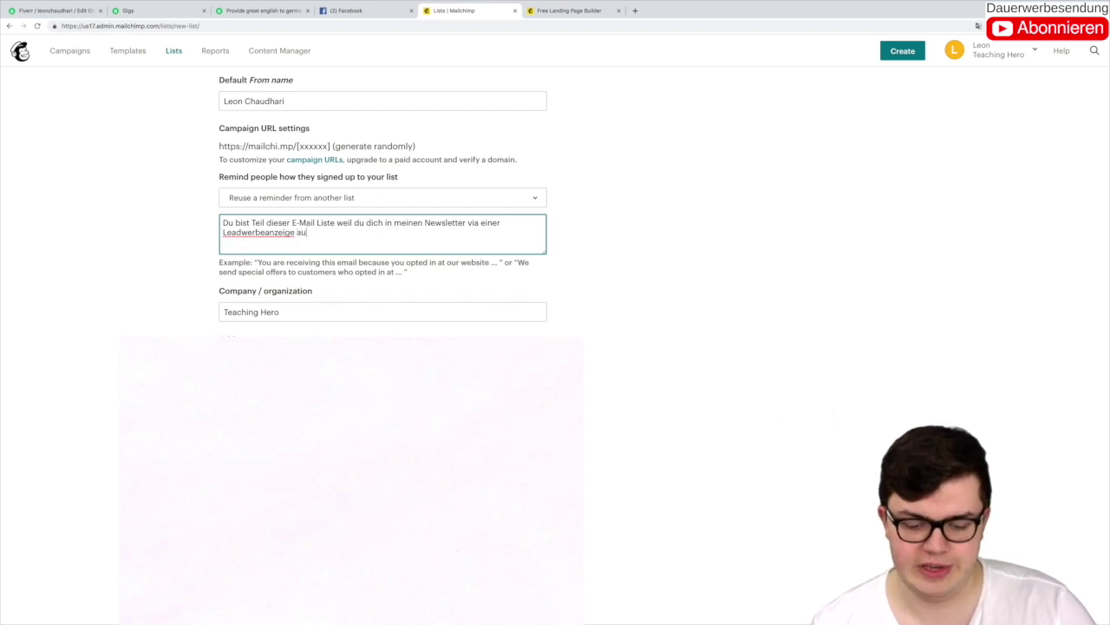
pyautogui.write('f FAcebook')
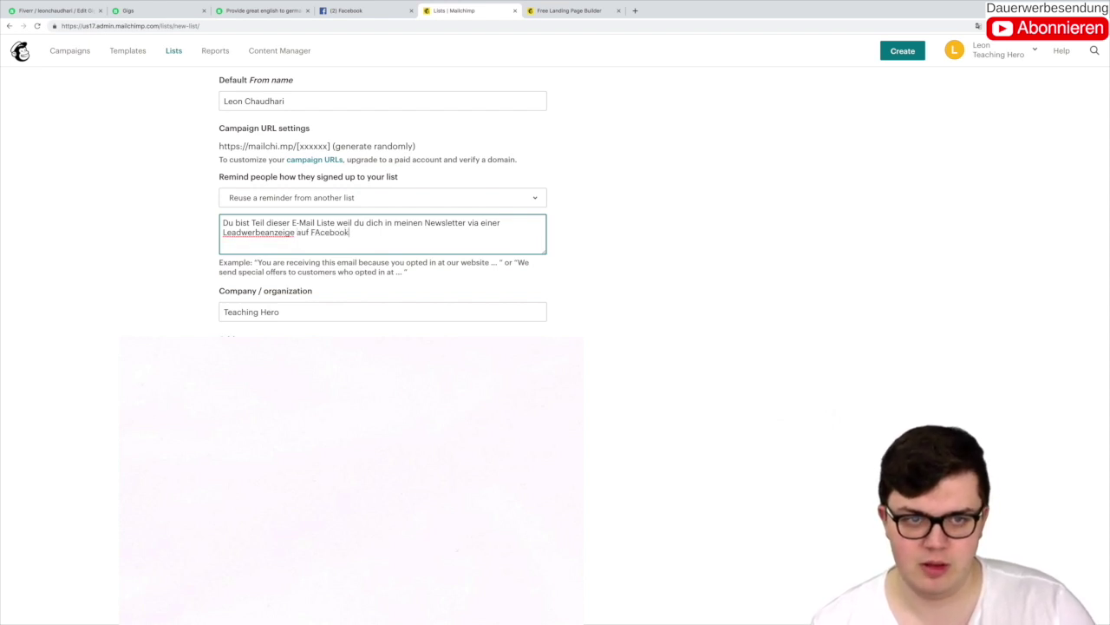
pyautogui.press('BackSpace')
pyautogui.press('BackSpace')
pyautogui.press('BackSpace')
pyautogui.press('BackSpace')
pyautogui.press('BackSpace')
pyautogui.press('BackSpace')
pyautogui.press('BackSpace')
pyautogui.write('aceboomk e')
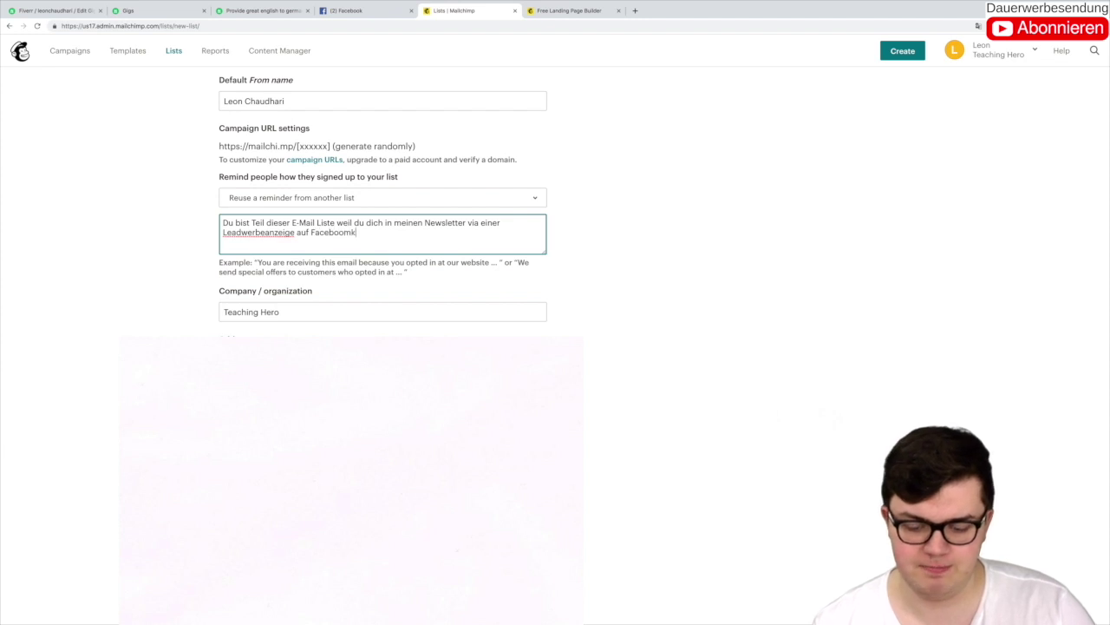
pyautogui.press('BackSpace')
pyautogui.press('BackSpace')
pyautogui.press('BackSpace')
pyautogui.press('BackSpace')
pyautogui.press('BackSpace')
pyautogui.write('ok einges')
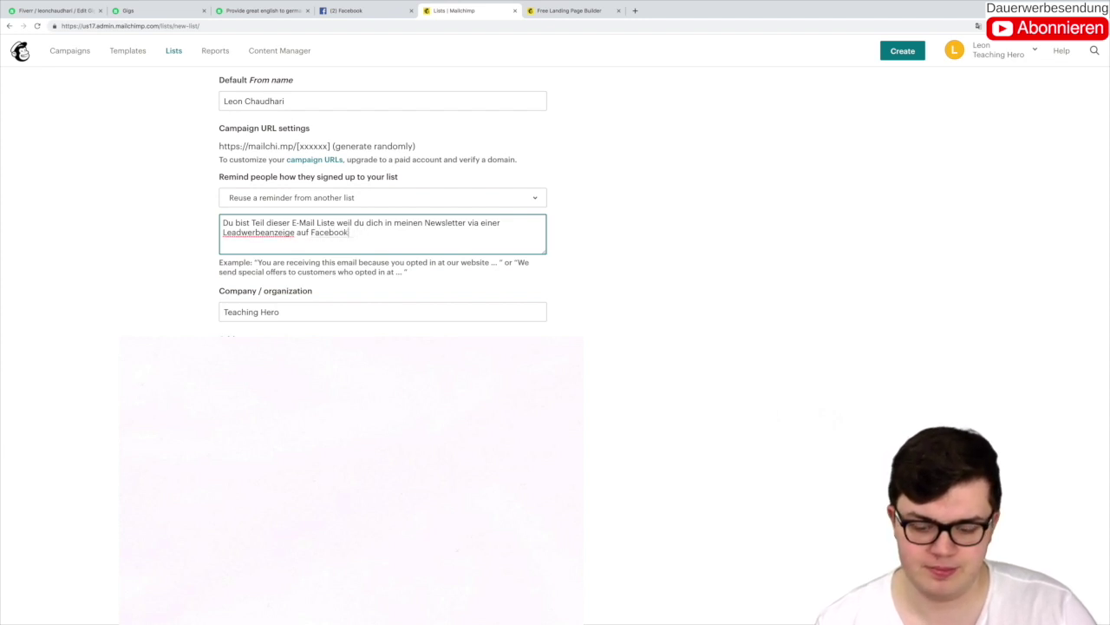
pyautogui.write('chrieben hast.')
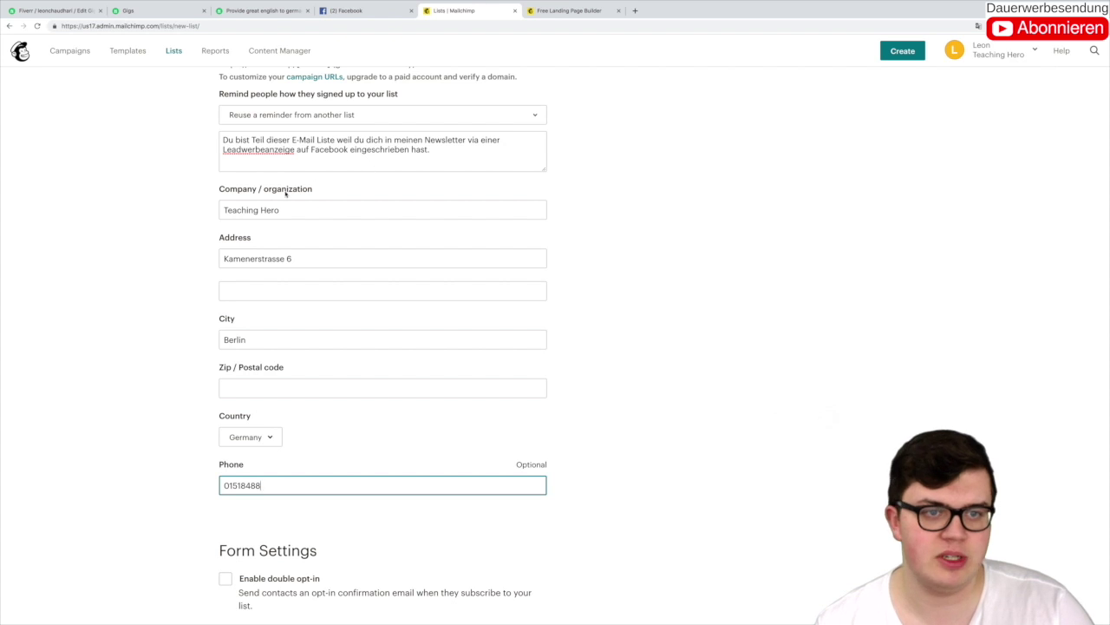
# Step: Enable double opt-in, GDPR fields and daily summary notifications, then save the list
pyautogui.click(154, 242)
pyautogui.scroll(-3, 130, 247)
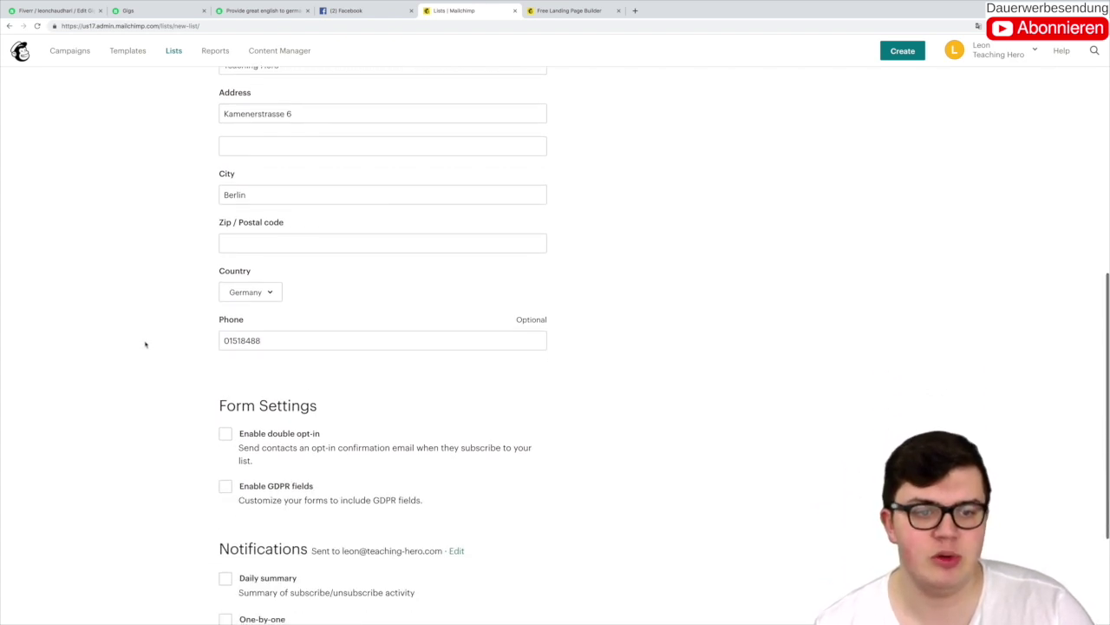
pyautogui.click(227, 435)
pyautogui.scroll(-2, 194, 439)
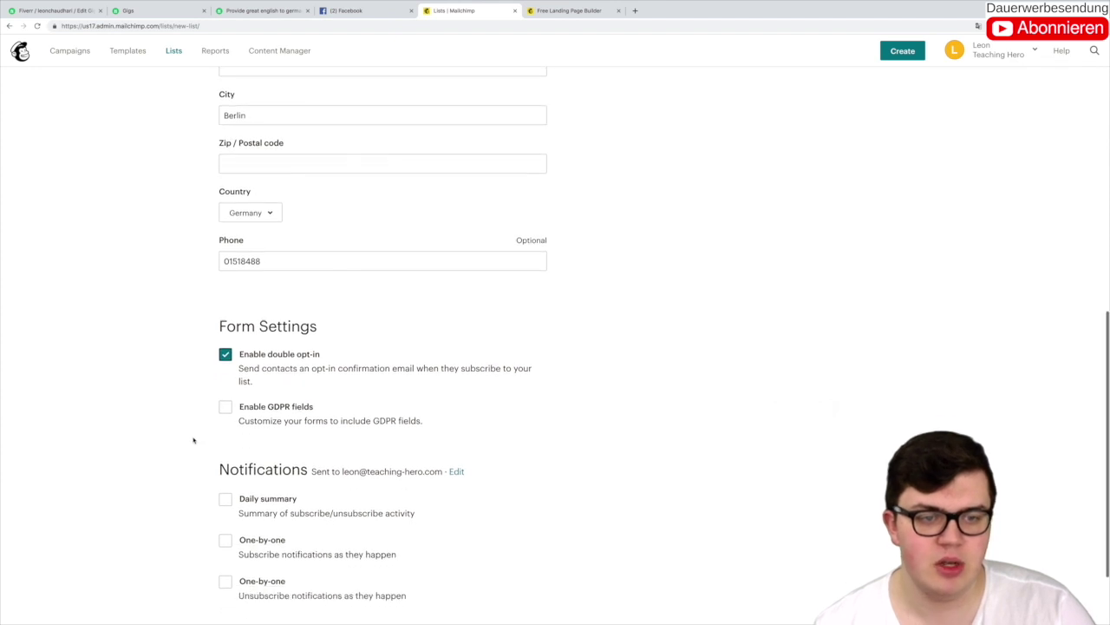
pyautogui.click(224, 406)
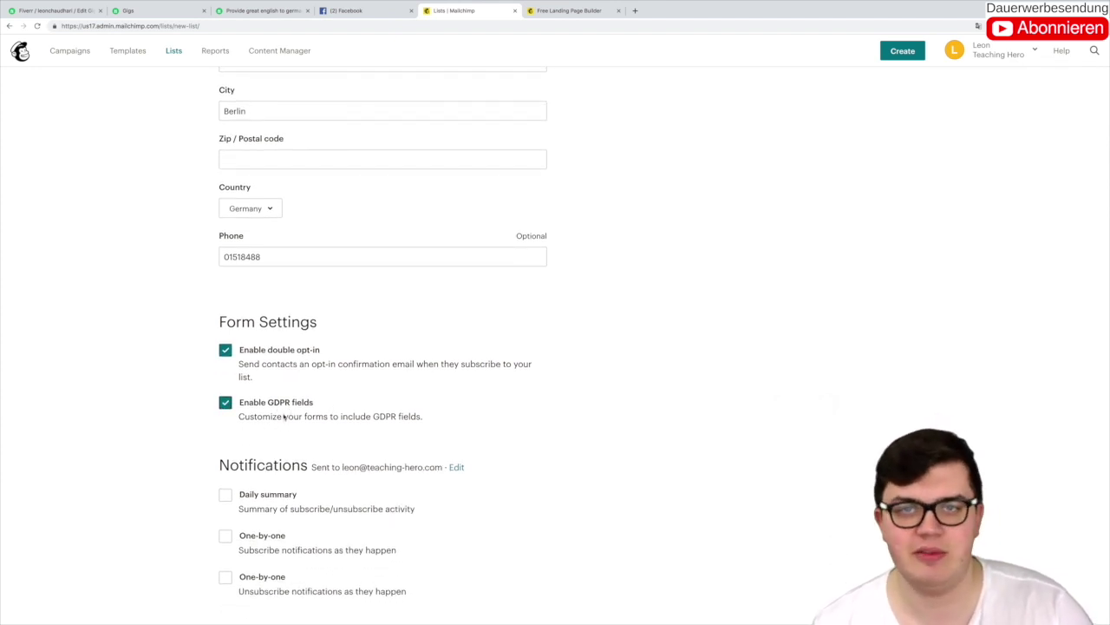
pyautogui.scroll(-2, 268, 415)
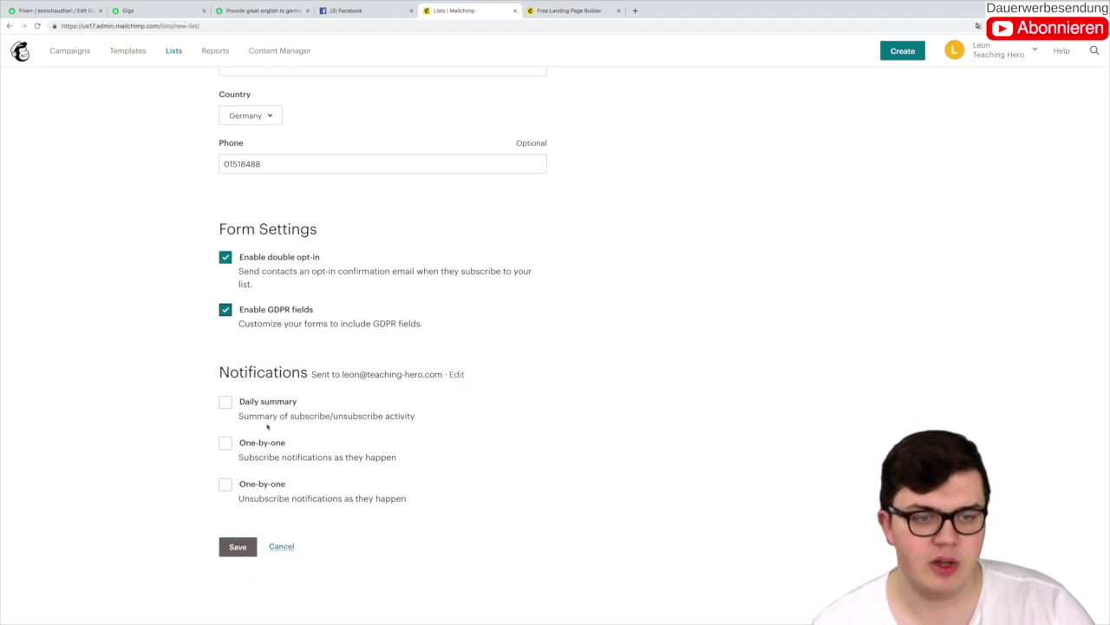
pyautogui.click(225, 403)
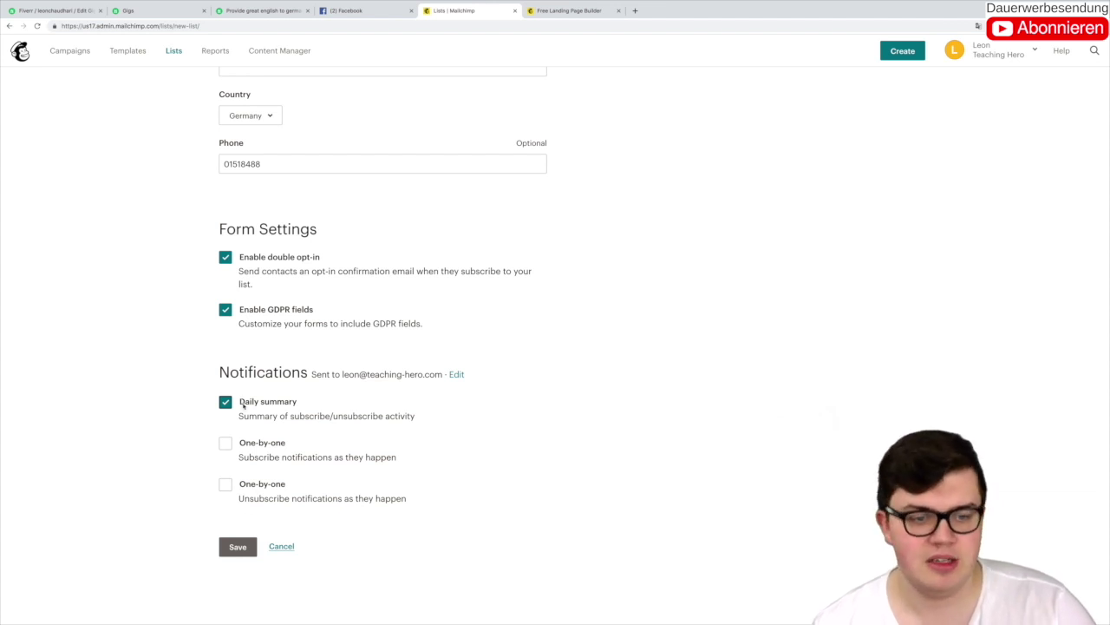
pyautogui.click(227, 546)
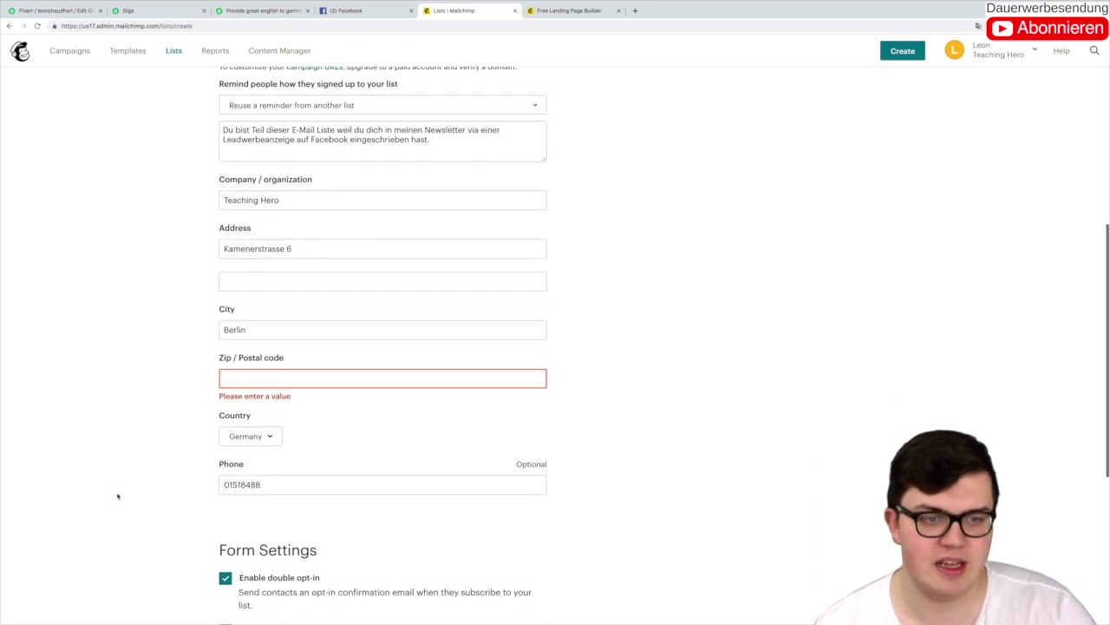
# Step: Enter the missing postal code 13505 and save the list again
pyautogui.click(227, 382)
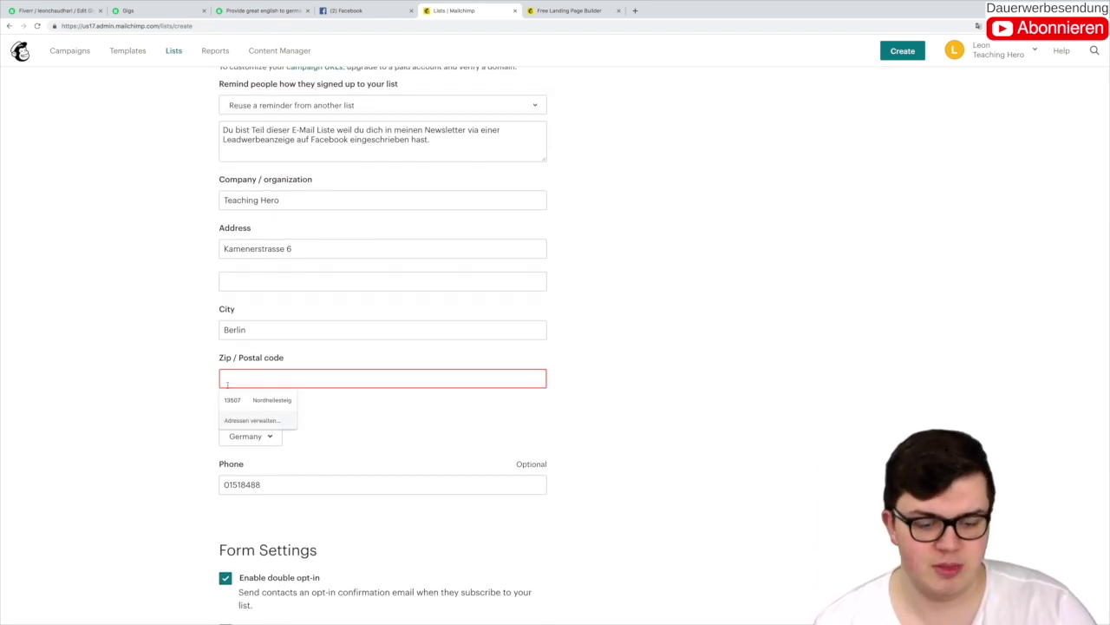
pyautogui.write('13505')
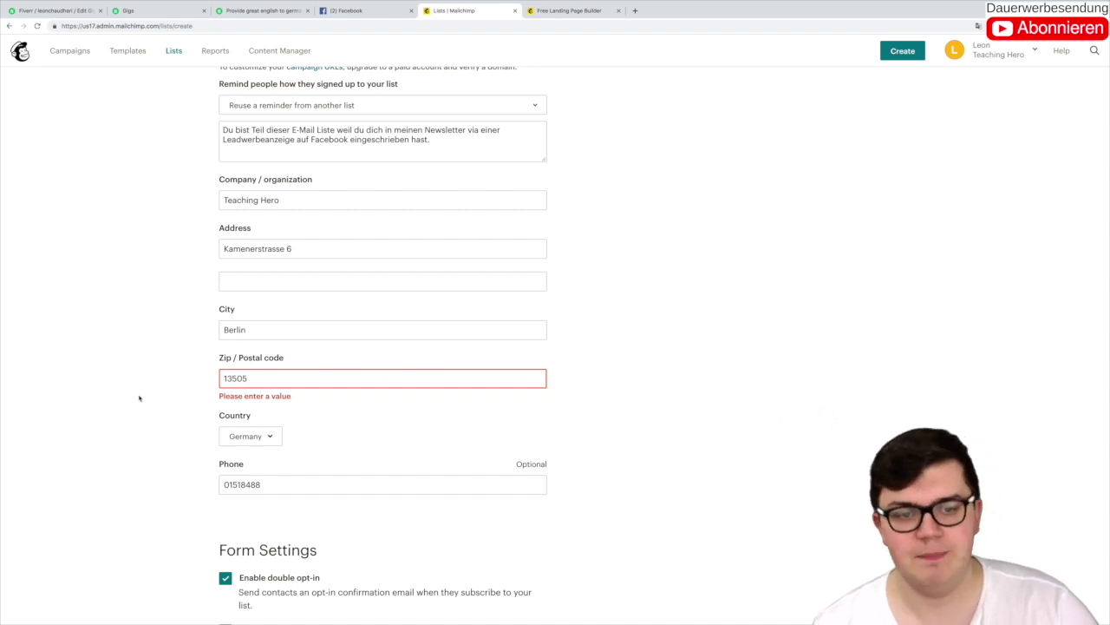
pyautogui.scroll(-5, 138, 397)
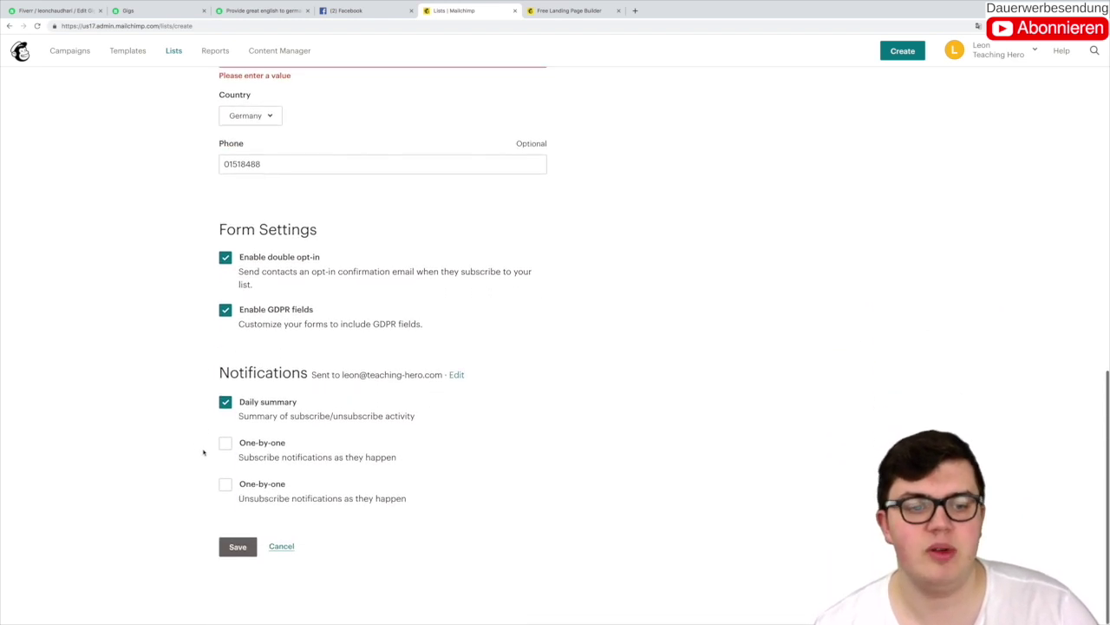
pyautogui.click(237, 548)
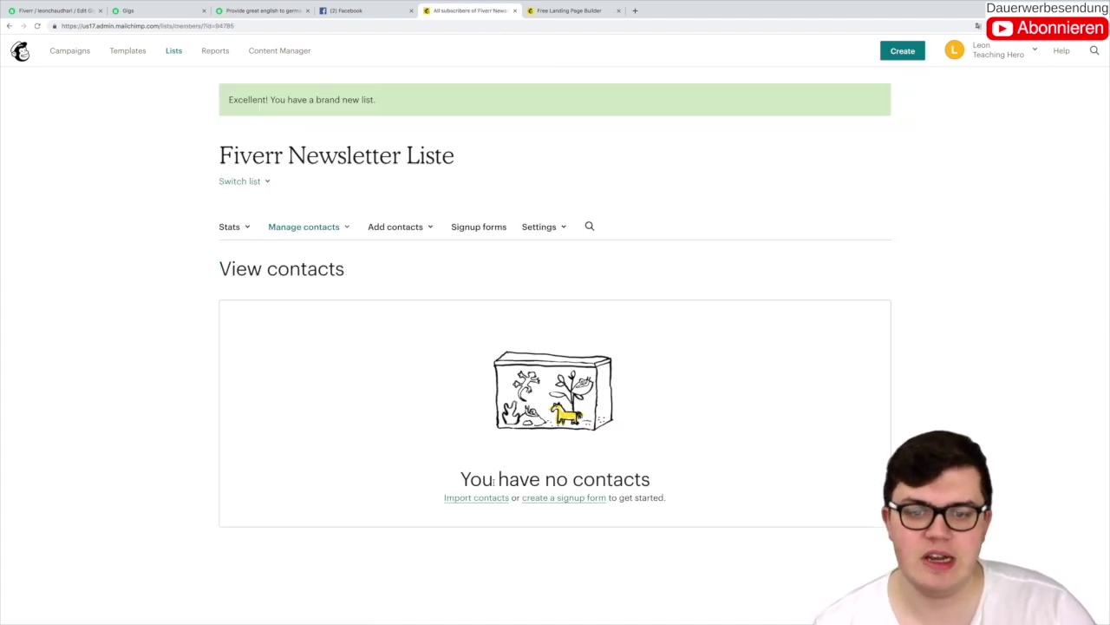
# Step: Begin a CSV contact import for the list, then abandon it and return to the dashboard
pyautogui.click(478, 498)
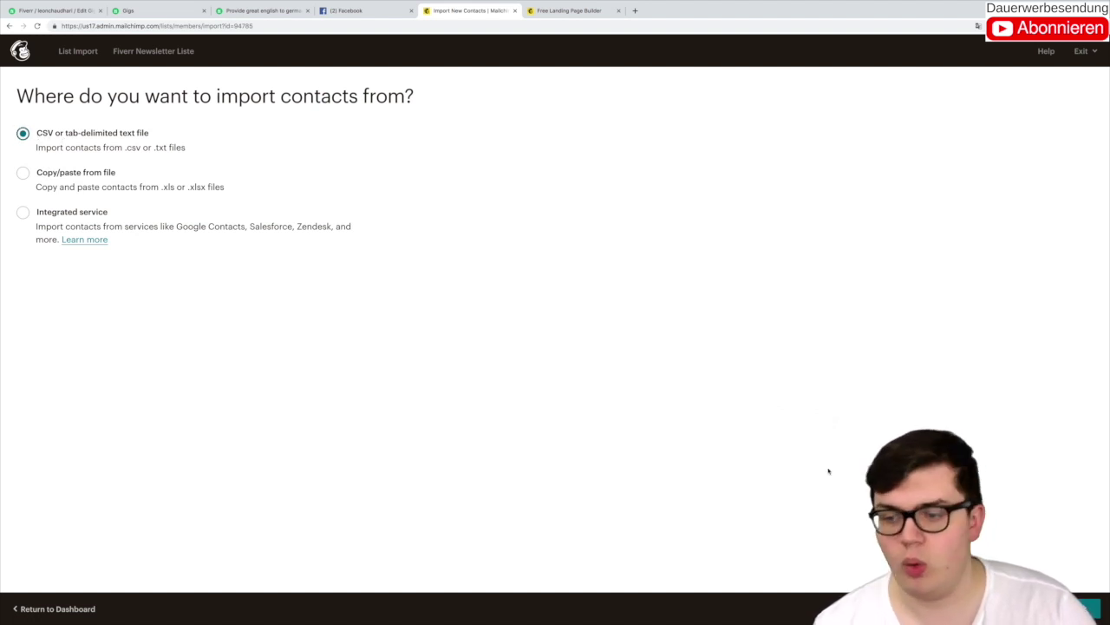
pyautogui.click(1096, 608)
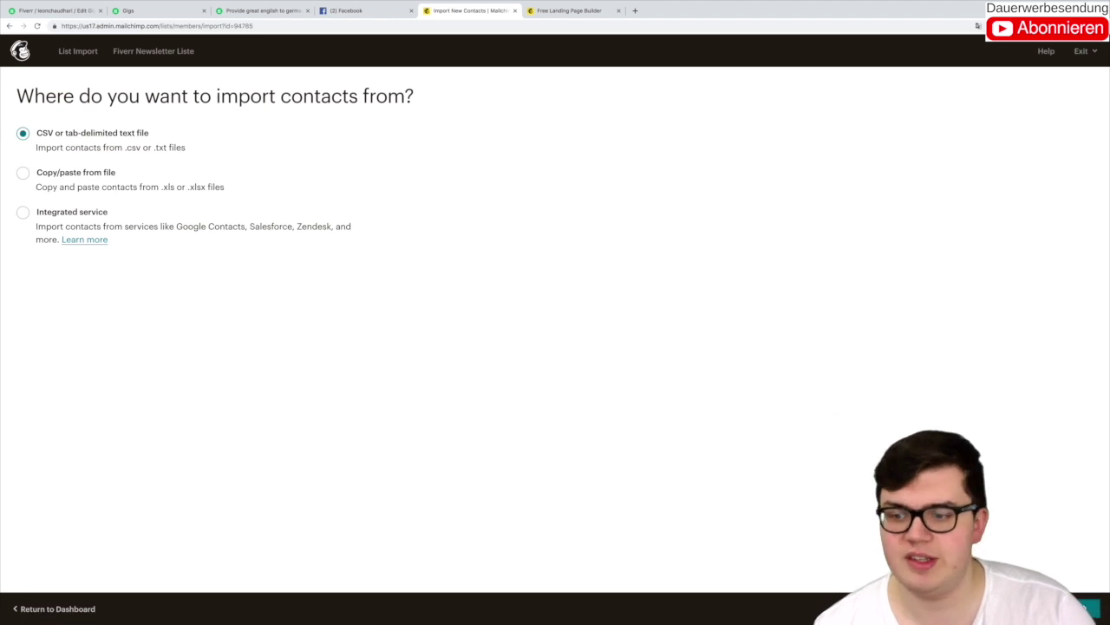
pyautogui.click(1095, 610)
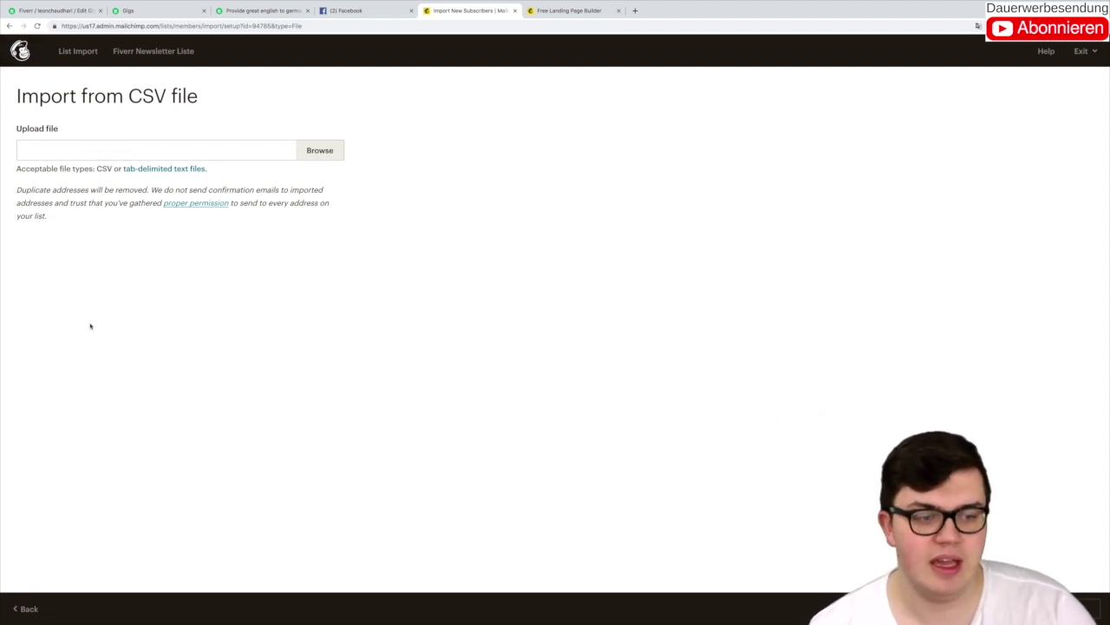
pyautogui.click(26, 608)
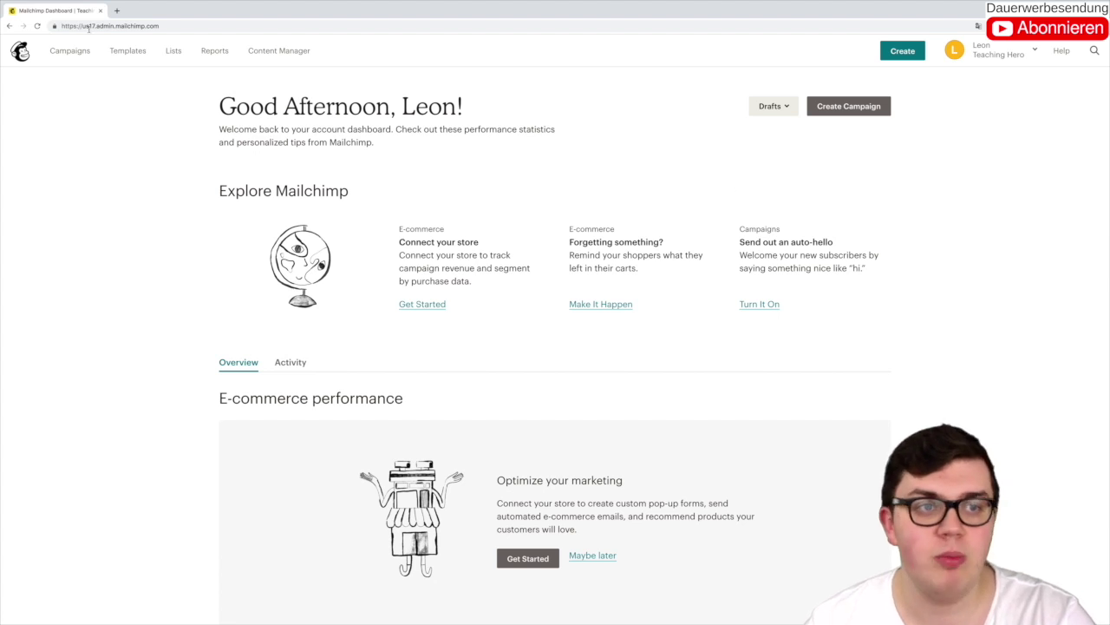
# Step: Create a new template from the Events gallery's New York Design Summit invitation design
pyautogui.click(126, 51)
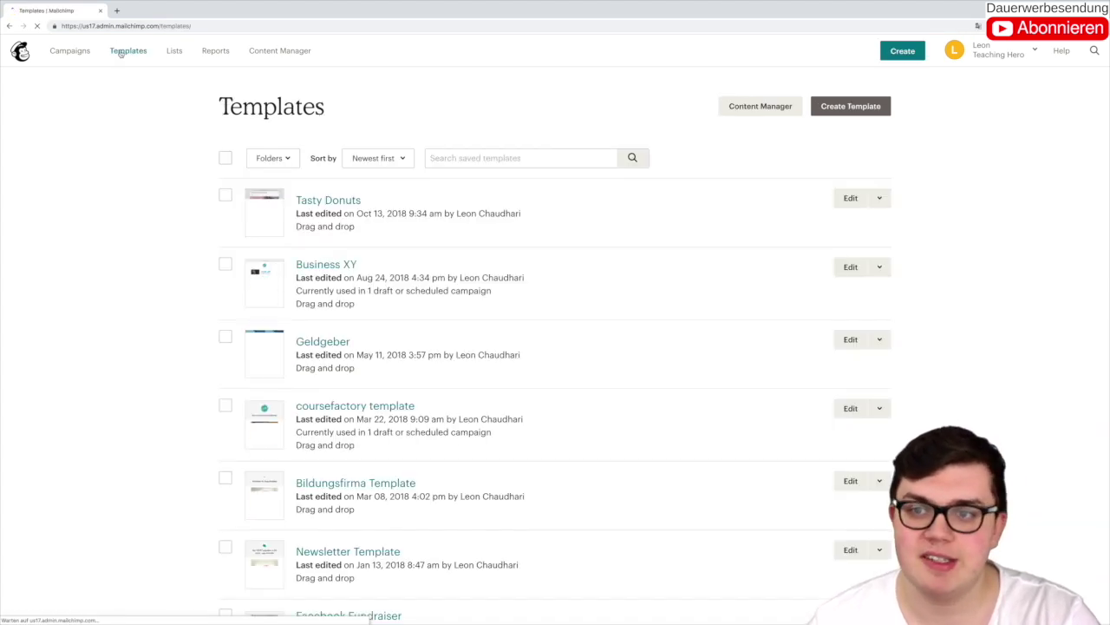
pyautogui.click(853, 107)
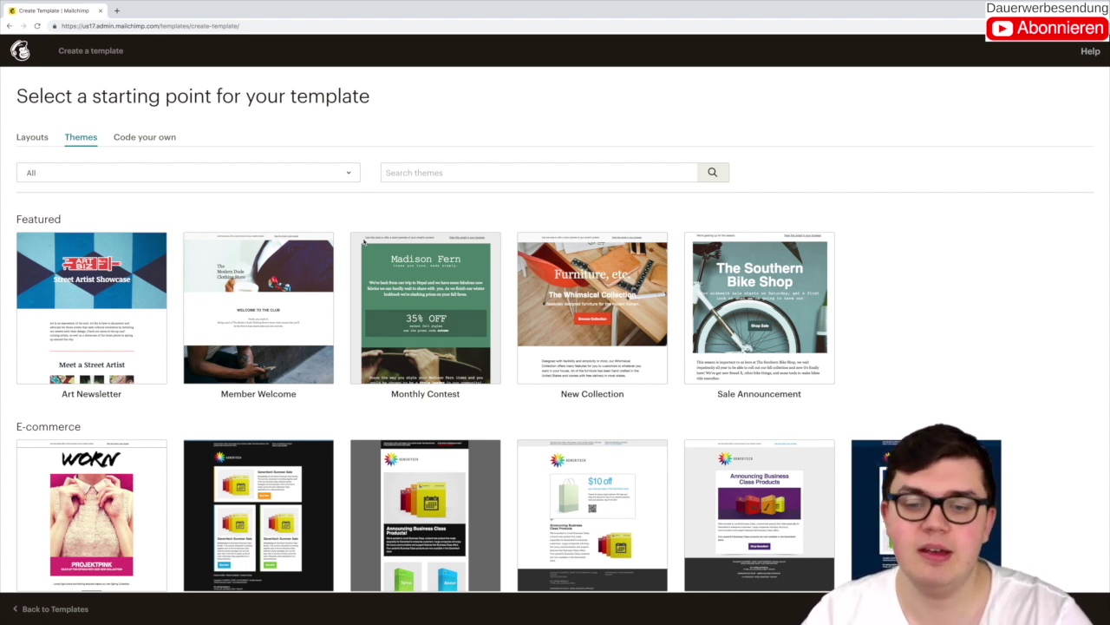
pyautogui.scroll(-5, 356, 234)
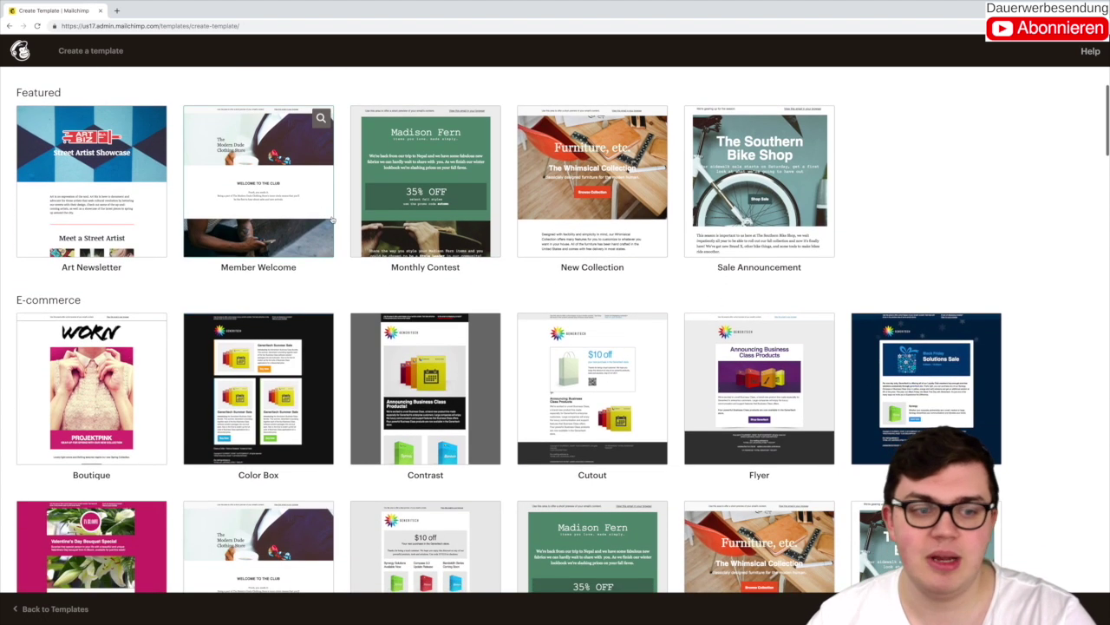
pyautogui.scroll(-1, 332, 219)
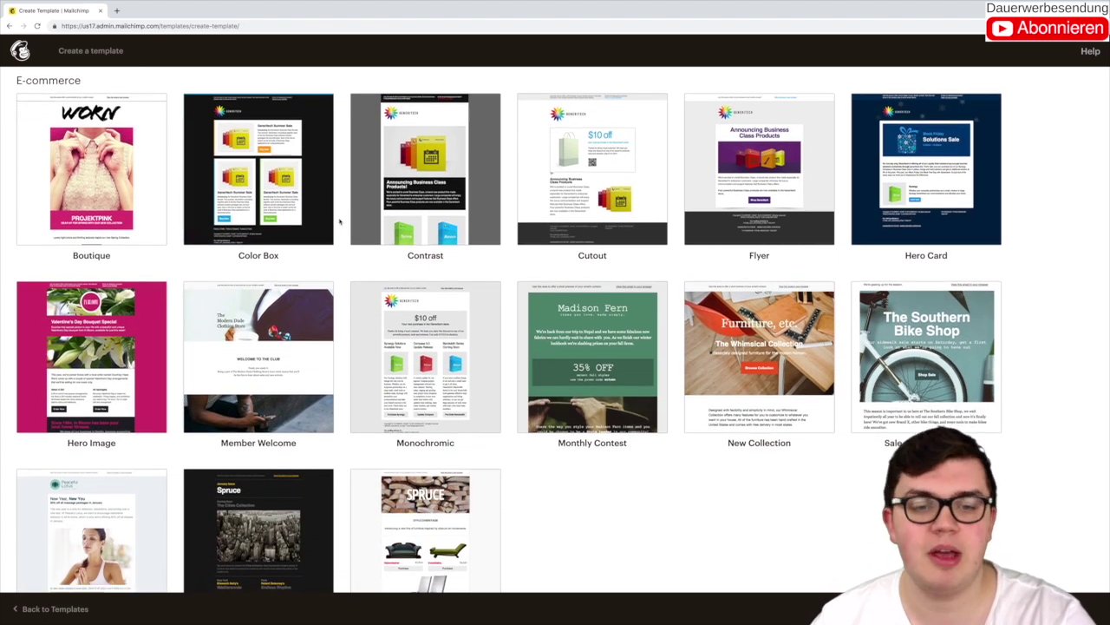
pyautogui.scroll(-1, 340, 220)
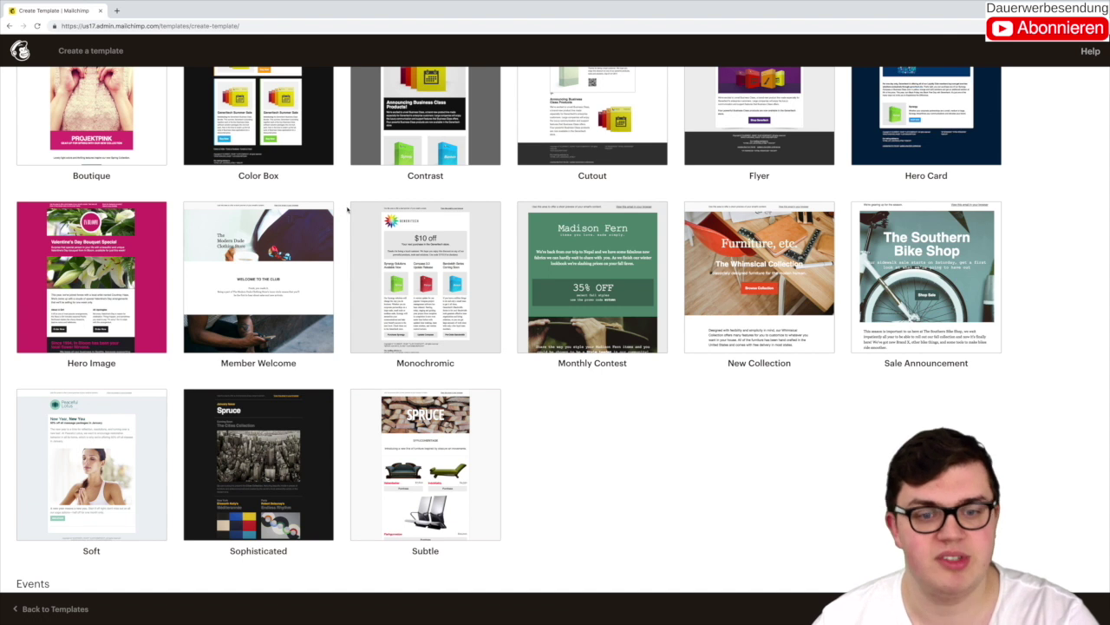
pyautogui.scroll(-1, 345, 211)
pyautogui.scroll(-3, 347, 209)
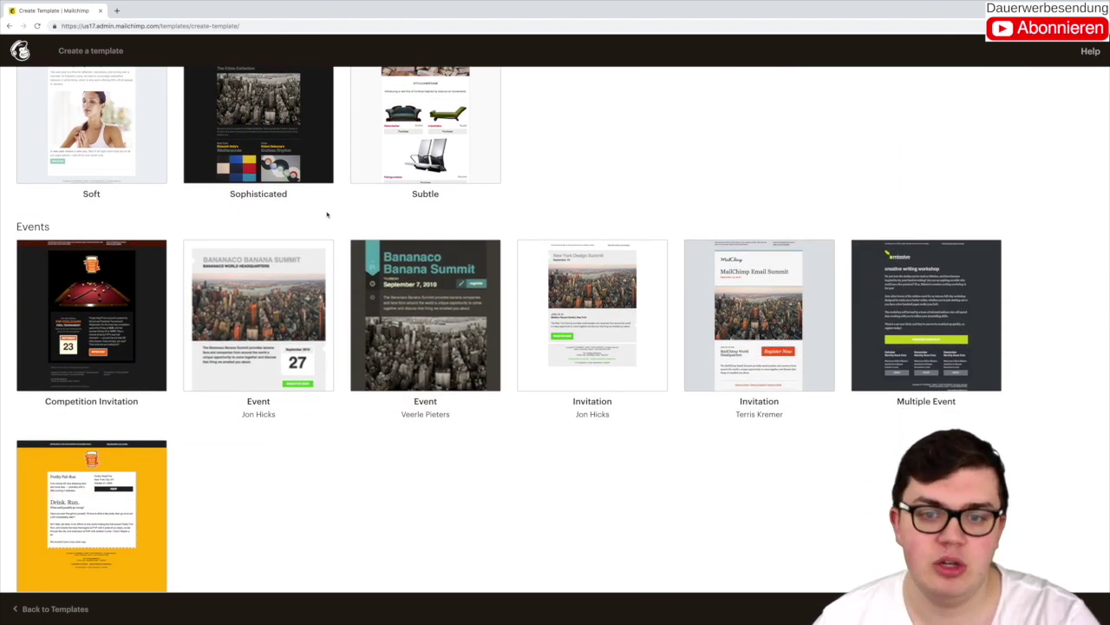
pyautogui.scroll(-1, 678, 258)
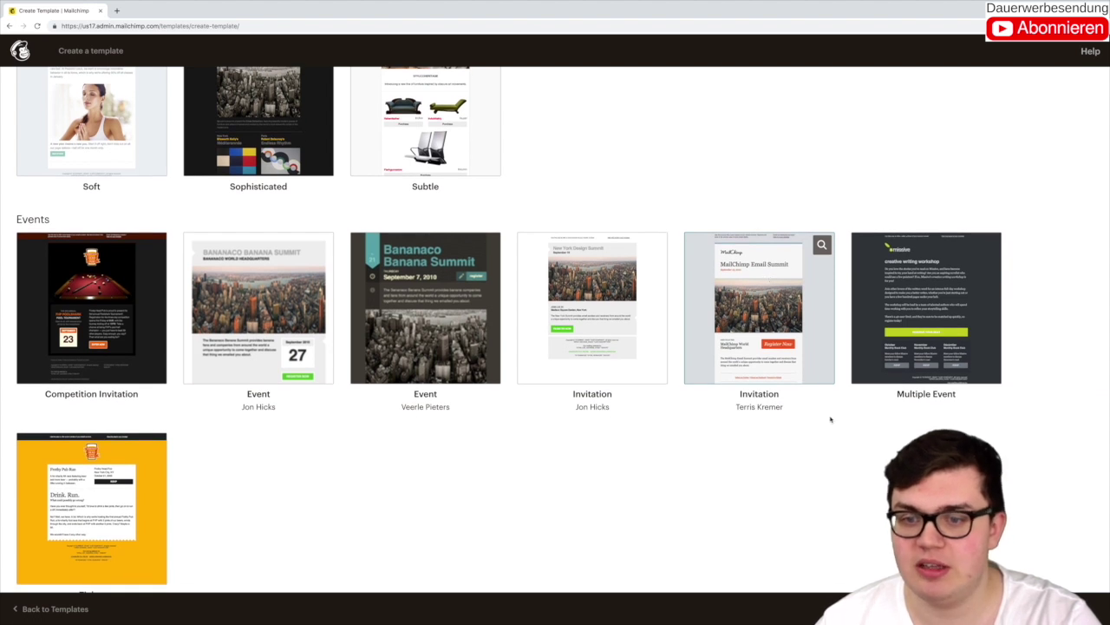
pyautogui.click(746, 333)
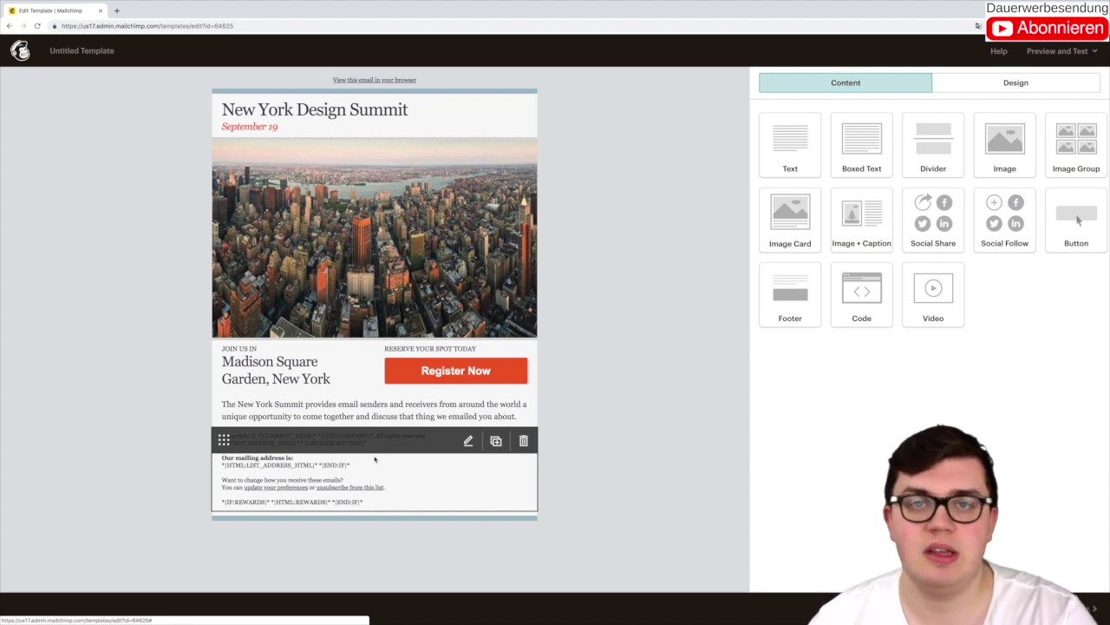
# Step: Overwrite the heading and September 19 date with 'Jetzt 50% Rabatt auf meine Services'
pyautogui.click(312, 125)
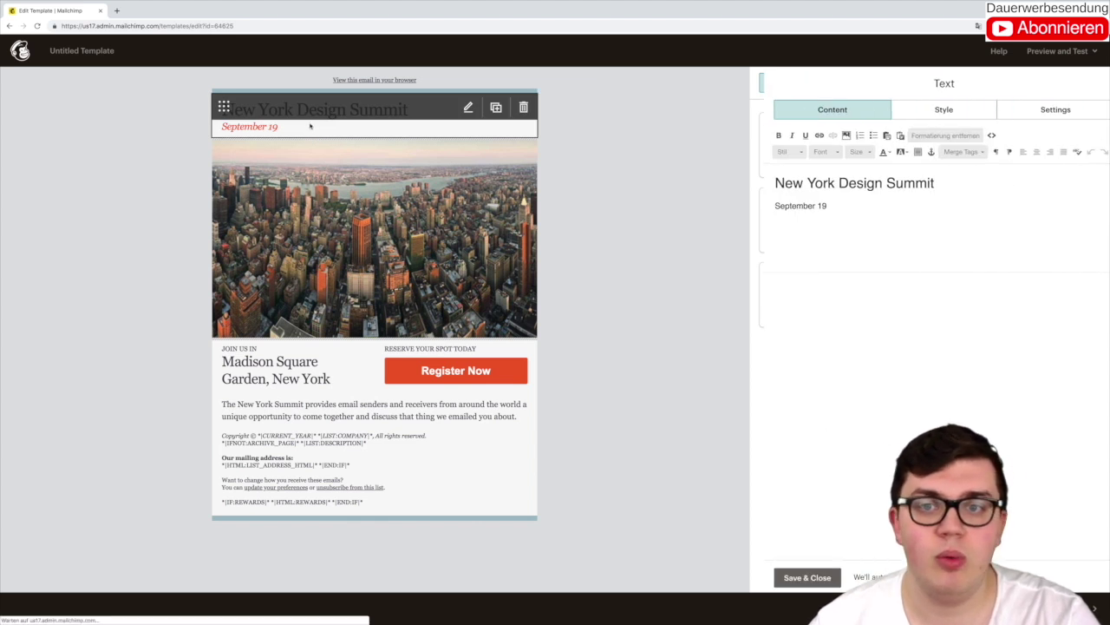
pyautogui.tripleClick(836, 184)
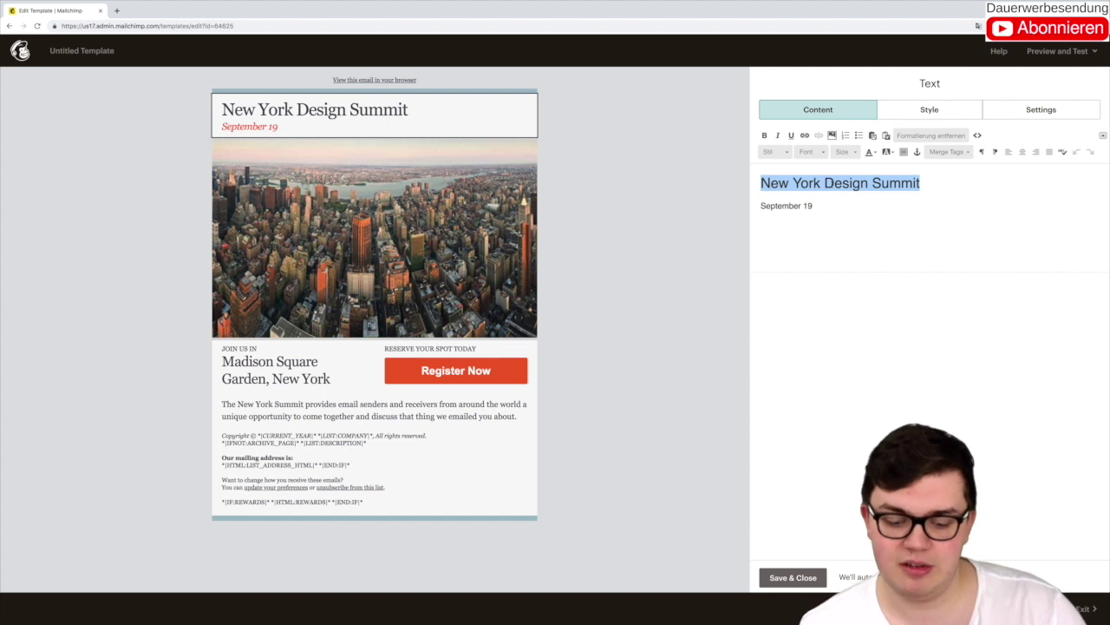
pyautogui.write('Jetzt September 19')
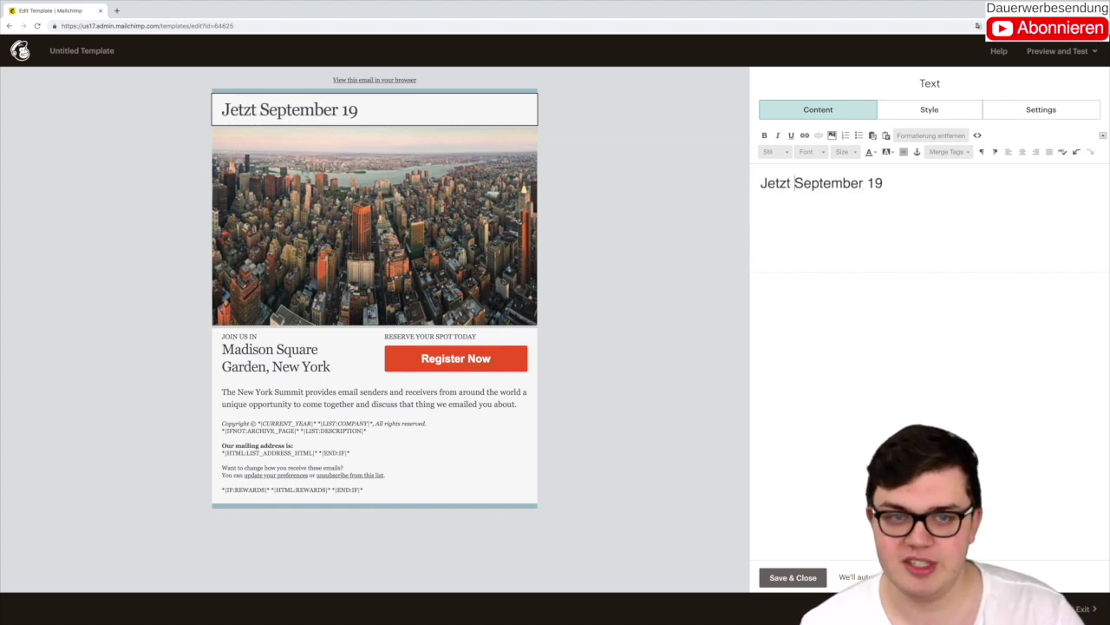
pyautogui.moveTo(794, 183); pyautogui.dragTo(885, 183)
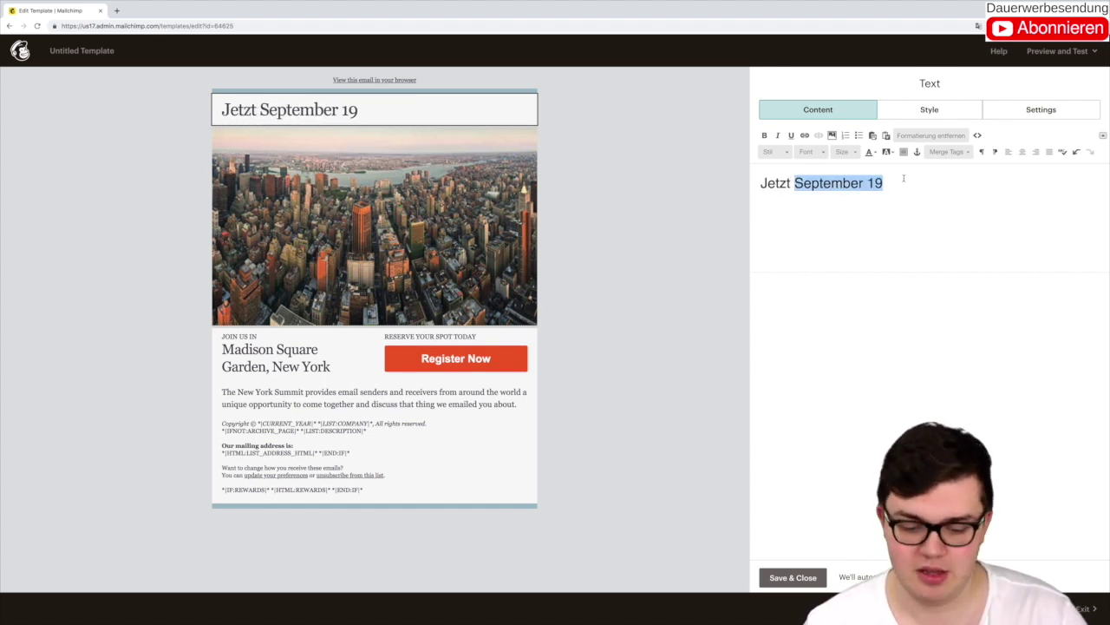
pyautogui.write('50% Rabatt')
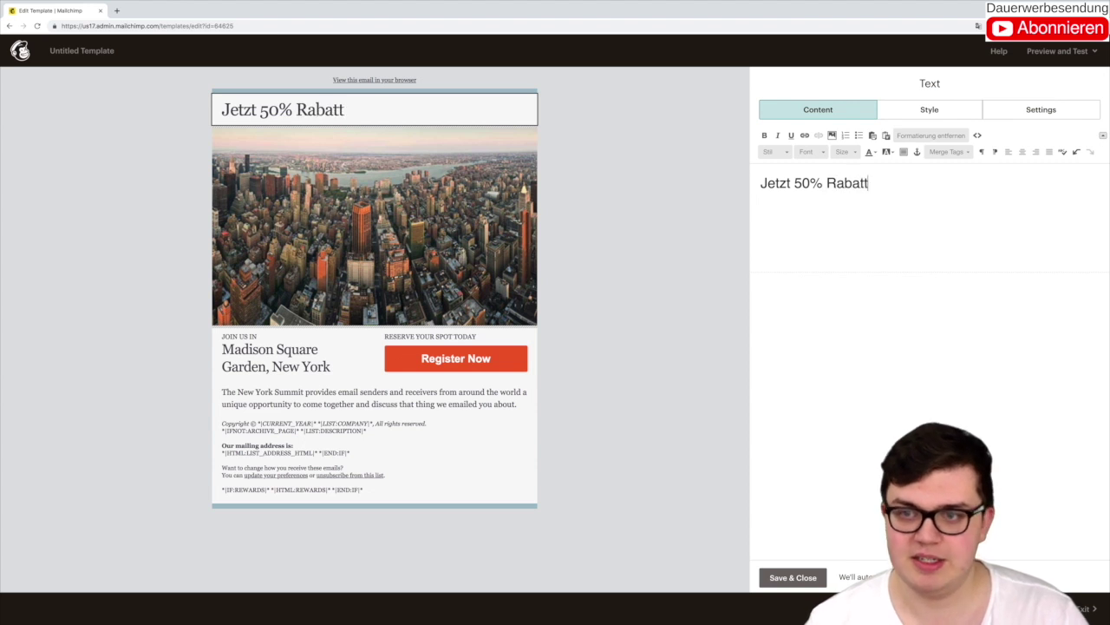
pyautogui.write(' auf meine Services')
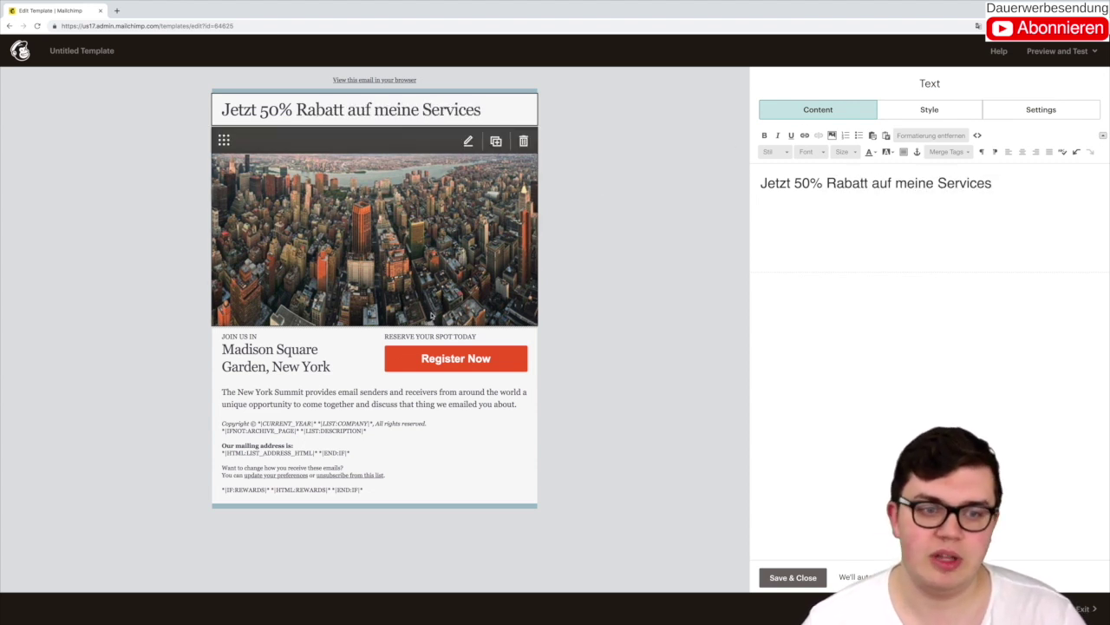
pyautogui.click(322, 365)
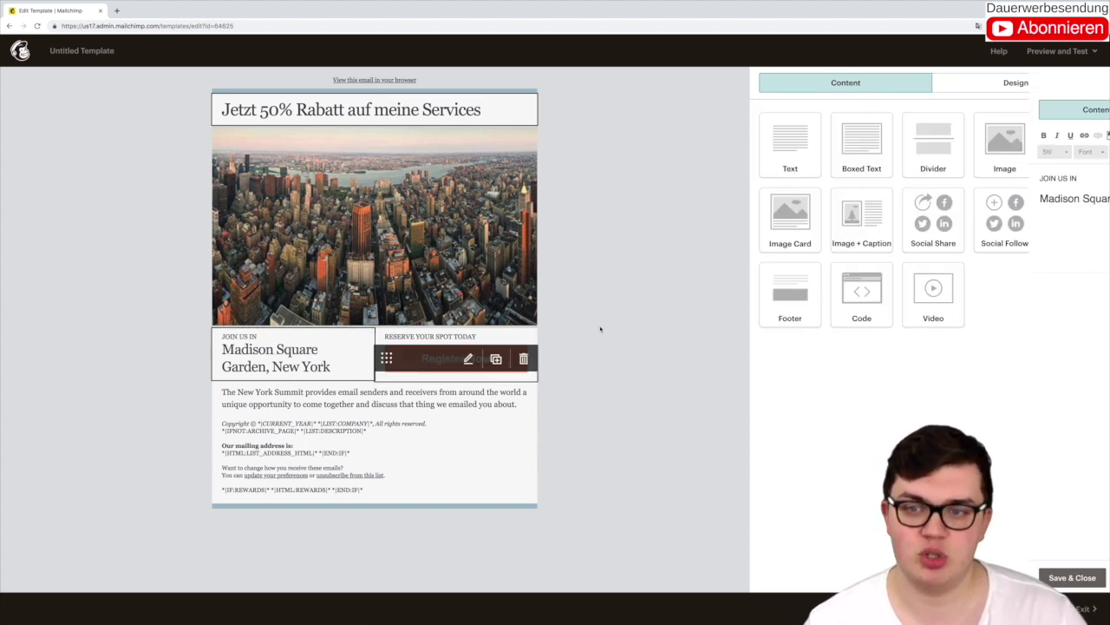
# Step: Replace 'JOIN US IN' with 'FIVERR GIG', enlarge the venue line to size 20, and start the gig title
pyautogui.tripleClick(774, 174)
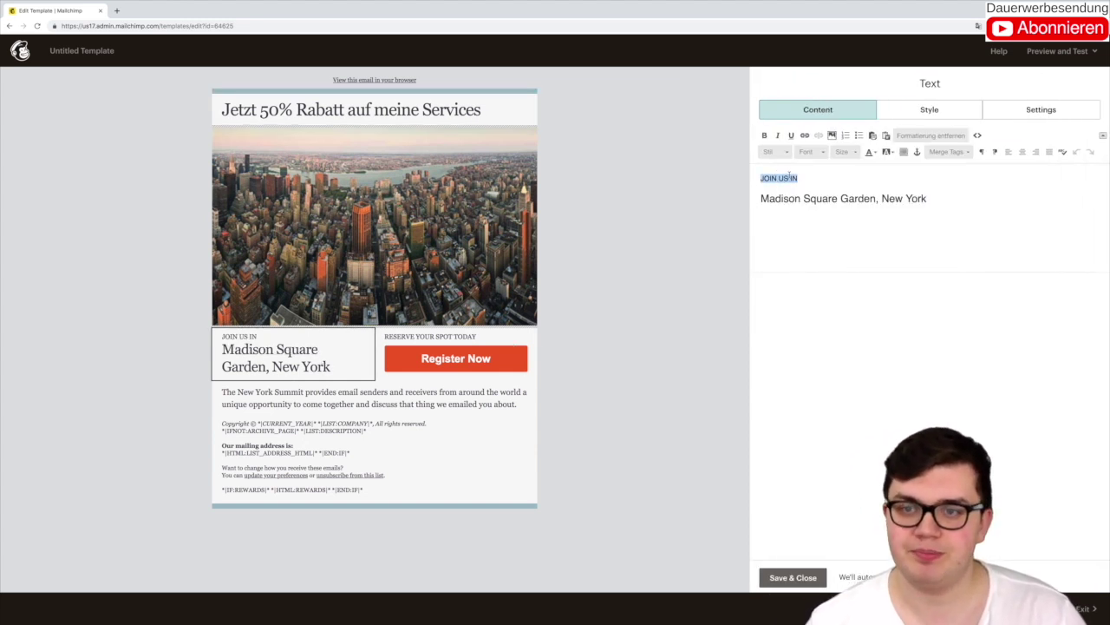
pyautogui.write('FIVERR ')
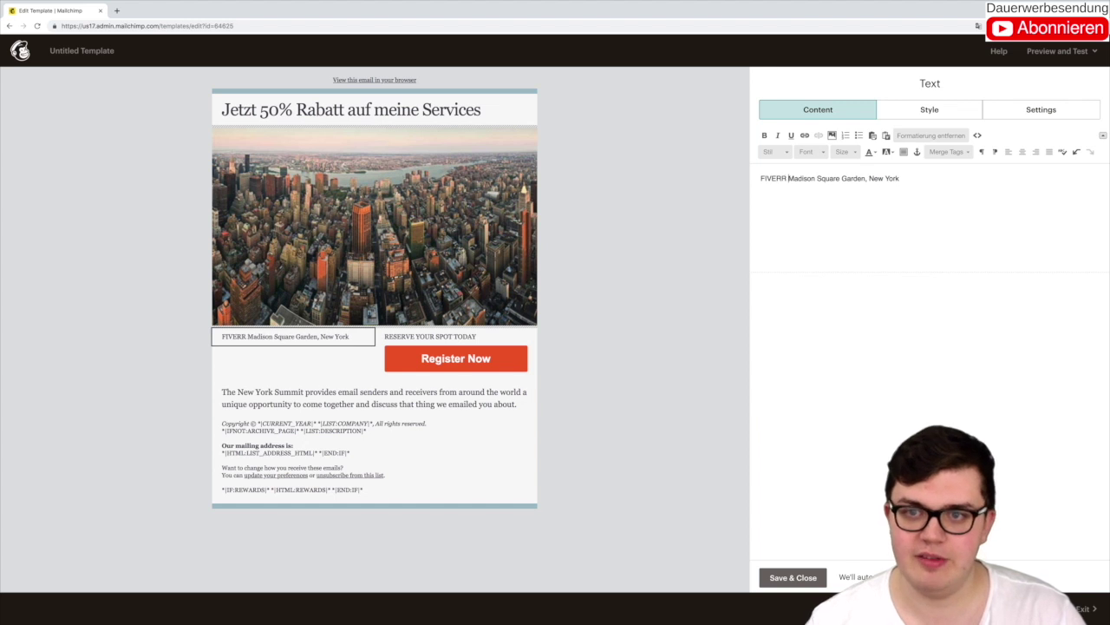
pyautogui.write('GIG')
pyautogui.hotkey('shift', 'Return')
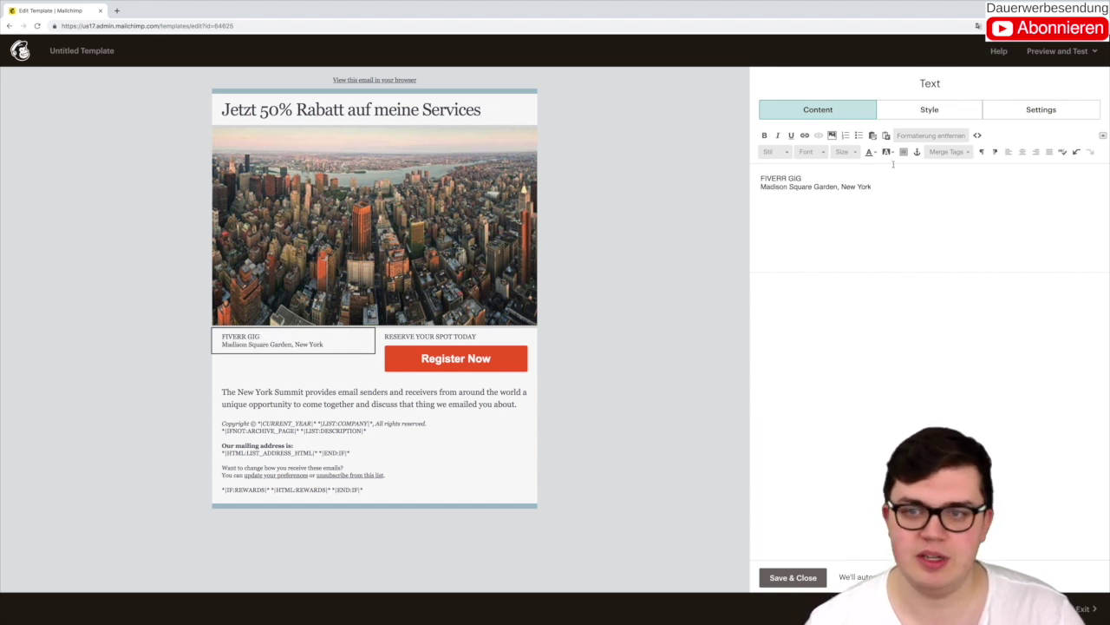
pyautogui.tripleClick(803, 186)
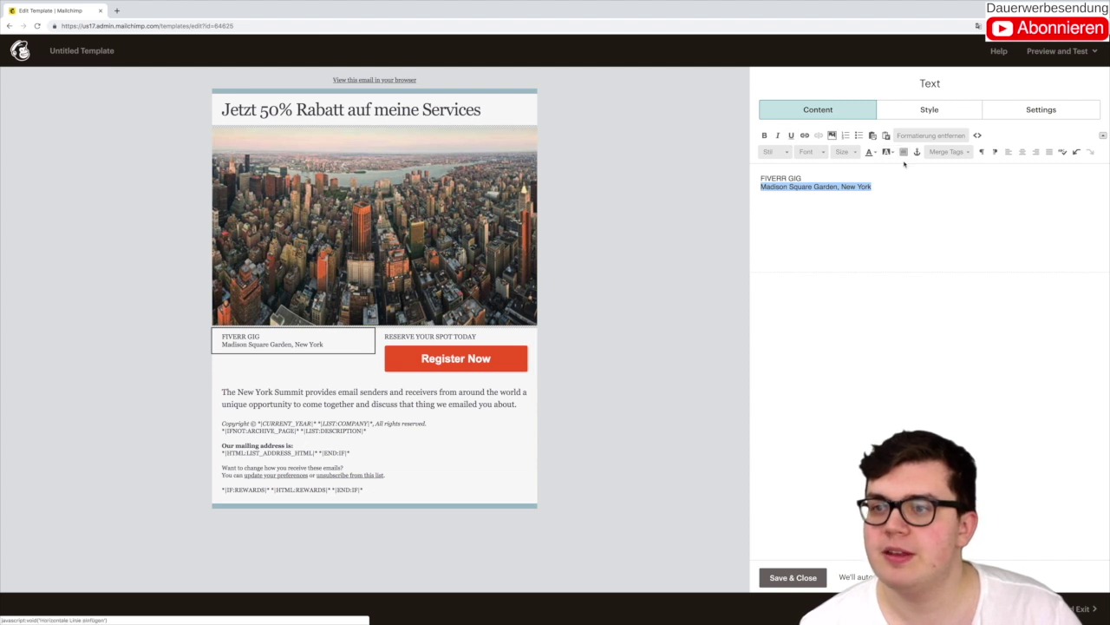
pyautogui.click(845, 152)
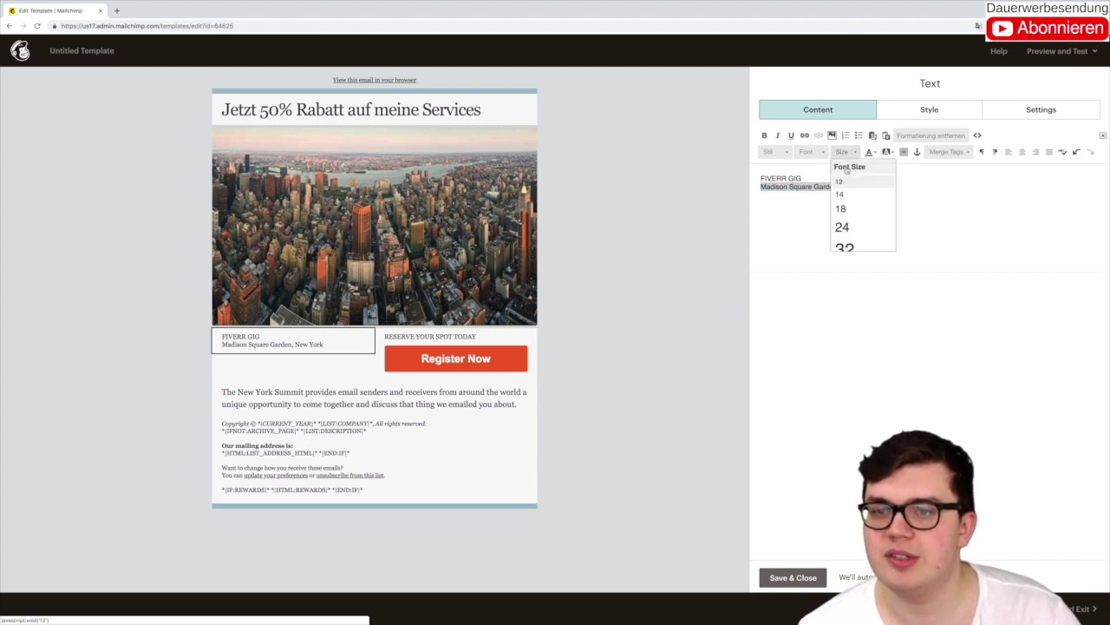
pyautogui.click(852, 209)
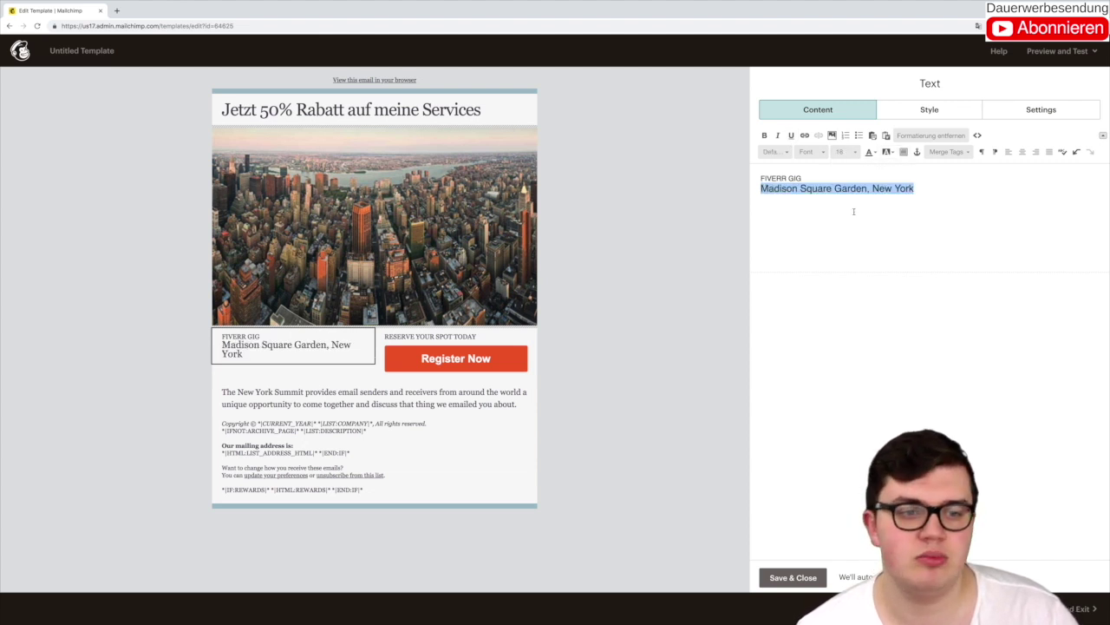
pyautogui.click(841, 153)
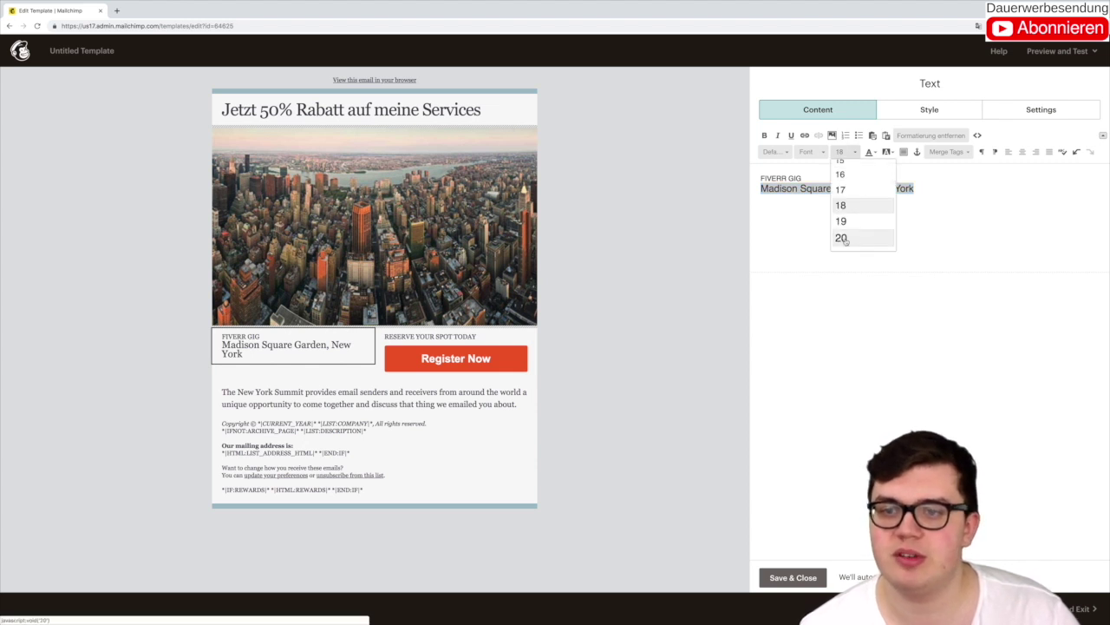
pyautogui.click(844, 237)
pyautogui.click(845, 237)
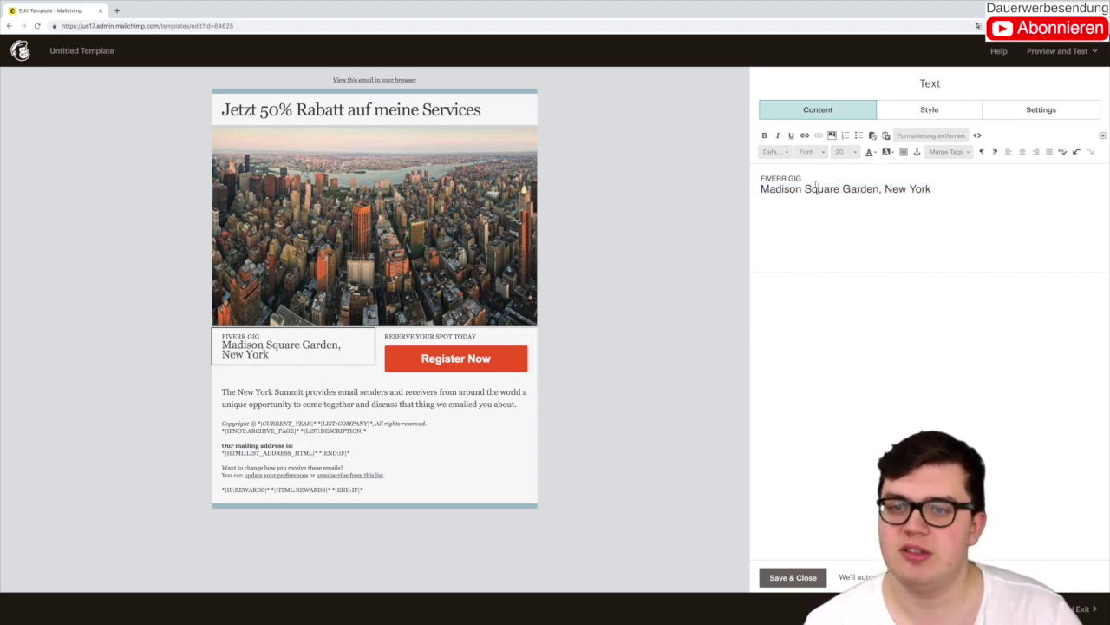
pyautogui.tripleClick(922, 192)
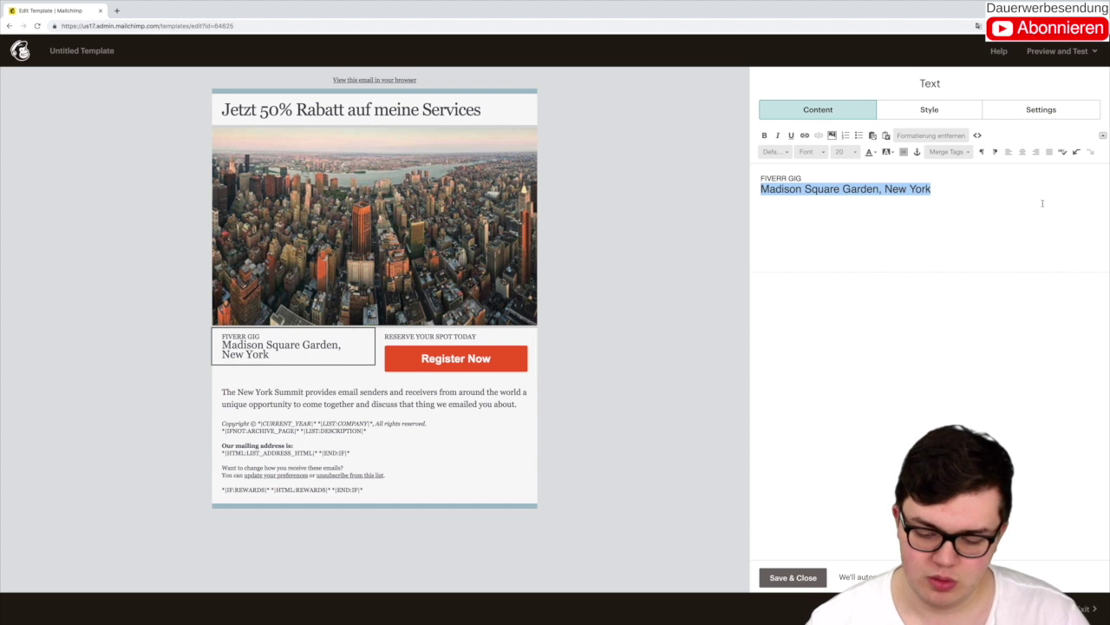
pyautogui.write('Trans')
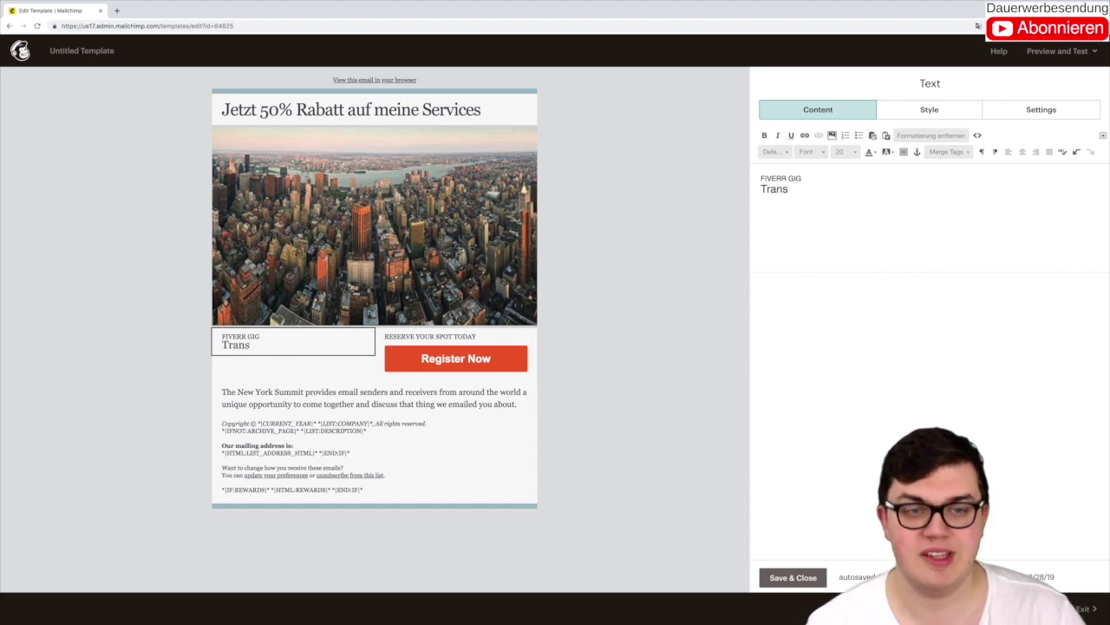
# Step: Rewrite the header as 'Get a 50% discount on your next order (!)'
pyautogui.click(373, 109)
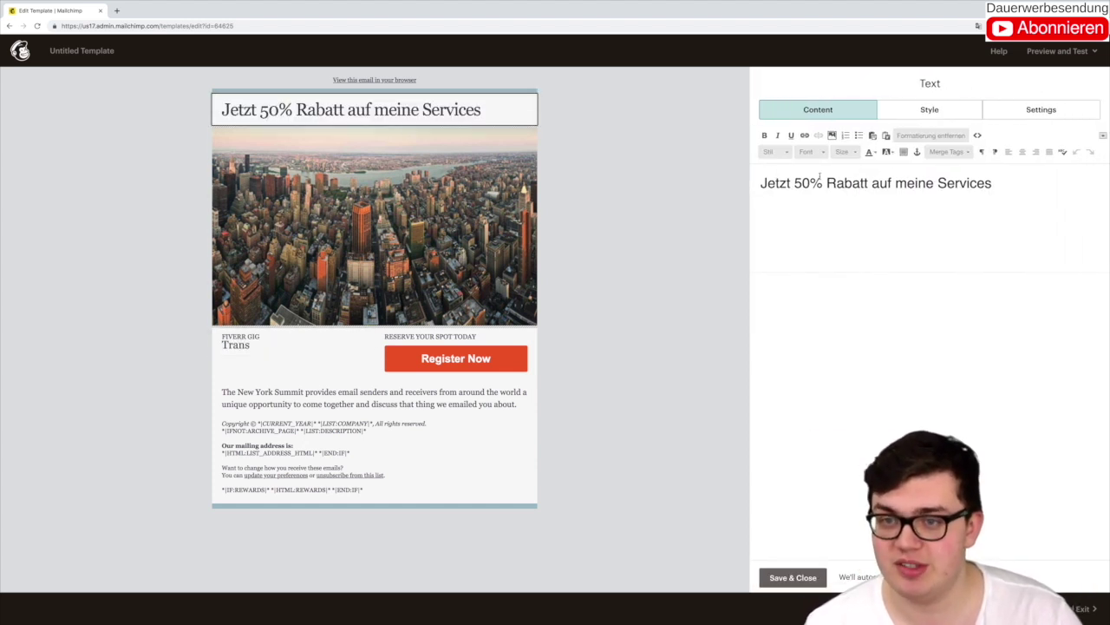
pyautogui.tripleClick(1007, 180)
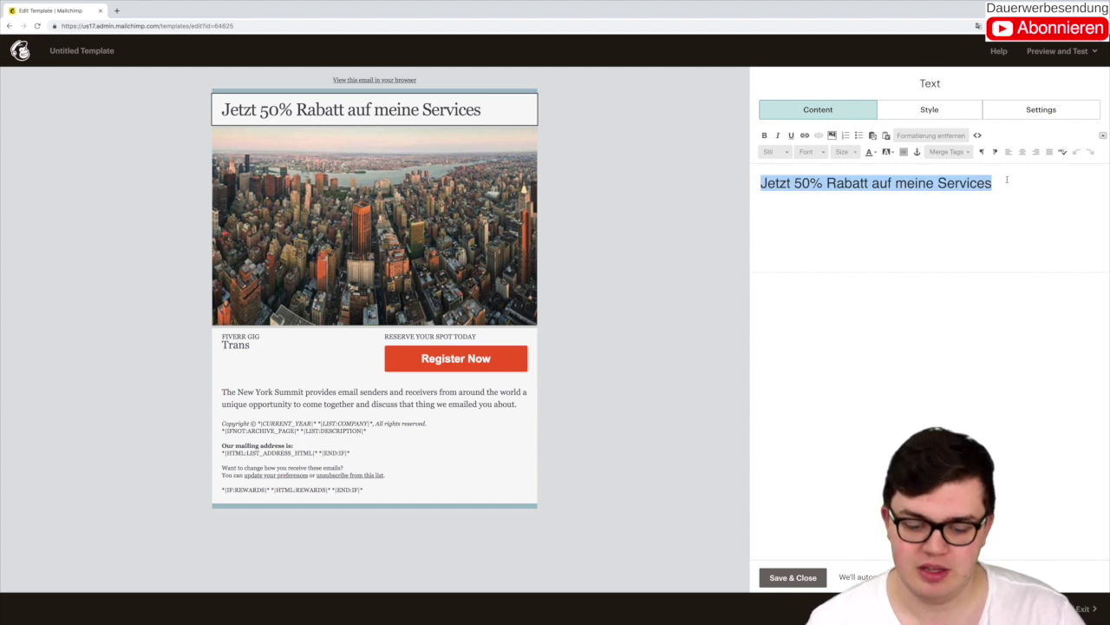
pyautogui.write('Get a ')
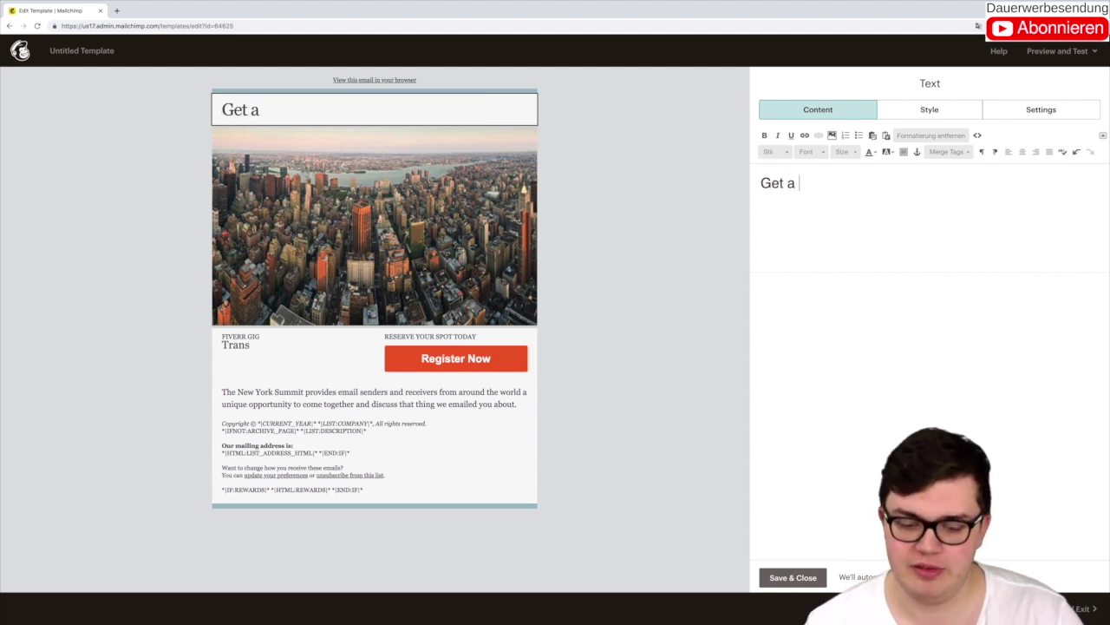
pyautogui.write('50% discount on your e')
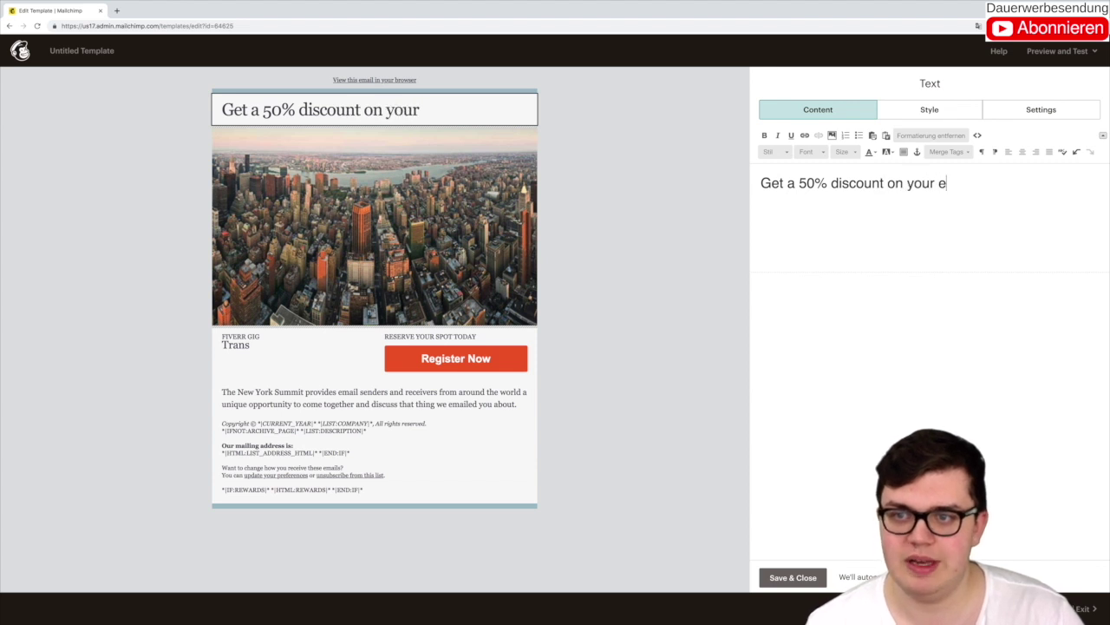
pyautogui.press('BackSpace')
pyautogui.write('n')
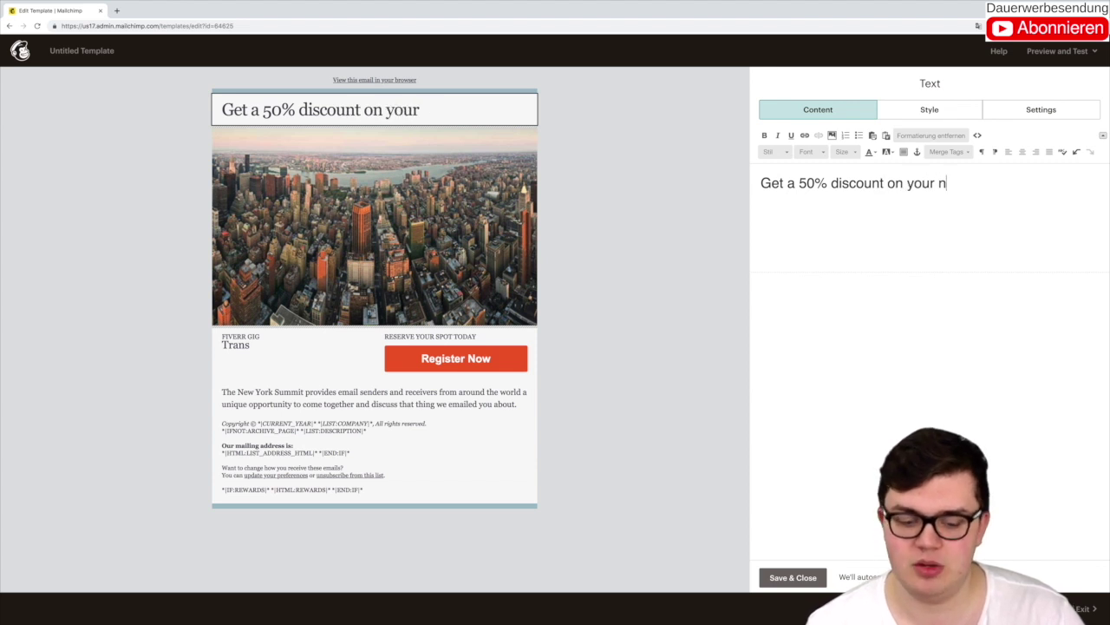
pyautogui.write('ext order (!)')
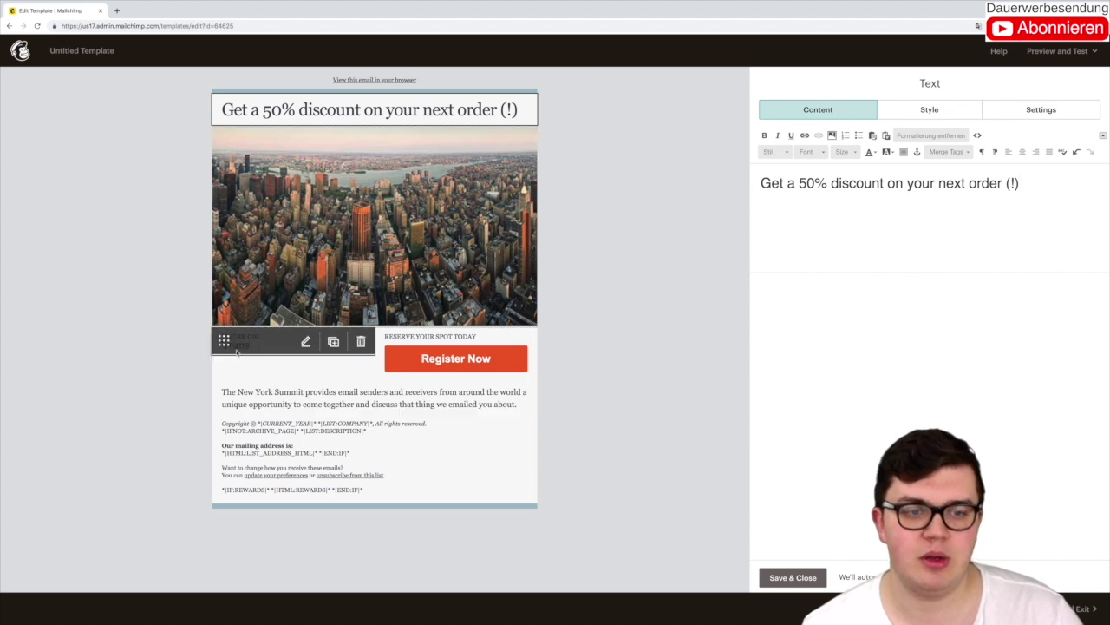
# Step: Make the gig title 'Cheap translation and proofreading', then select all body paragraph text
pyautogui.click(343, 345)
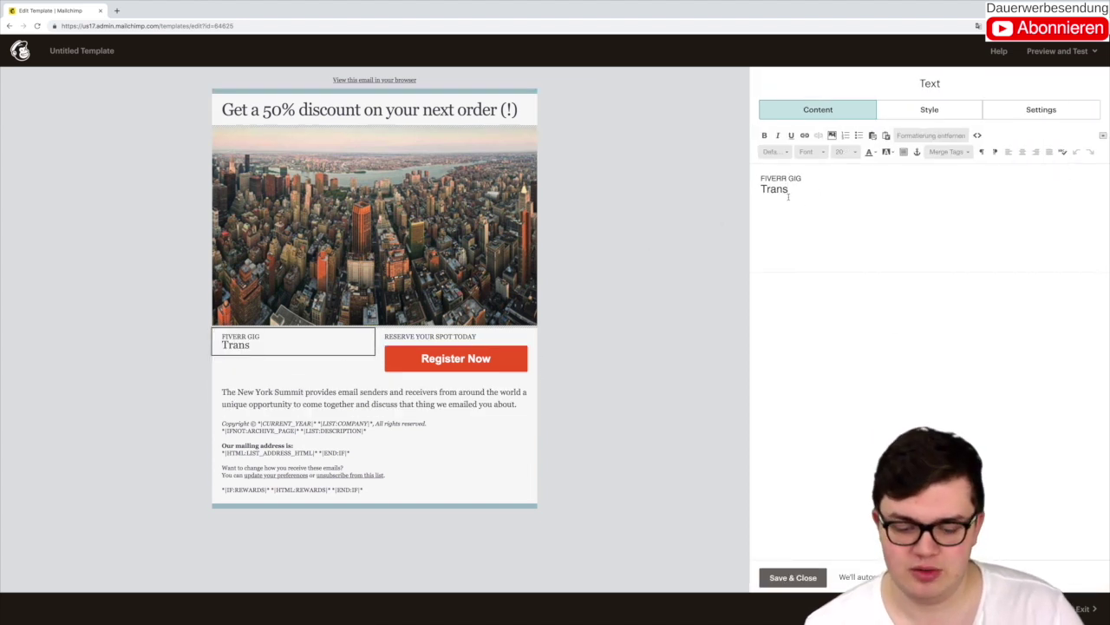
pyautogui.write('lation and pro')
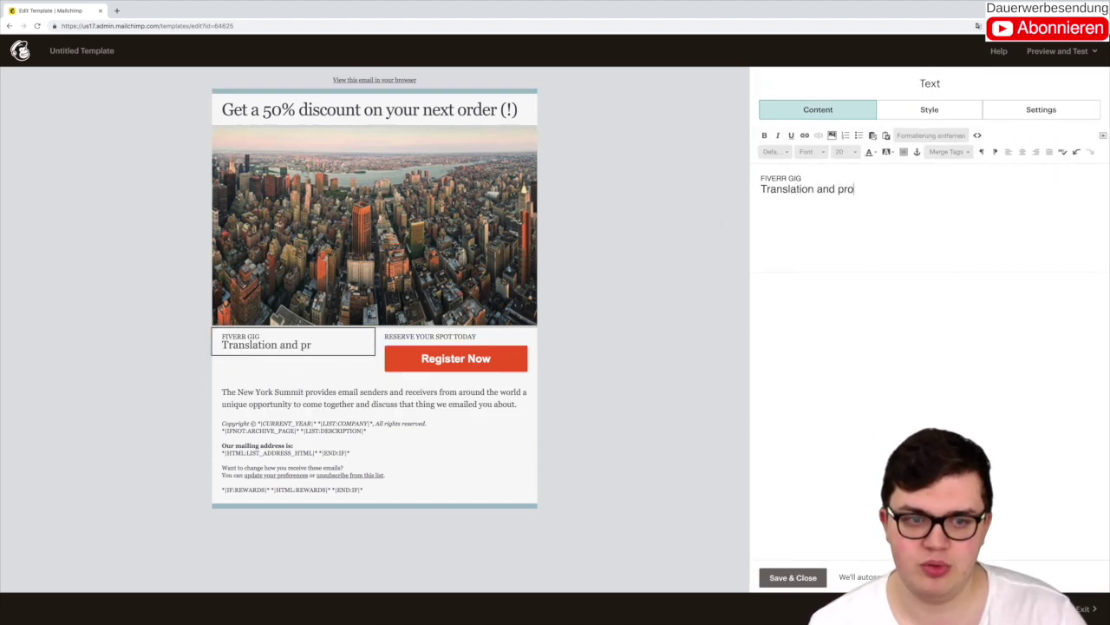
pyautogui.write('ofreading ')
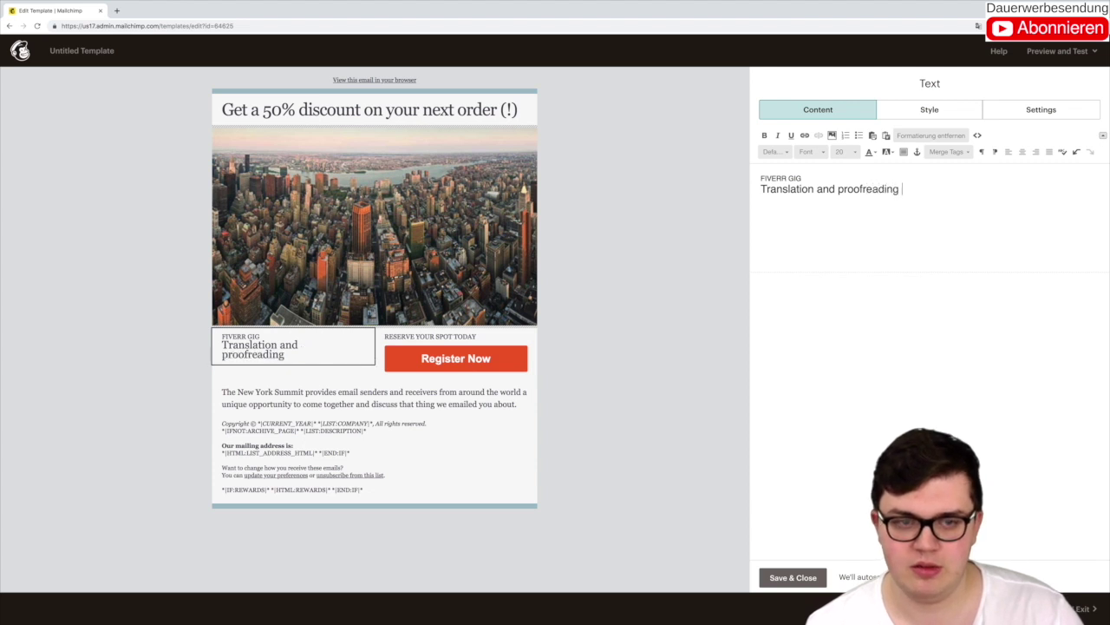
pyautogui.write('f')
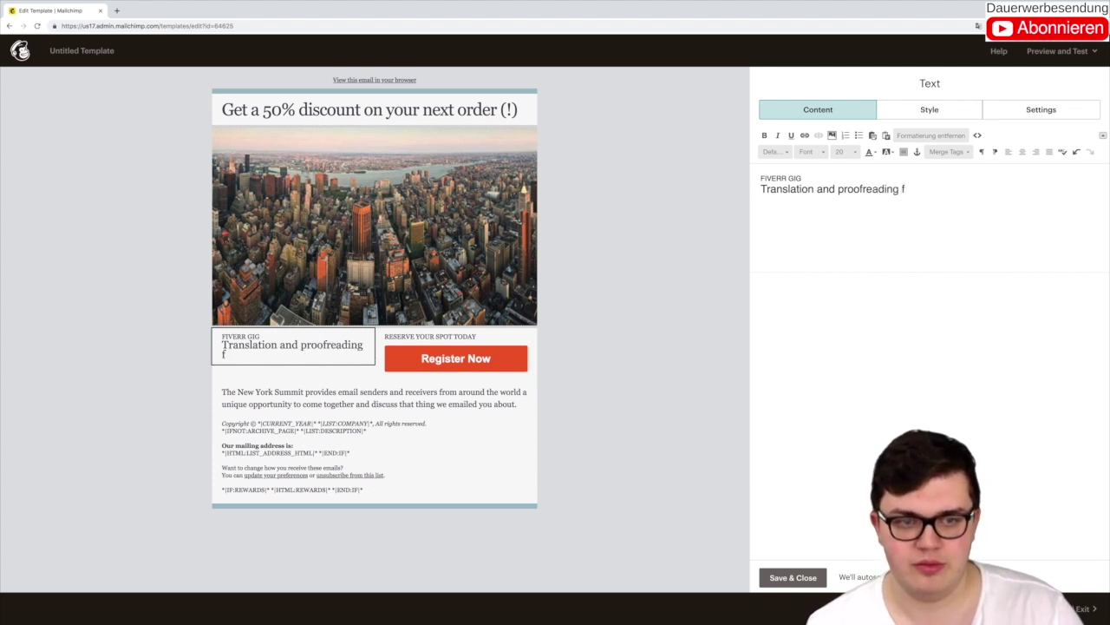
pyautogui.write('o')
pyautogui.press('BackSpace')
pyautogui.press('BackSpace')
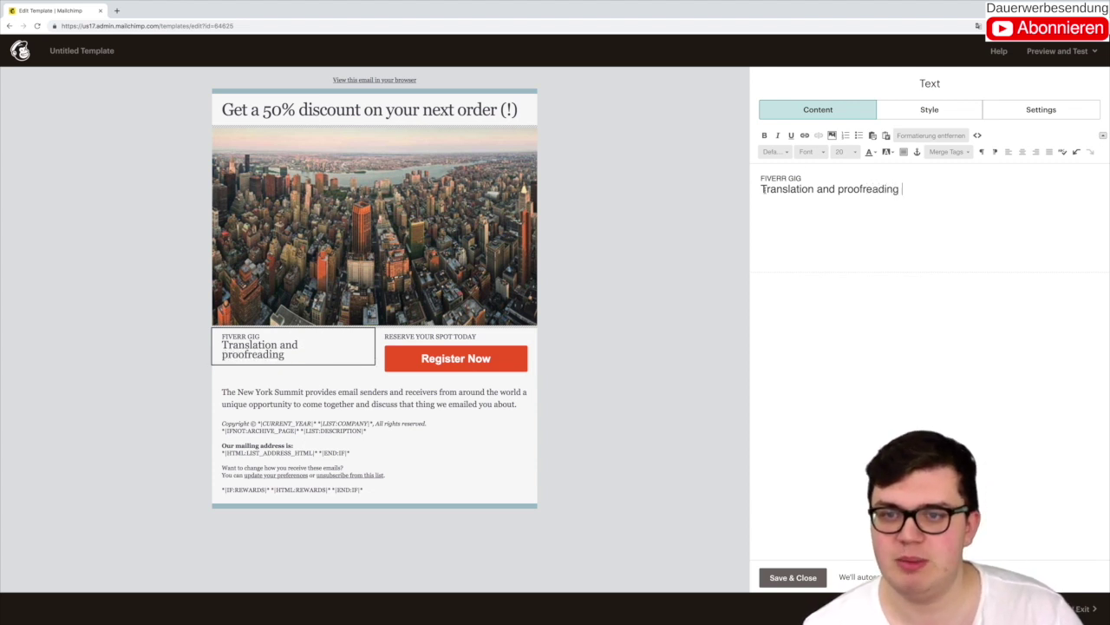
pyautogui.click(762, 189)
pyautogui.write('Cheao')
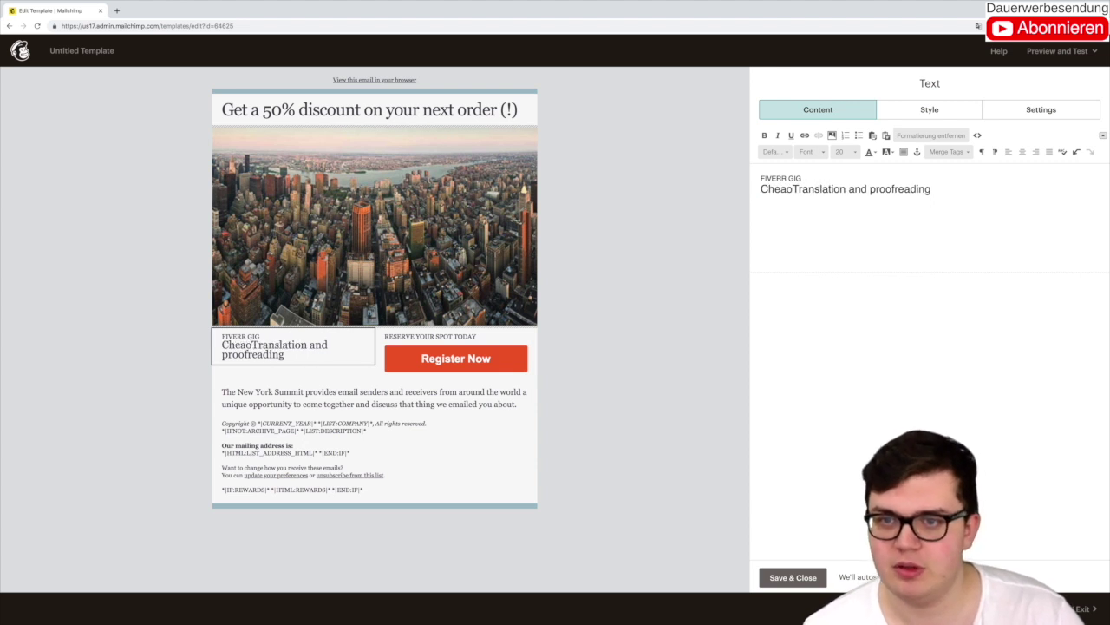
pyautogui.press('BackSpace')
pyautogui.write('p')
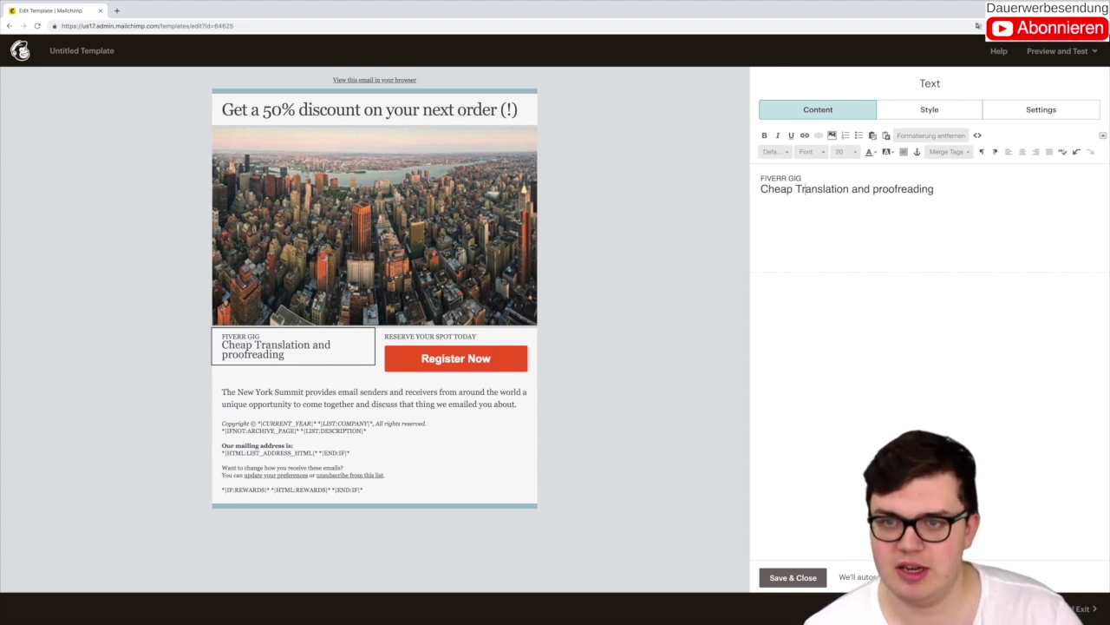
pyautogui.press('Delete')
pyautogui.press('Delete')
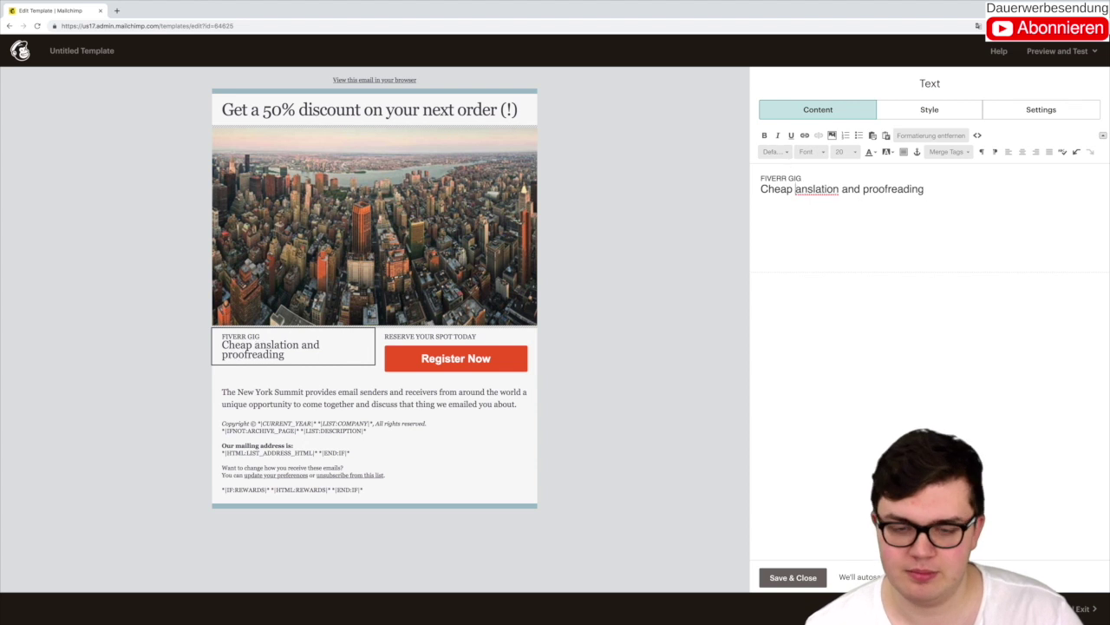
pyautogui.write('tr')
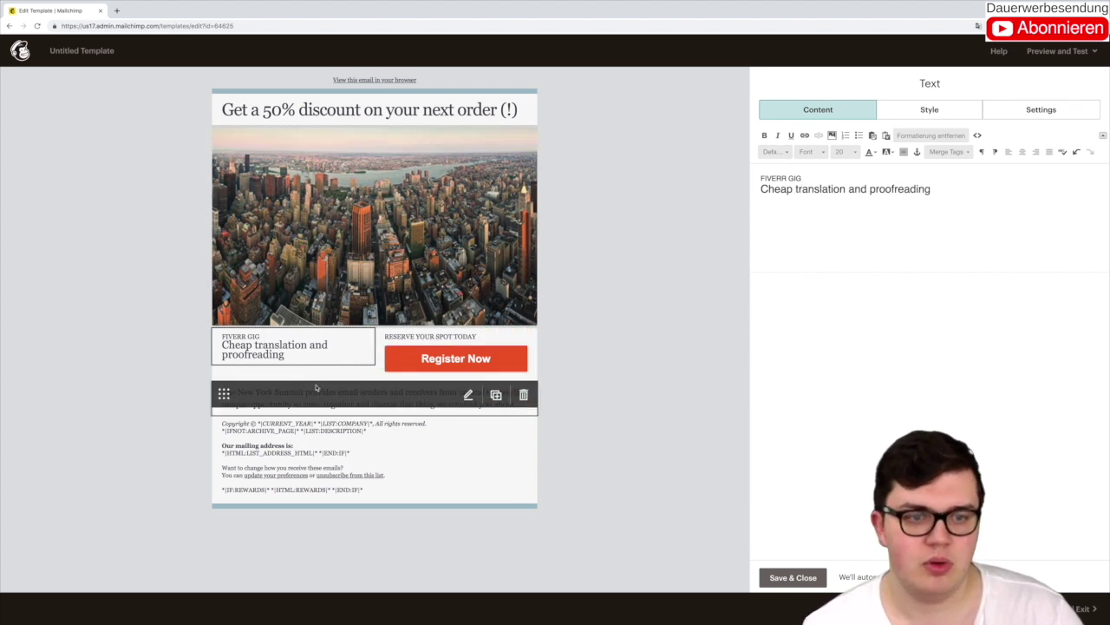
pyautogui.click(286, 417)
pyautogui.click(286, 407)
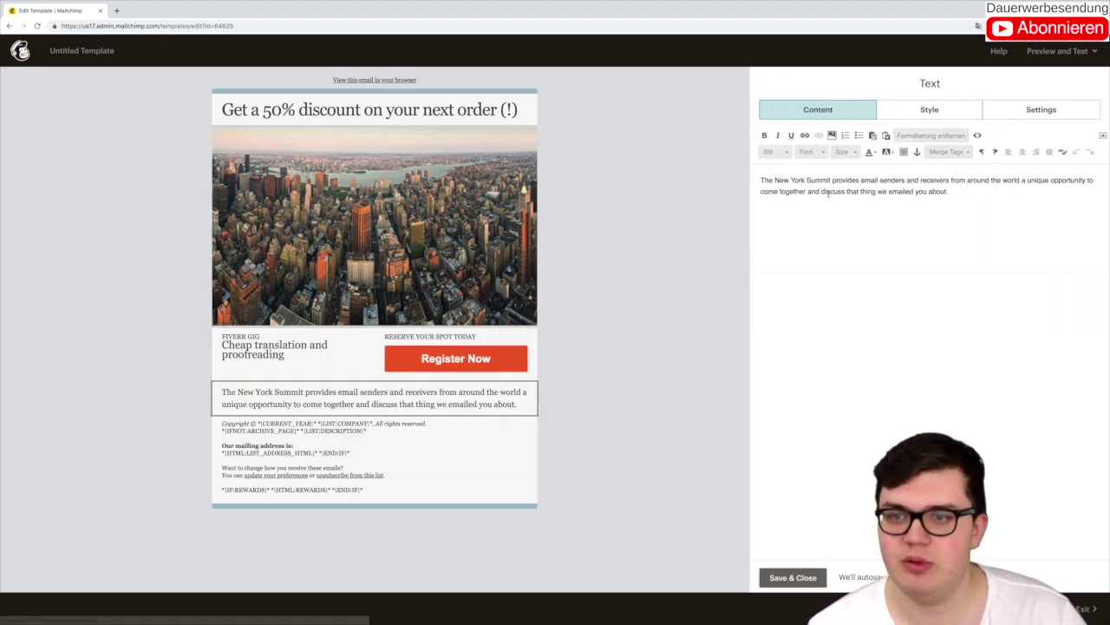
pyautogui.hotkey('ctrl', 'a')
# Step: Copy the English-German translation gig's share link from Fiverr's Gigs page and return to Mailchimp
pyautogui.click(118, 10)
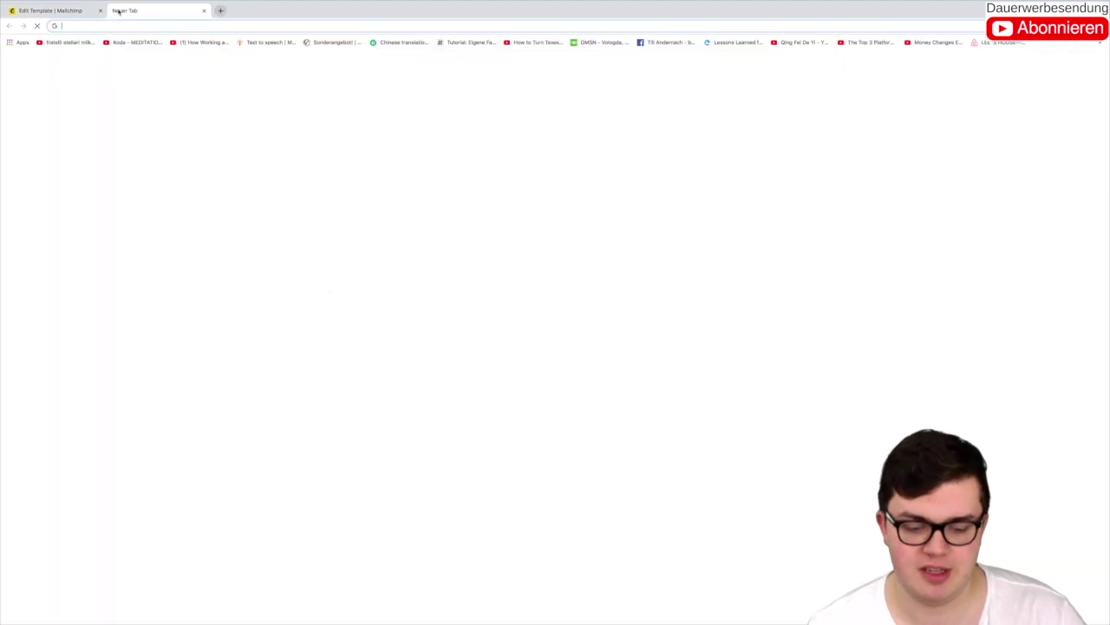
pyautogui.write('five')
pyautogui.press('BackSpace')
pyautogui.press('BackSpace')
pyautogui.press('BackSpace')
pyautogui.press('BackSpace')
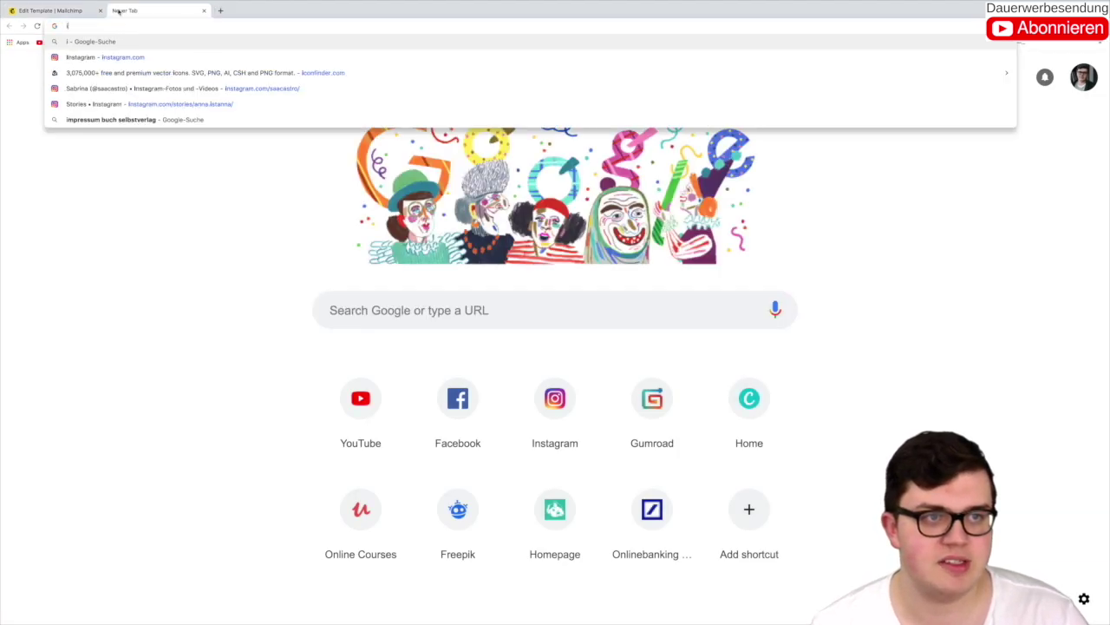
pyautogui.write('fiverr')
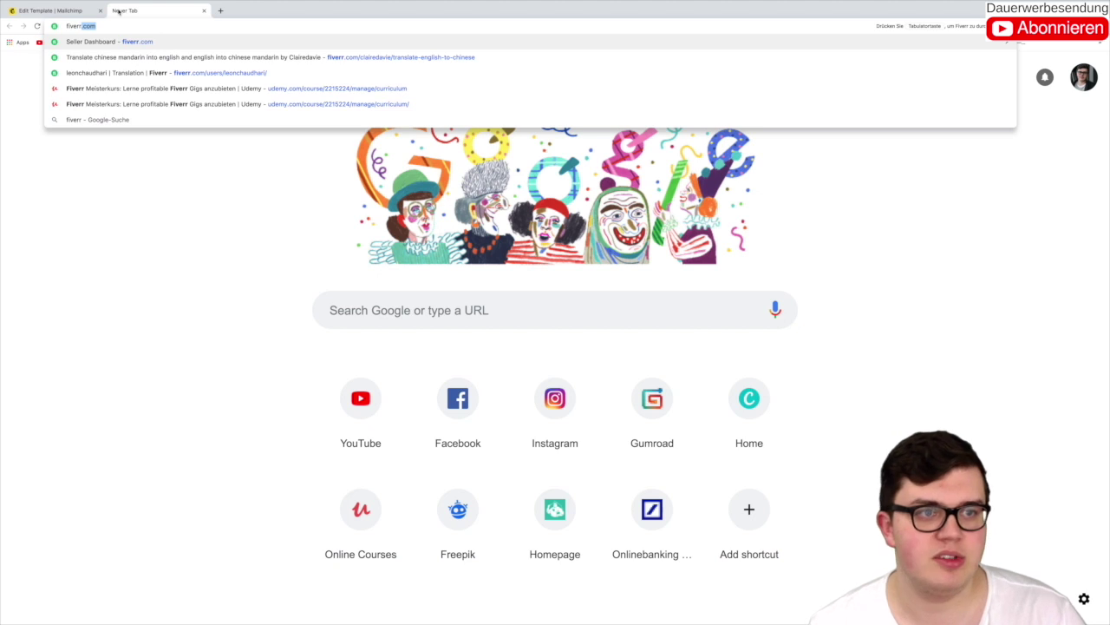
pyautogui.press('Return')
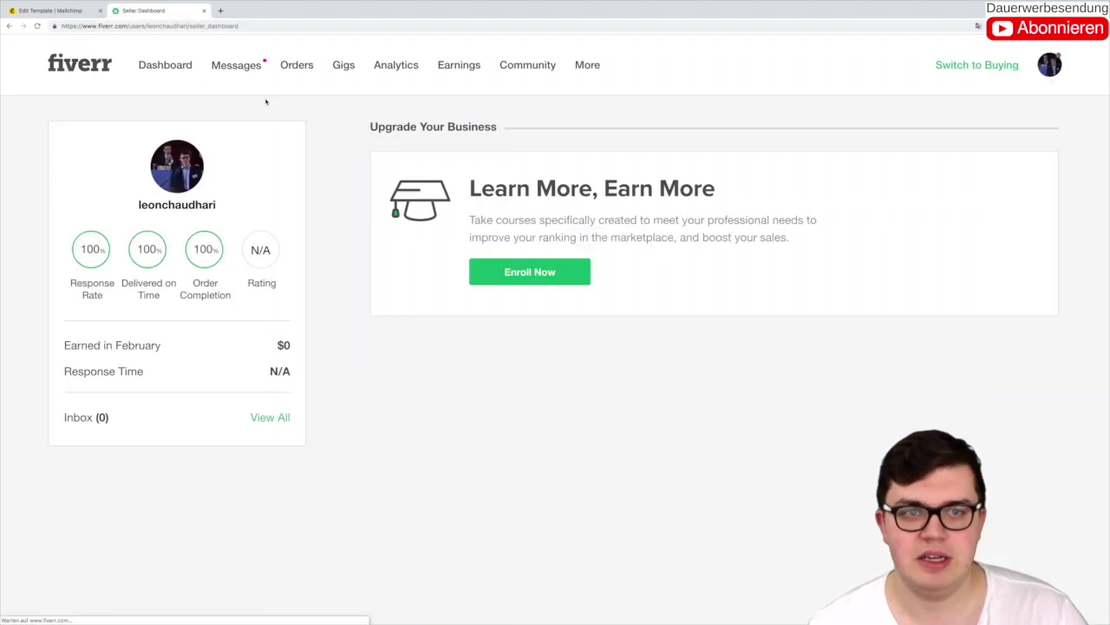
pyautogui.click(339, 71)
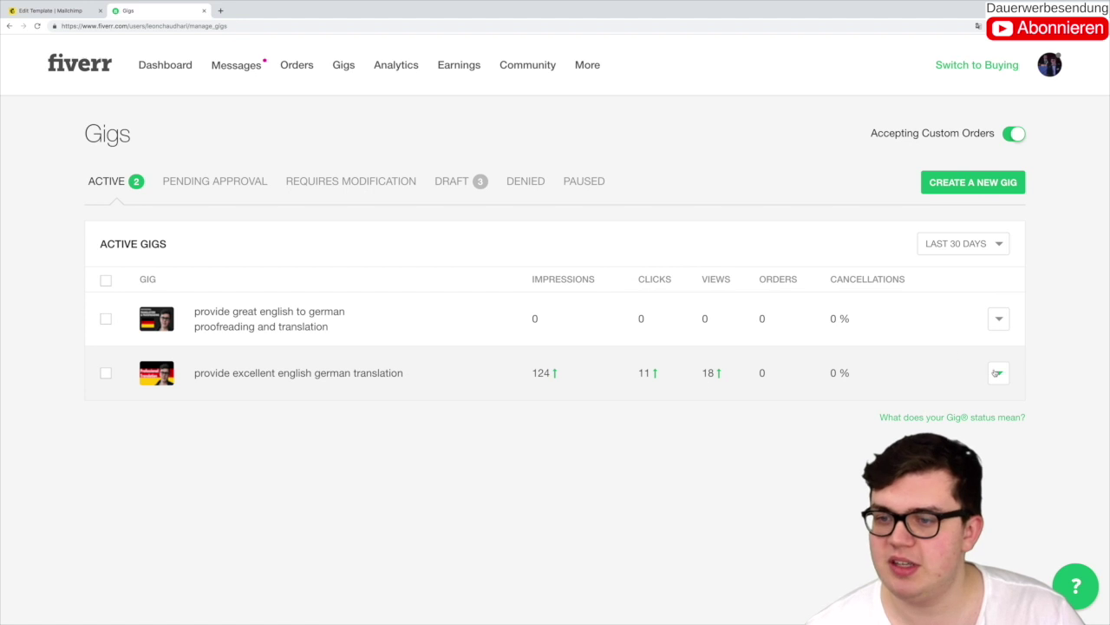
pyautogui.click(999, 373)
pyautogui.click(930, 426)
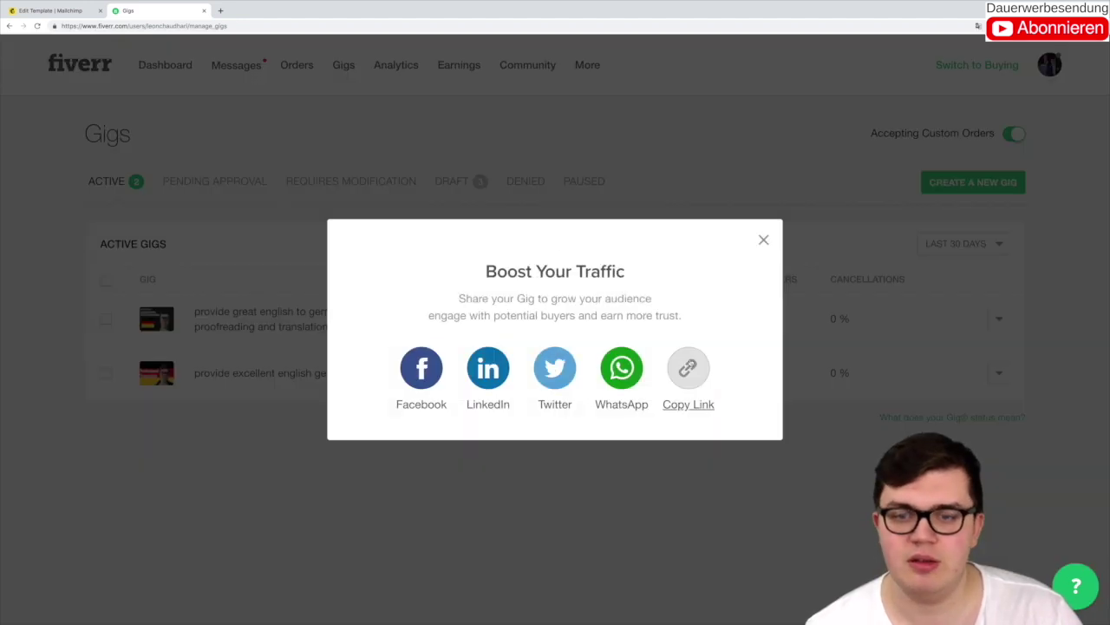
pyautogui.click(688, 368)
pyautogui.click(86, 13)
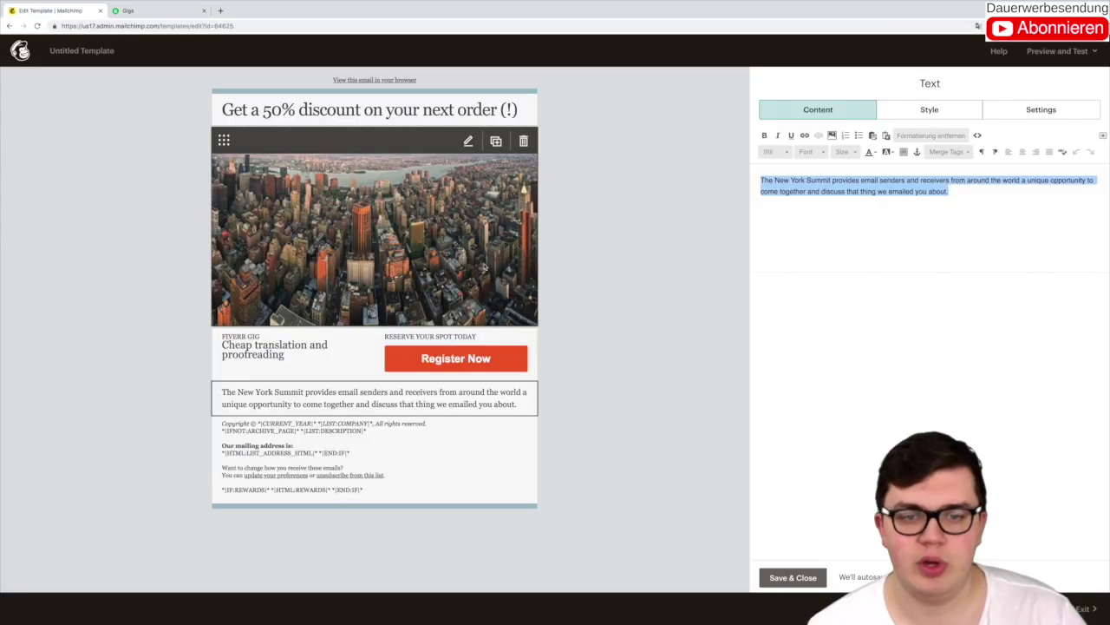
pyautogui.click(429, 378)
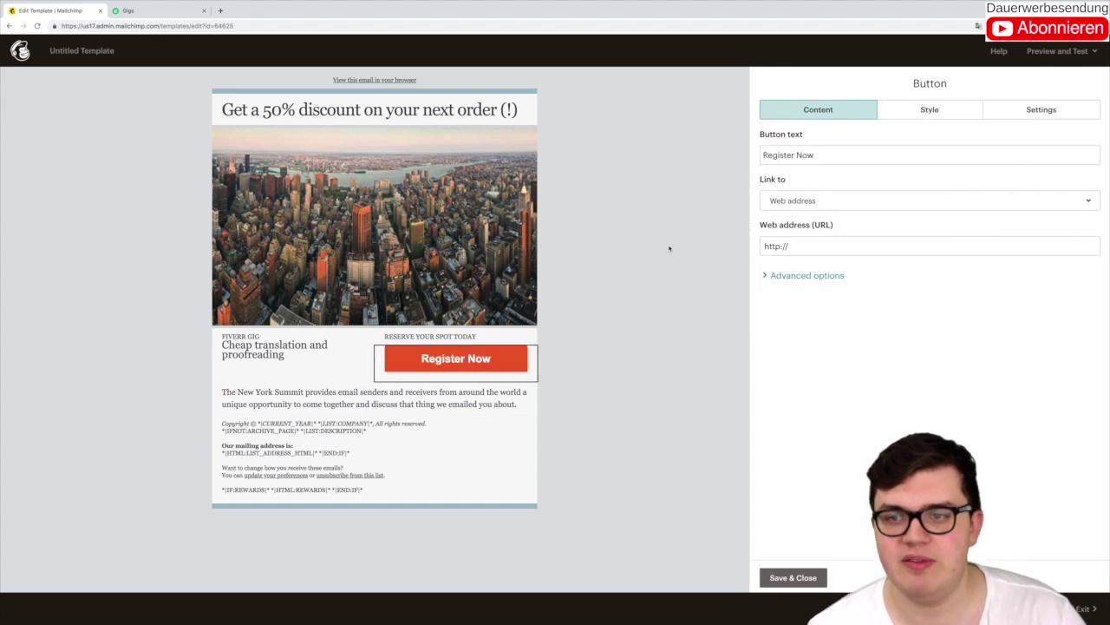
pyautogui.click(801, 246)
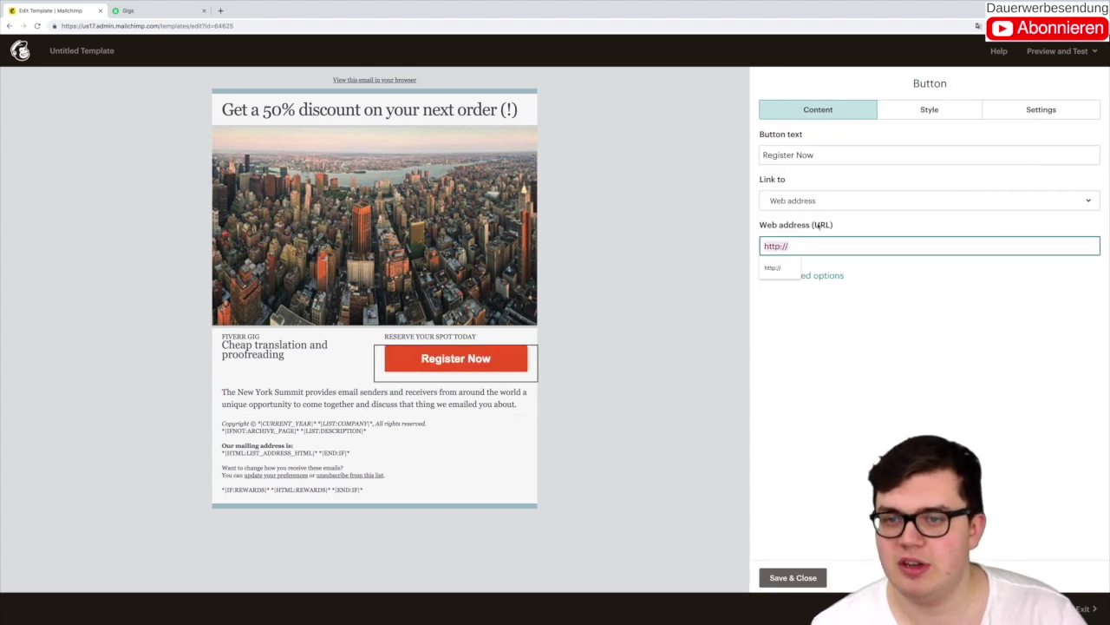
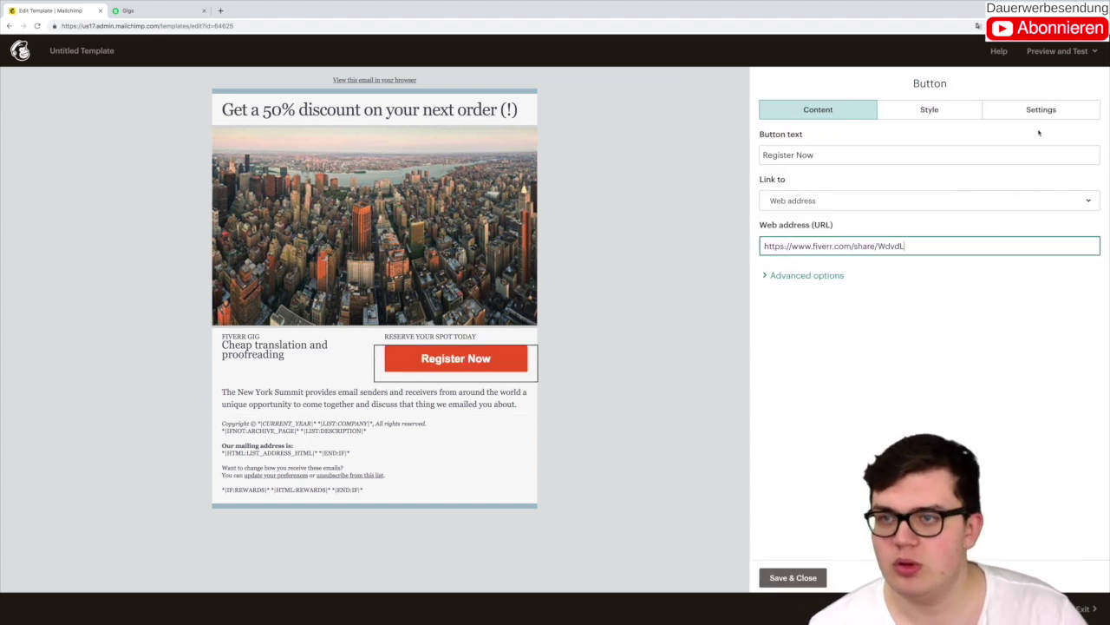
# Step: Change the button text from 'Register Now' to 'Buy now' and confirm its web address
pyautogui.tripleClick(788, 155)
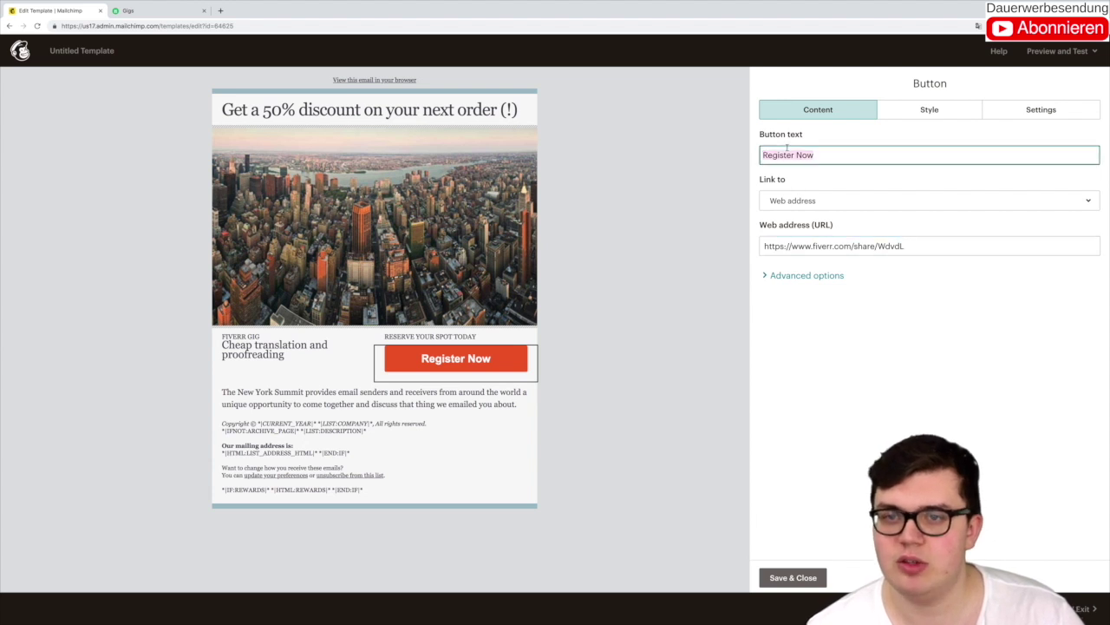
pyautogui.write('Buy now')
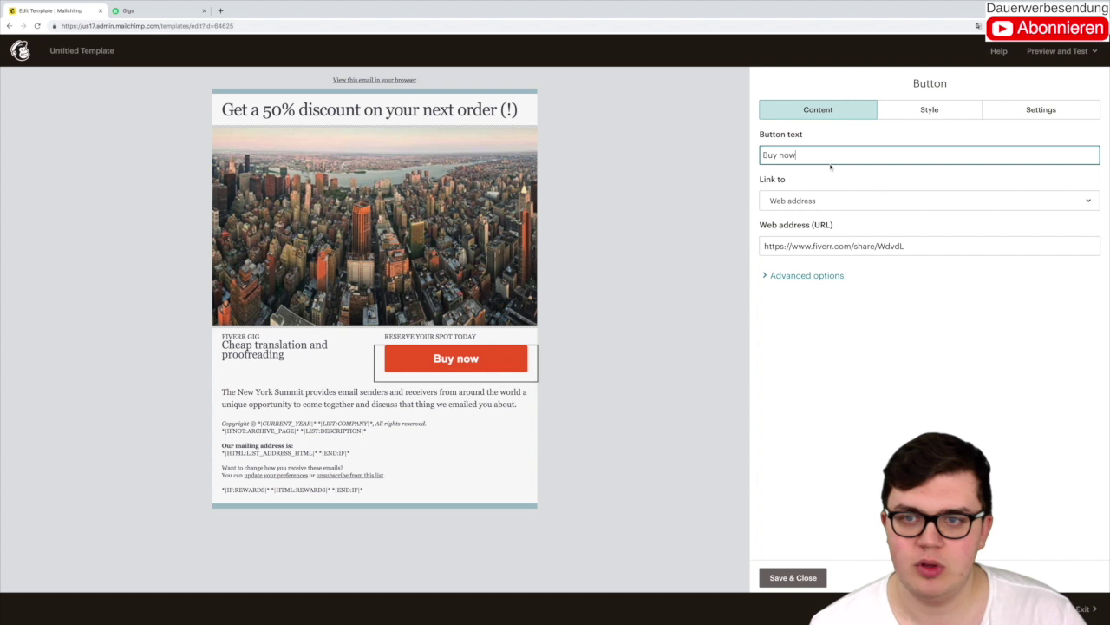
pyautogui.moveTo(763, 155); pyautogui.dragTo(798, 156)
pyautogui.write('Learn more')
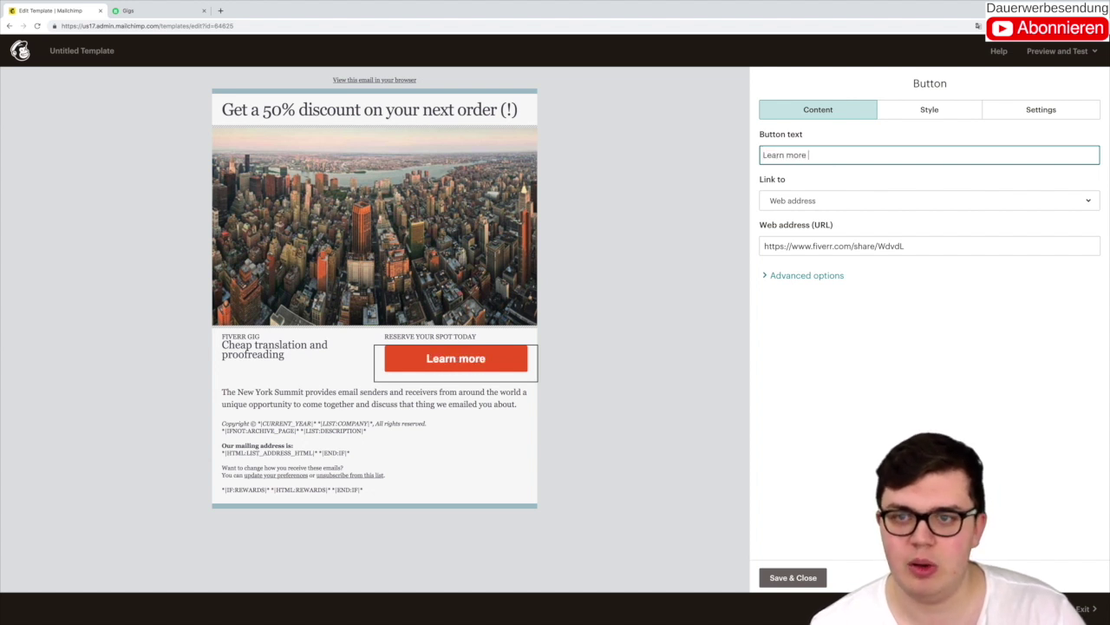
pyautogui.hotkey('ctrl', 'shift', 'Left')
pyautogui.hotkey('ctrl', 'shift', 'Left')
pyautogui.write('Buy m')
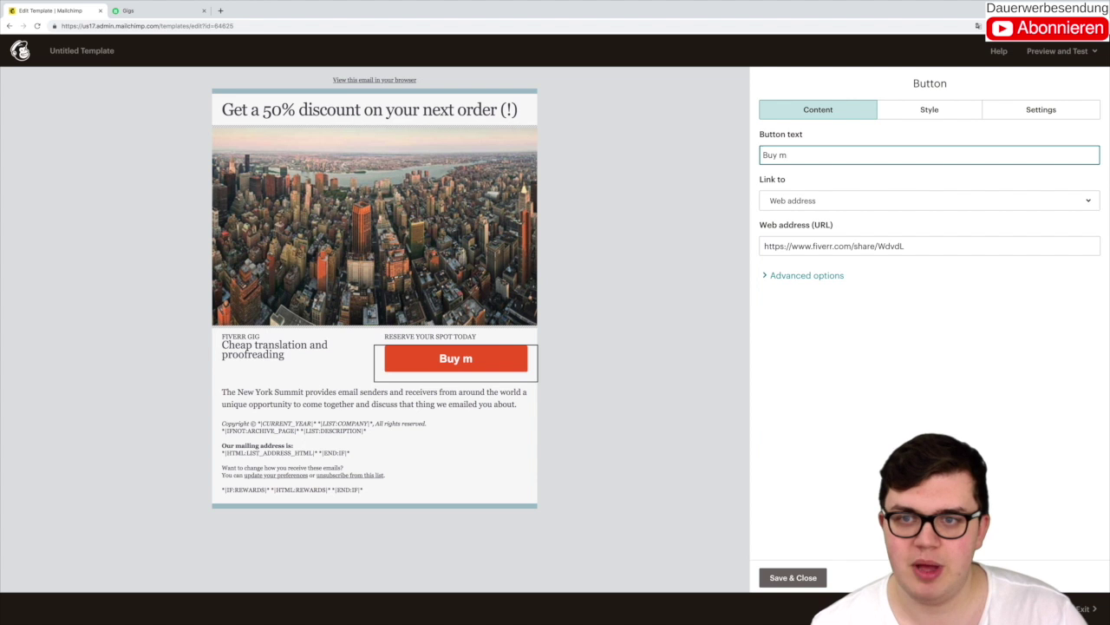
pyautogui.press('BackSpace')
pyautogui.write('now')
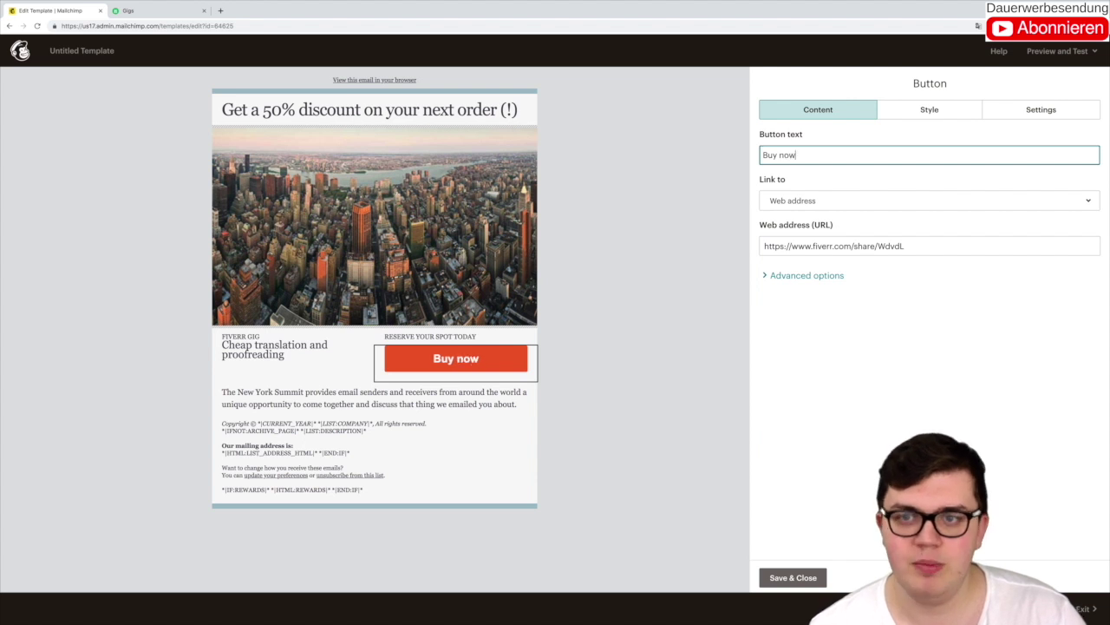
pyautogui.click(831, 248)
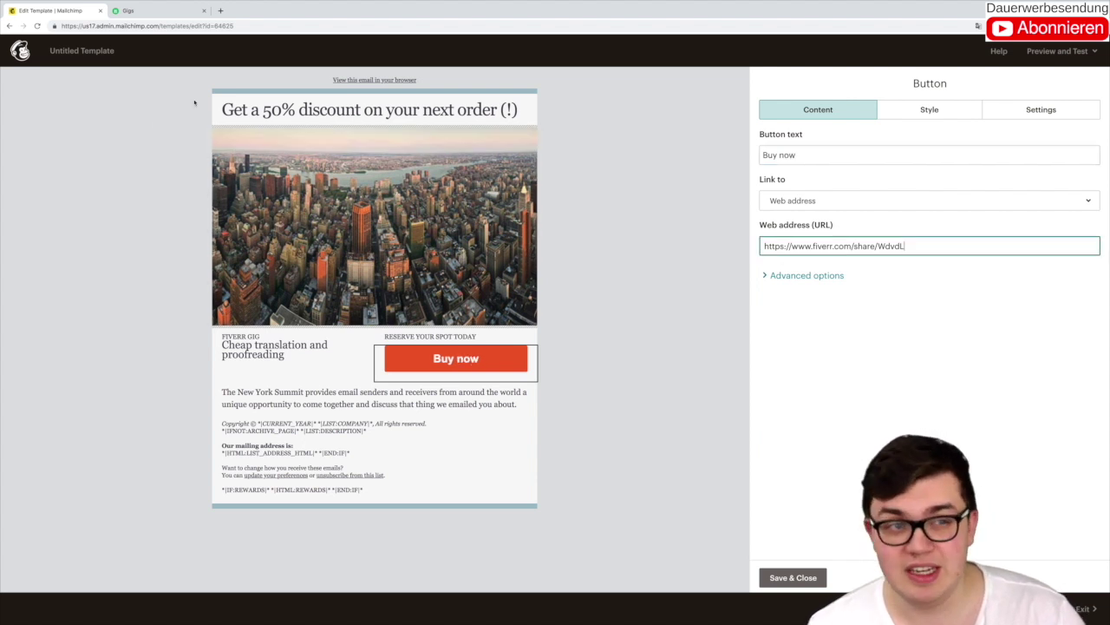
pyautogui.click(140, 12)
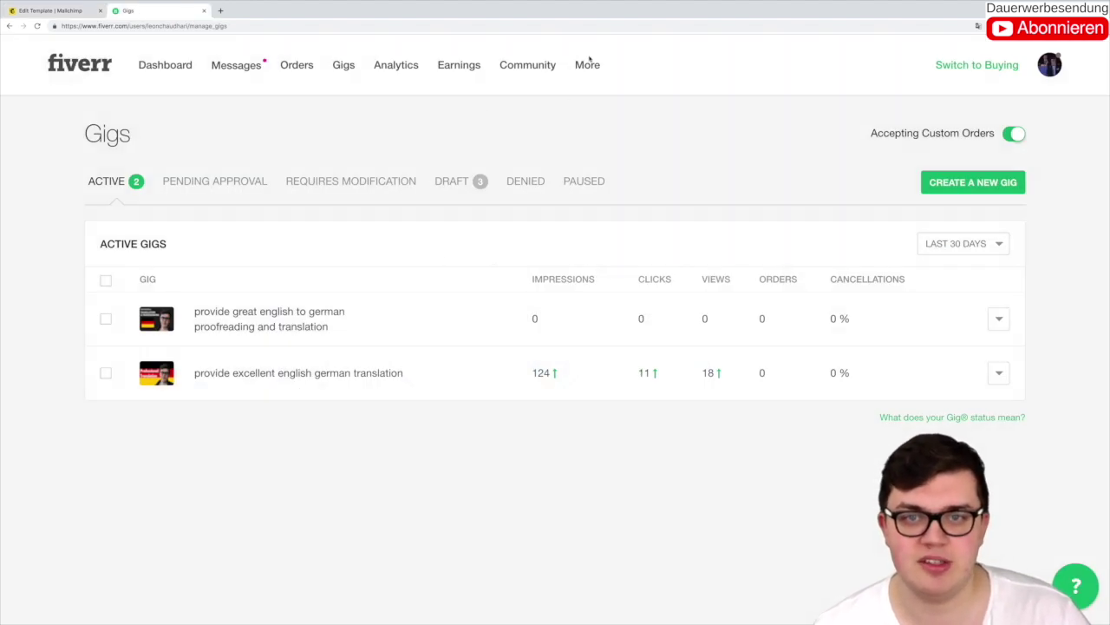
pyautogui.click(390, 181)
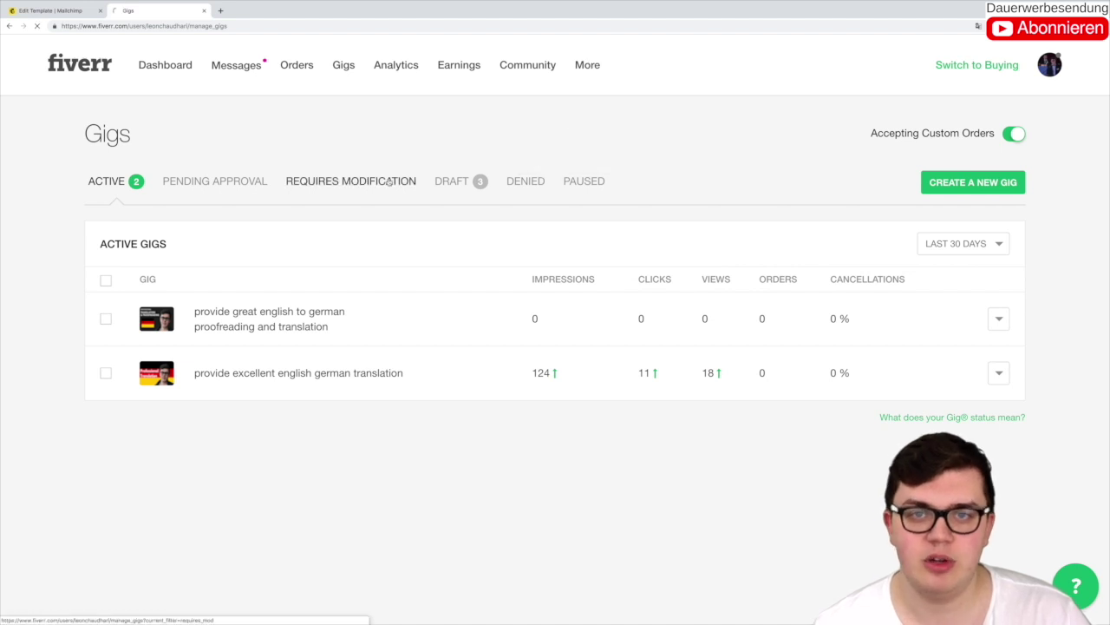
pyautogui.click(356, 196)
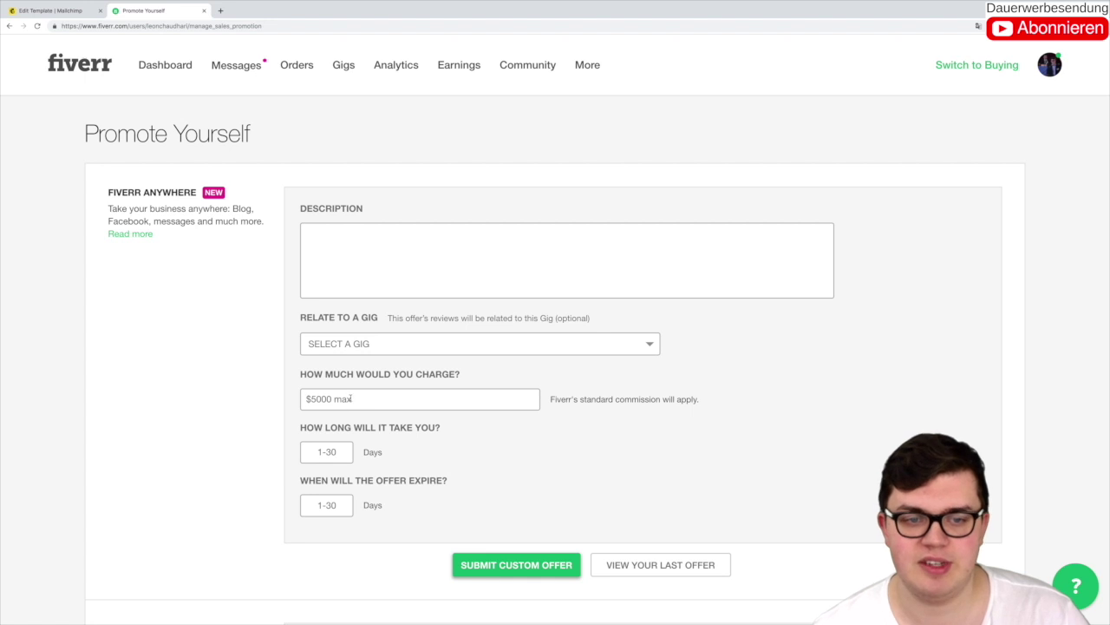
pyautogui.click(50, 10)
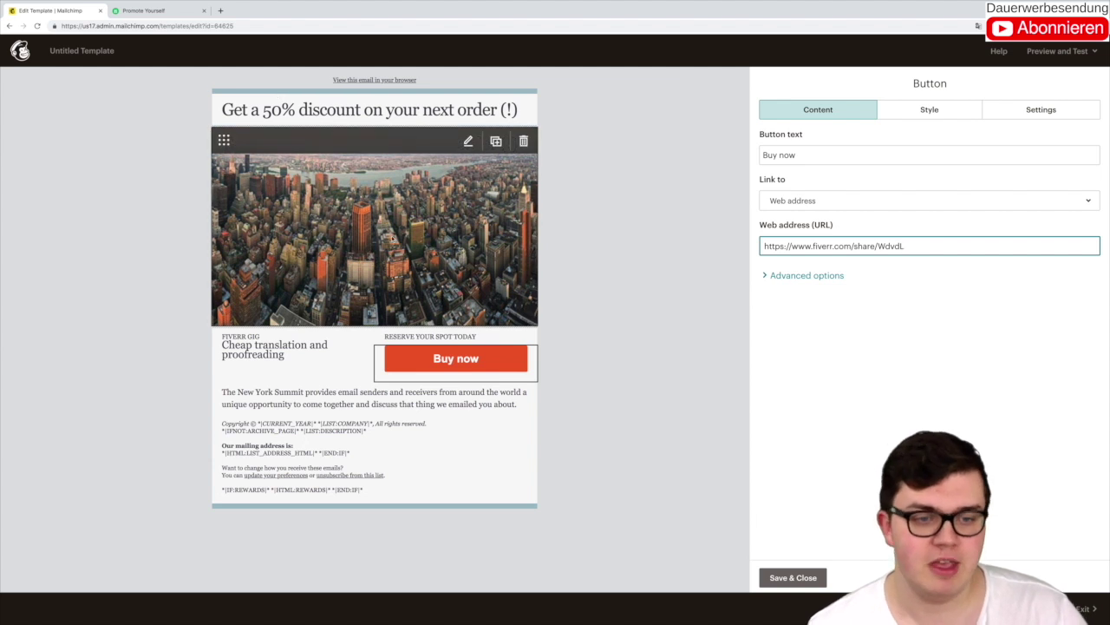
# Step: Close the button editor and check the city photo in the file library without replacing it
pyautogui.click(412, 472)
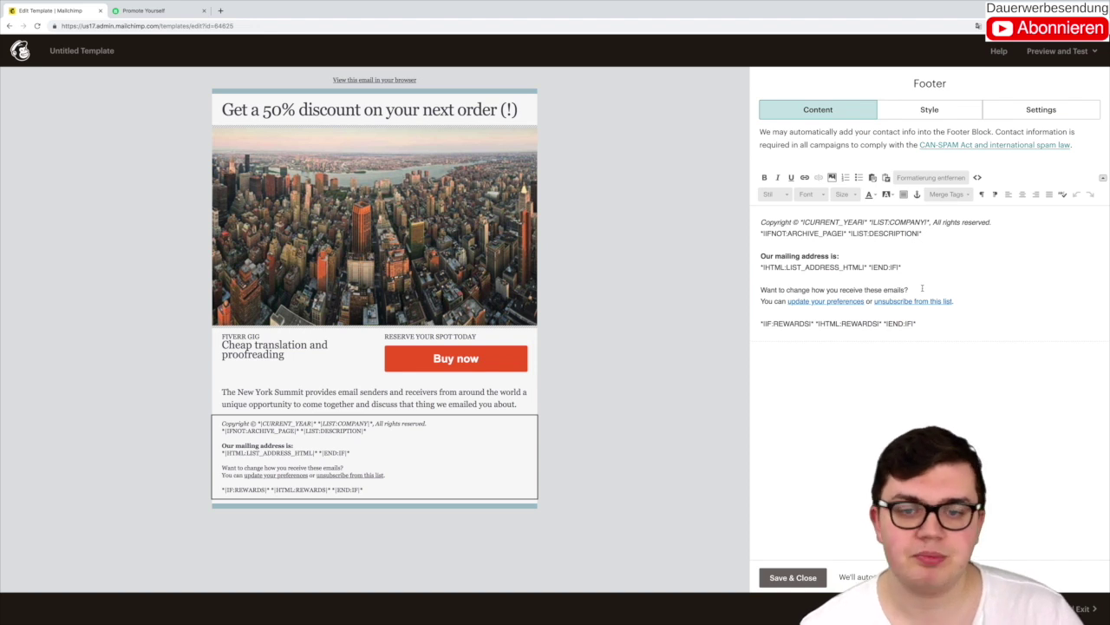
pyautogui.click(302, 217)
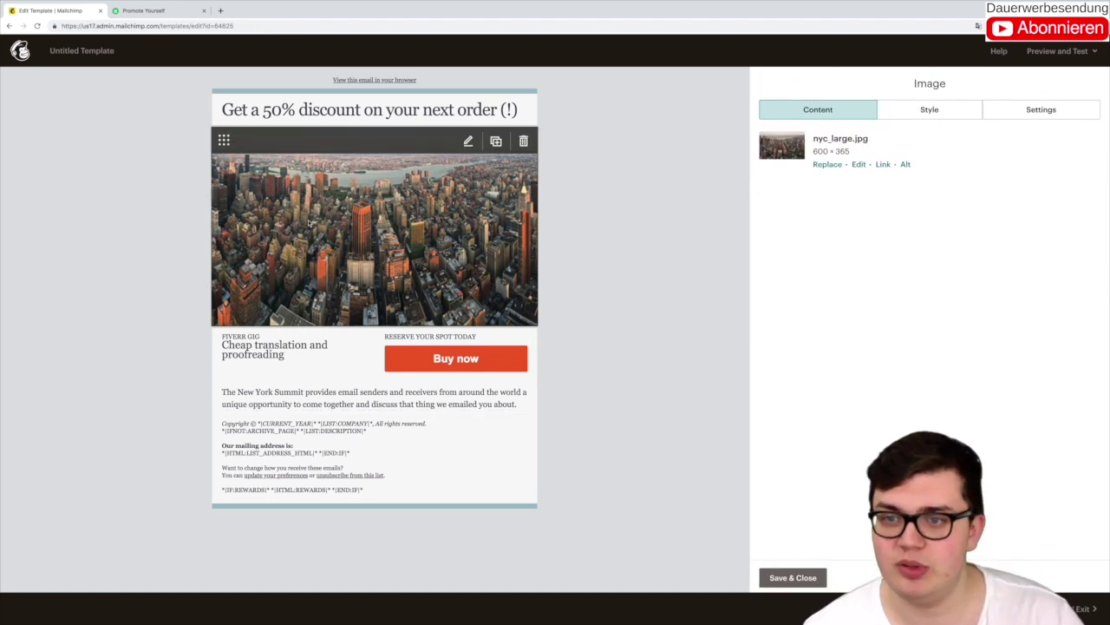
pyautogui.click(831, 165)
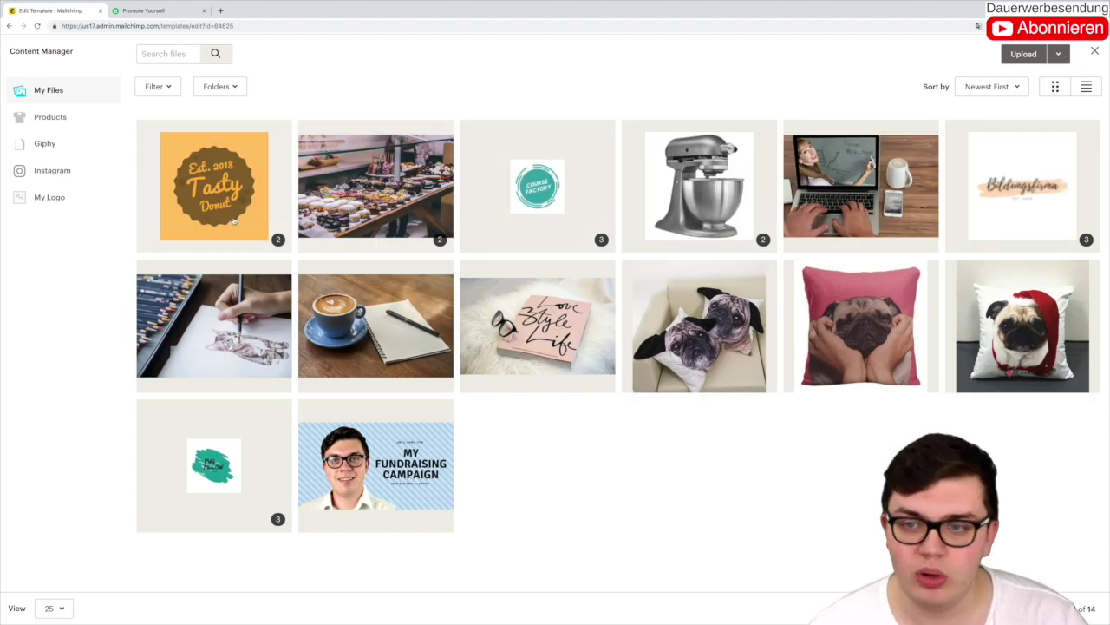
pyautogui.click(1095, 52)
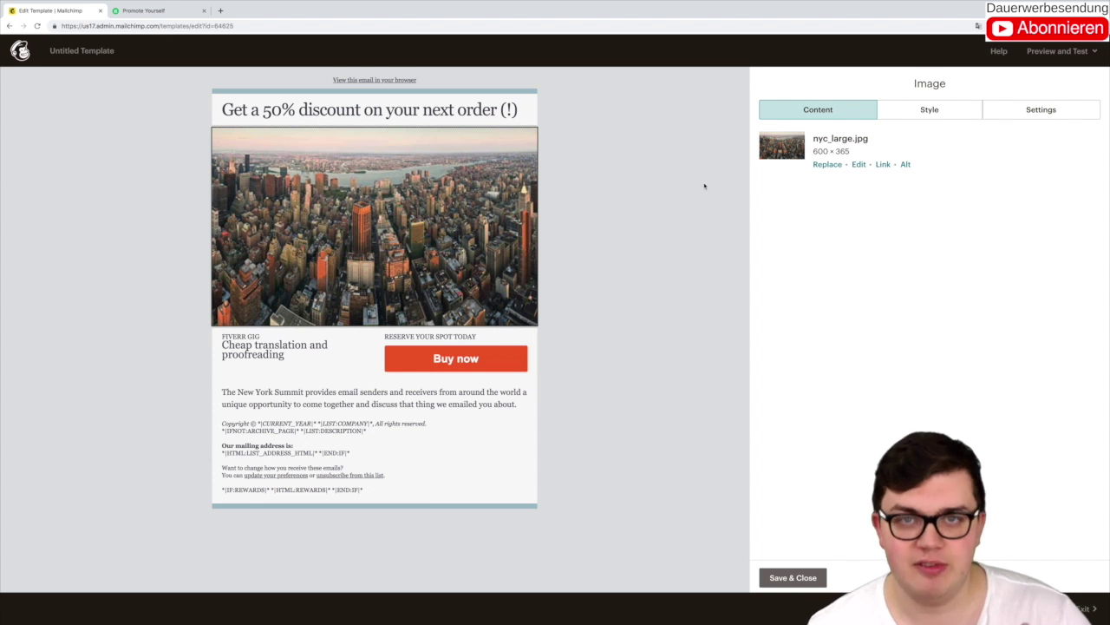
pyautogui.moveTo(458, 208)
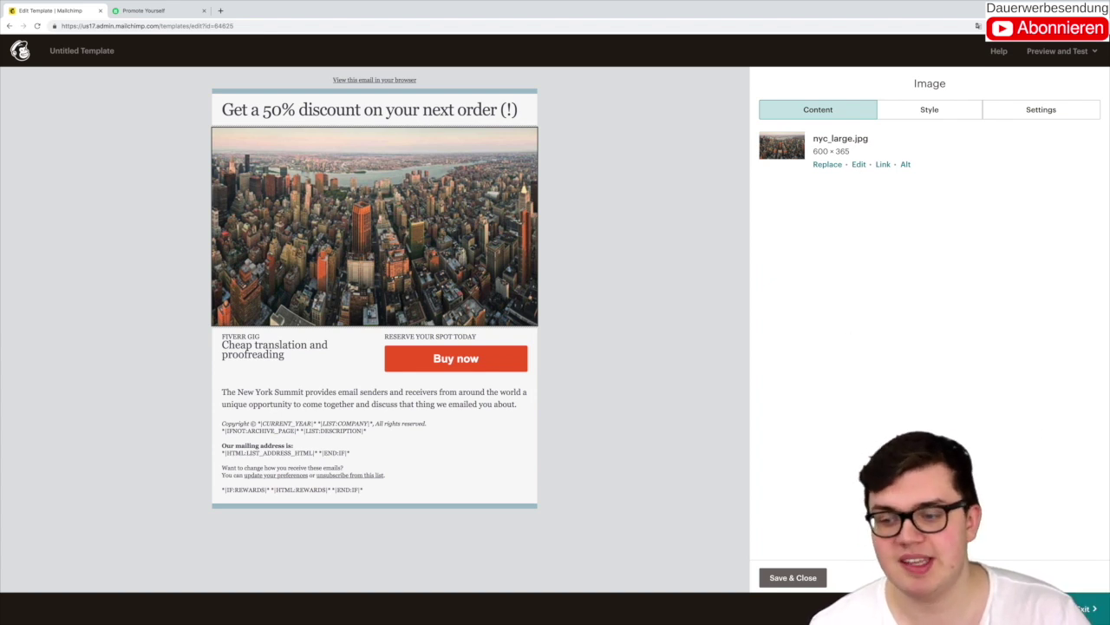
# Step: Save the email design as a template named 'Fiverr' and return to Campaigns
pyautogui.click(1084, 608)
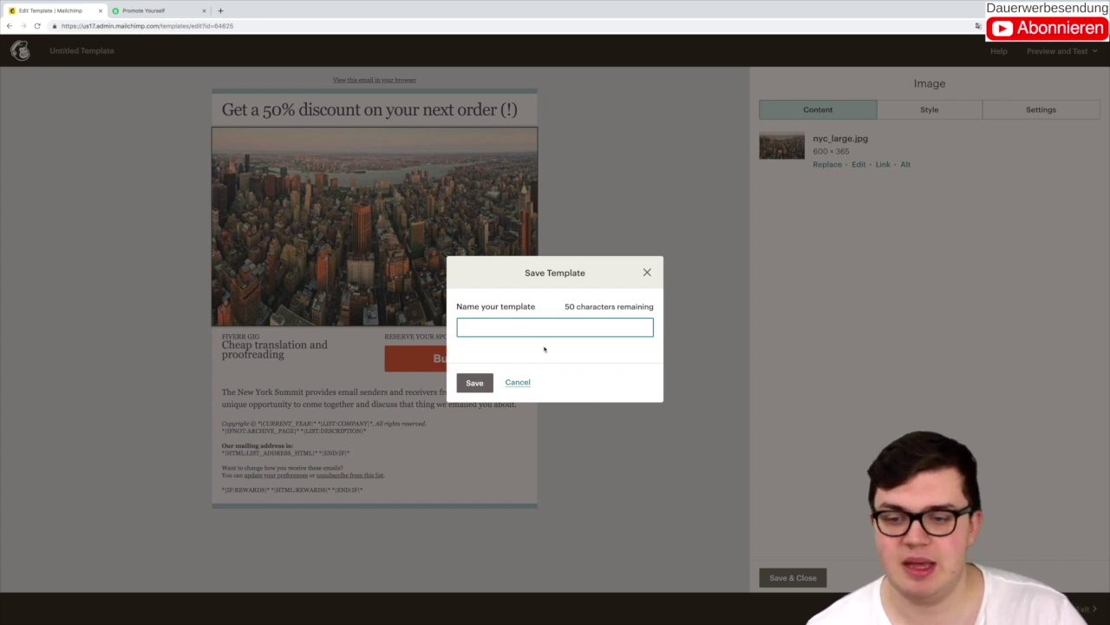
pyautogui.write('Fiverr')
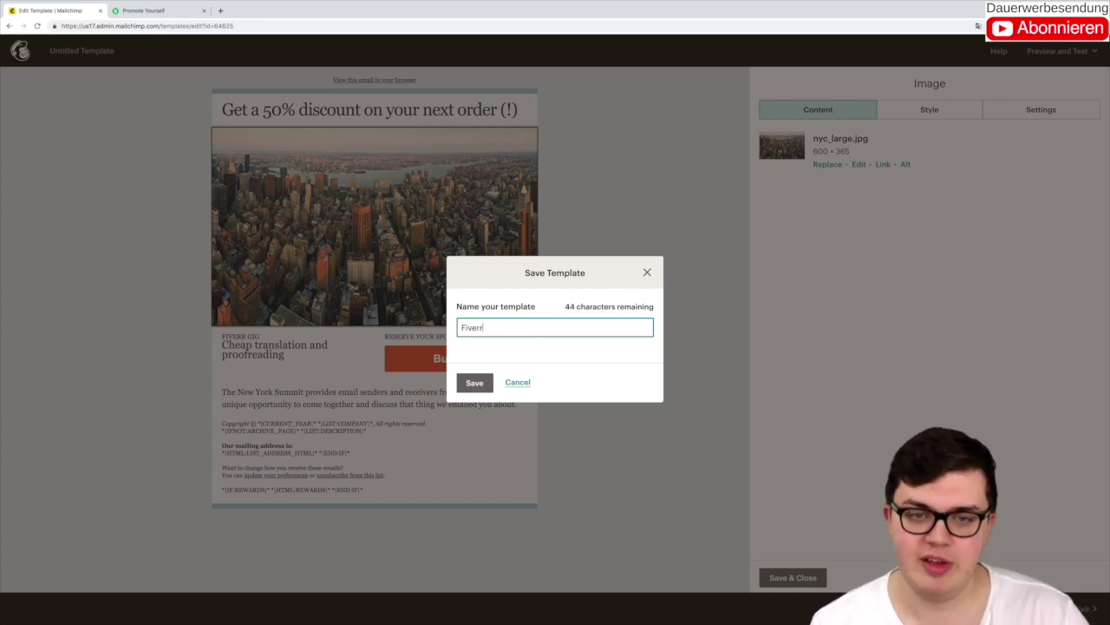
pyautogui.press('Return')
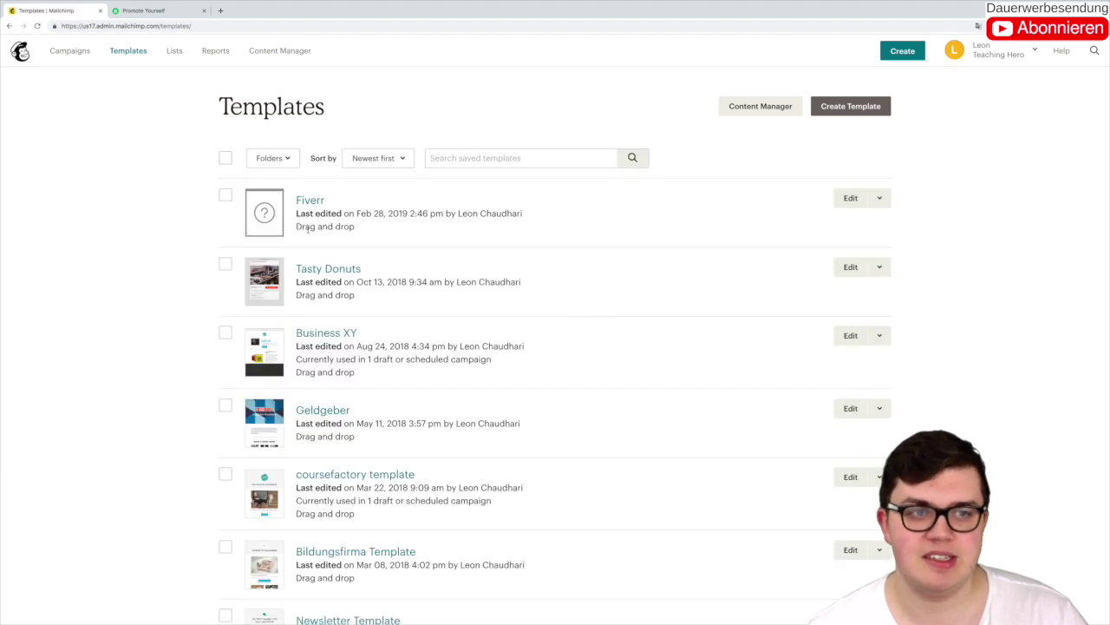
pyautogui.click(87, 55)
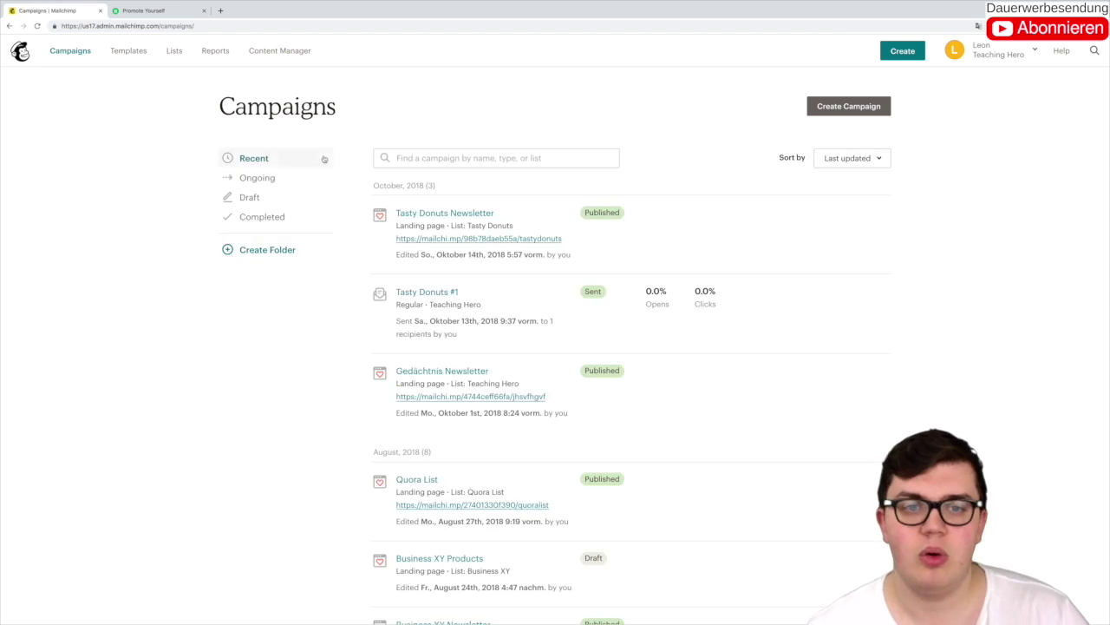
# Step: Create a new email campaign named 'Fiverr'
pyautogui.click(849, 105)
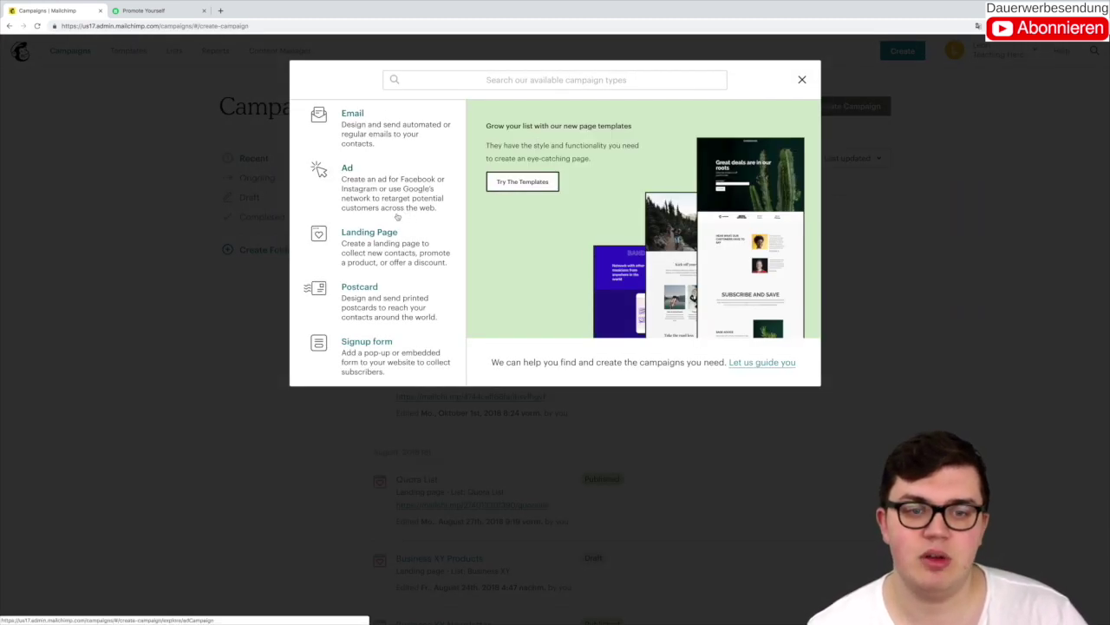
pyautogui.click(386, 122)
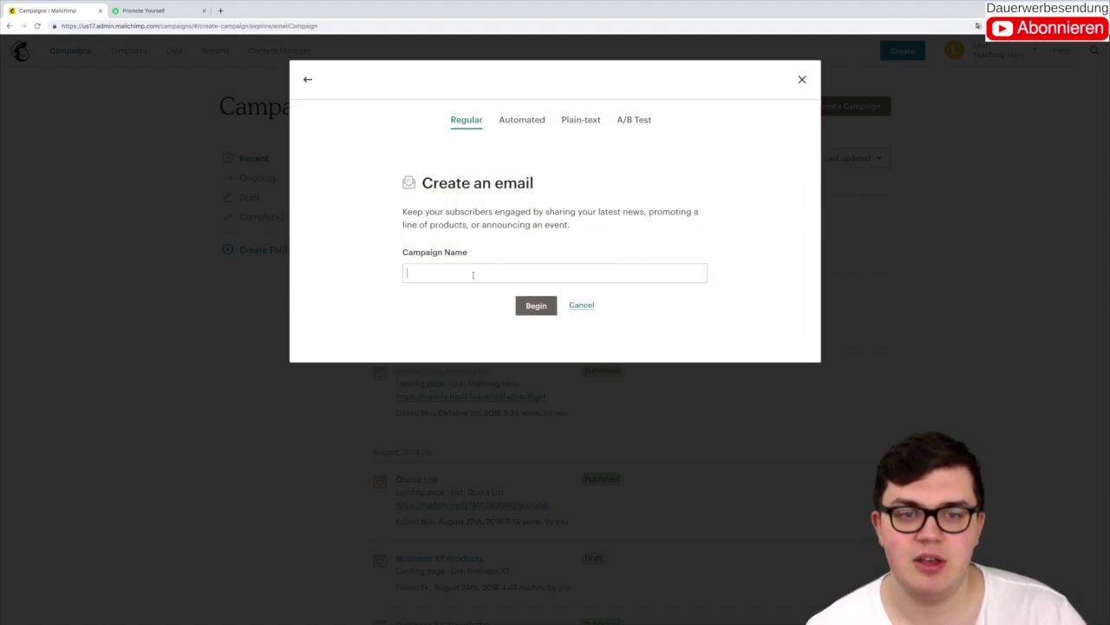
pyautogui.click(473, 275)
pyautogui.write('Fiverr')
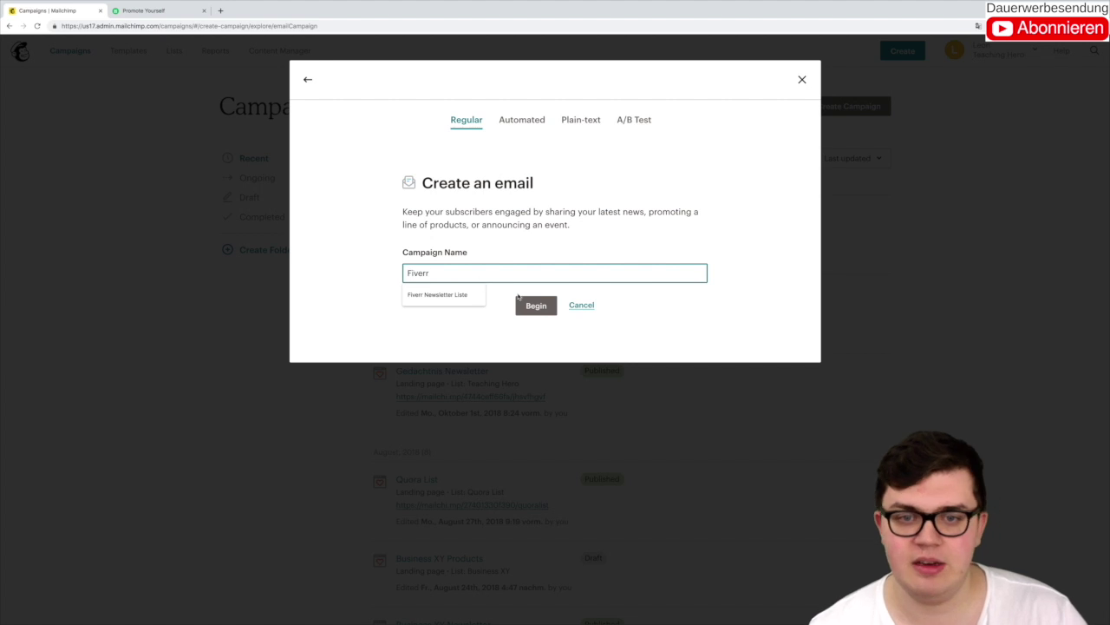
pyautogui.click(522, 302)
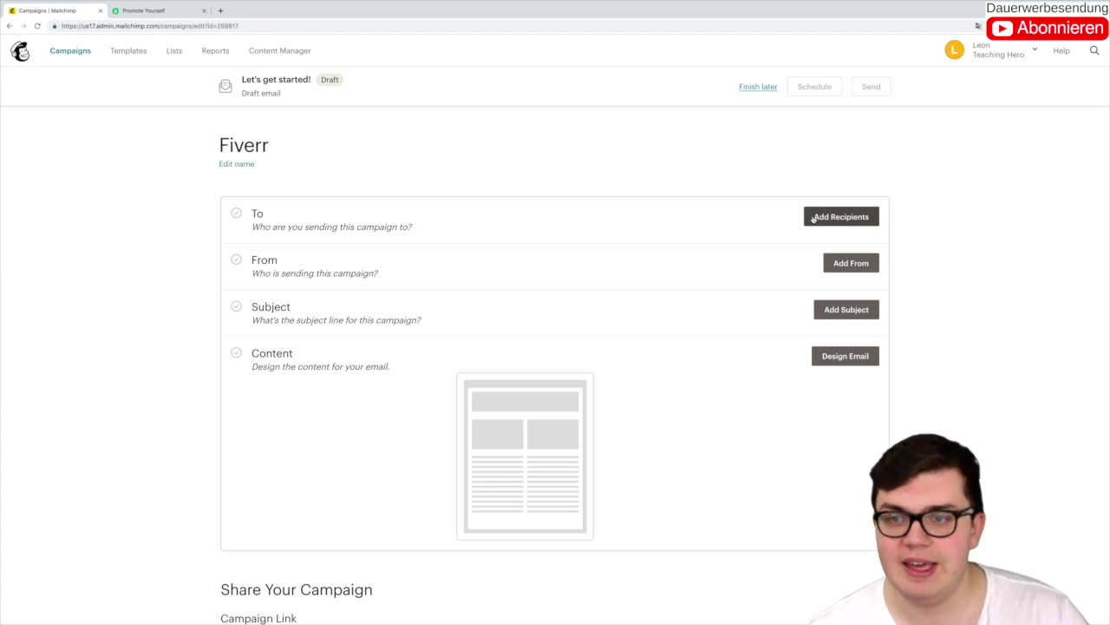
# Step: Try Fiverr Newsletter Liste as recipients, which raises a needs-subscribers warning
pyautogui.click(813, 219)
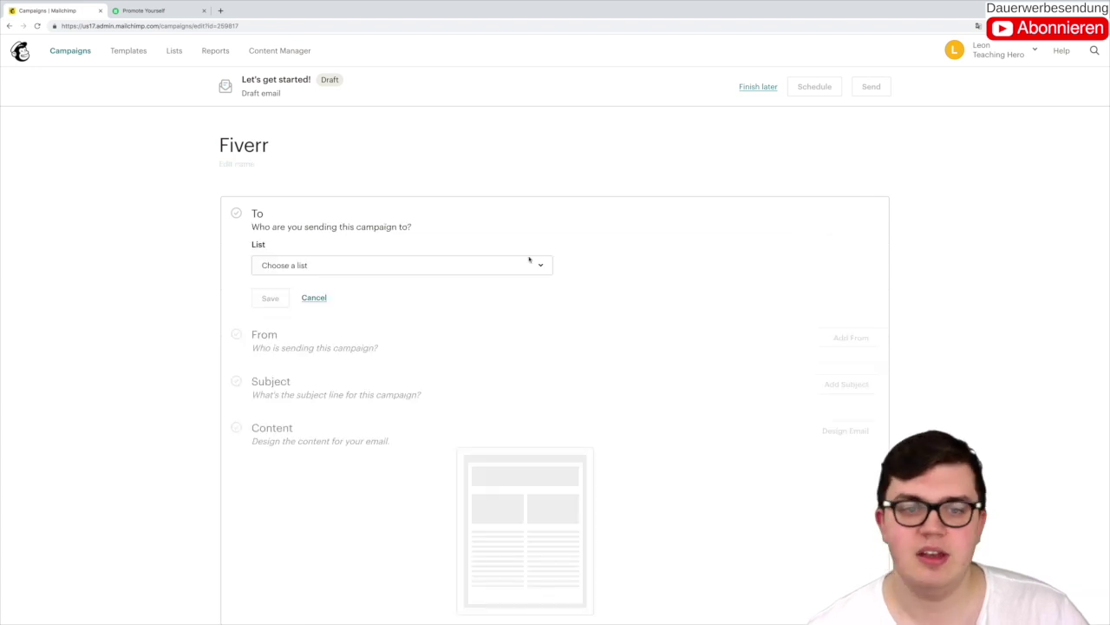
pyautogui.click(389, 268)
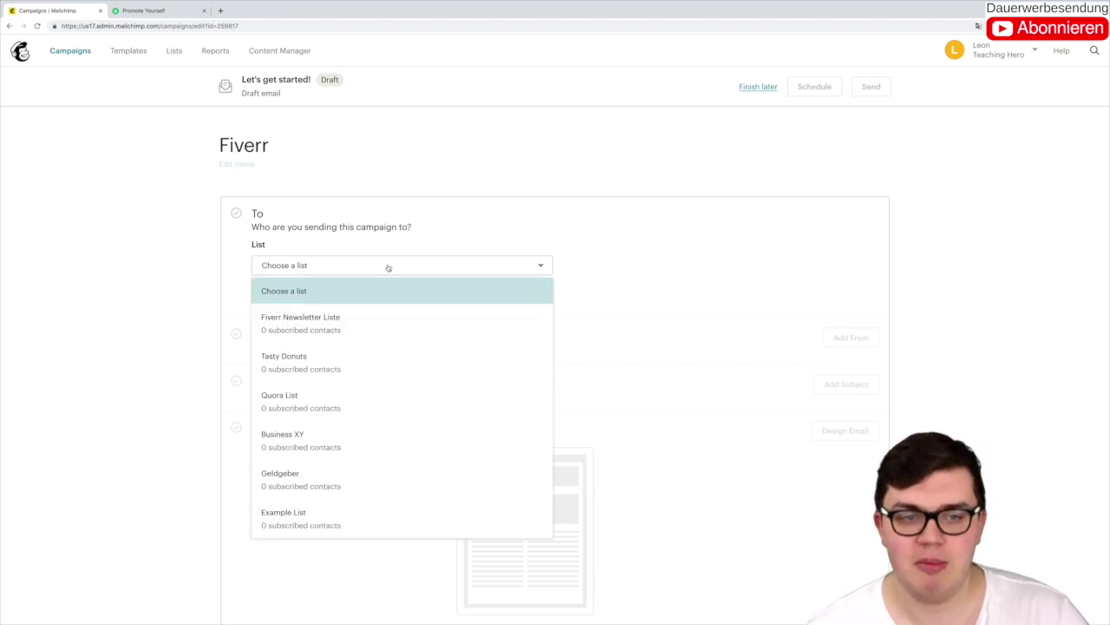
pyautogui.scroll(-3, 391, 337)
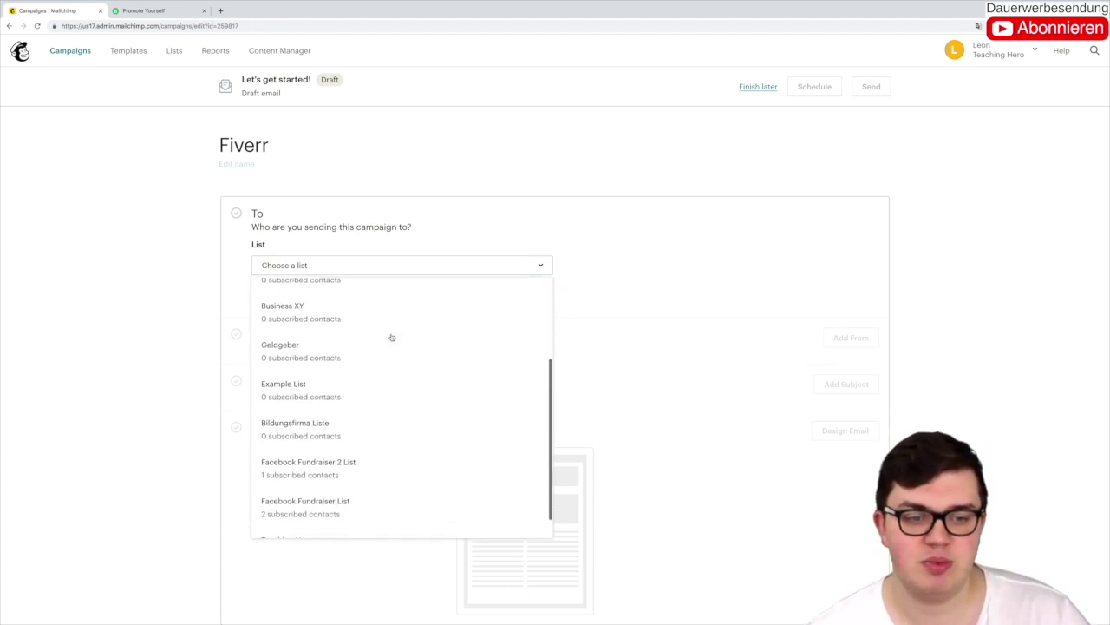
pyautogui.scroll(4, 392, 336)
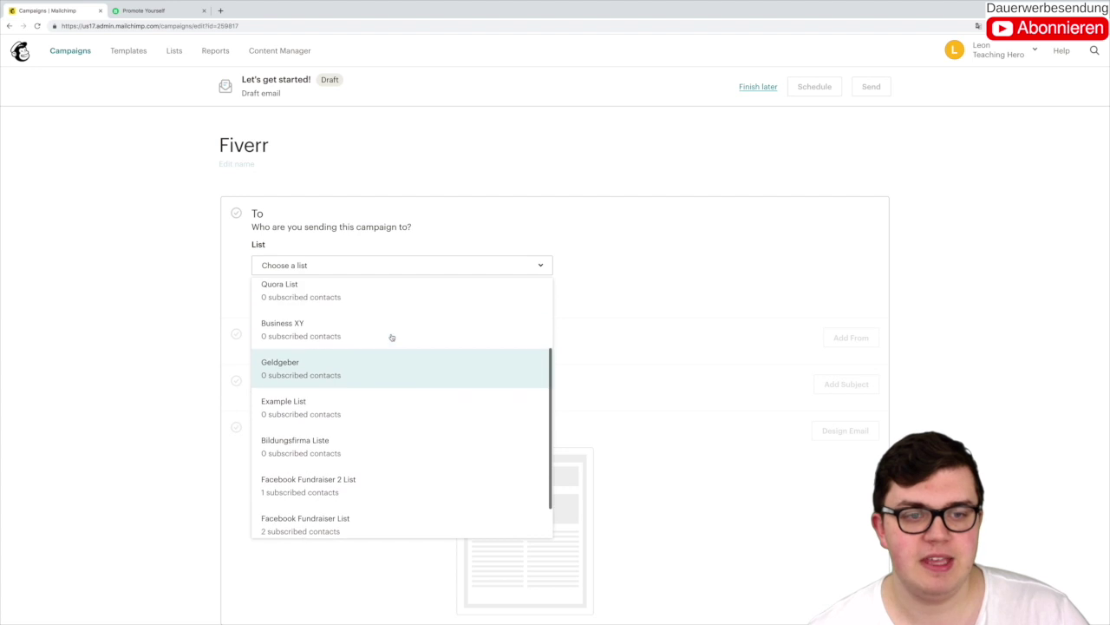
pyautogui.click(373, 330)
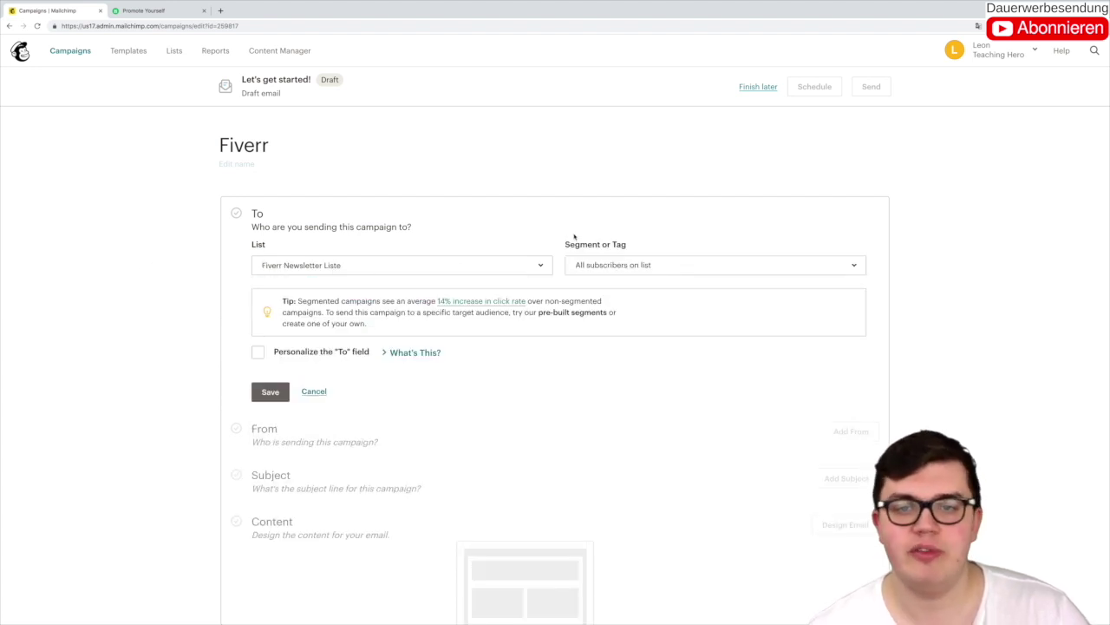
pyautogui.click(270, 391)
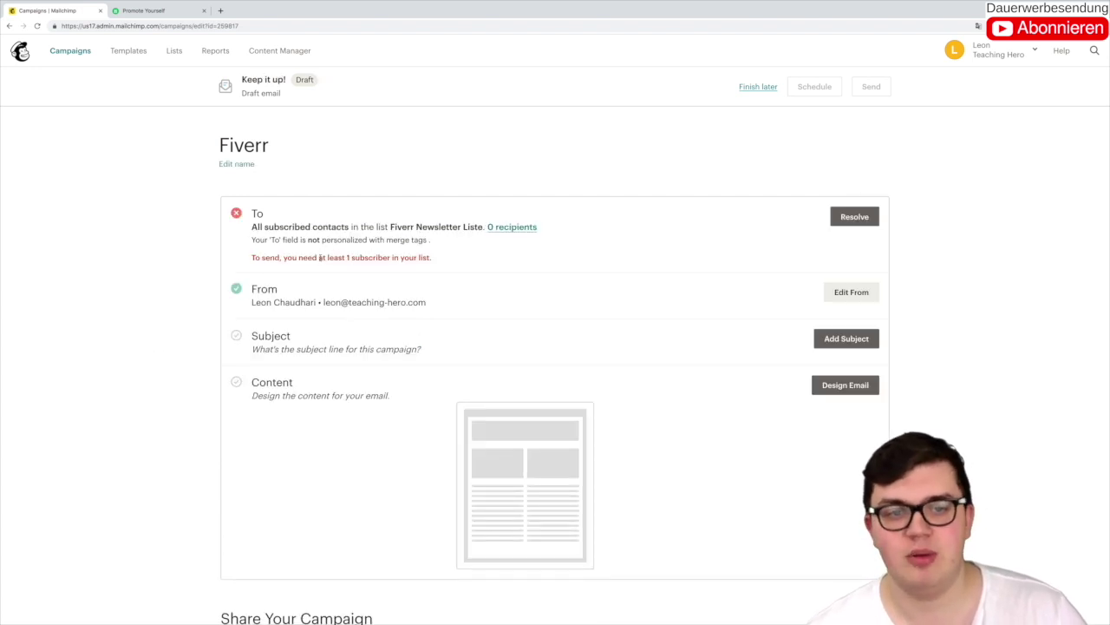
pyautogui.moveTo(319, 258); pyautogui.dragTo(419, 267)
pyautogui.click(183, 247)
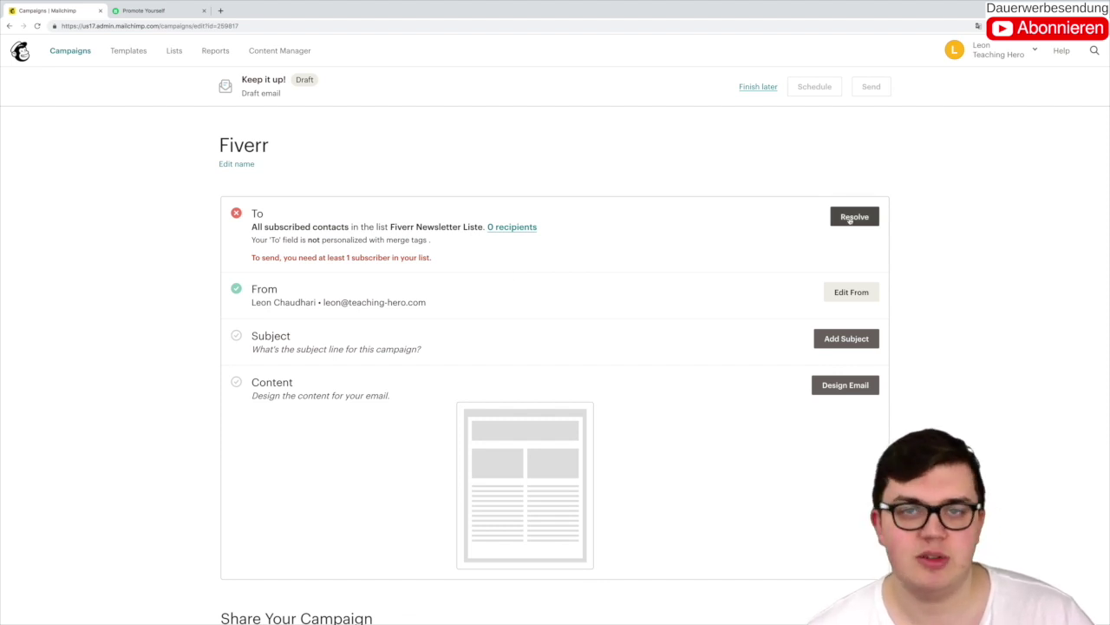
# Step: Switch the campaign's recipients to the Teaching Hero list
pyautogui.click(852, 218)
pyautogui.click(503, 268)
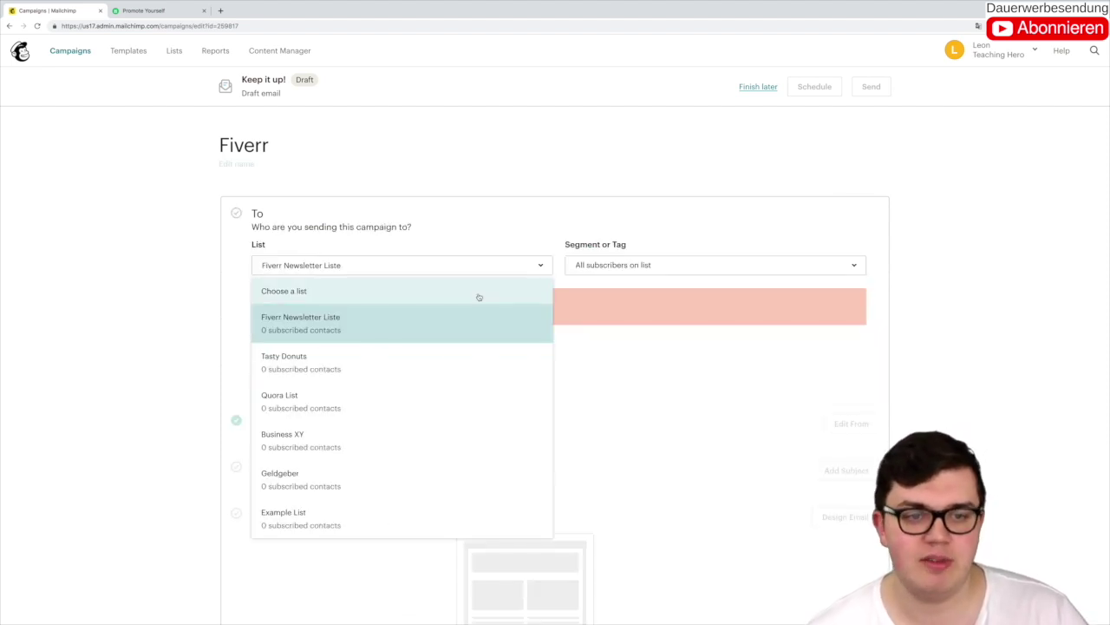
pyautogui.scroll(-3, 479, 330)
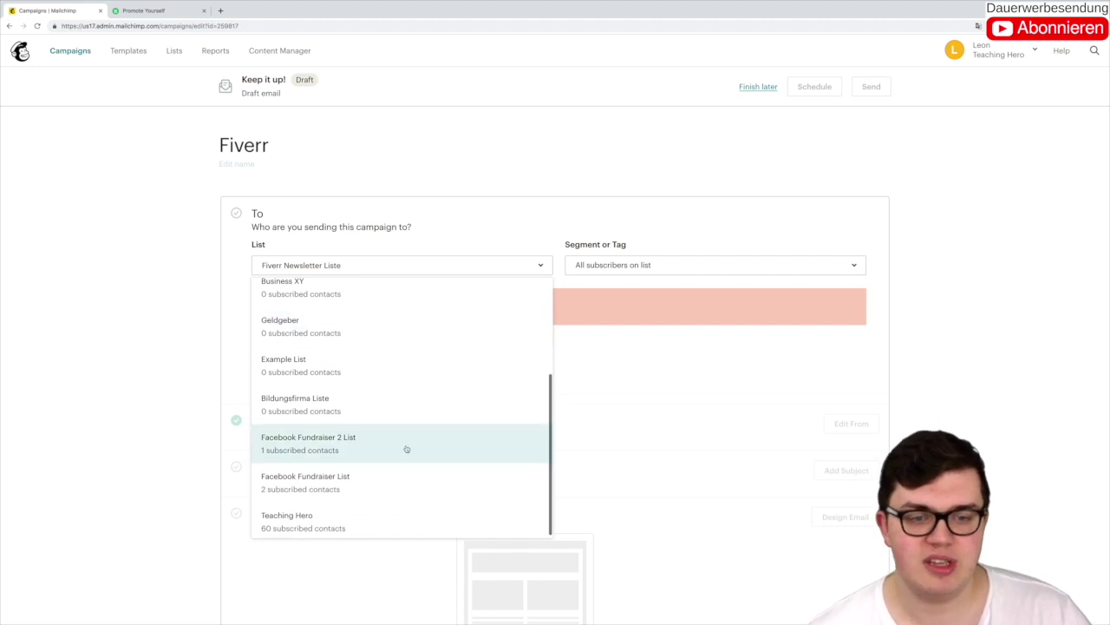
pyautogui.scroll(-1, 396, 463)
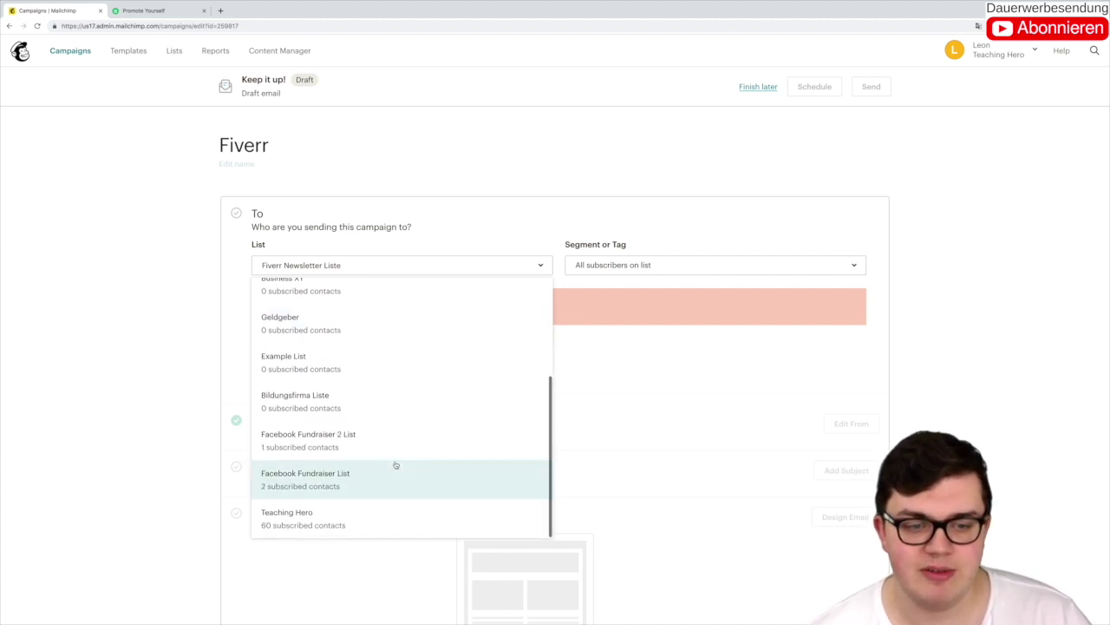
pyautogui.click(414, 518)
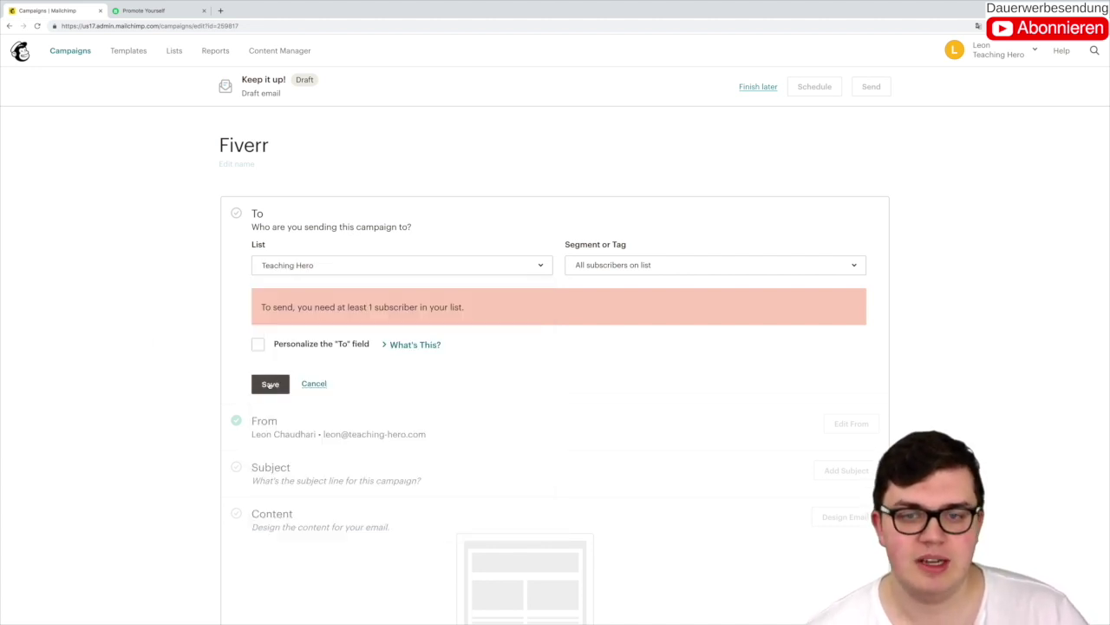
pyautogui.click(269, 385)
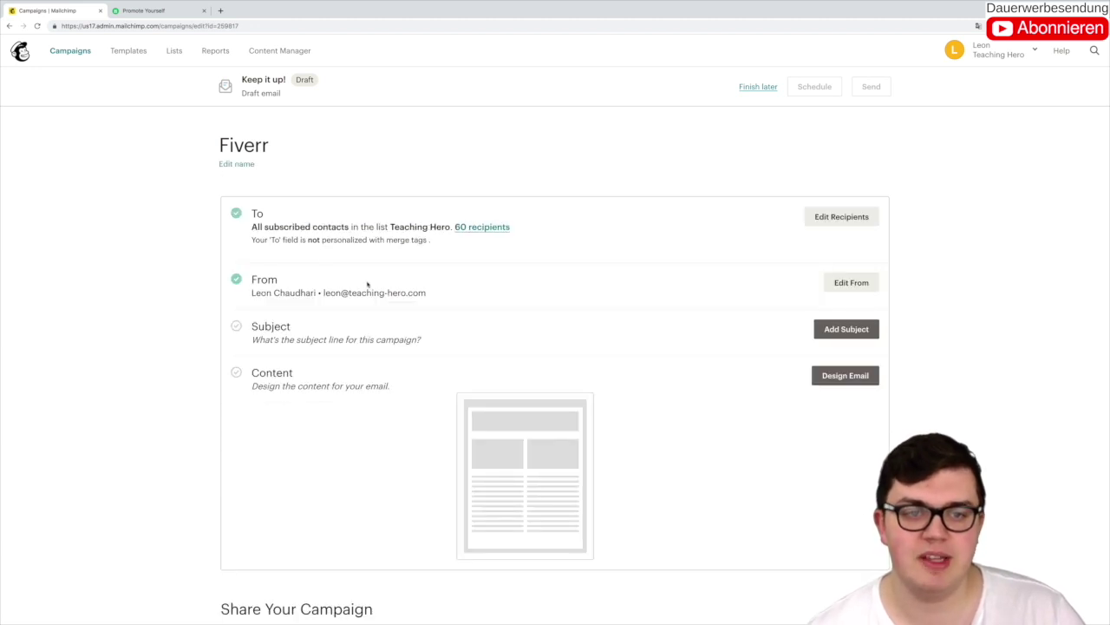
pyautogui.scroll(-1, 473, 253)
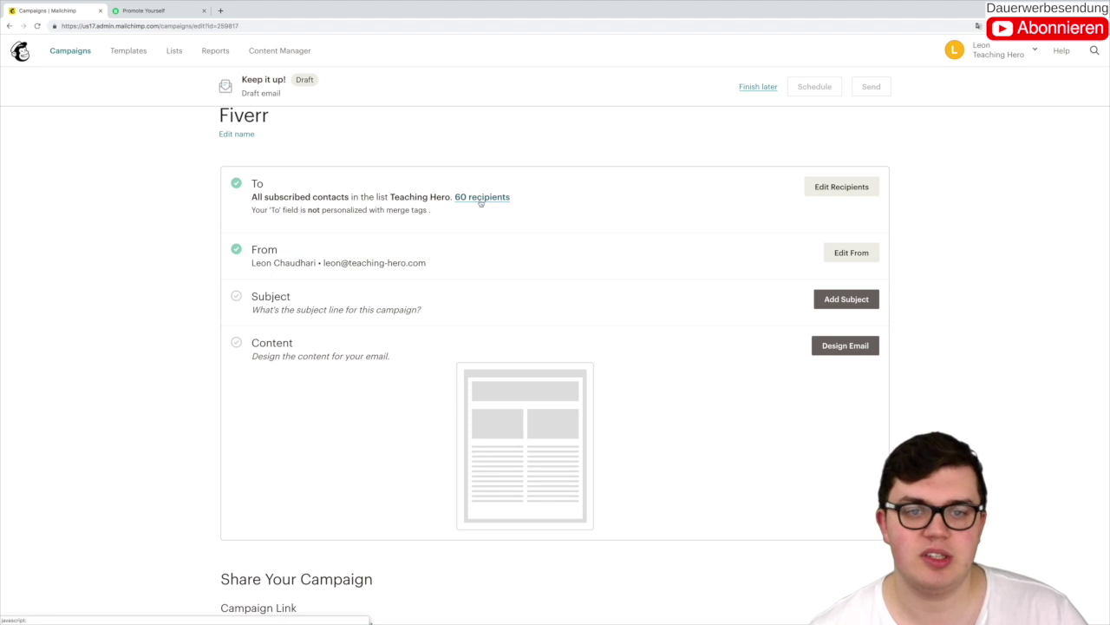
# Step: Change the recipients to Facebook Fundraiser 2 List and save
pyautogui.click(840, 186)
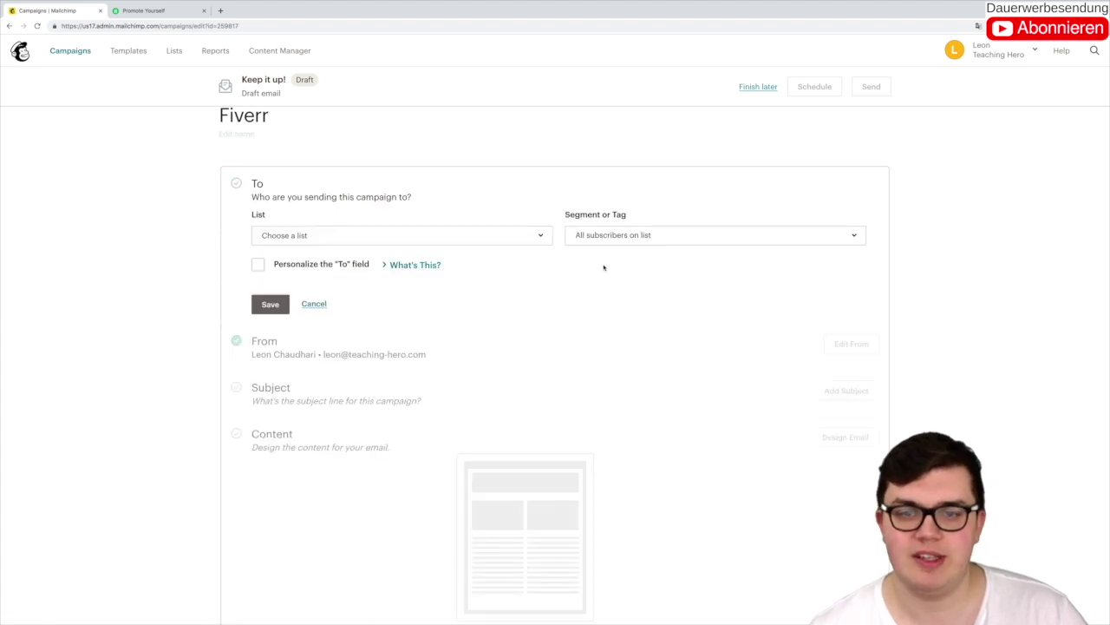
pyautogui.click(441, 243)
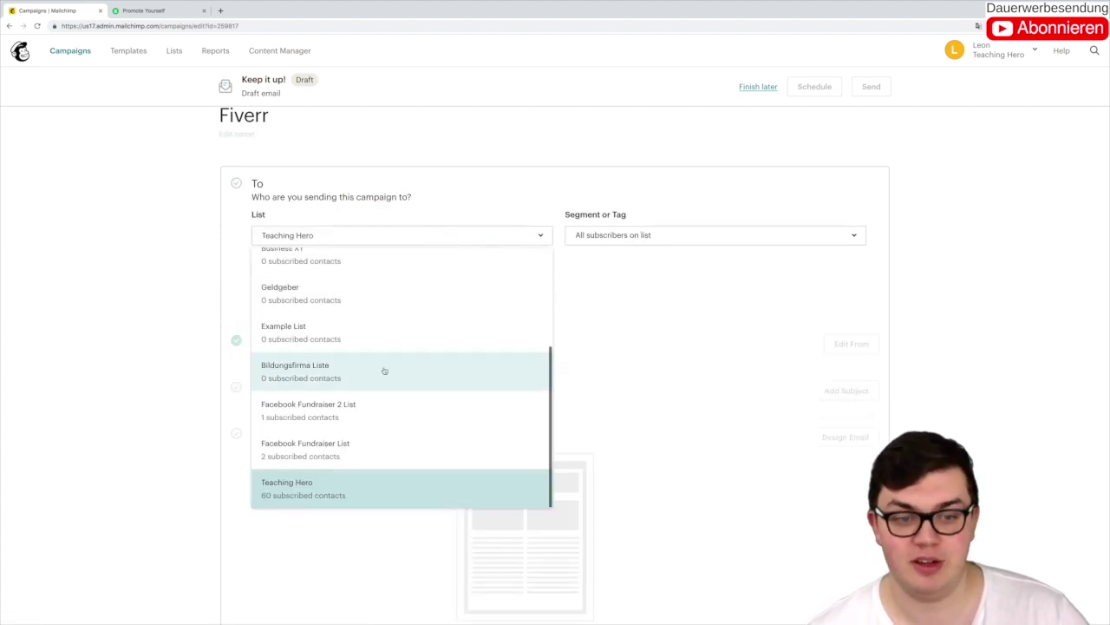
pyautogui.click(370, 418)
pyautogui.click(269, 304)
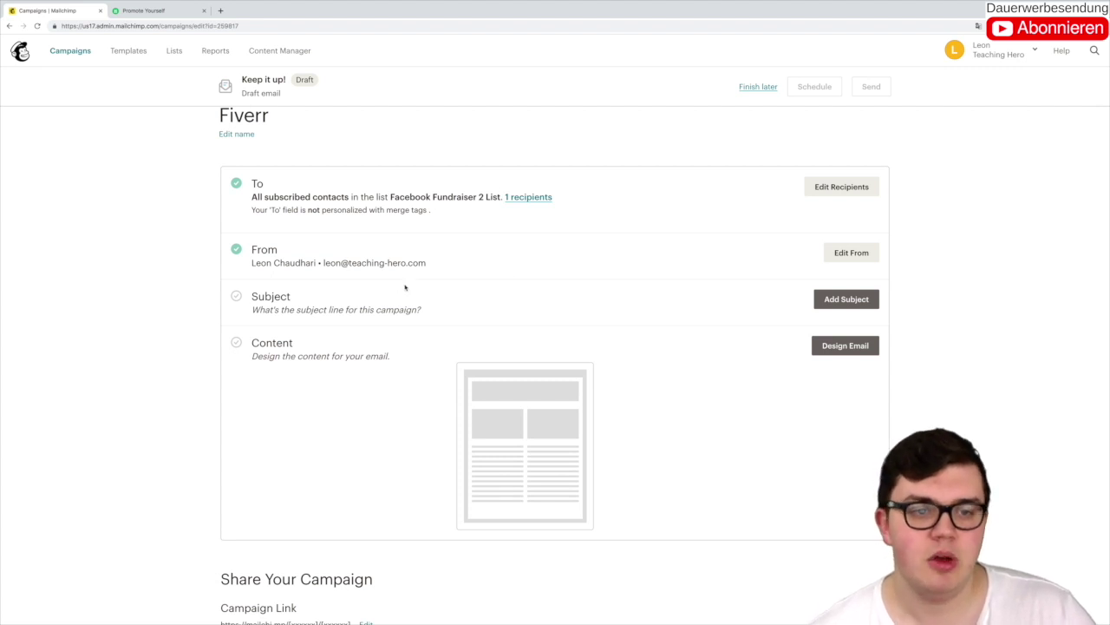
pyautogui.scroll(-1, 404, 287)
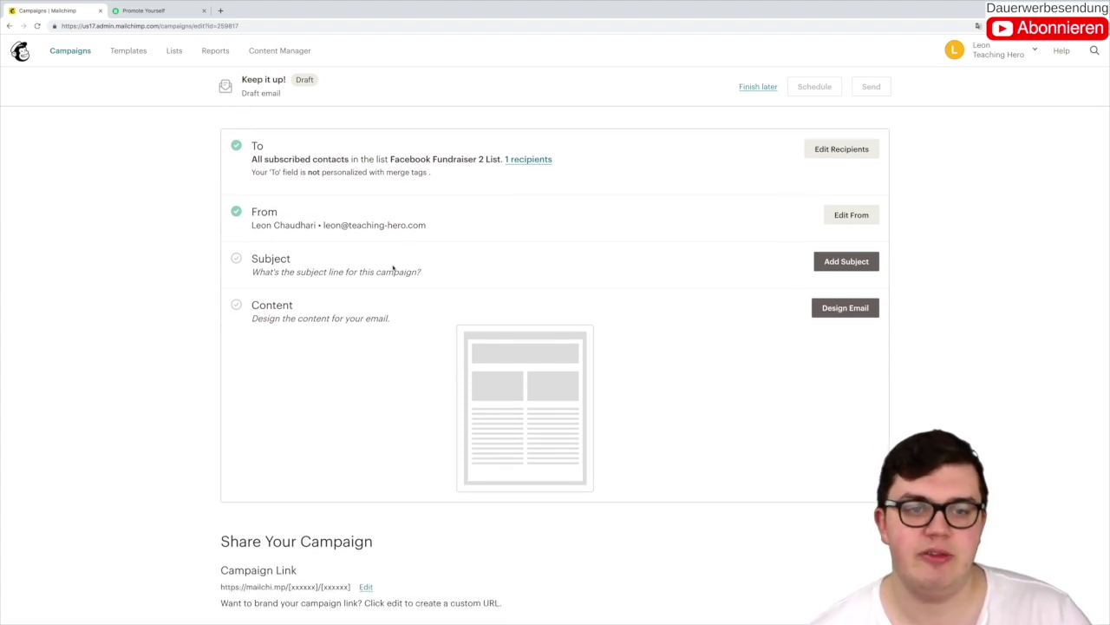
# Step: Enter the subject line '50% discount on all my services', fixing the typos
pyautogui.click(831, 260)
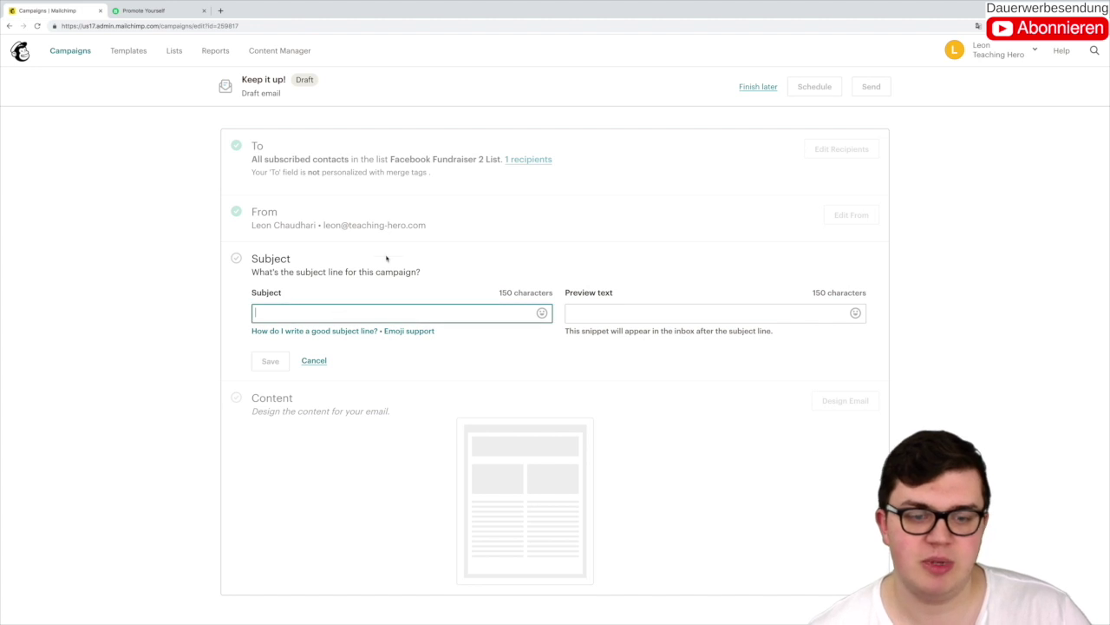
pyautogui.write('5')
pyautogui.press('BackSpace')
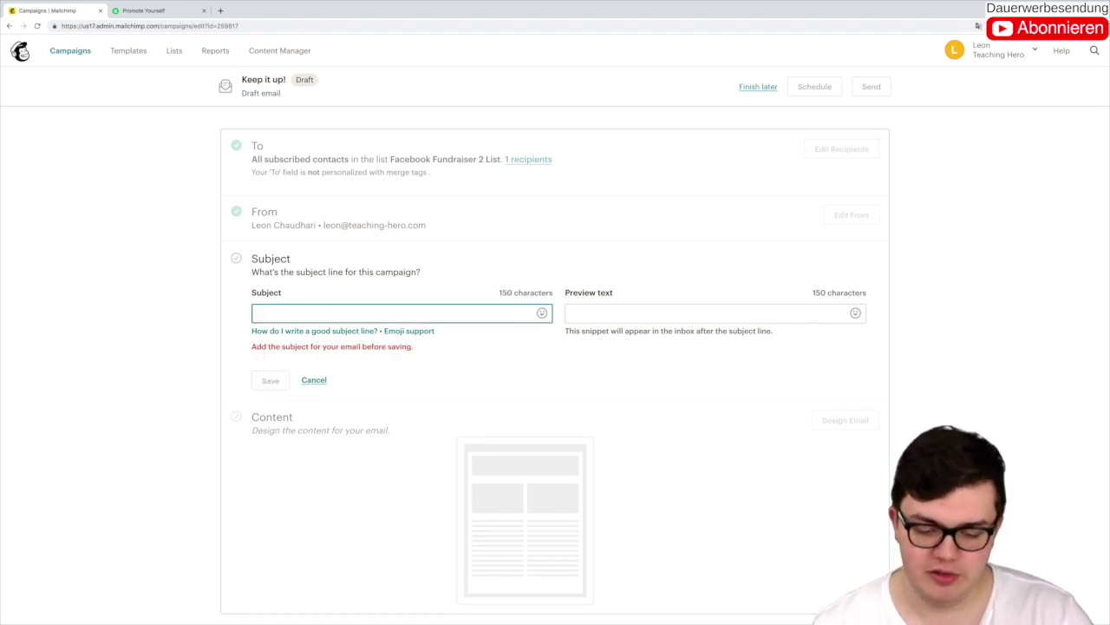
pyautogui.write('50% disc')
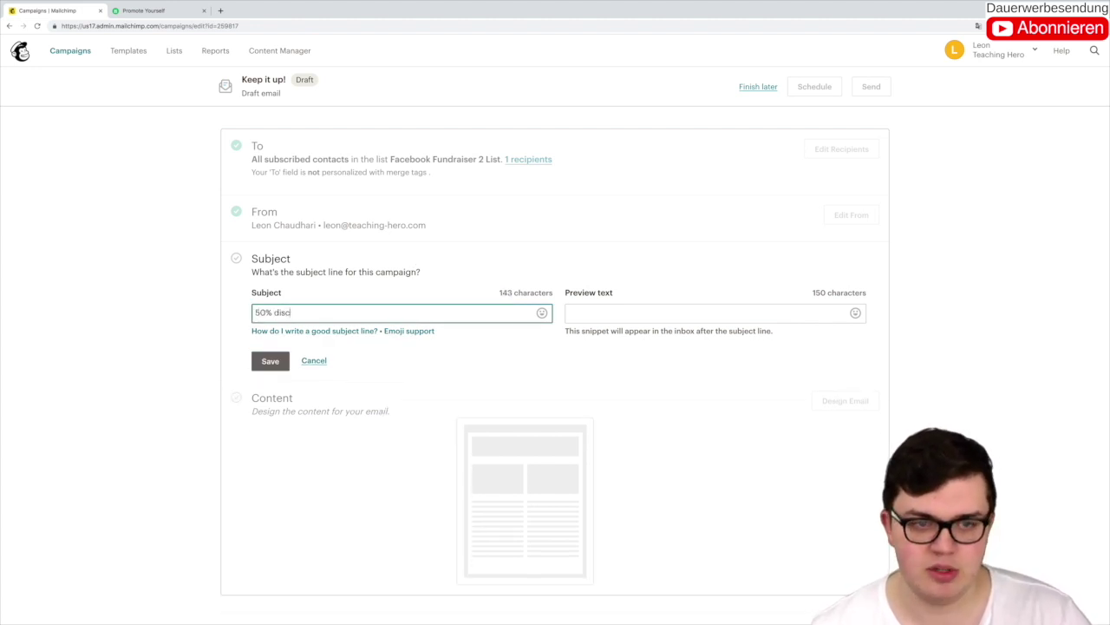
pyautogui.write('ount on all ')
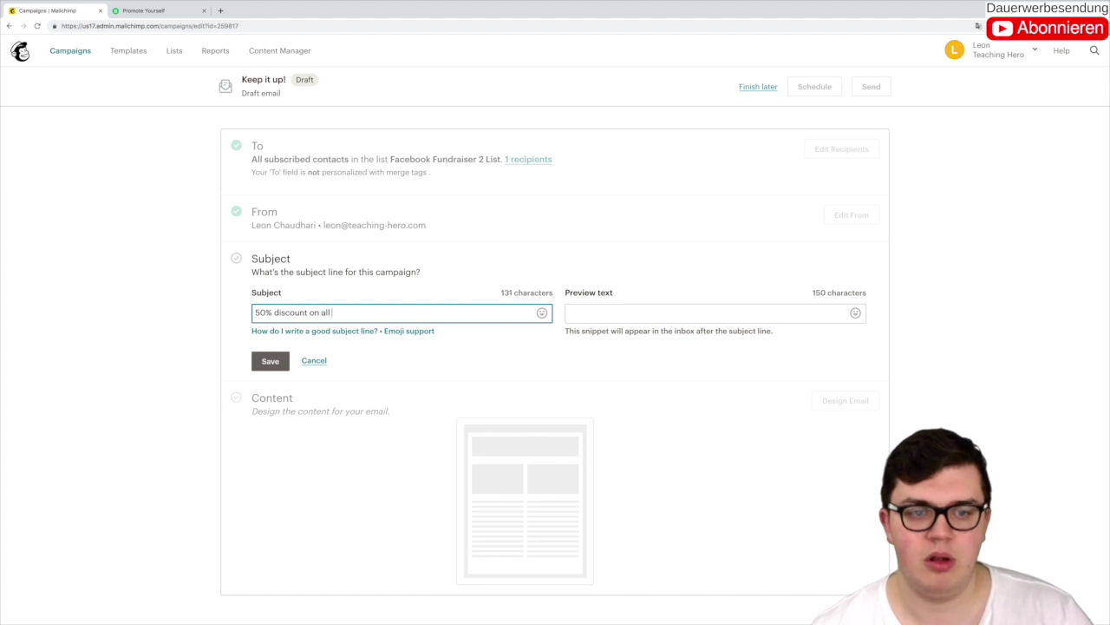
pyautogui.write('my servcie')
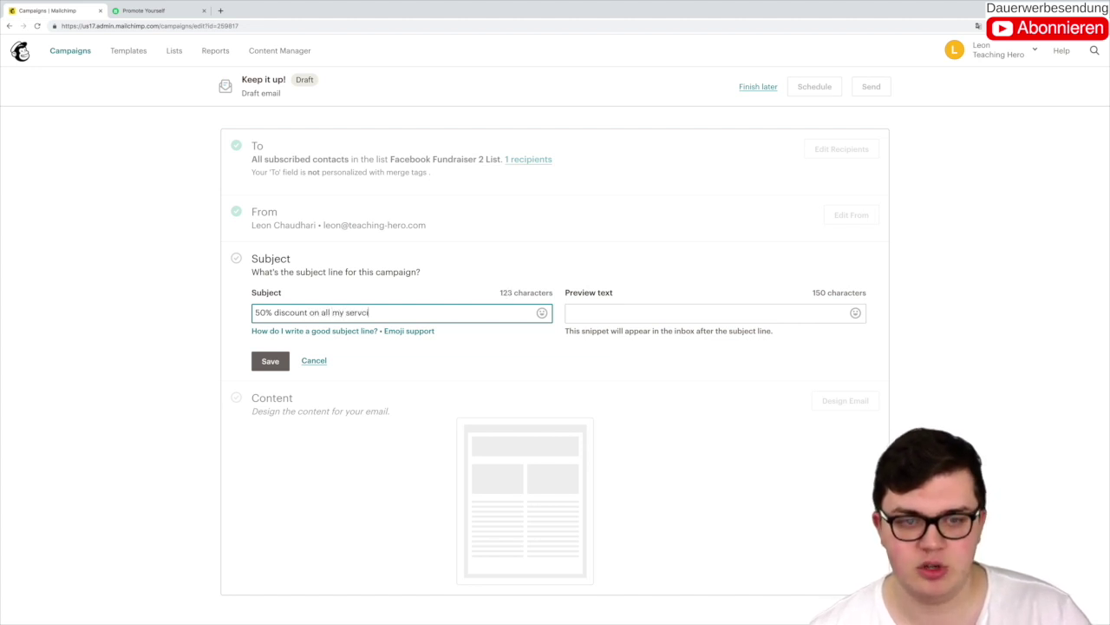
pyautogui.press('BackSpace')
pyautogui.press('BackSpace')
pyautogui.press('BackSpace')
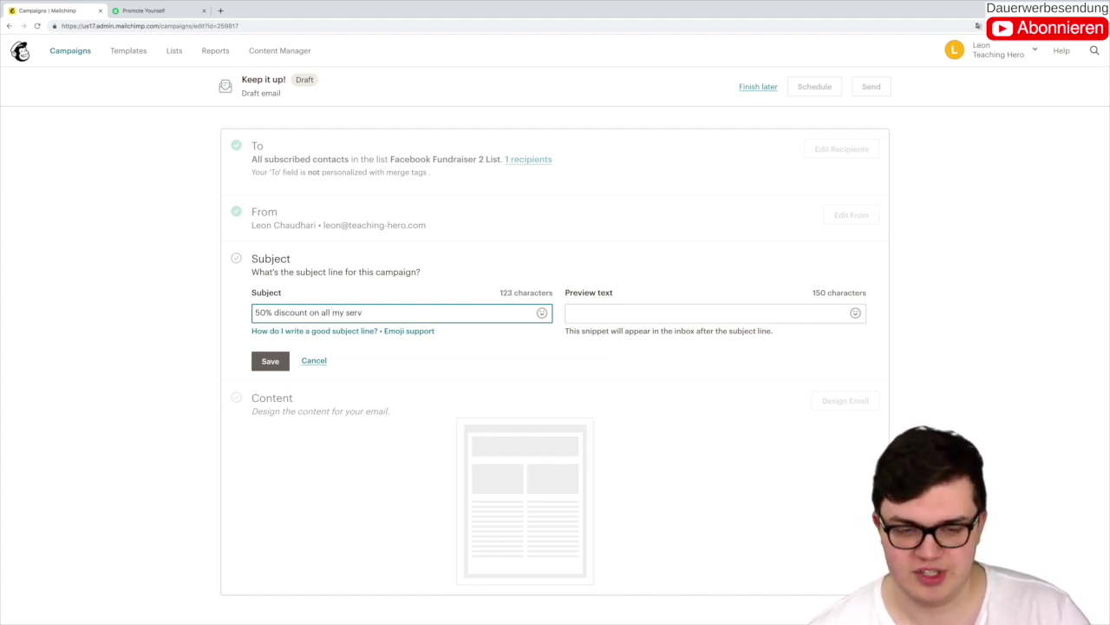
pyautogui.write('ices')
# Step: Copy the subject into the preview text field and save both
pyautogui.hotkey('ctrl', 'a')
pyautogui.hotkey('ctrl', 'c')
pyautogui.moveTo(436, 360)
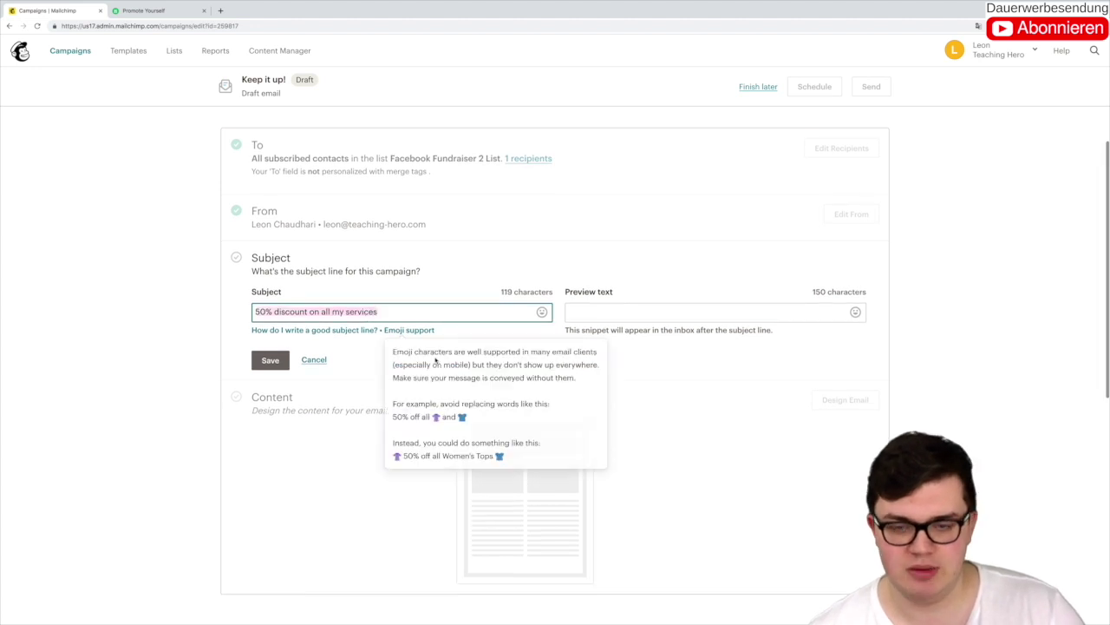
pyautogui.click(593, 314)
pyautogui.hotkey('ctrl', 'v')
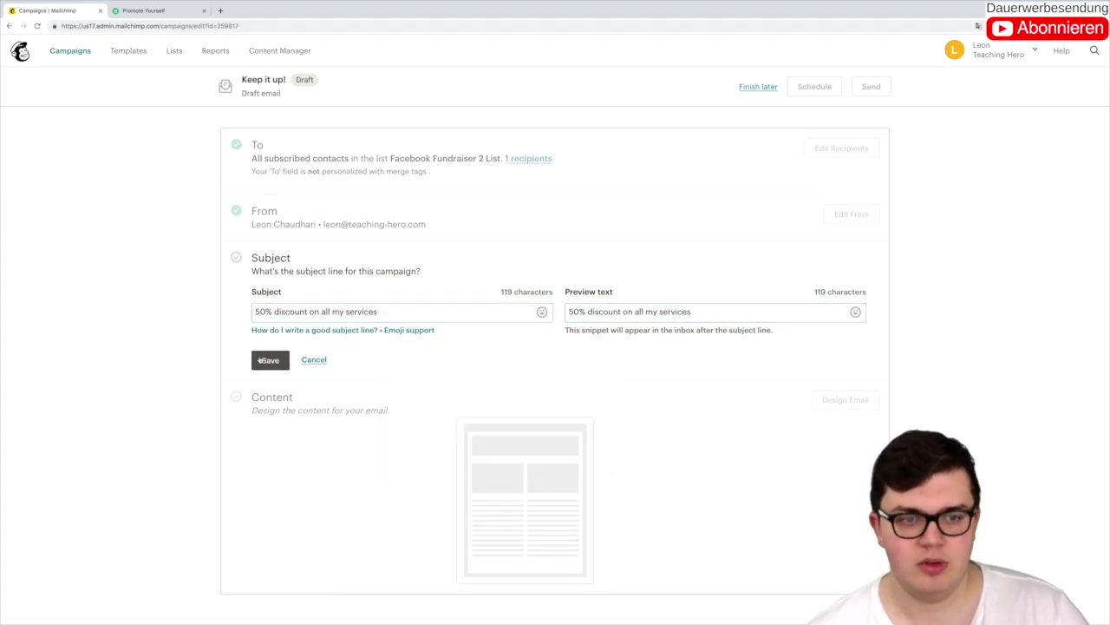
pyautogui.click(267, 359)
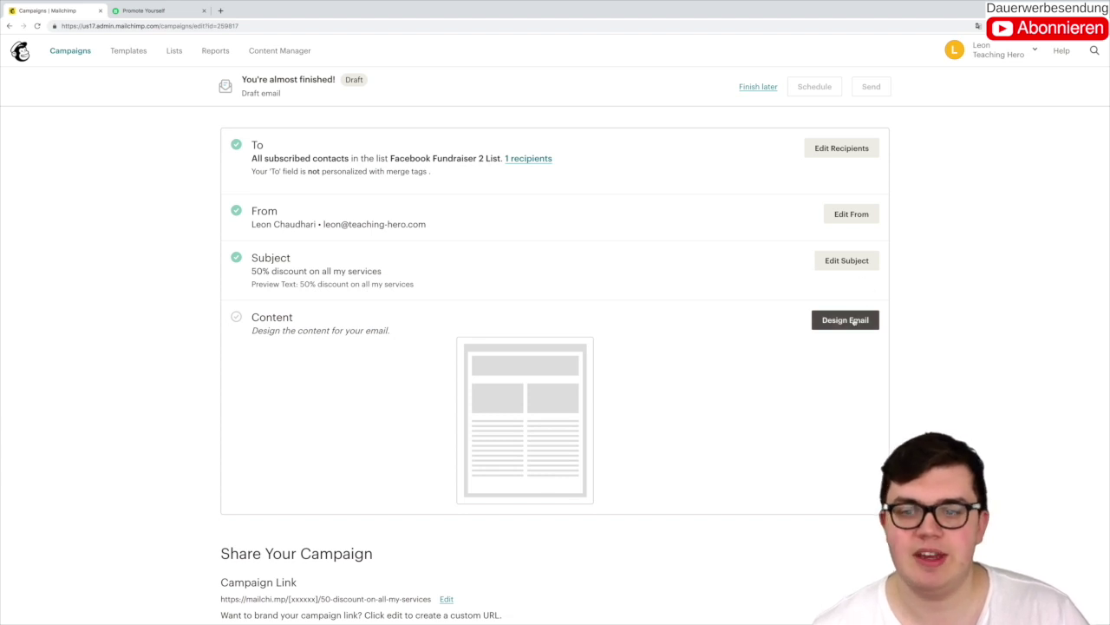
# Step: Use the saved Fiverr template as the email content and return to the campaign checklist
pyautogui.click(854, 321)
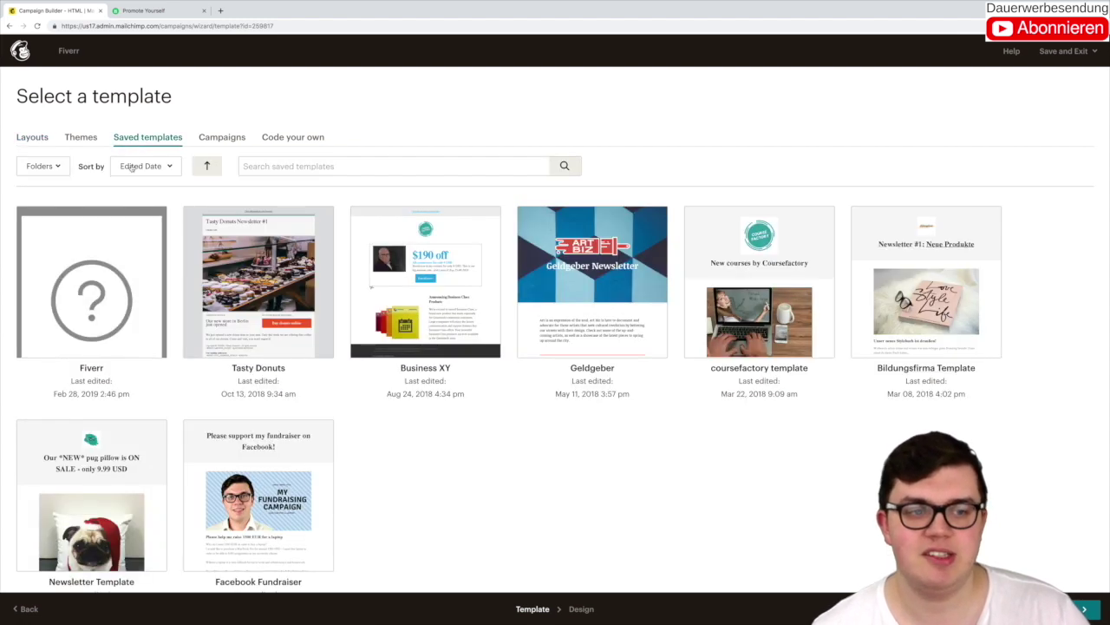
pyautogui.click(76, 240)
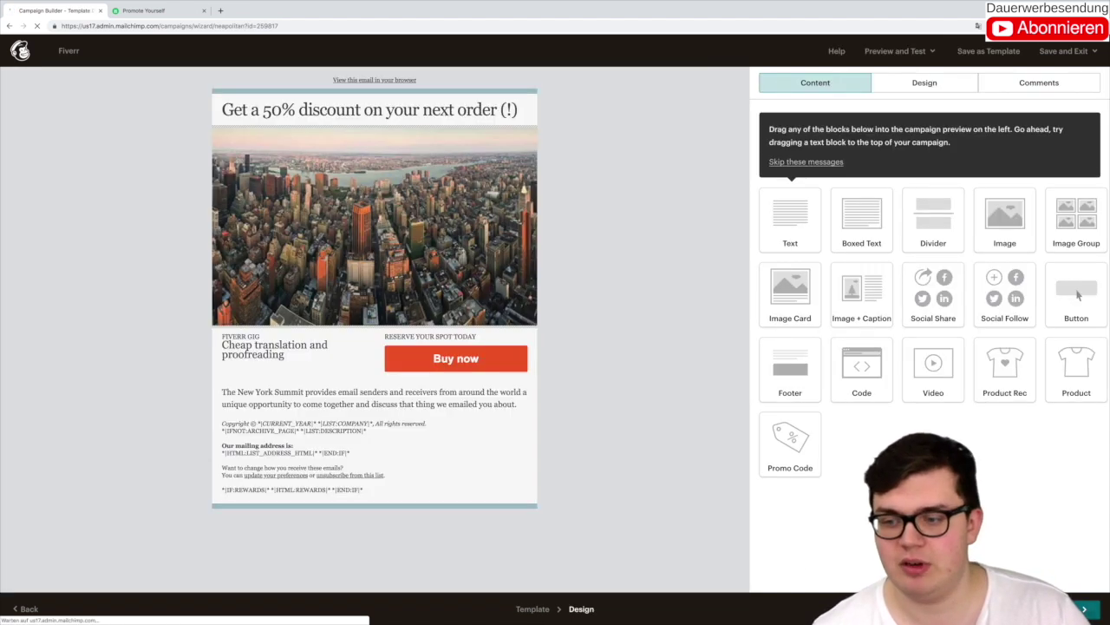
pyautogui.click(1084, 609)
pyautogui.scroll(-2, 488, 456)
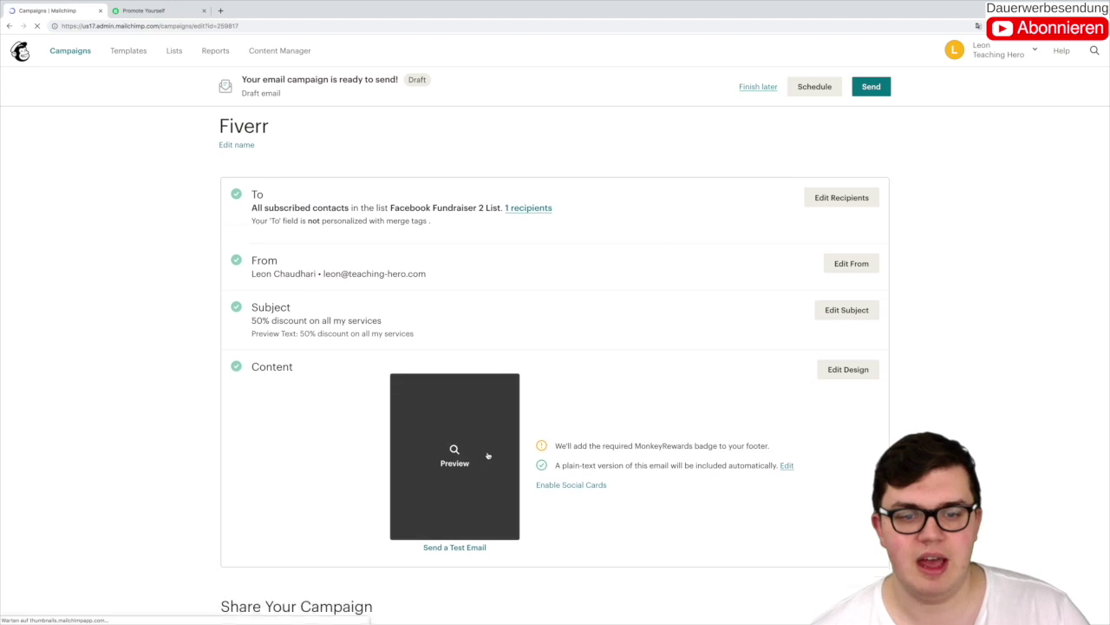
pyautogui.scroll(-5, 354, 385)
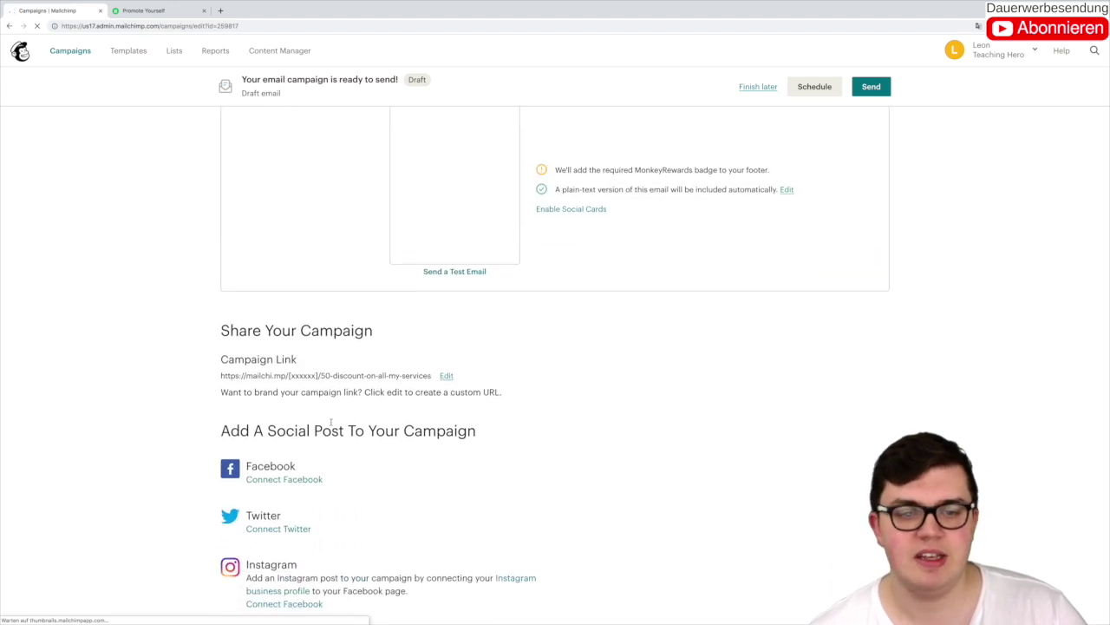
# Step: Edit the campaign link path so it ends in '50pd' and save it
pyautogui.click(446, 373)
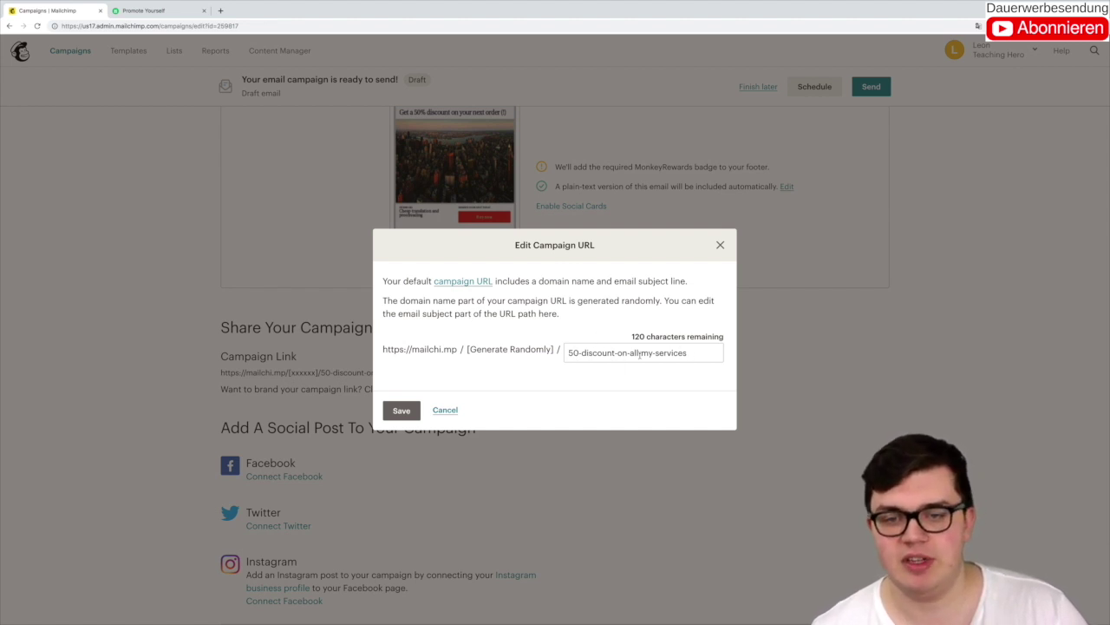
pyautogui.moveTo(683, 353); pyautogui.dragTo(578, 352)
pyautogui.write('percet')
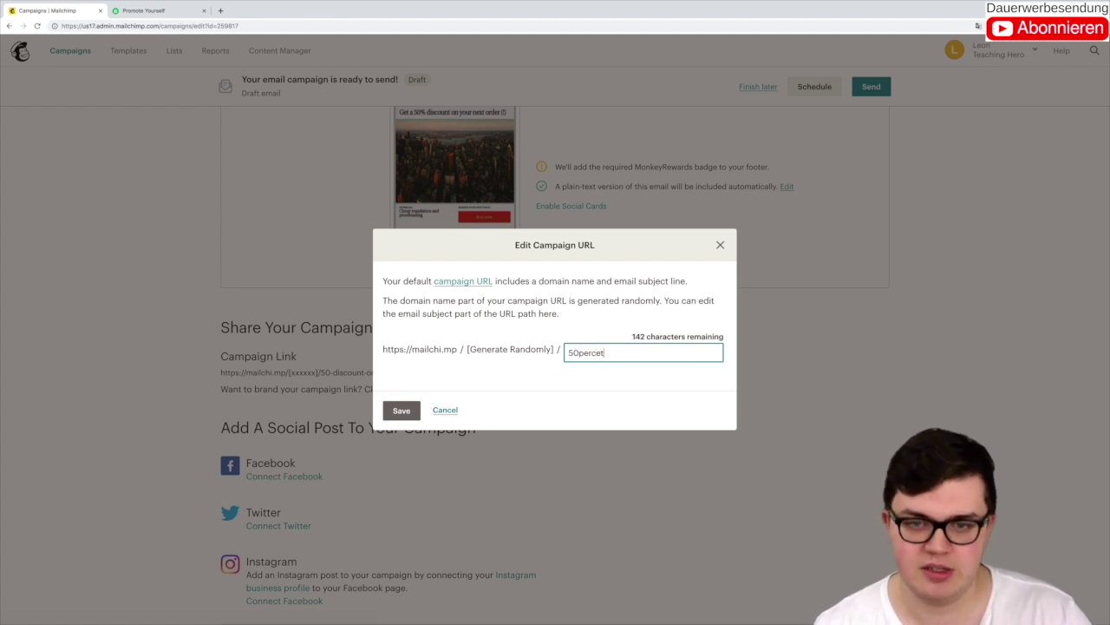
pyautogui.press('BackSpace')
pyautogui.press('BackSpace')
pyautogui.write('entdis')
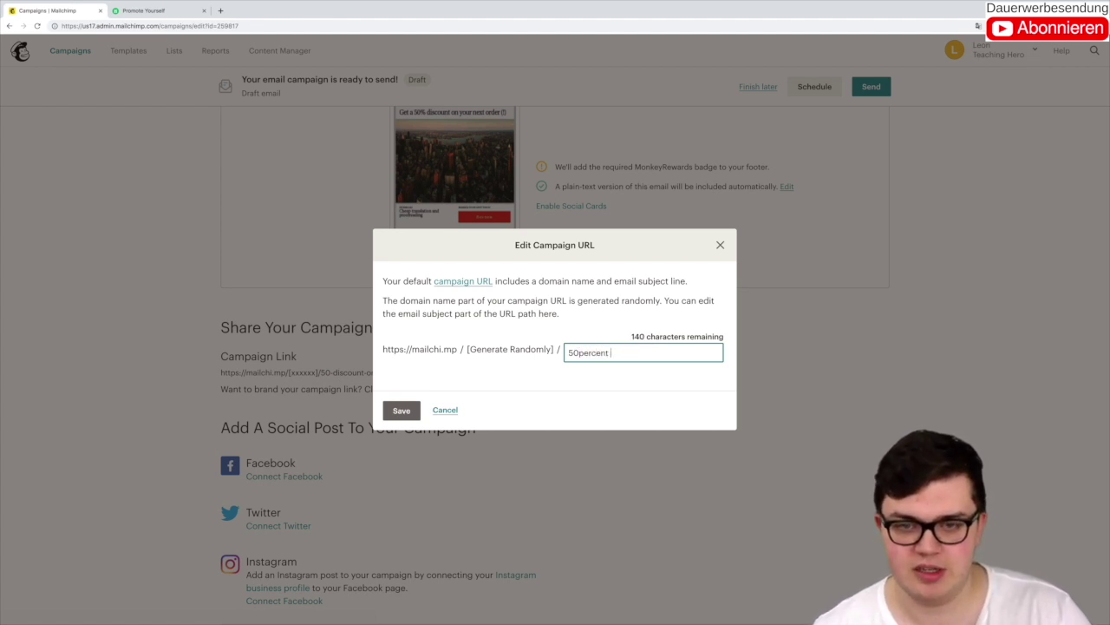
pyautogui.write('count')
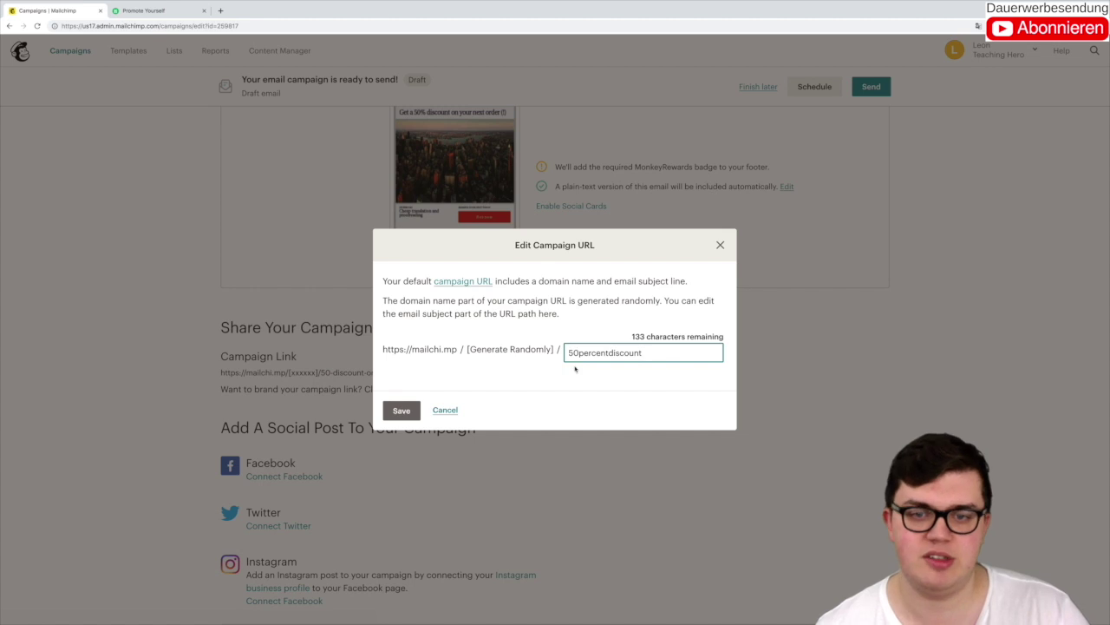
pyautogui.moveTo(587, 353); pyautogui.dragTo(686, 347)
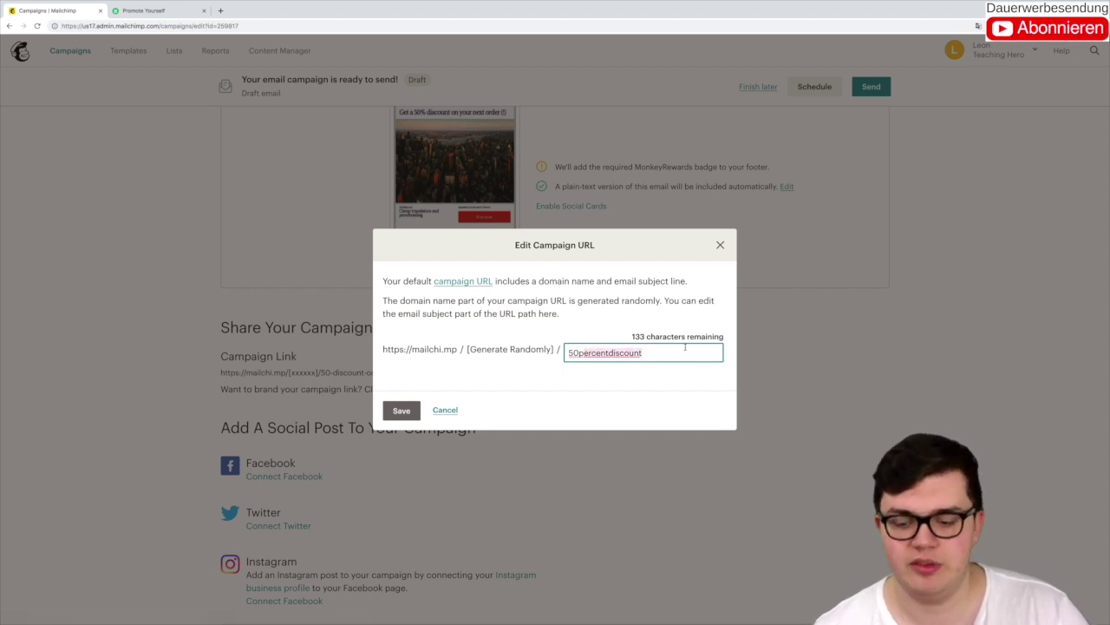
pyautogui.press('BackSpace')
pyautogui.write('d')
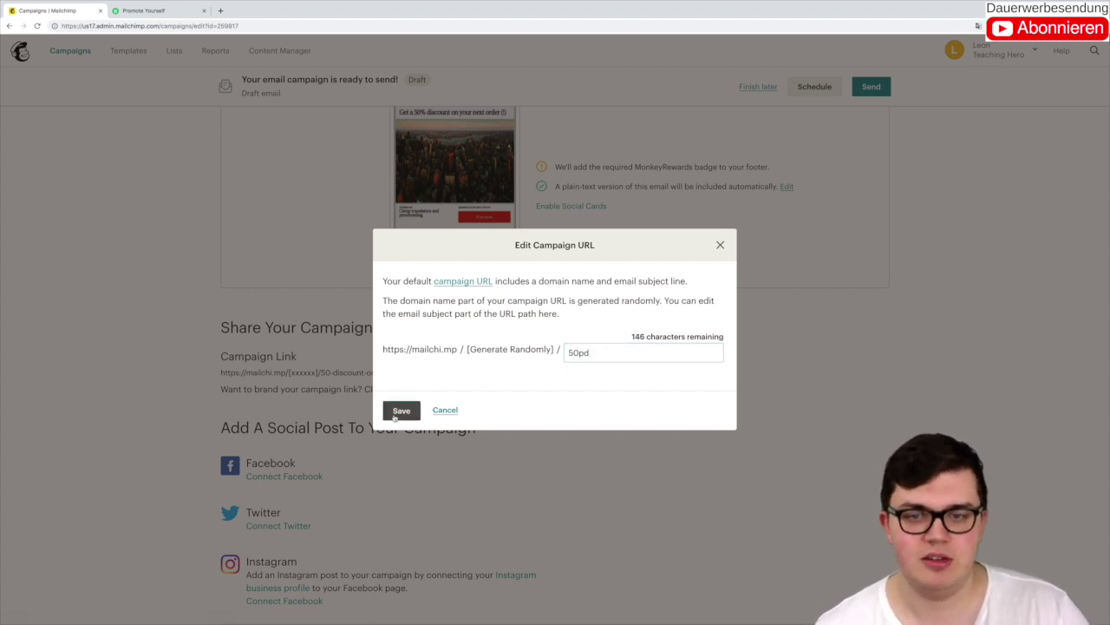
pyautogui.click(401, 411)
pyautogui.scroll(3, 283, 240)
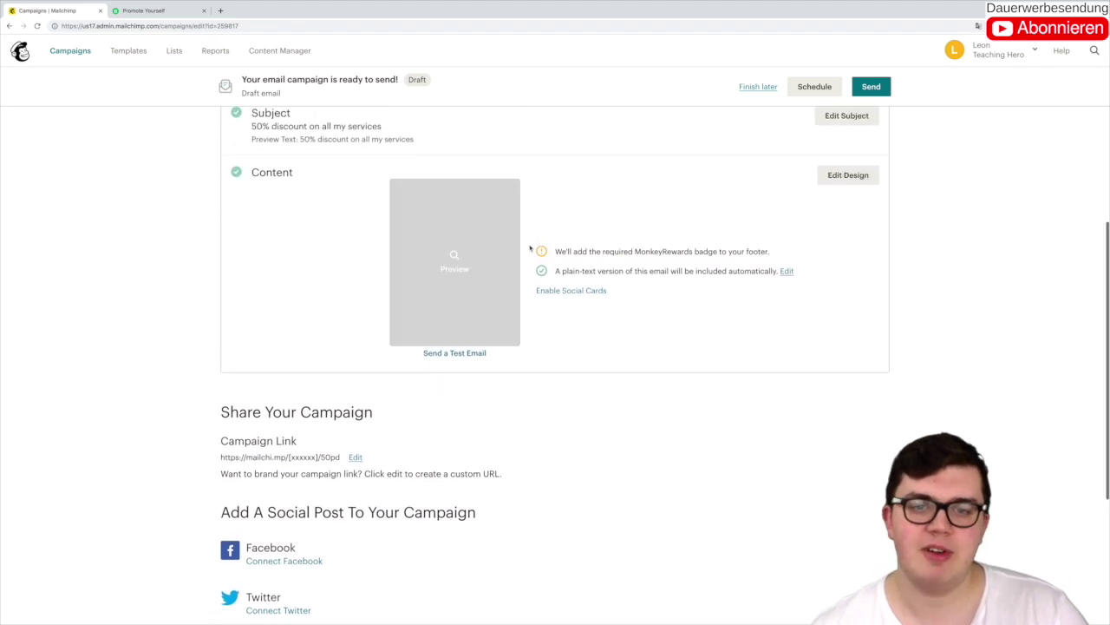
pyautogui.scroll(-4, 414, 287)
pyautogui.scroll(-1, 304, 291)
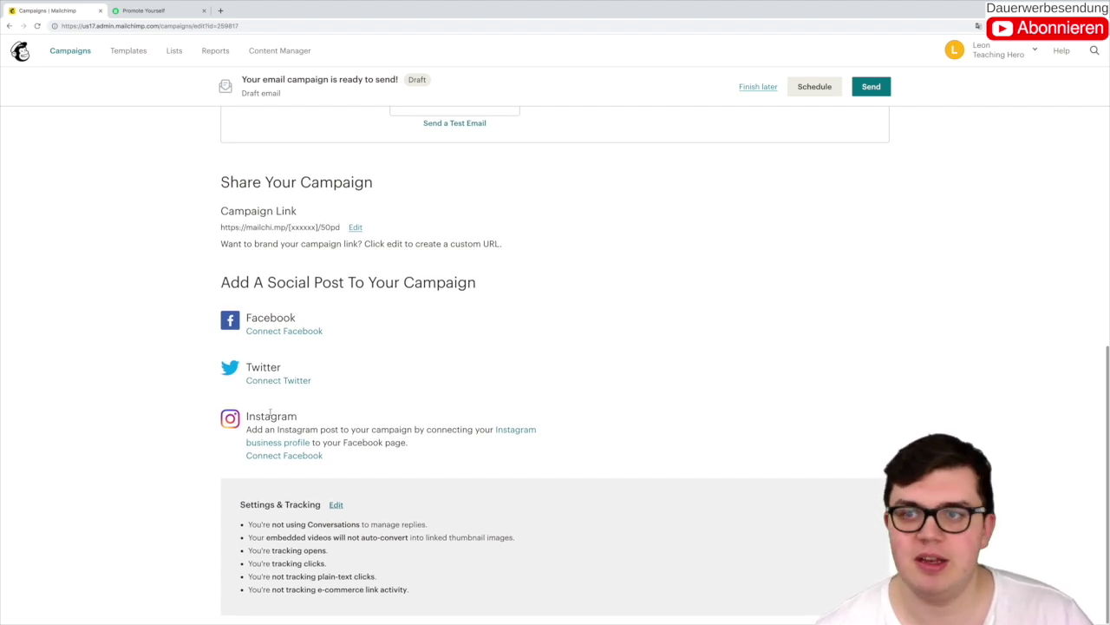
pyautogui.scroll(5, 769, 218)
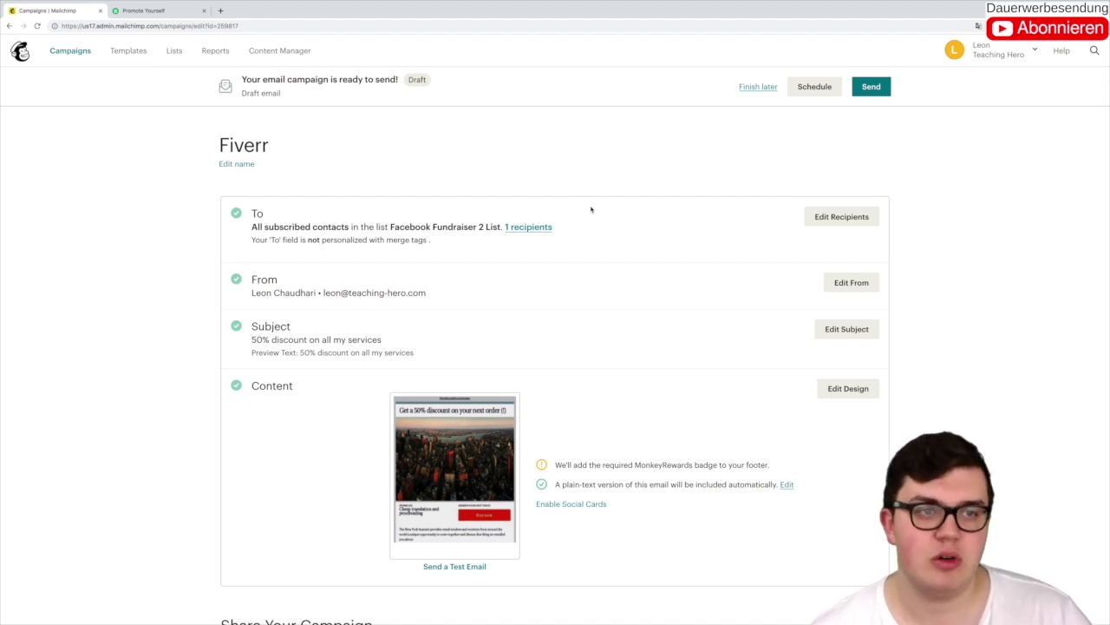
# Step: Go to Campaigns and scroll through the campaign list
pyautogui.click(71, 51)
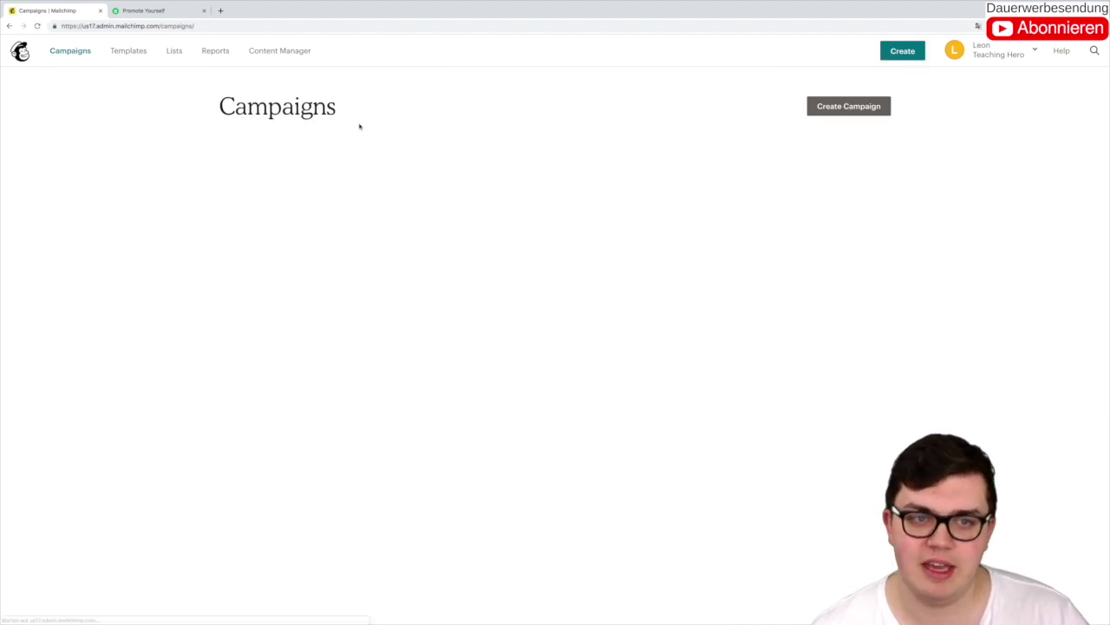
pyautogui.scroll(-1, 376, 127)
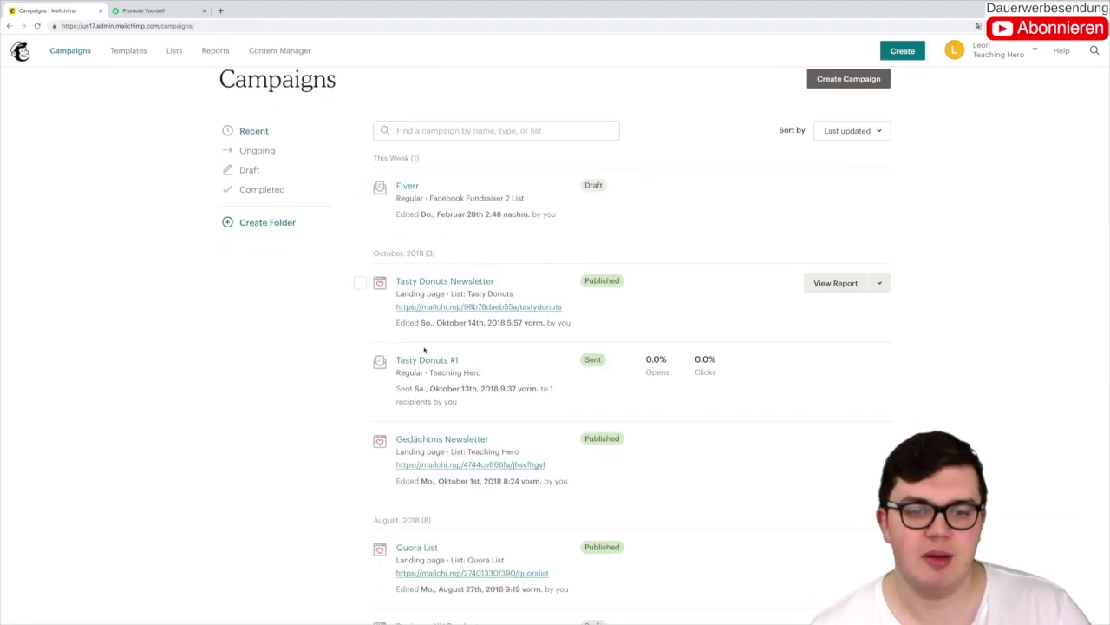
pyautogui.scroll(-3, 537, 356)
pyautogui.scroll(-5, 544, 368)
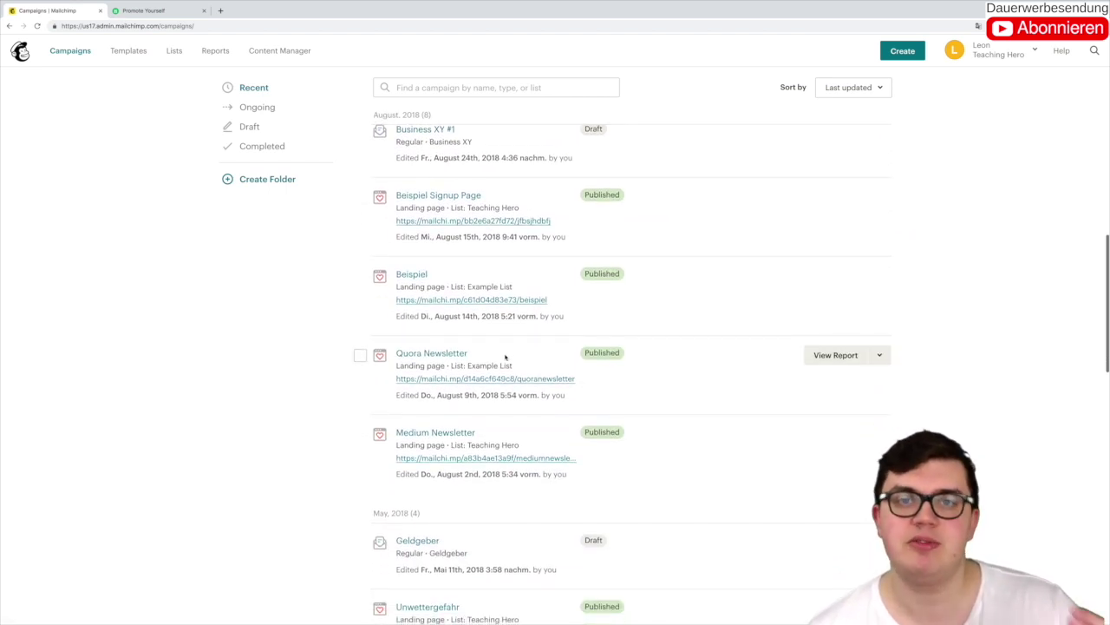
pyautogui.scroll(-1, 506, 356)
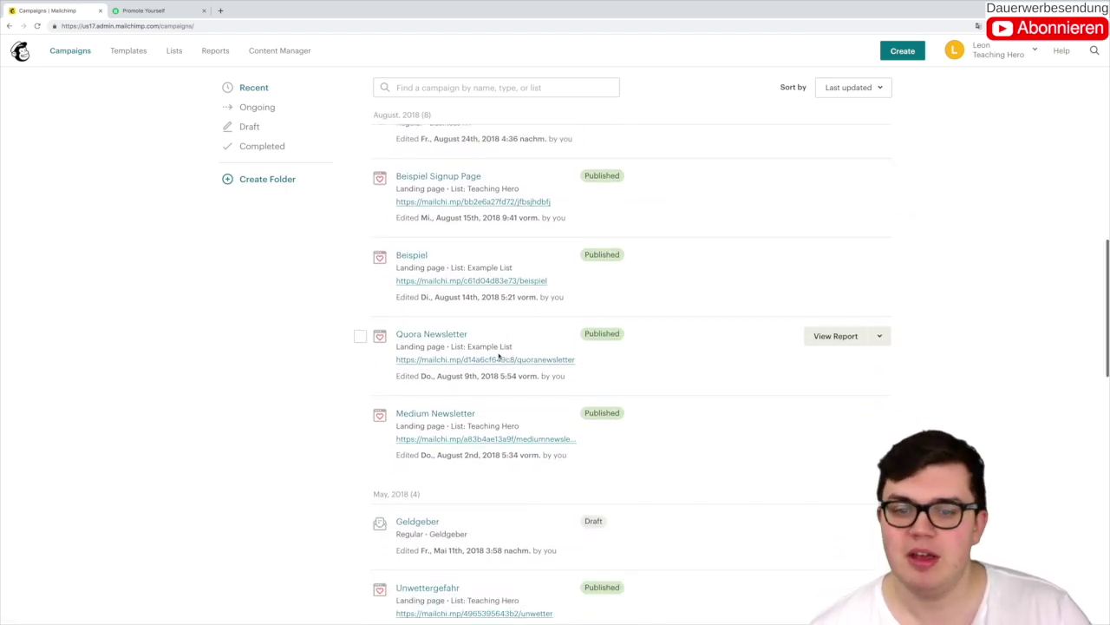
# Step: Review the Quora Newsletter report, go back, then bring up the Fiverr Promote Yourself tab
pyautogui.click(835, 335)
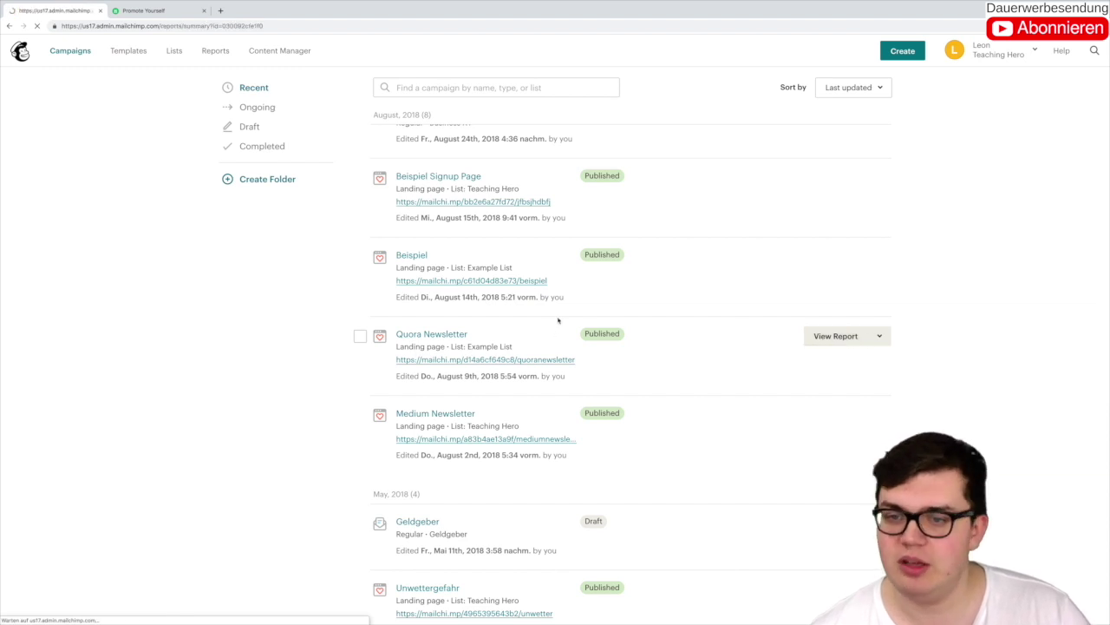
pyautogui.scroll(-2, 555, 312)
pyautogui.scroll(-1, 553, 308)
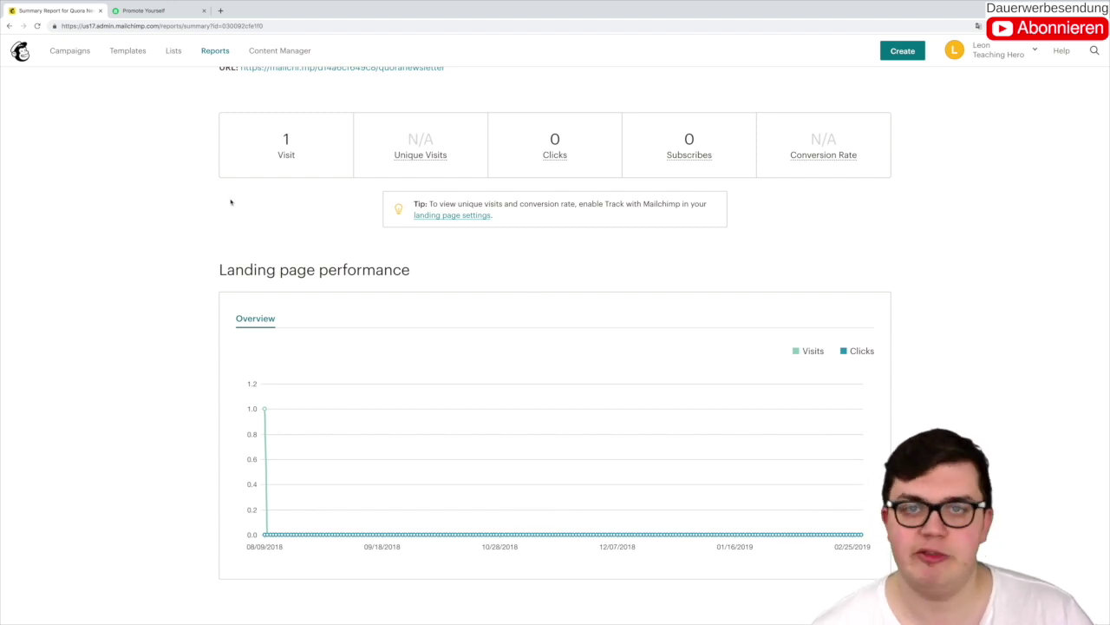
pyautogui.scroll(3, 238, 203)
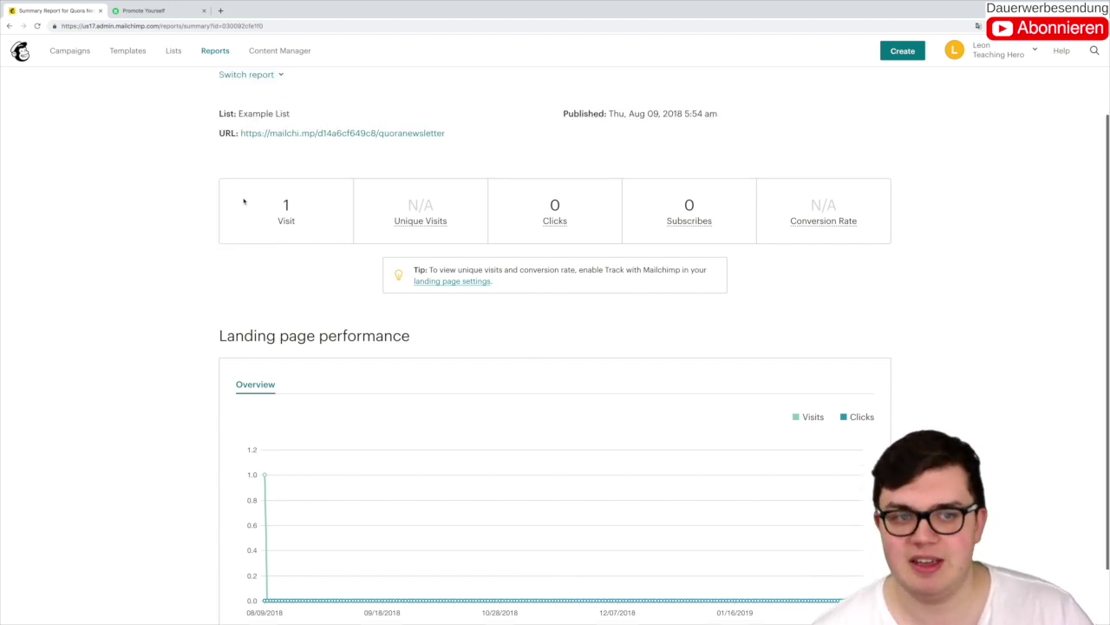
pyautogui.click(6, 50)
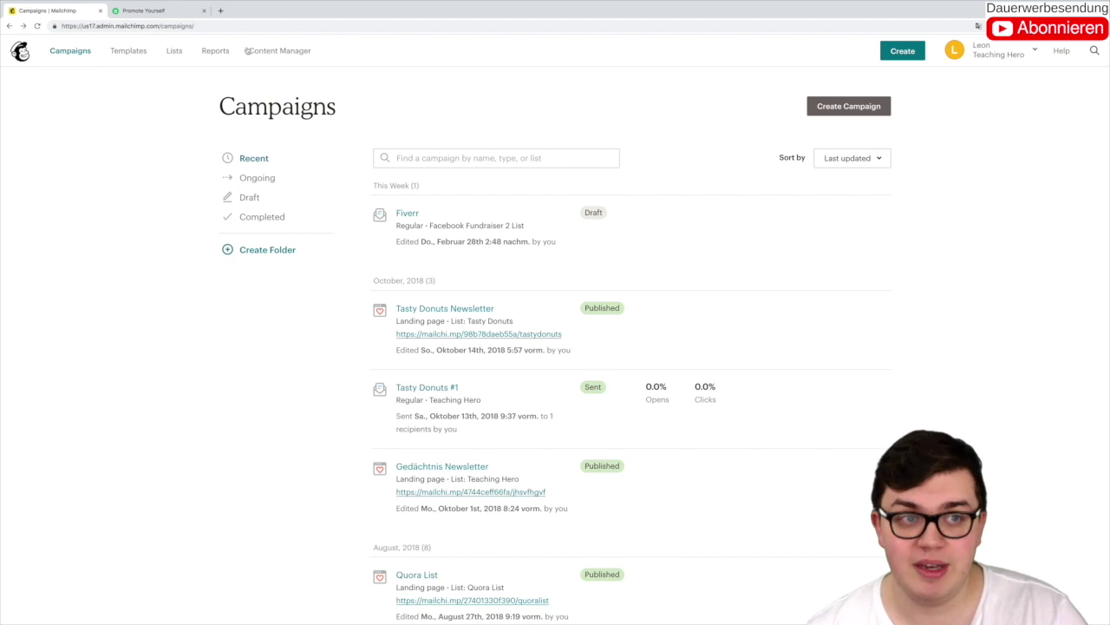
pyautogui.click(161, 10)
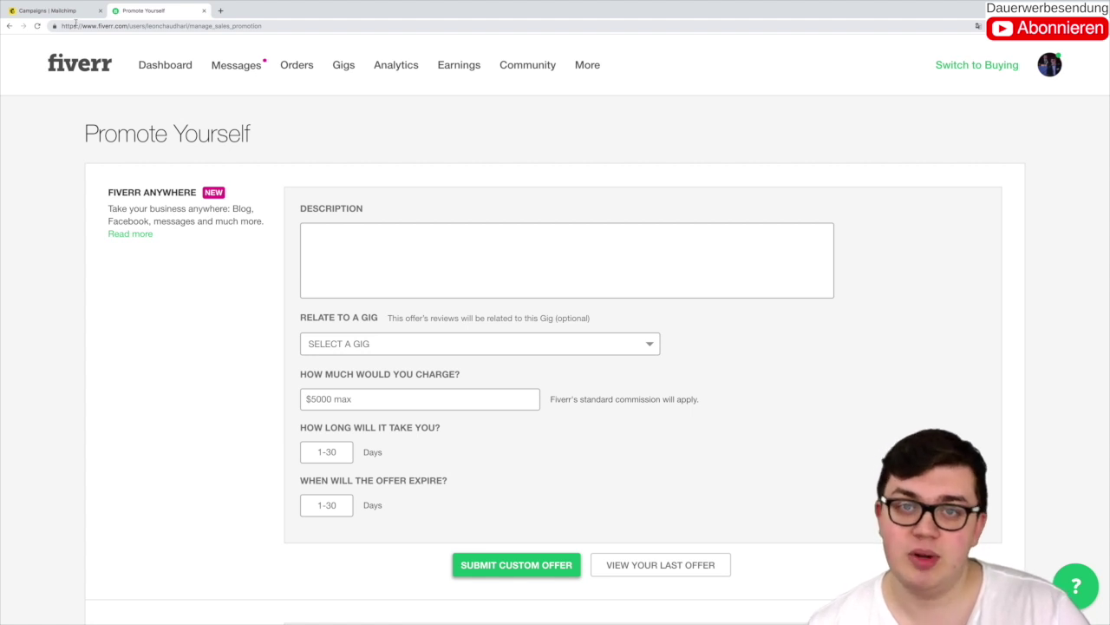
# Step: Open and close Fiverr's More menu, then return to the Mailchimp Campaigns tab
pyautogui.click(589, 70)
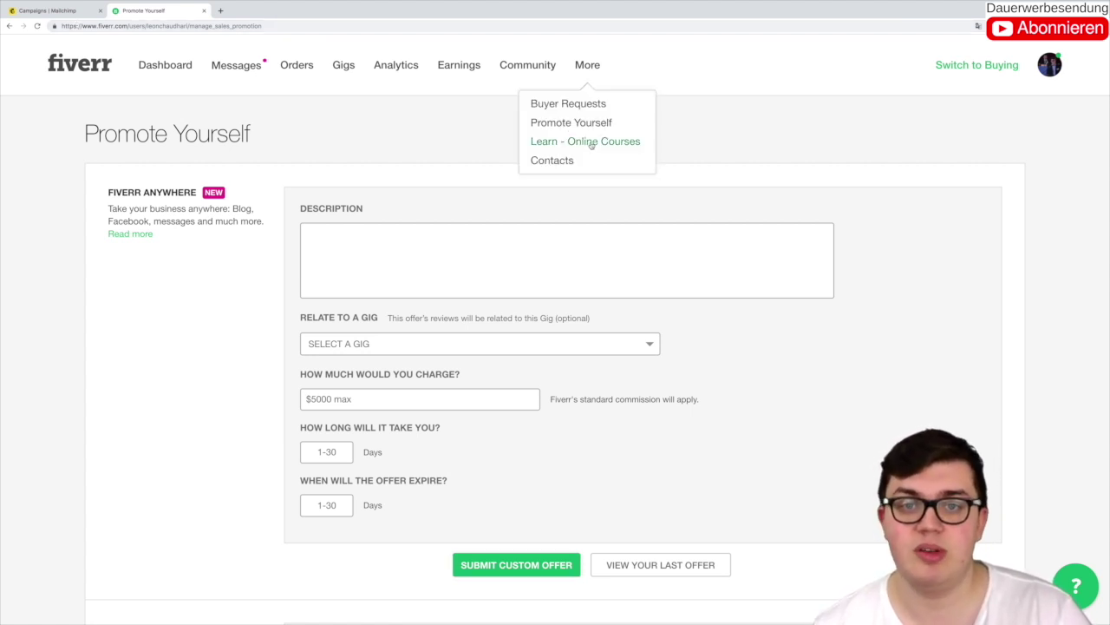
pyautogui.click(429, 124)
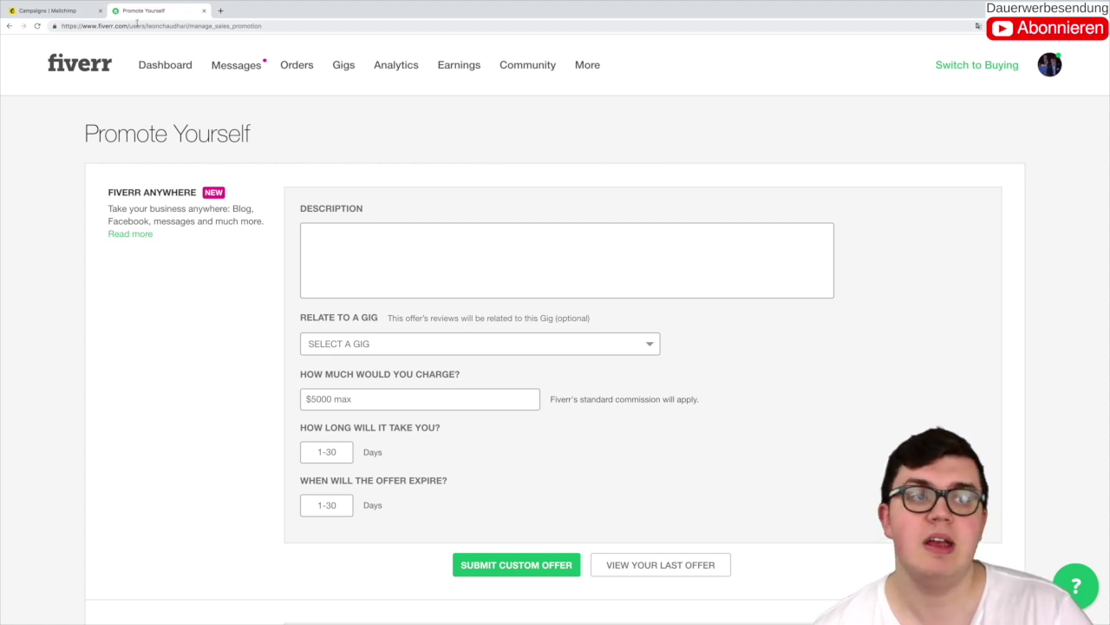
pyautogui.click(80, 16)
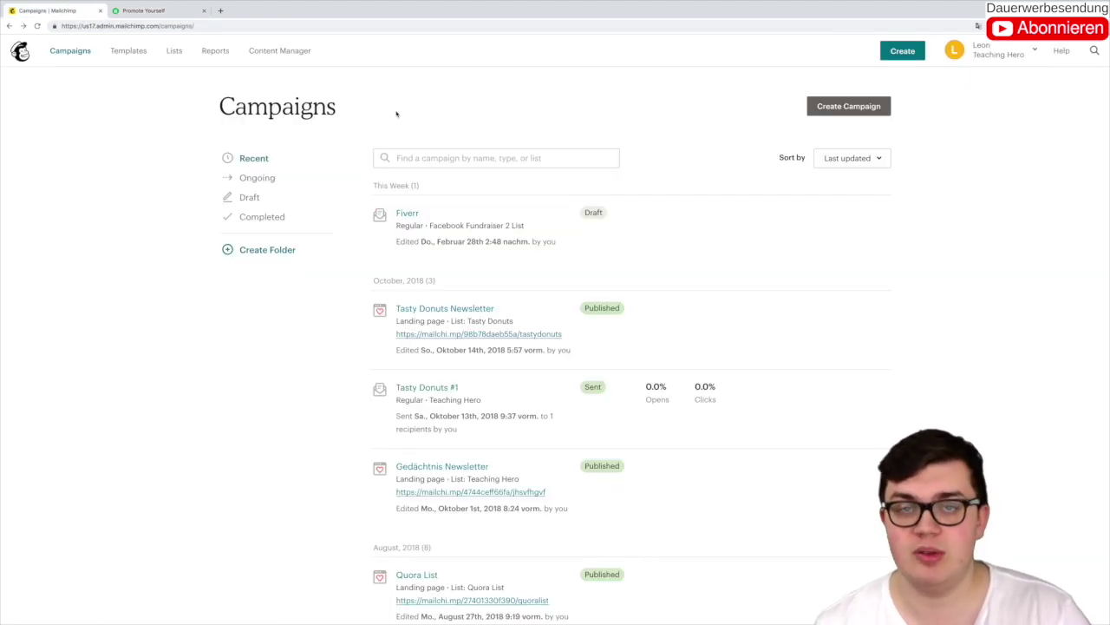